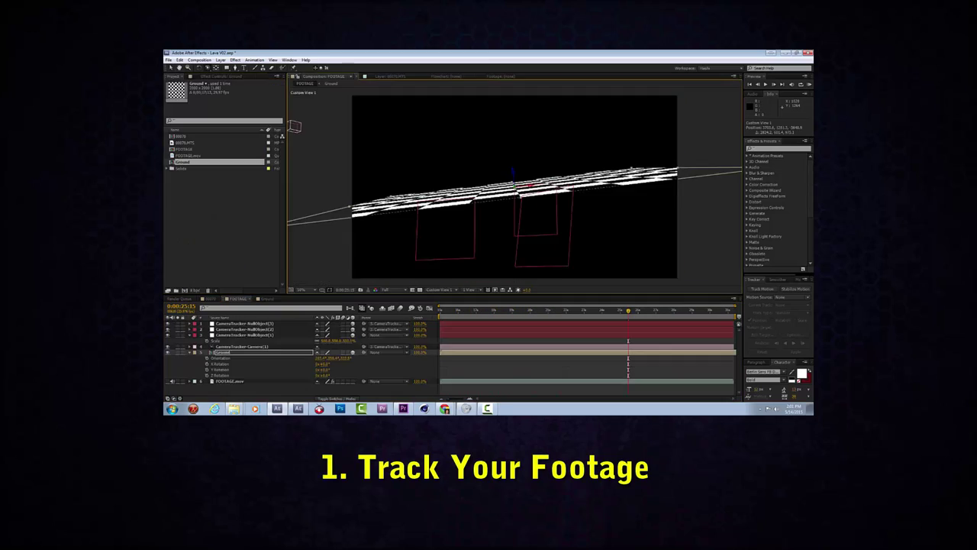
{"action": "key", "text": "w"}
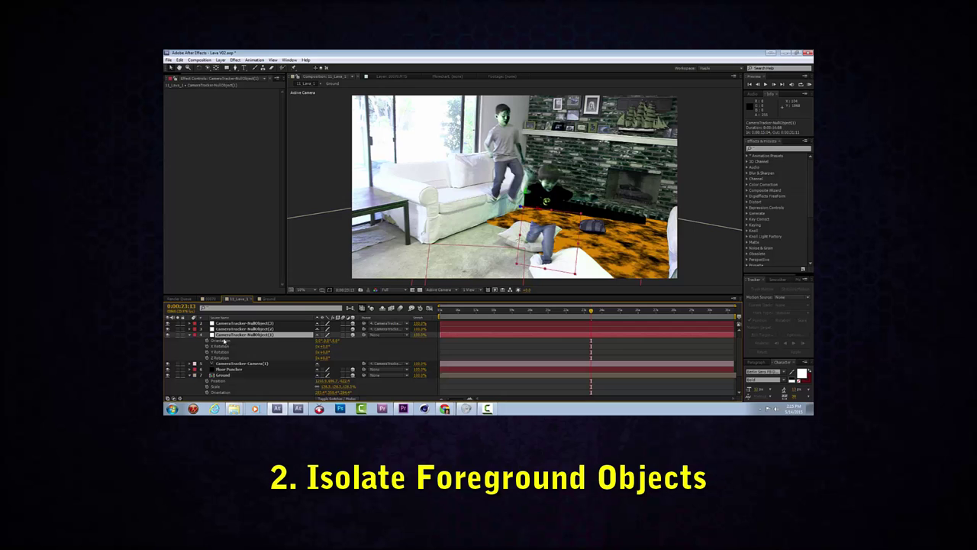
Step: Select the Floor Puncher layer and begin a mask outline around the foreground pillow at the frame's lower edge
{"action": "left_click", "coordinate": [217, 358]}
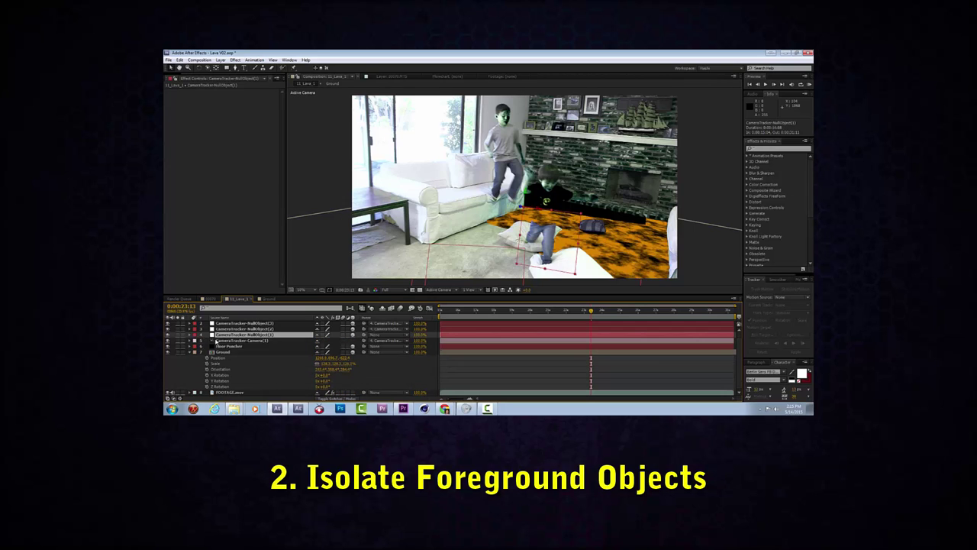
{"action": "left_click", "coordinate": [259, 348]}
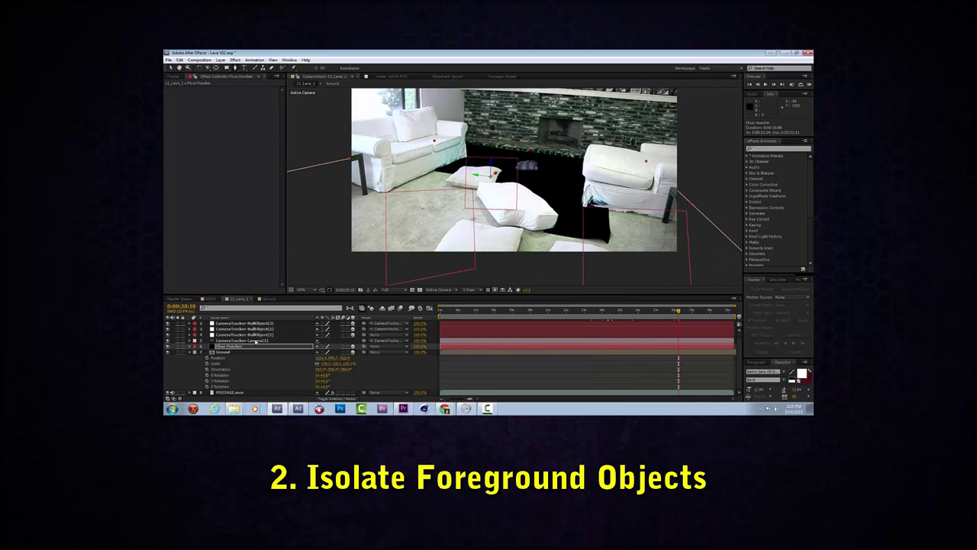
{"action": "scroll", "coordinate": [440, 240], "scroll_direction": "up", "scroll_amount": 2}
{"action": "left_click", "coordinate": [424, 239]}
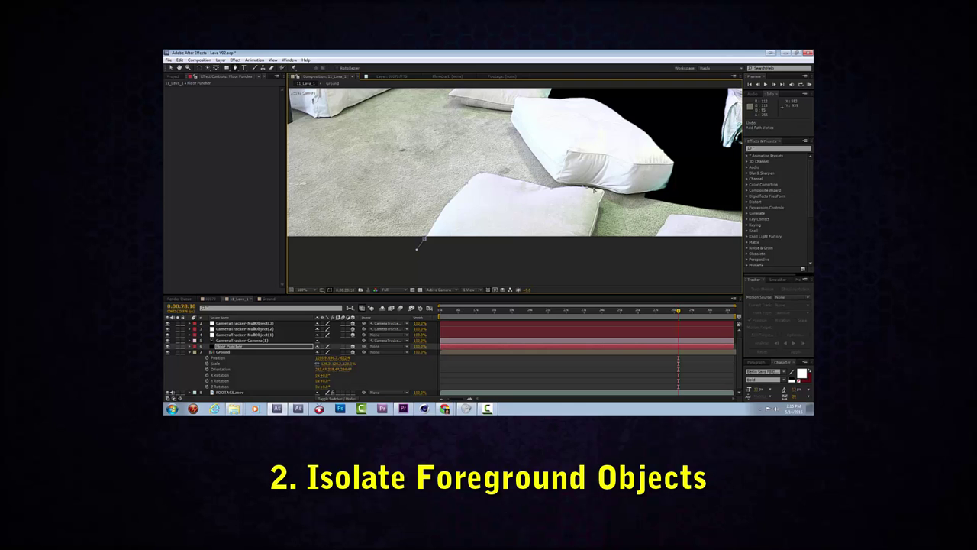
{"action": "left_click", "coordinate": [595, 238]}
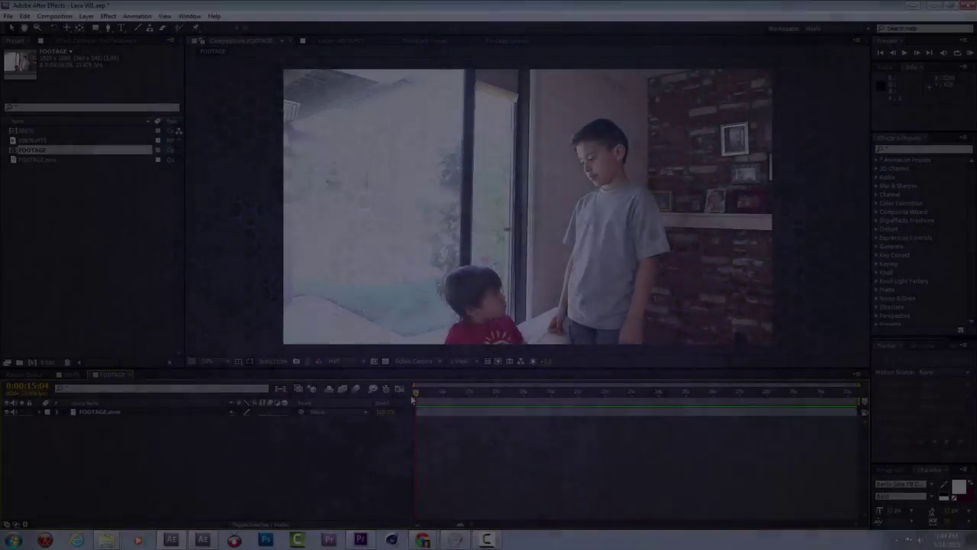
Step: Scrub through the footage to examine the camera movement, the boys' jumps across the pillows and the red floor covering
{"action": "left_click_drag", "start_coordinate": [414, 397], "coordinate": [752, 403]}
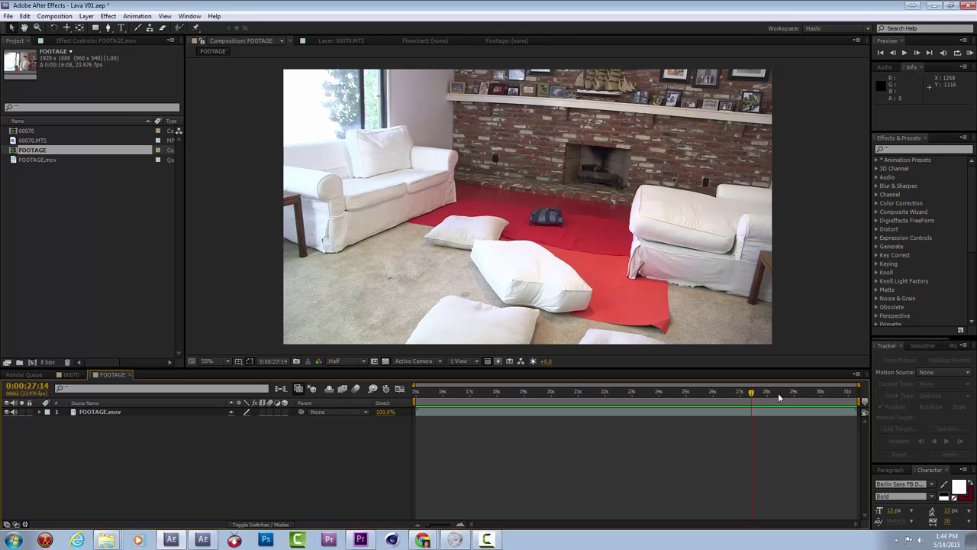
{"action": "left_click_drag", "start_coordinate": [752, 396], "coordinate": [646, 399]}
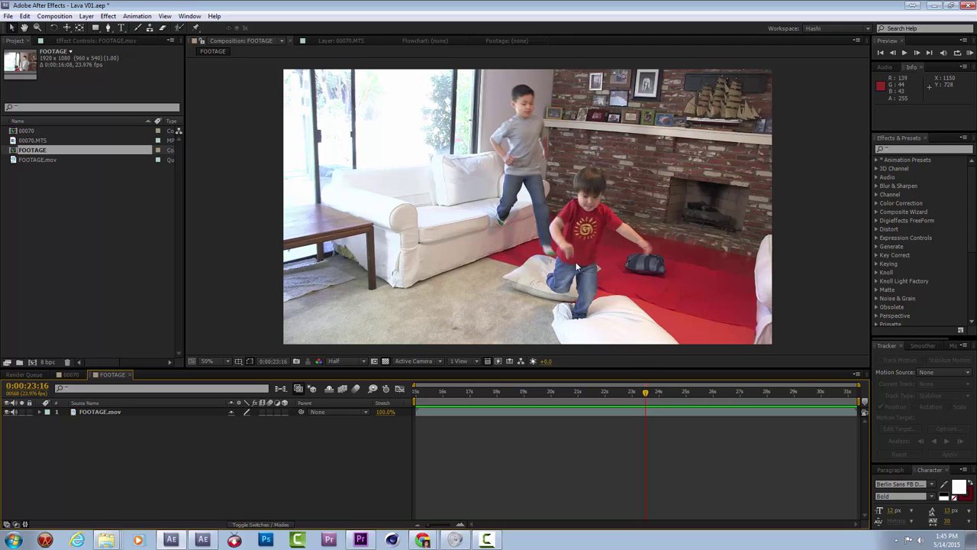
{"action": "left_click_drag", "start_coordinate": [648, 396], "coordinate": [726, 392]}
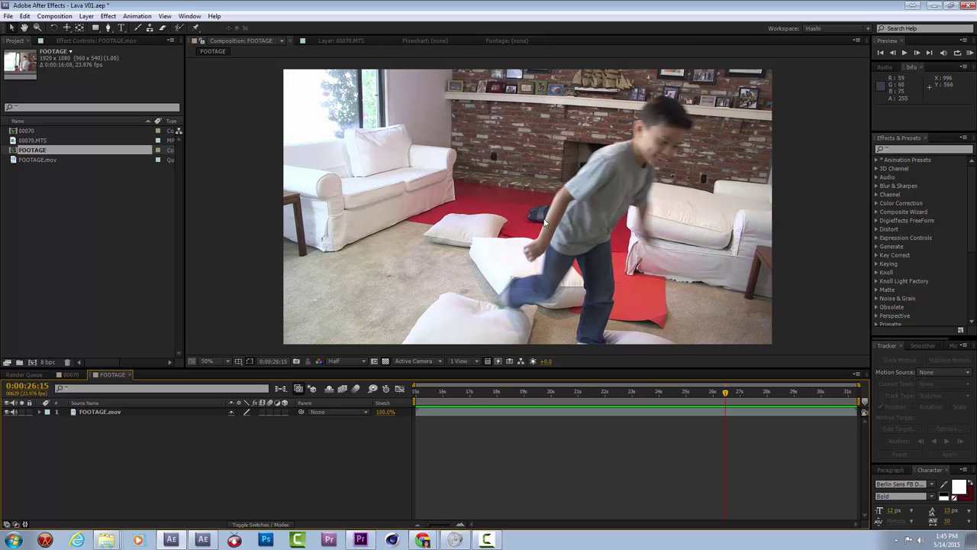
{"action": "left_click_drag", "start_coordinate": [731, 395], "coordinate": [150, 365]}
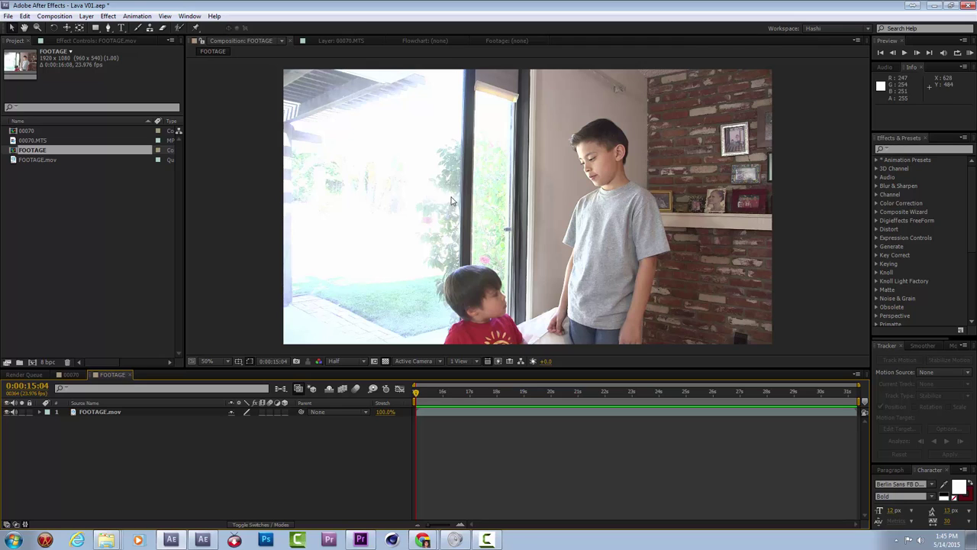
Step: Apply The Foundry's CameraTracker effect to the FOOTAGE.mov layer and set the composition preview resolution to Full
{"action": "left_click_drag", "start_coordinate": [497, 391], "coordinate": [650, 403]}
{"action": "right_click", "coordinate": [576, 121]}
{"action": "mouse_move", "coordinate": [609, 255]}
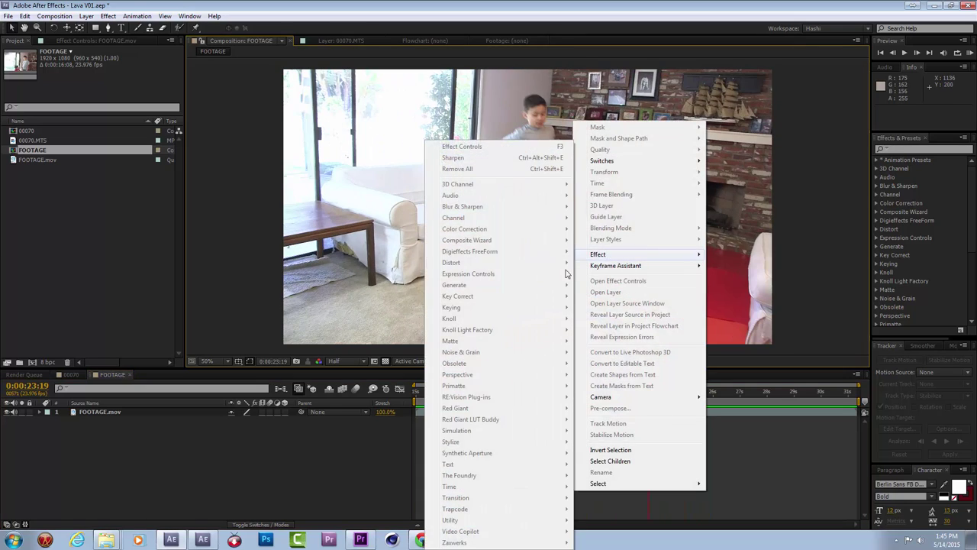
{"action": "left_click", "coordinate": [407, 254]}
{"action": "right_click", "coordinate": [424, 254]}
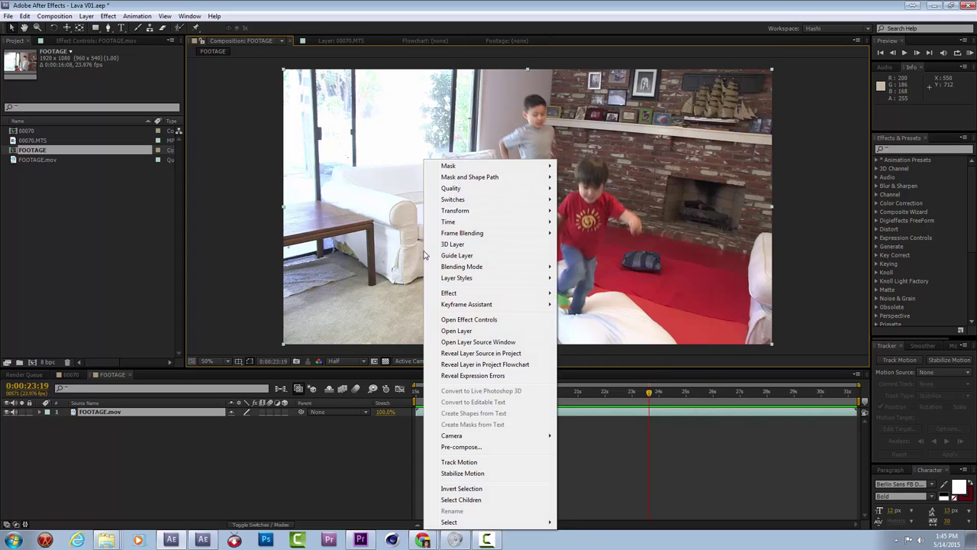
{"action": "mouse_move", "coordinate": [468, 294]}
{"action": "mouse_move", "coordinate": [380, 373]}
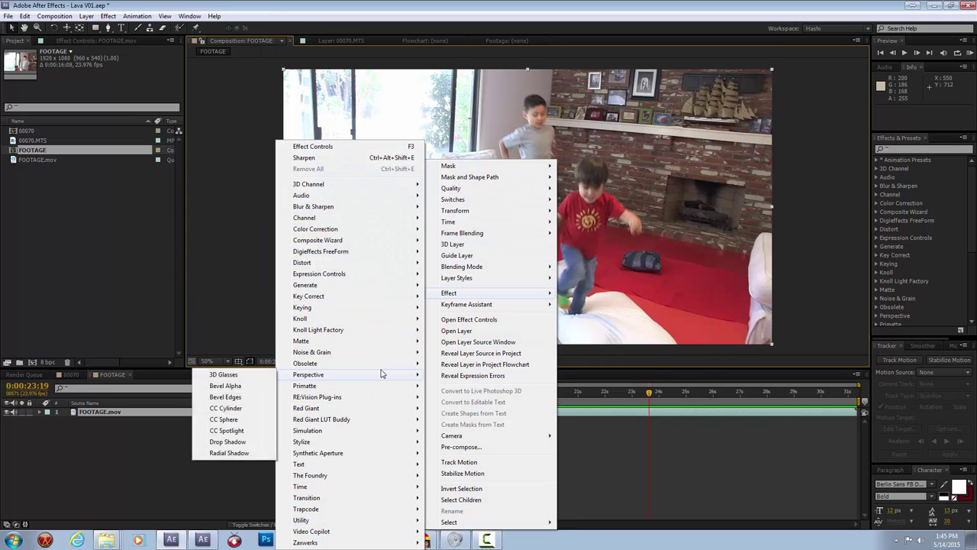
{"action": "mouse_move", "coordinate": [369, 400]}
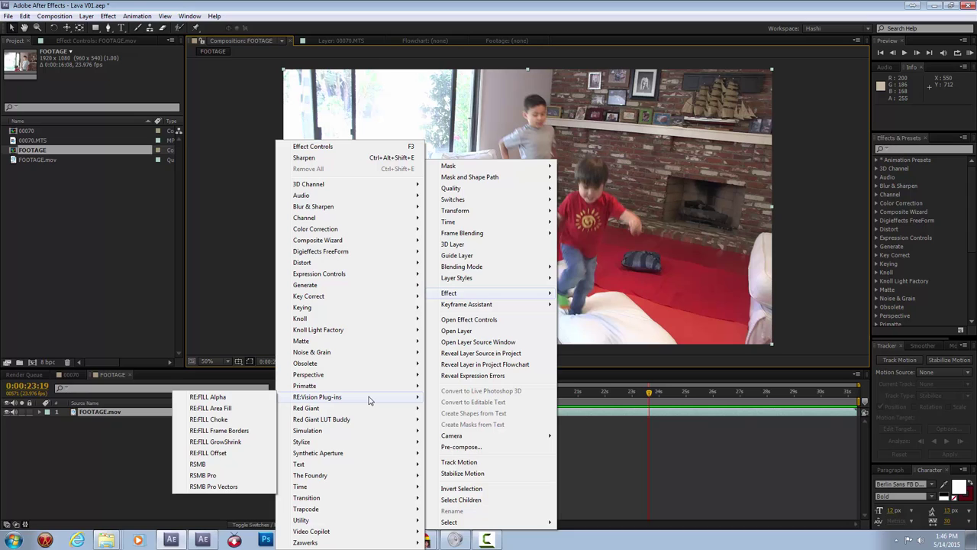
{"action": "mouse_move", "coordinate": [350, 522]}
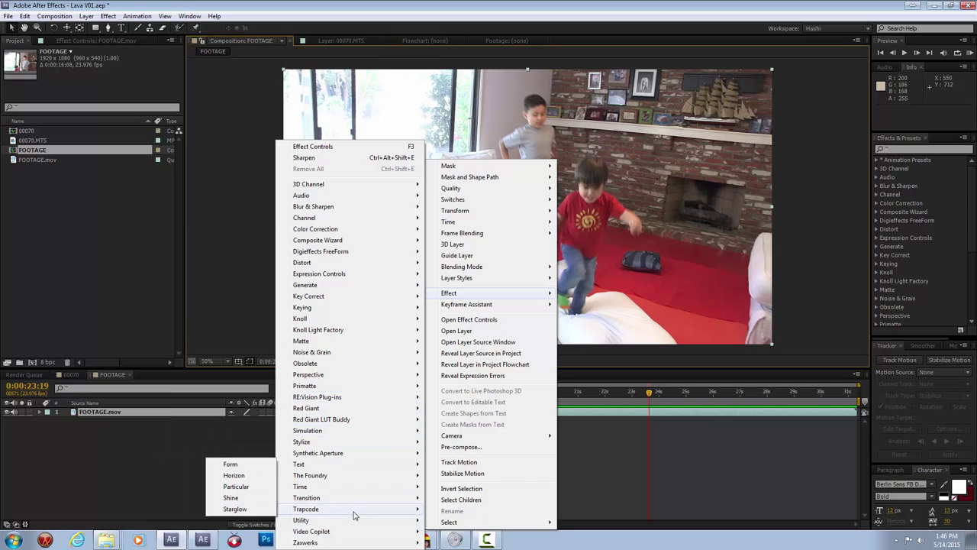
{"action": "mouse_move", "coordinate": [288, 475]}
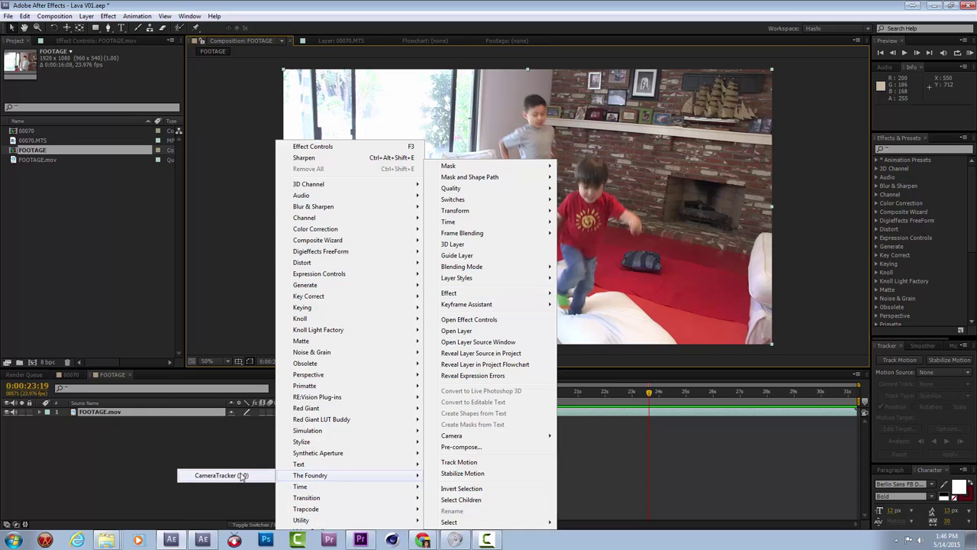
{"action": "left_click", "coordinate": [242, 475]}
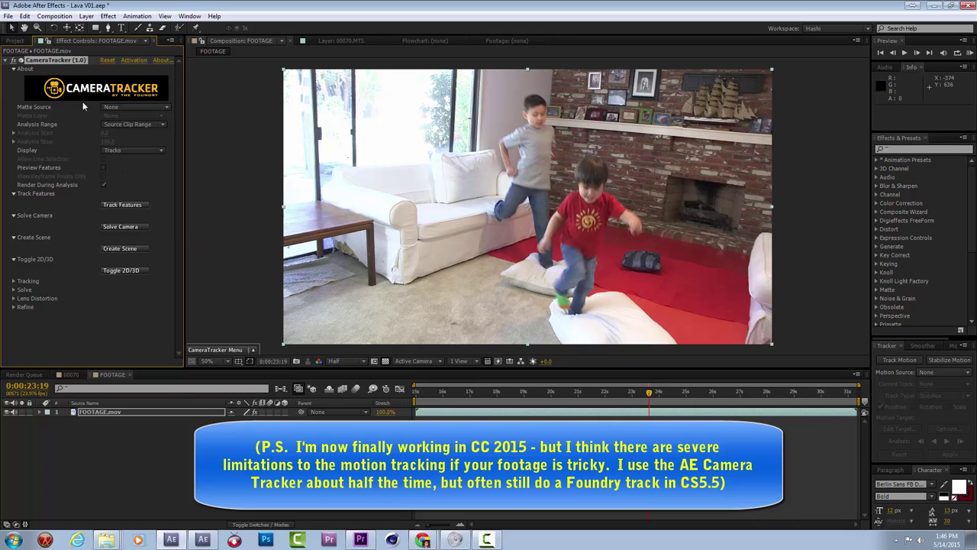
{"action": "left_click", "coordinate": [334, 360]}
{"action": "left_click", "coordinate": [363, 389]}
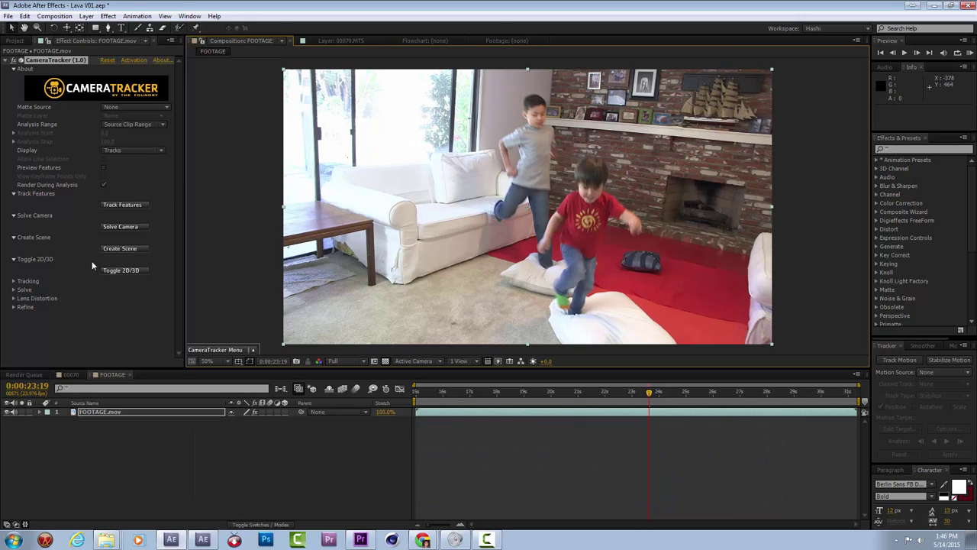
Step: Set CameraTracker's number of features to 300 and track the features in the footage
{"action": "left_click", "coordinate": [14, 281]}
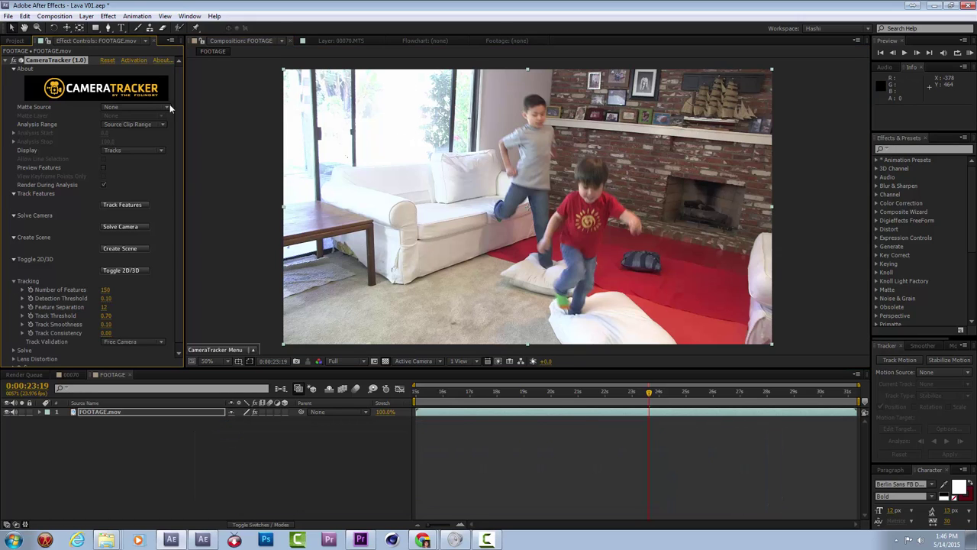
{"action": "left_click", "coordinate": [106, 290]}
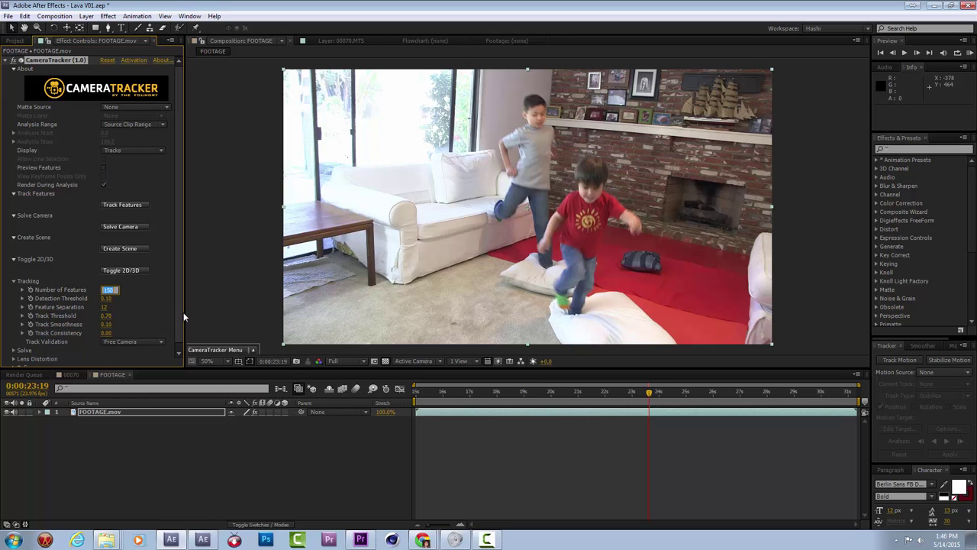
{"action": "type", "text": "300"}
{"action": "key", "text": "Return"}
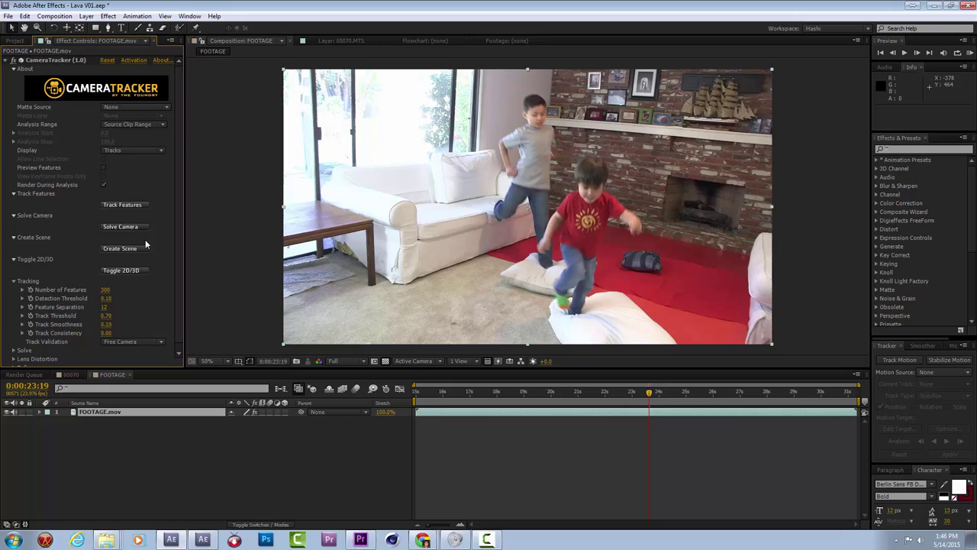
{"action": "left_click", "coordinate": [122, 205]}
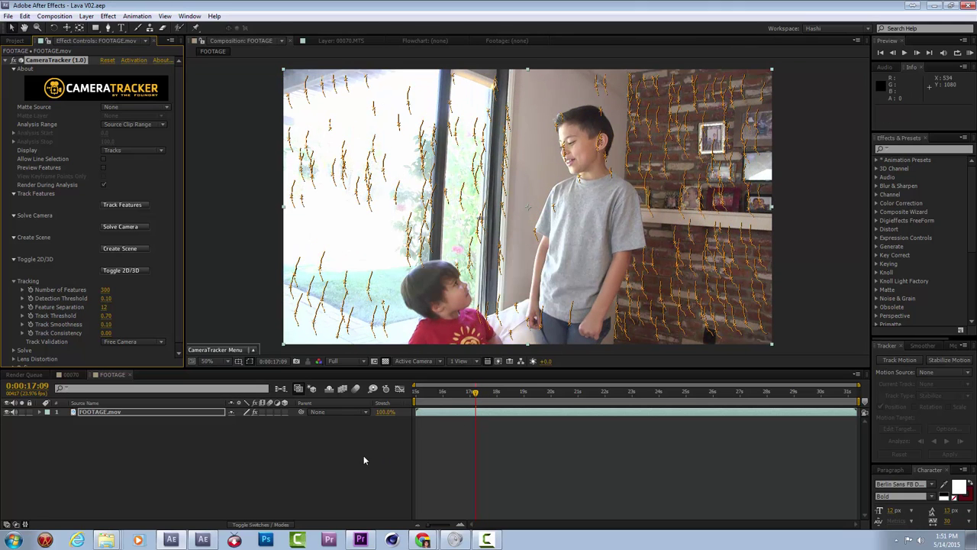
Step: Review the tracked feature points from the start of the clip through to 0:00:27:23
{"action": "left_click", "coordinate": [384, 441]}
{"action": "left_click_drag", "start_coordinate": [425, 401], "coordinate": [413, 403]}
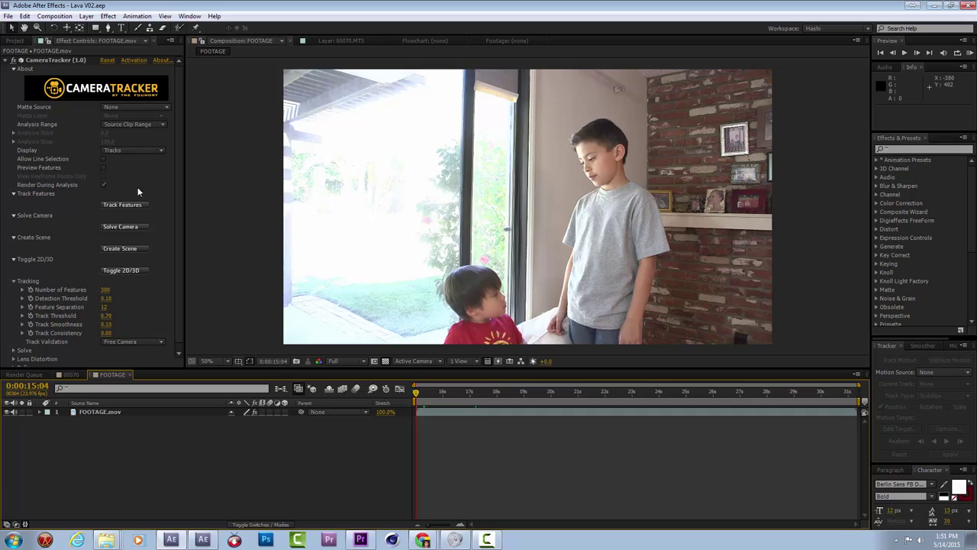
{"action": "left_click", "coordinate": [64, 60]}
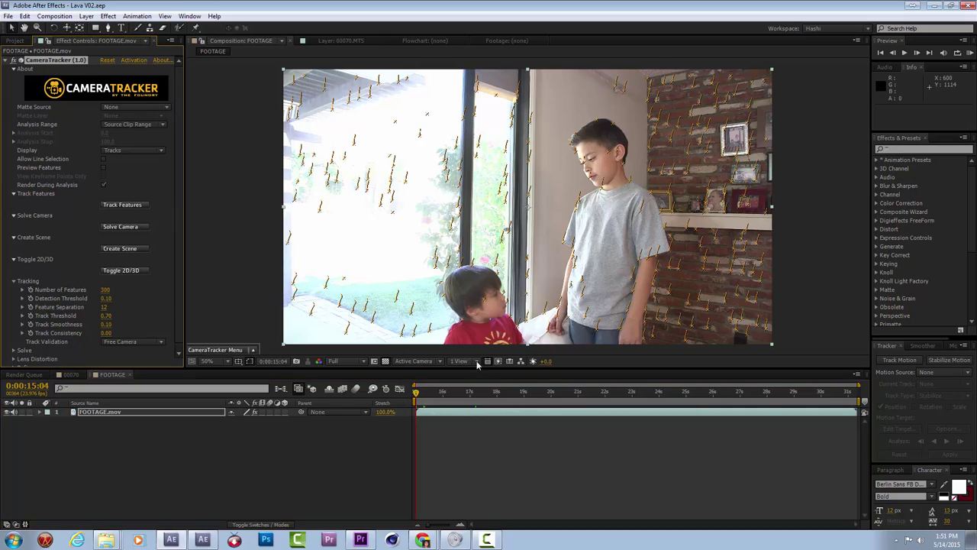
{"action": "left_click_drag", "start_coordinate": [437, 389], "coordinate": [763, 394]}
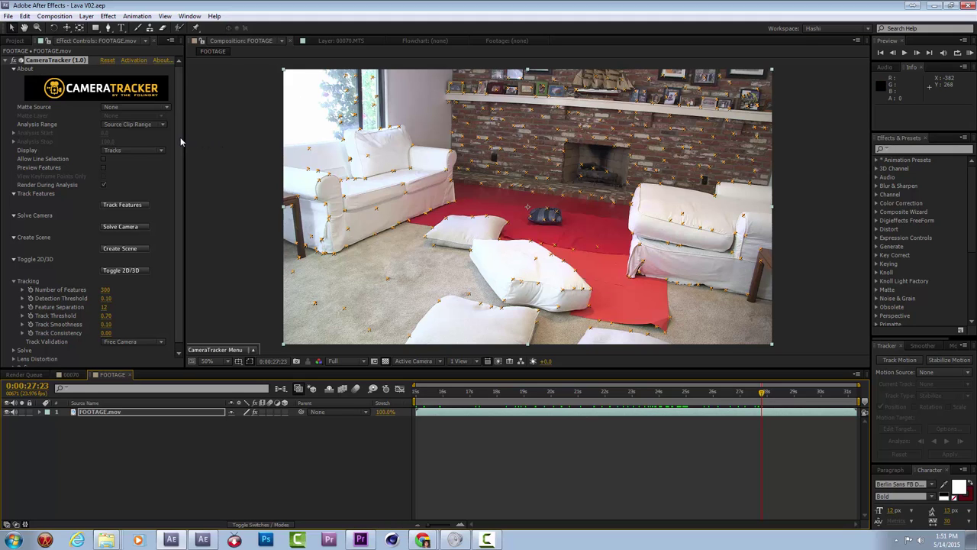
Step: Enable a set reference frame in CameraTracker's Solve settings and solve the camera
{"action": "scroll", "coordinate": [180, 137], "scroll_direction": "down", "scroll_amount": 1}
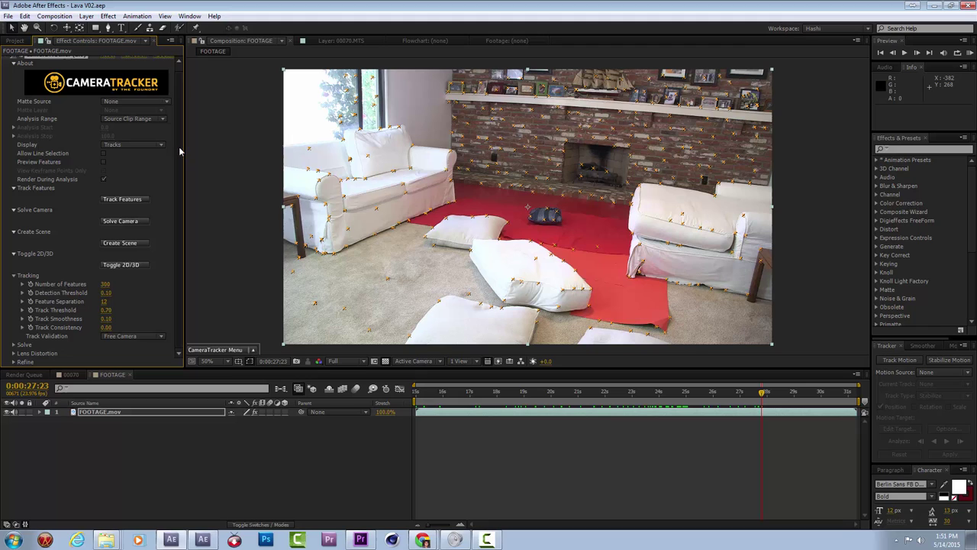
{"action": "left_click", "coordinate": [13, 345]}
{"action": "scroll", "coordinate": [23, 332], "scroll_direction": "down", "scroll_amount": 3}
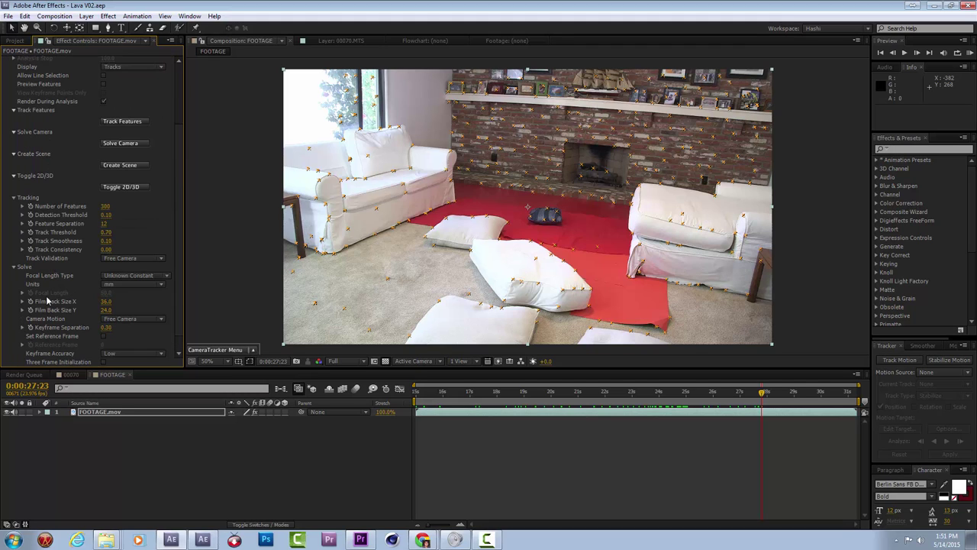
{"action": "left_click", "coordinate": [102, 337]}
{"action": "left_click", "coordinate": [126, 143]}
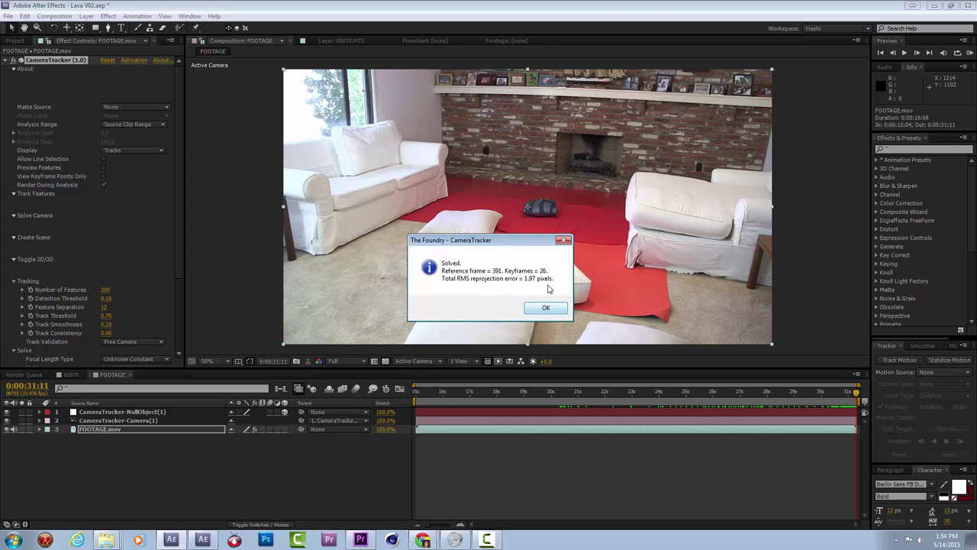
{"action": "left_click", "coordinate": [546, 308]}
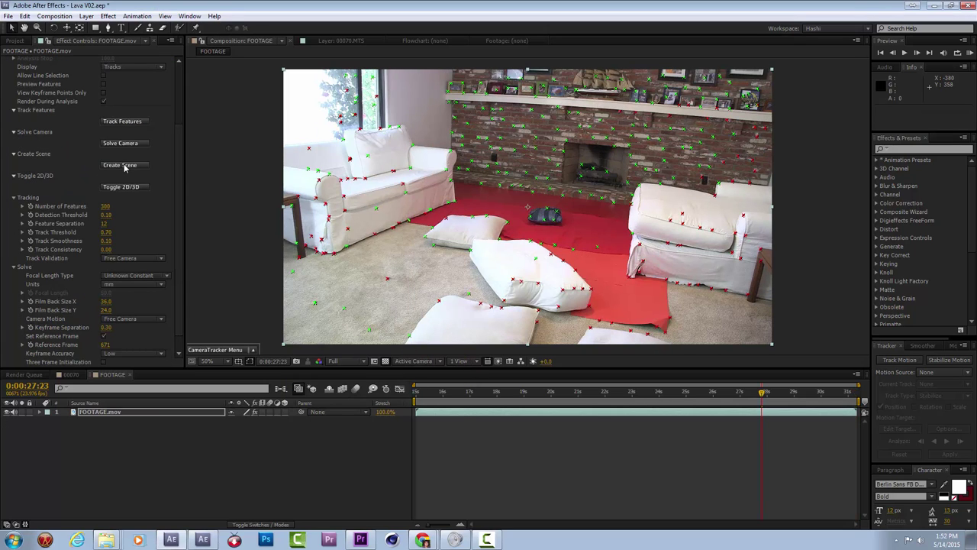
Step: Create the scene from the camera solve and check the new camera and null object layers
{"action": "left_click", "coordinate": [125, 166]}
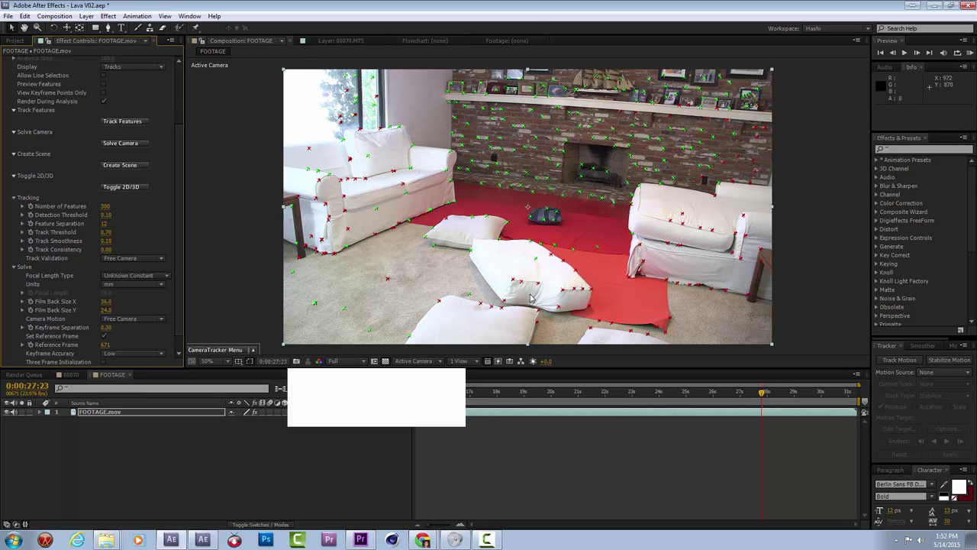
{"action": "left_click", "coordinate": [139, 420]}
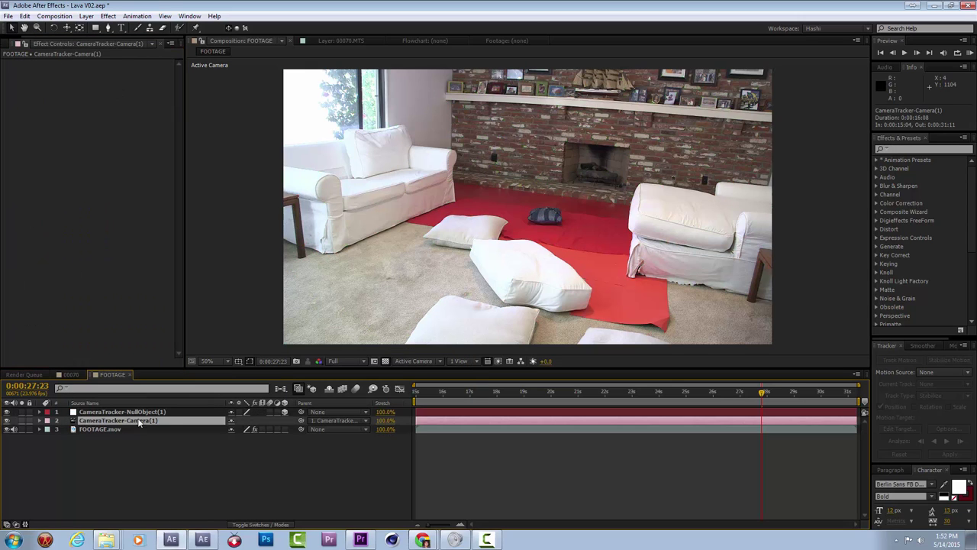
{"action": "left_click", "coordinate": [142, 412]}
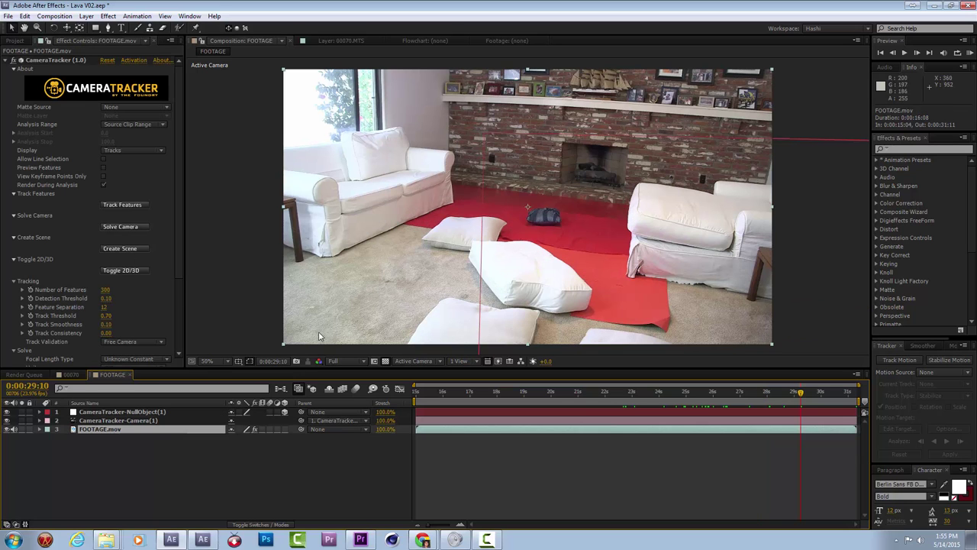
Step: Set the ground plane origin at the track point by the sofa's lower front corner and check the null object's placement
{"action": "left_click", "coordinate": [56, 61]}
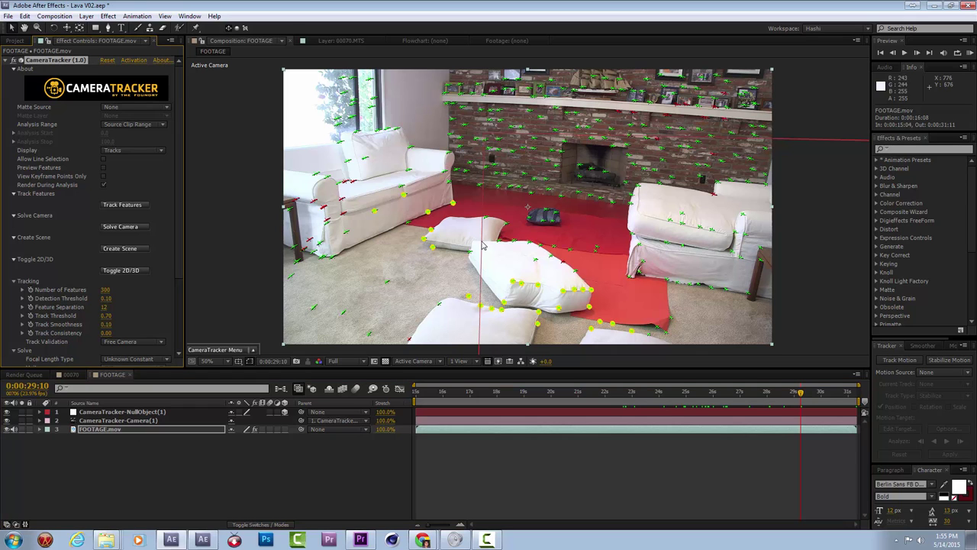
{"action": "right_click", "coordinate": [454, 205]}
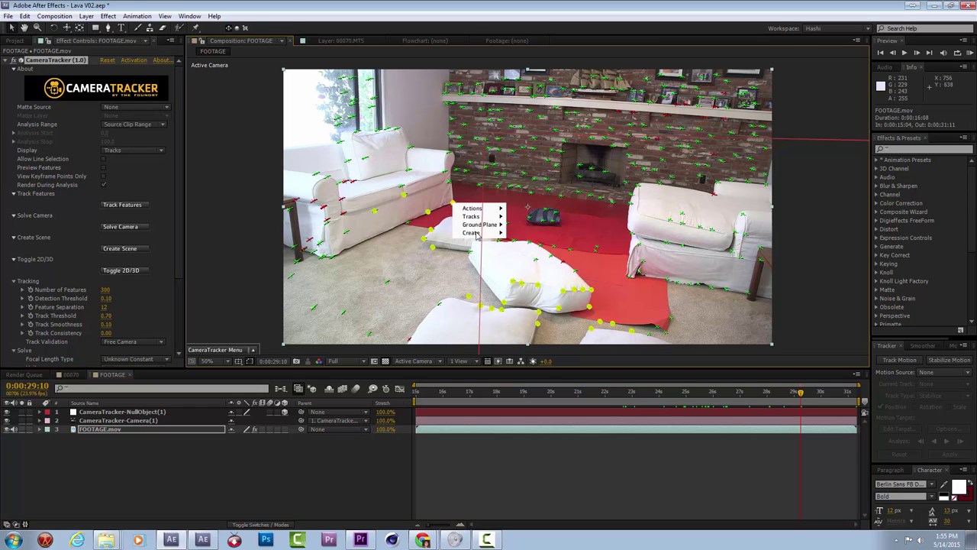
{"action": "mouse_move", "coordinate": [481, 224]}
{"action": "left_click", "coordinate": [535, 233]}
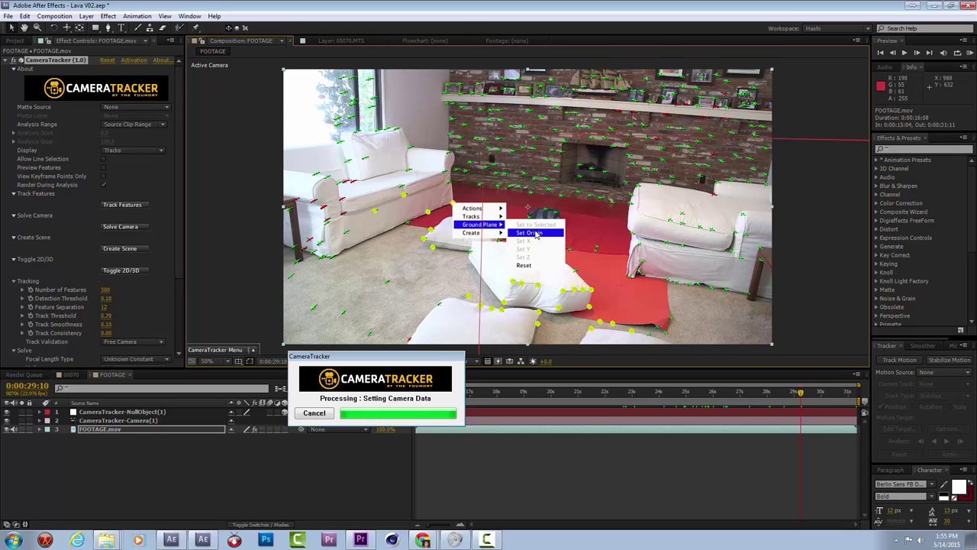
{"action": "left_click", "coordinate": [158, 412]}
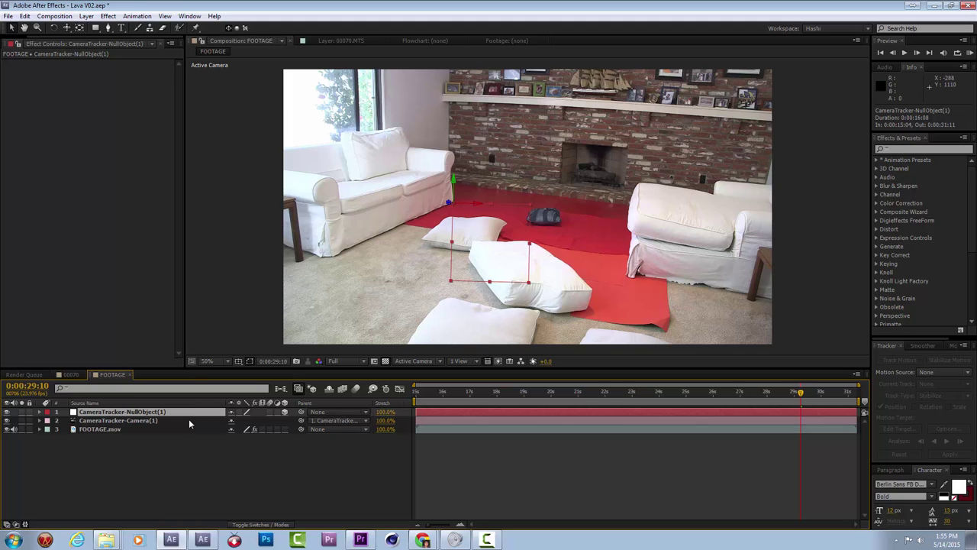
Step: Create a CameraTracker null object at the floor-level track point by the sofa's front corner nearest the camera
{"action": "left_click", "coordinate": [807, 393]}
{"action": "left_click_drag", "start_coordinate": [812, 395], "coordinate": [778, 407]}
{"action": "left_click", "coordinate": [604, 400]}
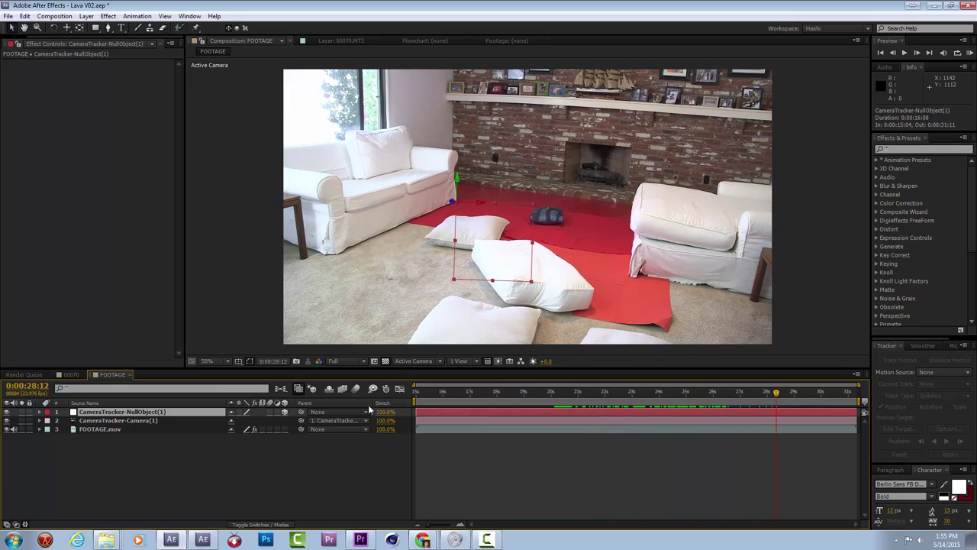
{"action": "left_click", "coordinate": [189, 430]}
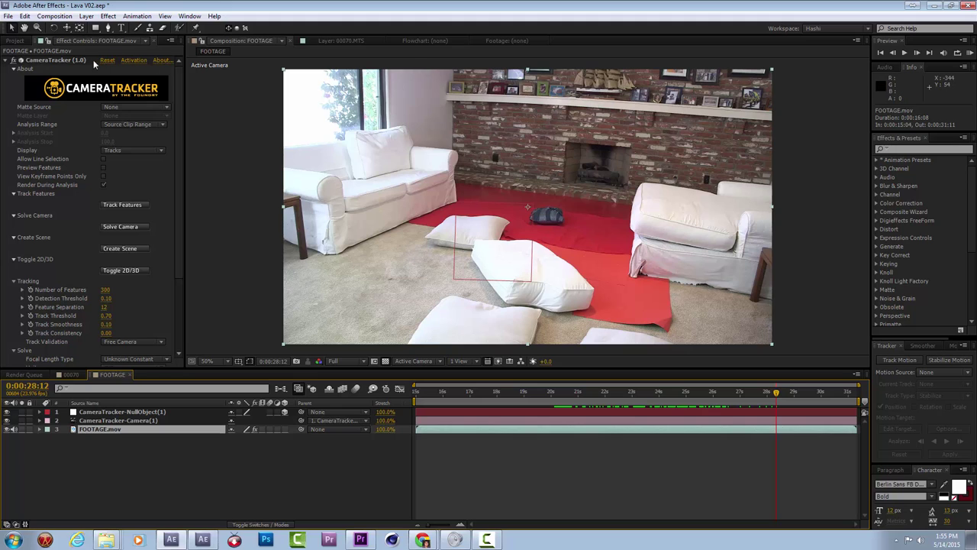
{"action": "left_click", "coordinate": [86, 61]}
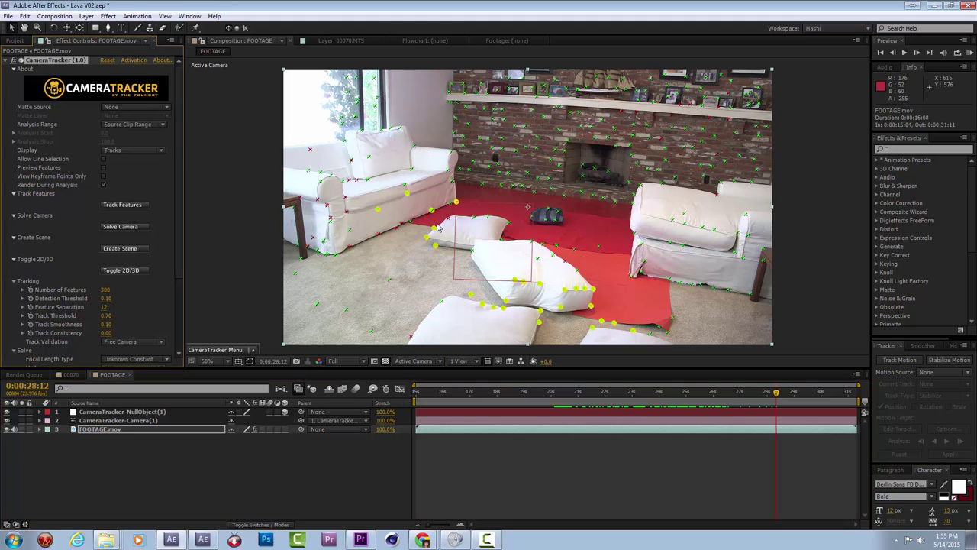
{"action": "right_click", "coordinate": [338, 259]}
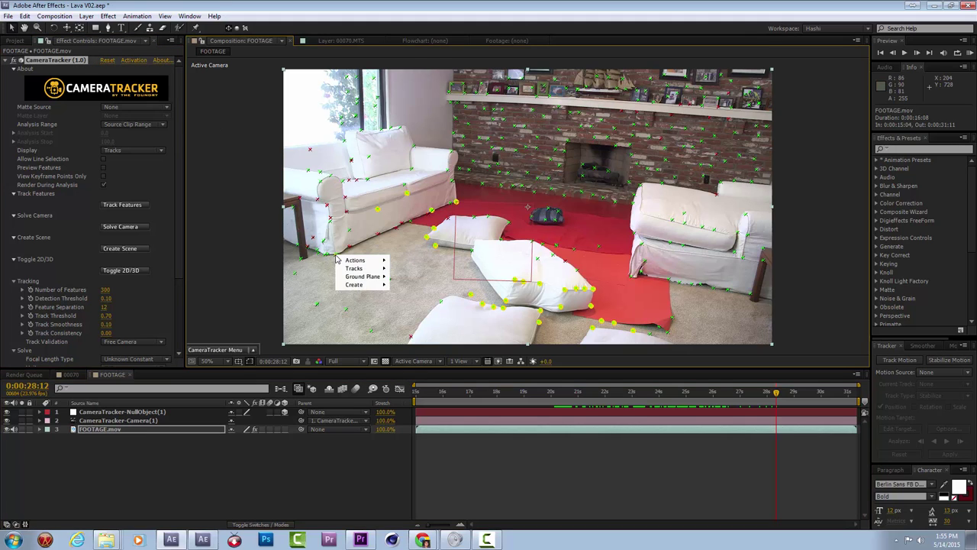
{"action": "mouse_move", "coordinate": [358, 284]}
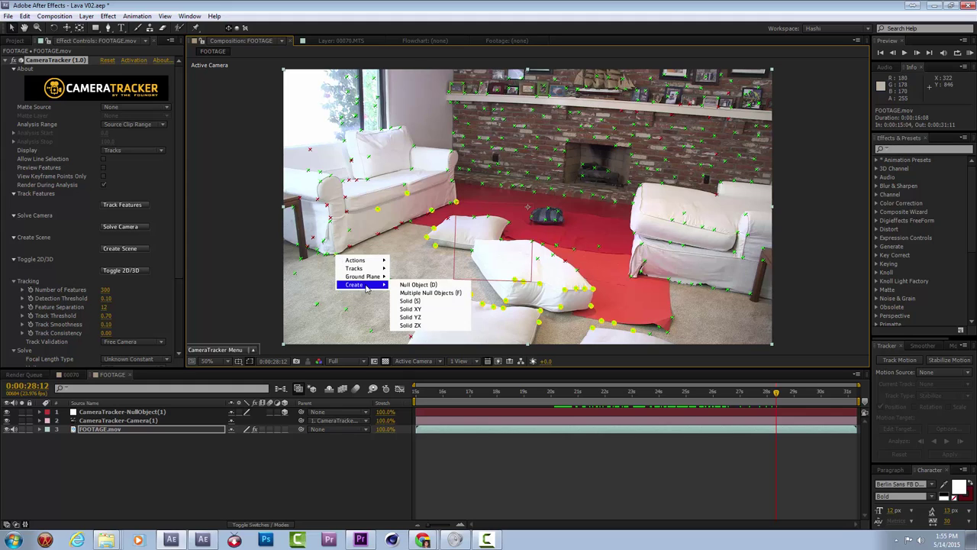
{"action": "left_click", "coordinate": [427, 289]}
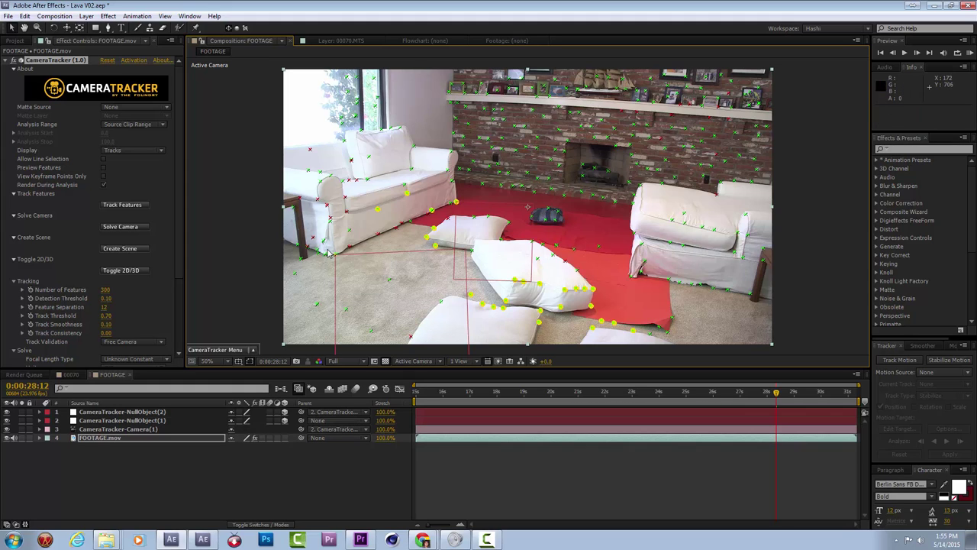
Step: Create another null object at the track point by the armchair's lower front corner, beside the red cloth
{"action": "right_click", "coordinate": [633, 280]}
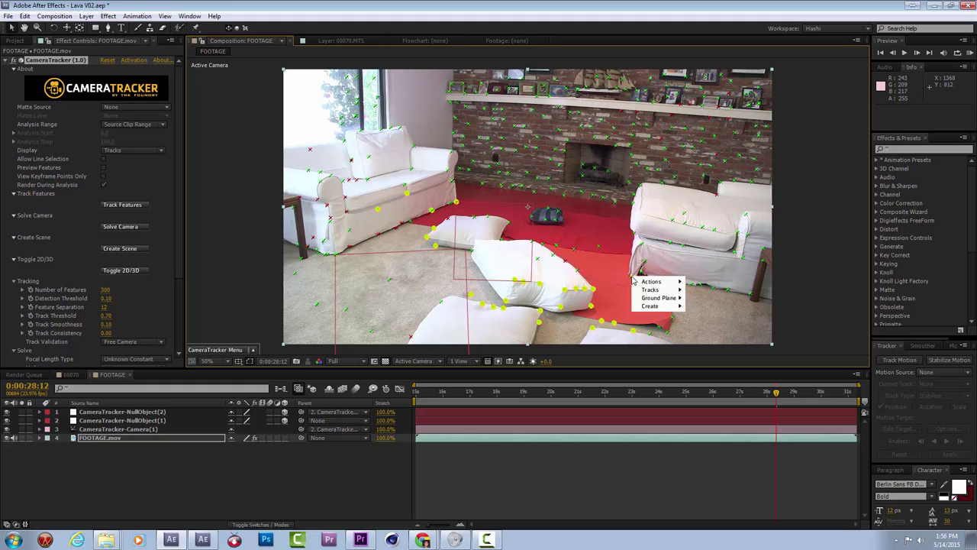
{"action": "mouse_move", "coordinate": [633, 281]}
{"action": "key", "text": "Escape"}
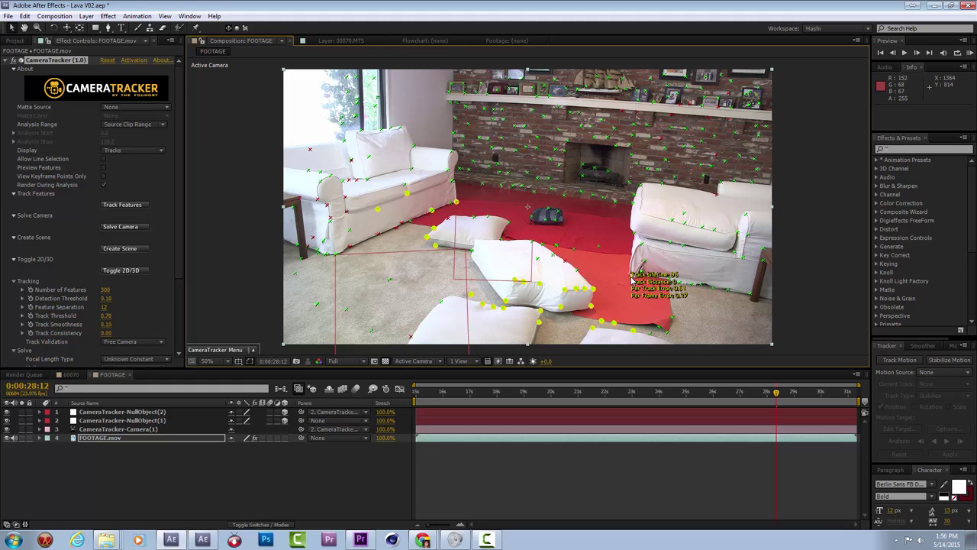
{"action": "right_click", "coordinate": [632, 279]}
{"action": "mouse_move", "coordinate": [668, 308]}
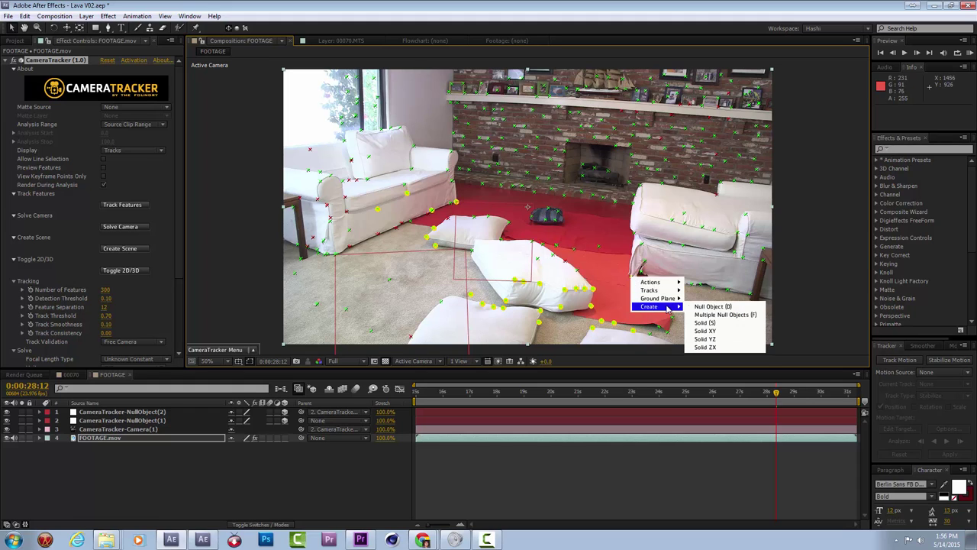
{"action": "left_click", "coordinate": [712, 307]}
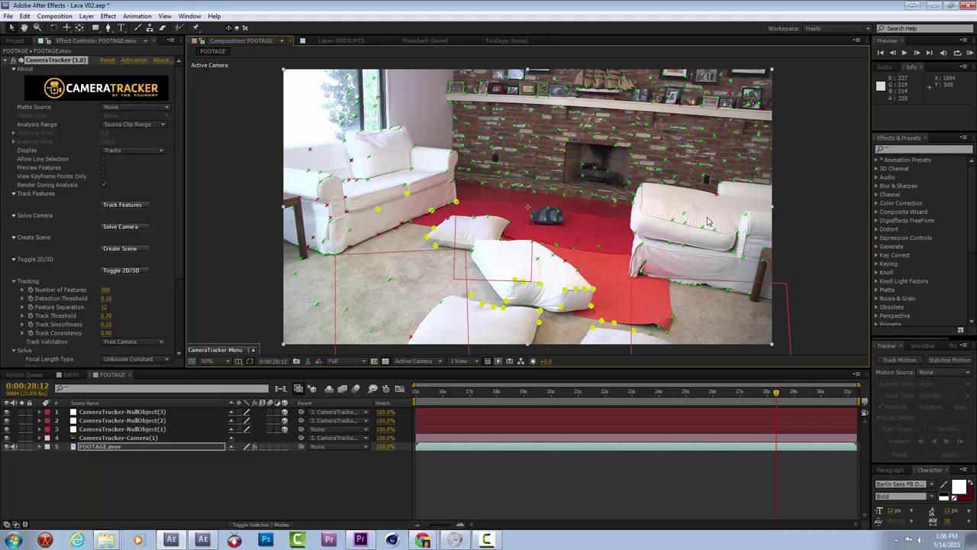
Step: Create a new 2000 x 2000 px composition named Ground
{"action": "mouse_move", "coordinate": [681, 213]}
{"action": "left_click", "coordinate": [53, 18]}
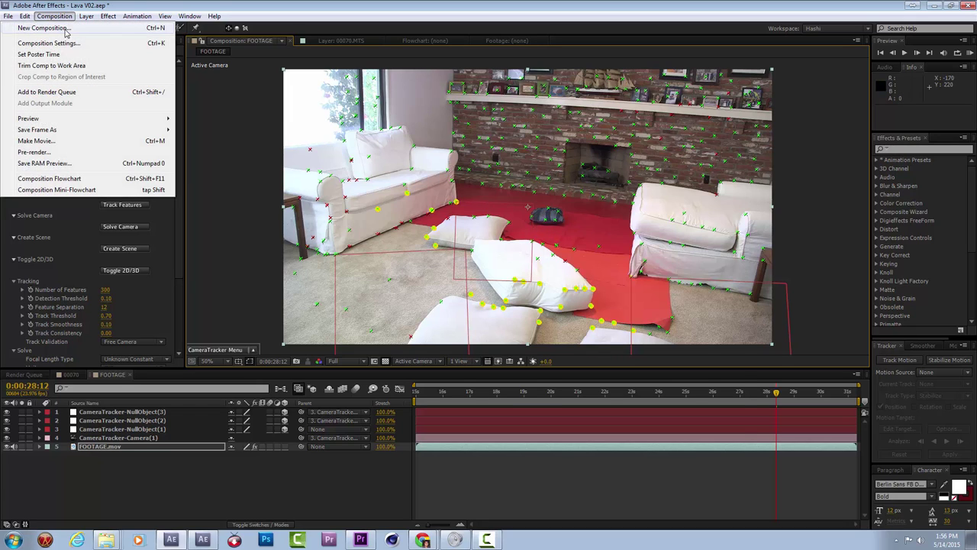
{"action": "left_click", "coordinate": [66, 32]}
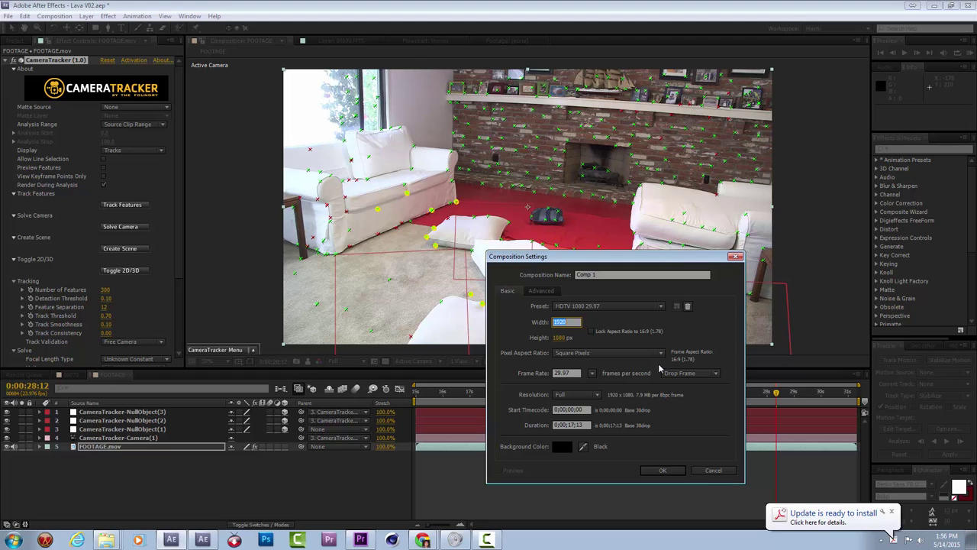
{"action": "type", "text": "2000"}
{"action": "key", "text": "Tab"}
{"action": "type", "text": "2000"}
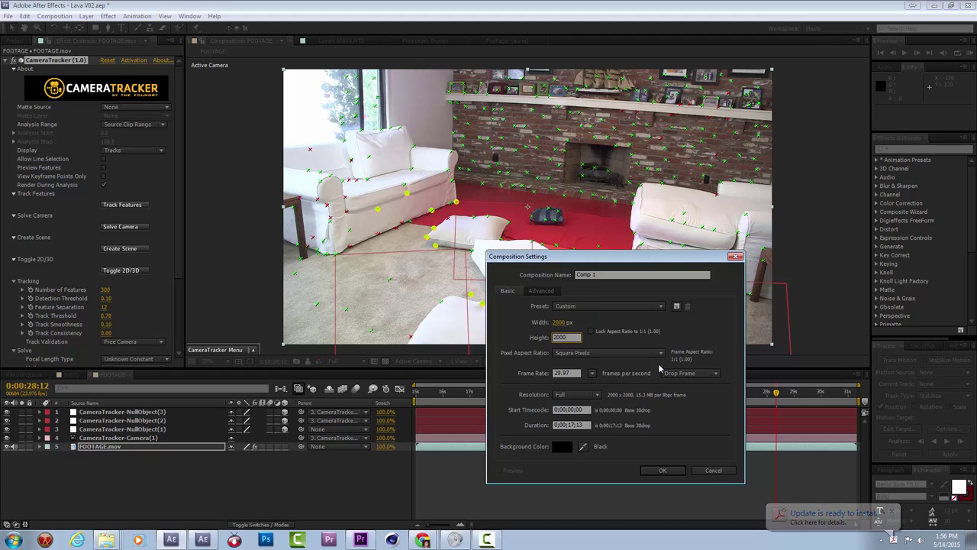
{"action": "key", "text": "Tab"}
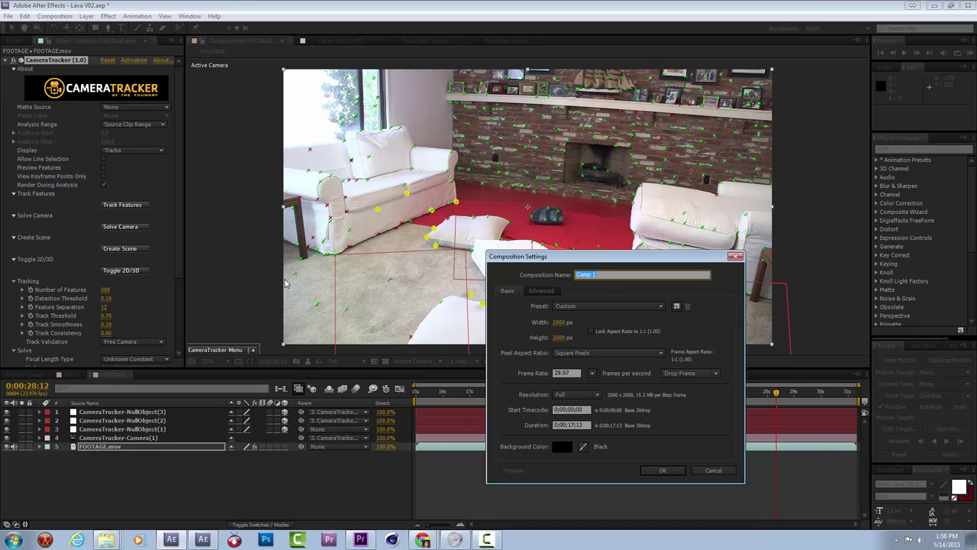
{"action": "type", "text": "Ground"}
{"action": "key", "text": "Return"}
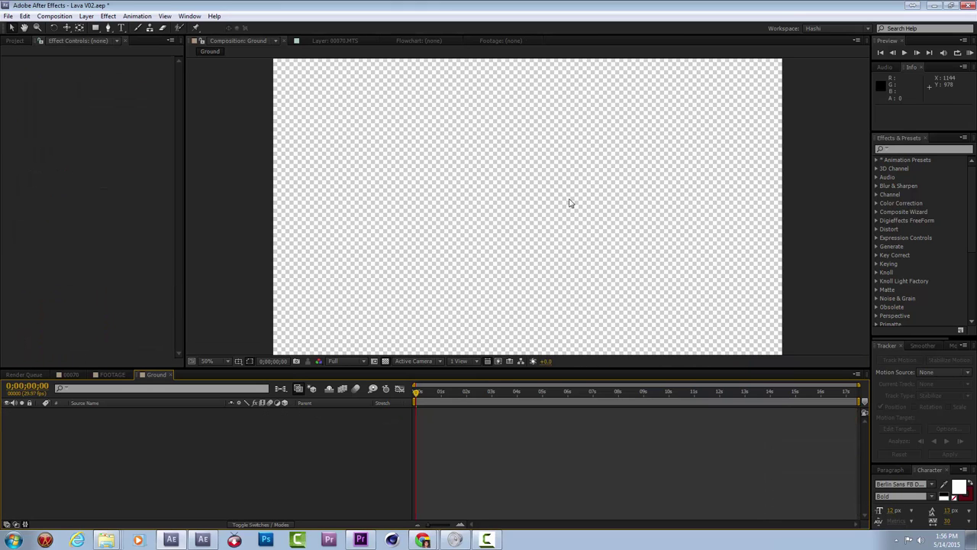
Step: Add a black solid layer to the Ground composition
{"action": "left_click", "coordinate": [86, 17]}
{"action": "mouse_move", "coordinate": [87, 22]}
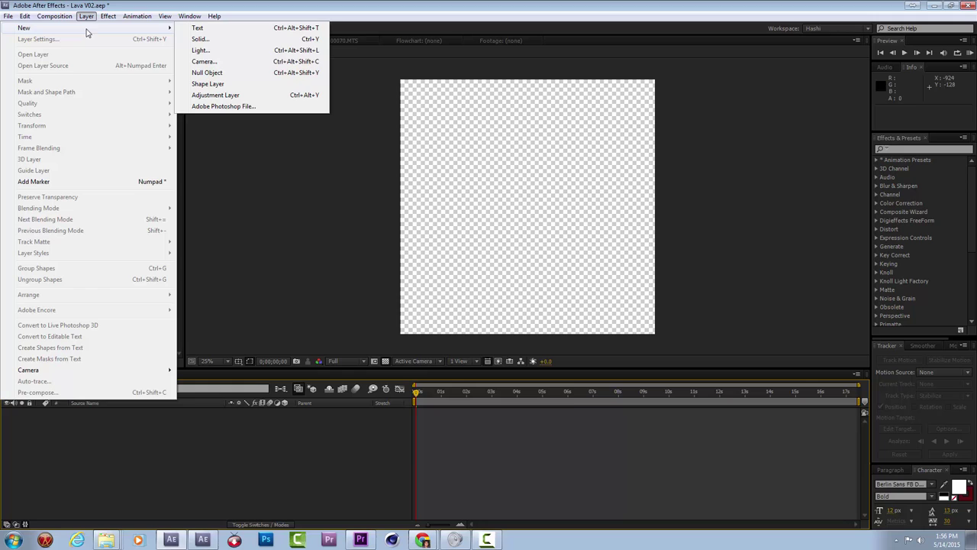
{"action": "left_click", "coordinate": [225, 39]}
{"action": "left_click", "coordinate": [491, 498]}
Step: Apply the Checkerboard effect to the black solid and set its Width to 199
{"action": "right_click", "coordinate": [477, 152]}
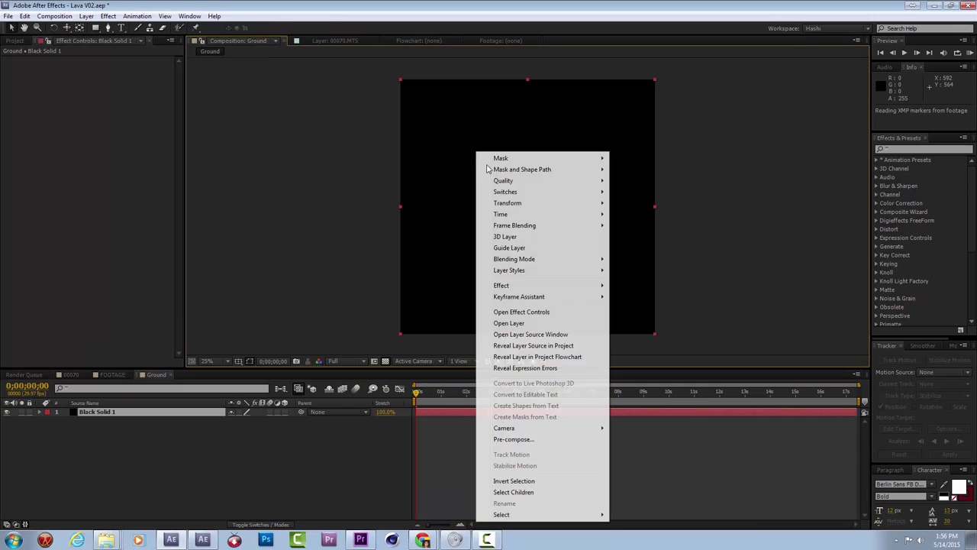
{"action": "mouse_move", "coordinate": [517, 286]}
{"action": "mouse_move", "coordinate": [375, 285]}
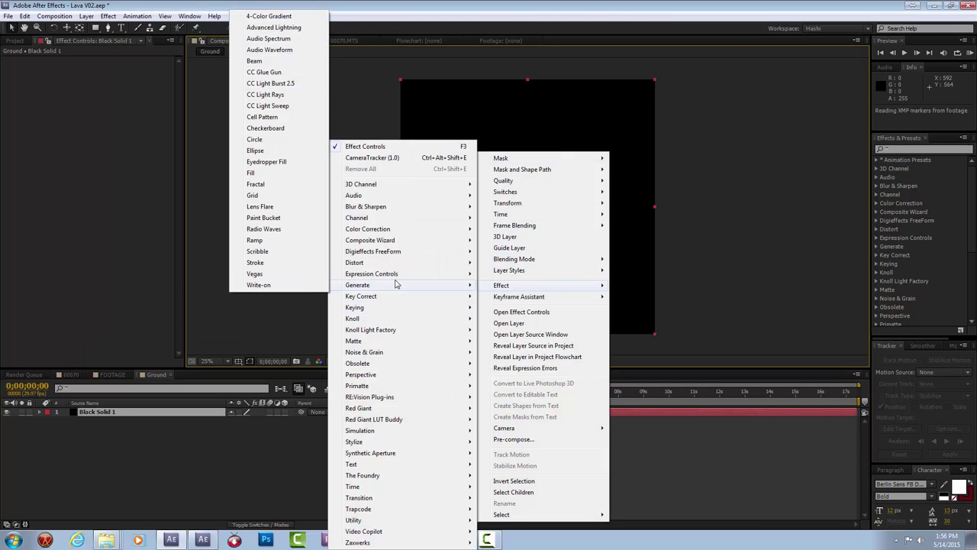
{"action": "left_click", "coordinate": [284, 129]}
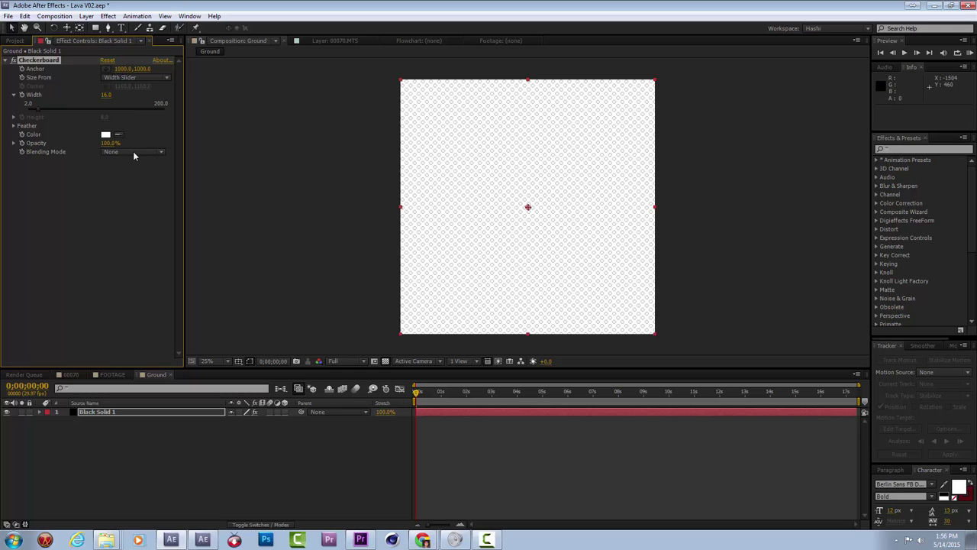
{"action": "left_click_drag", "start_coordinate": [106, 94], "coordinate": [127, 95]}
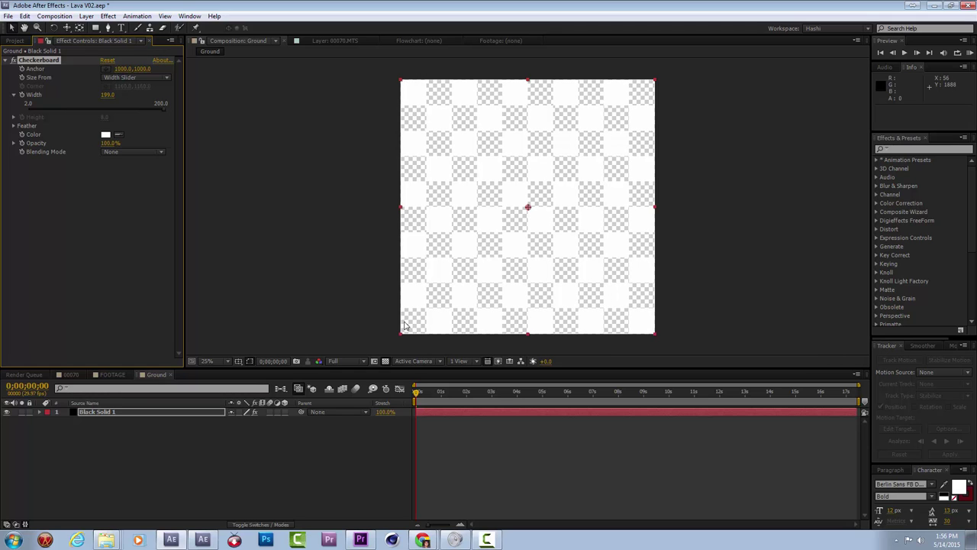
Step: Place the Ground composition directly above FOOTAGE.mov in the FOOTAGE composition and make it a 3D layer
{"action": "left_click", "coordinate": [109, 374]}
{"action": "left_click", "coordinate": [112, 375]}
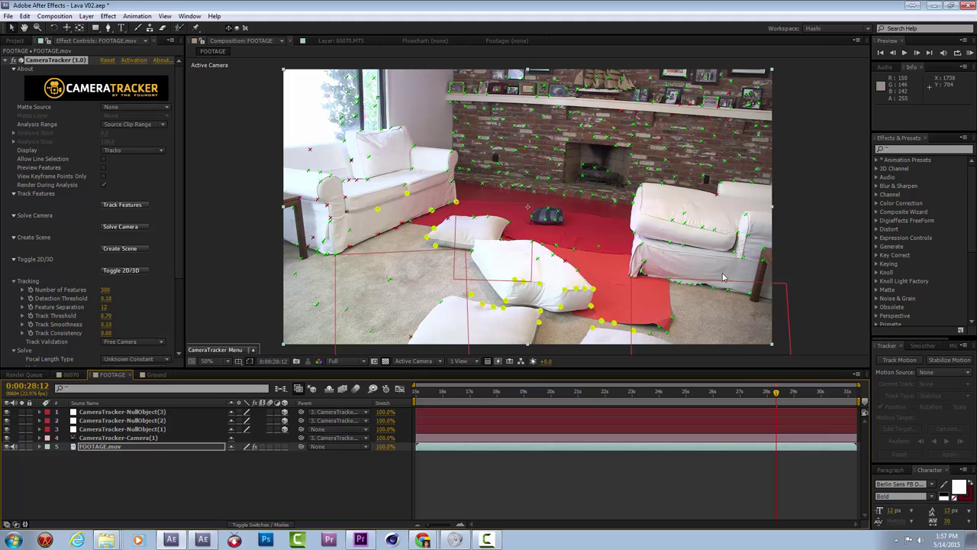
{"action": "left_click", "coordinate": [14, 41]}
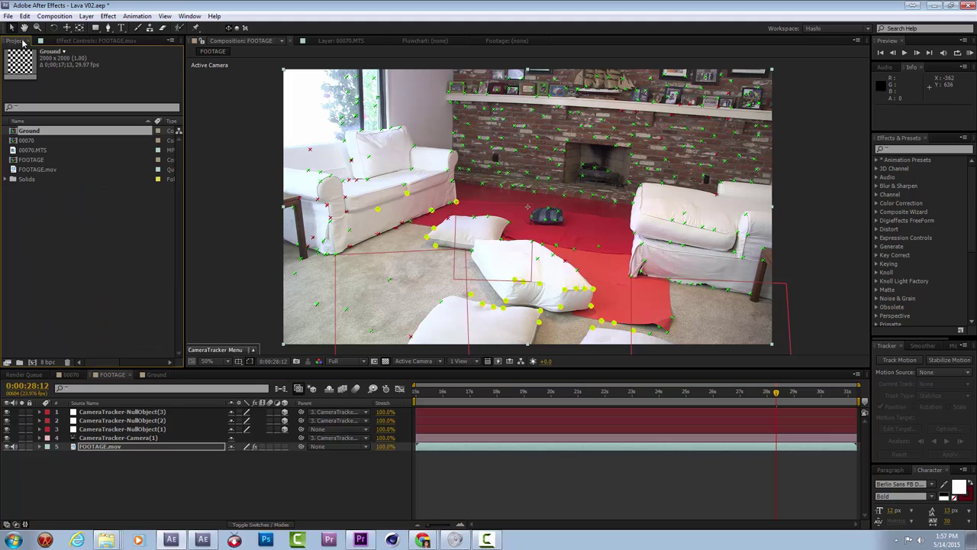
{"action": "left_click_drag", "start_coordinate": [26, 174], "coordinate": [151, 446]}
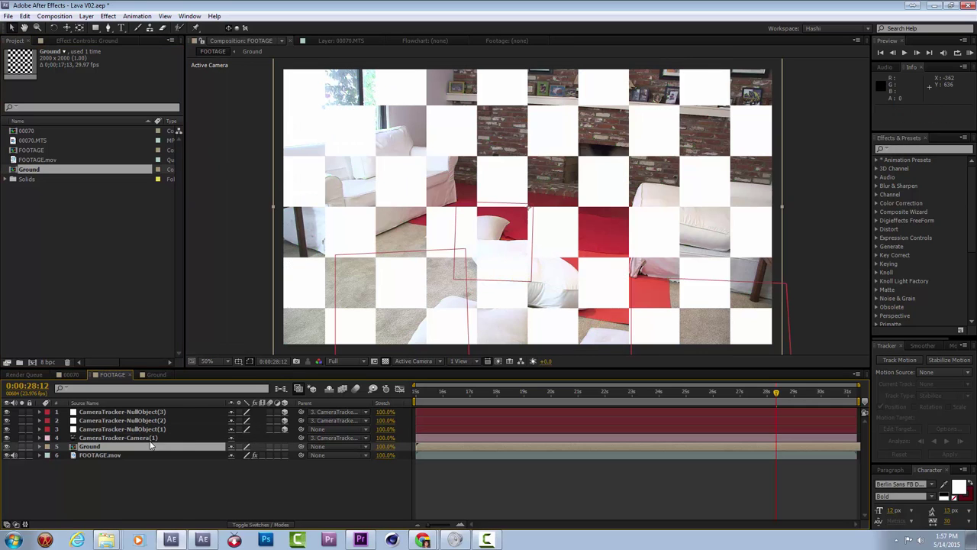
{"action": "left_click", "coordinate": [284, 446]}
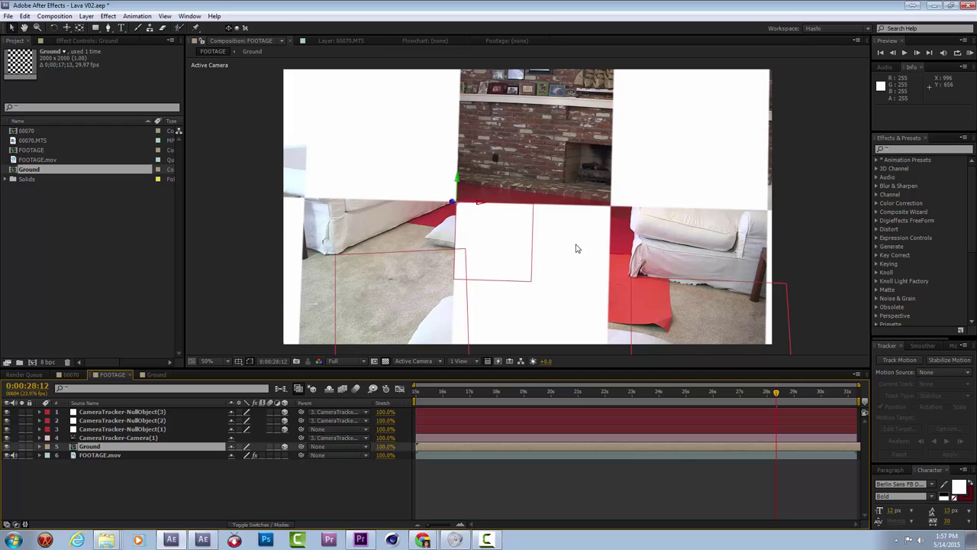
Step: Try a scale of 1000% on CameraTracker-NullObject(1) and settle on 500% on all axes
{"action": "left_click", "coordinate": [164, 429]}
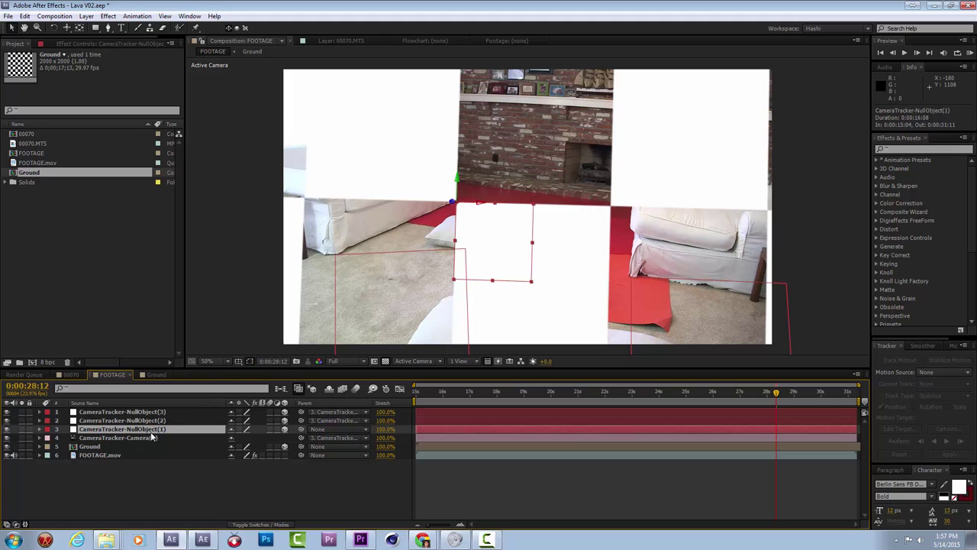
{"action": "key", "text": "s"}
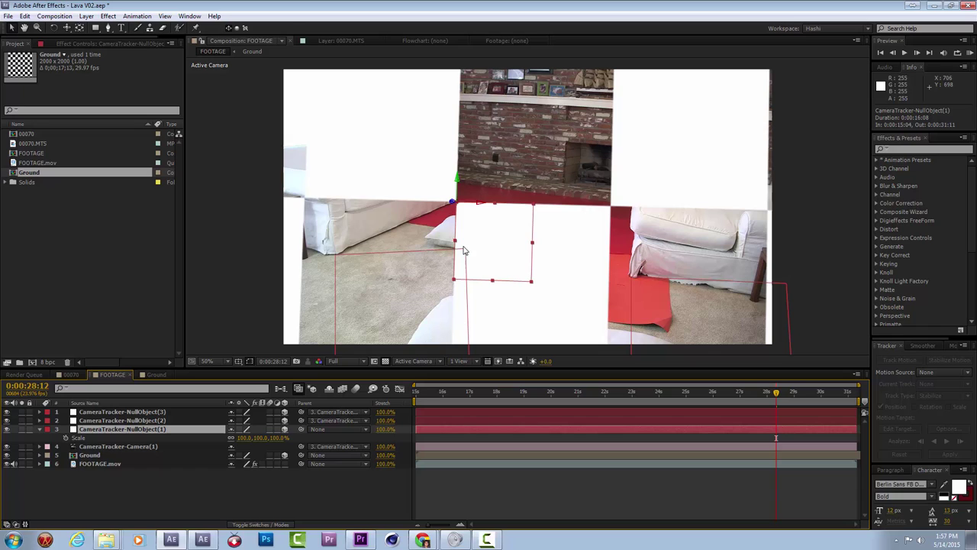
{"action": "left_click", "coordinate": [279, 437]}
{"action": "type", "text": "1000"}
{"action": "key", "text": "Return"}
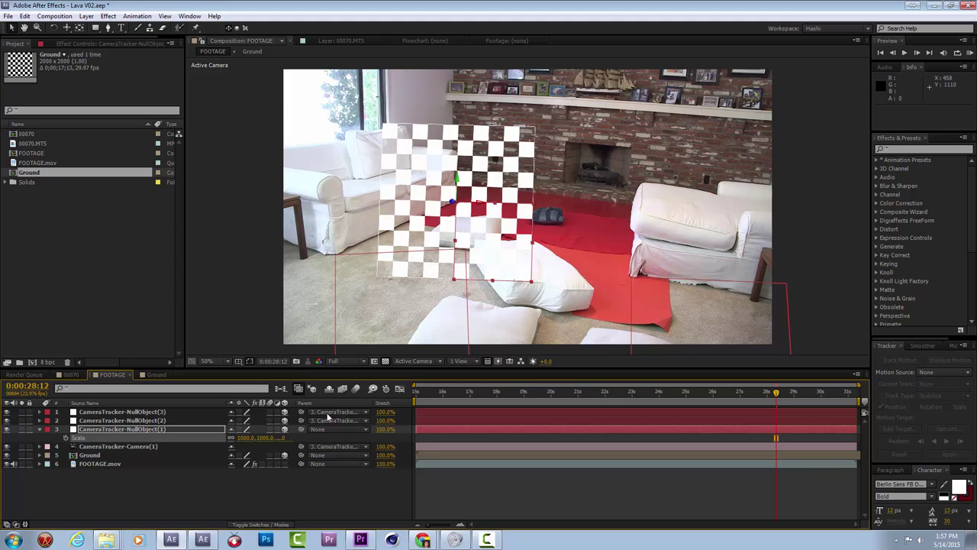
{"action": "left_click", "coordinate": [266, 438]}
{"action": "key", "text": "Return"}
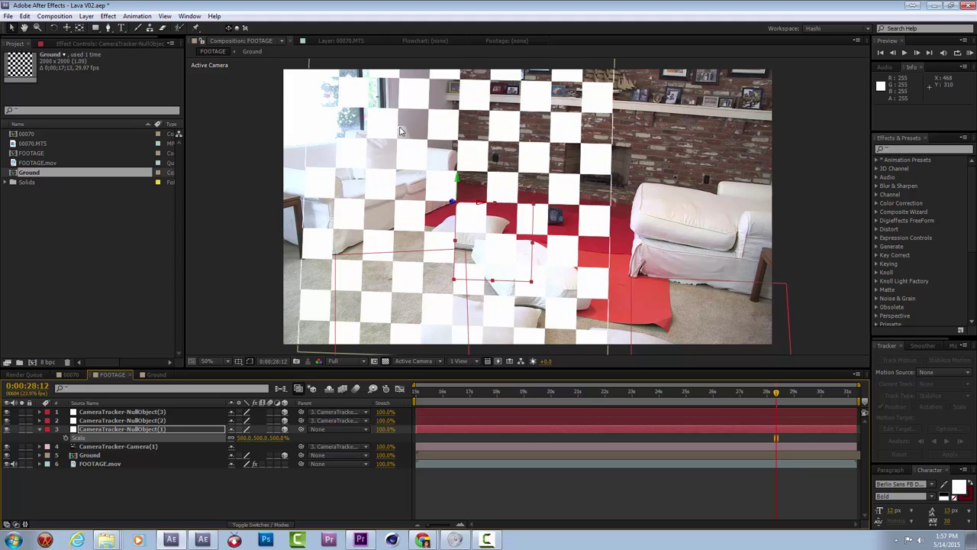
Step: Rotate the Ground layer flat along the floor to about 288°, 1.1°, 22.7° and check its tracking across the clip
{"action": "left_click", "coordinate": [128, 454]}
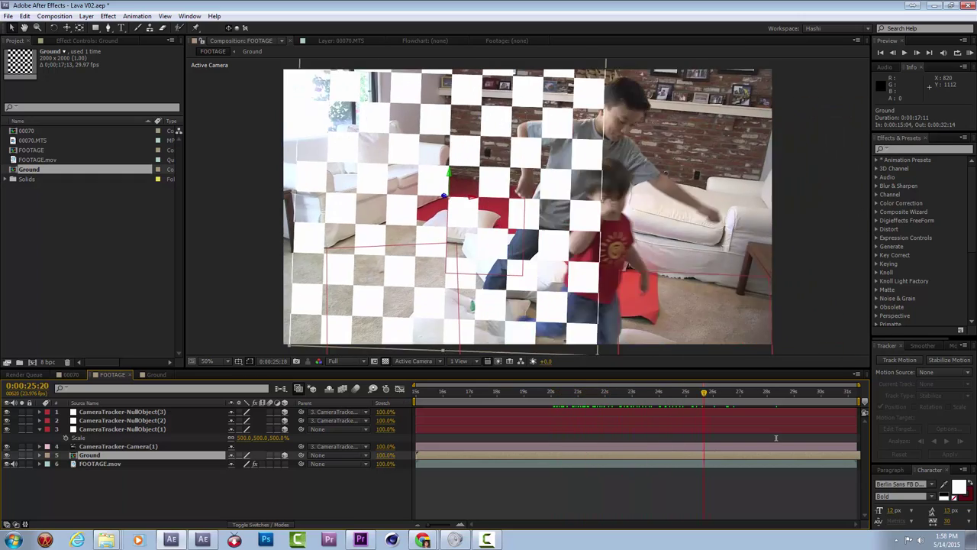
{"action": "left_click", "coordinate": [662, 437]}
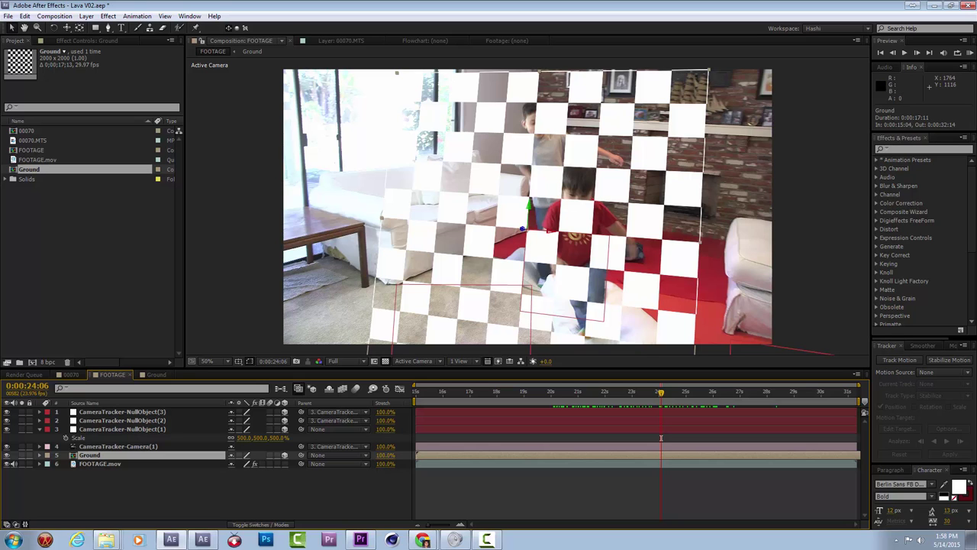
{"action": "key", "text": "comma"}
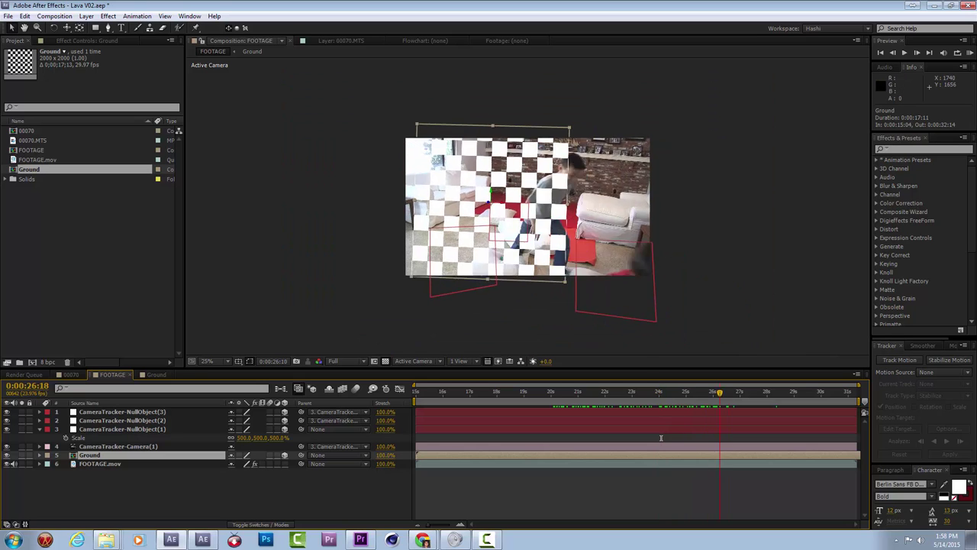
{"action": "key", "text": "period"}
{"action": "key", "text": "w"}
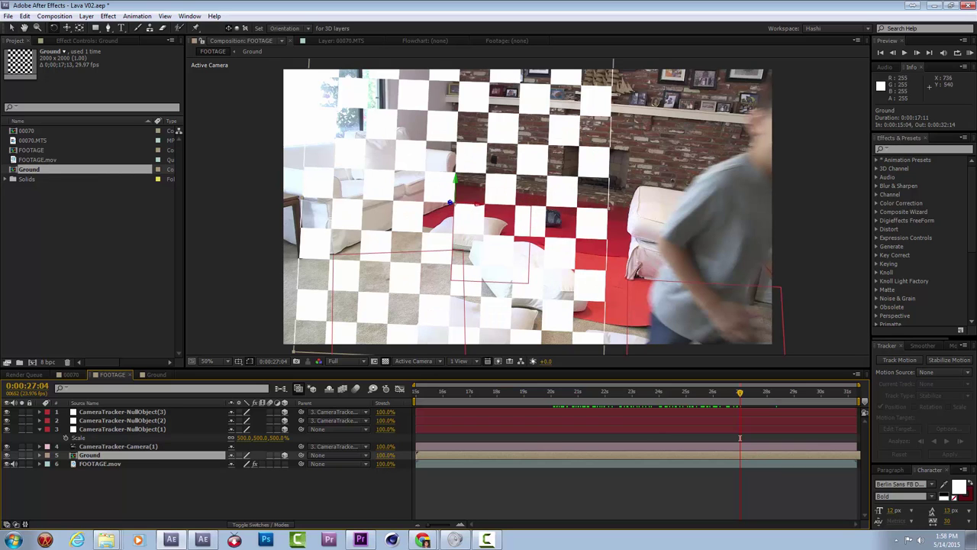
{"action": "left_click_drag", "start_coordinate": [563, 298], "coordinate": [546, 221]}
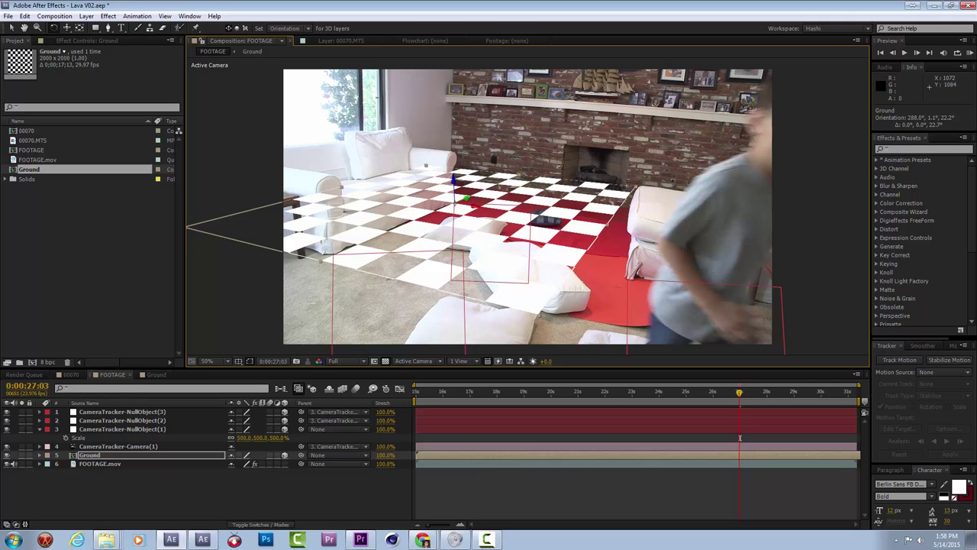
{"action": "key", "text": "Page_Up"}
{"action": "key", "text": "Page_Down"}
{"action": "key", "text": "Page_Up"}
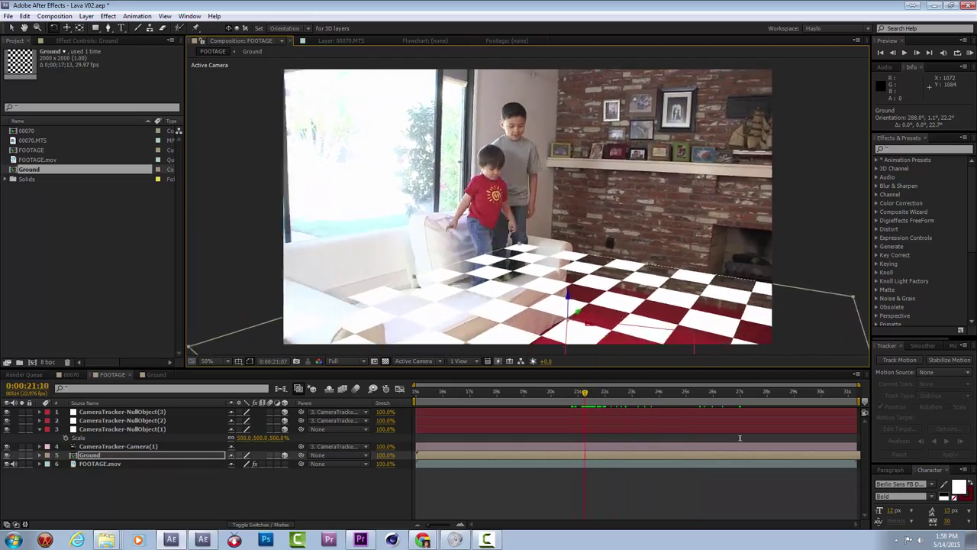
{"action": "key", "text": "Page_Down"}
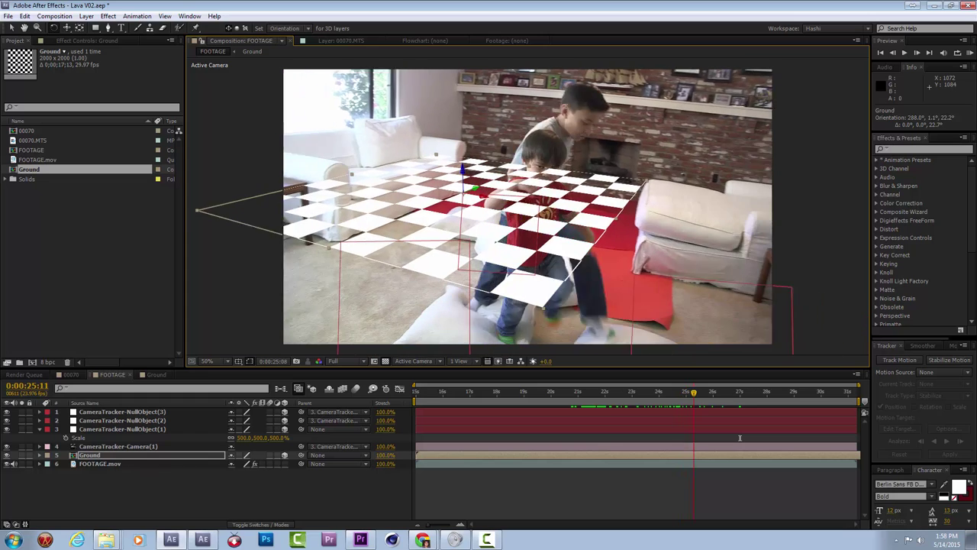
Step: Hide FOOTAGE.mov at 0:00:25:15 and display the tracker nulls and Ground layer in Custom View 1
{"action": "key", "text": "Page_Down"}
{"action": "key", "text": "Page_Down"}
{"action": "key", "text": "Page_Down"}
{"action": "key", "text": "Page_Down"}
{"action": "key", "text": "ctrl+Up"}
{"action": "key", "text": "ctrl+Up"}
{"action": "key", "text": "ctrl+Up"}
{"action": "key", "text": "ctrl+Up"}
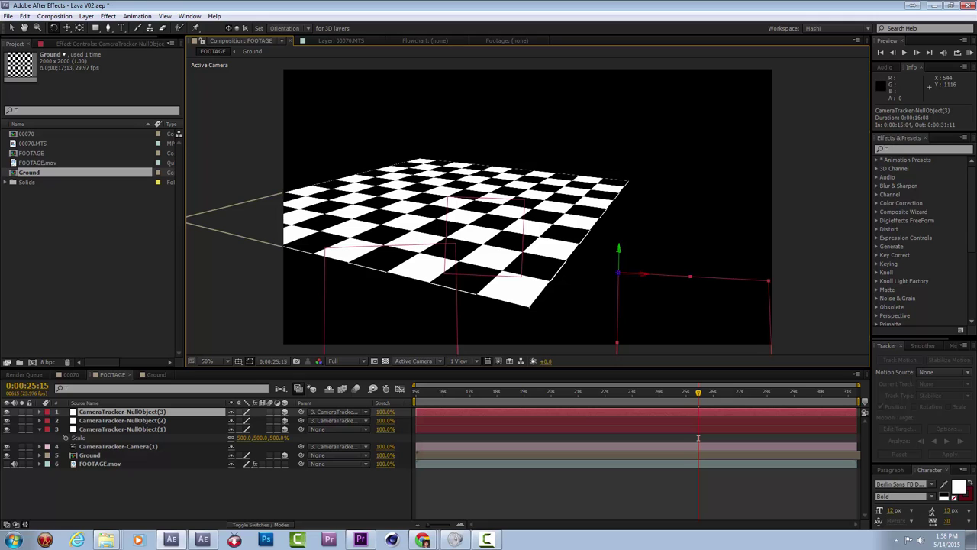
{"action": "key", "text": "F11"}
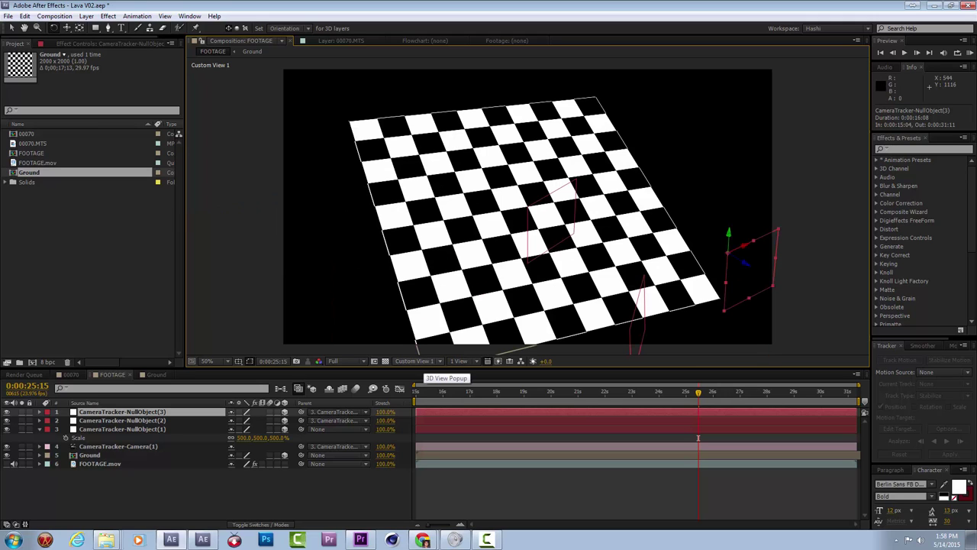
{"action": "left_click", "coordinate": [426, 360]}
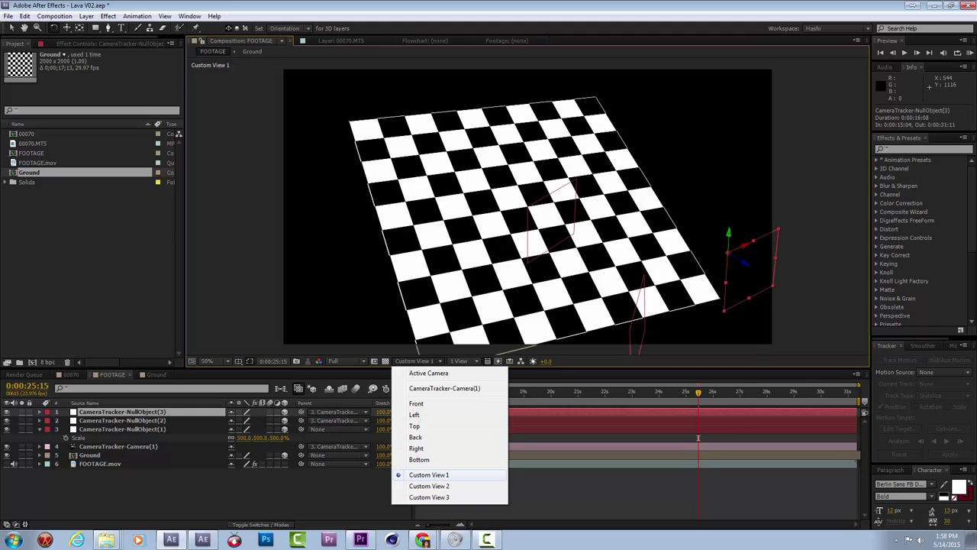
{"action": "left_click", "coordinate": [428, 474]}
{"action": "key", "text": "c"}
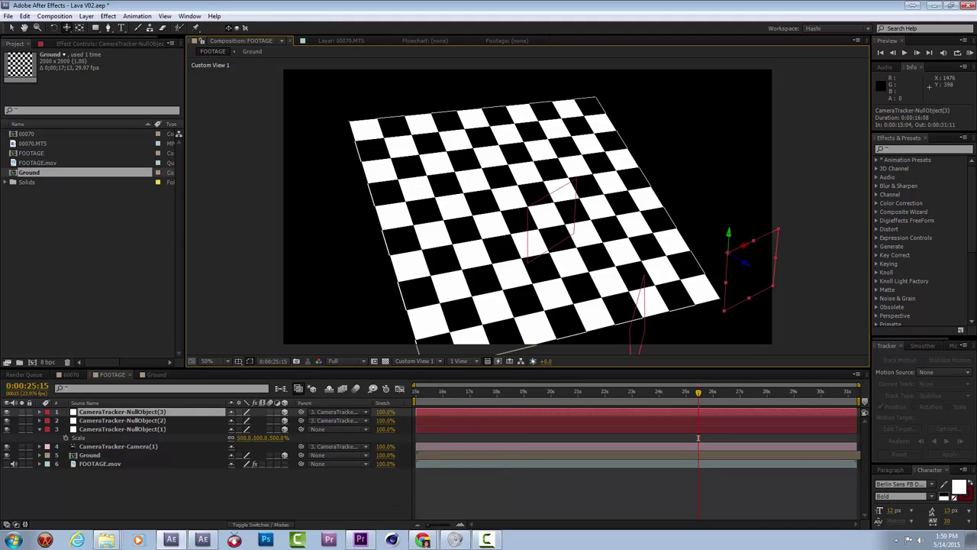
Step: With the floor plane viewed edge-on, rotate the Ground layer level with the tracker nulls' top edges, to about 282.4°, 358.3°, 16.3°
{"action": "left_click", "coordinate": [698, 437]}
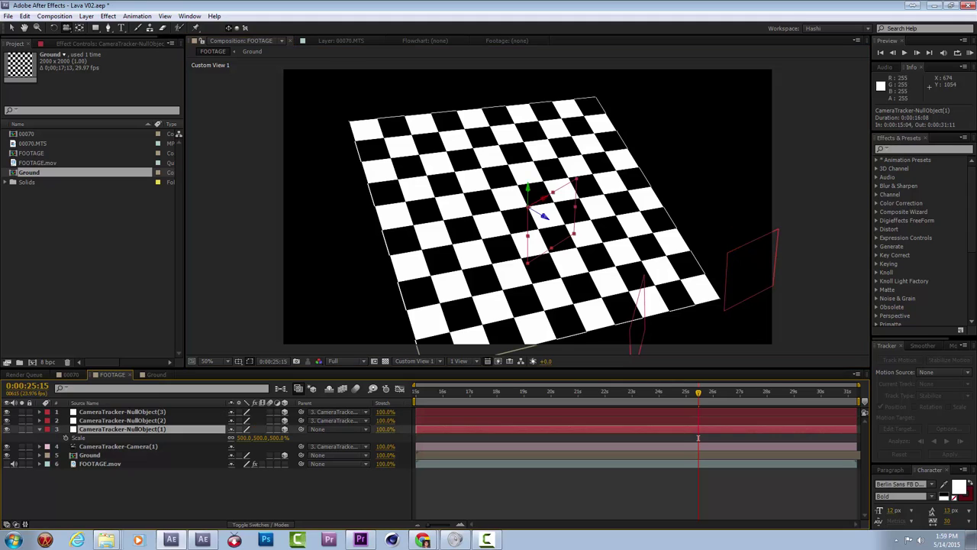
{"action": "key", "text": "ctrl+Up"}
{"action": "key", "text": "ctrl+Up"}
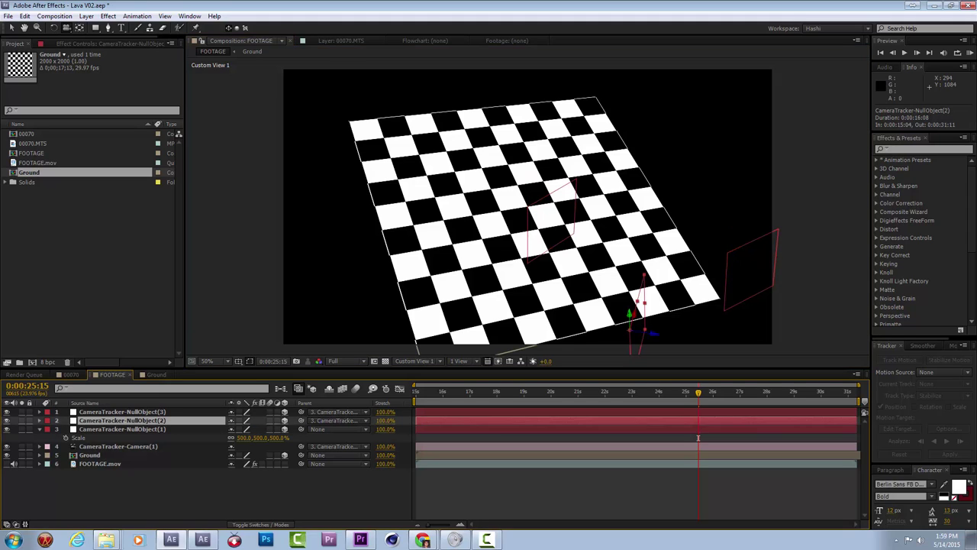
{"action": "left_click_drag", "start_coordinate": [698, 437], "coordinate": [698, 438]}
{"action": "left_click_drag", "start_coordinate": [794, 207], "coordinate": [298, 176]}
{"action": "left_click_drag", "start_coordinate": [841, 277], "coordinate": [752, 73]}
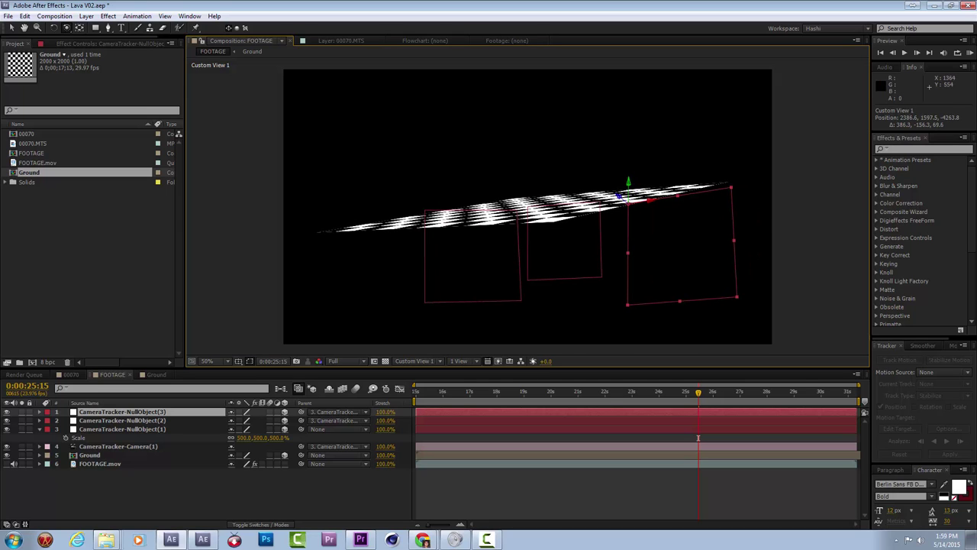
{"action": "key", "text": "KP_5"}
{"action": "key", "text": "w"}
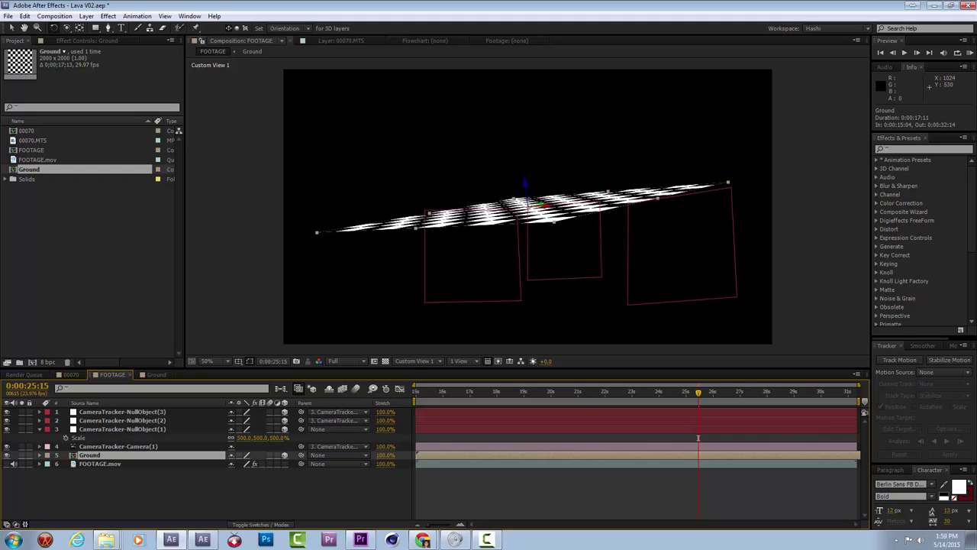
{"action": "left_click_drag", "start_coordinate": [673, 272], "coordinate": [684, 272]}
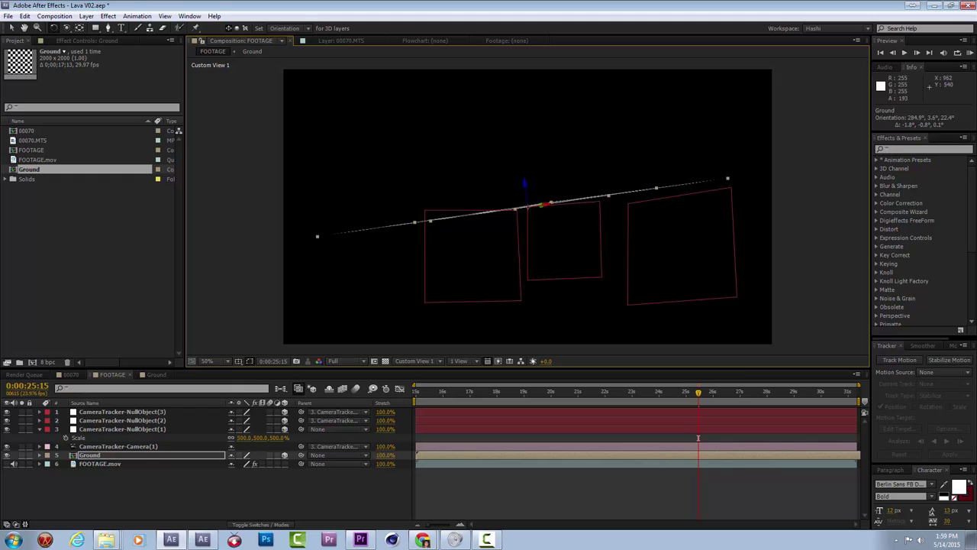
{"action": "left_click_drag", "start_coordinate": [684, 272], "coordinate": [689, 273]}
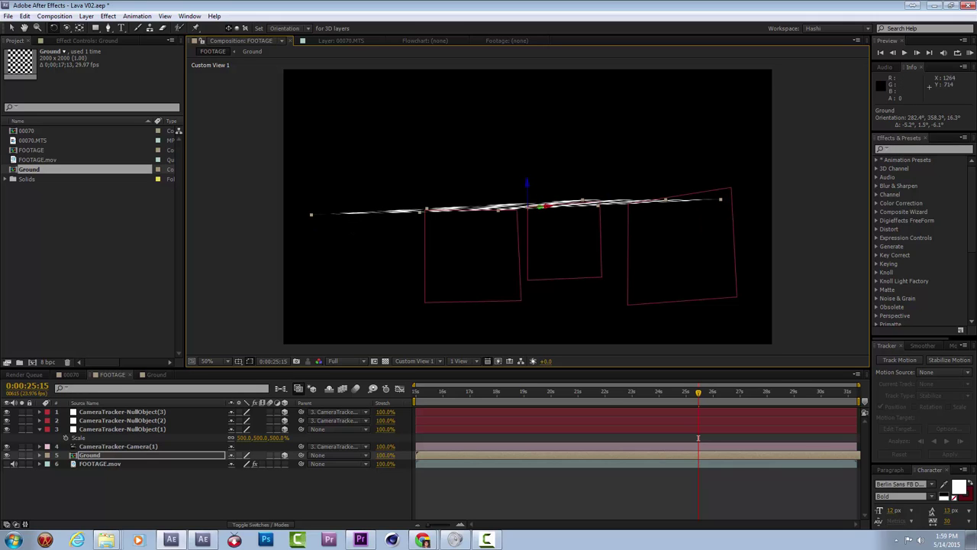
Step: Inspect the Ground plane against the tracker nulls from another angle and undo the rotation of CameraTracker-NullObject(1)
{"action": "key", "text": "c"}
{"action": "left_click_drag", "start_coordinate": [689, 273], "coordinate": [673, 255]}
{"action": "key", "text": "w"}
{"action": "left_click_drag", "start_coordinate": [564, 279], "coordinate": [581, 252]}
{"action": "key", "text": "ctrl+z"}
{"action": "key", "text": "v"}
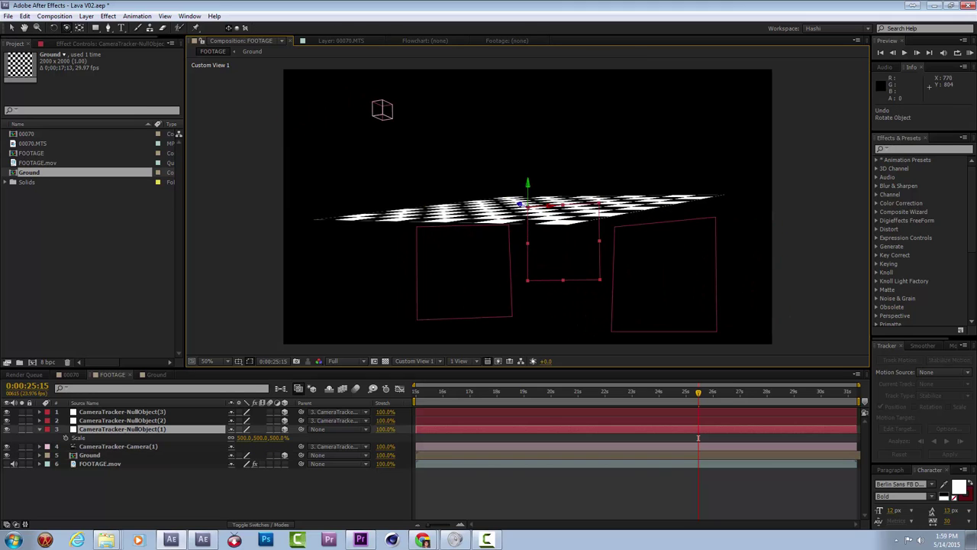
Step: Reveal the Ground layer's rotation values and turn it in the Active Camera view to an orientation of about 283.4°, 358.4°, 284.4°
{"action": "left_click", "coordinate": [89, 455]}
{"action": "key", "text": "r"}
{"action": "key", "text": "F12"}
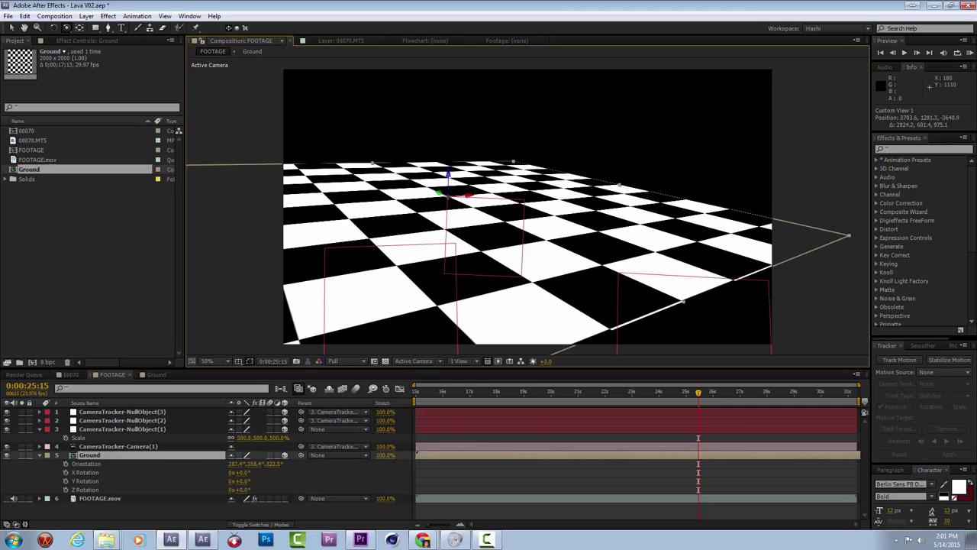
{"action": "key", "text": "w"}
{"action": "left_click_drag", "start_coordinate": [529, 228], "coordinate": [544, 231]}
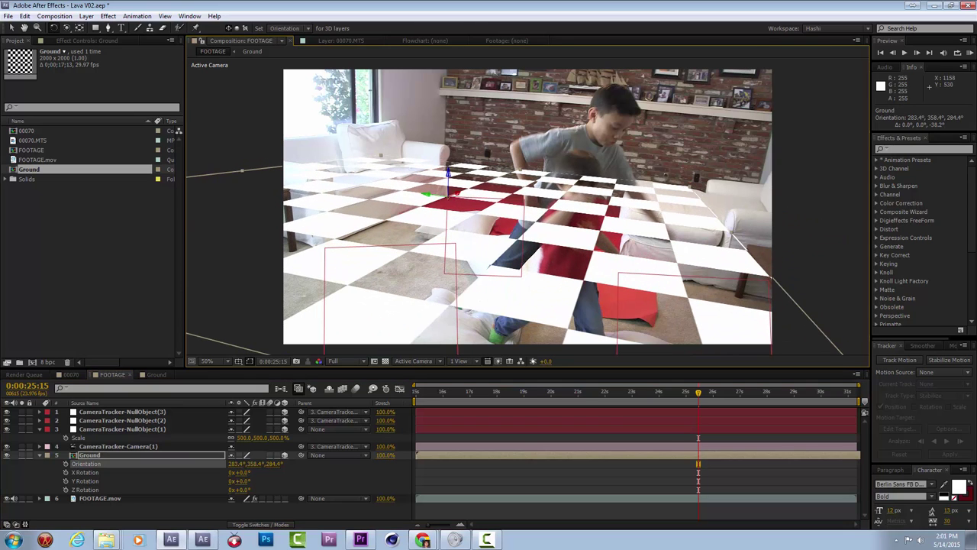
Step: Preview the Ground layer's tracking on the floor starting from 0:00:22:09
{"action": "left_click_drag", "start_coordinate": [681, 392], "coordinate": [611, 392]}
{"action": "key", "text": "KP_0"}
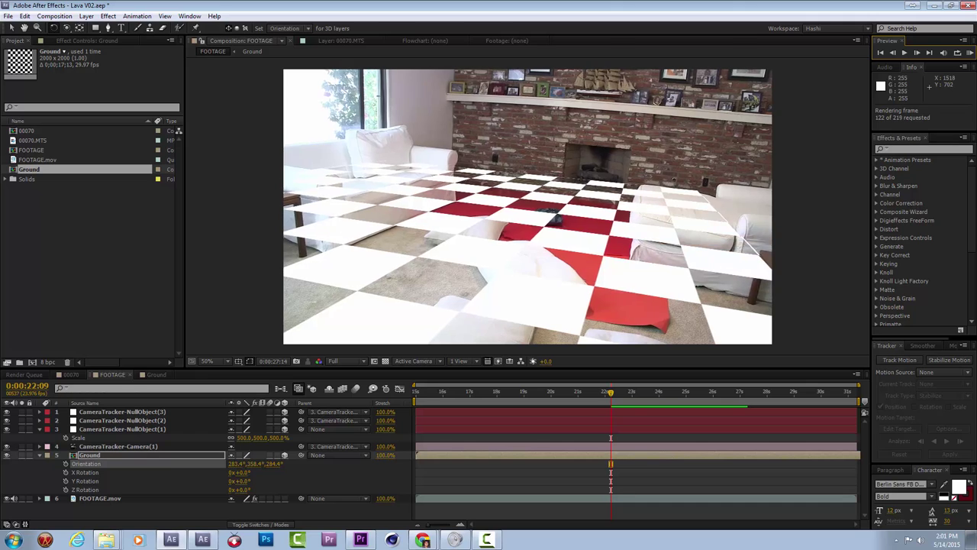
{"action": "key", "text": "space"}
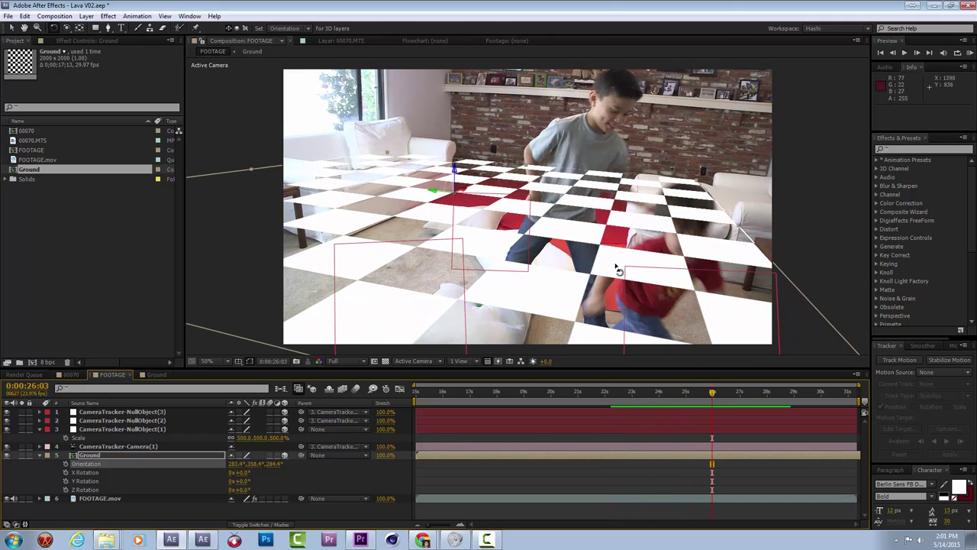
Step: Reposition the Ground layer along the floor at 0:00:30:05 and check its coverage back at 0:00:23:18
{"action": "key", "text": "v"}
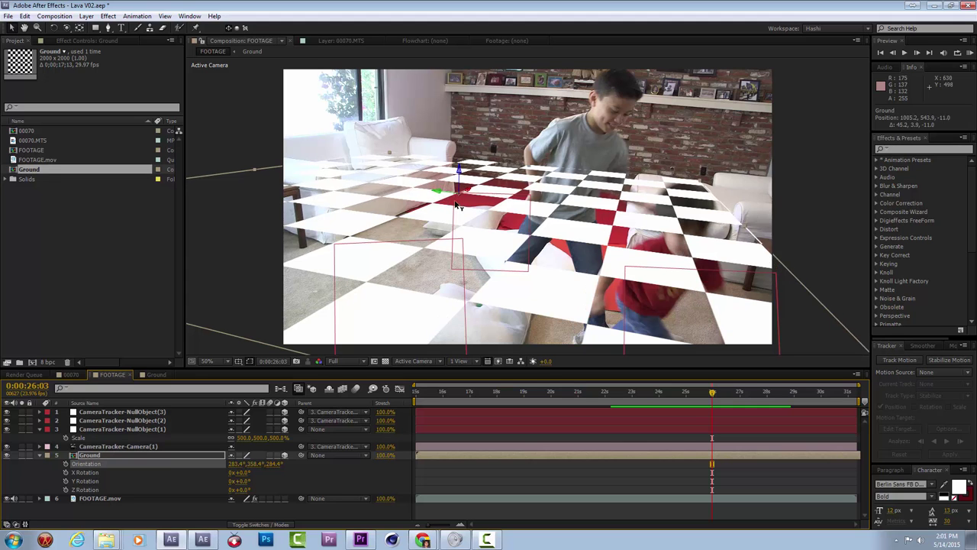
{"action": "left_click", "coordinate": [785, 393]}
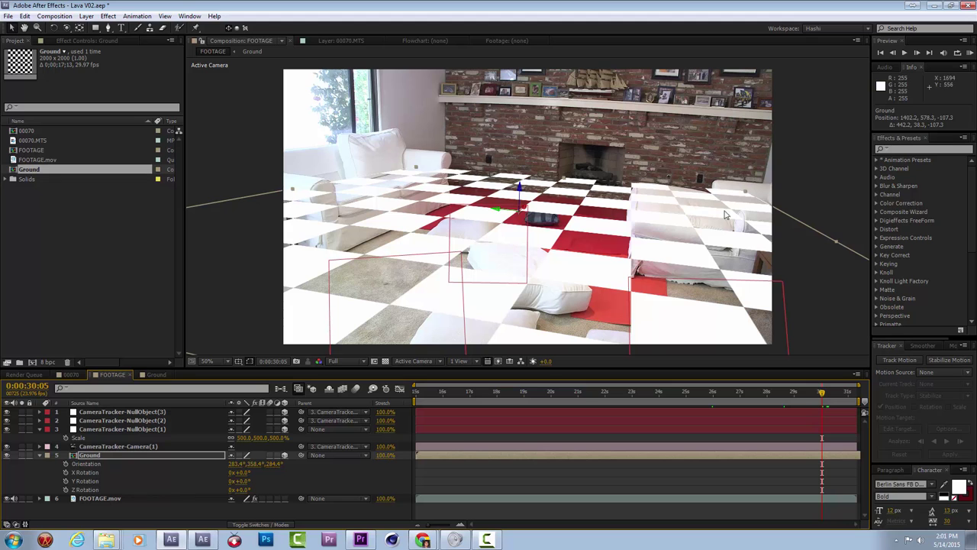
{"action": "left_click_drag", "start_coordinate": [748, 195], "coordinate": [419, 295]}
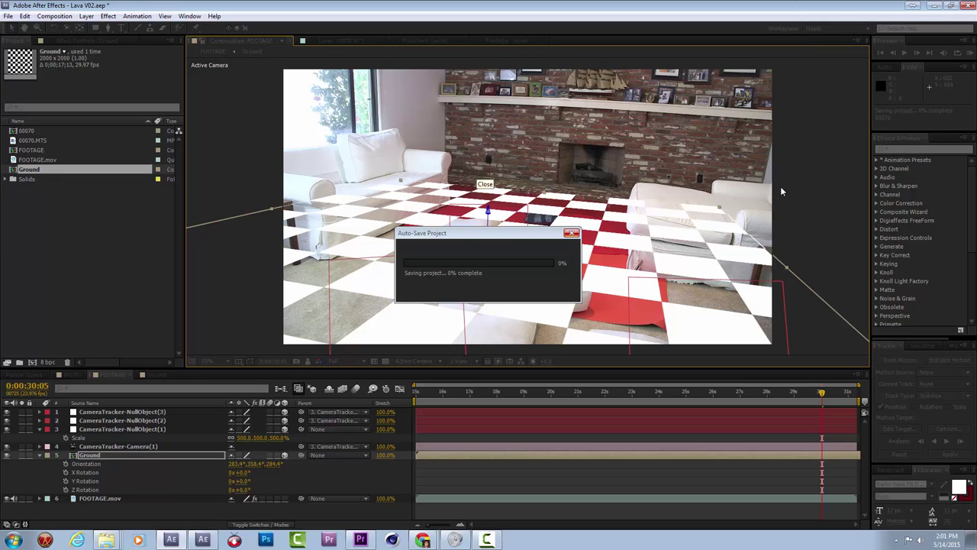
{"action": "left_click_drag", "start_coordinate": [834, 397], "coordinate": [648, 432]}
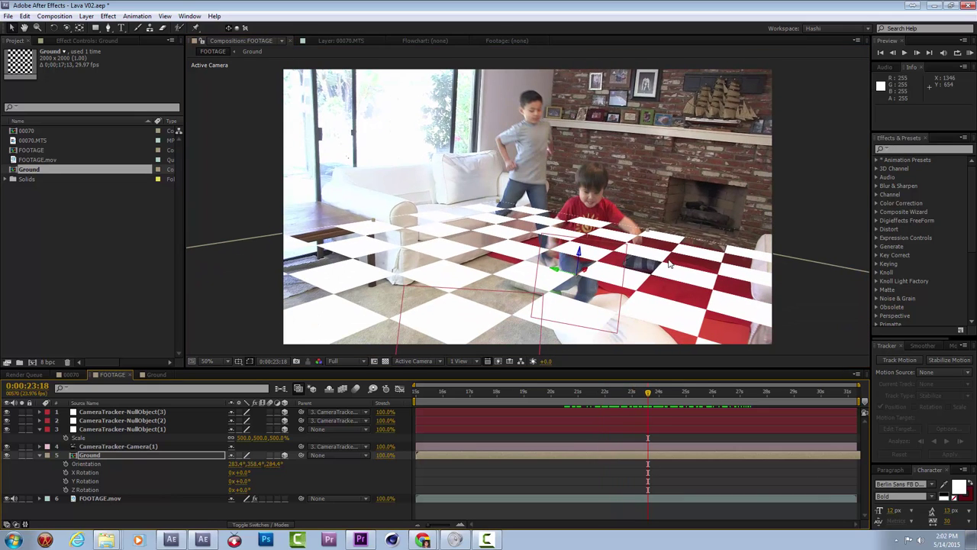
Step: In the Ground composition, display the Checkerboard settings of Black Solid 1 and hide that layer
{"action": "left_click", "coordinate": [155, 374]}
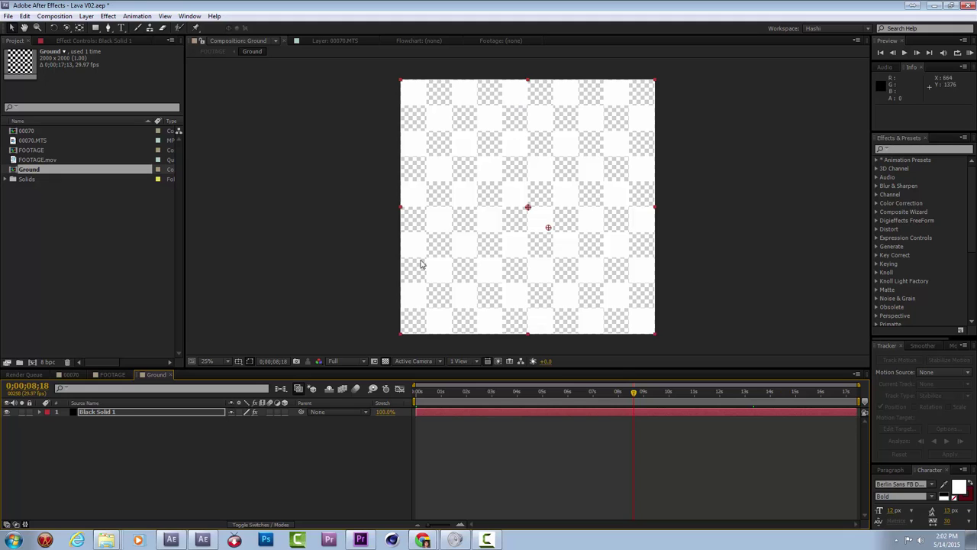
{"action": "left_click", "coordinate": [120, 411]}
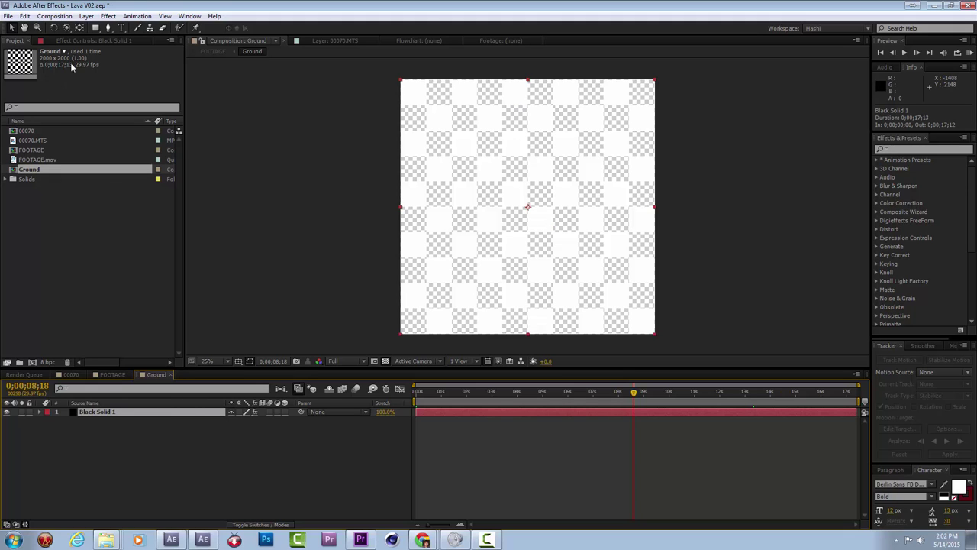
{"action": "left_click", "coordinate": [73, 42]}
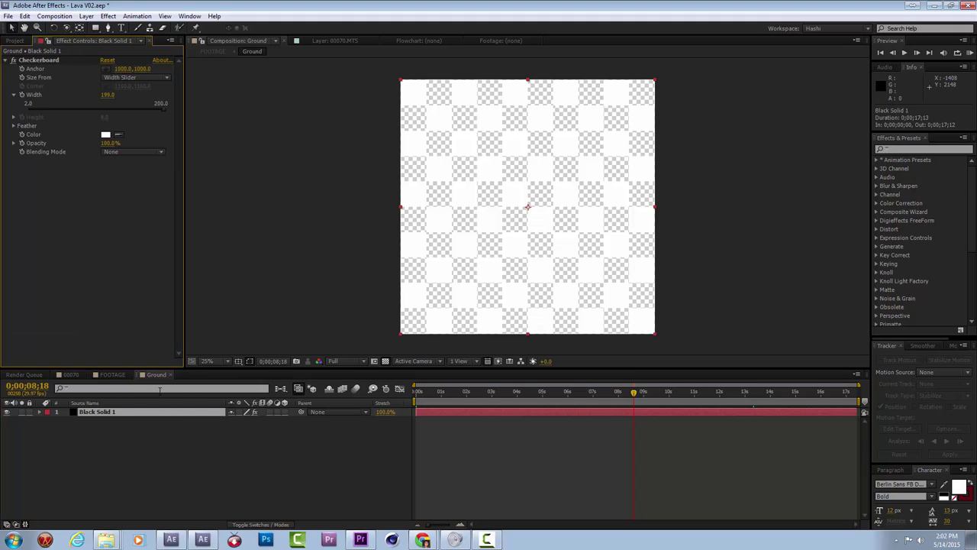
{"action": "left_click", "coordinate": [8, 414]}
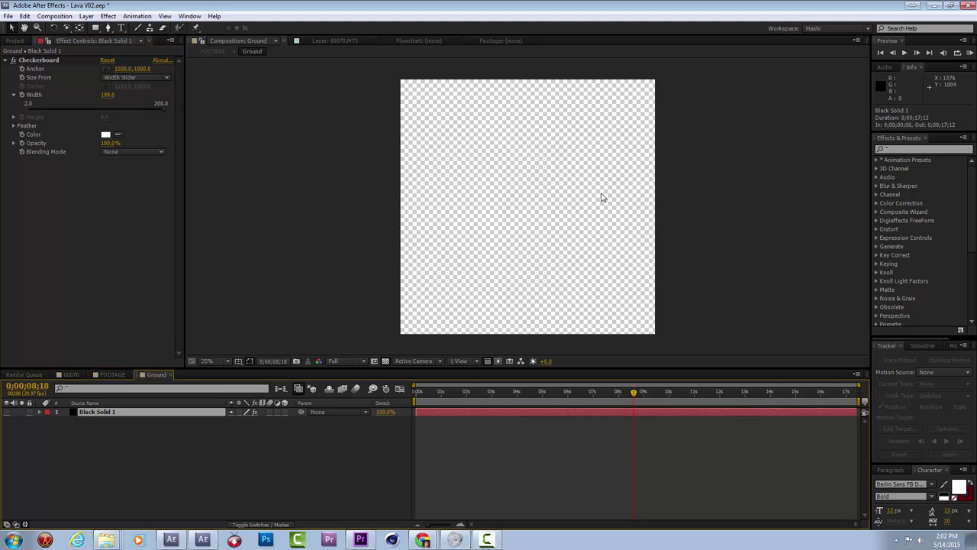
Step: Create a new black solid in the Ground composition and apply the Fractal Noise effect to it
{"action": "left_click", "coordinate": [86, 16]}
{"action": "mouse_move", "coordinate": [111, 30]}
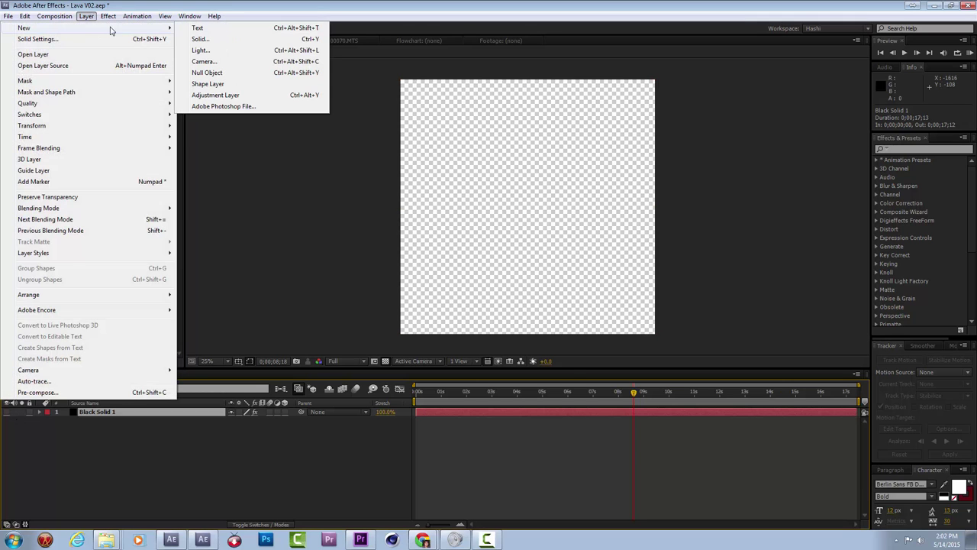
{"action": "left_click", "coordinate": [233, 39]}
{"action": "right_click", "coordinate": [570, 220]}
{"action": "mouse_move", "coordinate": [588, 293]}
{"action": "mouse_move", "coordinate": [462, 286]}
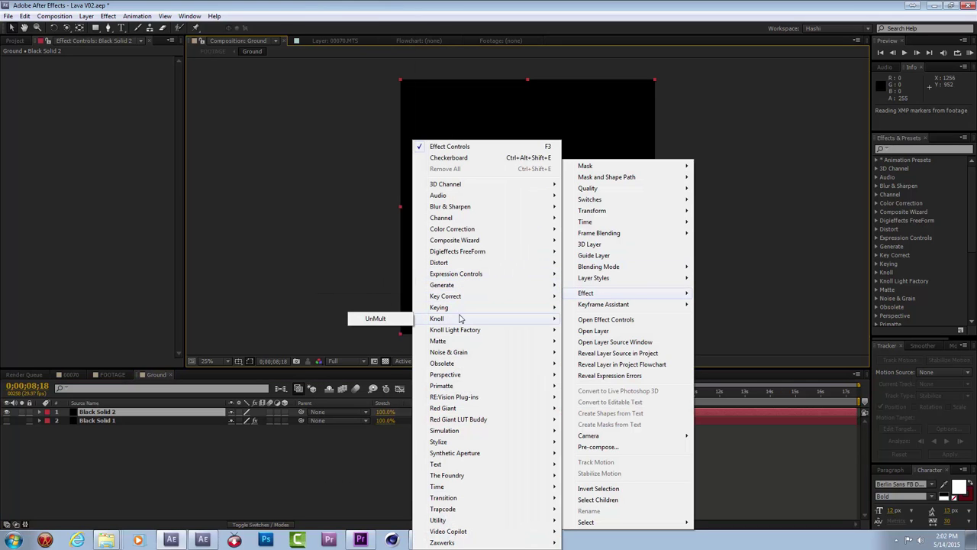
{"action": "mouse_move", "coordinate": [450, 345]}
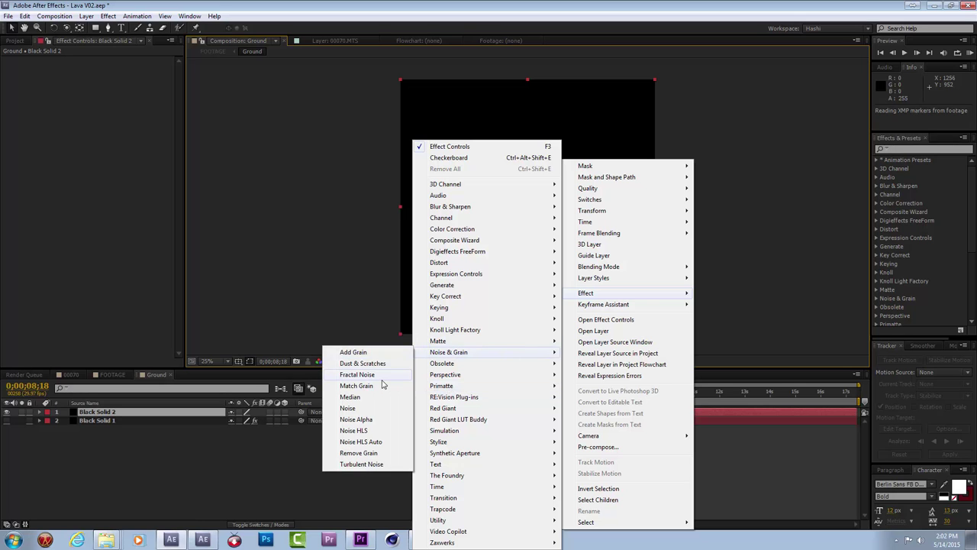
{"action": "left_click", "coordinate": [358, 374]}
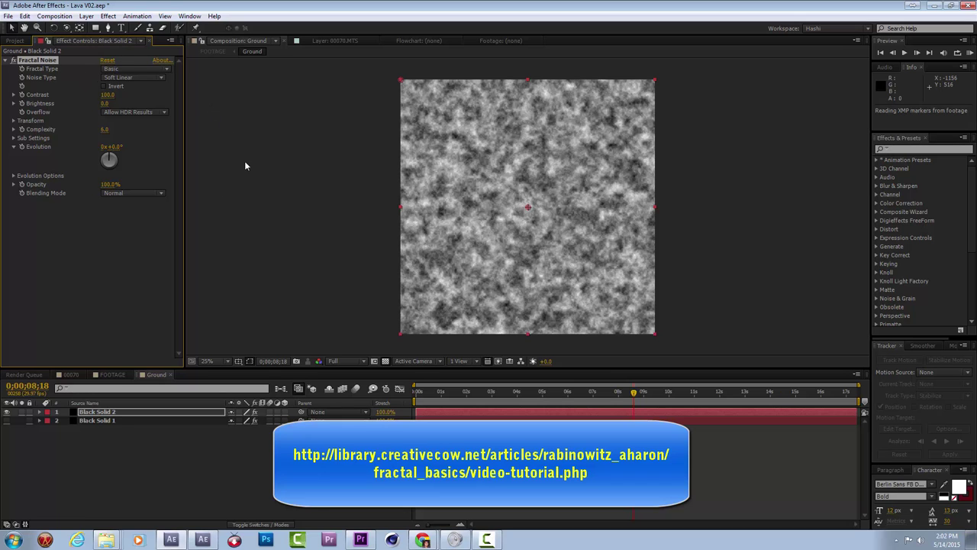
{"action": "right_click", "coordinate": [122, 122]}
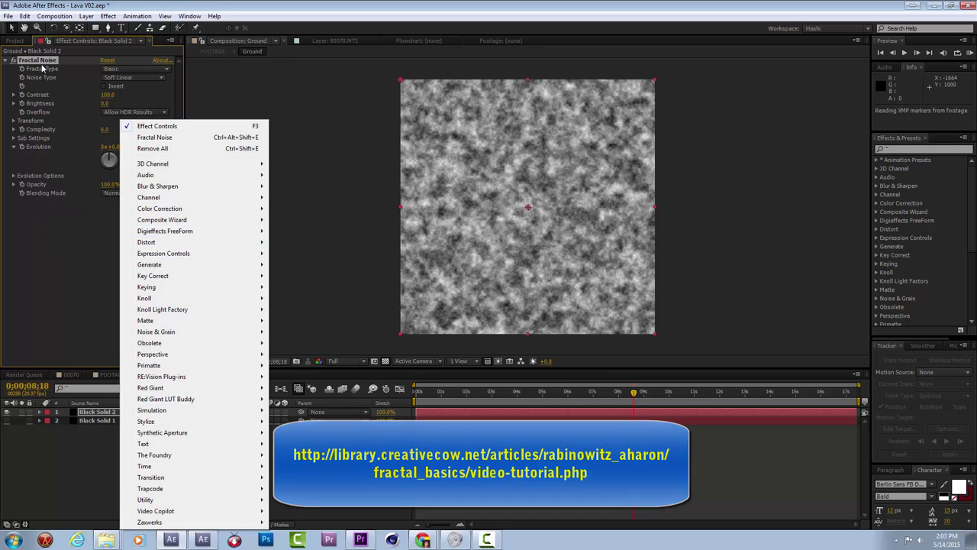
{"action": "key", "text": "Escape"}
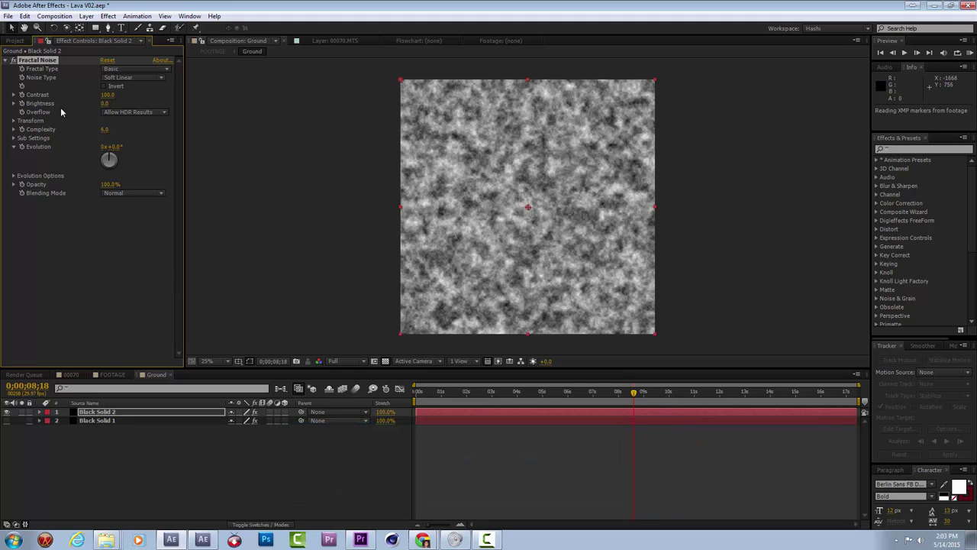
{"action": "left_click", "coordinate": [11, 120]}
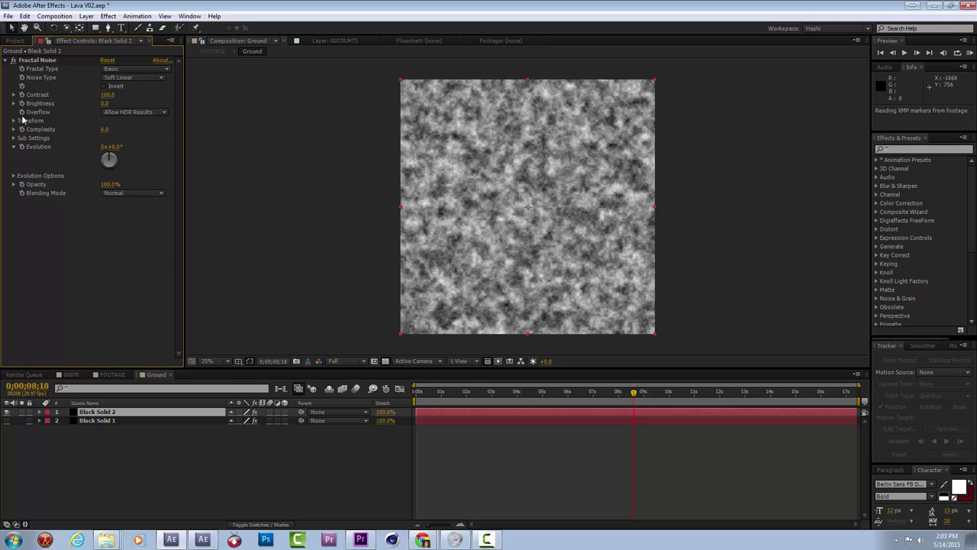
{"action": "key", "text": "period"}
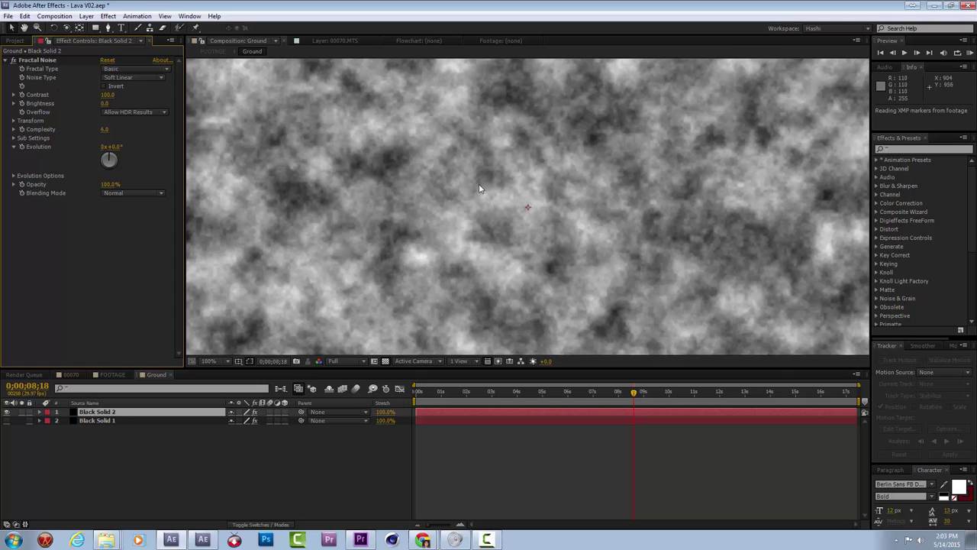
{"action": "key", "text": "comma"}
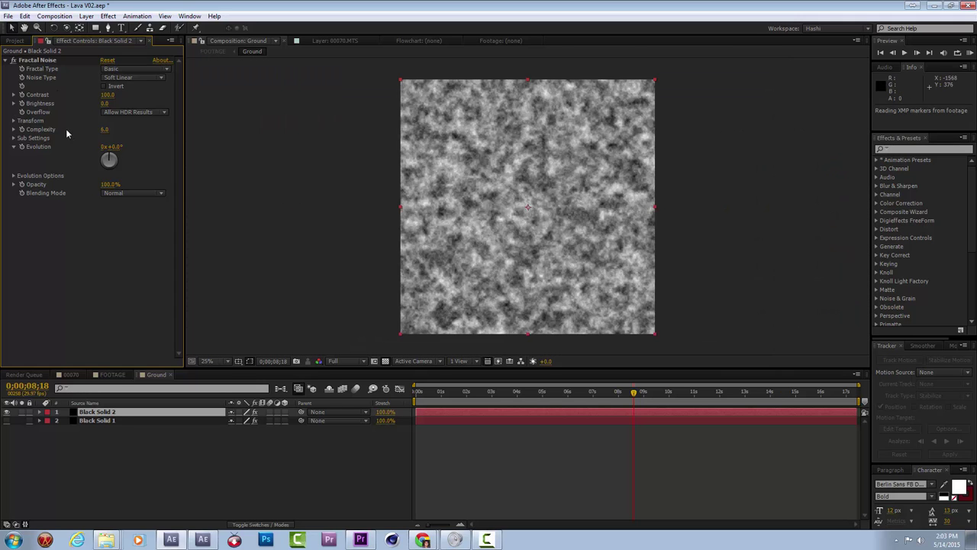
Step: Set the Fractal Noise Contrast to 197 and Brightness to 20, and try different Complexity values up to 10.5
{"action": "left_click_drag", "start_coordinate": [109, 106], "coordinate": [174, 100]}
{"action": "left_click_drag", "start_coordinate": [104, 129], "coordinate": [119, 128]}
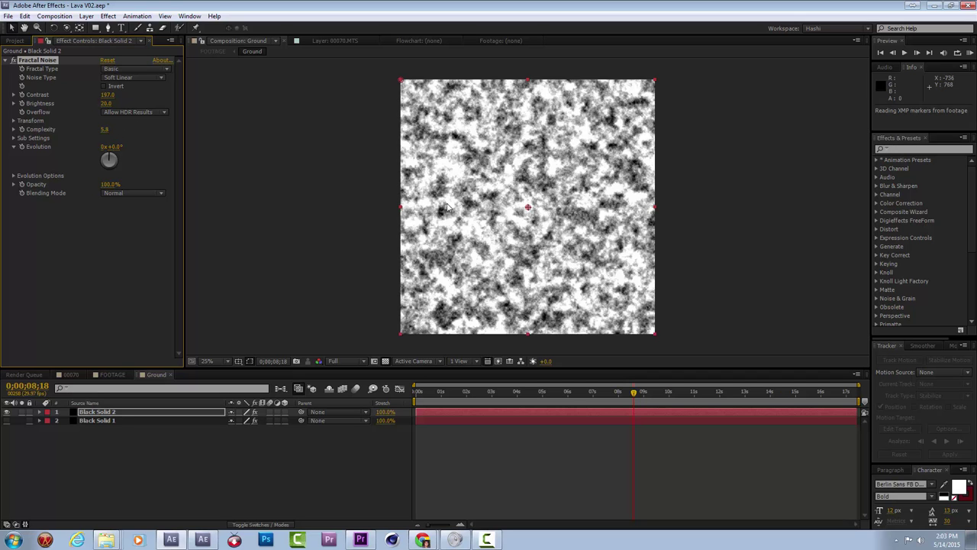
{"action": "key", "text": "period"}
{"action": "key", "text": "period"}
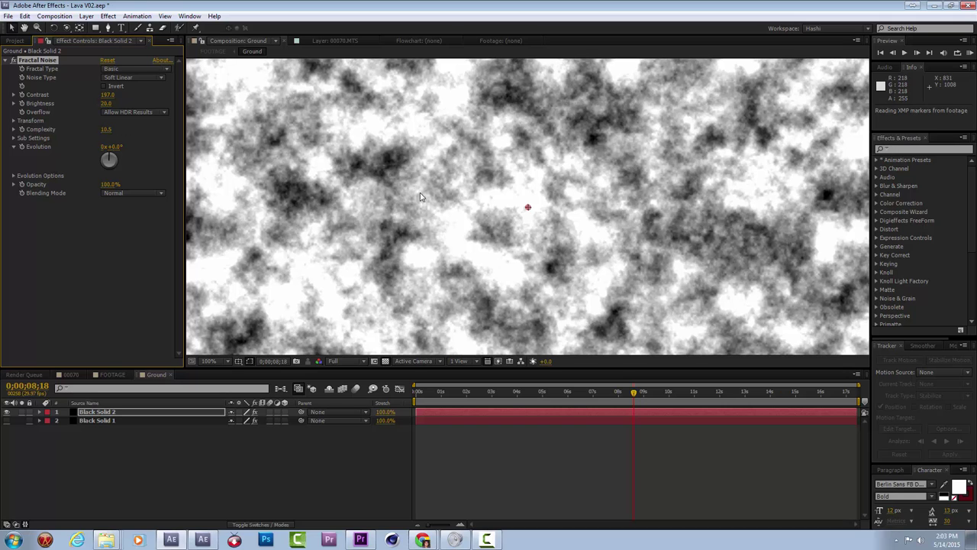
{"action": "left_click_drag", "start_coordinate": [105, 136], "coordinate": [91, 138]}
Step: Try the Block and Linear noise types on the Fractal Noise effect and return it to Soft Linear
{"action": "left_click", "coordinate": [130, 77]}
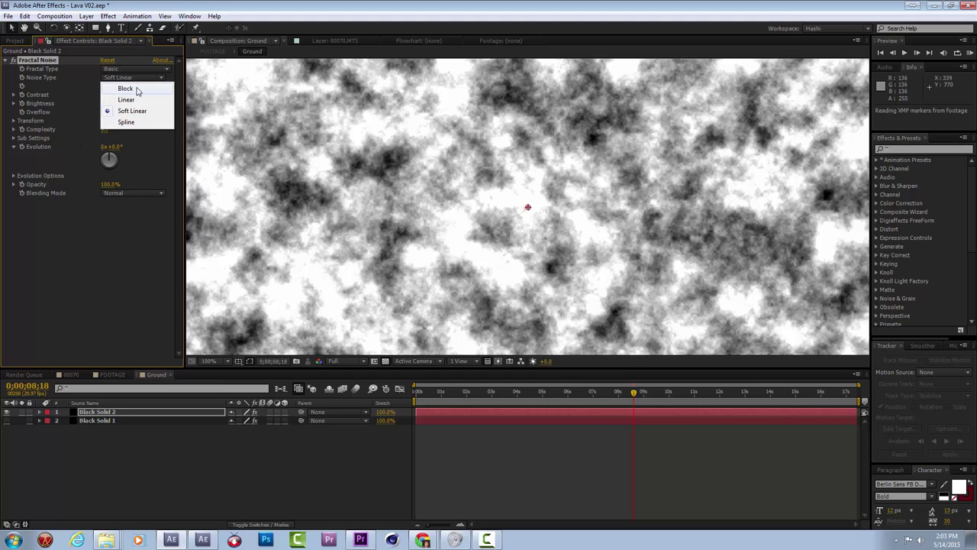
{"action": "left_click", "coordinate": [135, 84]}
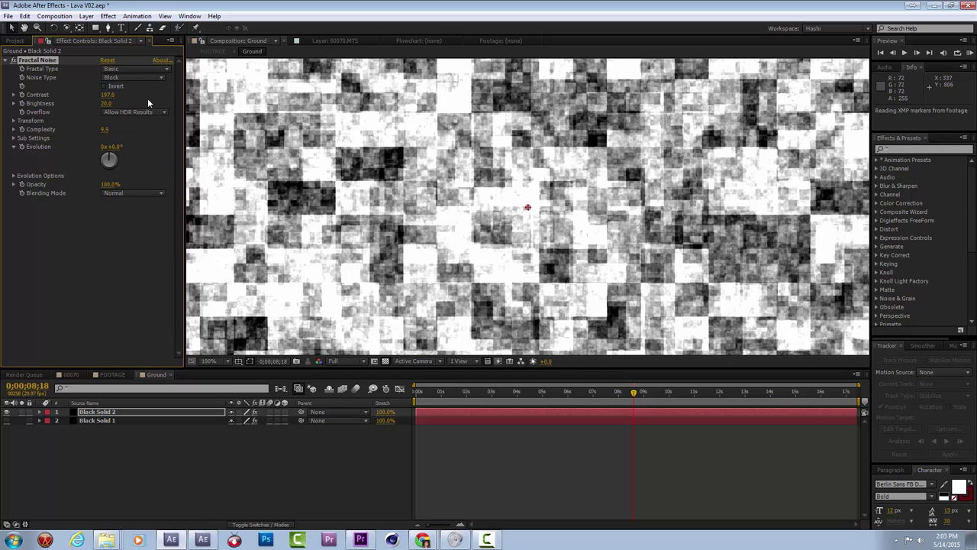
{"action": "left_click", "coordinate": [134, 77]}
{"action": "left_click", "coordinate": [126, 98]}
{"action": "left_click", "coordinate": [134, 77]}
{"action": "left_click", "coordinate": [126, 109]}
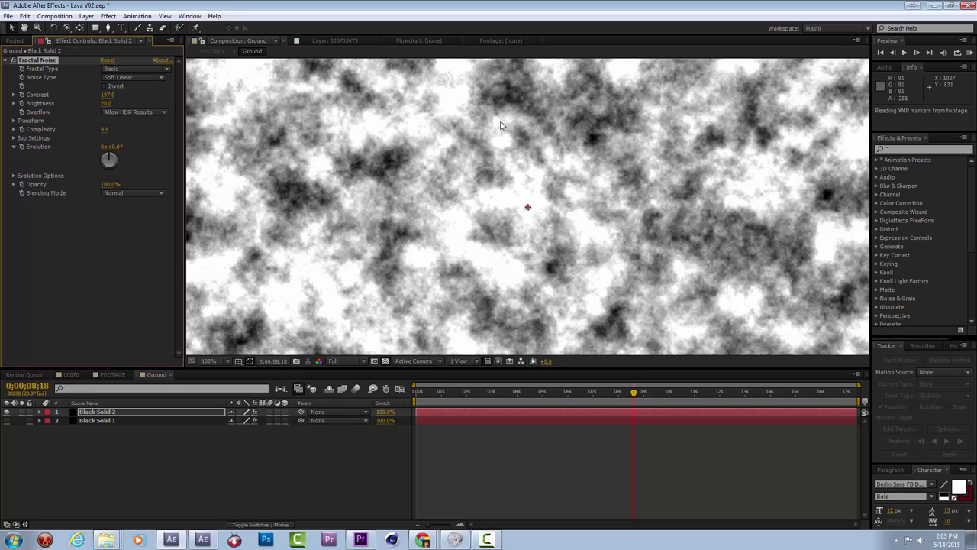
Step: Raise the Fractal Noise Contrast on Black Solid 2 to 273
{"action": "scroll", "coordinate": [535, 187], "scroll_direction": "down", "scroll_amount": 2}
{"action": "scroll", "coordinate": [692, 191], "scroll_direction": "down", "scroll_amount": 1}
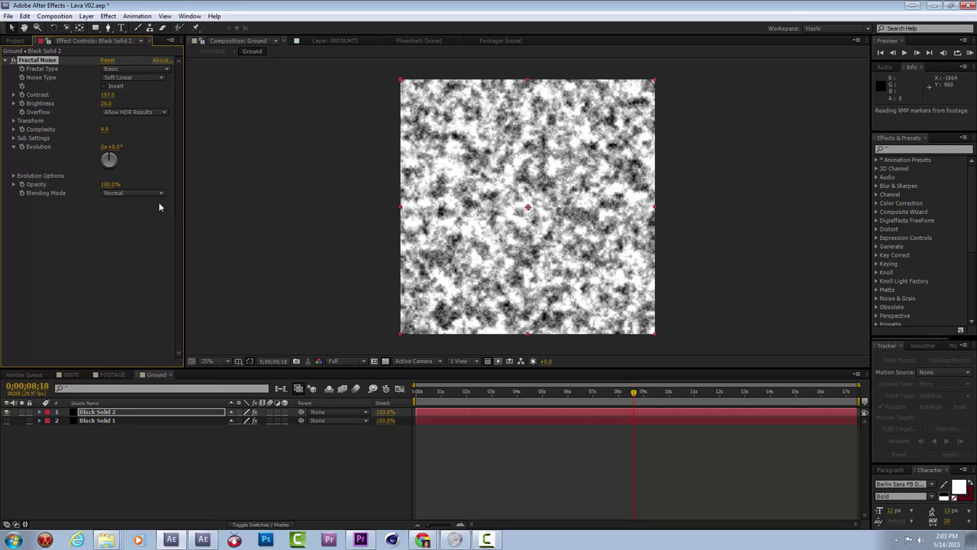
{"action": "scroll", "coordinate": [515, 161], "scroll_direction": "up", "scroll_amount": 1}
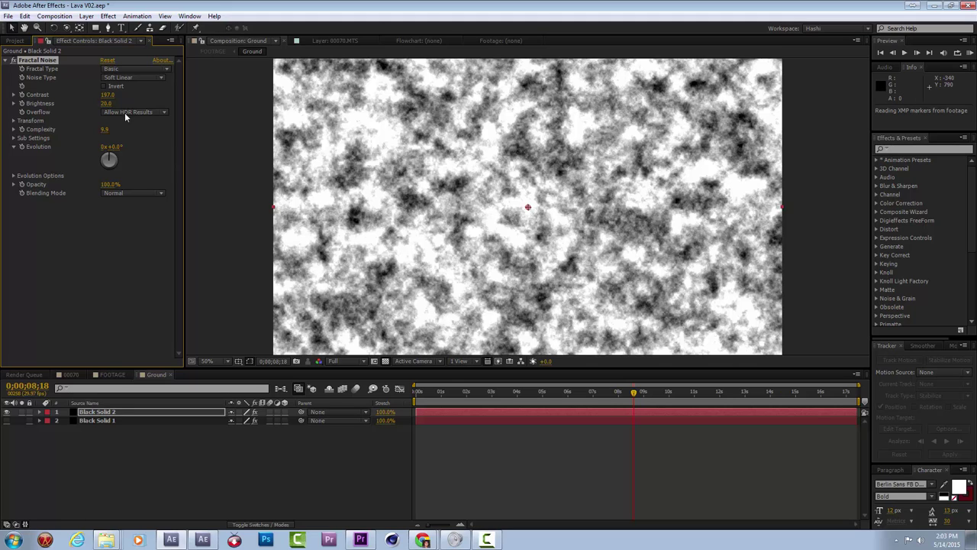
{"action": "left_click_drag", "start_coordinate": [115, 94], "coordinate": [156, 96]}
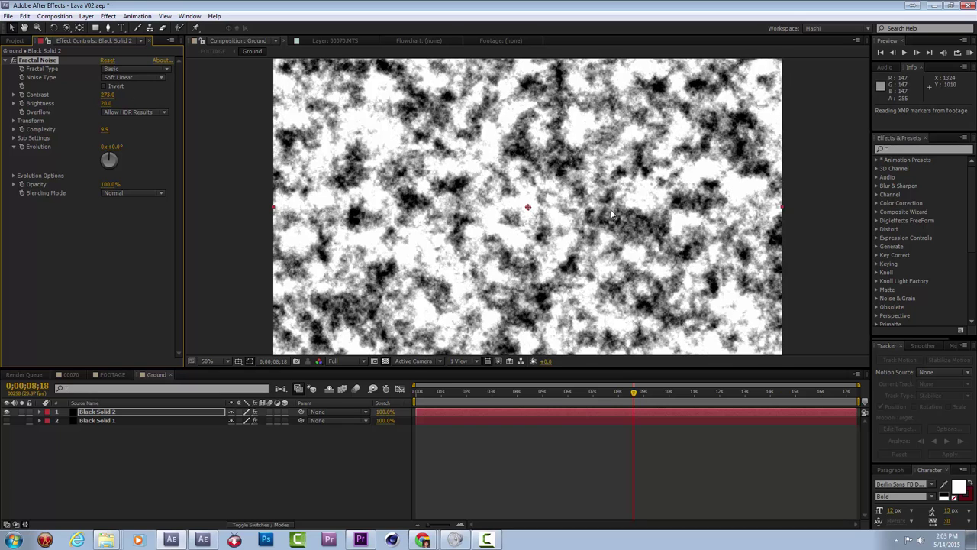
Step: Apply the CC Toner effect to Black Solid 2 and set its Midtones to dark orange-brown 6C4200
{"action": "right_click", "coordinate": [126, 122]}
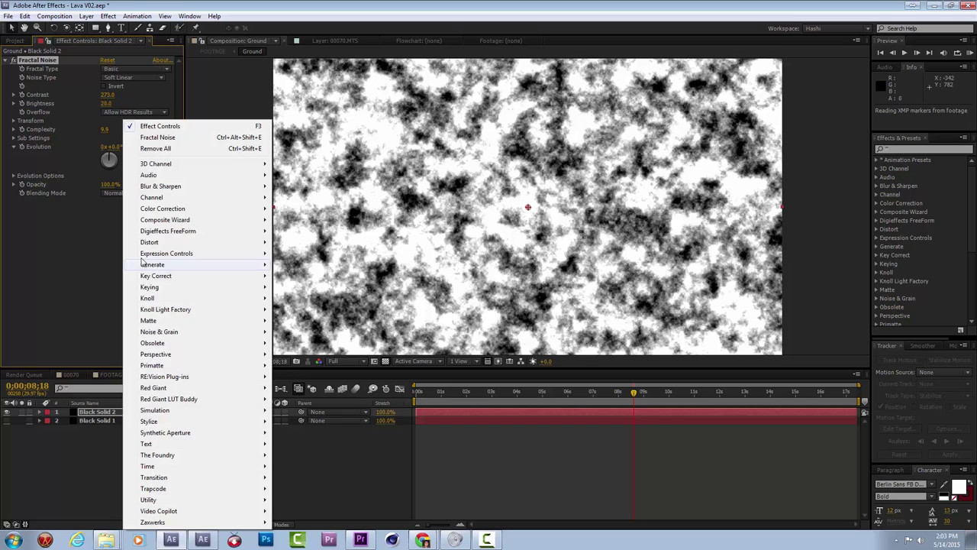
{"action": "mouse_move", "coordinate": [185, 210]}
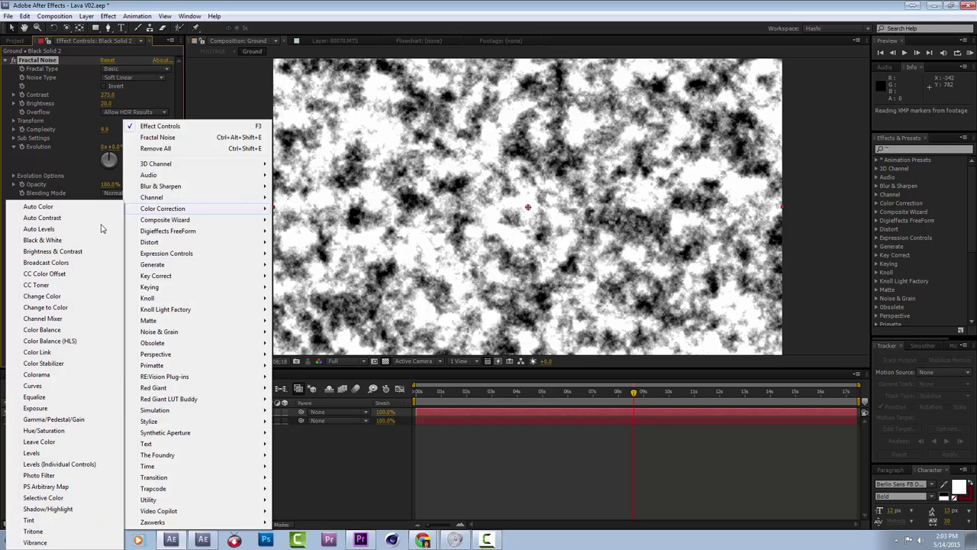
{"action": "left_click", "coordinate": [69, 286]}
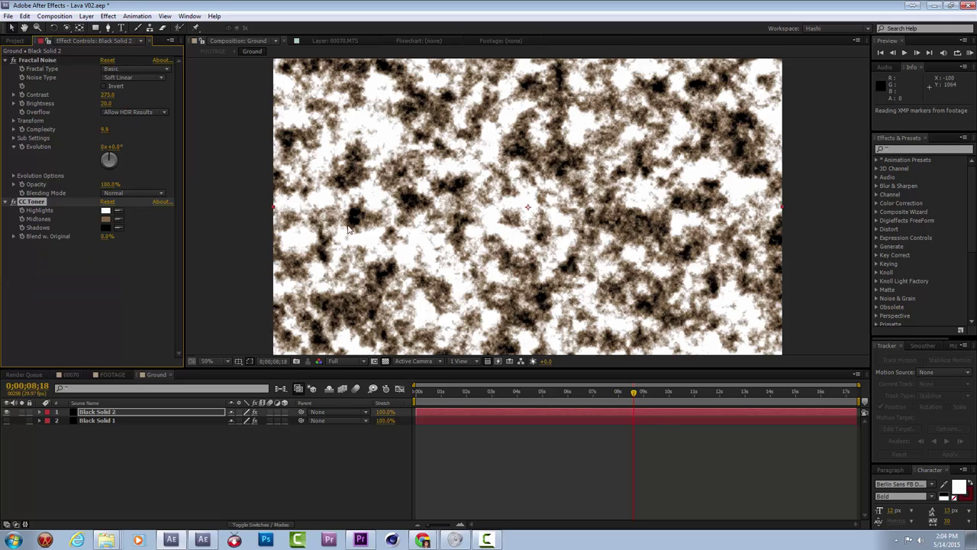
{"action": "left_click", "coordinate": [107, 219]}
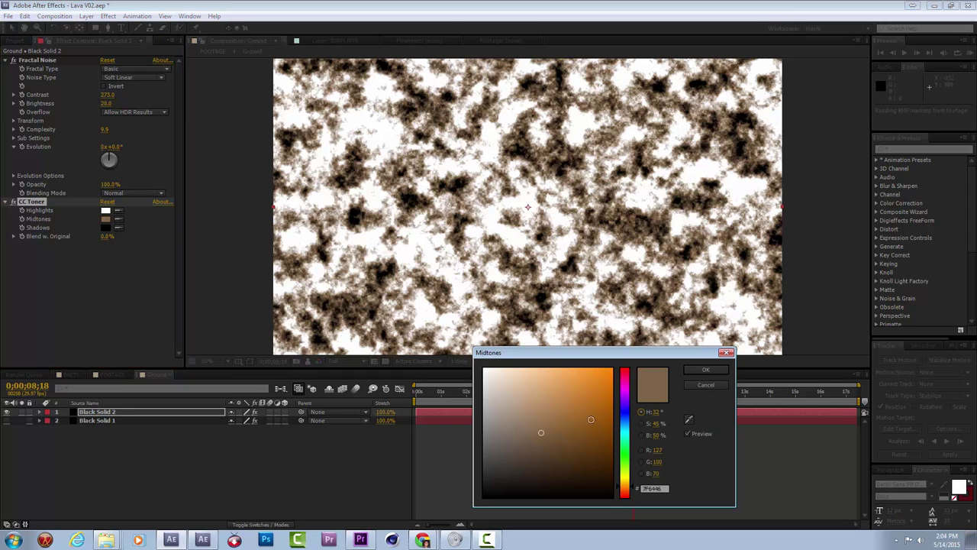
{"action": "left_click_drag", "start_coordinate": [626, 488], "coordinate": [632, 487]}
{"action": "left_click", "coordinate": [607, 407]}
{"action": "mouse_move", "coordinate": [607, 407]}
{"action": "left_mouse_down"}
{"action": "mouse_move", "coordinate": [616, 433]}
{"action": "mouse_move", "coordinate": [697, 444]}
{"action": "left_mouse_up"}
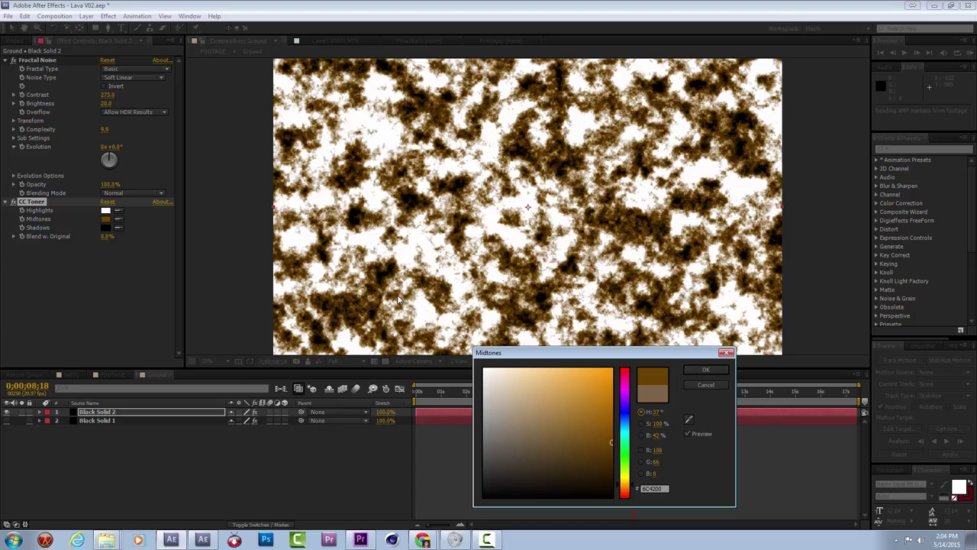
{"action": "left_click", "coordinate": [706, 370]}
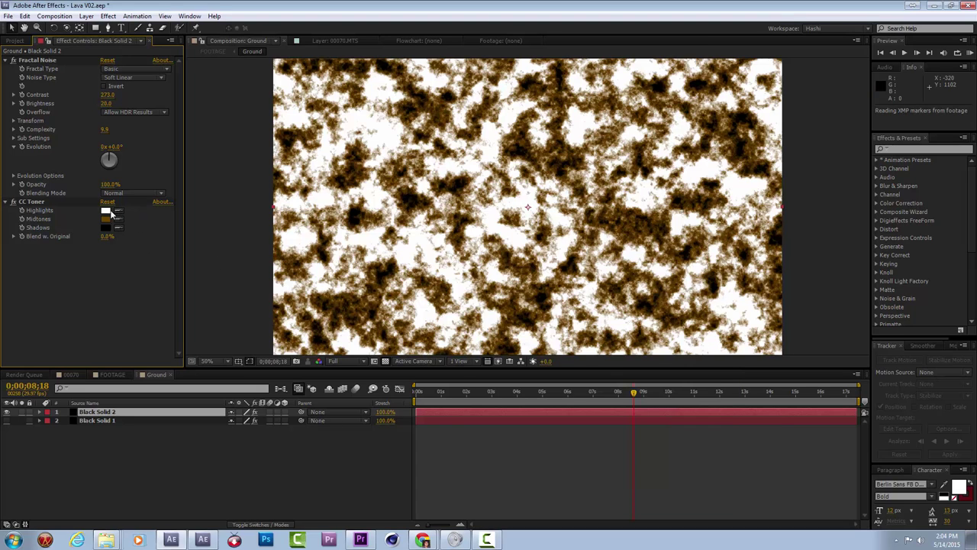
Step: Set the CC Toner Highlights color to orange D78400
{"action": "left_click", "coordinate": [108, 211]}
{"action": "left_click", "coordinate": [629, 482]}
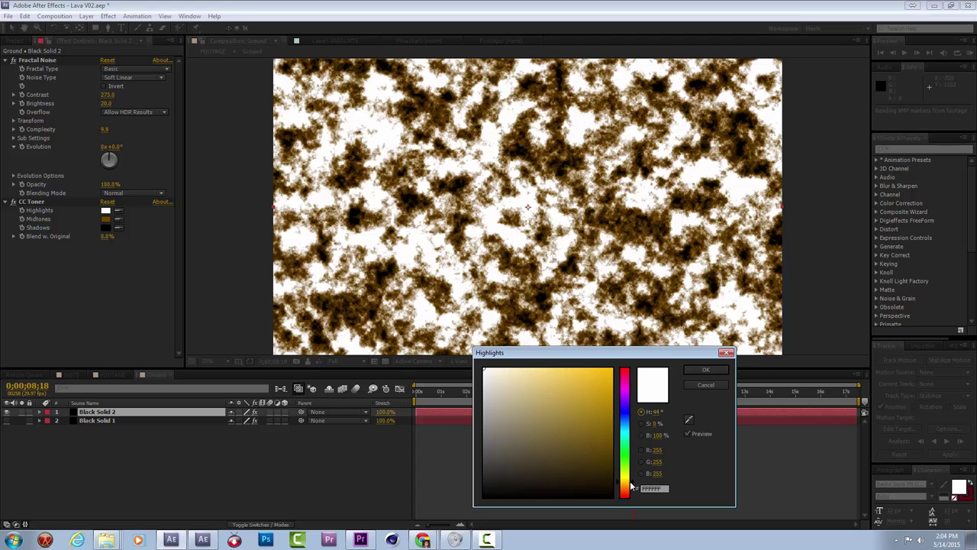
{"action": "left_click", "coordinate": [633, 488]}
{"action": "left_click_drag", "start_coordinate": [604, 439], "coordinate": [657, 388]}
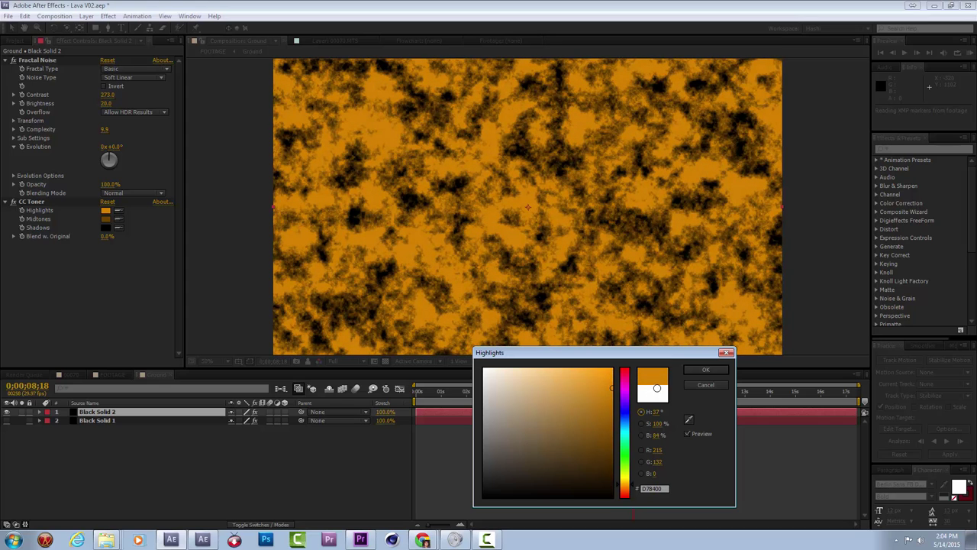
{"action": "left_click", "coordinate": [717, 372]}
Step: Check how the lava texture looks on the floor in the FOOTAGE composition up to 0:00:26:10
{"action": "key", "text": "comma"}
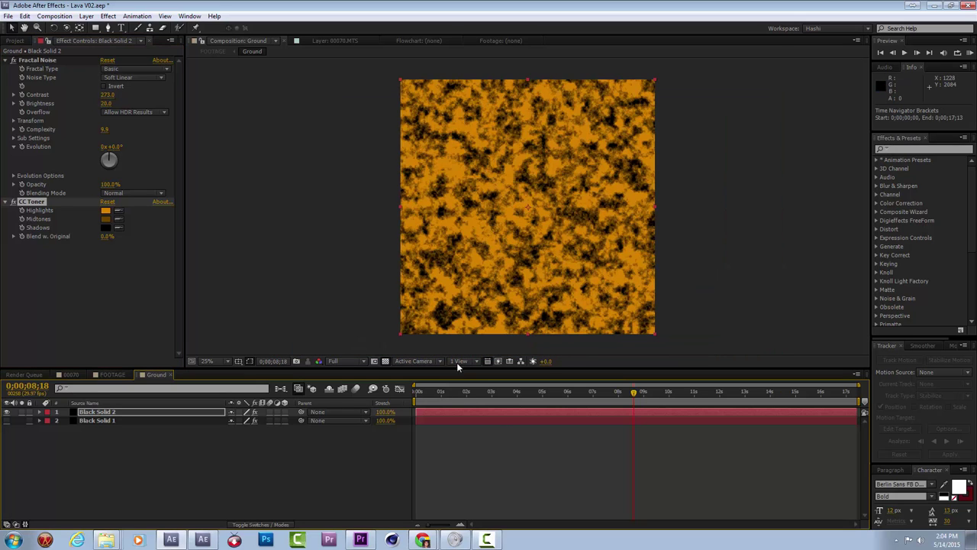
{"action": "key", "text": "period"}
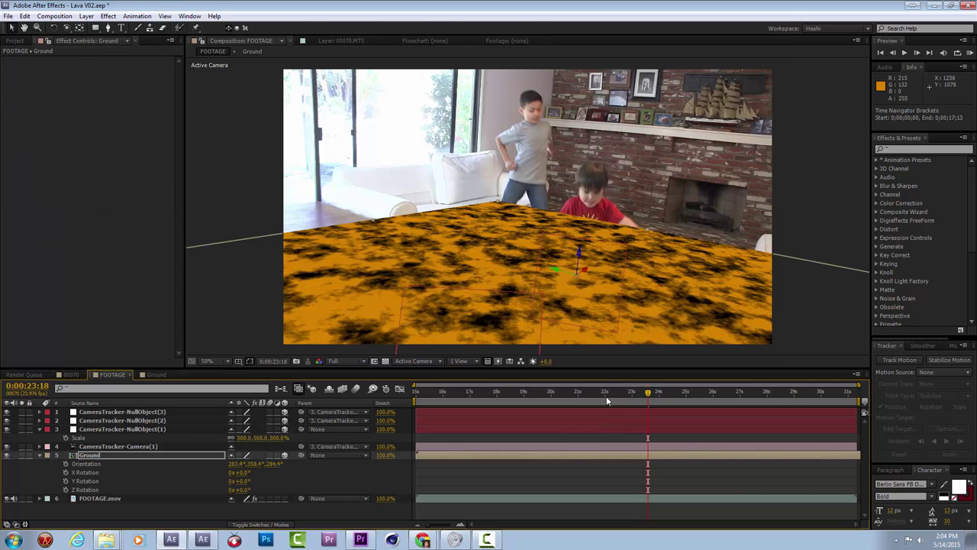
{"action": "left_click_drag", "start_coordinate": [608, 400], "coordinate": [719, 395]}
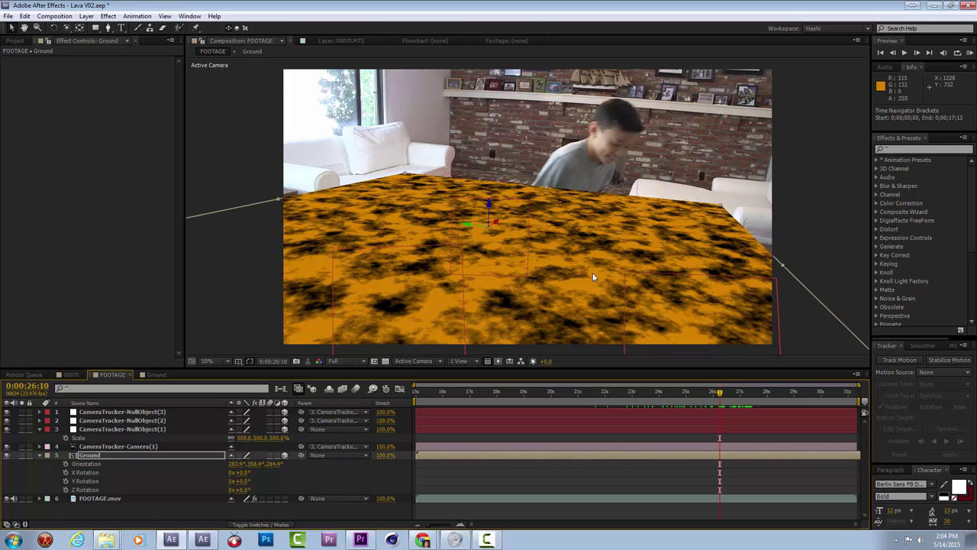
Step: In the Ground composition, try out the Fractal Noise Evolution on Black Solid 2 and reset it to 0
{"action": "left_click", "coordinate": [156, 375]}
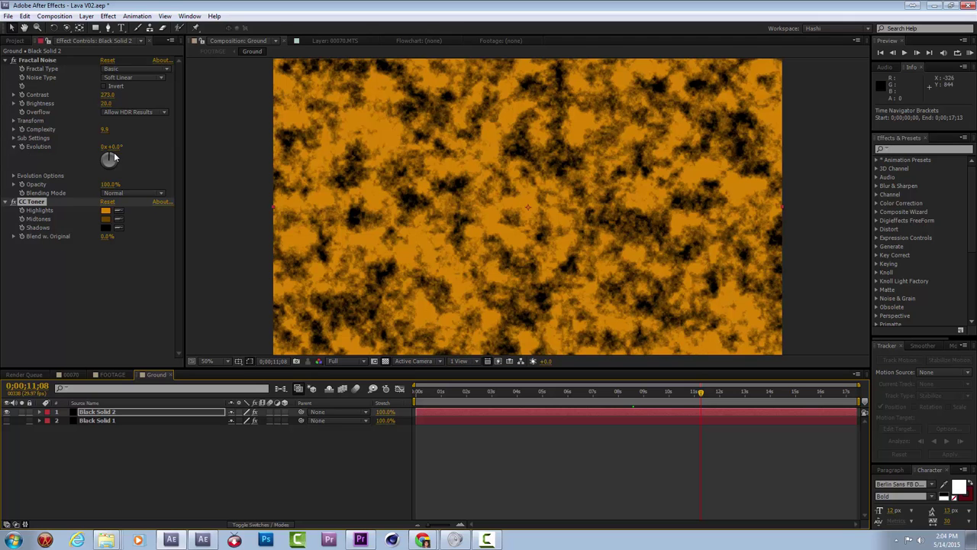
{"action": "left_click_drag", "start_coordinate": [110, 158], "coordinate": [147, 178]}
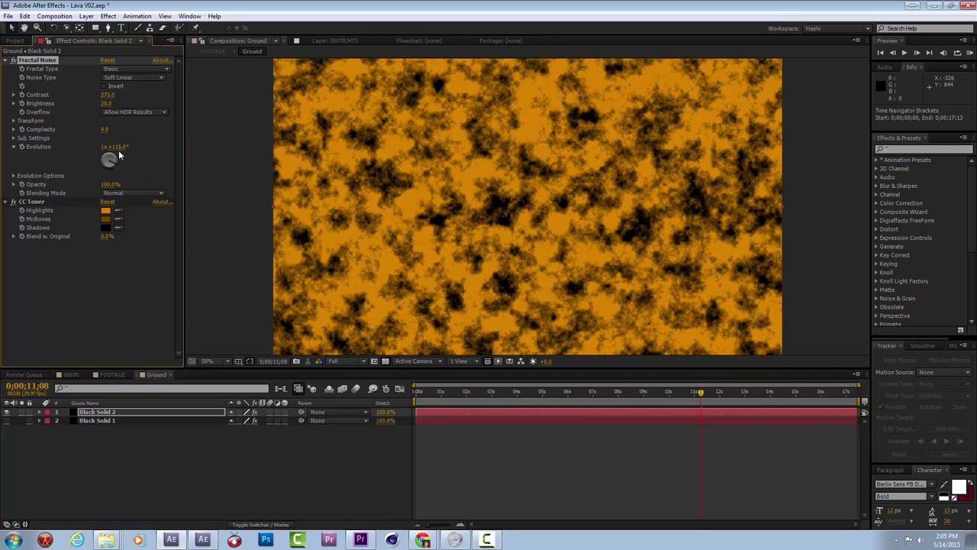
{"action": "left_click", "coordinate": [116, 148]}
{"action": "type", "text": "0"}
{"action": "key", "text": "Return"}
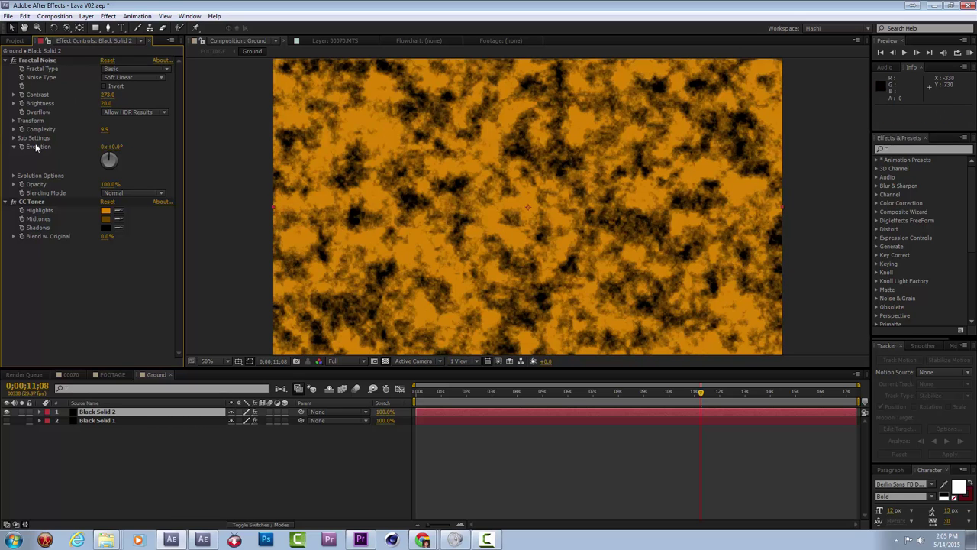
Step: Keyframe the Fractal Noise Offset Turbulence from 1000, 1000 at the composition's start to about 956, 1218 at 0;00;17;12
{"action": "left_click", "coordinate": [14, 120]}
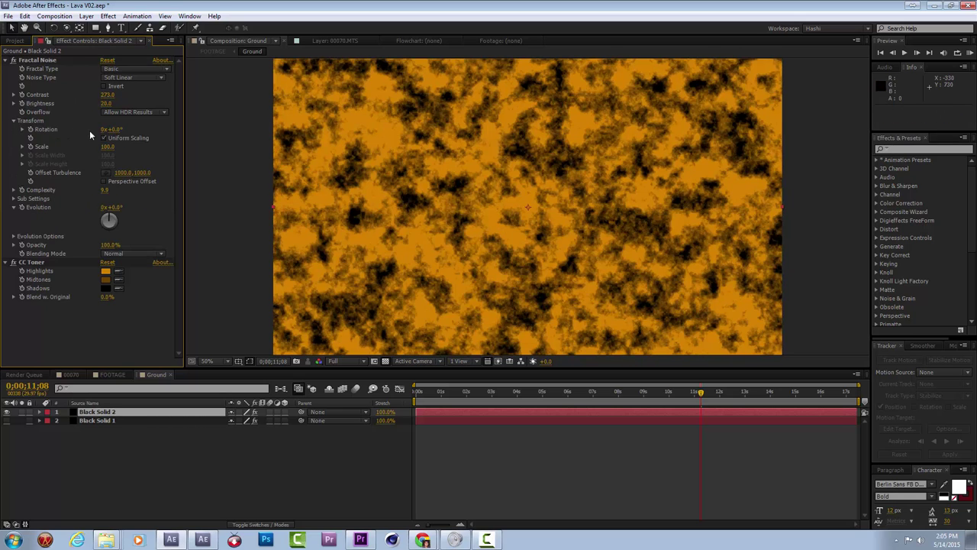
{"action": "left_click", "coordinate": [33, 175]}
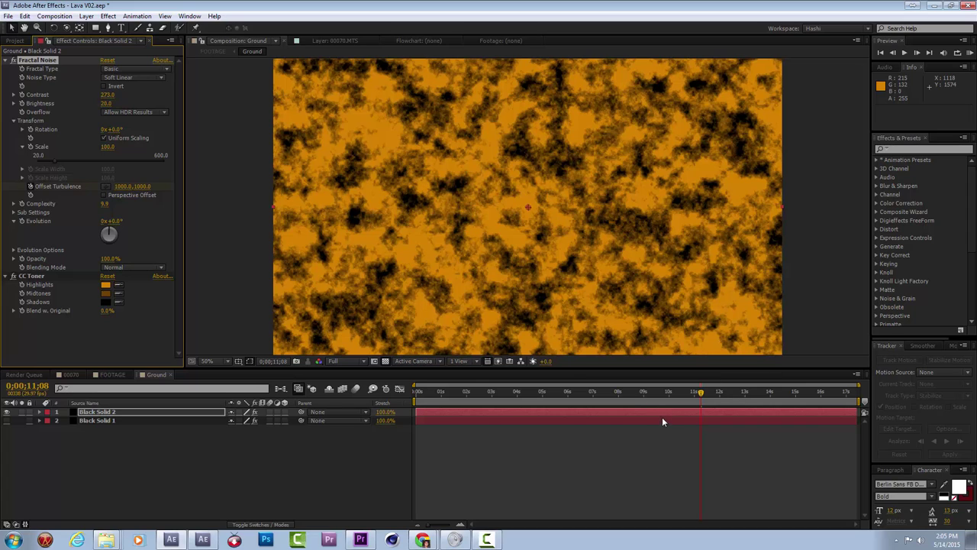
{"action": "key", "text": "u"}
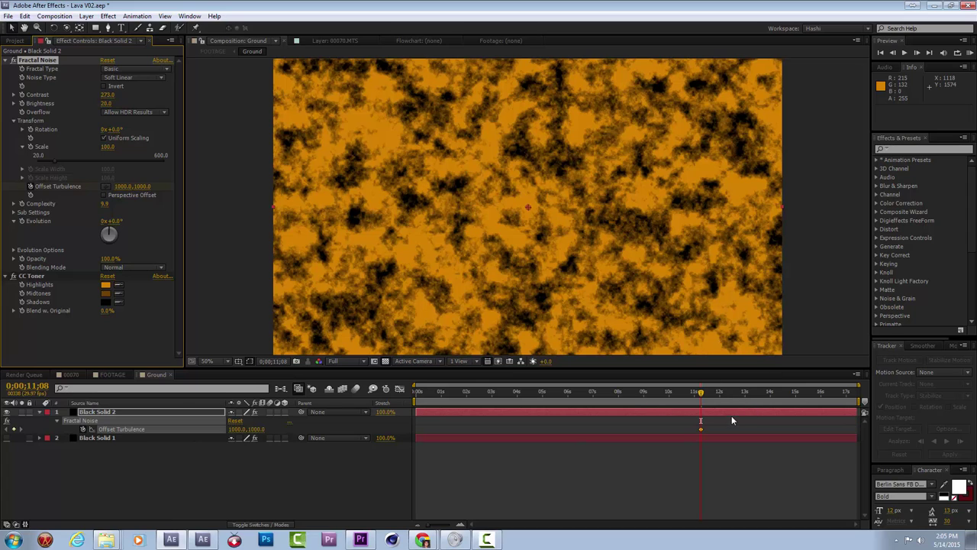
{"action": "left_click_drag", "start_coordinate": [701, 430], "coordinate": [488, 430]}
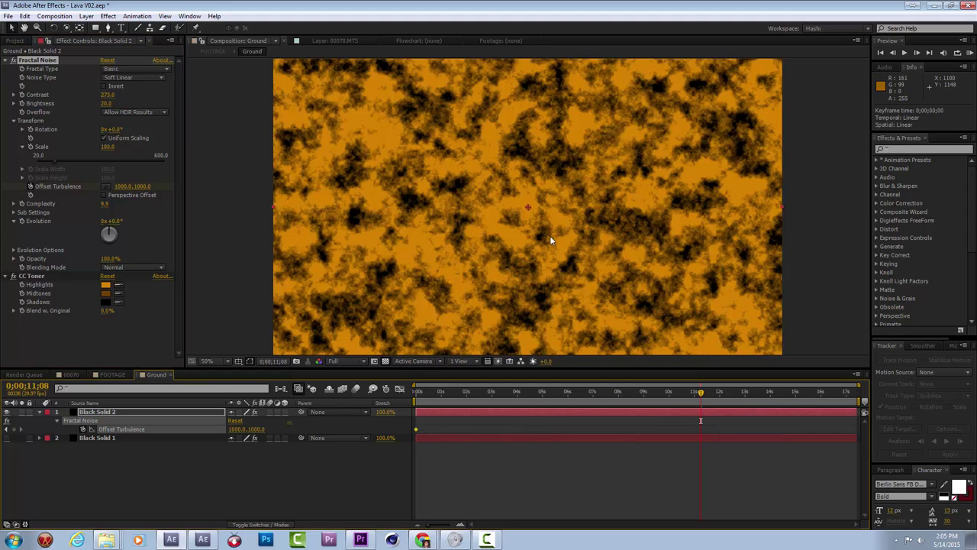
{"action": "left_click", "coordinate": [857, 393]}
{"action": "left_click_drag", "start_coordinate": [528, 210], "coordinate": [516, 265]}
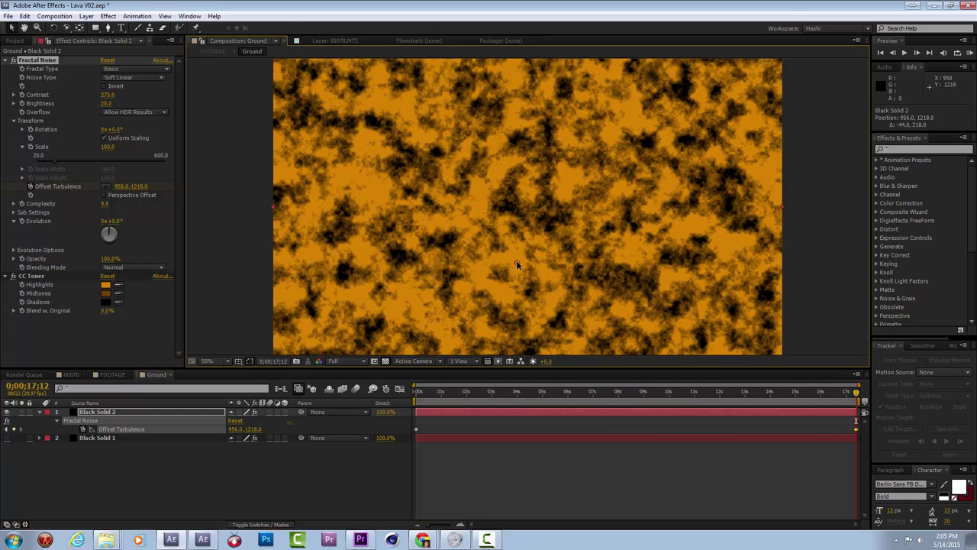
Step: Keyframe the Fractal Noise Evolution from 0° at the composition's start to about 48° at 0;00;17;12
{"action": "left_click", "coordinate": [419, 394]}
{"action": "left_click", "coordinate": [21, 223]}
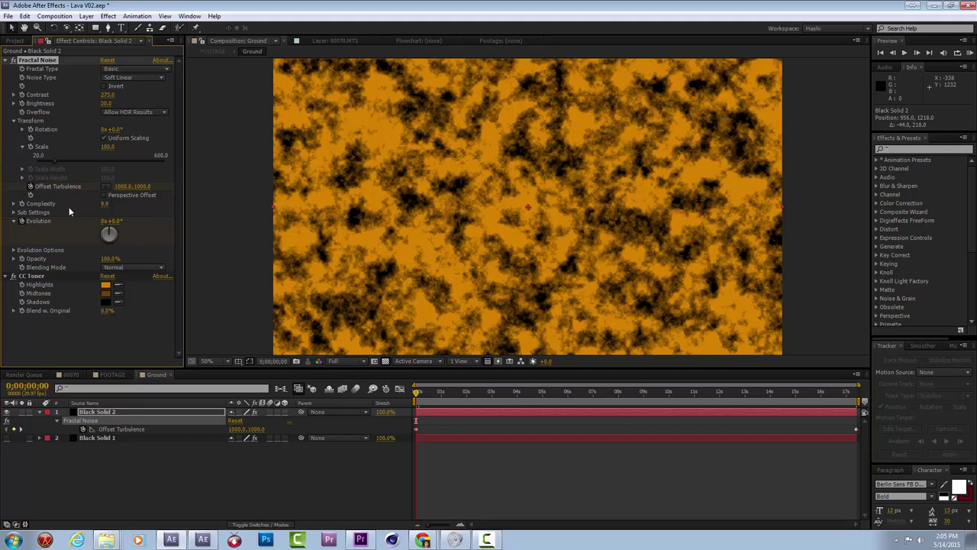
{"action": "left_click_drag", "start_coordinate": [417, 394], "coordinate": [864, 400]}
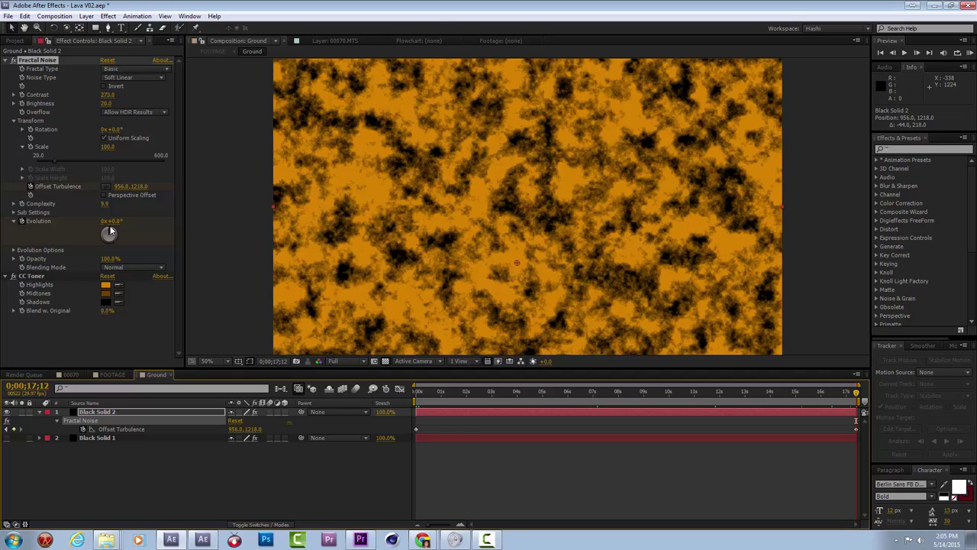
{"action": "left_click_drag", "start_coordinate": [111, 232], "coordinate": [117, 231]}
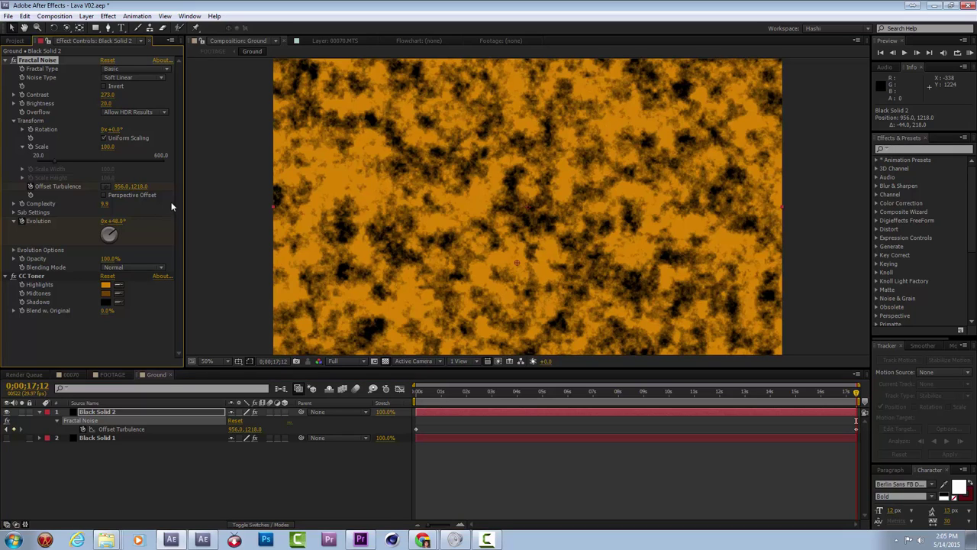
Step: Run a RAM preview of the lava animation from the start of the Ground composition and stop it
{"action": "left_click", "coordinate": [414, 387]}
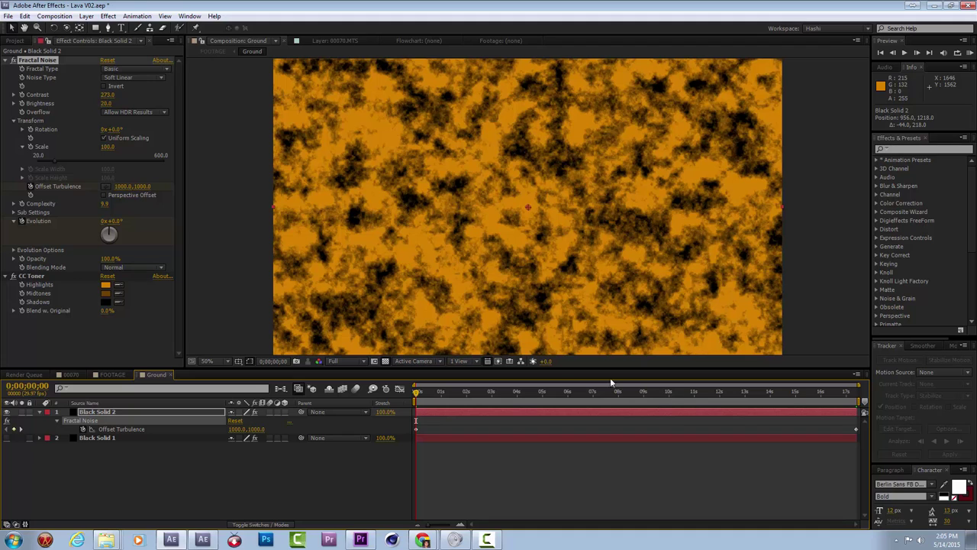
{"action": "left_click", "coordinate": [971, 53]}
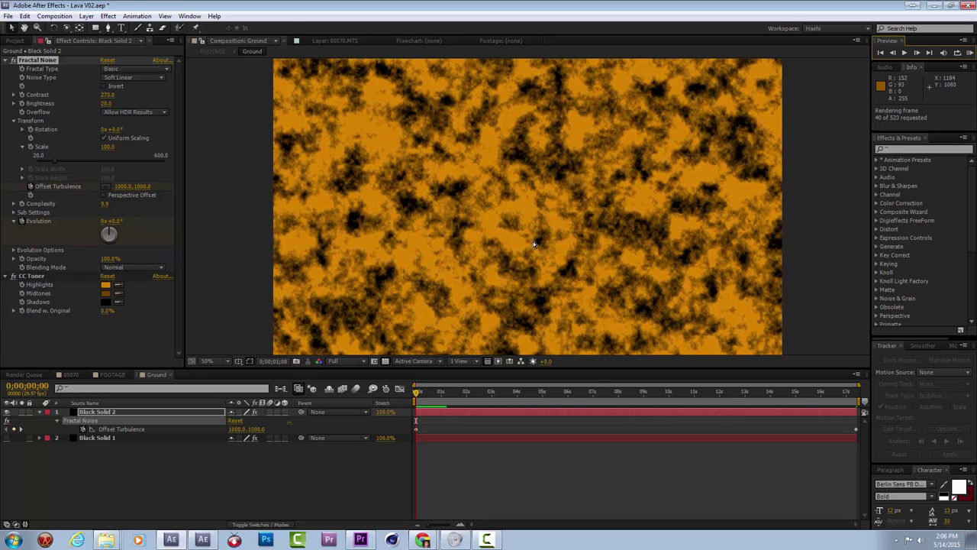
{"action": "left_click", "coordinate": [818, 328]}
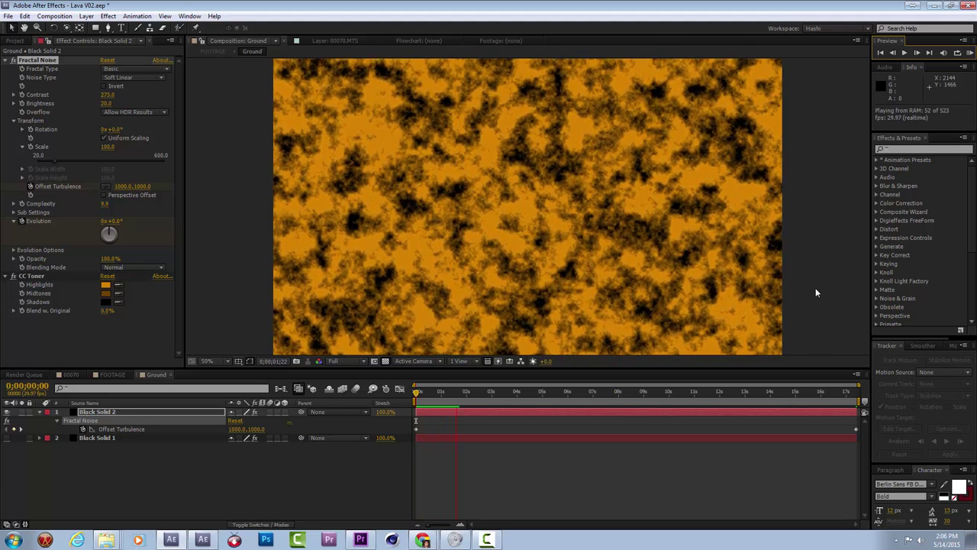
{"action": "left_click", "coordinate": [549, 217]}
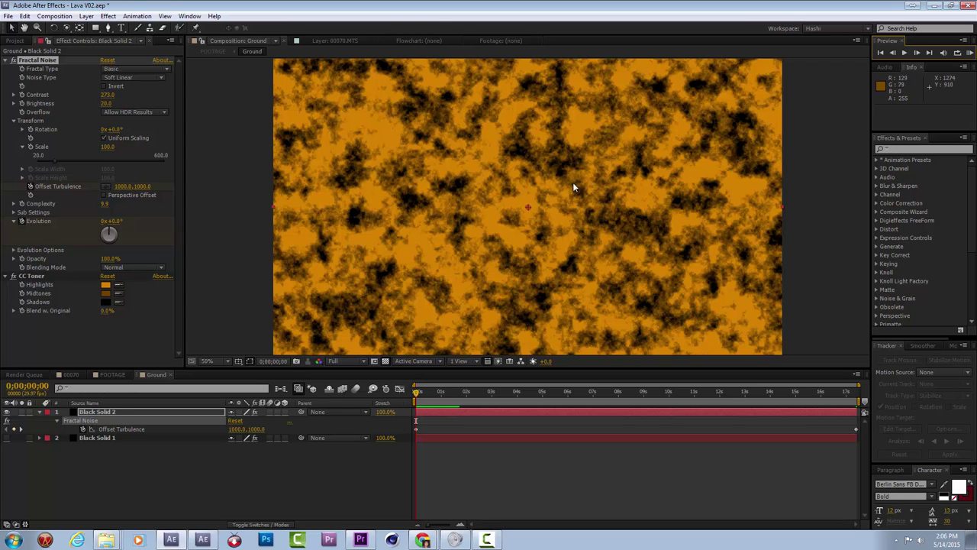
Step: Apply the Turbulent Displace effect to Black Solid 2 below CC Toner
{"action": "right_click", "coordinate": [120, 338]}
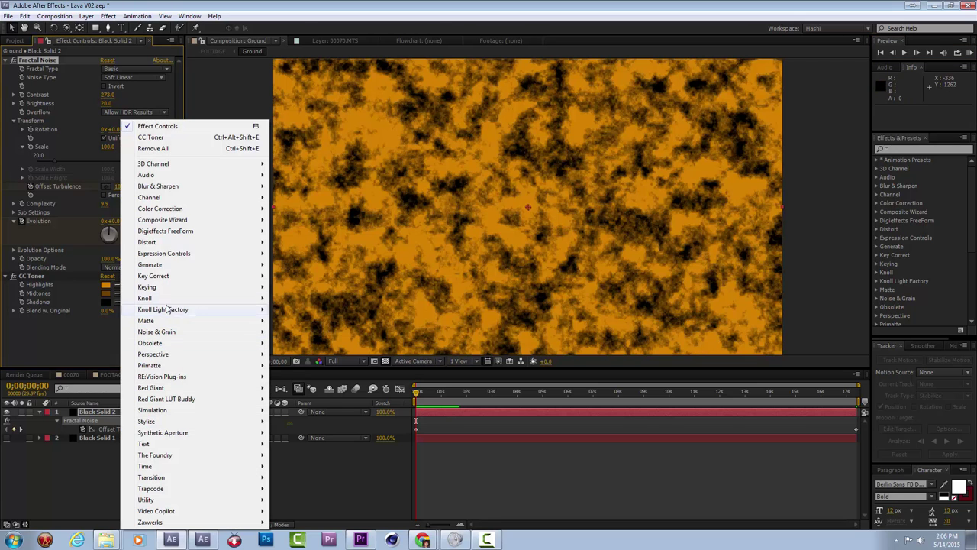
{"action": "mouse_move", "coordinate": [172, 241]}
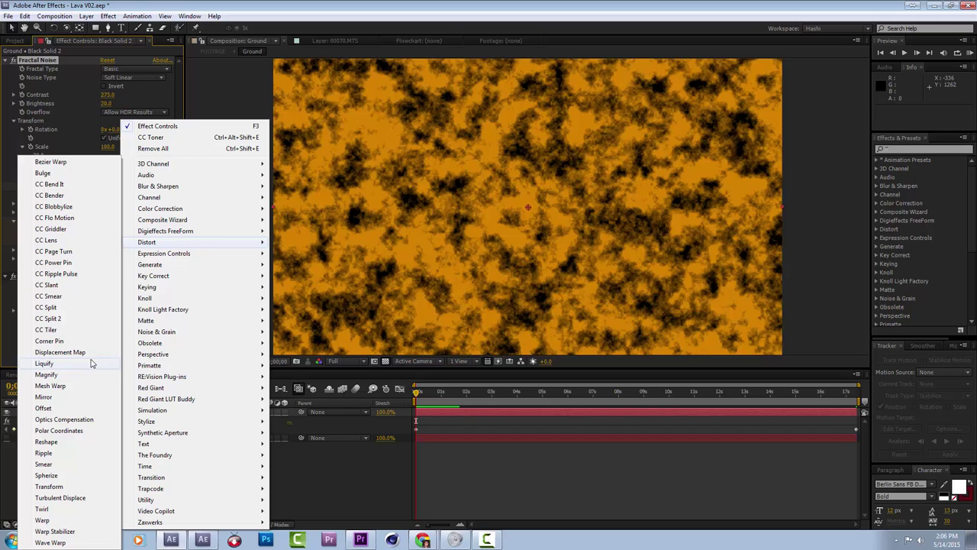
{"action": "left_click", "coordinate": [61, 498]}
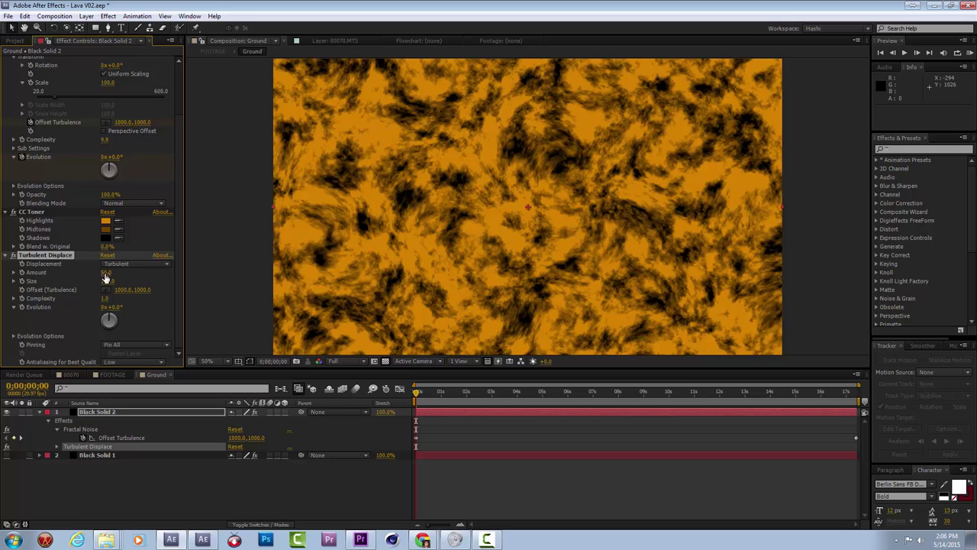
Step: Set the Turbulent Displace Amount to 12 and its Size to 37 on Black Solid 2
{"action": "left_click_drag", "start_coordinate": [111, 281], "coordinate": [89, 277]}
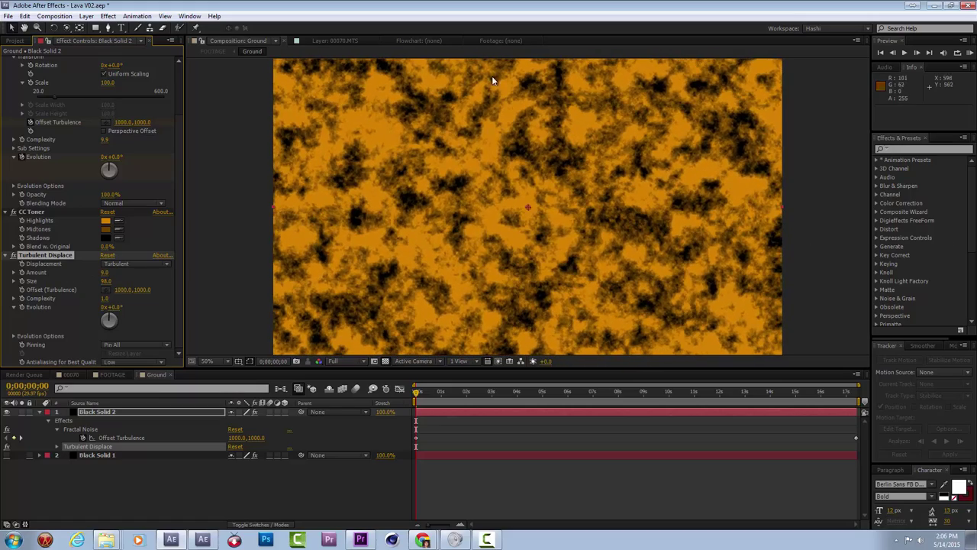
{"action": "mouse_move", "coordinate": [106, 272]}
{"action": "left_mouse_down"}
{"action": "mouse_move", "coordinate": [115, 270]}
{"action": "mouse_move", "coordinate": [106, 273]}
{"action": "left_mouse_up"}
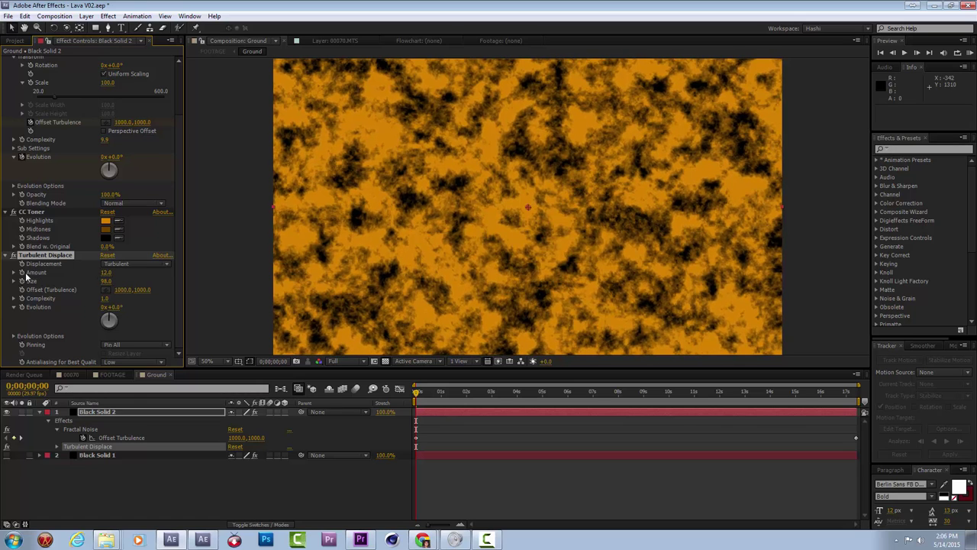
{"action": "left_click_drag", "start_coordinate": [106, 281], "coordinate": [80, 289]}
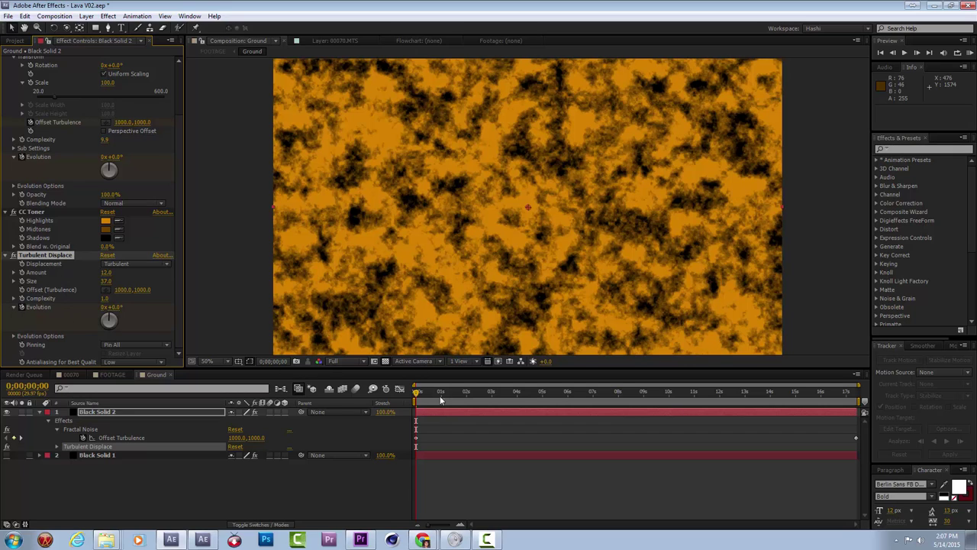
Step: Keyframe the Turbulent Displace Evolution from 0° at the composition's start to 1x+96° at 0;00;17;12, and preview the animation from the start
{"action": "key", "text": "u"}
{"action": "key", "text": "u"}
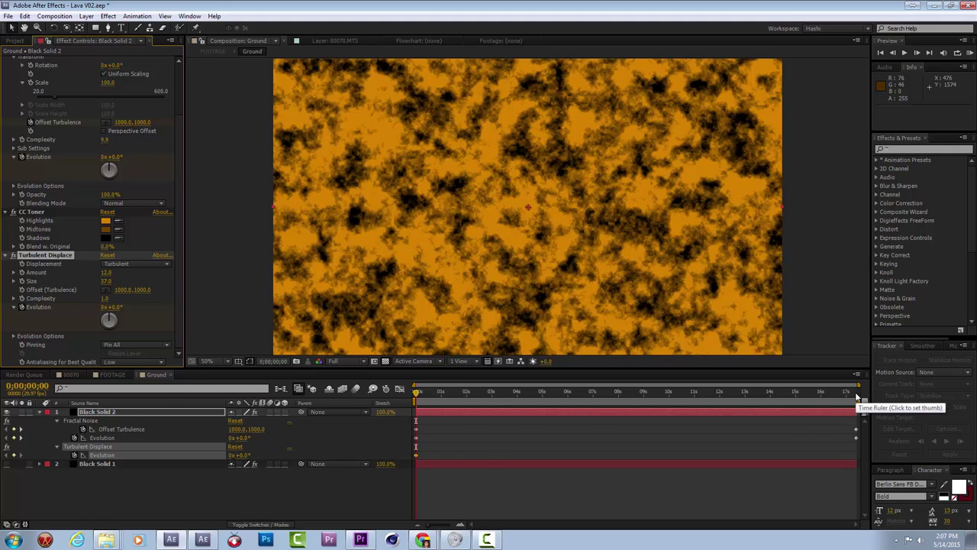
{"action": "left_click_drag", "start_coordinate": [441, 390], "coordinate": [904, 396]}
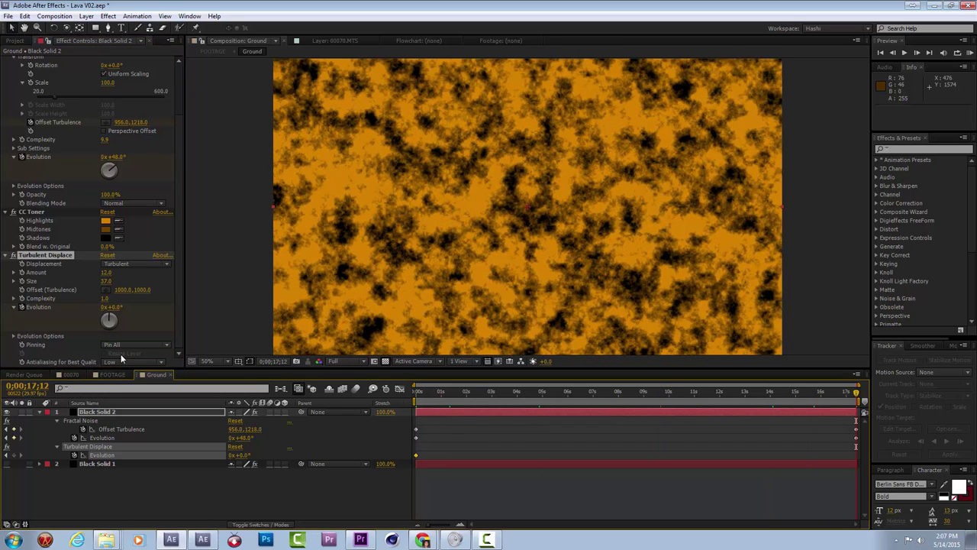
{"action": "left_click_drag", "start_coordinate": [109, 312], "coordinate": [119, 324]}
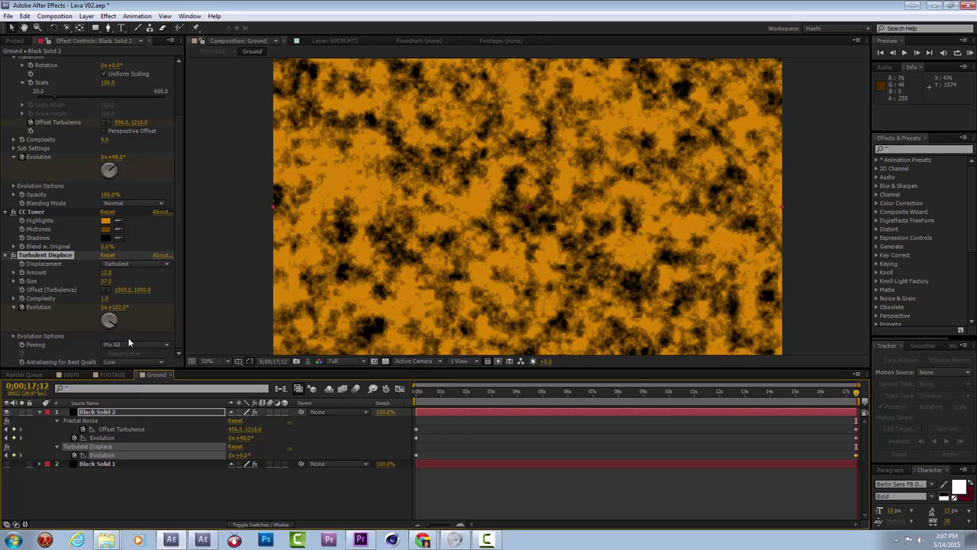
{"action": "left_click_drag", "start_coordinate": [69, 348], "coordinate": [181, 323]}
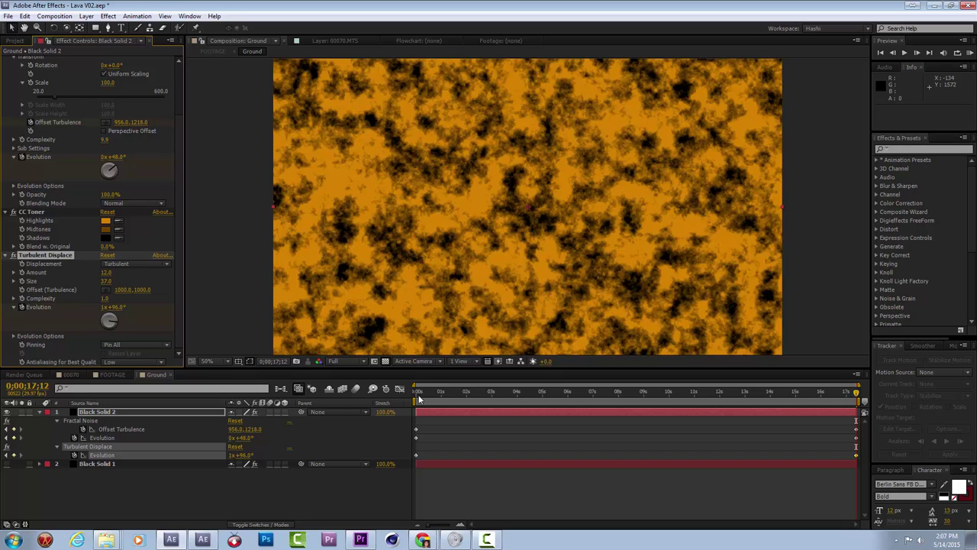
{"action": "left_click", "coordinate": [419, 397]}
{"action": "left_click", "coordinate": [967, 51]}
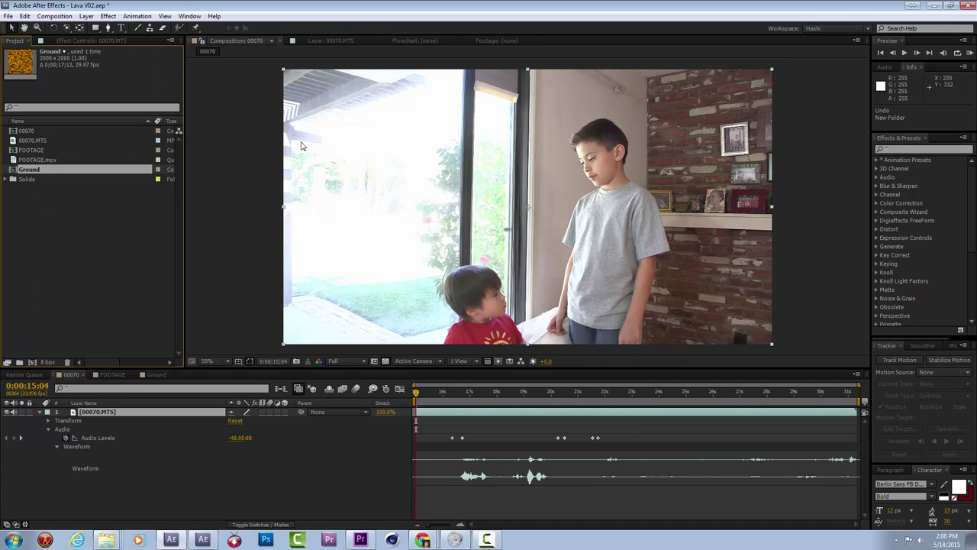
Step: Run the CreateFolders.jsx script to add the standard folder structure to the project
{"action": "left_click", "coordinate": [8, 16]}
{"action": "mouse_move", "coordinate": [128, 323]}
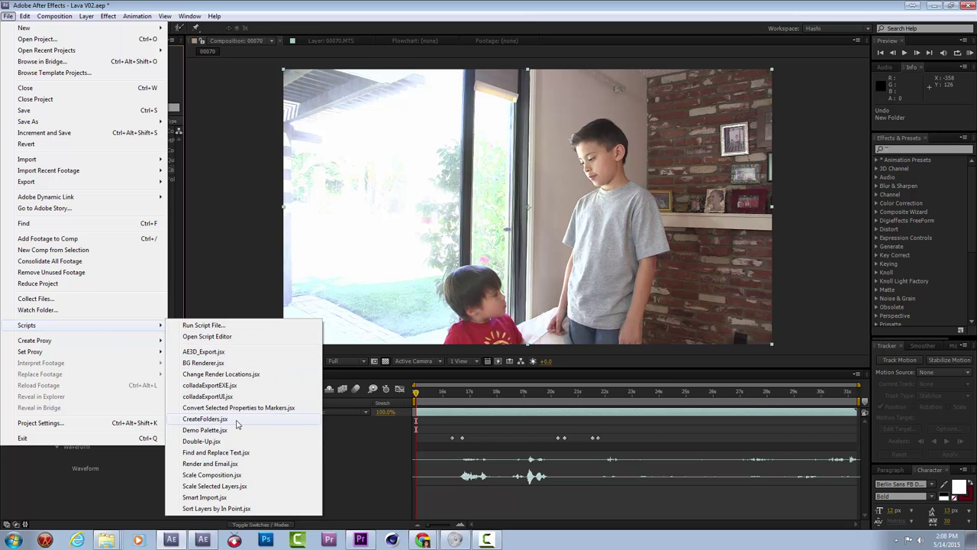
{"action": "left_click", "coordinate": [234, 418]}
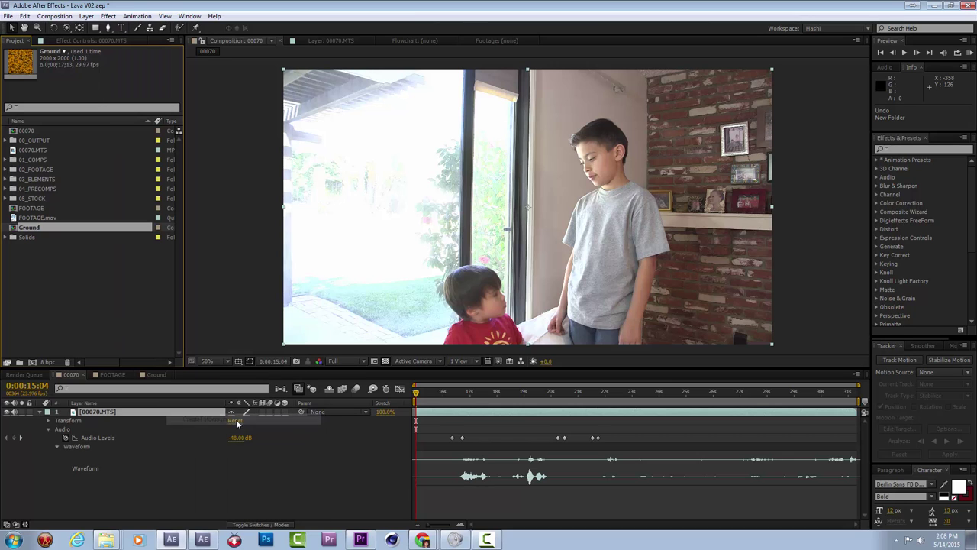
Step: Move the 00070 composition, 00070.MTS and FOOTAGE.mov into the 02_FOOTAGE folder
{"action": "left_click", "coordinate": [25, 131]}
{"action": "left_click", "coordinate": [32, 149], "text": "ctrl"}
{"action": "mouse_move", "coordinate": [35, 149]}
{"action": "left_mouse_down"}
{"action": "mouse_move", "coordinate": [51, 179]}
{"action": "mouse_move", "coordinate": [54, 155]}
{"action": "mouse_move", "coordinate": [49, 200]}
{"action": "mouse_move", "coordinate": [42, 151]}
{"action": "left_mouse_up"}
{"action": "left_click", "coordinate": [31, 189]}
{"action": "left_click", "coordinate": [37, 198], "text": "ctrl"}
Step: Rename the FOOTAGE composition as 11_Lava_1
{"action": "left_click", "coordinate": [40, 193]}
{"action": "key", "text": "Return"}
{"action": "type", "text": "11_Lava"}
{"action": "key", "text": "Return"}
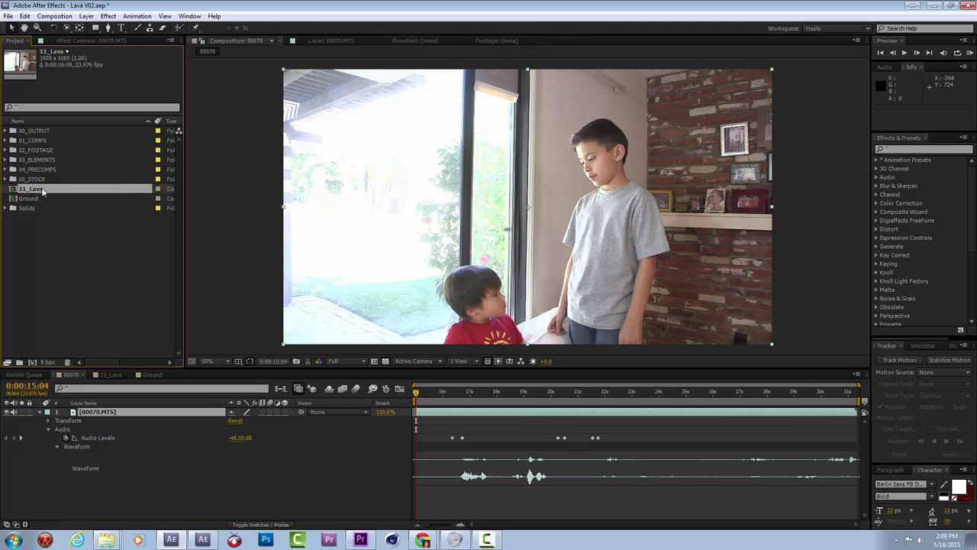
{"action": "key", "text": "Return"}
{"action": "type", "text": "_1"}
{"action": "key", "text": "Return"}
Step: Move 11_Lava_1 into the 01_COMPS folder and Ground into 04_PRECOMPS, and expand both folders
{"action": "left_click_drag", "start_coordinate": [41, 187], "coordinate": [58, 141]}
{"action": "left_click_drag", "start_coordinate": [34, 190], "coordinate": [56, 169]}
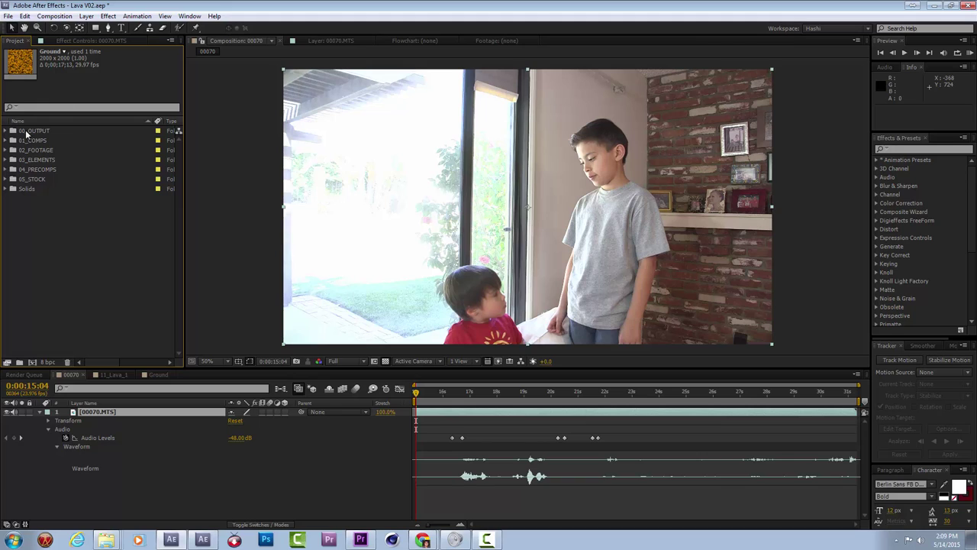
{"action": "left_click", "coordinate": [6, 169]}
{"action": "left_click", "coordinate": [15, 142]}
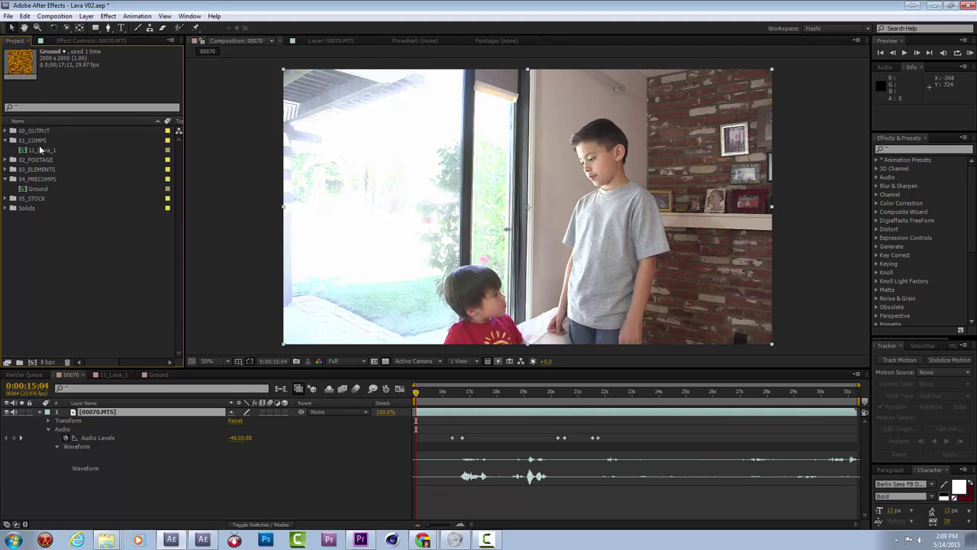
Step: In the 11_Lava_1 composition at 0:00:26:15, set the Ground layer's opacity to 30%
{"action": "left_click", "coordinate": [111, 375]}
{"action": "left_click_drag", "start_coordinate": [454, 393], "coordinate": [726, 392]}
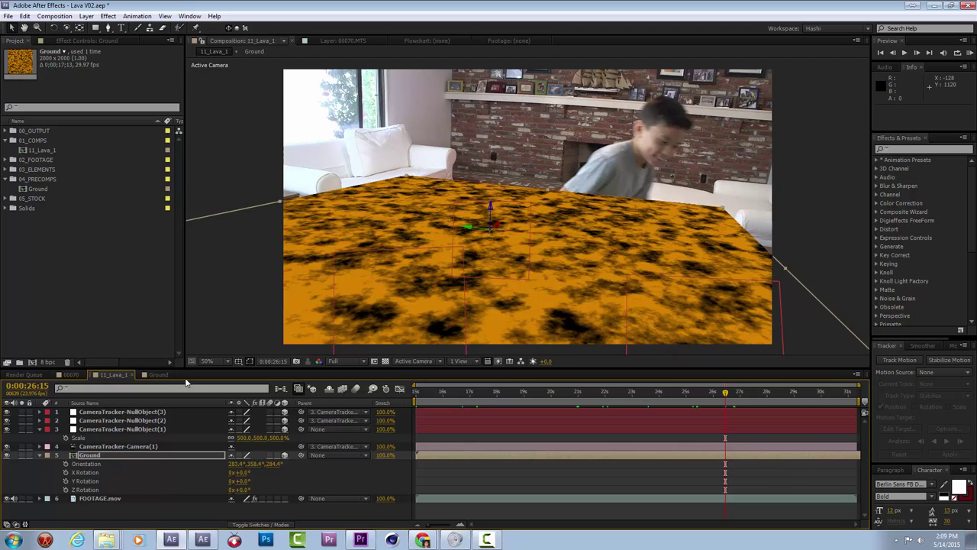
{"action": "left_click", "coordinate": [82, 455]}
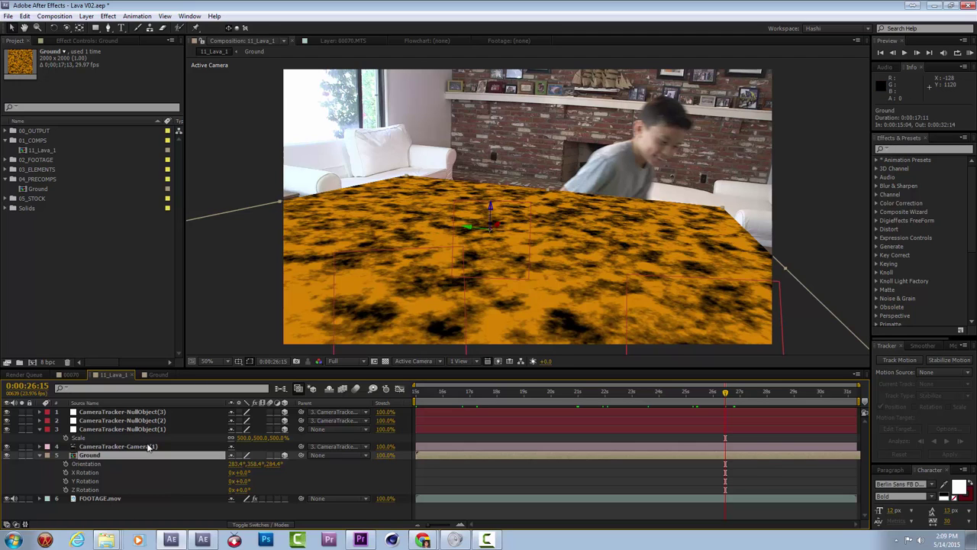
{"action": "key", "text": "t"}
{"action": "left_click_drag", "start_coordinate": [237, 464], "coordinate": [203, 470]}
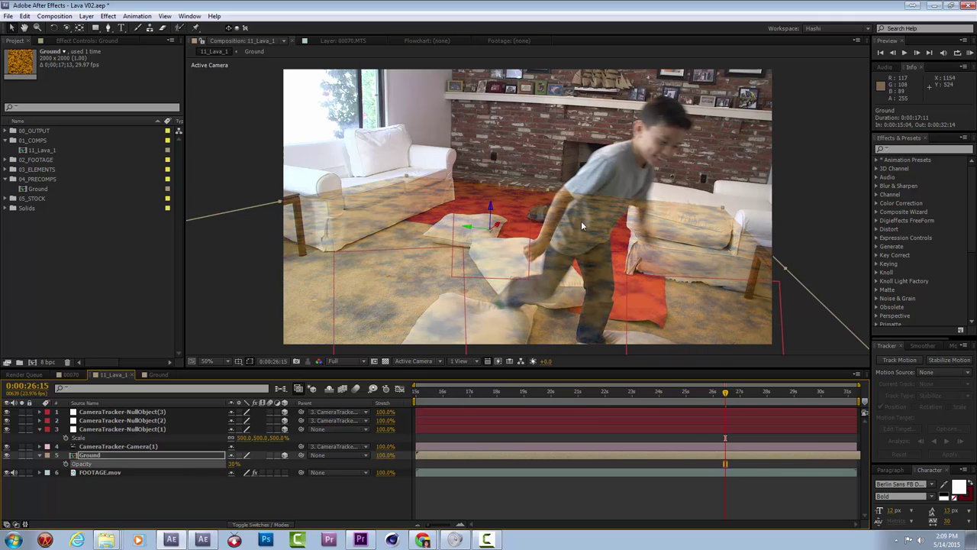
{"action": "left_click", "coordinate": [237, 501]}
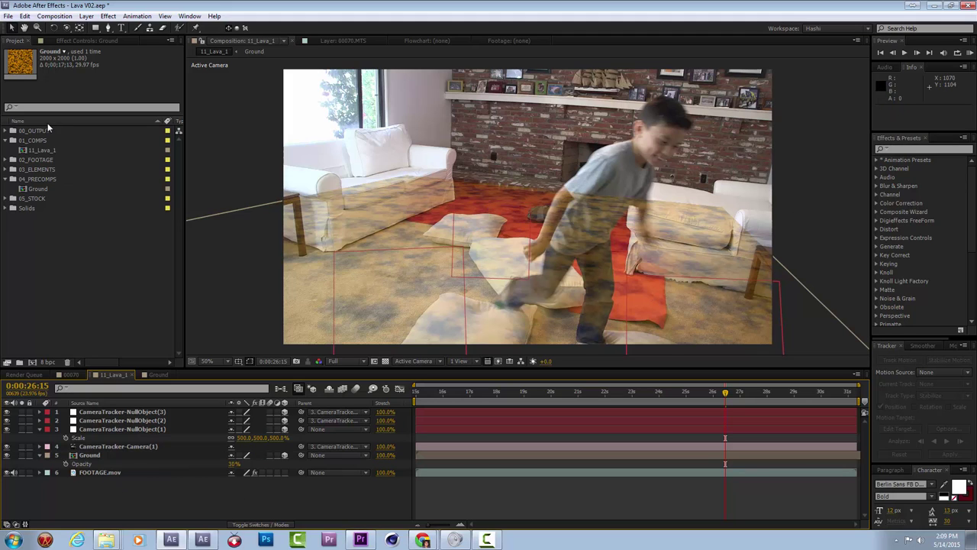
Step: Examine the CameraTracker keyframes and track points on FOOTAGE.mov and the keyframes on the tracked camera layer
{"action": "left_click", "coordinate": [93, 473]}
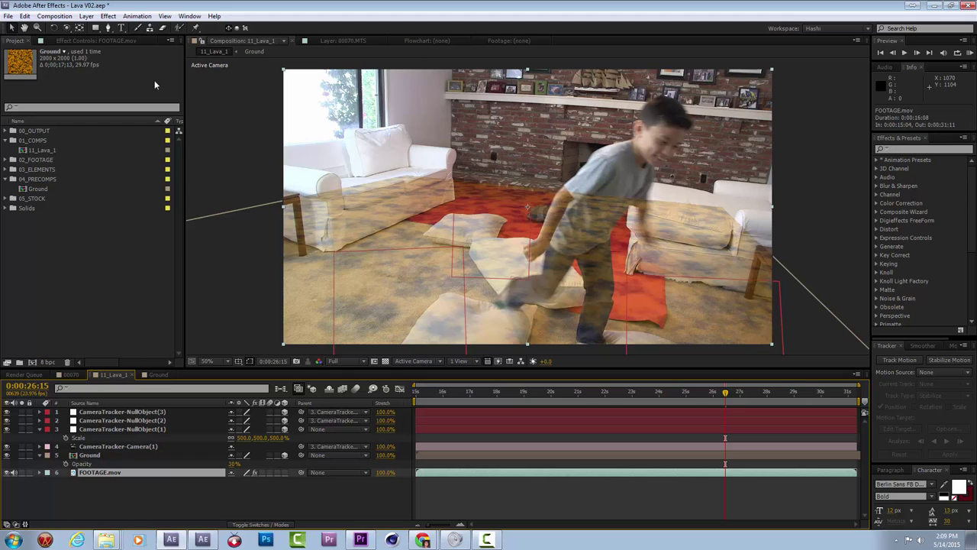
{"action": "left_click", "coordinate": [99, 41]}
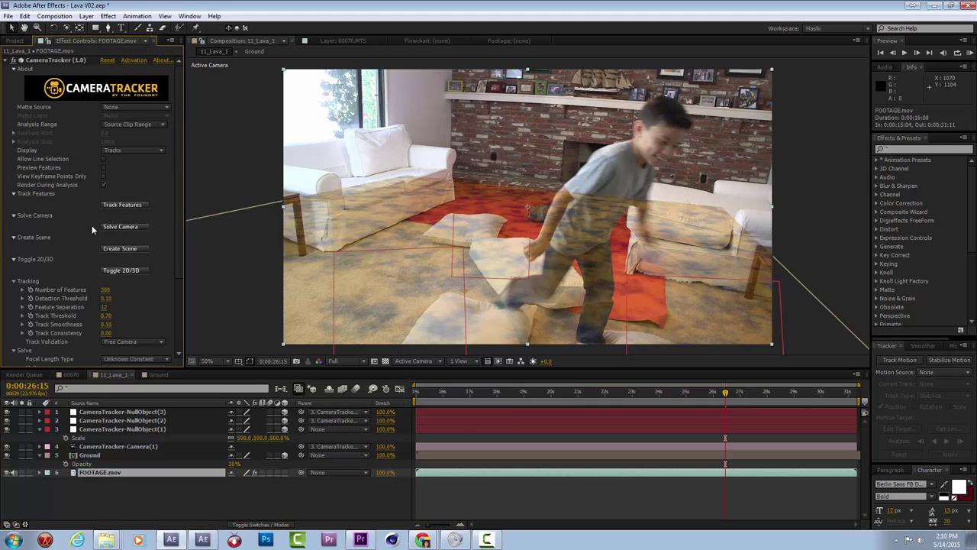
{"action": "key", "text": "u"}
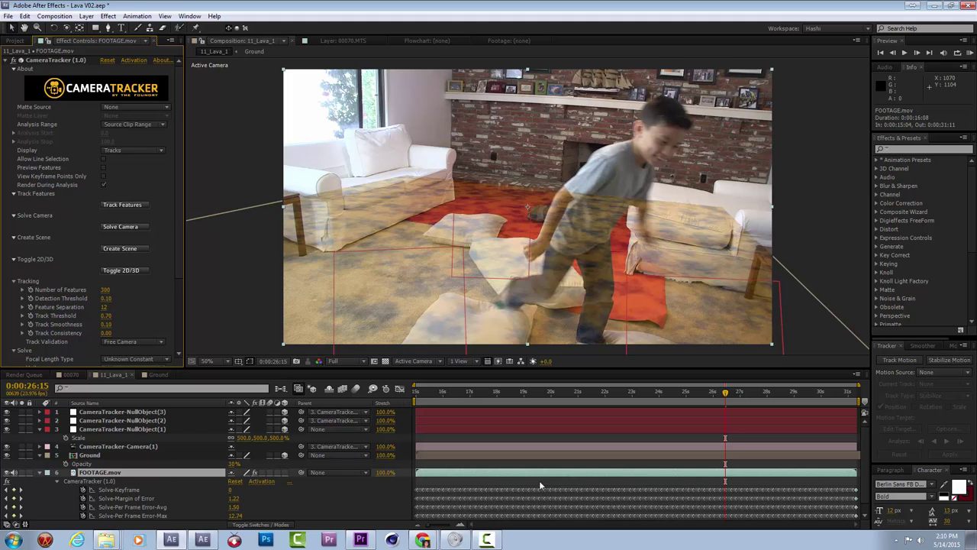
{"action": "scroll", "coordinate": [305, 458], "scroll_direction": "down", "scroll_amount": 1}
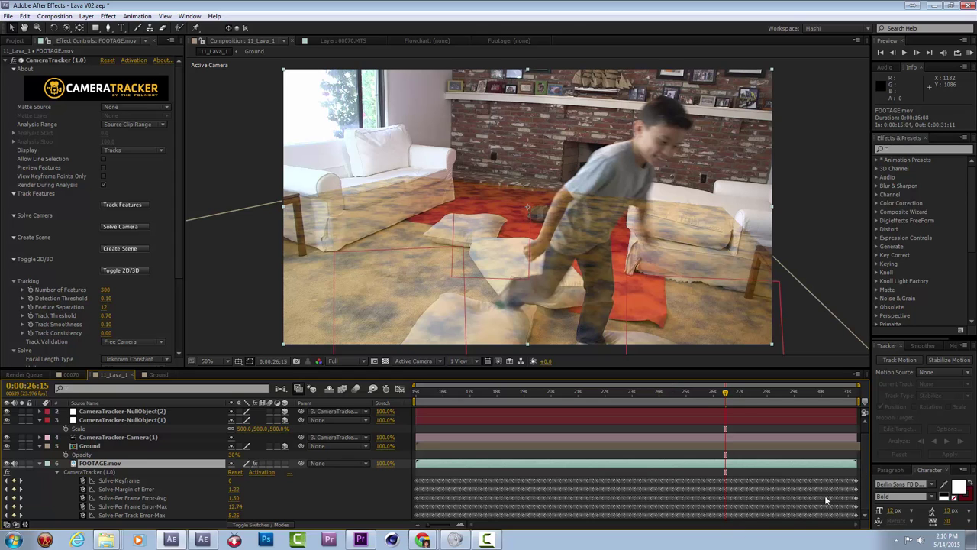
{"action": "left_click", "coordinate": [137, 439]}
{"action": "key", "text": "u"}
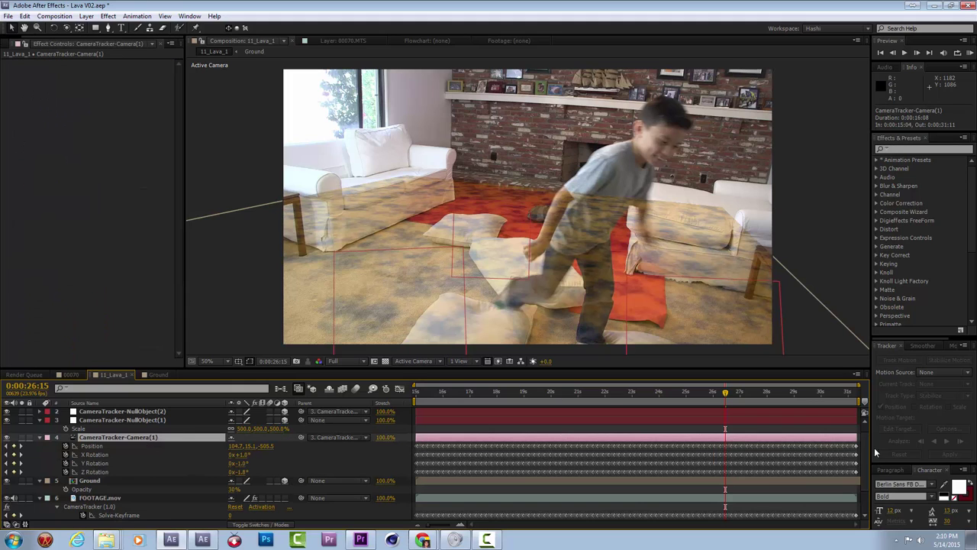
{"action": "scroll", "coordinate": [867, 456], "scroll_direction": "down", "scroll_amount": 2}
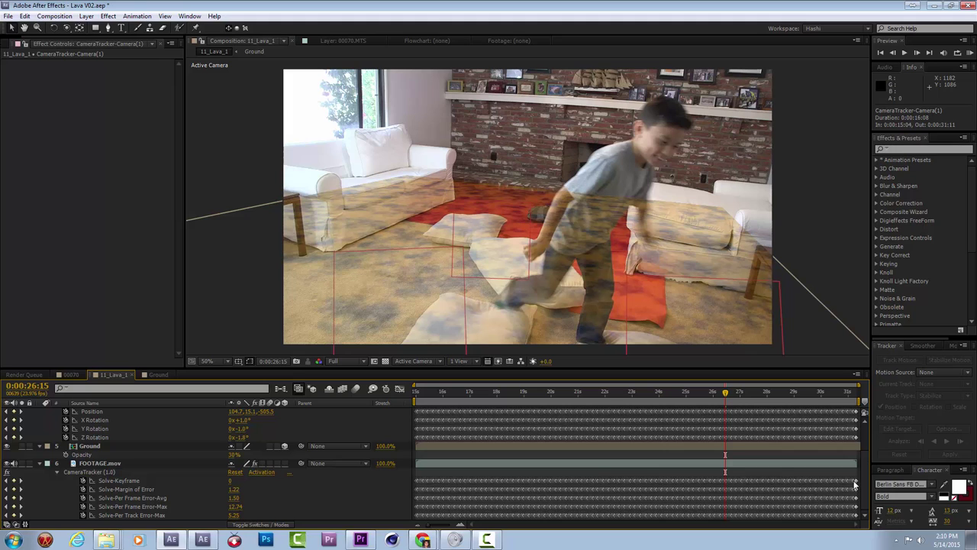
{"action": "left_click", "coordinate": [104, 464]}
{"action": "left_click", "coordinate": [75, 62]}
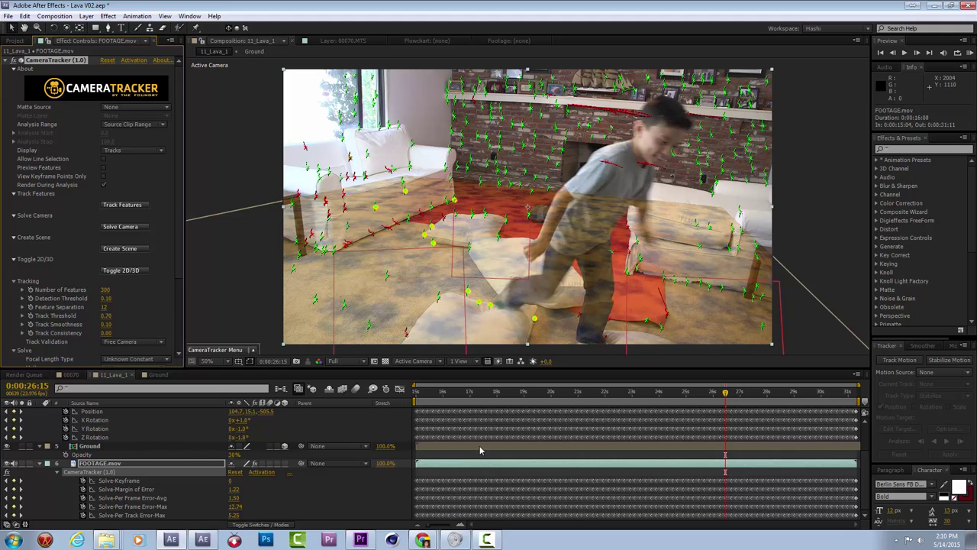
Step: Collapse the expanded properties of the null, camera, Ground and FOOTAGE.mov layers in the 11_Lava_1 timeline
{"action": "scroll", "coordinate": [152, 466], "scroll_direction": "up", "scroll_amount": 2}
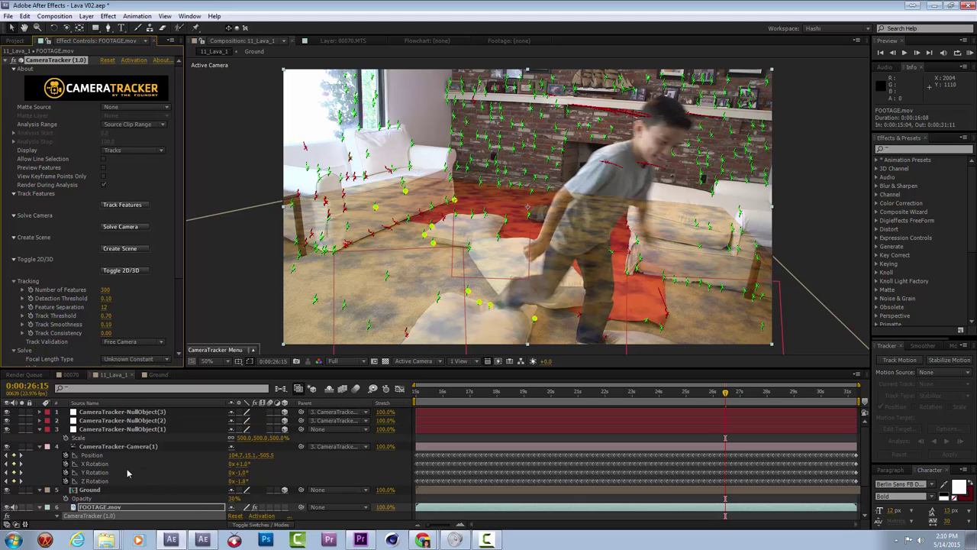
{"action": "left_click", "coordinate": [41, 430]}
{"action": "left_click", "coordinate": [40, 438]}
{"action": "left_click", "coordinate": [41, 446]}
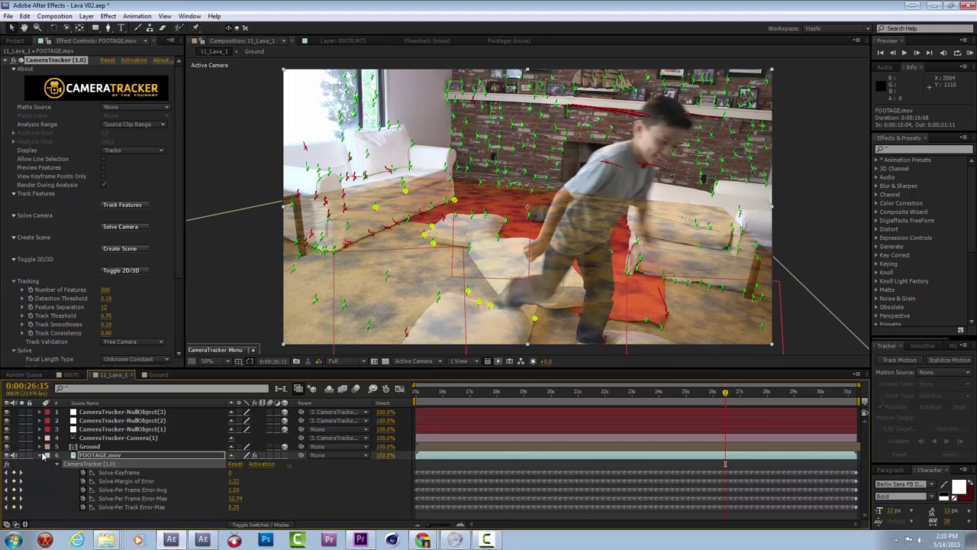
{"action": "key", "text": "F2"}
{"action": "left_click", "coordinate": [107, 456]}
{"action": "key", "text": "u"}
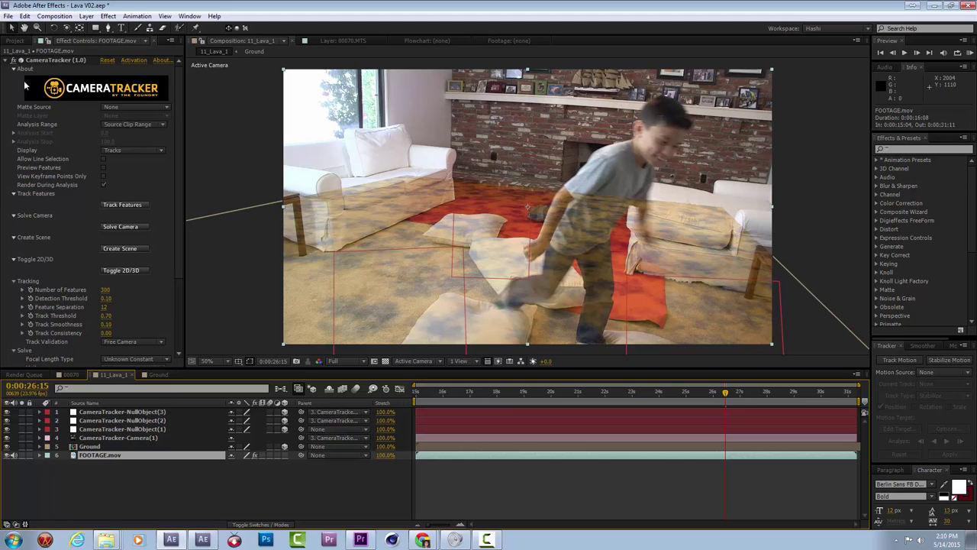
Step: Add FOOTAGE.mov from the 02_FOOTAGE folder as the topmost layer of 11_Lava_1
{"action": "left_click", "coordinate": [13, 42]}
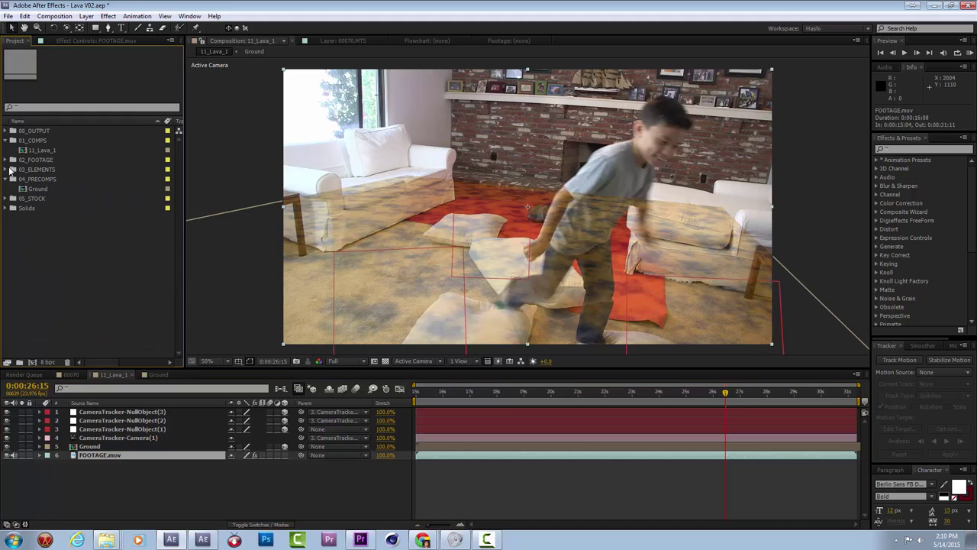
{"action": "left_click", "coordinate": [6, 159]}
{"action": "left_click_drag", "start_coordinate": [43, 187], "coordinate": [165, 411]}
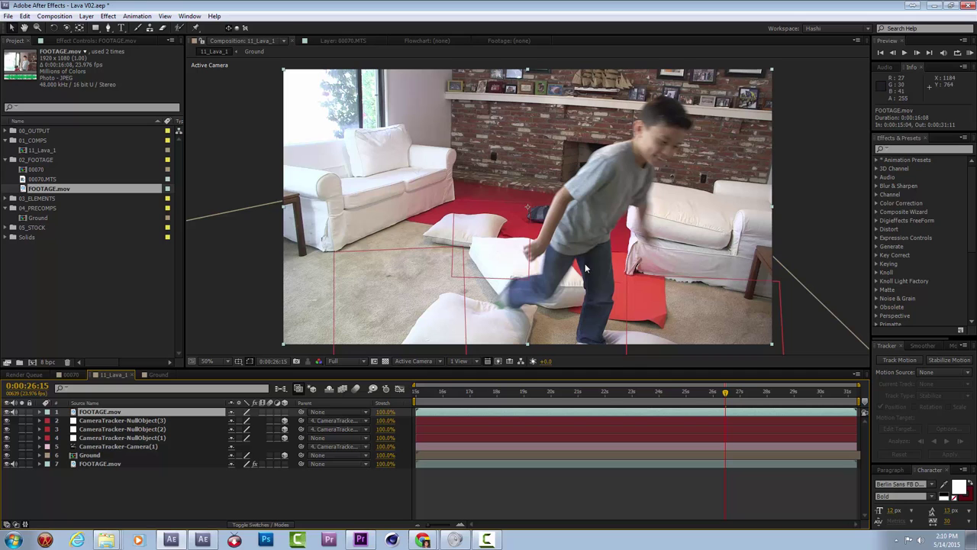
{"action": "right_click", "coordinate": [519, 223]}
{"action": "mouse_move", "coordinate": [563, 297]}
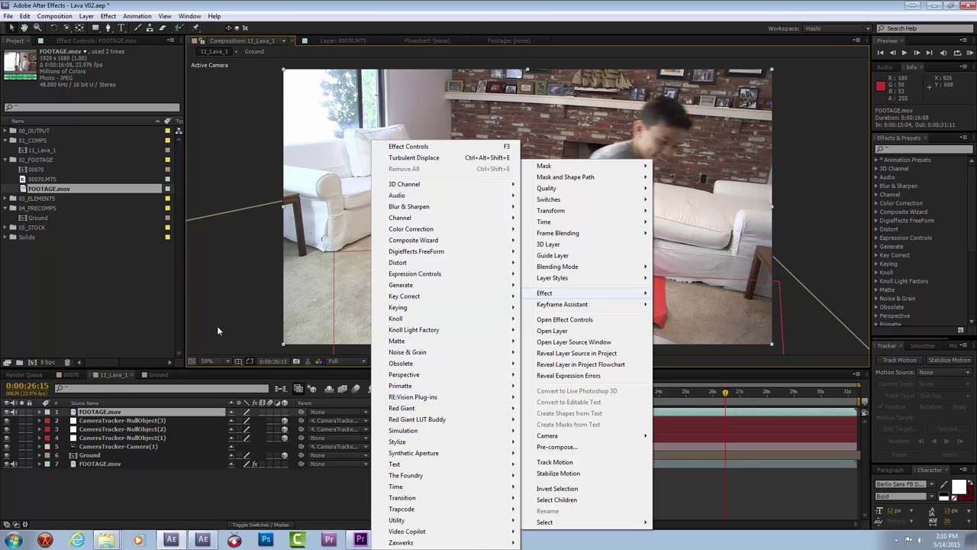
{"action": "left_click", "coordinate": [131, 281]}
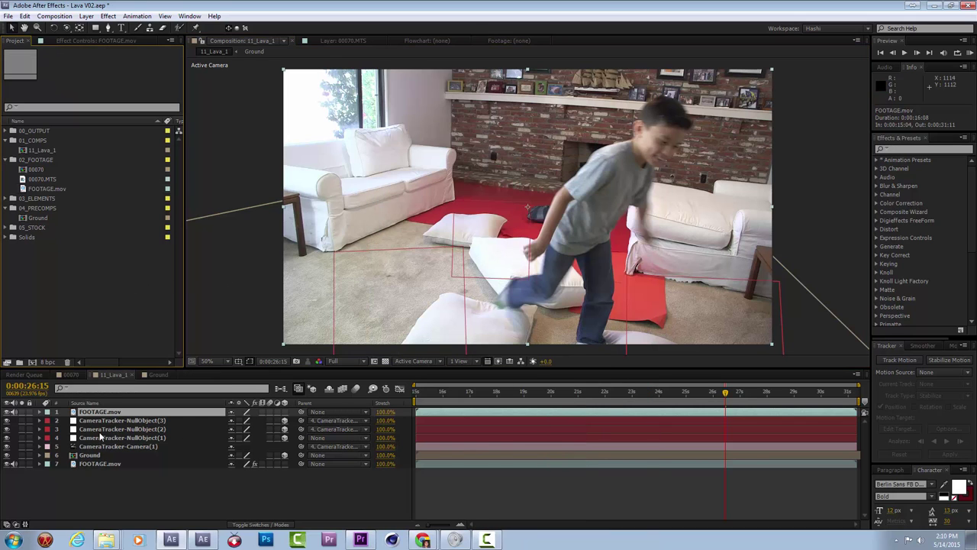
{"action": "right_click", "coordinate": [116, 416]}
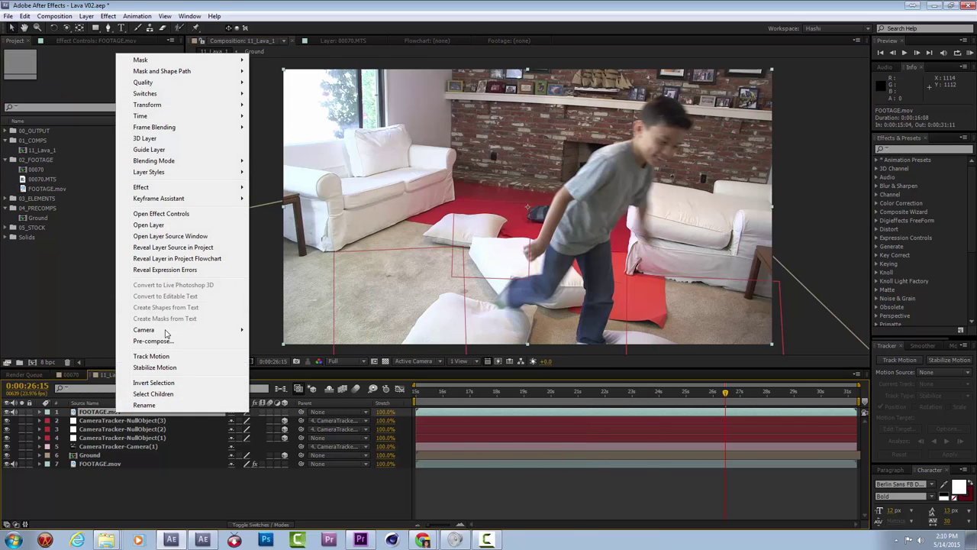
Step: At 0:00:26:03, apply Keylight (1.2) to the topmost FOOTAGE.mov layer and sample the red floor covering as its Screen Colour
{"action": "left_click", "coordinate": [676, 394]}
{"action": "left_click_drag", "start_coordinate": [679, 397], "coordinate": [713, 404]}
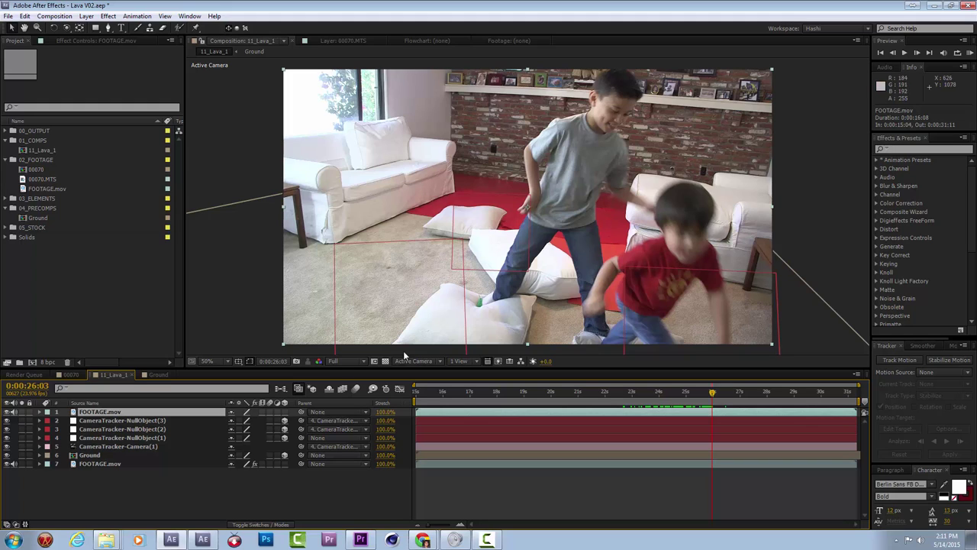
{"action": "left_click", "coordinate": [97, 40]}
{"action": "right_click", "coordinate": [74, 90]}
{"action": "mouse_move", "coordinate": [134, 256]}
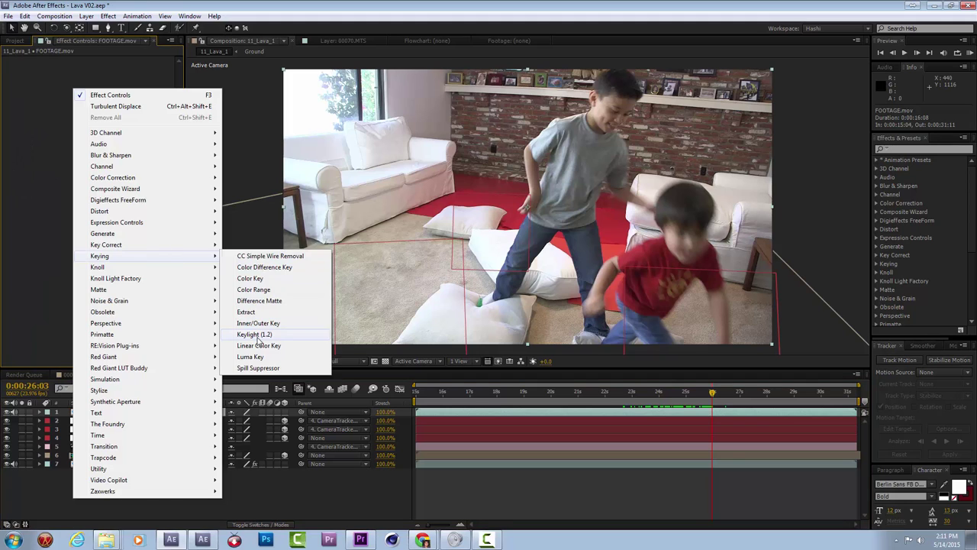
{"action": "left_click", "coordinate": [255, 334]}
{"action": "left_click", "coordinate": [118, 125]}
{"action": "left_click", "coordinate": [610, 243]}
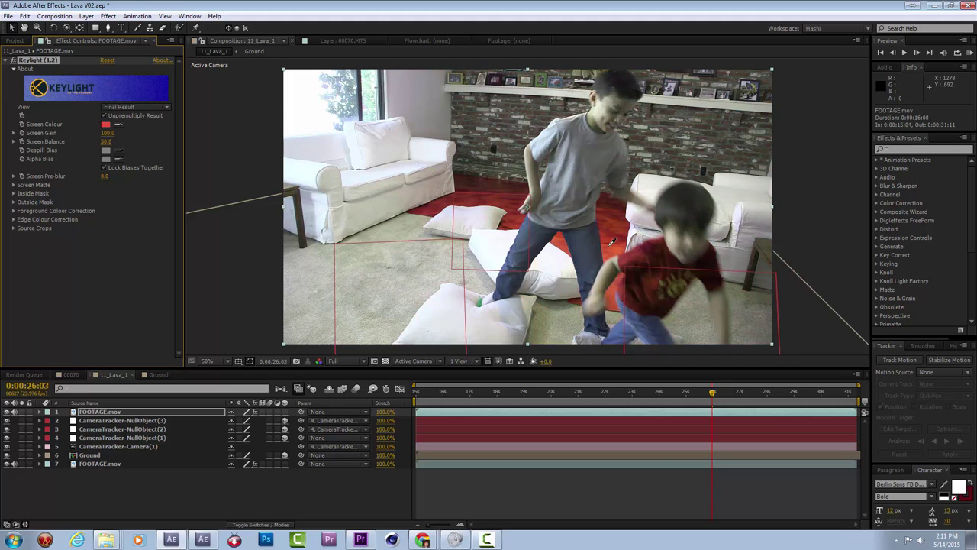
Step: Set the Ground layer's Opacity to 100% and check the lava at earlier frames back to 0:00:22:15
{"action": "left_click", "coordinate": [88, 456]}
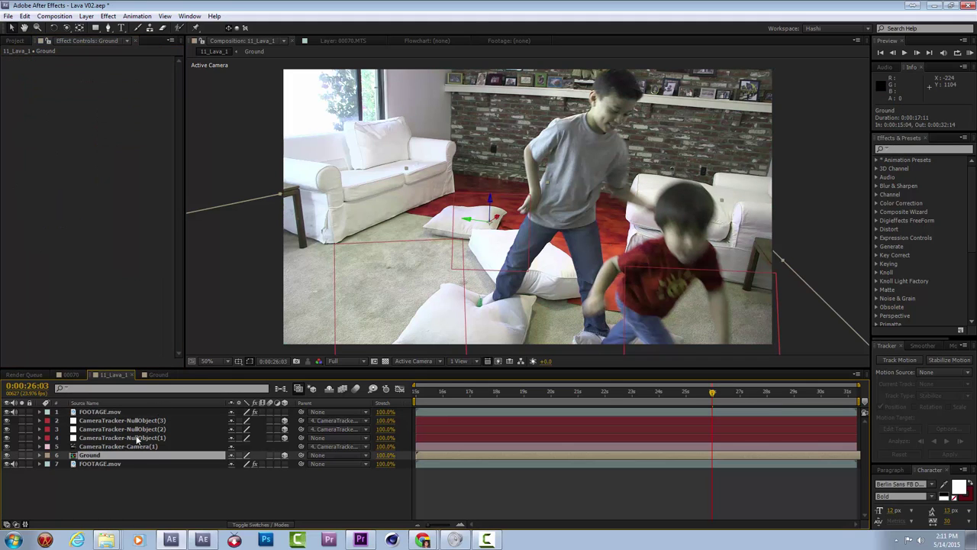
{"action": "key", "text": "t"}
{"action": "left_click_drag", "start_coordinate": [233, 464], "coordinate": [271, 464]}
{"action": "left_click_drag", "start_coordinate": [373, 458], "coordinate": [374, 458]}
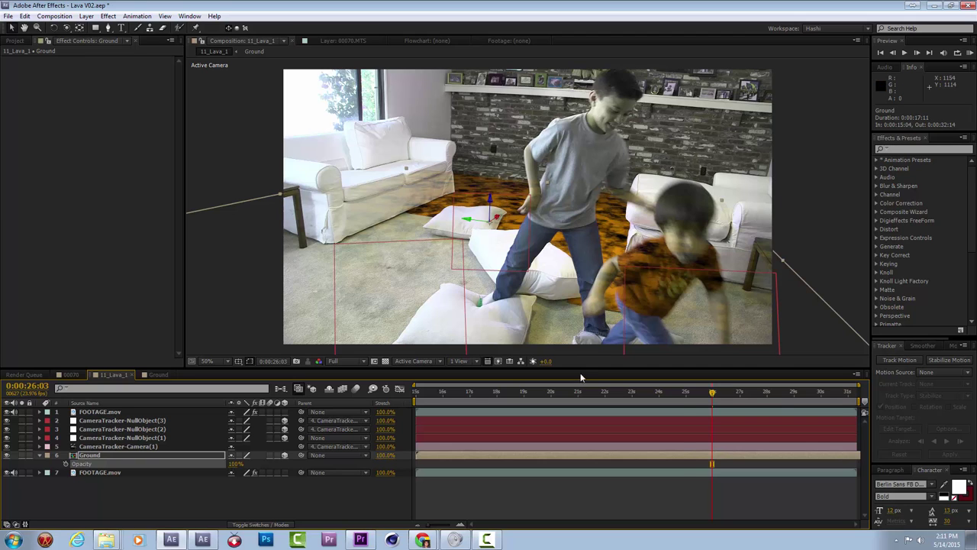
{"action": "left_click_drag", "start_coordinate": [685, 390], "coordinate": [664, 394]}
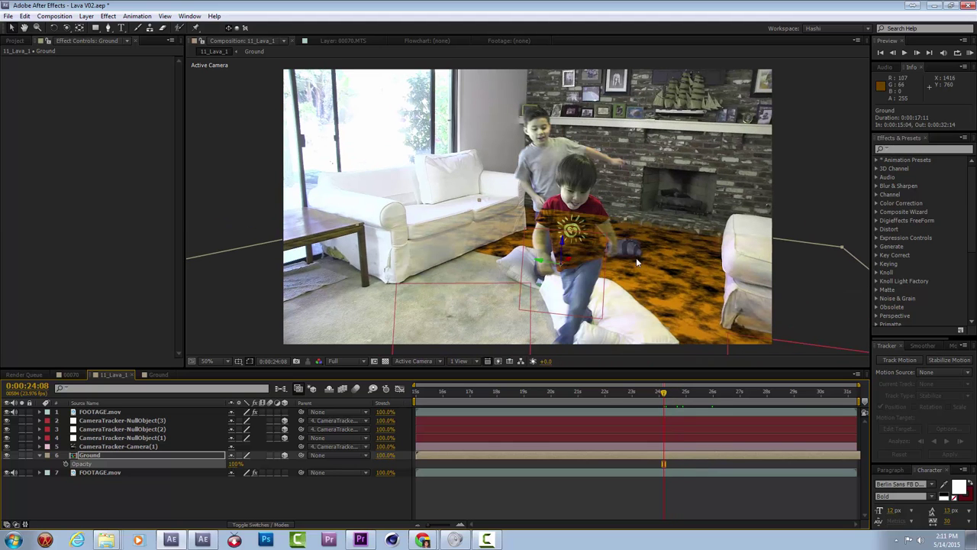
{"action": "left_click_drag", "start_coordinate": [652, 395], "coordinate": [634, 397]}
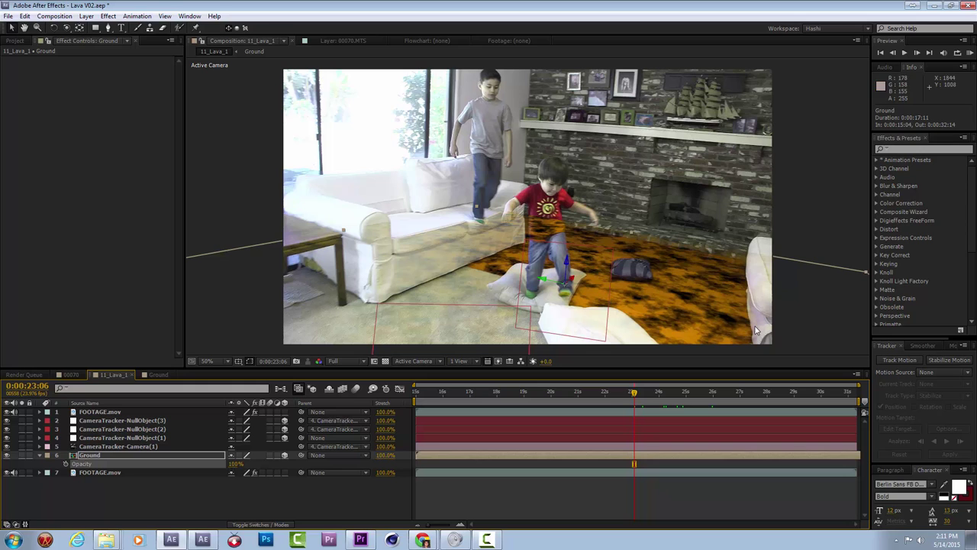
{"action": "mouse_move", "coordinate": [625, 399]}
{"action": "left_mouse_down"}
{"action": "mouse_move", "coordinate": [607, 399]}
{"action": "mouse_move", "coordinate": [618, 397]}
{"action": "left_mouse_up"}
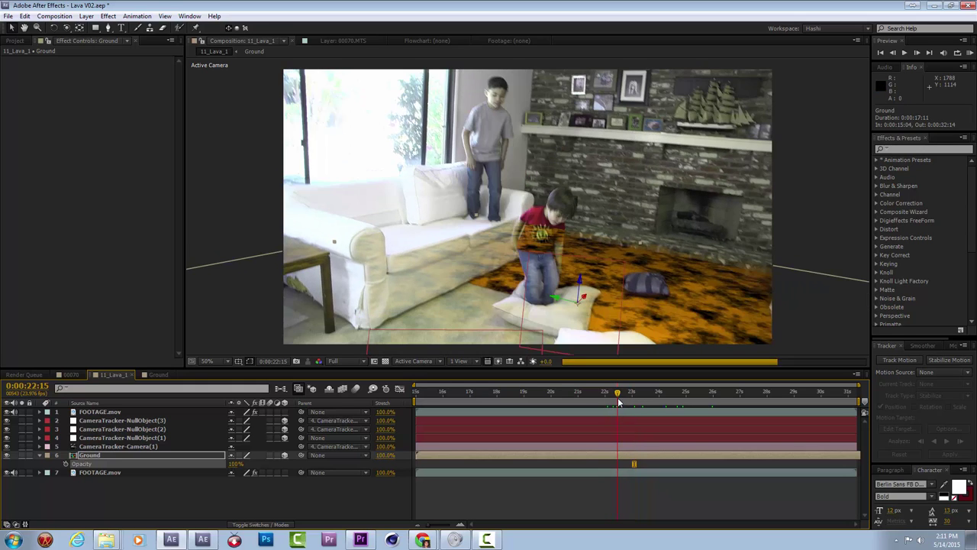
Step: On the topmost FOOTAGE.mov layer, set Keylight's Screen Gain to 146 and Screen Balance to 96
{"action": "left_click", "coordinate": [124, 414]}
{"action": "left_click", "coordinate": [67, 73]}
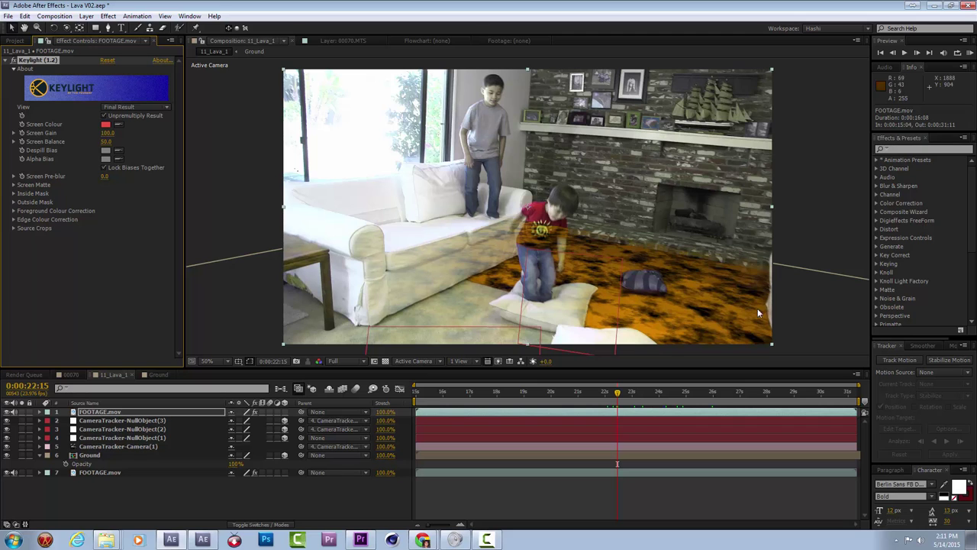
{"action": "left_click", "coordinate": [642, 395]}
{"action": "left_click_drag", "start_coordinate": [643, 397], "coordinate": [651, 395]}
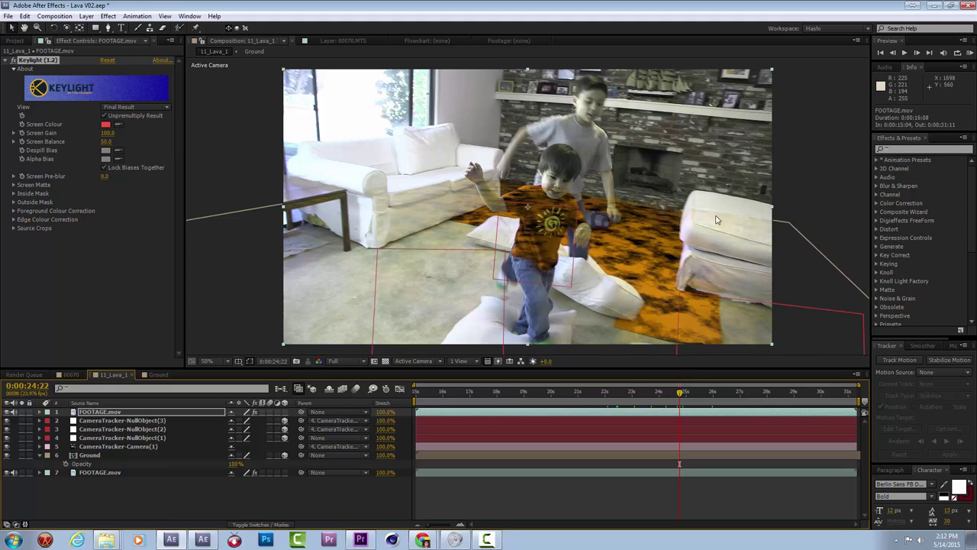
{"action": "mouse_move", "coordinate": [108, 132]}
{"action": "left_mouse_down"}
{"action": "mouse_move", "coordinate": [118, 127]}
{"action": "mouse_move", "coordinate": [119, 139]}
{"action": "left_mouse_up"}
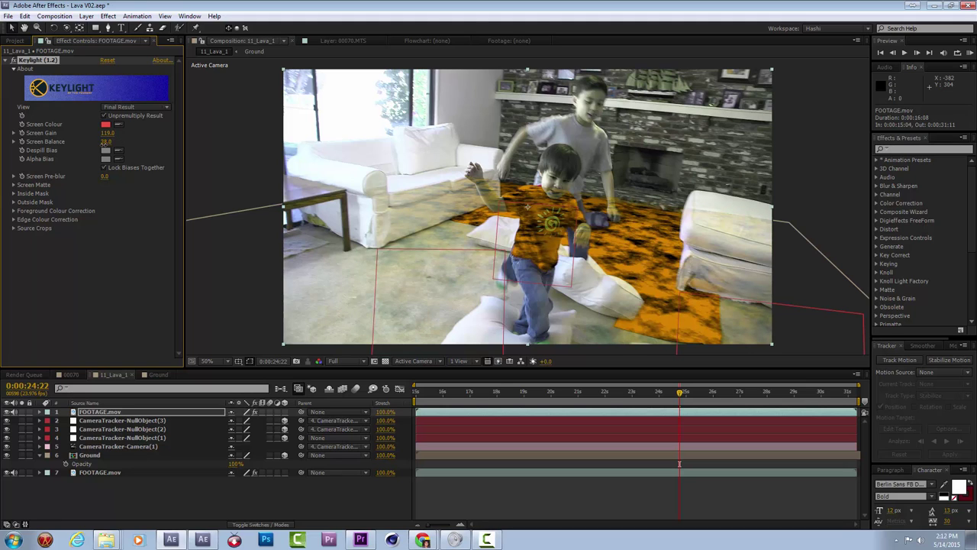
{"action": "left_click_drag", "start_coordinate": [107, 141], "coordinate": [113, 134]}
{"action": "left_click_drag", "start_coordinate": [107, 132], "coordinate": [90, 138]}
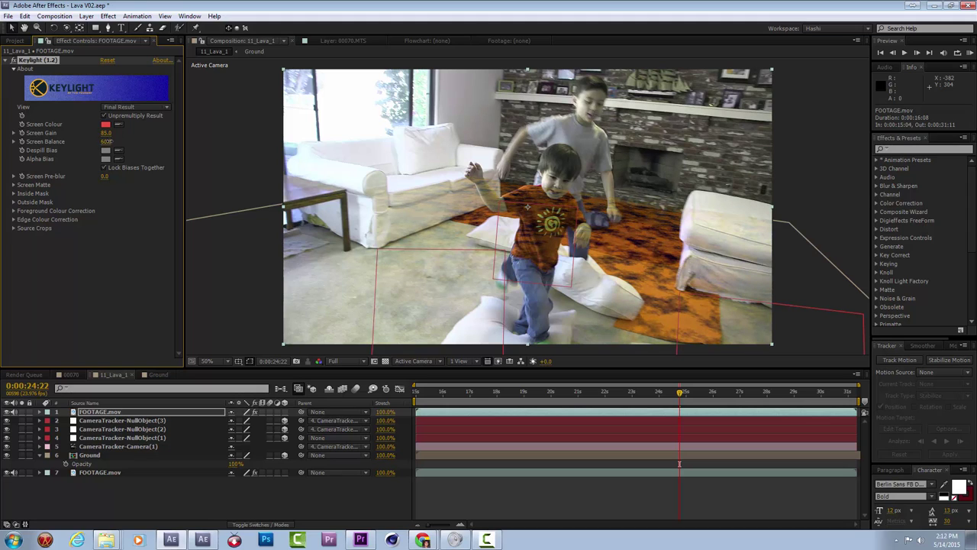
{"action": "left_click_drag", "start_coordinate": [107, 132], "coordinate": [119, 140]}
{"action": "left_click", "coordinate": [704, 394]}
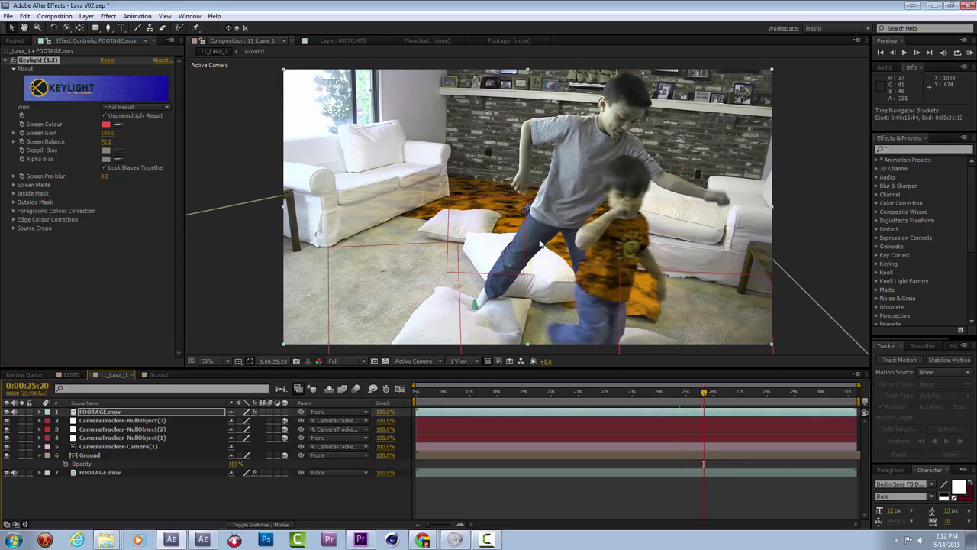
{"action": "scroll", "coordinate": [547, 215], "scroll_direction": "up", "scroll_amount": 2}
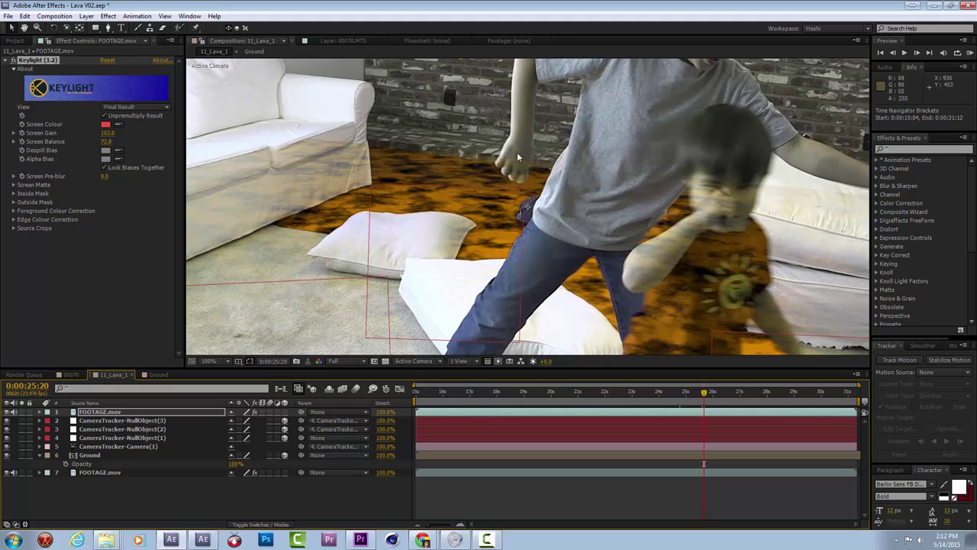
{"action": "left_click_drag", "start_coordinate": [108, 133], "coordinate": [131, 131]}
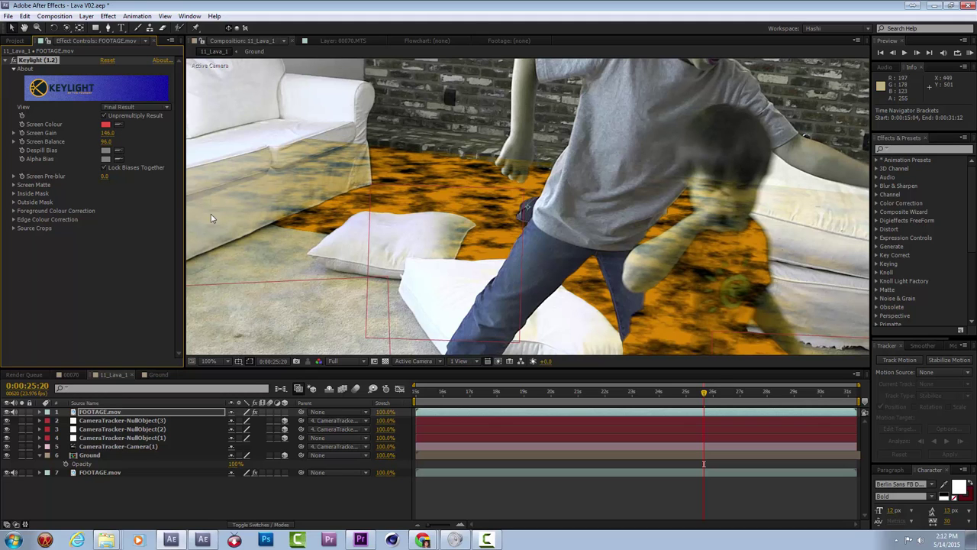
Step: Add Simple Choker to the topmost FOOTAGE.mov layer with Choke Matte set to -1.20
{"action": "right_click", "coordinate": [114, 272]}
{"action": "mouse_move", "coordinate": [165, 320]}
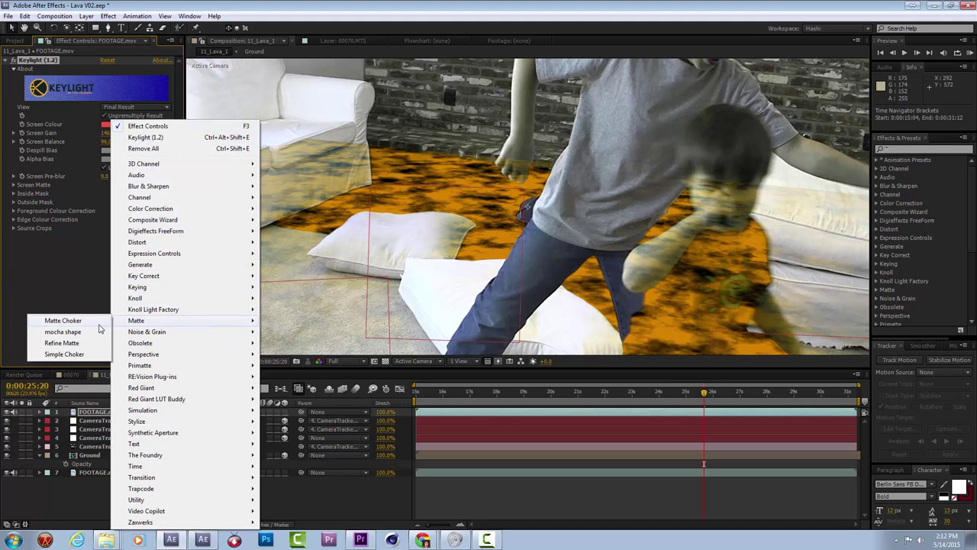
{"action": "left_click", "coordinate": [64, 353]}
{"action": "left_click_drag", "start_coordinate": [106, 255], "coordinate": [105, 256]}
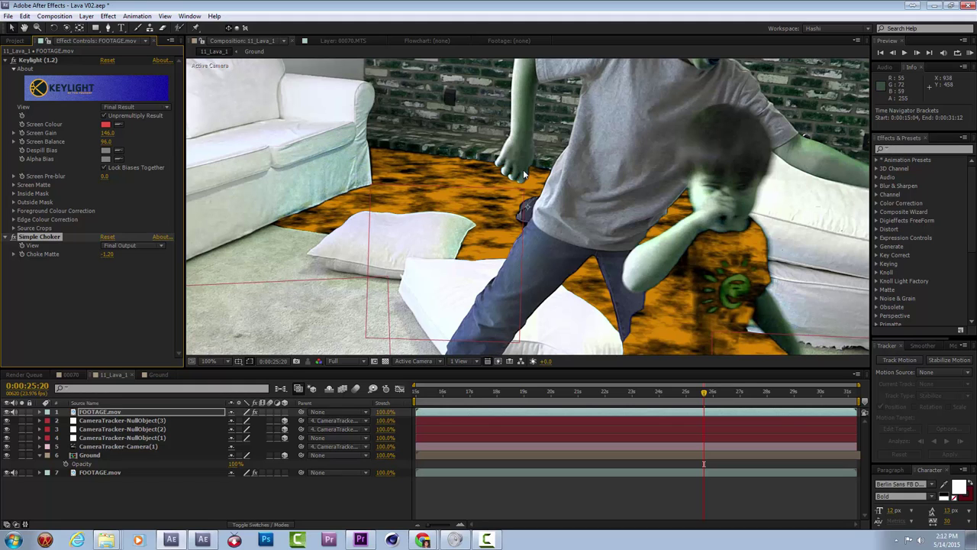
Step: Add Matte Choker below Simple Choker with Gray Level Softness 1 at 34%, and compare the key without Simple Choker
{"action": "right_click", "coordinate": [93, 300]}
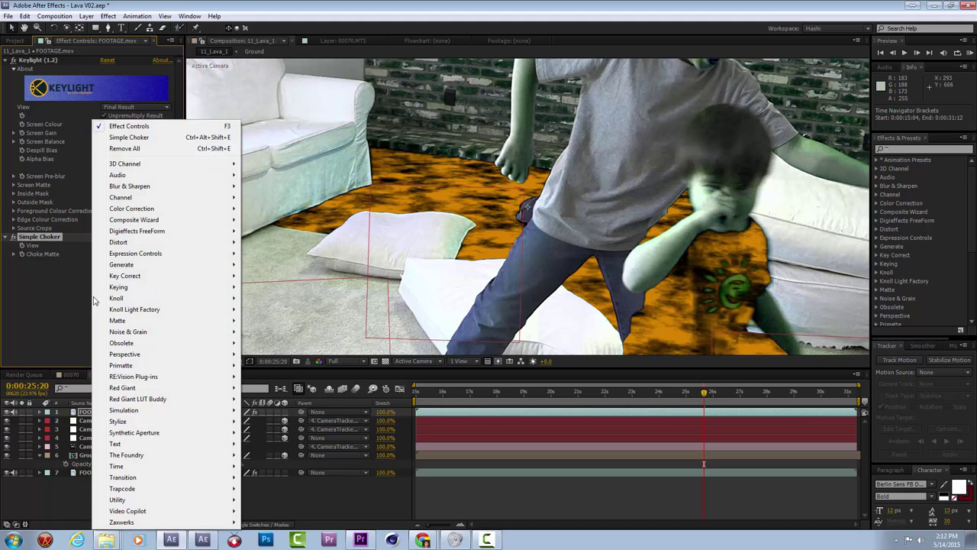
{"action": "mouse_move", "coordinate": [111, 320]}
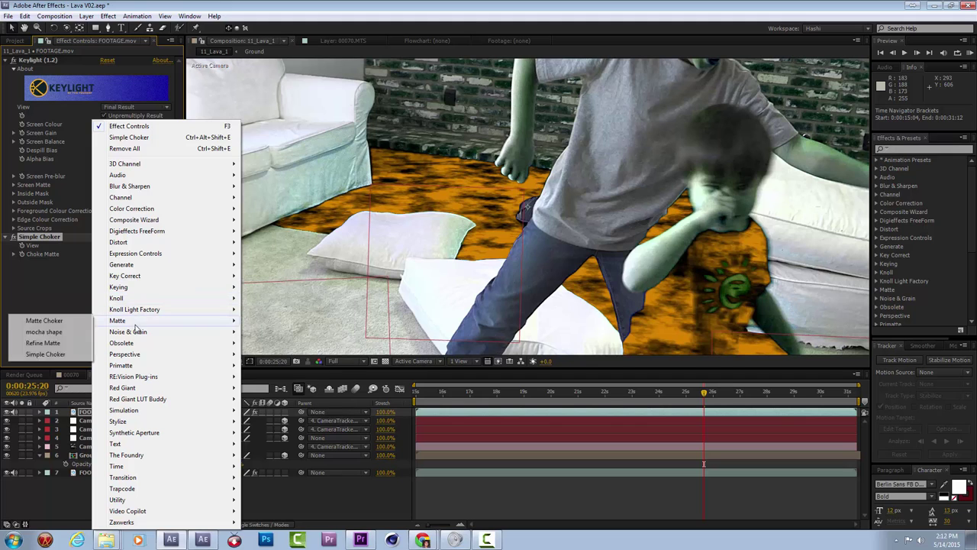
{"action": "left_click", "coordinate": [57, 324]}
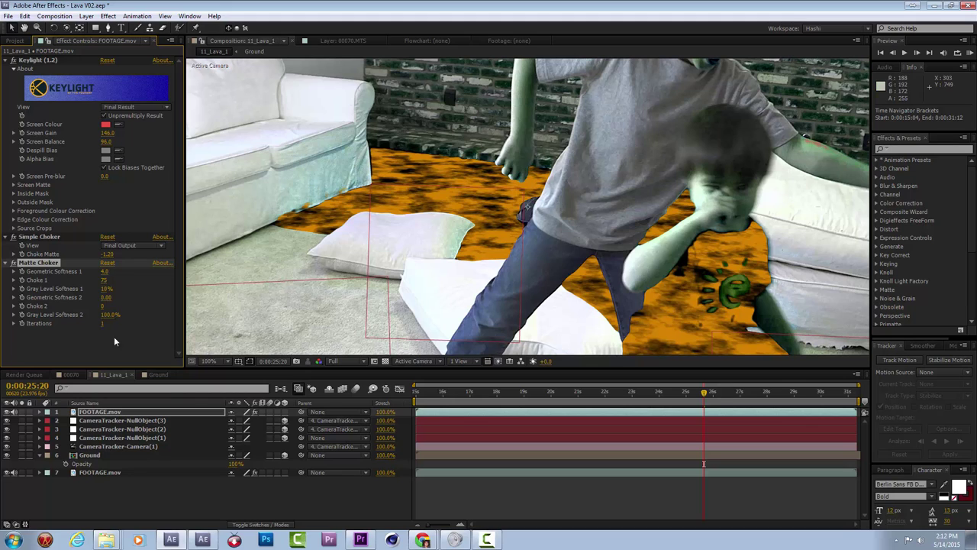
{"action": "left_click_drag", "start_coordinate": [107, 289], "coordinate": [115, 288]}
{"action": "left_click", "coordinate": [15, 236]}
{"action": "left_click", "coordinate": [14, 237]}
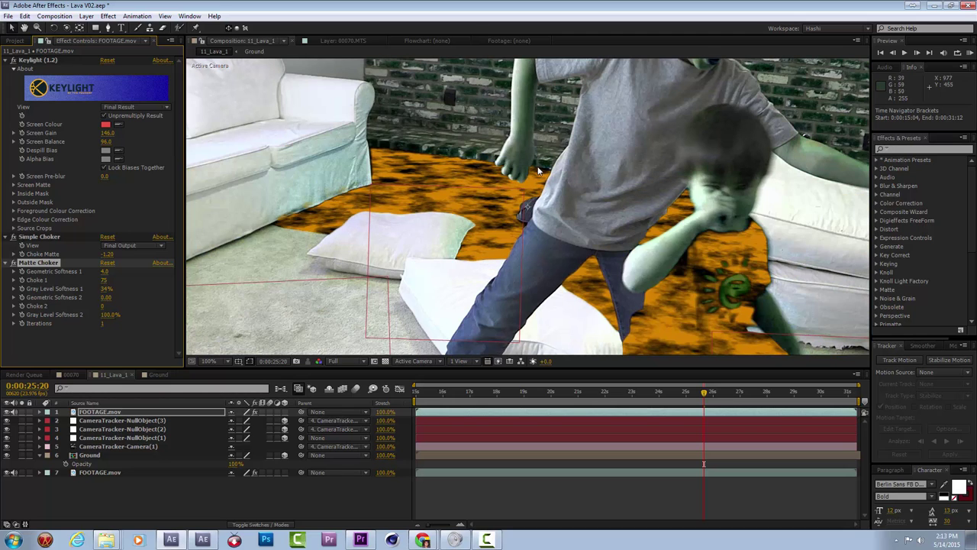
Step: Examine the keyed lava composite between 0:00:23:13 and 0:00:27:12, including around the boys' clothing and the cushions
{"action": "scroll", "coordinate": [539, 171], "scroll_direction": "down", "scroll_amount": 2}
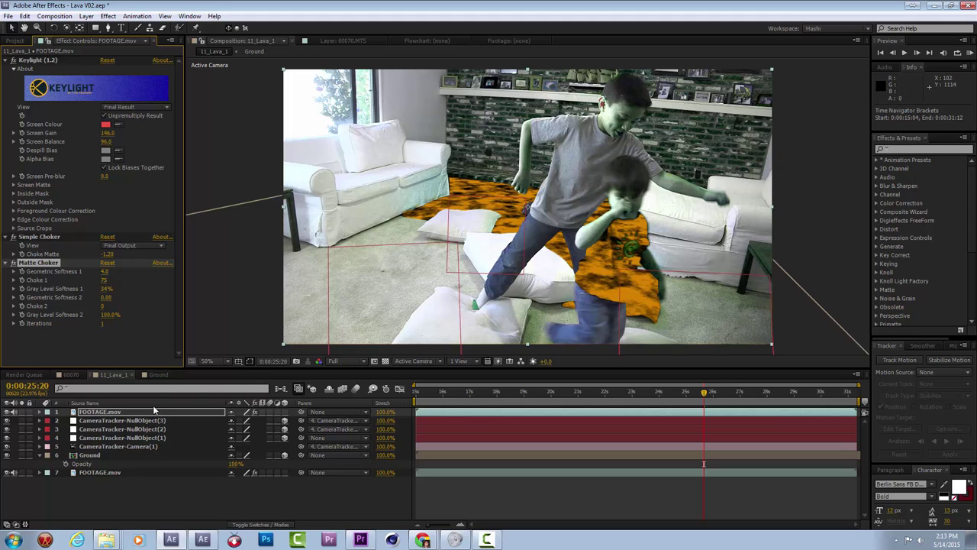
{"action": "left_click", "coordinate": [100, 413]}
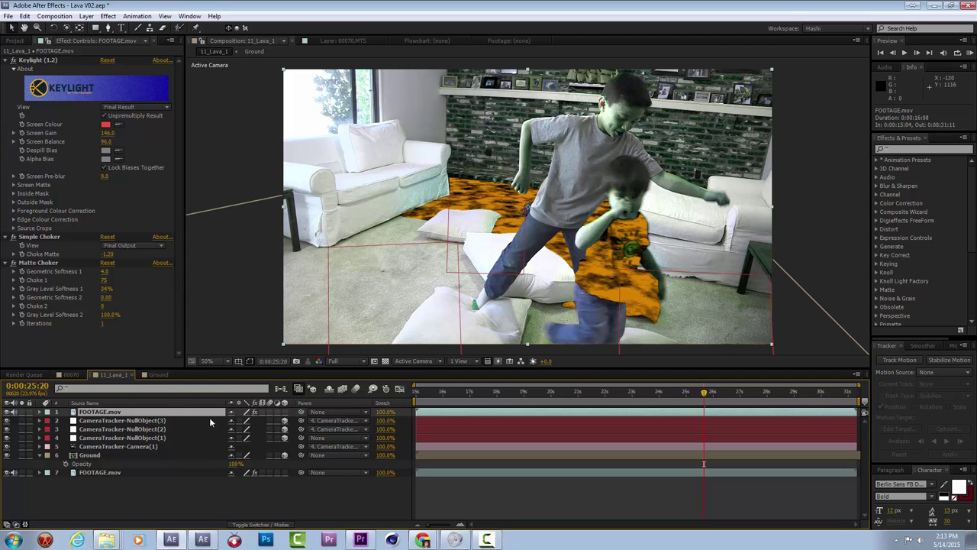
{"action": "mouse_move", "coordinate": [702, 396]}
{"action": "left_mouse_down"}
{"action": "mouse_move", "coordinate": [626, 396]}
{"action": "mouse_move", "coordinate": [684, 393]}
{"action": "left_mouse_up"}
{"action": "key", "text": "space"}
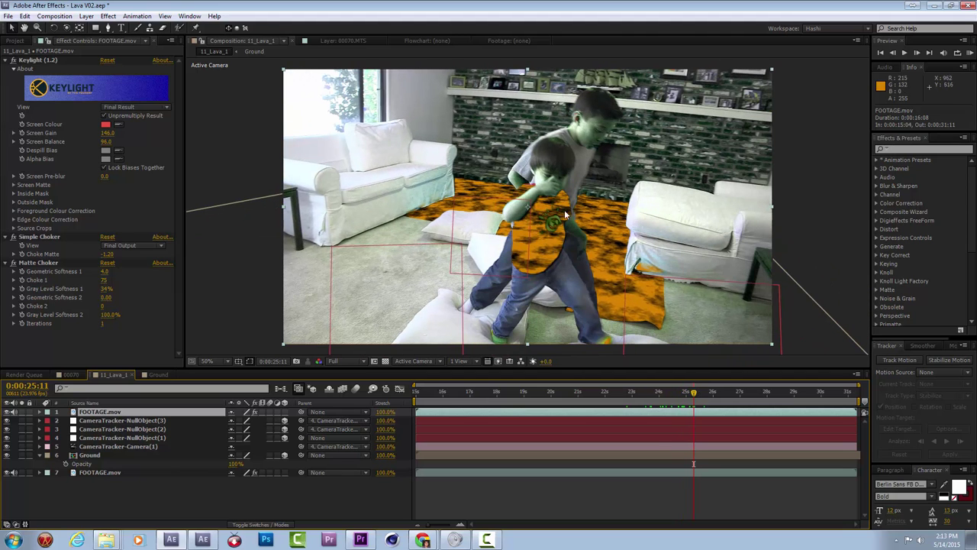
{"action": "left_click_drag", "start_coordinate": [701, 391], "coordinate": [733, 397]}
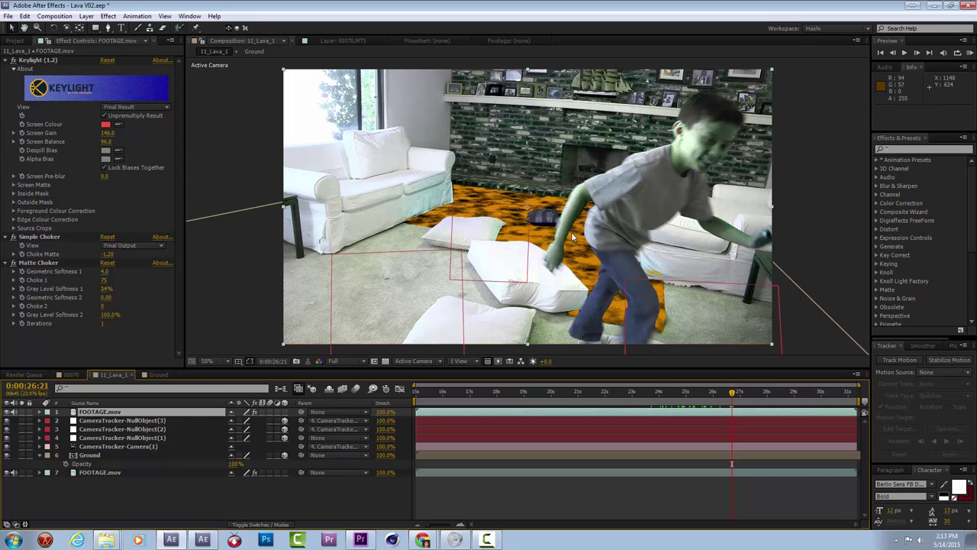
{"action": "left_click", "coordinate": [745, 392]}
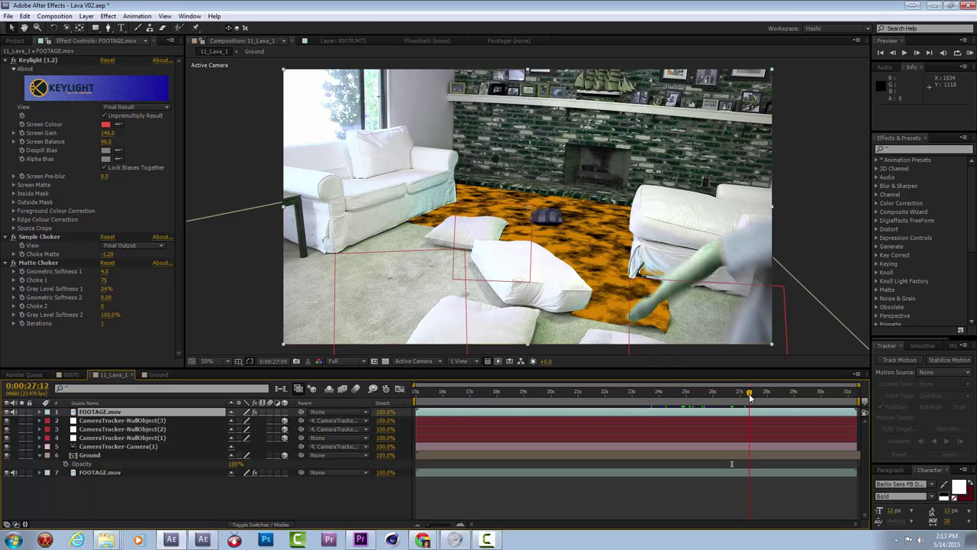
{"action": "left_click", "coordinate": [749, 394]}
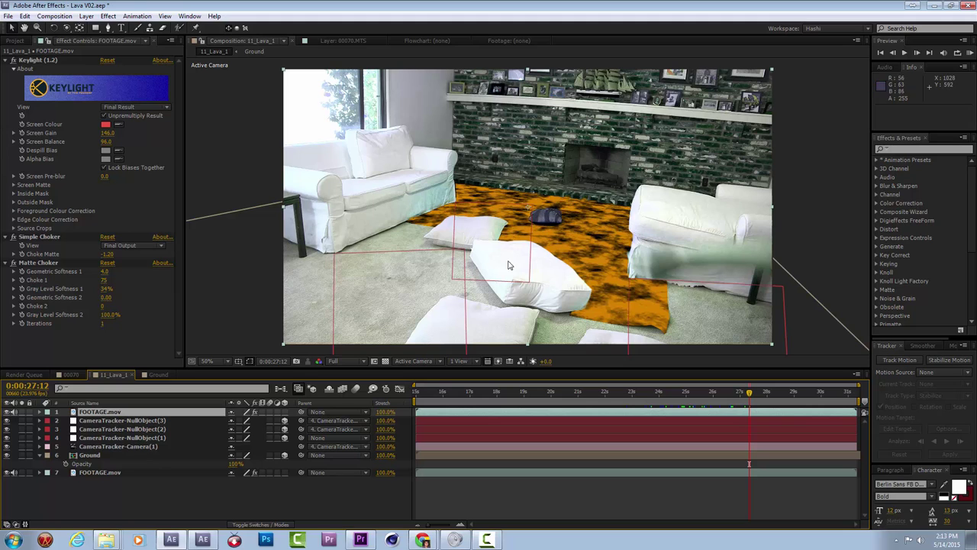
{"action": "left_click", "coordinate": [20, 473]}
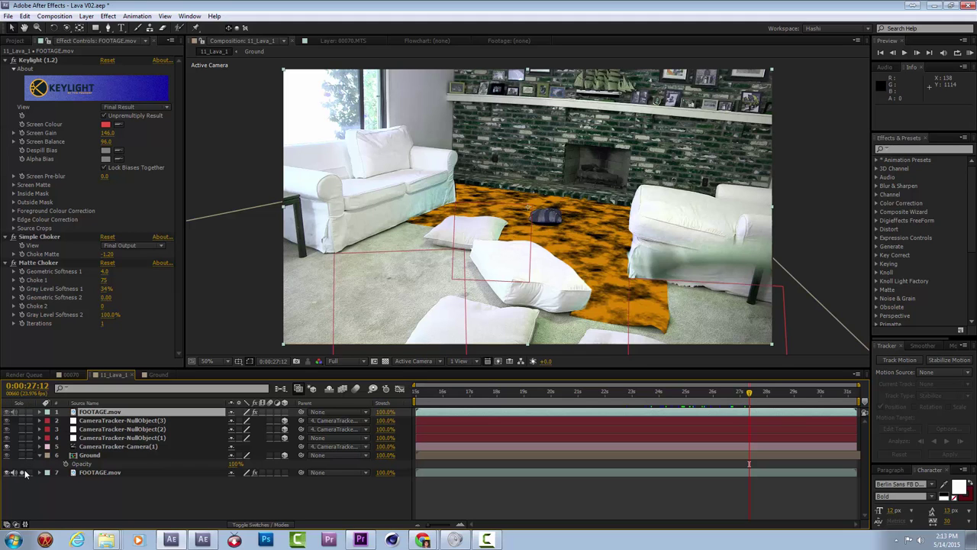
{"action": "left_click", "coordinate": [21, 473]}
{"action": "left_click_drag", "start_coordinate": [709, 397], "coordinate": [643, 391]}
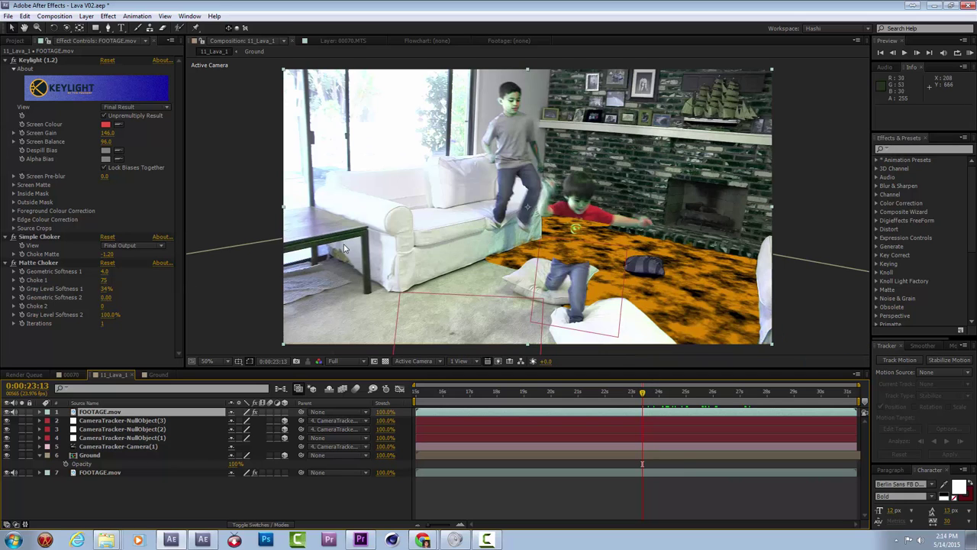
Step: Create a black solid named Floor Puncher in 11_Lava_1, 2000 px wide and 2000 px high
{"action": "left_click", "coordinate": [544, 352]}
{"action": "left_click", "coordinate": [85, 16]}
{"action": "mouse_move", "coordinate": [171, 29]}
{"action": "left_click", "coordinate": [199, 39]}
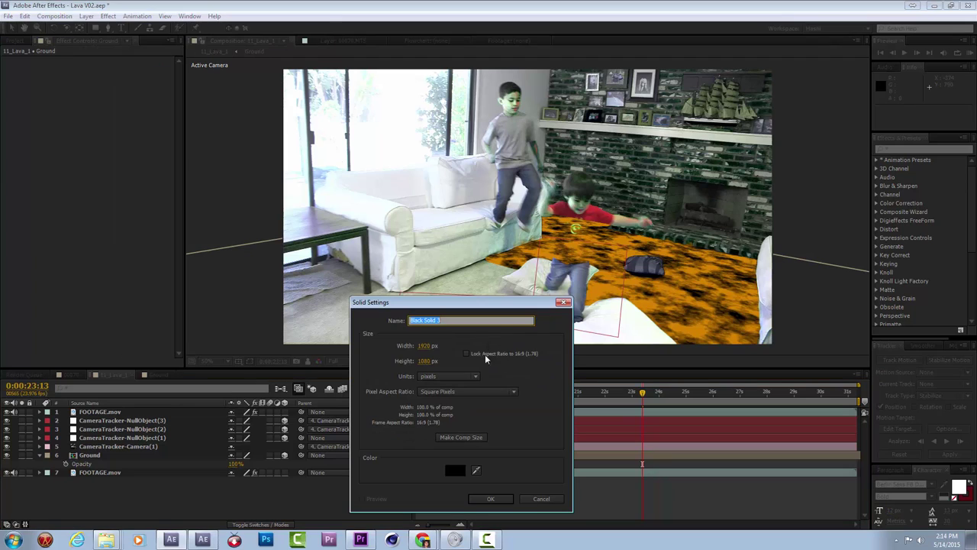
{"action": "key", "text": "Tab"}
{"action": "type", "text": "200"}
{"action": "key", "text": "Tab"}
{"action": "key", "text": "shift+Tab"}
{"action": "type", "text": "2000"}
{"action": "key", "text": "Tab"}
{"action": "type", "text": "2000"}
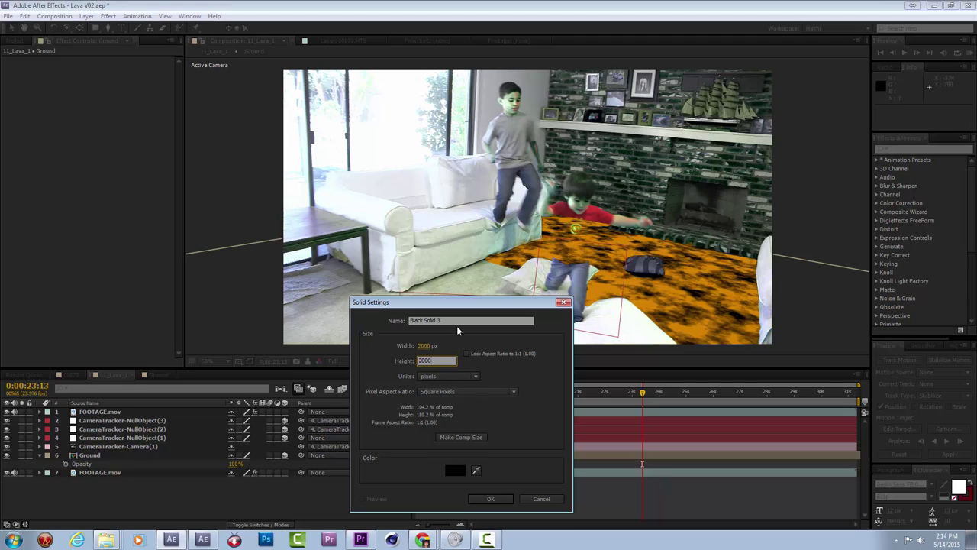
{"action": "left_click", "coordinate": [457, 323]}
{"action": "type", "text": "Floor Puncher"}
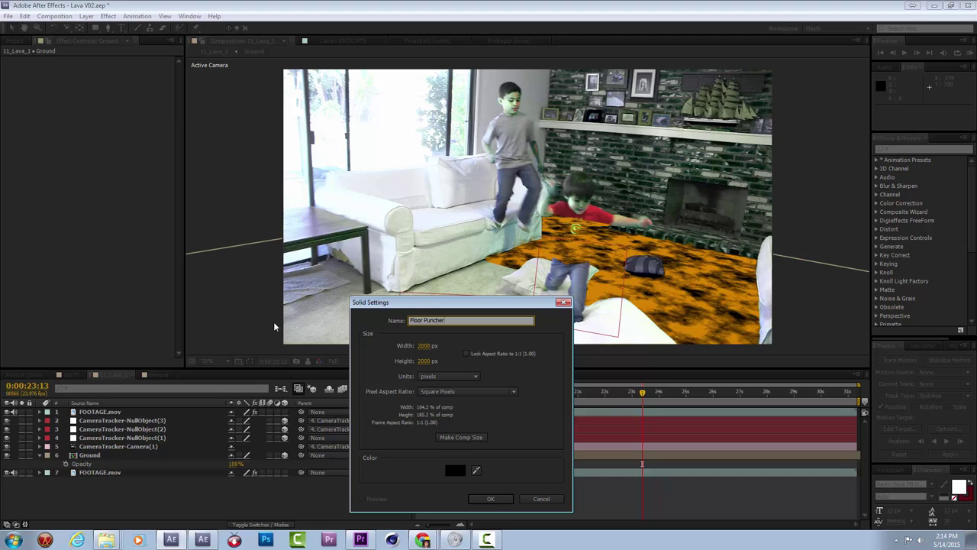
{"action": "key", "text": "Return"}
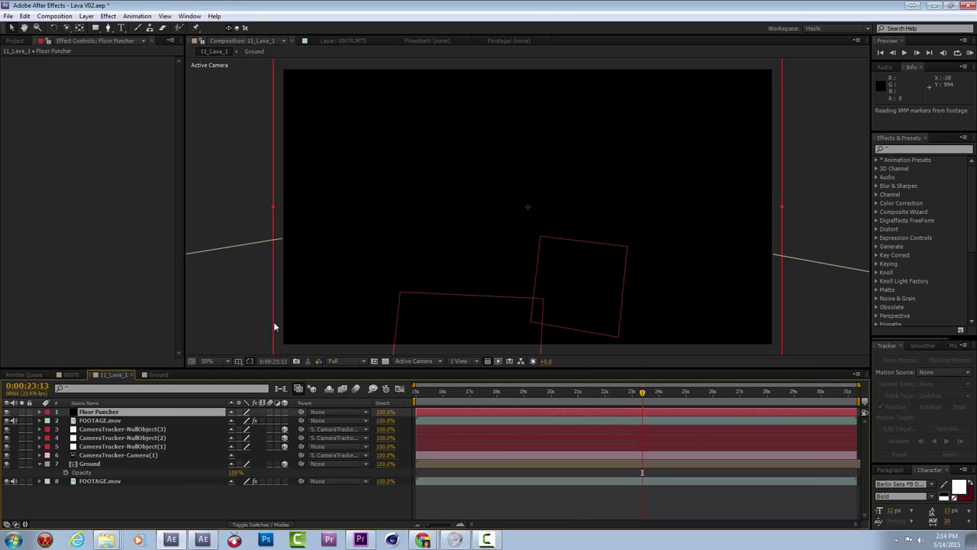
Step: Make the Floor Puncher solid a 3D layer and place it directly above the Ground layer
{"action": "left_click", "coordinate": [284, 411]}
{"action": "left_click_drag", "start_coordinate": [148, 417], "coordinate": [153, 459]}
Step: Show the Ground layer's Position, Scale and Rotation properties together, and select Position, Scale and Orientation
{"action": "left_click", "coordinate": [113, 464]}
{"action": "key", "text": "p"}
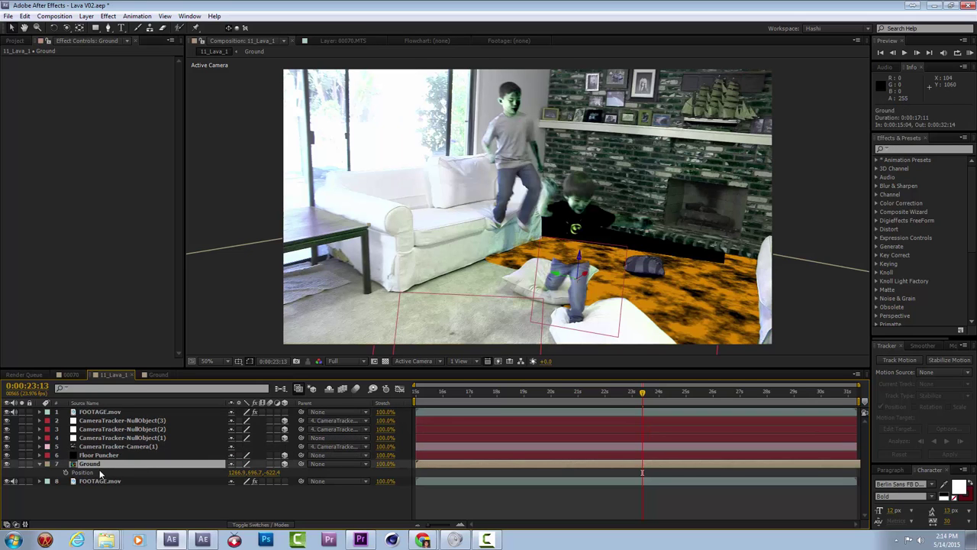
{"action": "key", "text": "shift+s"}
{"action": "key", "text": "shift+r"}
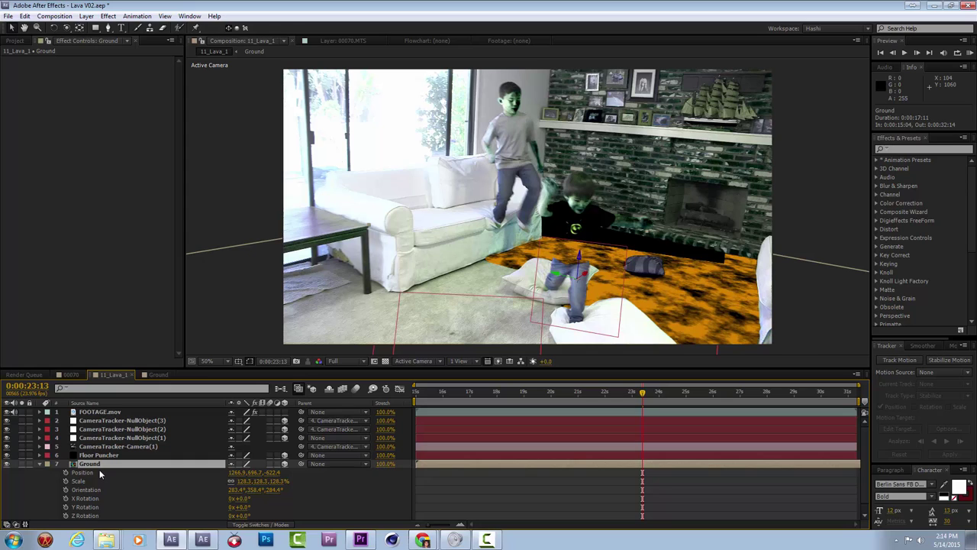
{"action": "scroll", "coordinate": [101, 471], "scroll_direction": "down", "scroll_amount": 1}
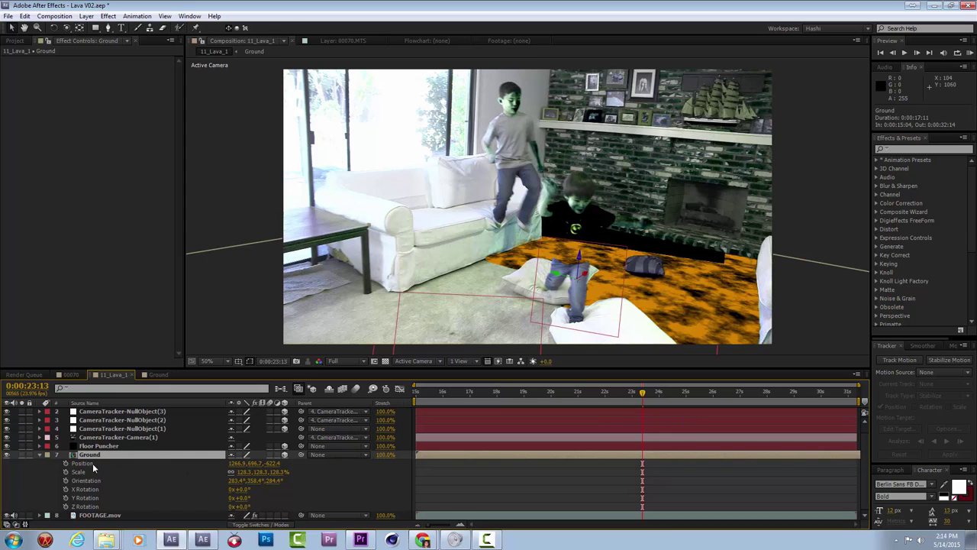
{"action": "left_click", "coordinate": [92, 462]}
{"action": "left_click", "coordinate": [93, 481], "text": "shift"}
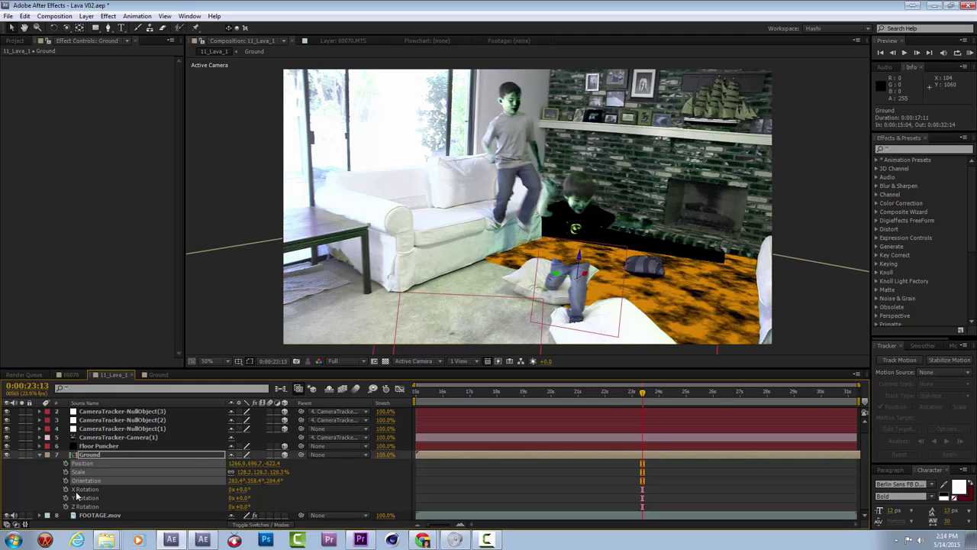
Step: Examine the Position, Scale and Rotation properties of CameraTracker-NullObject(1), and collapse the layer again
{"action": "left_click", "coordinate": [122, 429]}
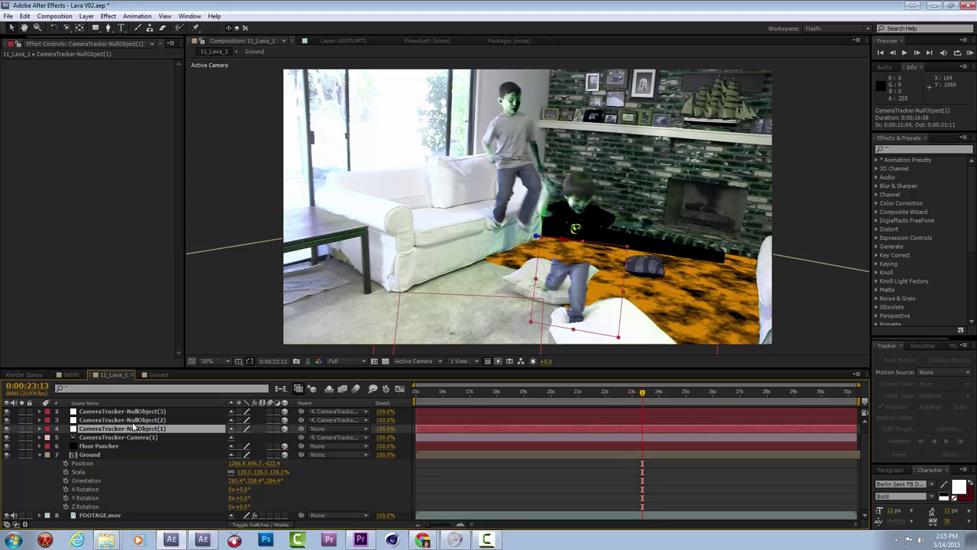
{"action": "key", "text": "p"}
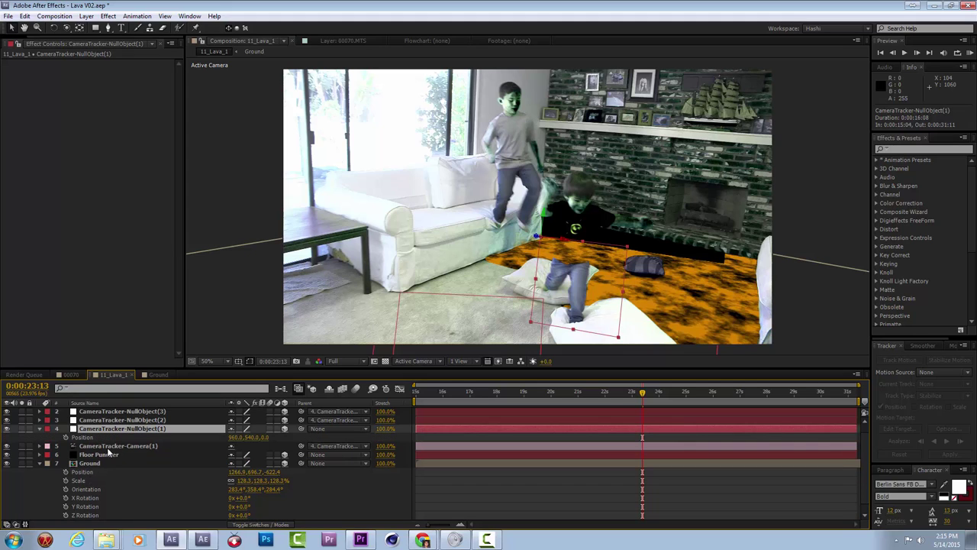
{"action": "key", "text": "r"}
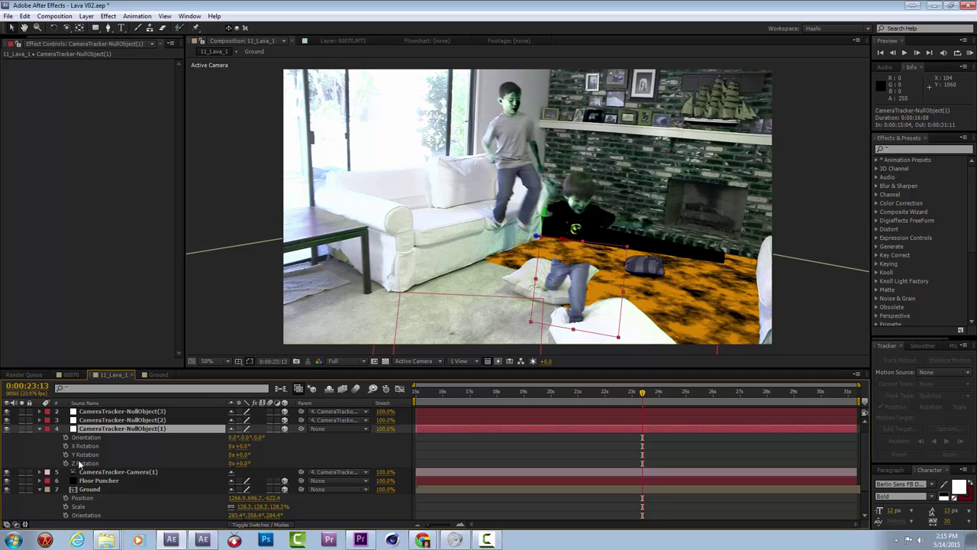
{"action": "key", "text": "s"}
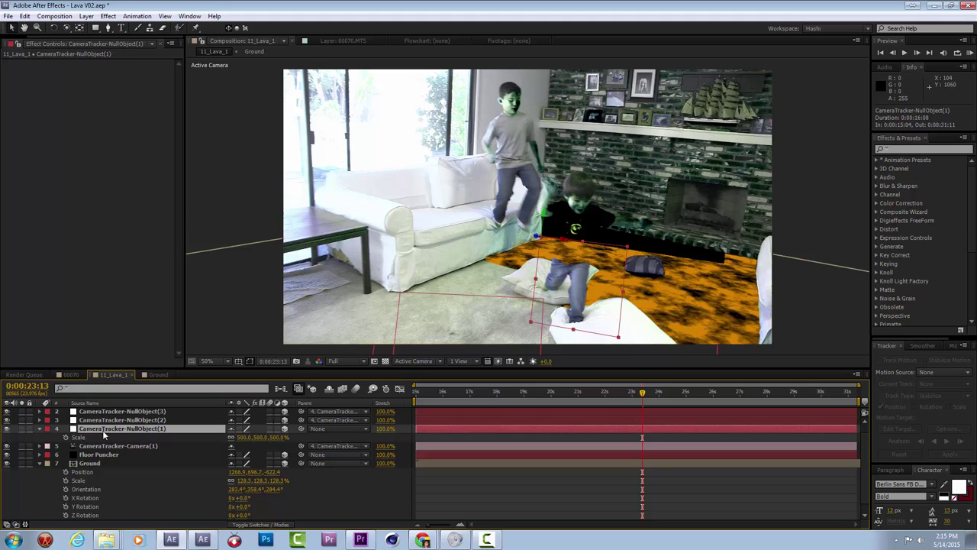
{"action": "key", "text": "shift+r"}
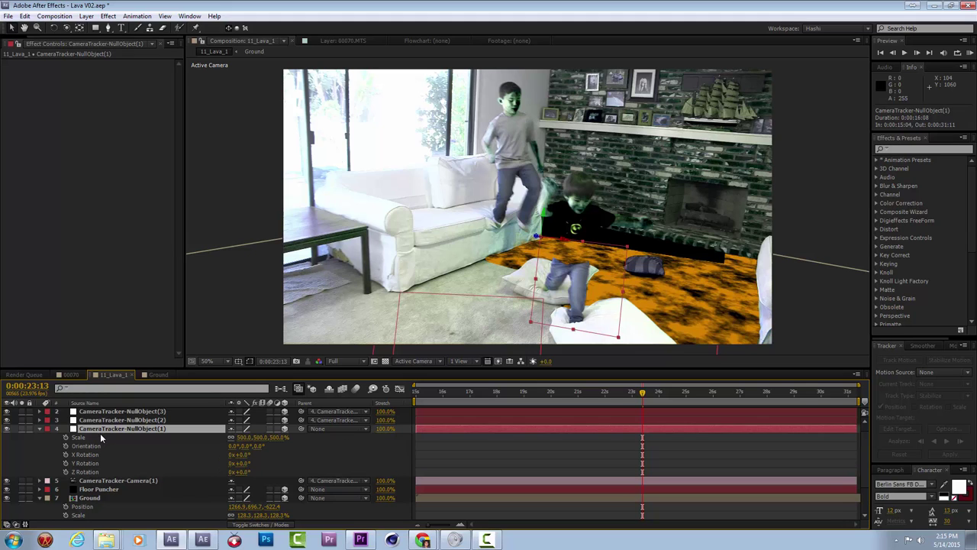
{"action": "key", "text": "shift+p"}
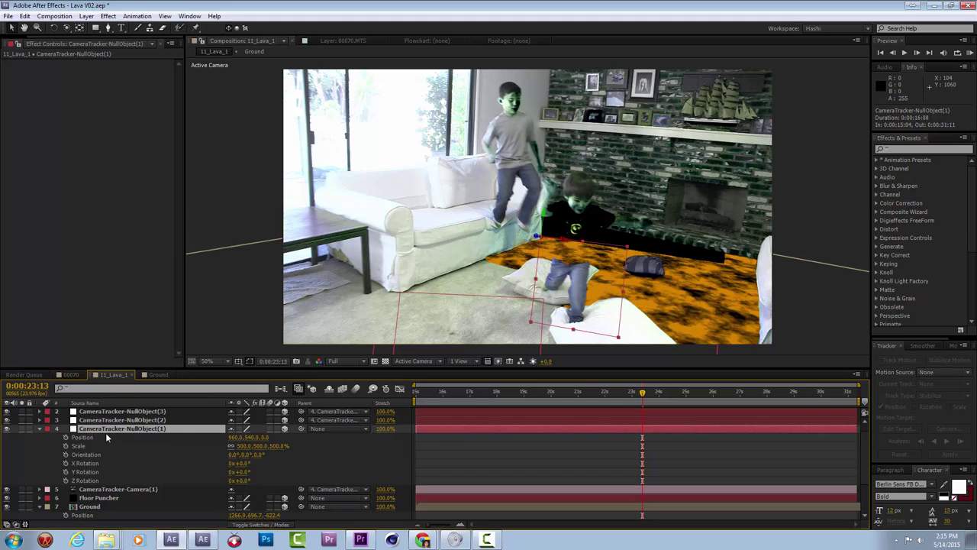
{"action": "left_click", "coordinate": [40, 430]}
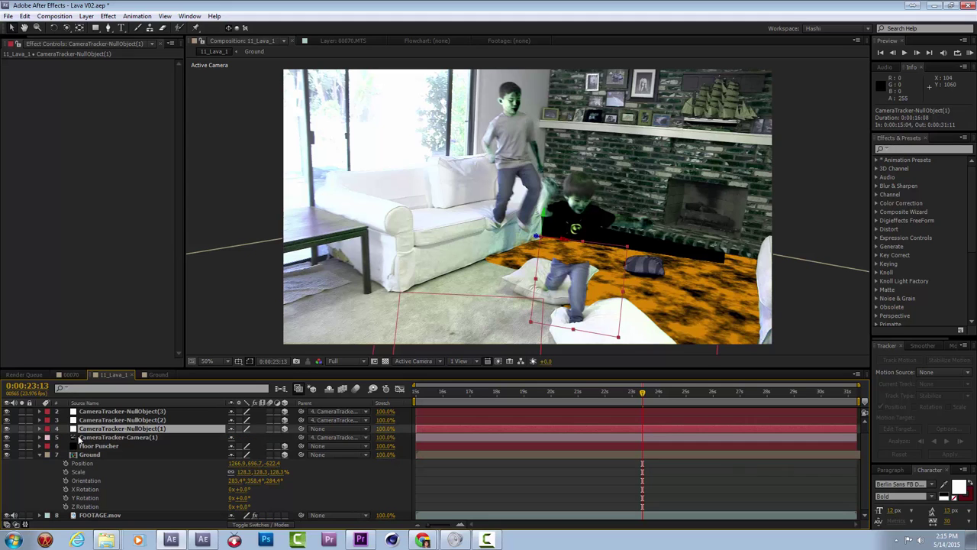
Step: Copy the Ground layer's Position, Scale and Orientation values onto the Floor Puncher layer
{"action": "left_click", "coordinate": [142, 446]}
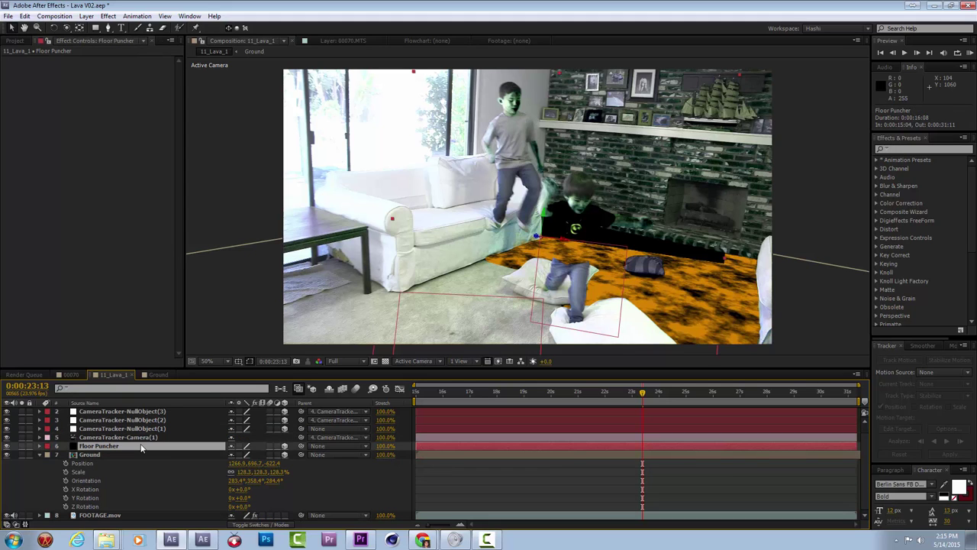
{"action": "left_click", "coordinate": [83, 464]}
{"action": "left_click_drag", "start_coordinate": [88, 475], "coordinate": [90, 481]}
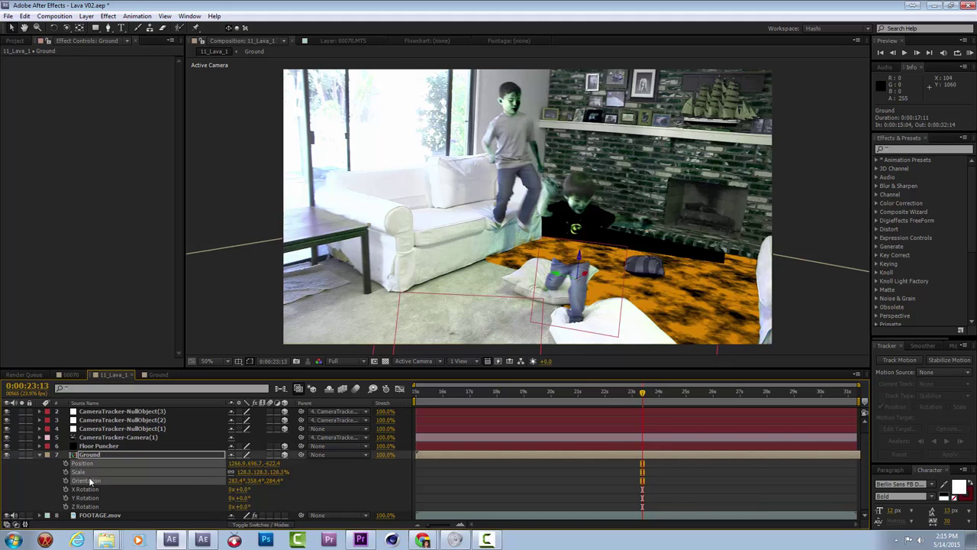
{"action": "left_click", "coordinate": [93, 448]}
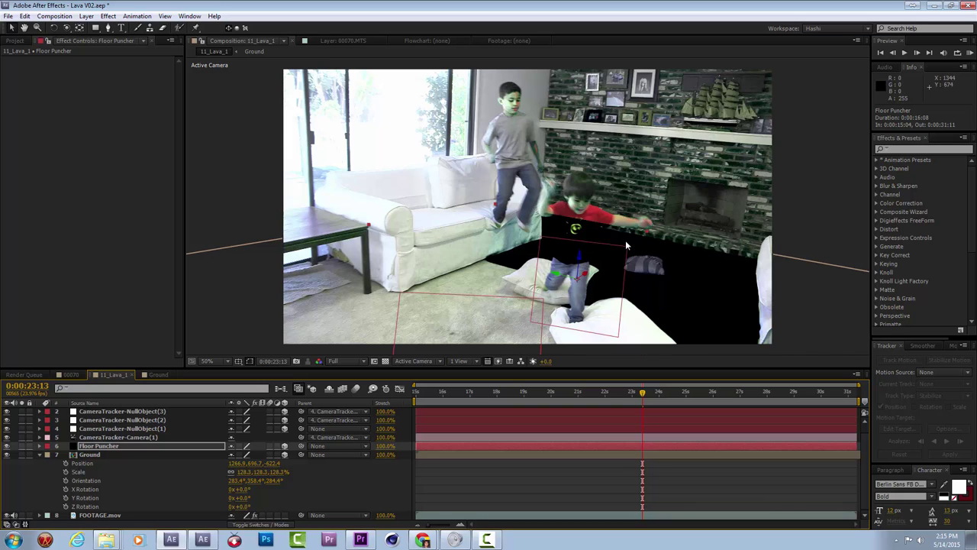
Step: Move the current time to 0:00:28:10, where the boys no longer cover the cushions
{"action": "key", "text": "comma"}
{"action": "key", "text": "comma"}
{"action": "key", "text": "period"}
{"action": "left_click", "coordinate": [686, 392]}
{"action": "left_click", "coordinate": [741, 392]}
{"action": "left_click", "coordinate": [768, 391]}
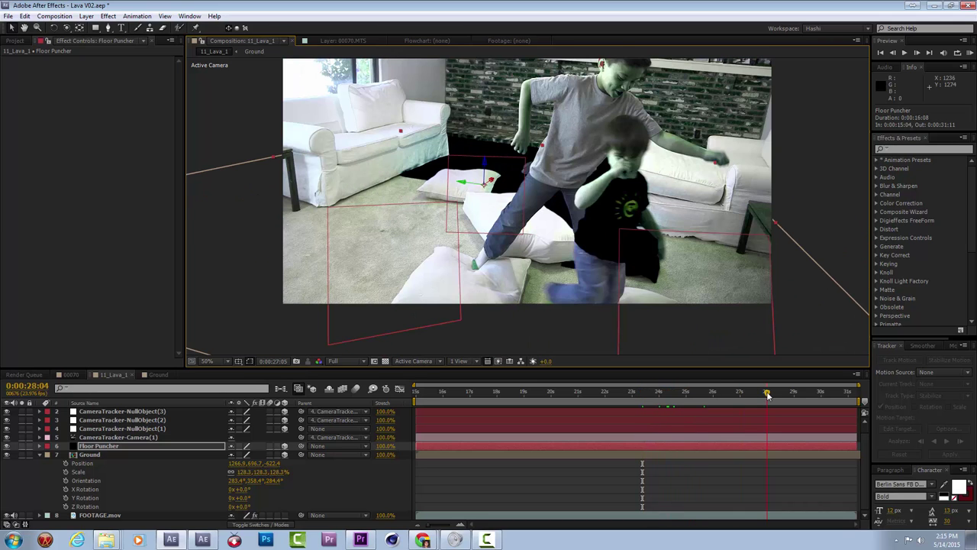
{"action": "left_click", "coordinate": [773, 391]}
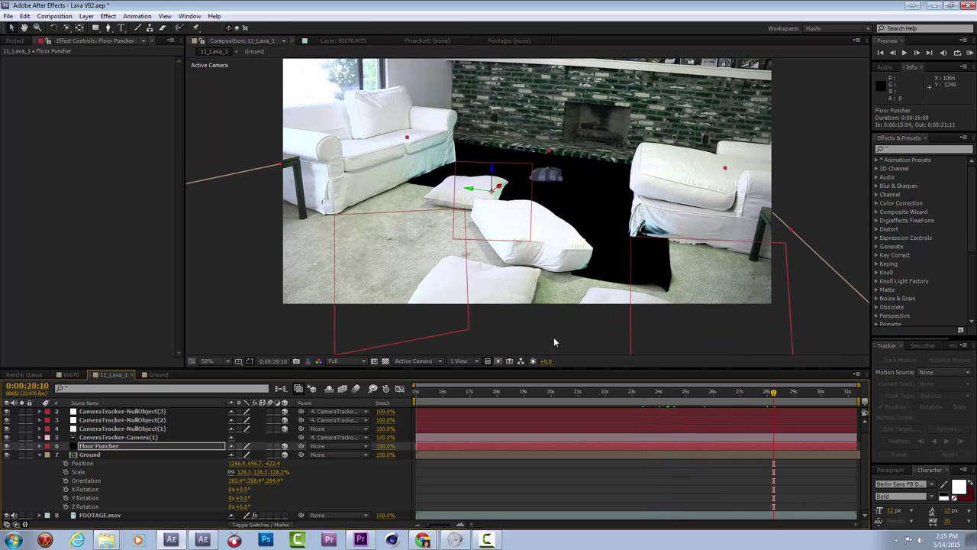
Step: Draw a closed Pen mask on the Floor Puncher layer around the foreground cushion cut off by the frame's lower edge
{"action": "left_click", "coordinate": [109, 28]}
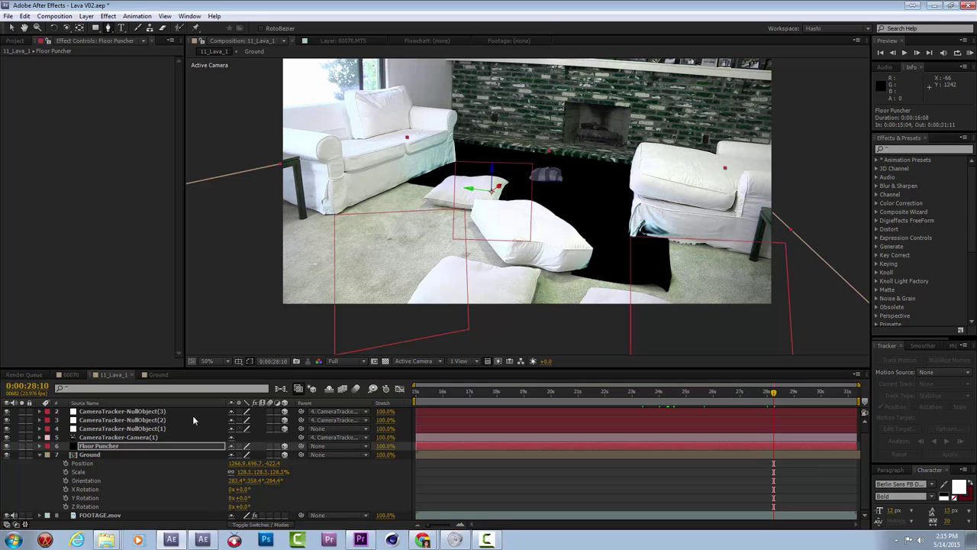
{"action": "key", "text": "period"}
{"action": "left_click_drag", "start_coordinate": [417, 312], "coordinate": [541, 184]}
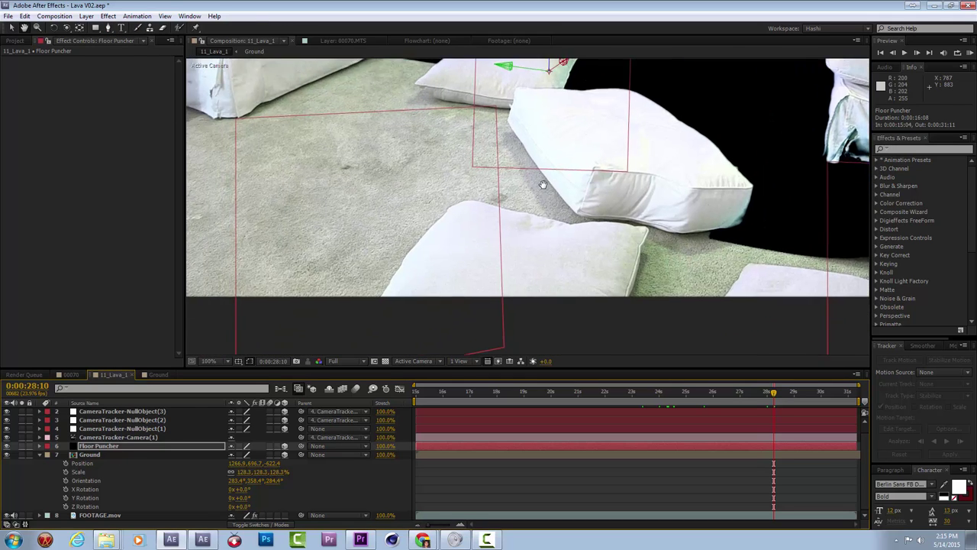
{"action": "left_click_drag", "start_coordinate": [392, 285], "coordinate": [404, 275]}
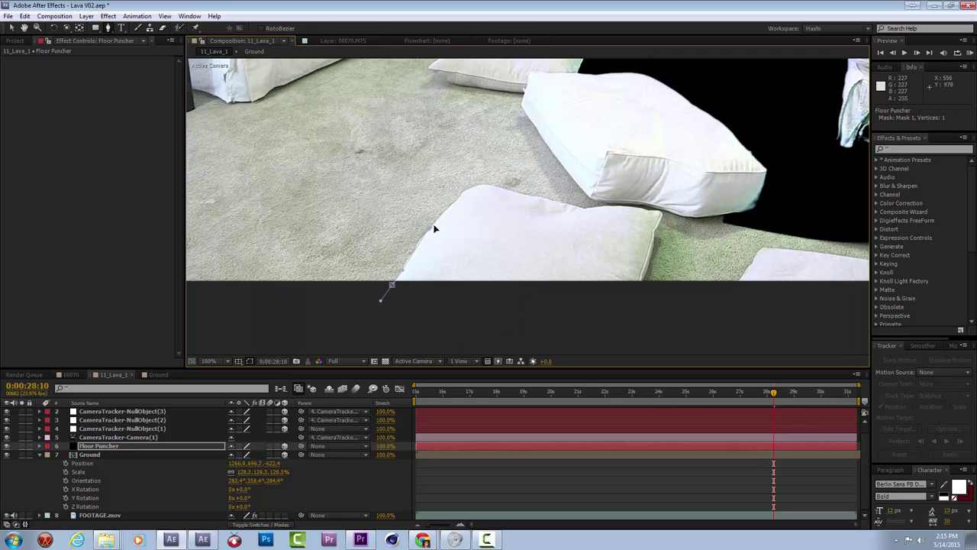
{"action": "left_click", "coordinate": [457, 203]}
{"action": "left_click", "coordinate": [483, 187]}
{"action": "left_click", "coordinate": [510, 191]}
{"action": "left_click", "coordinate": [597, 212]}
{"action": "key", "text": "ctrl+z"}
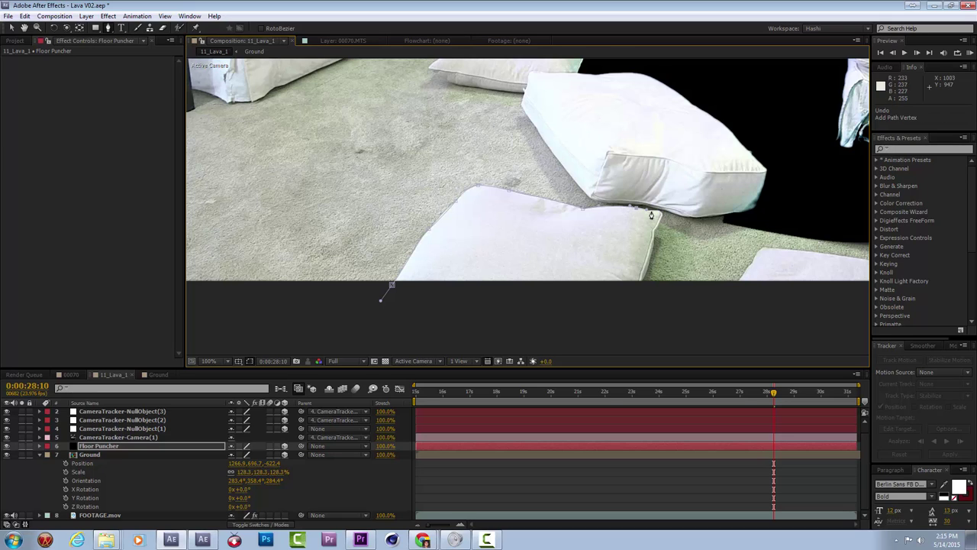
{"action": "left_click", "coordinate": [665, 213]}
{"action": "left_click", "coordinate": [654, 247]}
{"action": "left_click", "coordinate": [640, 290]}
{"action": "left_click", "coordinate": [391, 286]}
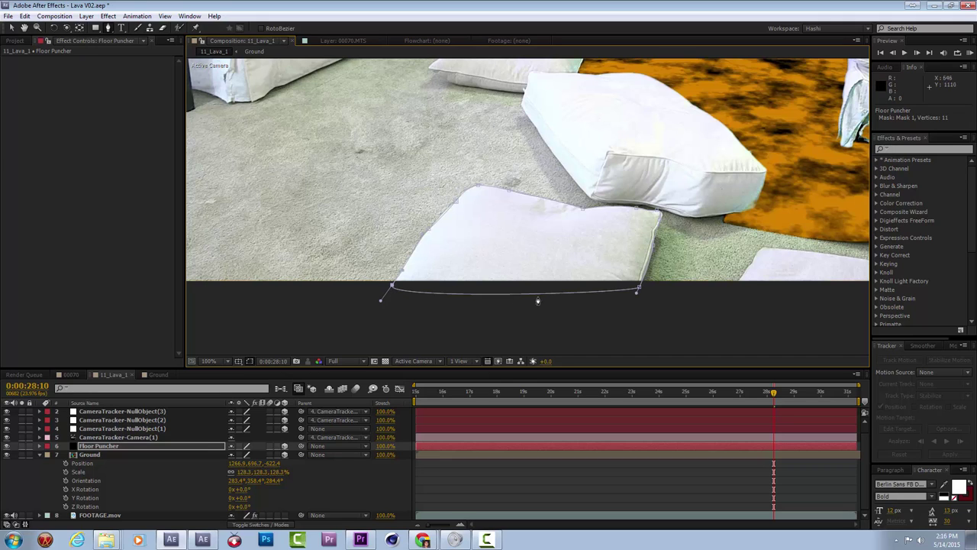
Step: Hide the keyed FOOTAGE.mov copy and the Ground layer, and collapse Ground's properties
{"action": "key", "text": "comma"}
{"action": "left_click", "coordinate": [99, 446]}
{"action": "scroll", "coordinate": [53, 420], "scroll_direction": "up", "scroll_amount": 1}
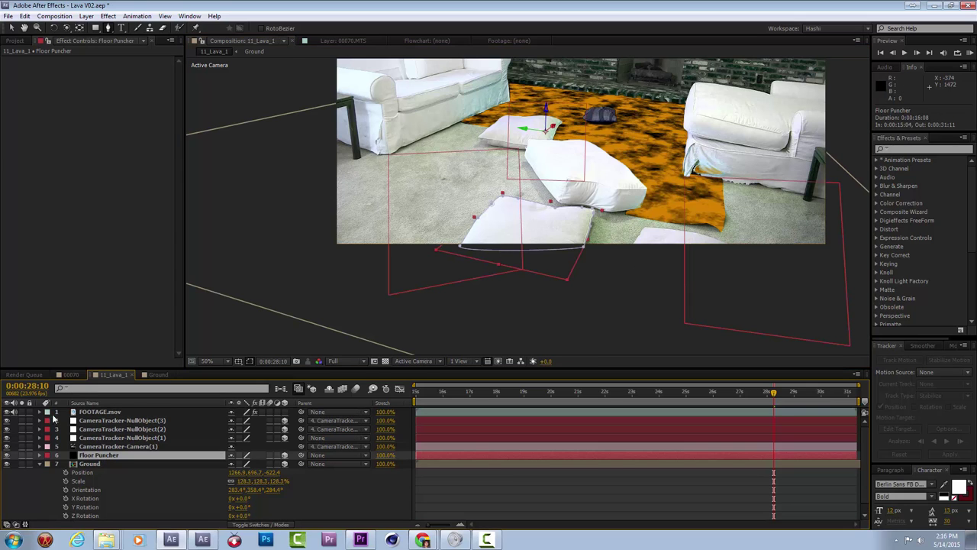
{"action": "left_click", "coordinate": [8, 412]}
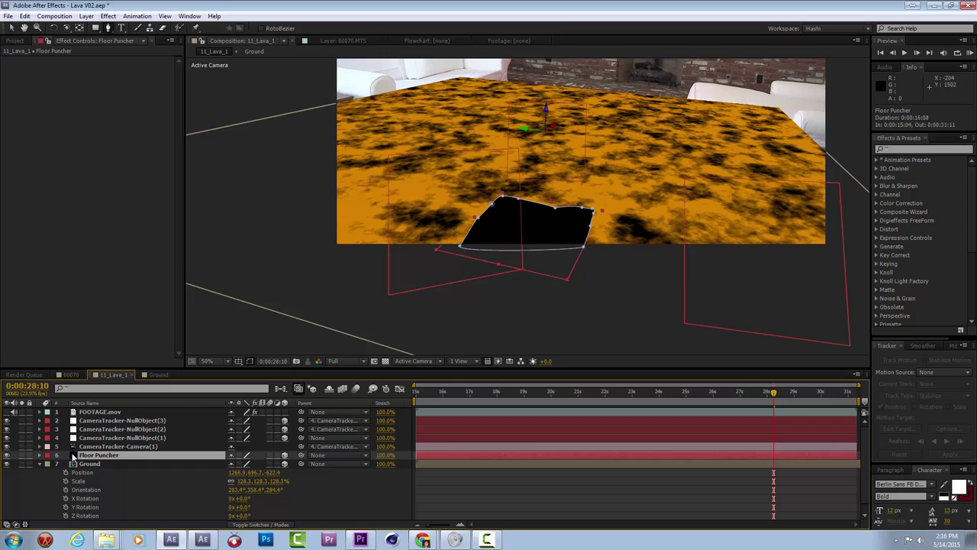
{"action": "mouse_move", "coordinate": [83, 459]}
{"action": "left_mouse_down"}
{"action": "mouse_move", "coordinate": [87, 425]}
{"action": "mouse_move", "coordinate": [107, 415]}
{"action": "mouse_move", "coordinate": [91, 412]}
{"action": "mouse_move", "coordinate": [100, 440]}
{"action": "mouse_move", "coordinate": [83, 458]}
{"action": "left_mouse_up"}
{"action": "left_click", "coordinate": [40, 463]}
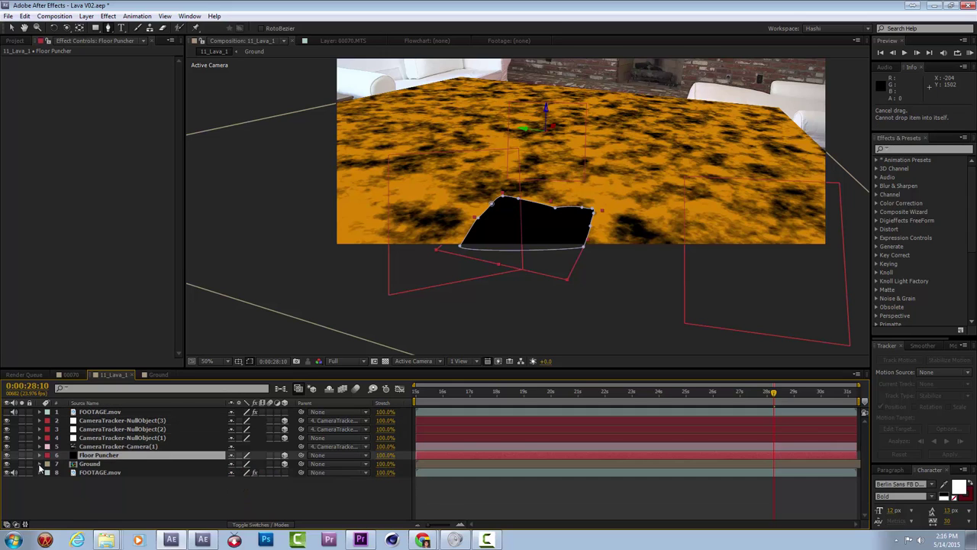
{"action": "left_click", "coordinate": [8, 464]}
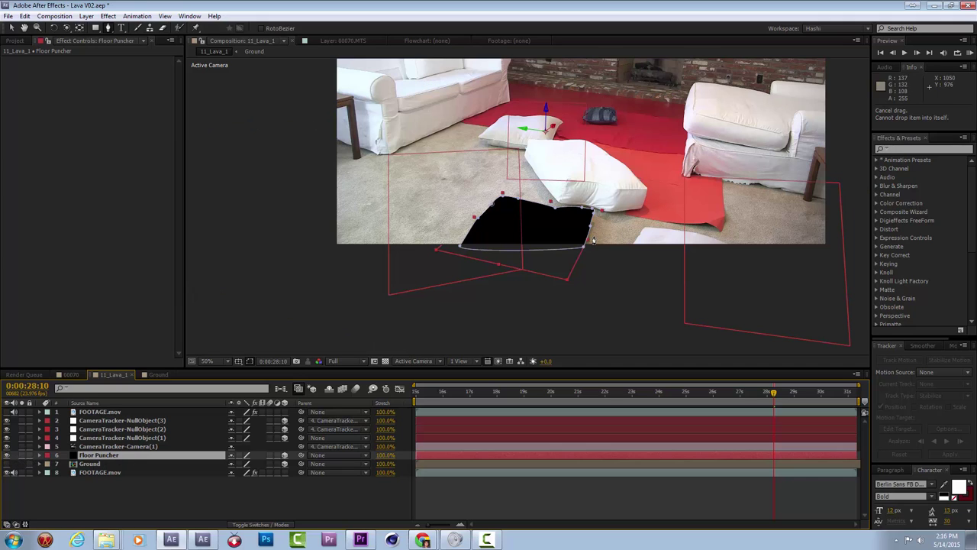
Step: Start animating the Floor Puncher's Mask Path with a keyframe at 0:00:27:15
{"action": "left_click", "coordinate": [122, 472]}
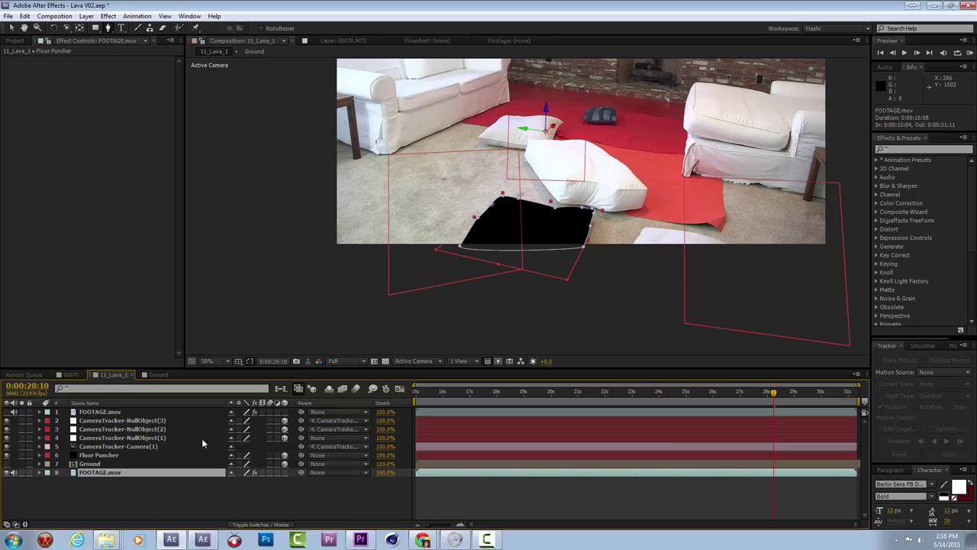
{"action": "left_click", "coordinate": [122, 455]}
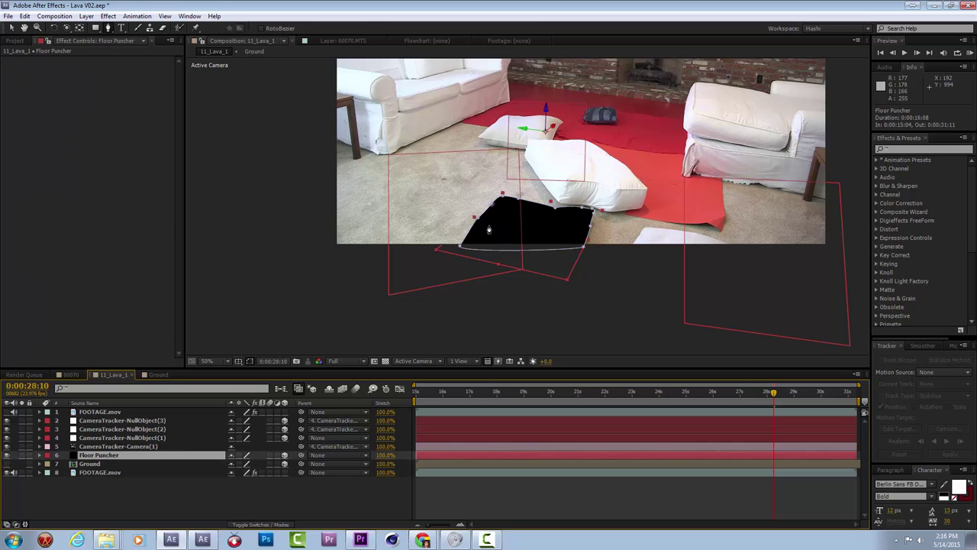
{"action": "left_click", "coordinate": [774, 395]}
{"action": "left_click_drag", "start_coordinate": [774, 396], "coordinate": [740, 397]}
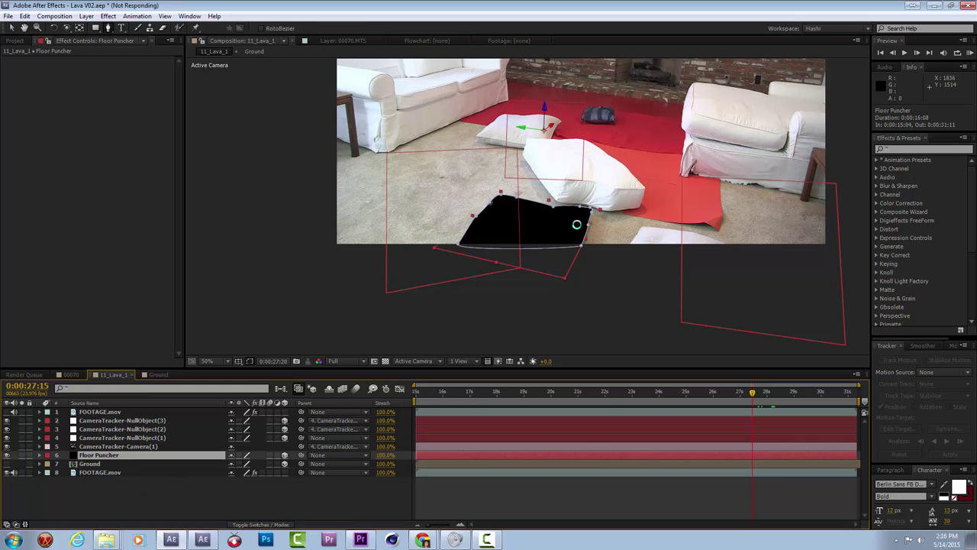
{"action": "left_click", "coordinate": [111, 455]}
{"action": "left_click", "coordinate": [77, 473]}
{"action": "scroll", "coordinate": [547, 219], "scroll_direction": "up", "scroll_amount": 2}
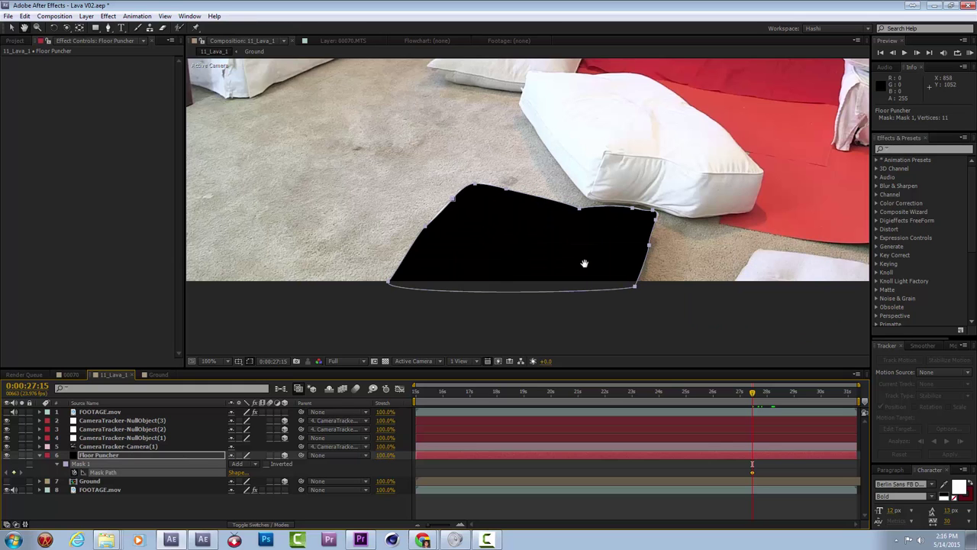
Step: Set the Floor Puncher layer's opacity to 65% and show its Mask Path again
{"action": "key", "text": "t"}
{"action": "left_click_drag", "start_coordinate": [233, 463], "coordinate": [218, 468]}
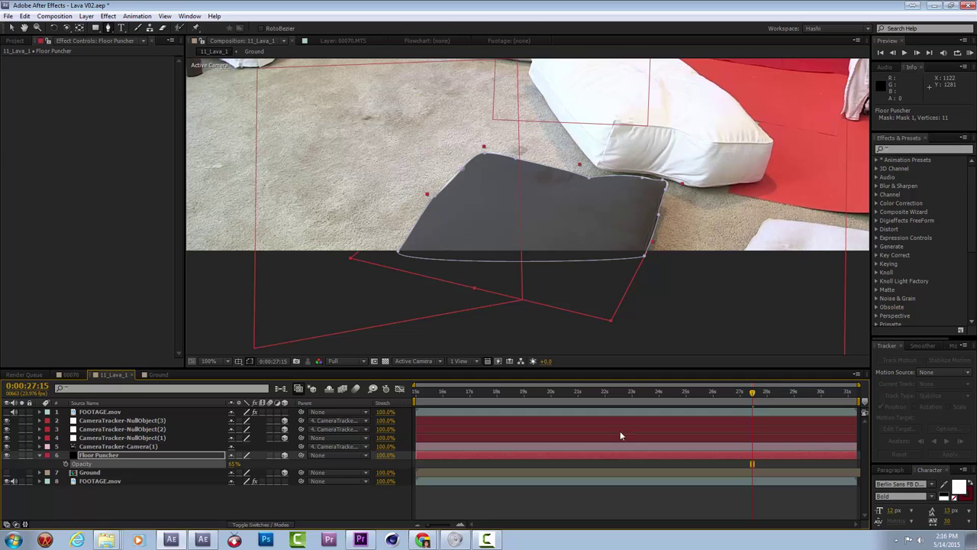
{"action": "key", "text": "m"}
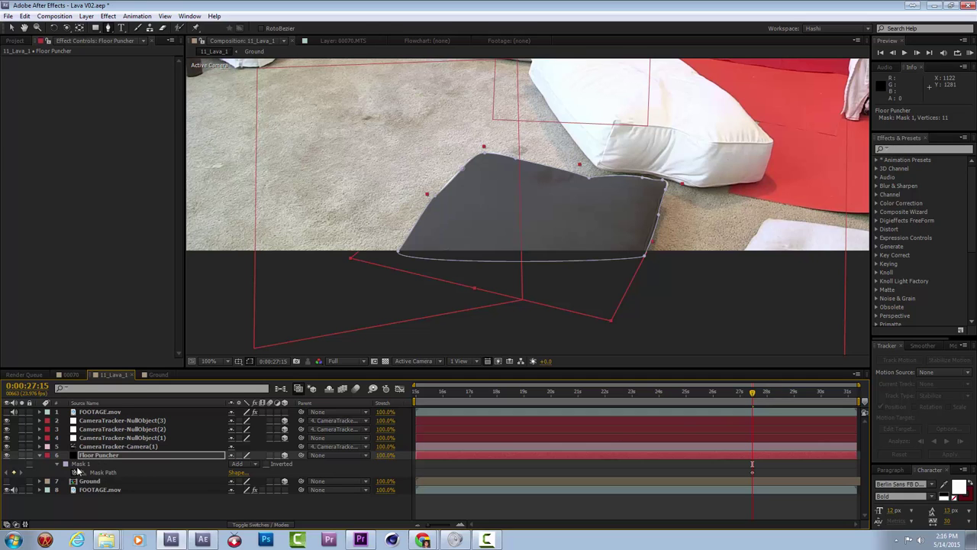
Step: Adjust the Floor Puncher mask's upper corner points to the cushion's edges at 0:00:31:11
{"action": "left_click_drag", "start_coordinate": [780, 396], "coordinate": [856, 396]}
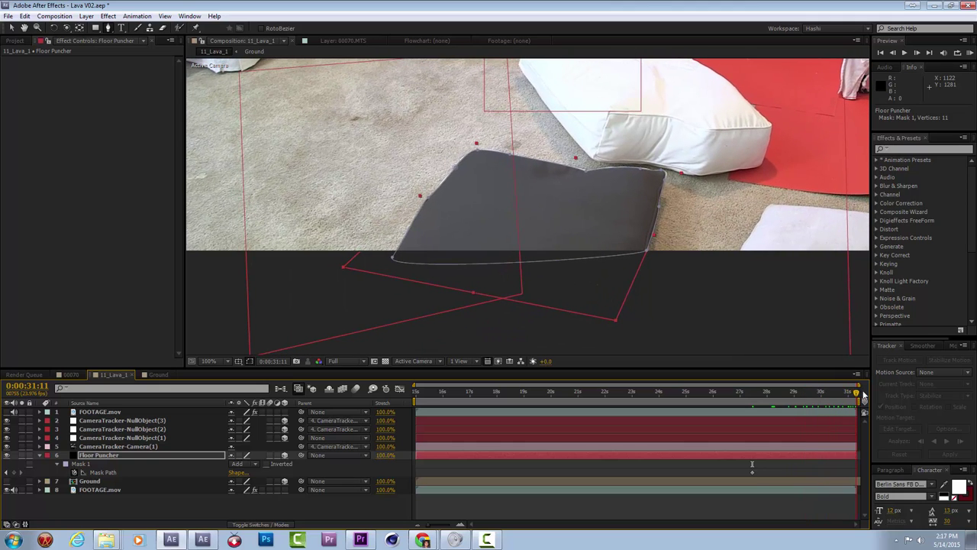
{"action": "left_click", "coordinate": [454, 166]}
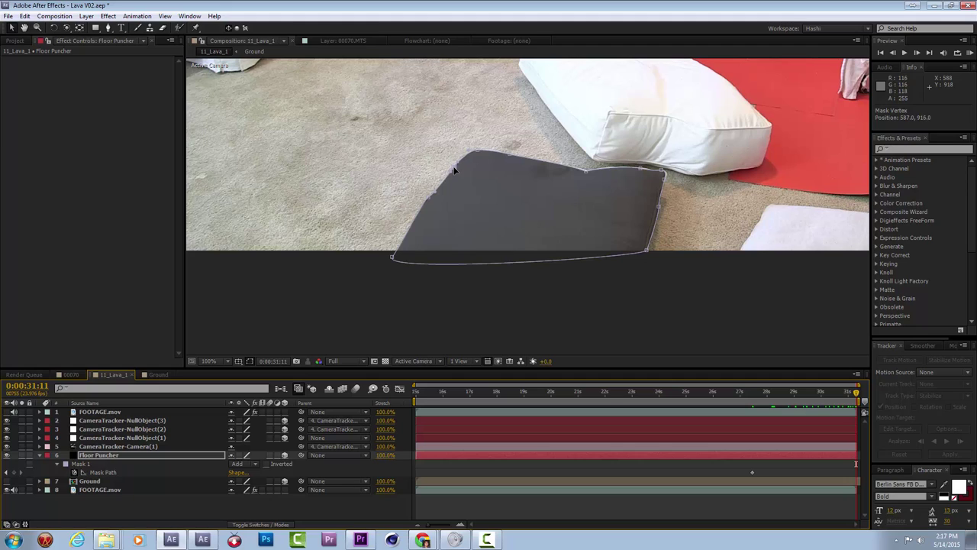
{"action": "left_click", "coordinate": [664, 170]}
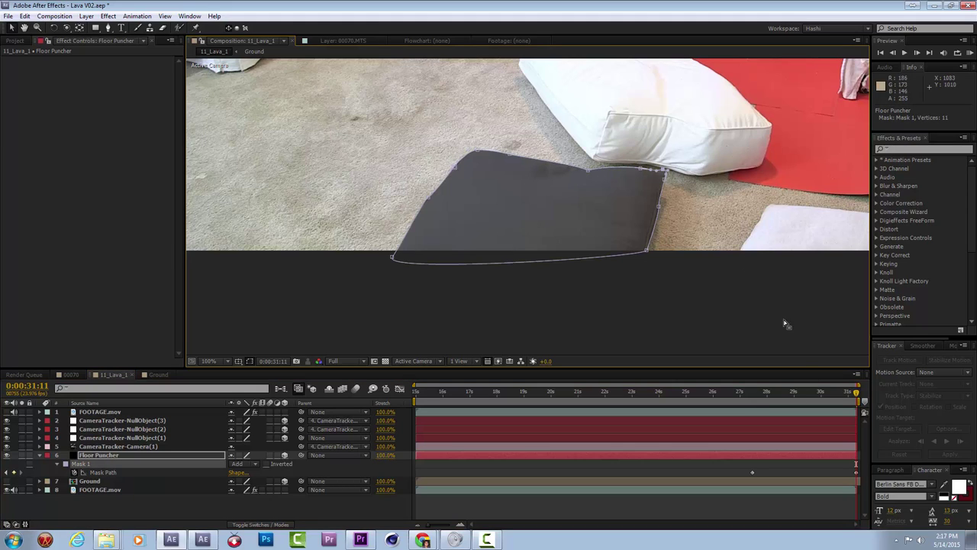
Step: Reshape Mask 1 at 0:00:26:03, pulling its lower corners below the frame edge and refitting its upper corners to the near cushion
{"action": "left_click", "coordinate": [832, 393]}
{"action": "left_click_drag", "start_coordinate": [821, 398], "coordinate": [714, 395]}
{"action": "left_click_drag", "start_coordinate": [715, 395], "coordinate": [712, 395]}
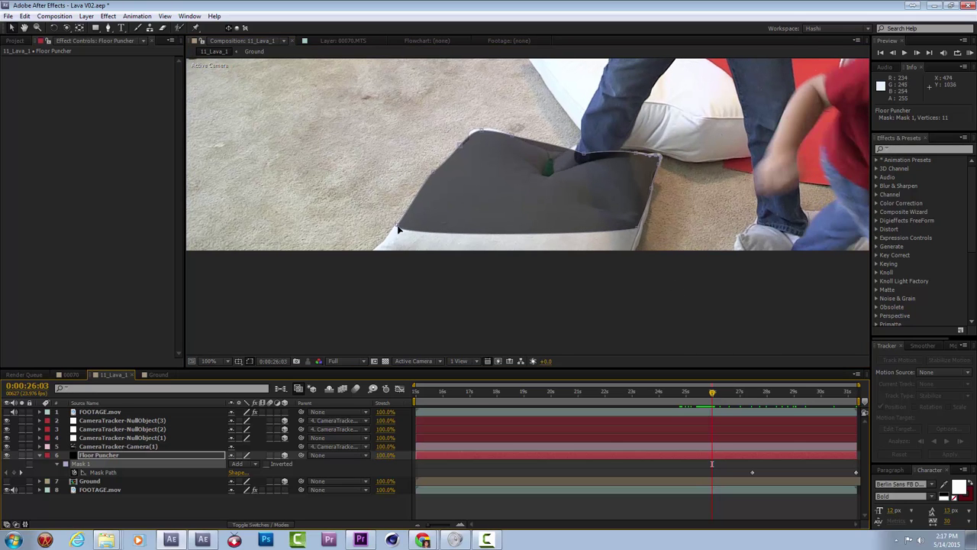
{"action": "left_click_drag", "start_coordinate": [398, 226], "coordinate": [355, 269]}
{"action": "left_click_drag", "start_coordinate": [383, 240], "coordinate": [397, 237]}
{"action": "left_click_drag", "start_coordinate": [634, 240], "coordinate": [640, 261]}
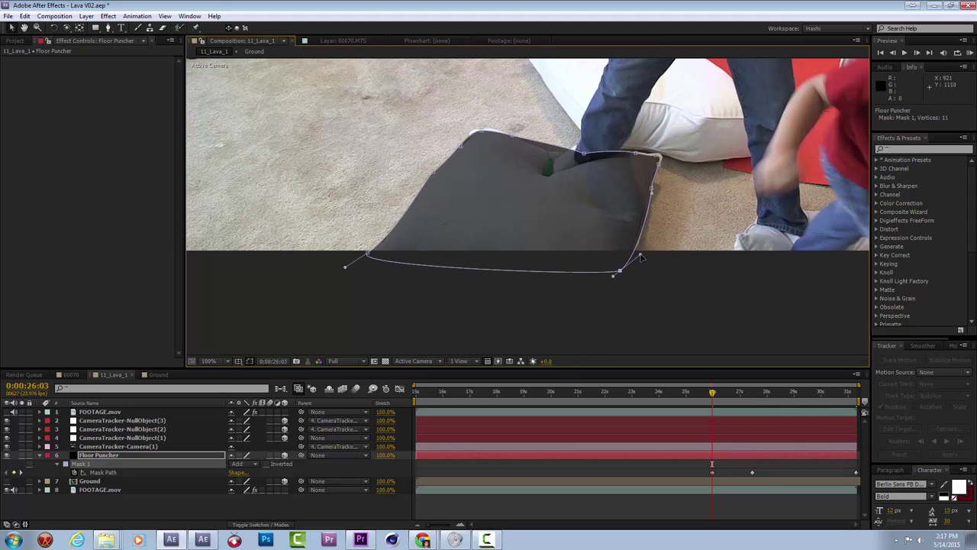
{"action": "left_click", "coordinate": [653, 187]}
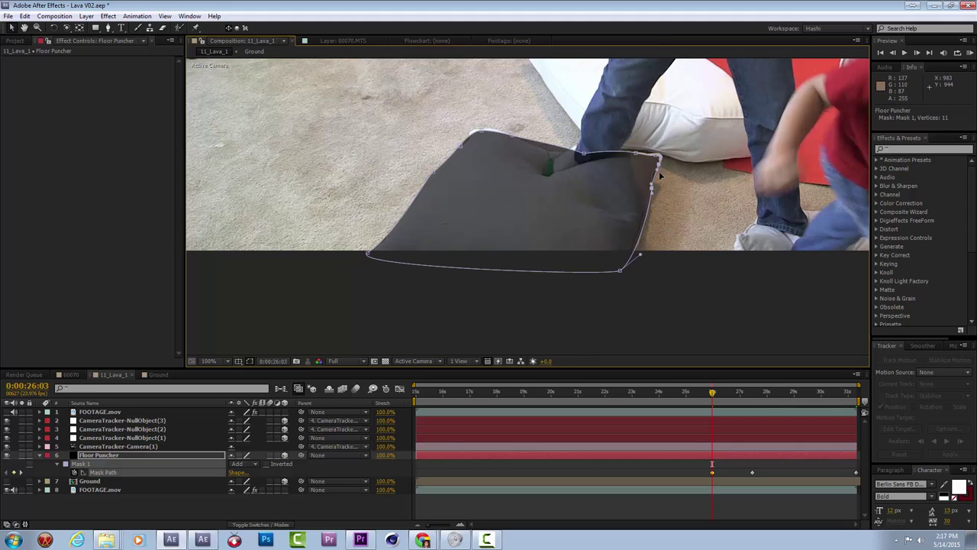
{"action": "left_click", "coordinate": [661, 166]}
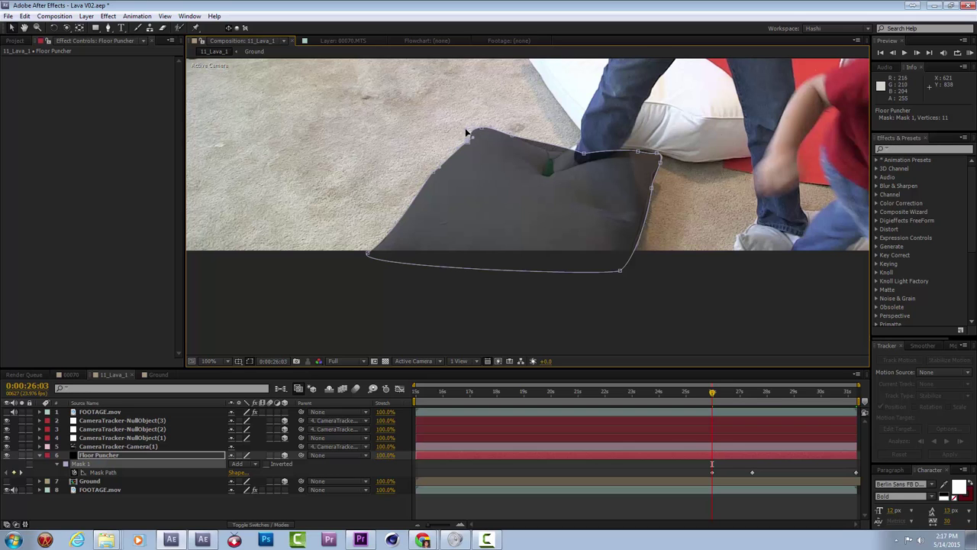
Step: Fit Mask 1's far edge to the dip in the near cushion beside the foot at 0:00:26:03
{"action": "key", "text": "comma"}
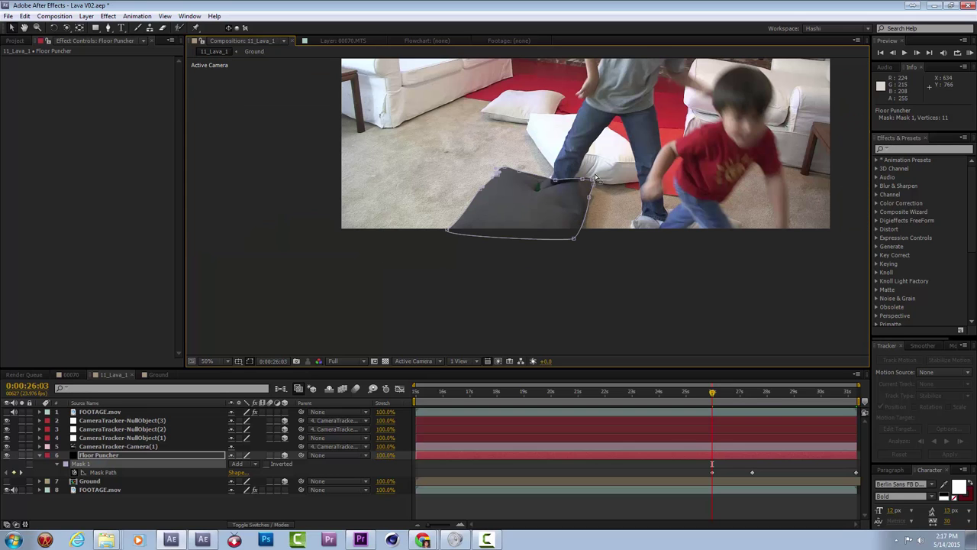
{"action": "scroll", "coordinate": [547, 184], "scroll_direction": "up", "scroll_amount": 3}
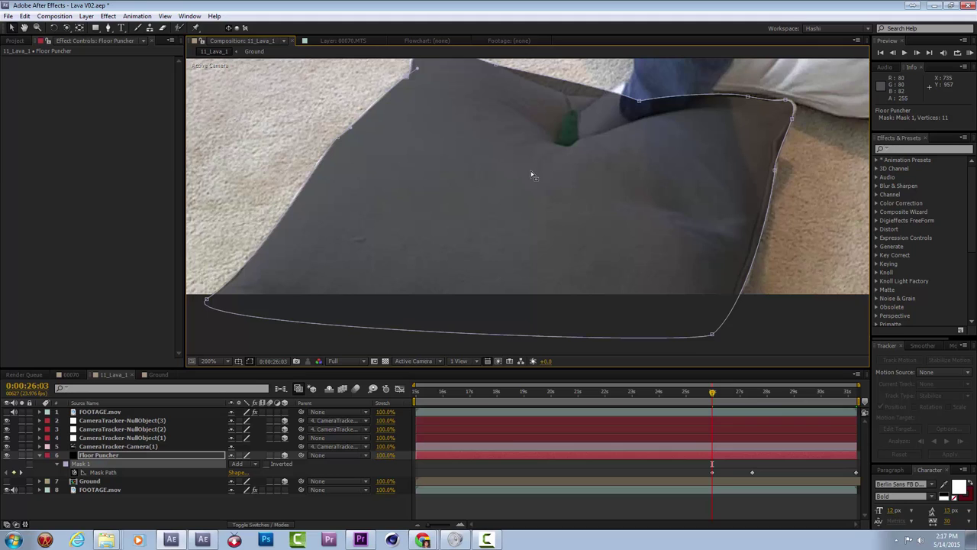
{"action": "scroll", "coordinate": [530, 171], "scroll_direction": "up", "scroll_amount": 1}
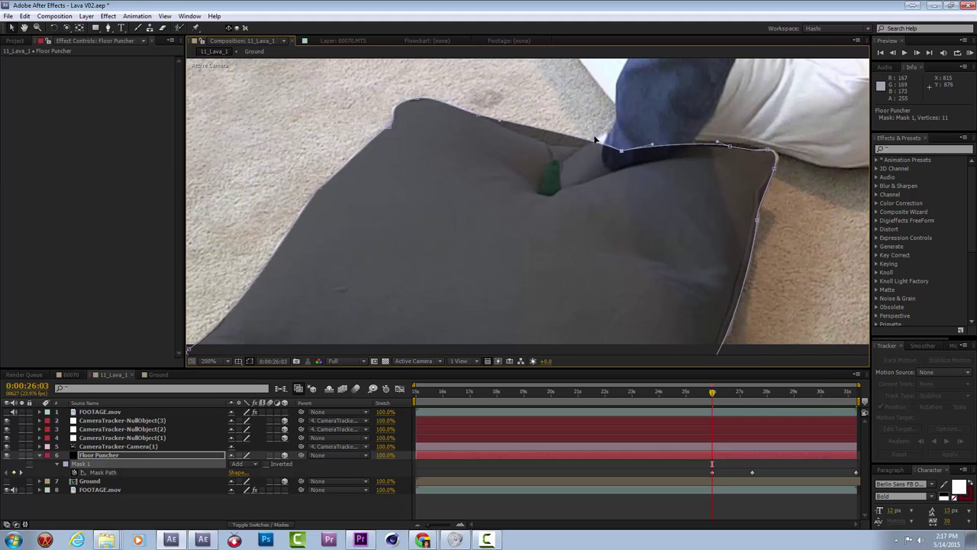
{"action": "left_click_drag", "start_coordinate": [544, 148], "coordinate": [542, 157]}
{"action": "left_click_drag", "start_coordinate": [623, 156], "coordinate": [618, 152]}
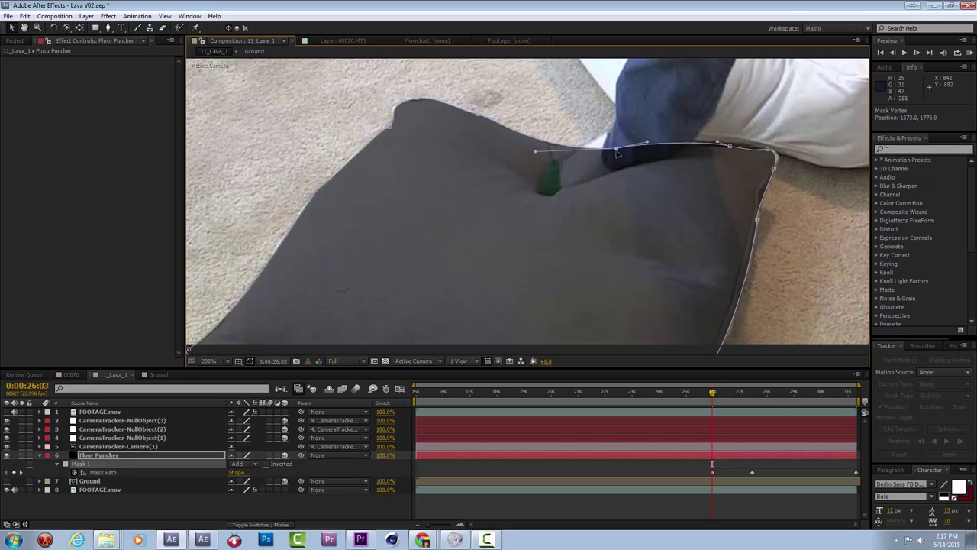
Step: Fit Mask 1's upper corners and side edge to the near cushion at 0:00:26:11
{"action": "mouse_move", "coordinate": [716, 397]}
{"action": "left_mouse_down"}
{"action": "mouse_move", "coordinate": [781, 394]}
{"action": "mouse_move", "coordinate": [721, 393]}
{"action": "left_mouse_up"}
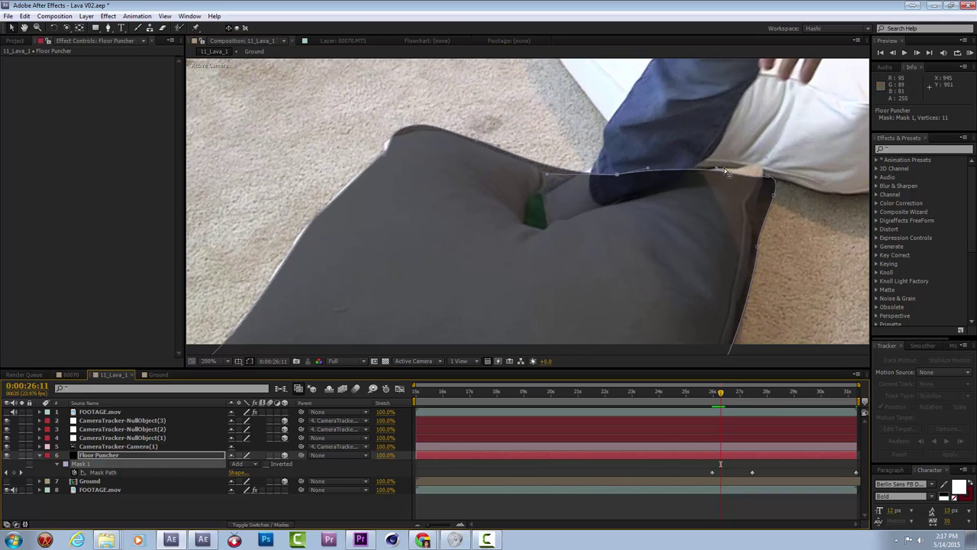
{"action": "left_click_drag", "start_coordinate": [726, 172], "coordinate": [760, 197]}
{"action": "left_click_drag", "start_coordinate": [760, 238], "coordinate": [750, 234]}
{"action": "left_click", "coordinate": [715, 171]}
{"action": "left_click_drag", "start_coordinate": [417, 137], "coordinate": [403, 134]}
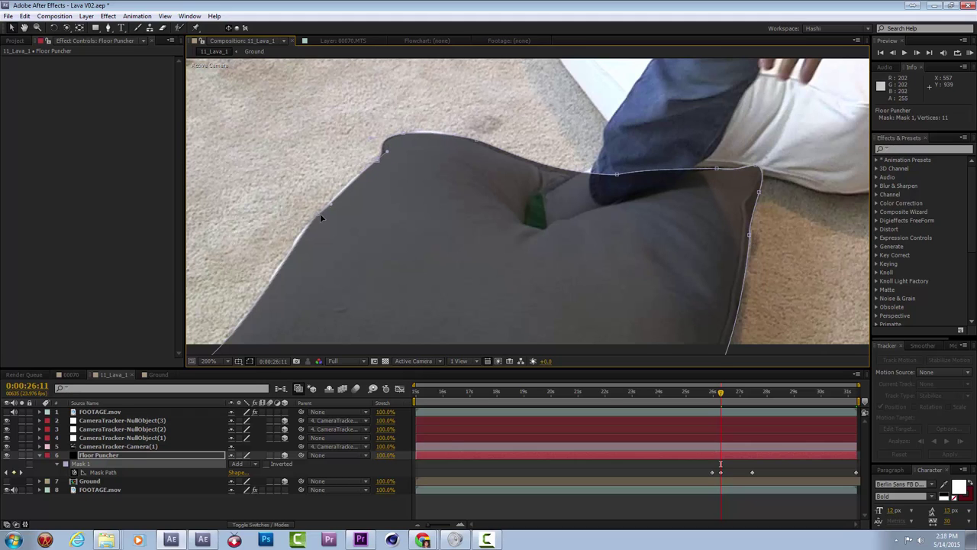
{"action": "scroll", "coordinate": [336, 229], "scroll_direction": "down", "scroll_amount": 1}
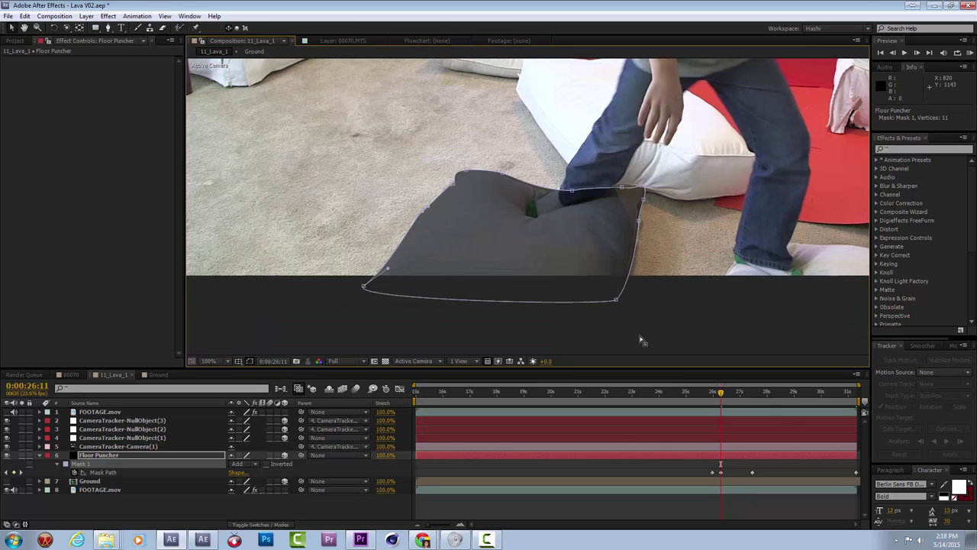
Step: Refit Mask 1's corners, side edge and central dip to the near cushion's outline at 0:00:26:18
{"action": "left_click_drag", "start_coordinate": [723, 395], "coordinate": [730, 395]}
{"action": "scroll", "coordinate": [760, 222], "scroll_direction": "up", "scroll_amount": 1}
{"action": "left_click_drag", "start_coordinate": [759, 222], "coordinate": [762, 256]}
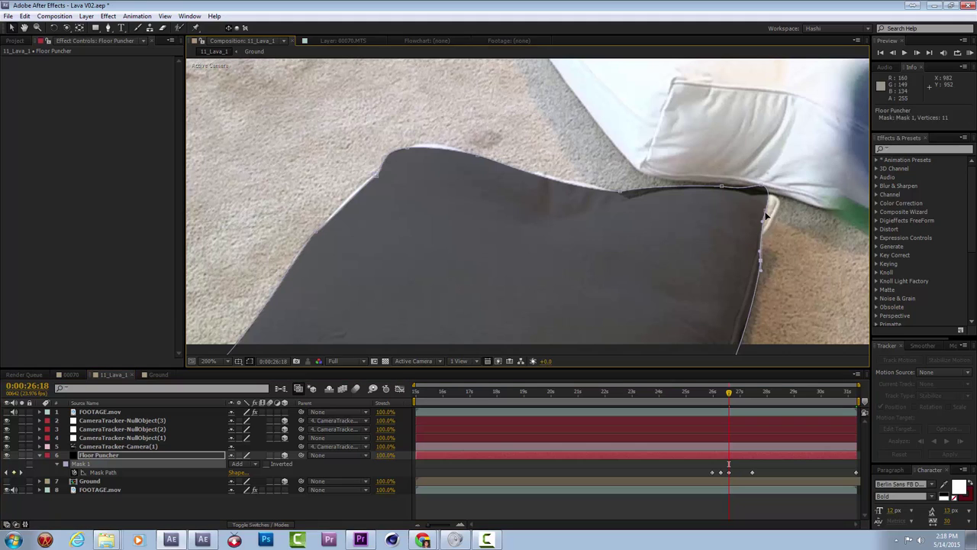
{"action": "left_click_drag", "start_coordinate": [773, 200], "coordinate": [766, 201]}
{"action": "left_click_drag", "start_coordinate": [621, 191], "coordinate": [629, 202]}
{"action": "left_click", "coordinate": [405, 141]}
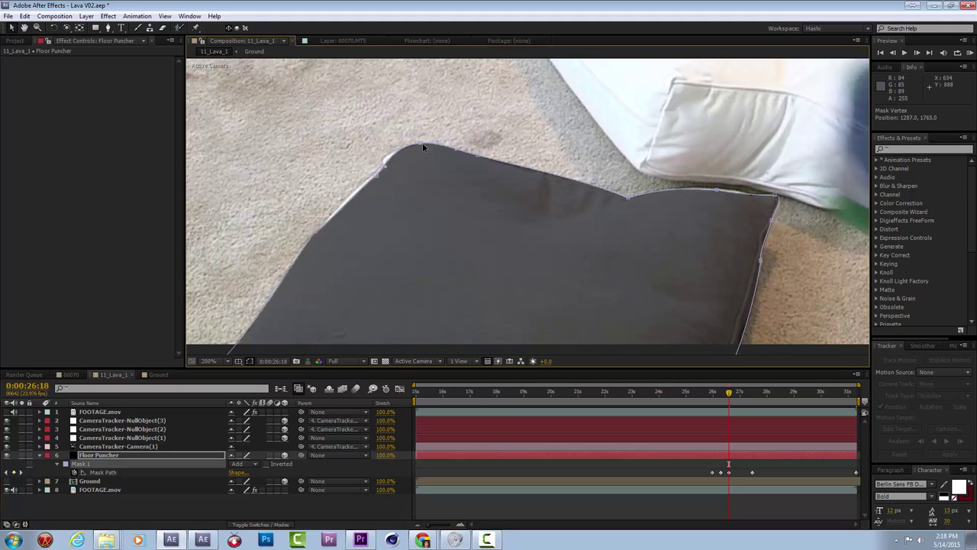
{"action": "scroll", "coordinate": [362, 182], "scroll_direction": "down", "scroll_amount": 1}
Step: Reposition Mask 1's points to follow the near cushion around 0:00:24:15, and preview the motion
{"action": "left_click_drag", "start_coordinate": [729, 392], "coordinate": [678, 409]}
{"action": "left_click_drag", "start_coordinate": [566, 192], "coordinate": [627, 217]}
{"action": "mouse_move", "coordinate": [678, 392]}
{"action": "left_mouse_down"}
{"action": "mouse_move", "coordinate": [663, 396]}
{"action": "mouse_move", "coordinate": [675, 397]}
{"action": "left_mouse_up"}
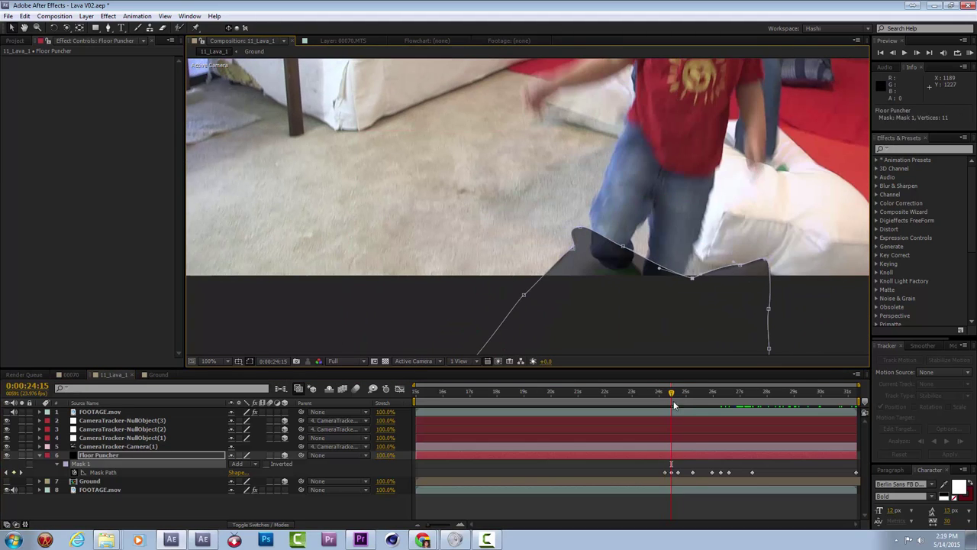
{"action": "left_click_drag", "start_coordinate": [769, 268], "coordinate": [760, 238]}
{"action": "key", "text": "space"}
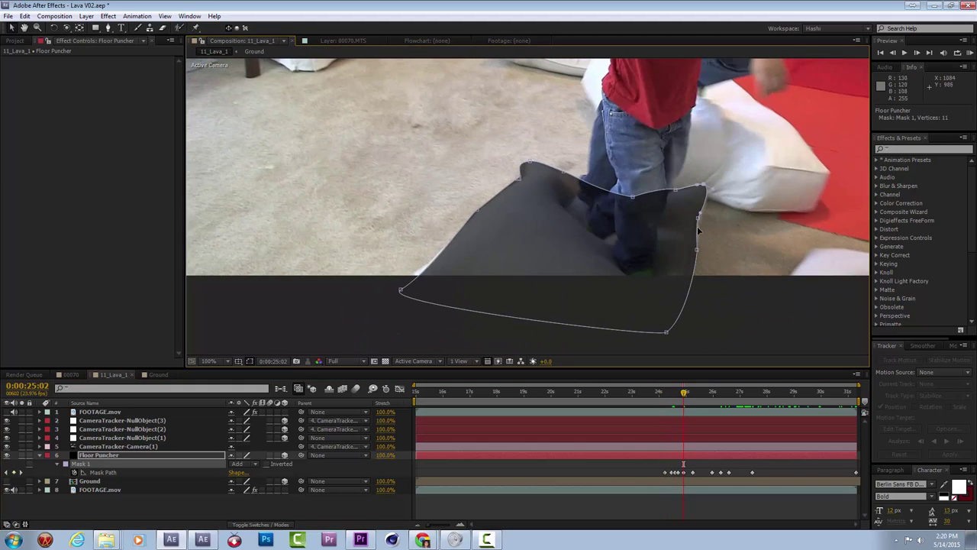
Step: Step back through Mask 1's keyframes from 0:00:26:15 and scrub the footage to check its fit
{"action": "left_click", "coordinate": [726, 471]}
{"action": "key", "text": "j"}
{"action": "key", "text": "j"}
{"action": "key", "text": "j"}
{"action": "key", "text": "j"}
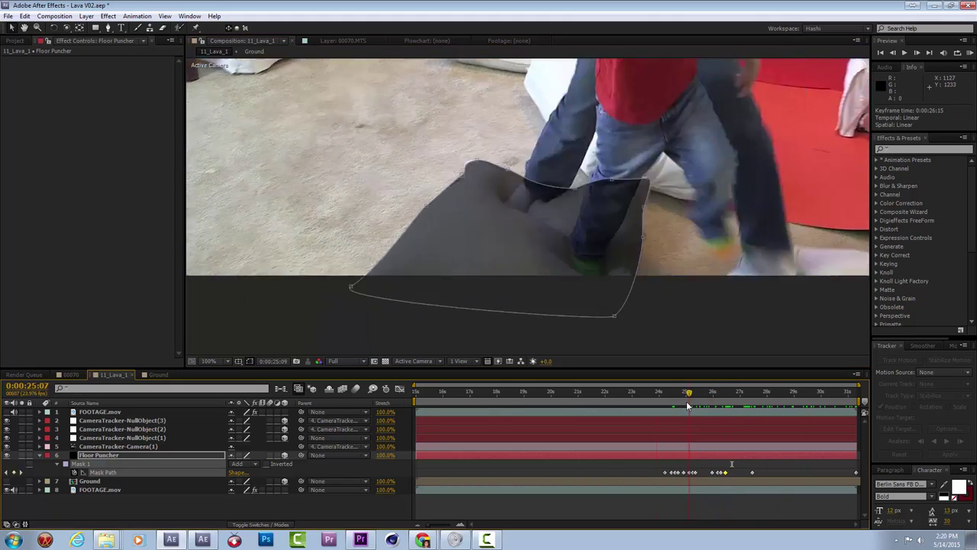
{"action": "mouse_move", "coordinate": [668, 411]}
{"action": "left_mouse_down"}
{"action": "mouse_move", "coordinate": [598, 422]}
{"action": "mouse_move", "coordinate": [728, 411]}
{"action": "mouse_move", "coordinate": [709, 420]}
{"action": "mouse_move", "coordinate": [676, 410]}
{"action": "mouse_move", "coordinate": [685, 403]}
{"action": "mouse_move", "coordinate": [748, 410]}
{"action": "mouse_move", "coordinate": [606, 412]}
{"action": "mouse_move", "coordinate": [683, 408]}
{"action": "left_mouse_up"}
Step: Draw a second mask on the Floor Puncher layer around the far white cushion at 0:00:29:01 with the Pen tool
{"action": "left_click", "coordinate": [107, 456]}
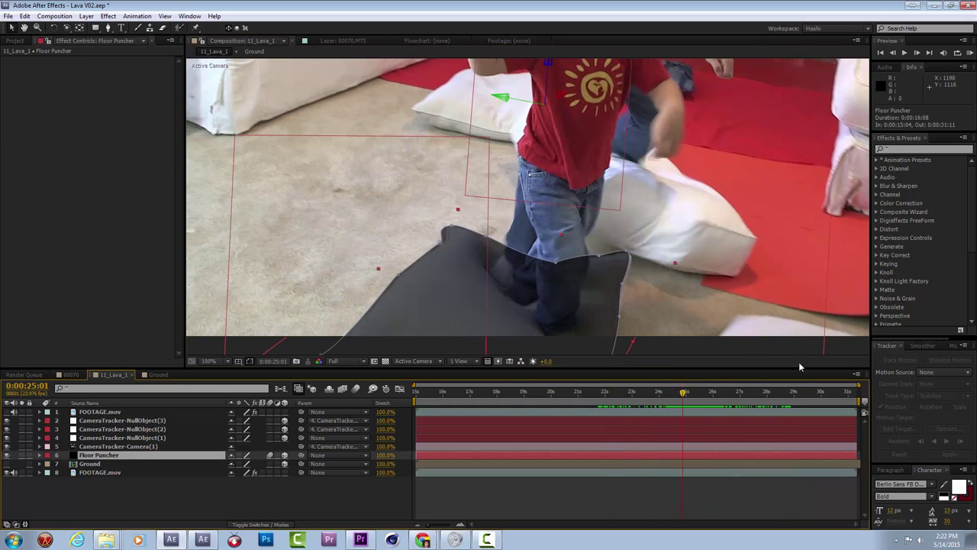
{"action": "left_click", "coordinate": [791, 391]}
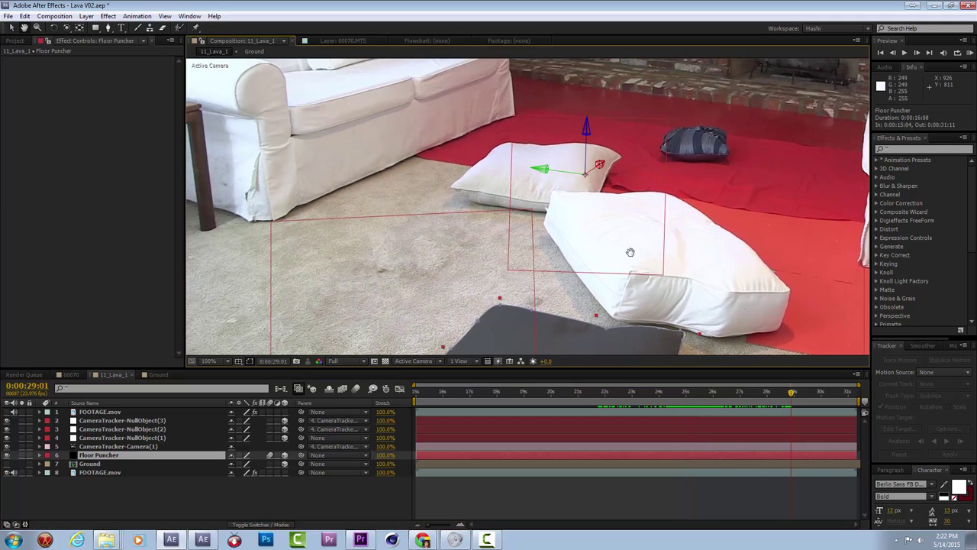
{"action": "left_click", "coordinate": [107, 27]}
{"action": "scroll", "coordinate": [502, 160], "scroll_direction": "up", "scroll_amount": 2}
{"action": "left_click", "coordinate": [544, 122]}
{"action": "left_click", "coordinate": [486, 162]}
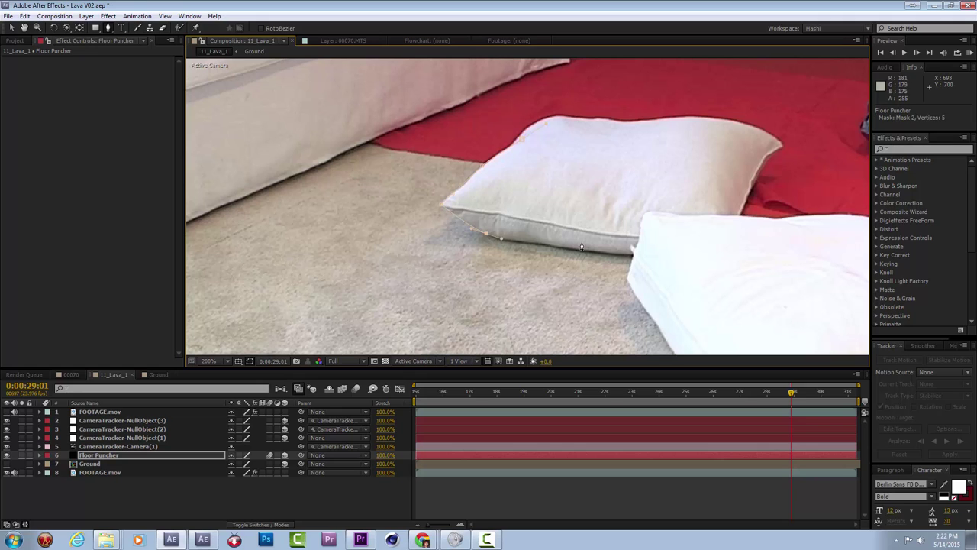
{"action": "left_click", "coordinate": [547, 123]}
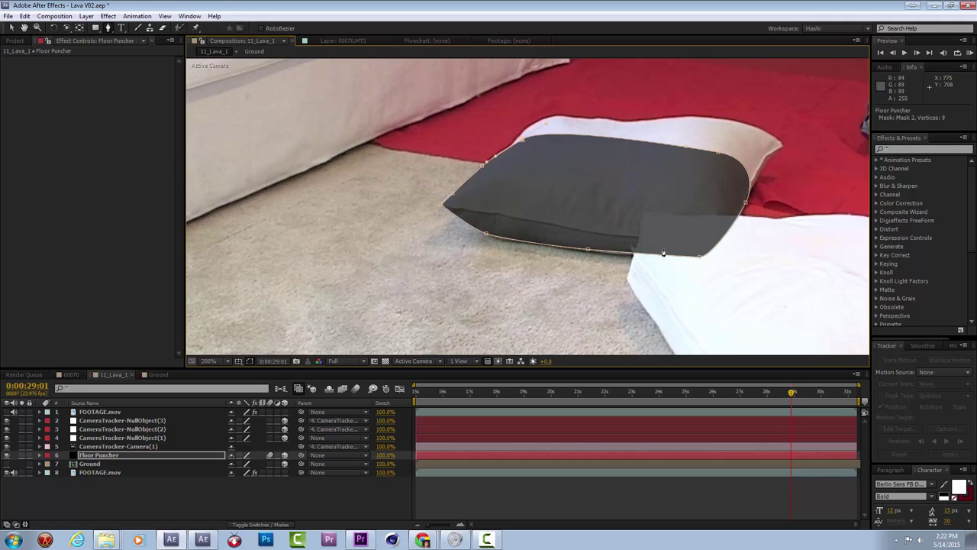
Step: Show the layer's mask paths and start animating Mask 2's Mask Path with a keyframe at 0:00:29:01
{"action": "key", "text": "m"}
{"action": "left_click", "coordinate": [107, 489]}
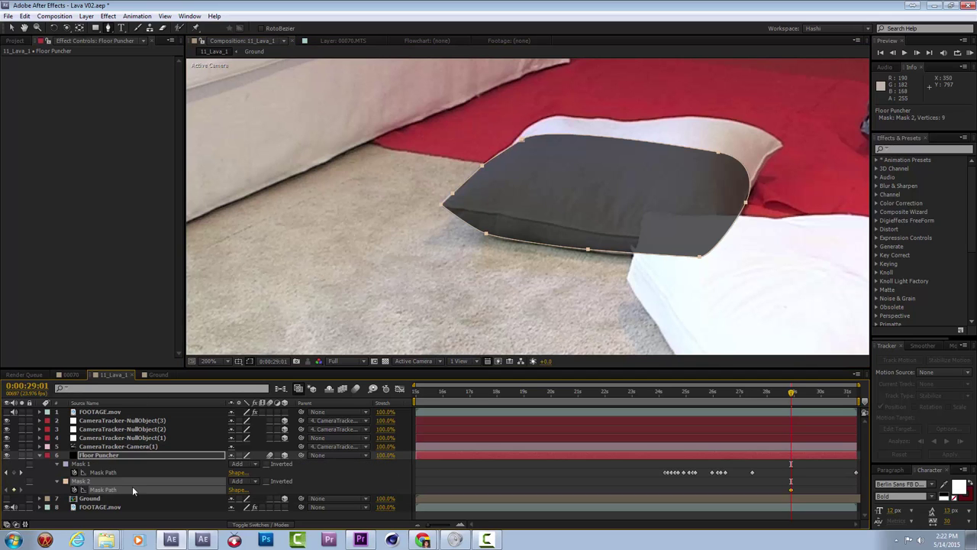
{"action": "key", "text": "Page_Down"}
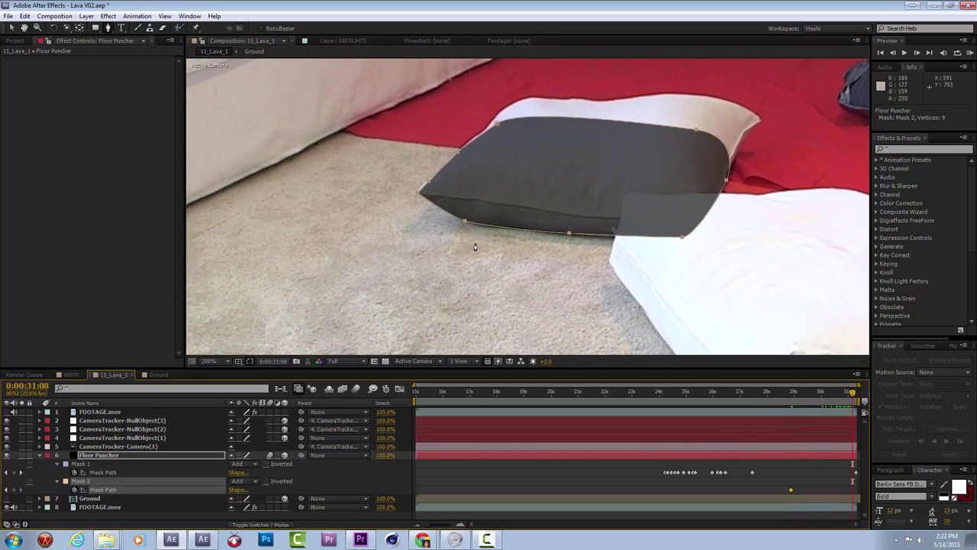
Step: Fit Mask 2 to the far cushion at 0:00:27:15 and 0:00:25:15, saving the project in between
{"action": "left_click_drag", "start_coordinate": [790, 394], "coordinate": [753, 392]}
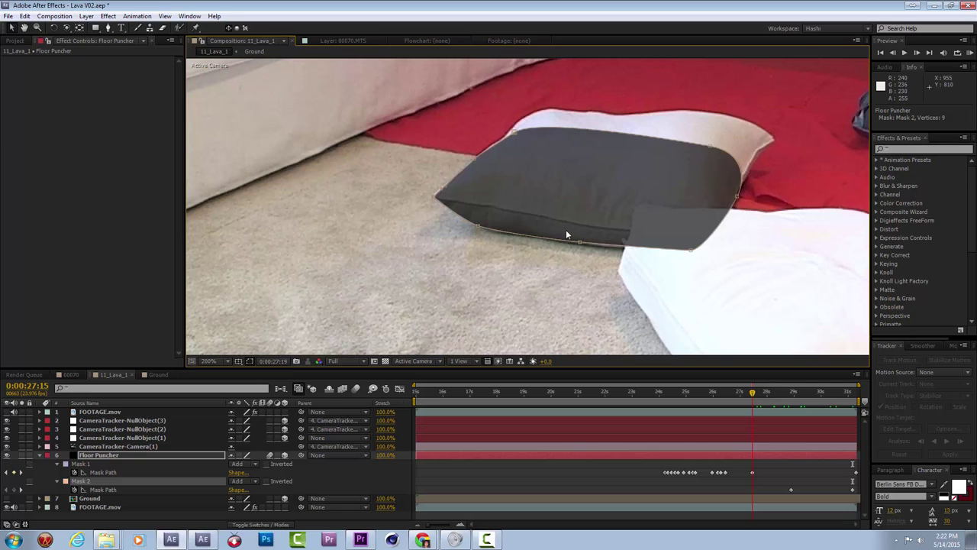
{"action": "left_click_drag", "start_coordinate": [580, 242], "coordinate": [585, 246]}
{"action": "key", "text": "ctrl+s"}
{"action": "left_click", "coordinate": [698, 391]}
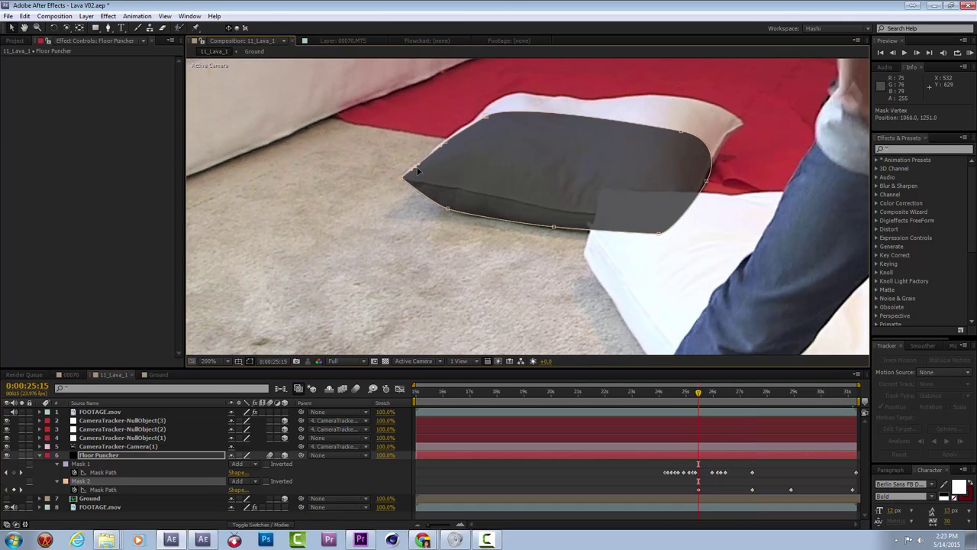
Step: Work backwards through the frames and fit Mask 2 to the far cushion's outline at 0:00:23:16
{"action": "scroll", "coordinate": [486, 115], "scroll_direction": "down", "scroll_amount": 2}
{"action": "key", "text": "Page_Up"}
{"action": "key", "text": "Page_Up"}
{"action": "key", "text": "Page_Up"}
{"action": "key", "text": "Page_Up"}
{"action": "key", "text": "Page_Up"}
{"action": "key", "text": "Page_Up"}
{"action": "key", "text": "Page_Up"}
{"action": "key", "text": "Page_Up"}
{"action": "key", "text": "Page_Up"}
{"action": "key", "text": "Page_Up"}
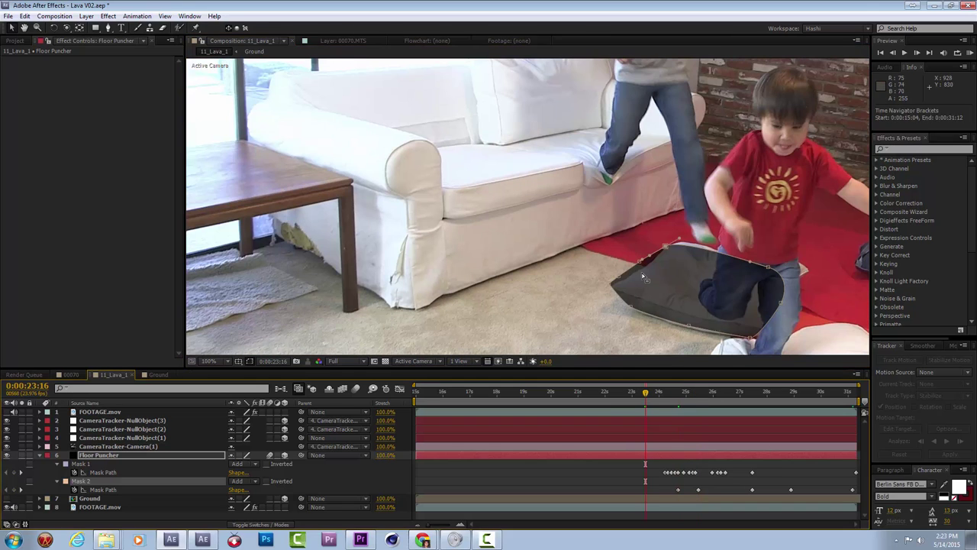
{"action": "left_click_drag", "start_coordinate": [639, 317], "coordinate": [664, 252]}
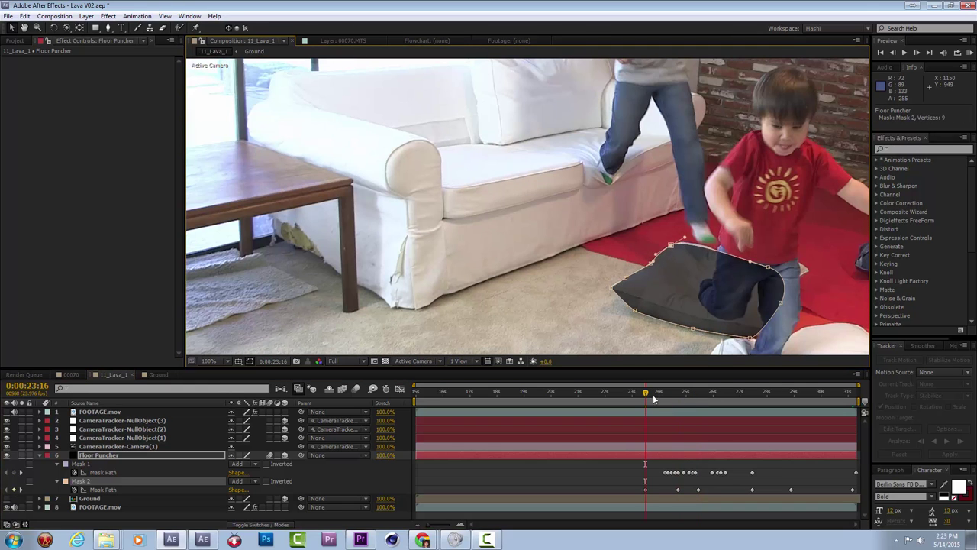
Step: Fit Mask 2's outer edge to the far cushion at 0:00:24:16, continuing back to 0:00:24:12
{"action": "left_click", "coordinate": [672, 395]}
{"action": "scroll", "coordinate": [689, 344], "scroll_direction": "up", "scroll_amount": 2}
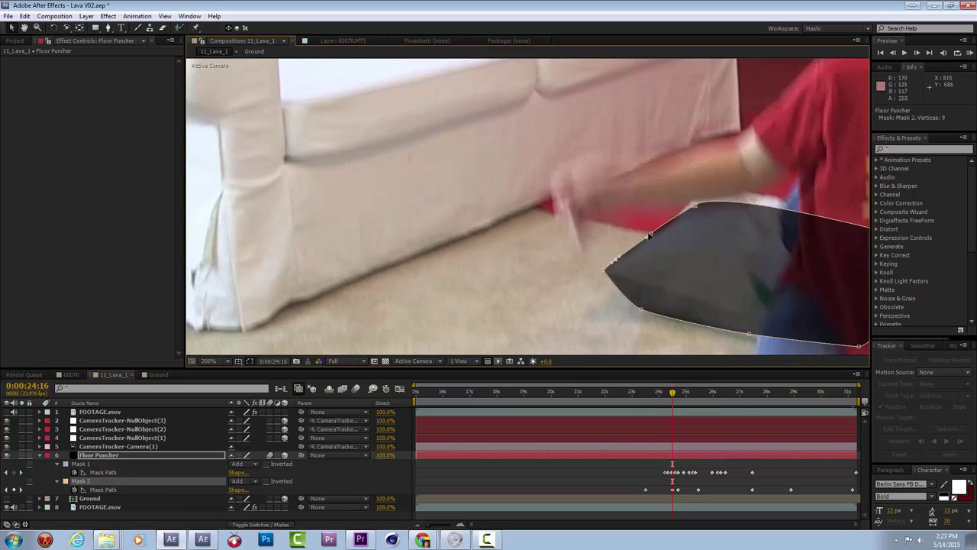
{"action": "key", "text": "Page_Up"}
{"action": "scroll", "coordinate": [689, 339], "scroll_direction": "down", "scroll_amount": 2}
{"action": "key", "text": "Page_Up"}
{"action": "key", "text": "Page_Up"}
{"action": "key", "text": "Page_Up"}
{"action": "key", "text": "Page_Down"}
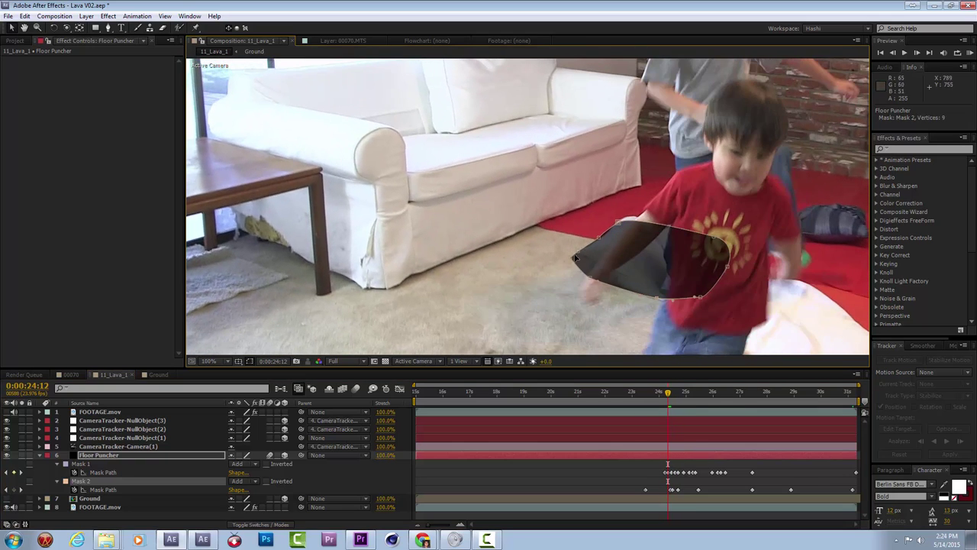
Step: Adjust Mask 2's outer corner at 0:00:24:12 and refit the mask to the far cushion at 0:00:24:07
{"action": "left_click", "coordinate": [578, 254]}
{"action": "key", "text": "Page_Up"}
{"action": "key", "text": "Page_Up"}
{"action": "key", "text": "Page_Up"}
{"action": "key", "text": "Page_Up"}
{"action": "key", "text": "Page_Up"}
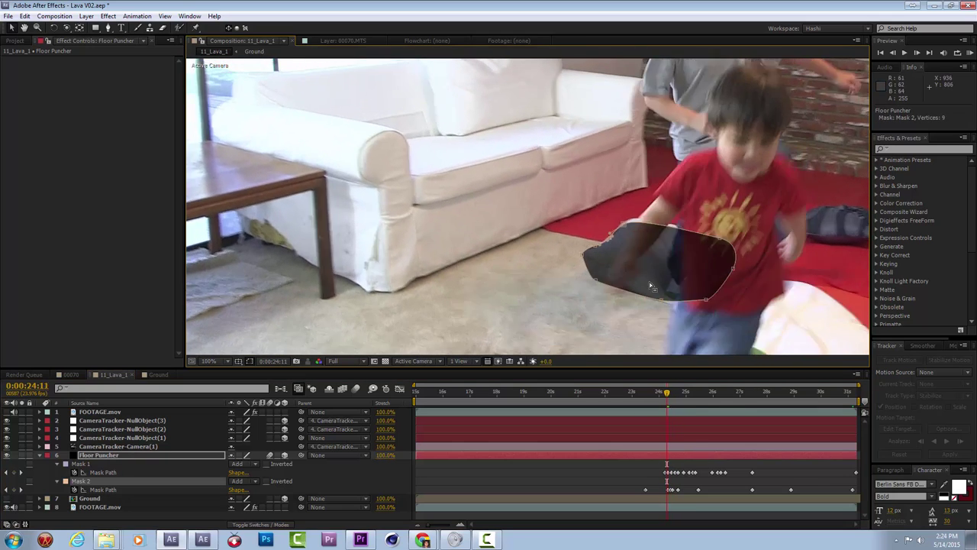
{"action": "scroll", "coordinate": [595, 252], "scroll_direction": "up", "scroll_amount": 2}
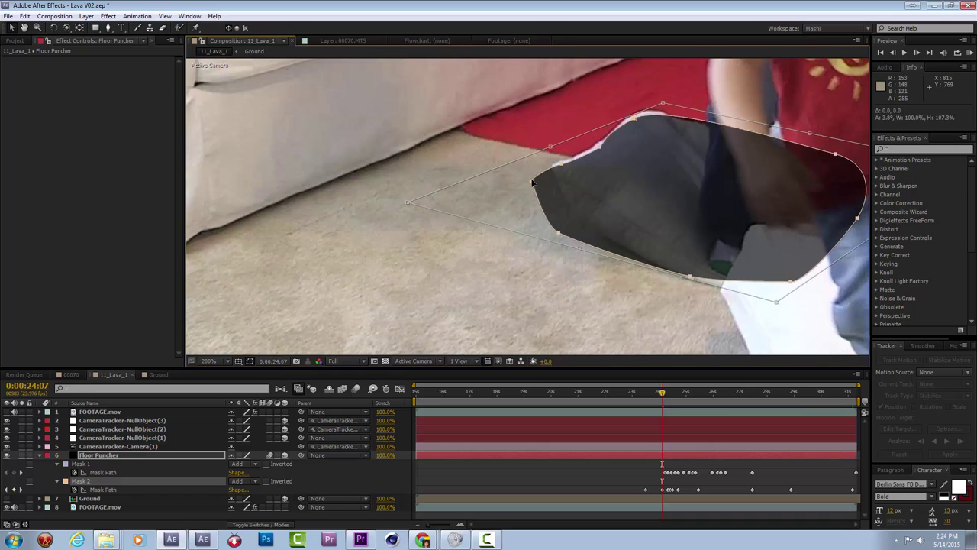
Step: Fit Mask 2's pointed corner to the far cushion at 0:00:24:01 and adjust its edge three frames onward
{"action": "left_click_drag", "start_coordinate": [662, 392], "coordinate": [656, 394]}
{"action": "left_click", "coordinate": [561, 201]}
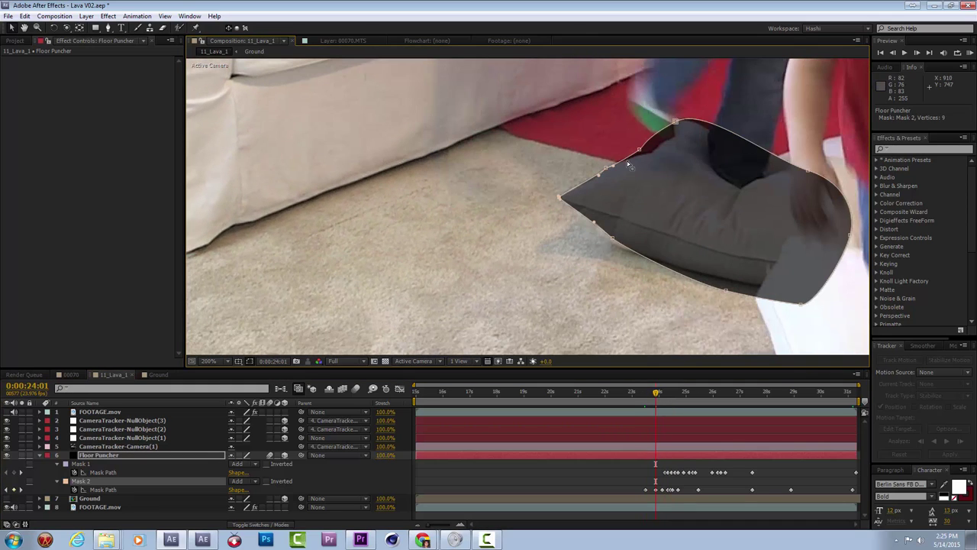
{"action": "key", "text": "Page_Down"}
{"action": "key", "text": "Page_Down"}
{"action": "key", "text": "Page_Down"}
{"action": "left_click_drag", "start_coordinate": [603, 169], "coordinate": [609, 162]}
Step: Move Mask 2's lower and side points onto the far cushion's edges at 0:00:23:21
{"action": "key", "text": "Page_Up"}
{"action": "key", "text": "Page_Up"}
{"action": "key", "text": "Page_Up"}
{"action": "key", "text": "Page_Up"}
{"action": "key", "text": "Page_Up"}
{"action": "key", "text": "Page_Up"}
{"action": "key", "text": "Page_Up"}
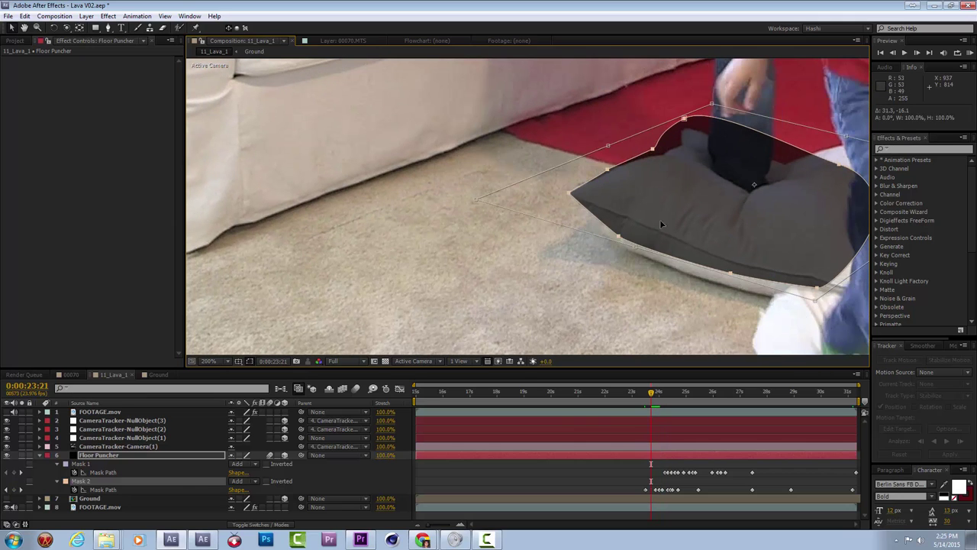
{"action": "left_click_drag", "start_coordinate": [818, 288], "coordinate": [823, 299]}
{"action": "left_click_drag", "start_coordinate": [606, 169], "coordinate": [613, 173]}
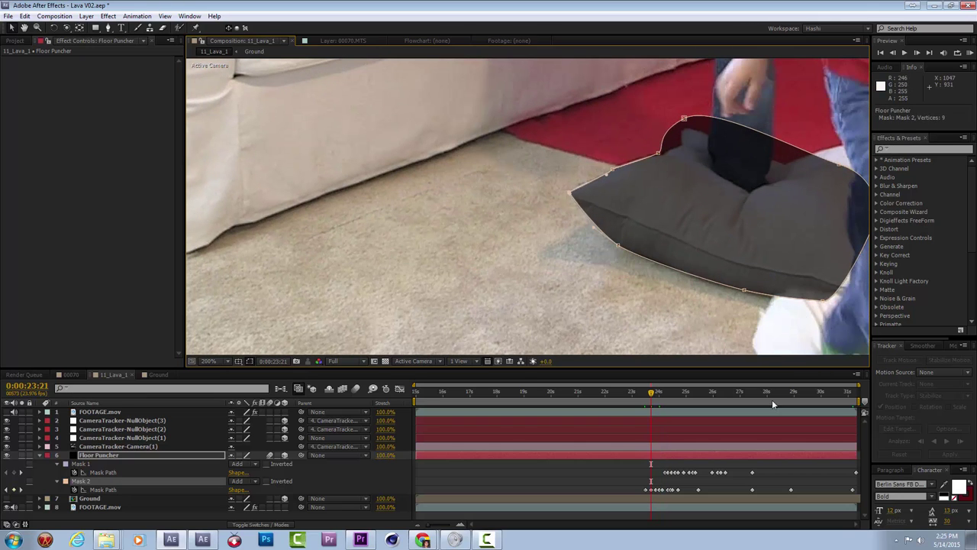
Step: Refit Mask 2's points to the far cushion's outline at 0:00:23:14
{"action": "key", "text": "Page_Up"}
{"action": "key", "text": "Page_Up"}
{"action": "key", "text": "Page_Up"}
{"action": "key", "text": "Page_Up"}
{"action": "key", "text": "Page_Up"}
{"action": "key", "text": "Page_Up"}
{"action": "key", "text": "Page_Up"}
{"action": "left_click_drag", "start_coordinate": [605, 227], "coordinate": [609, 223]}
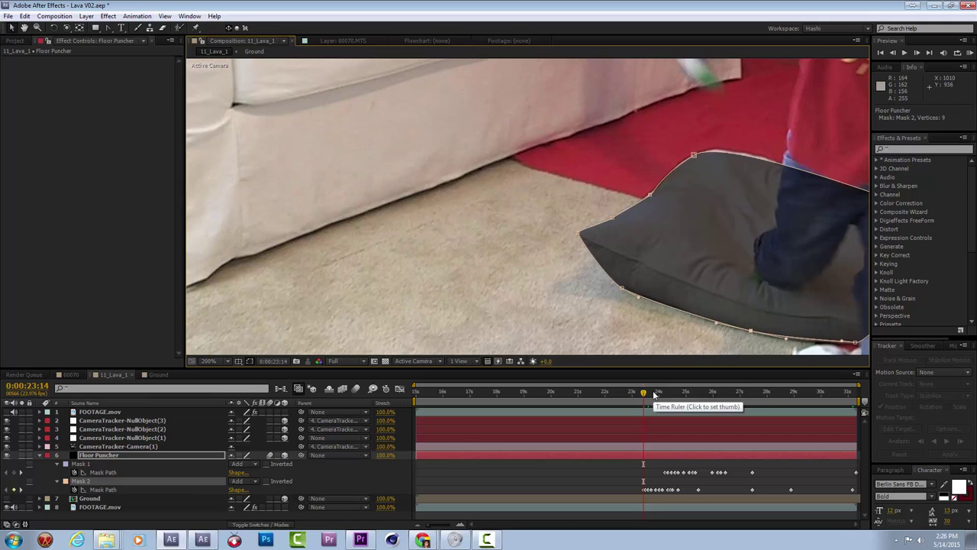
Step: Refit Mask 2's points to the far cushion's outline on frames going back from 0:00:23:14 to 0:00:22:23
{"action": "key", "text": "Page_Up"}
{"action": "key", "text": "Page_Up"}
{"action": "key", "text": "Page_Up"}
{"action": "key", "text": "Page_Up"}
{"action": "key", "text": "comma"}
{"action": "key", "text": "Page_Up"}
{"action": "key", "text": "Page_Up"}
{"action": "key", "text": "Page_Up"}
{"action": "key", "text": "Page_Up"}
{"action": "key", "text": "Page_Up"}
{"action": "key", "text": "Page_Up"}
{"action": "key", "text": "Page_Up"}
{"action": "key", "text": "Page_Up"}
{"action": "key", "text": "Page_Up"}
{"action": "key", "text": "Page_Up"}
{"action": "key", "text": "Page_Up"}
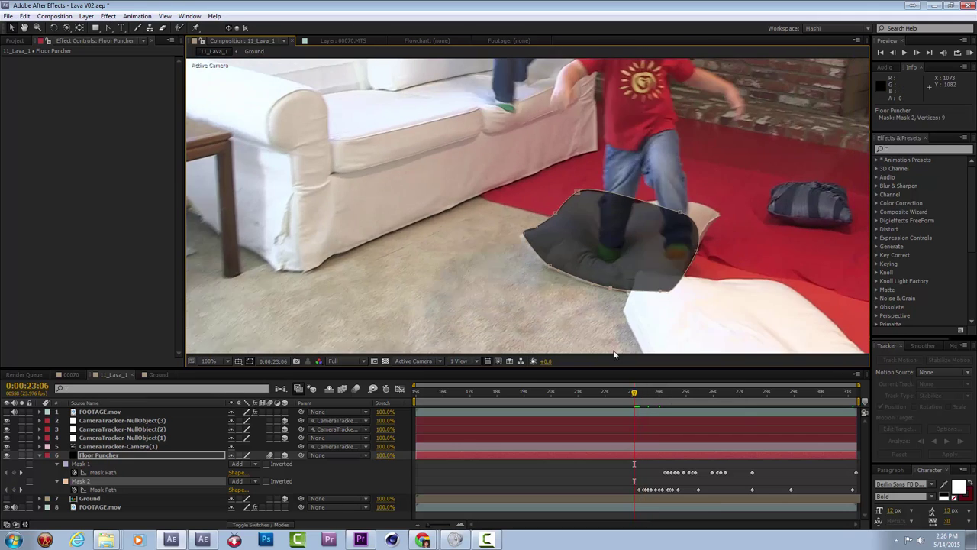
{"action": "key", "text": "period"}
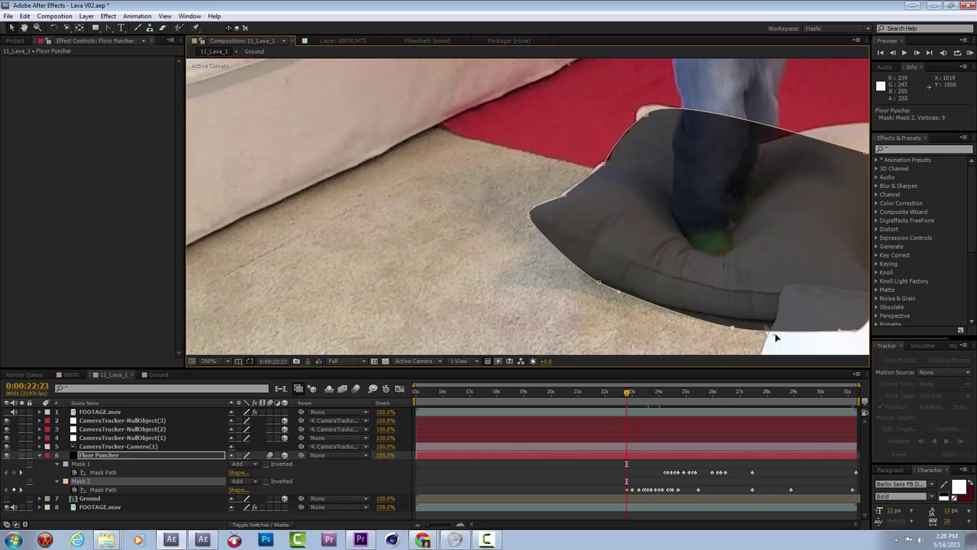
Step: Move Mask 2's lower point onto the far cushion's edge at 0:00:22:20
{"action": "key", "text": "Page_Up"}
{"action": "key", "text": "Page_Up"}
{"action": "key", "text": "Page_Up"}
{"action": "left_click_drag", "start_coordinate": [612, 283], "coordinate": [603, 287]}
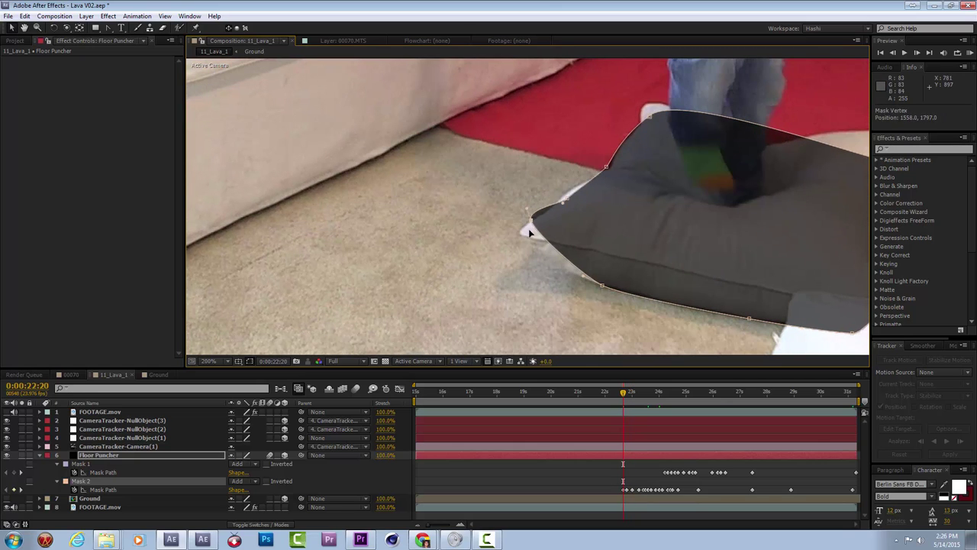
Step: Transform Mask 2 as a whole to follow the far cushion at 0:00:22:14
{"action": "key", "text": "comma"}
{"action": "key", "text": "Page_Up"}
{"action": "key", "text": "Page_Up"}
{"action": "key", "text": "Page_Up"}
{"action": "key", "text": "Page_Up"}
{"action": "key", "text": "Page_Up"}
{"action": "key", "text": "Page_Up"}
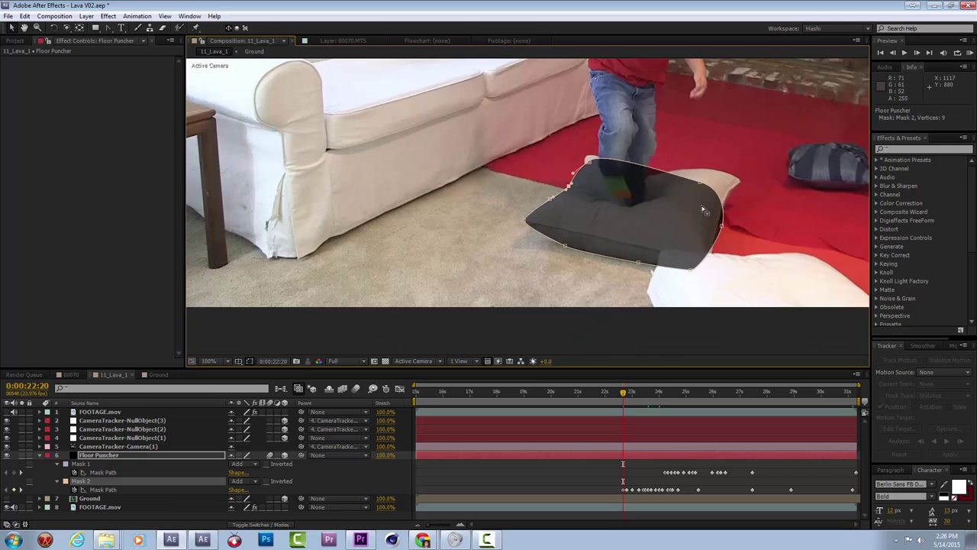
{"action": "double_click", "coordinate": [607, 179]}
{"action": "left_click_drag", "start_coordinate": [607, 180], "coordinate": [619, 181]}
{"action": "key", "text": "Return"}
Step: Refit Mask 2's side points and pointed corner to the far cushion at 0:00:22:12
{"action": "left_click_drag", "start_coordinate": [698, 297], "coordinate": [753, 260]}
{"action": "key", "text": "Page_Up"}
{"action": "key", "text": "Page_Up"}
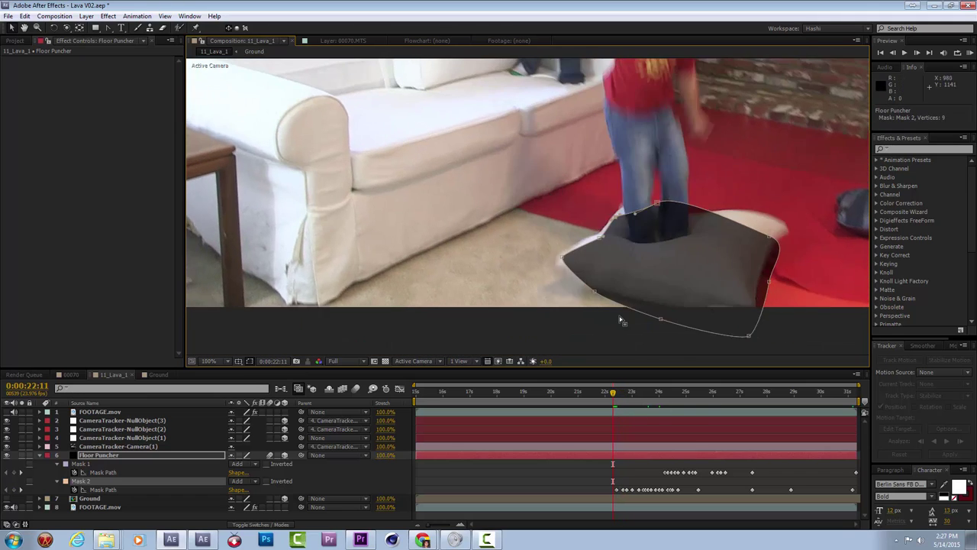
{"action": "left_click", "coordinate": [562, 247]}
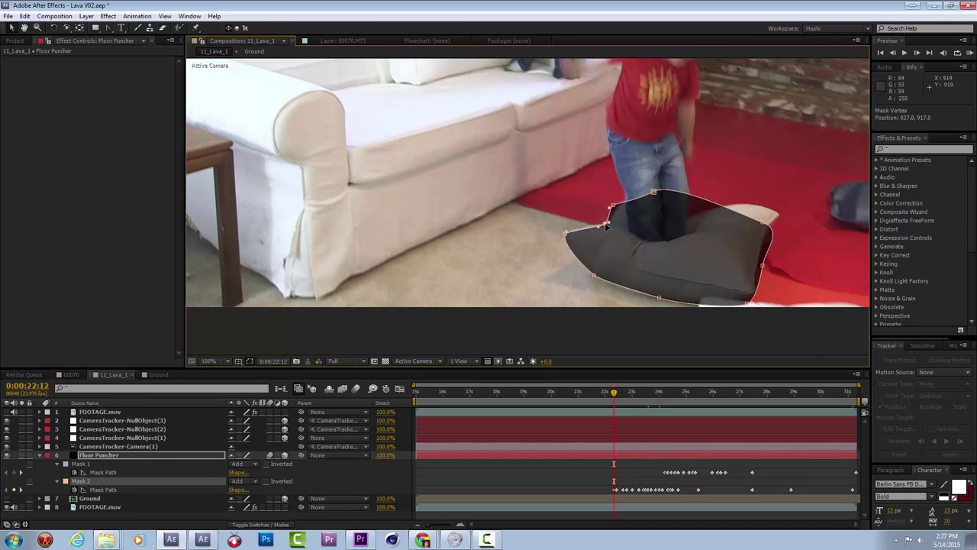
Step: Adjust Mask 2 to the far cushion on the frames before 0:00:22:12, going back to 0:00:22:03
{"action": "key", "text": "Page_Up"}
{"action": "key", "text": "Page_Up"}
{"action": "left_click", "coordinate": [562, 278]}
{"action": "left_click", "coordinate": [656, 268]}
{"action": "key", "text": "Page_Up"}
{"action": "key", "text": "Page_Up"}
{"action": "key", "text": "Page_Up"}
{"action": "key", "text": "Page_Up"}
{"action": "key", "text": "Page_Up"}
{"action": "key", "text": "Page_Up"}
{"action": "key", "text": "Page_Up"}
{"action": "scroll", "coordinate": [677, 306], "scroll_direction": "down", "scroll_amount": 2}
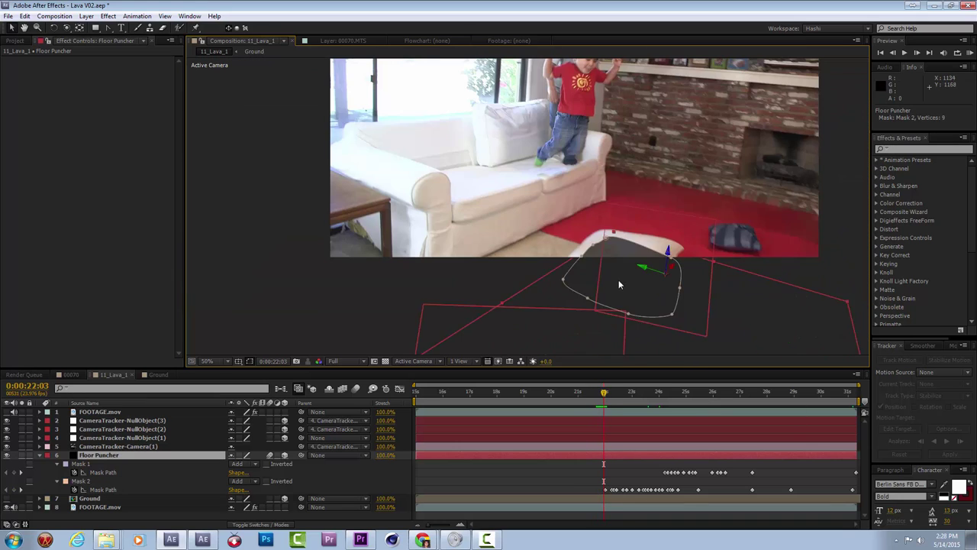
Step: Play back the masked shot, show the Floor Puncher layer's opacity and hide the layer
{"action": "key", "text": "space"}
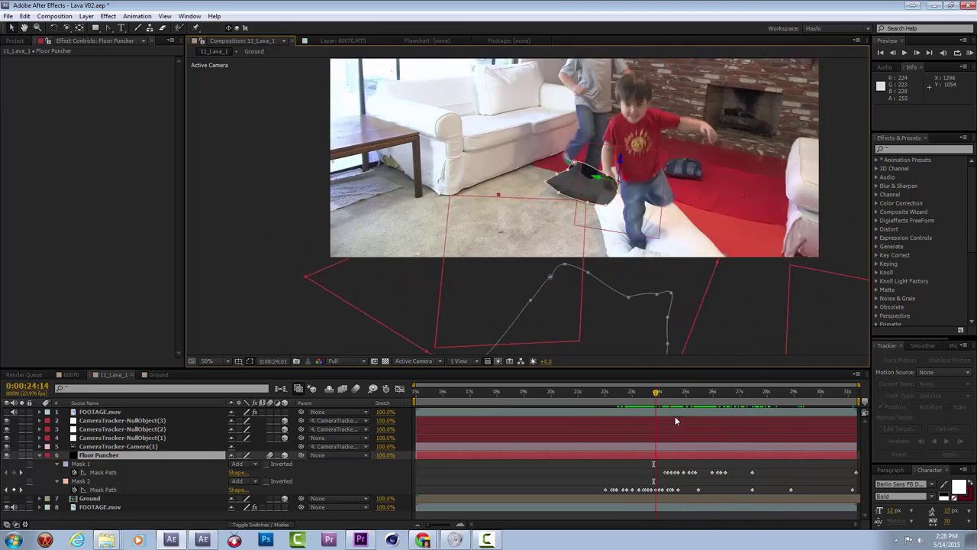
{"action": "key", "text": "t"}
{"action": "left_click", "coordinate": [7, 455]}
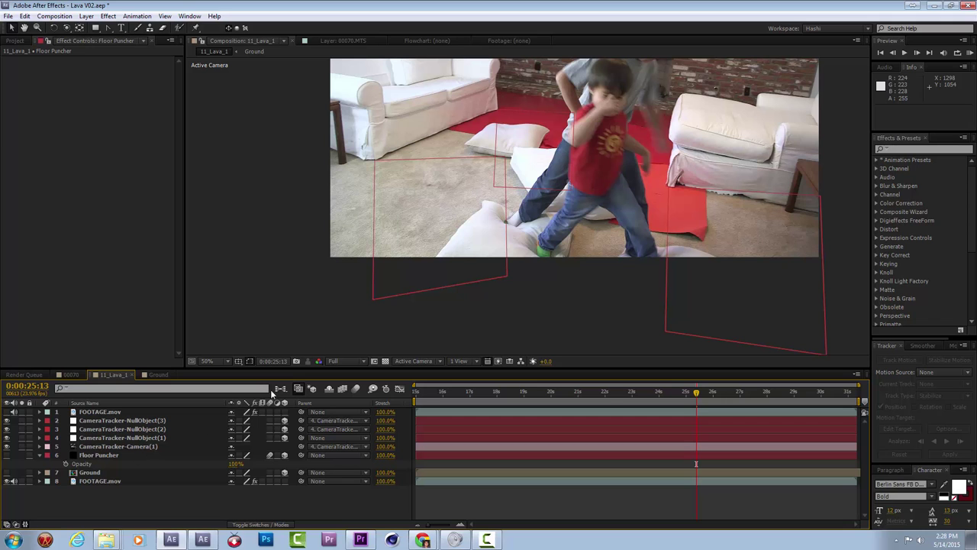
Step: Add a fresh FOOTAGE.mov copy above all layers, trim its start to 0:00:22:11 and go to 0:00:23:15
{"action": "left_click_drag", "start_coordinate": [547, 395], "coordinate": [631, 400]}
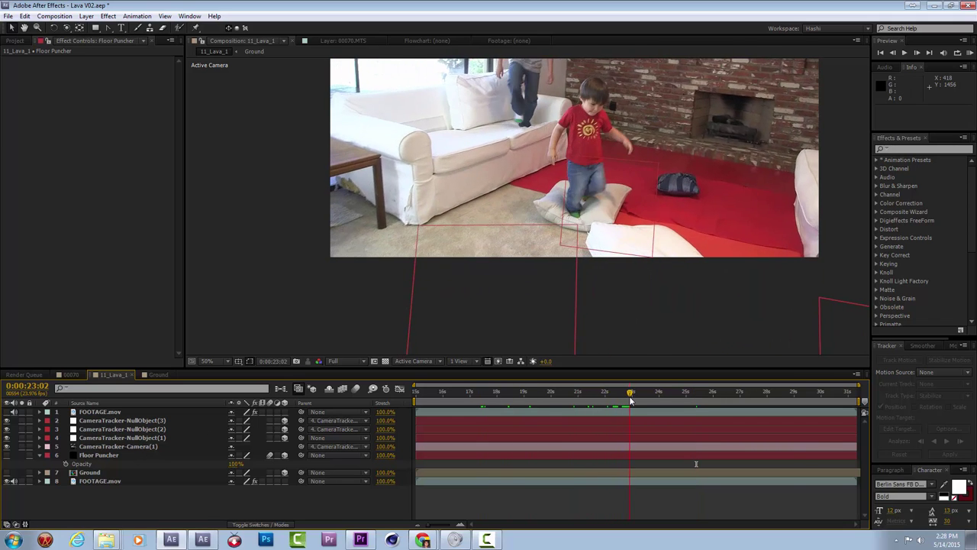
{"action": "left_click_drag", "start_coordinate": [642, 275], "coordinate": [562, 272]}
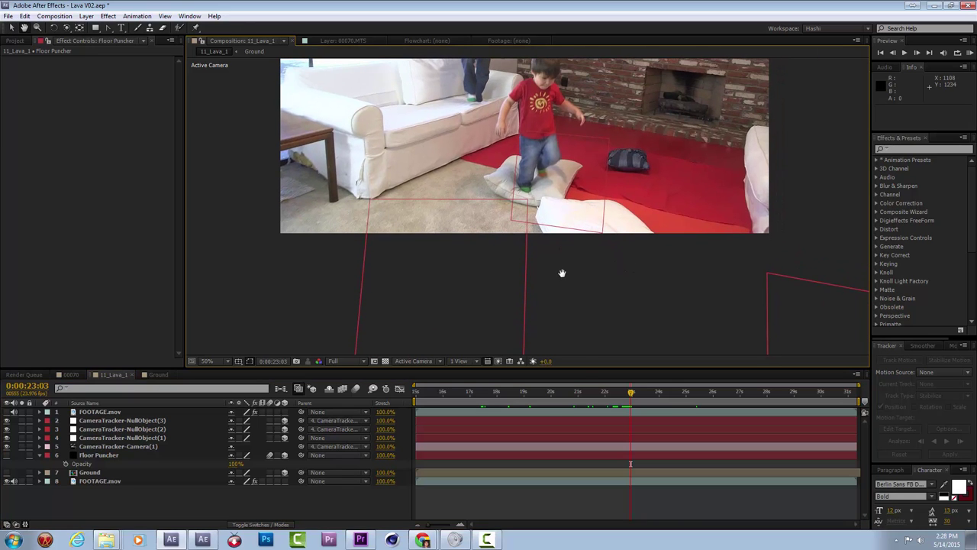
{"action": "left_click_drag", "start_coordinate": [615, 391], "coordinate": [613, 397]}
{"action": "left_click", "coordinate": [95, 413]}
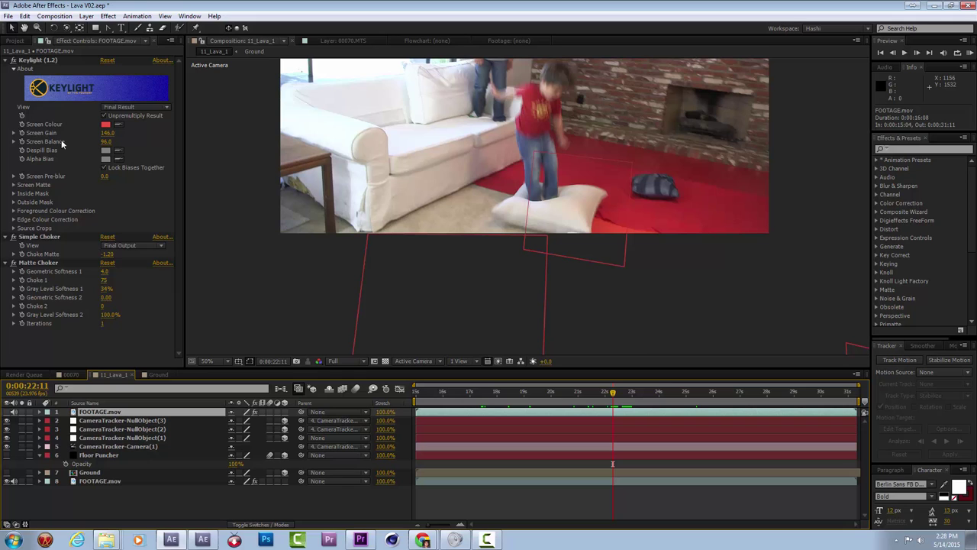
{"action": "left_click", "coordinate": [15, 40]}
{"action": "left_click_drag", "start_coordinate": [65, 188], "coordinate": [465, 419]}
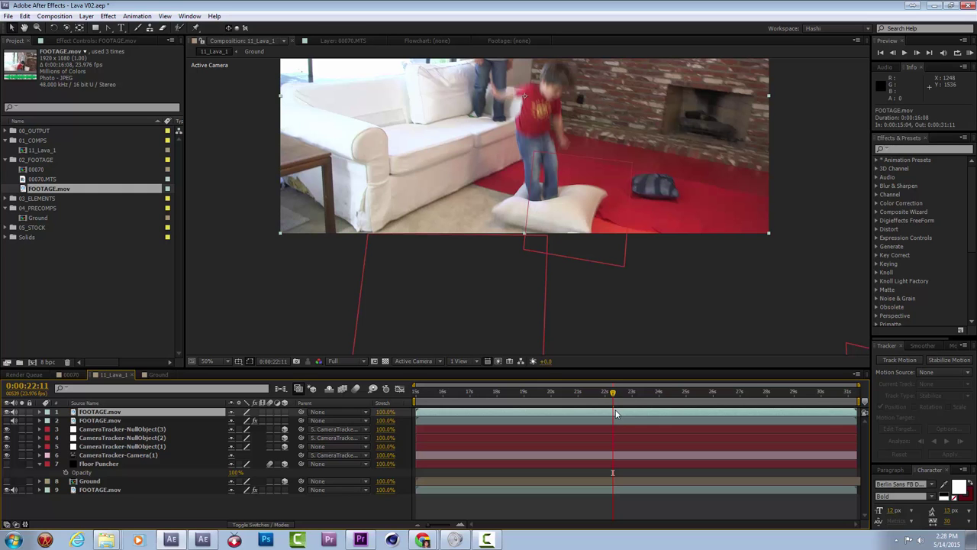
{"action": "key", "text": "alt+bracketleft"}
{"action": "left_click_drag", "start_coordinate": [605, 405], "coordinate": [645, 413]}
{"action": "right_click", "coordinate": [644, 413]}
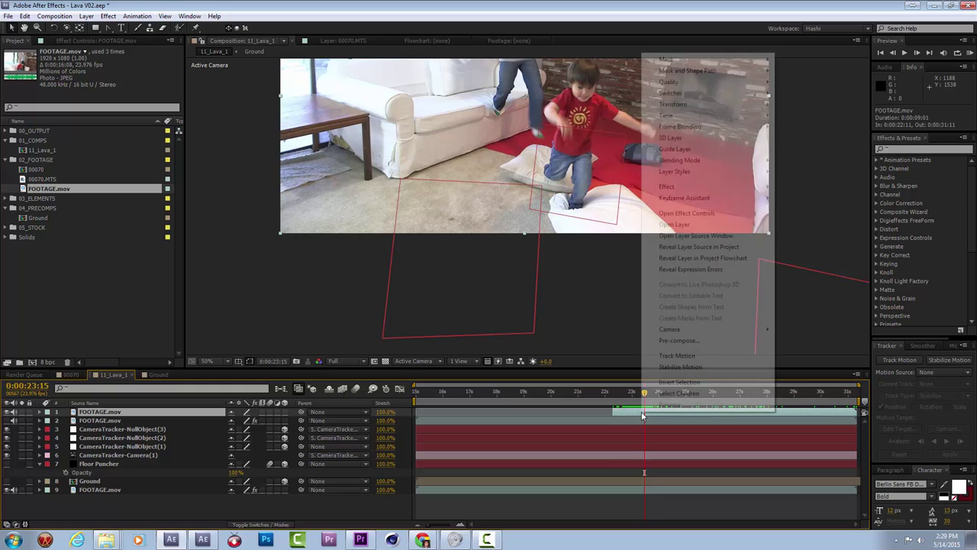
{"action": "mouse_move", "coordinate": [691, 188]}
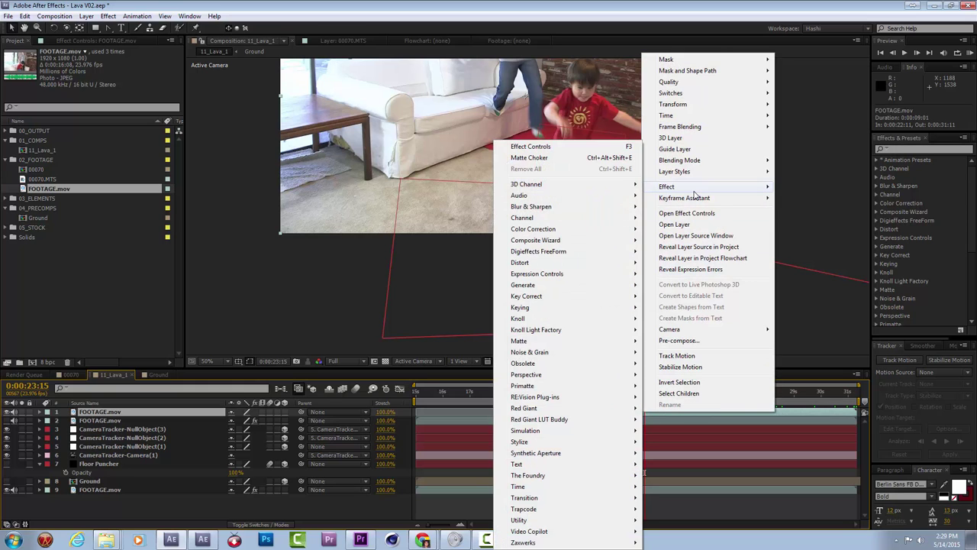
{"action": "left_click", "coordinate": [391, 156]}
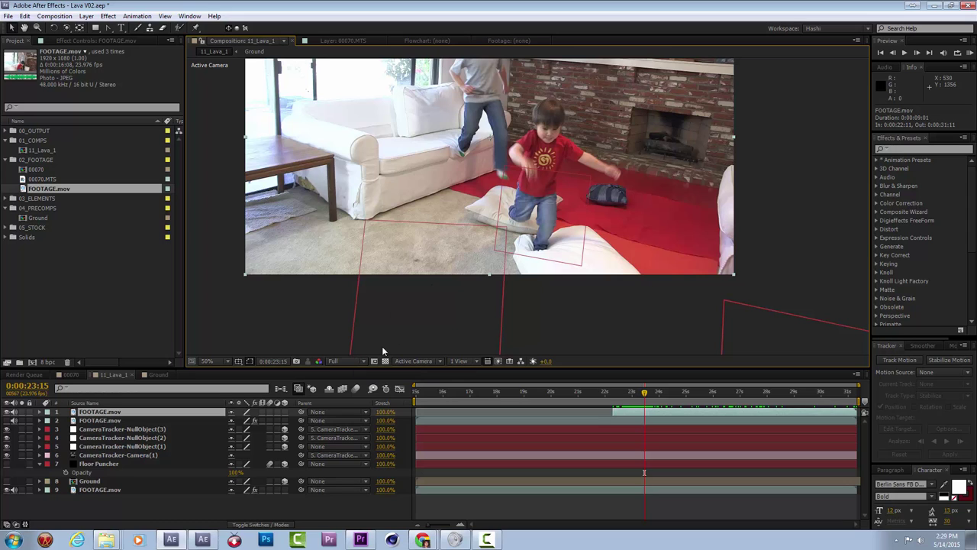
Step: Open the top FOOTAGE.mov copy in its layer view and Roto Brush the near white cushion at 0:00:23:15
{"action": "double_click", "coordinate": [586, 261]}
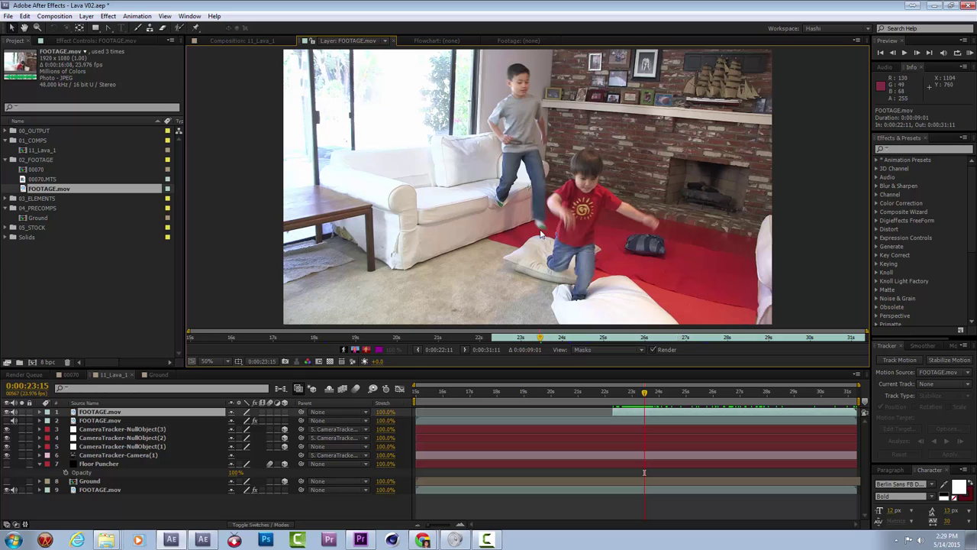
{"action": "left_click", "coordinate": [139, 28]}
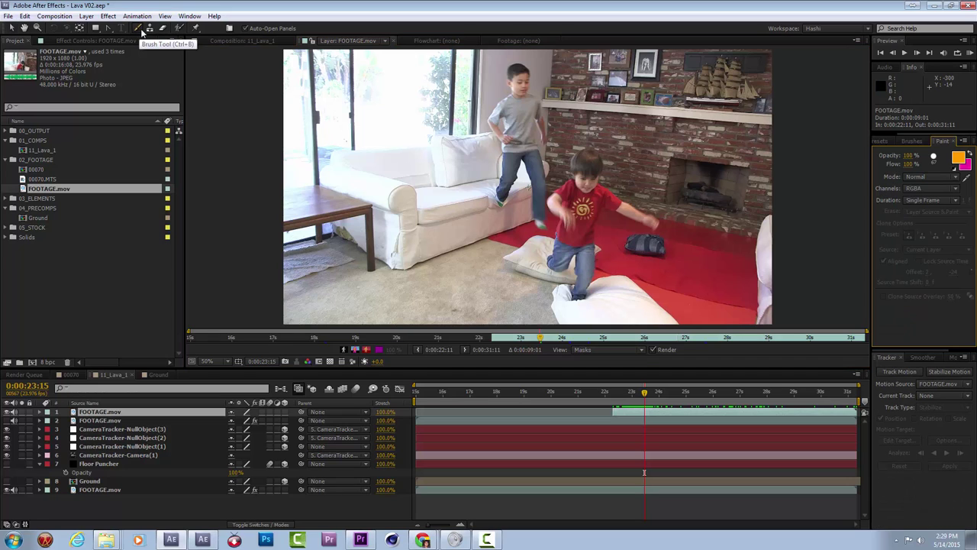
{"action": "left_click", "coordinate": [180, 28]}
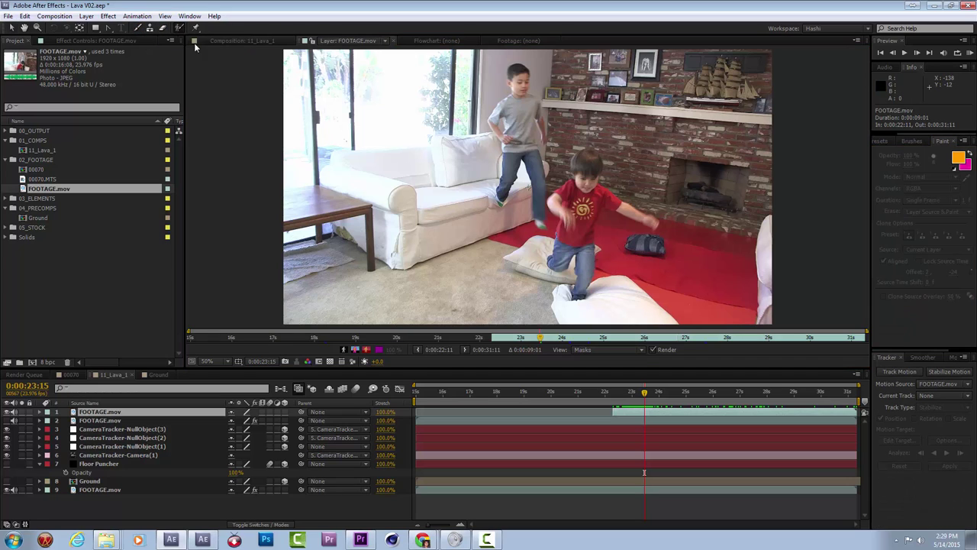
{"action": "mouse_move", "coordinate": [607, 296]}
{"action": "left_mouse_down"}
{"action": "mouse_move", "coordinate": [595, 251]}
{"action": "mouse_move", "coordinate": [546, 273]}
{"action": "left_mouse_up"}
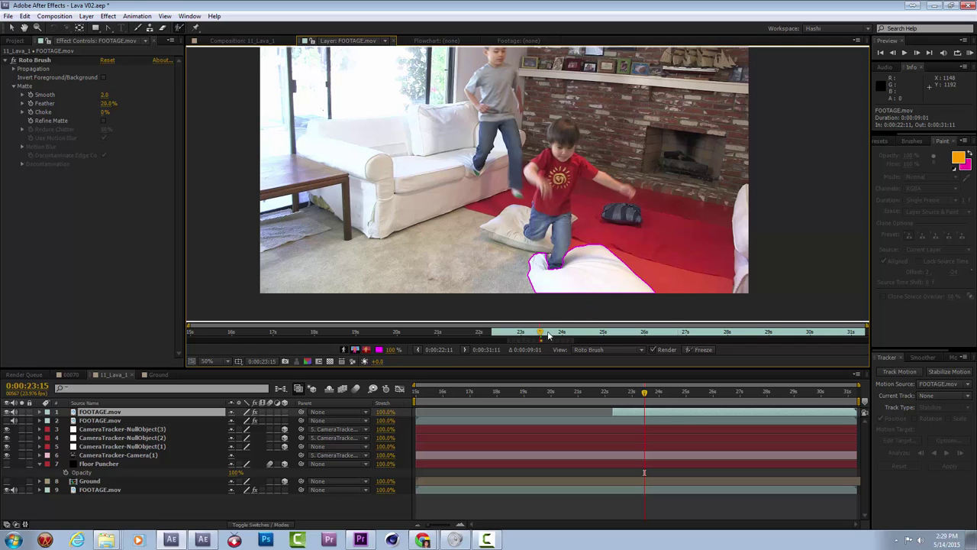
Step: Propagate the near cushion's Roto Brush matte backward frame by frame from 0:00:23:15 to 0:00:23:01
{"action": "key", "text": "Page_Up"}
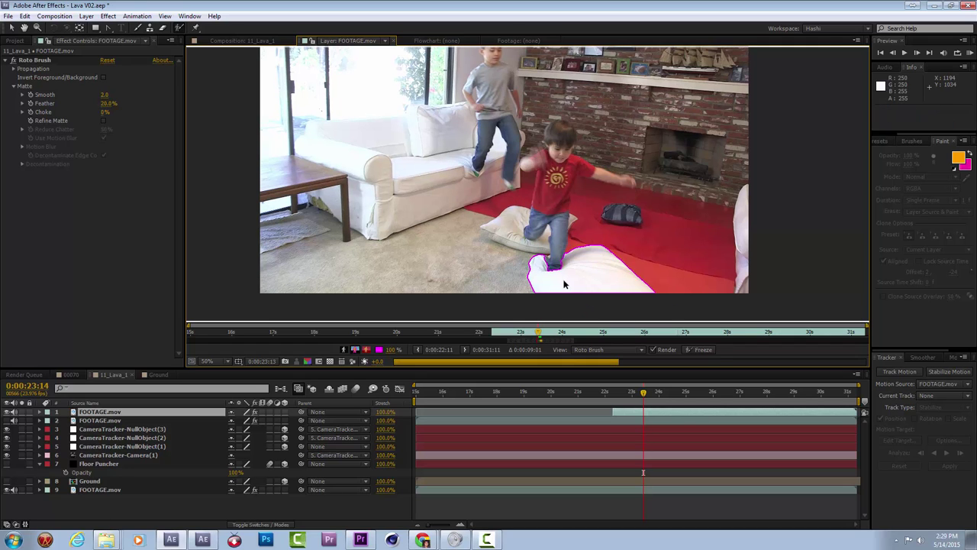
{"action": "key", "text": "Page_Up"}
{"action": "key", "text": "Page_Up"}
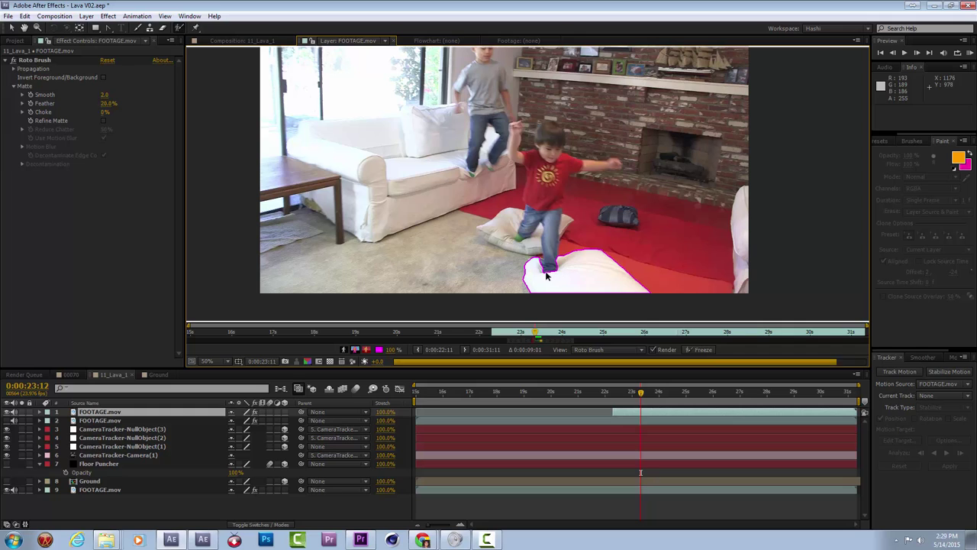
{"action": "key", "text": "Page_Up"}
{"action": "key", "text": "Page_Up"}
{"action": "key", "text": "Page_Up"}
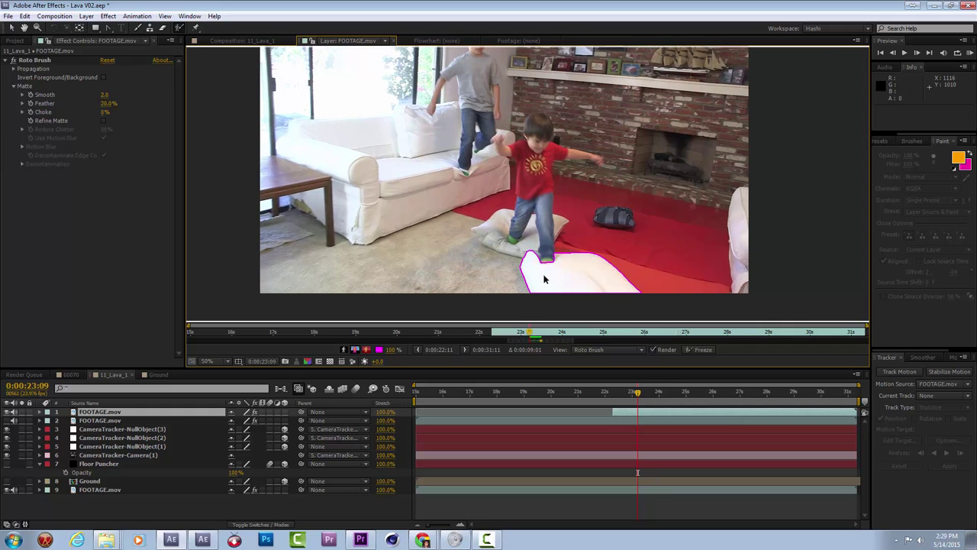
{"action": "key", "text": "Page_Up"}
{"action": "key", "text": "Page_Up"}
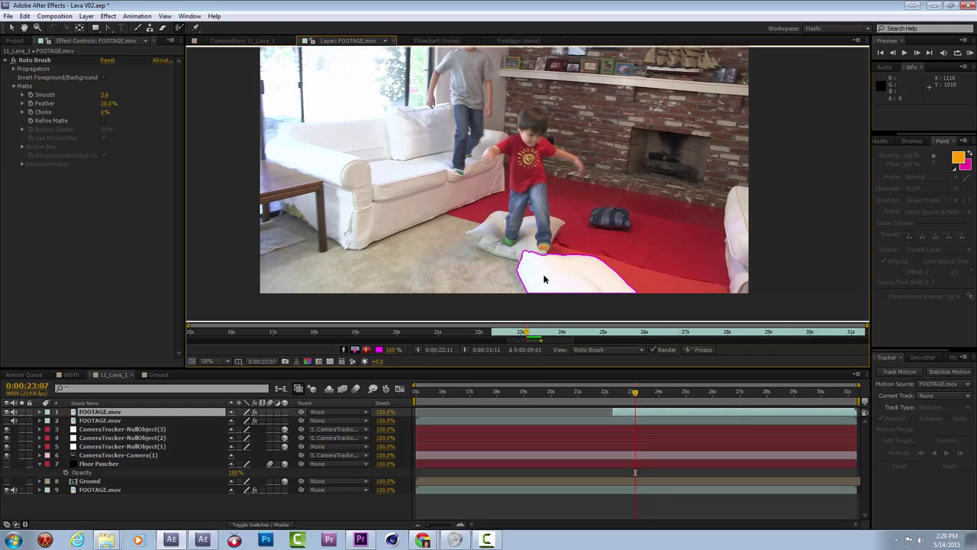
{"action": "key", "text": "Page_Up"}
{"action": "key", "text": "Page_Up"}
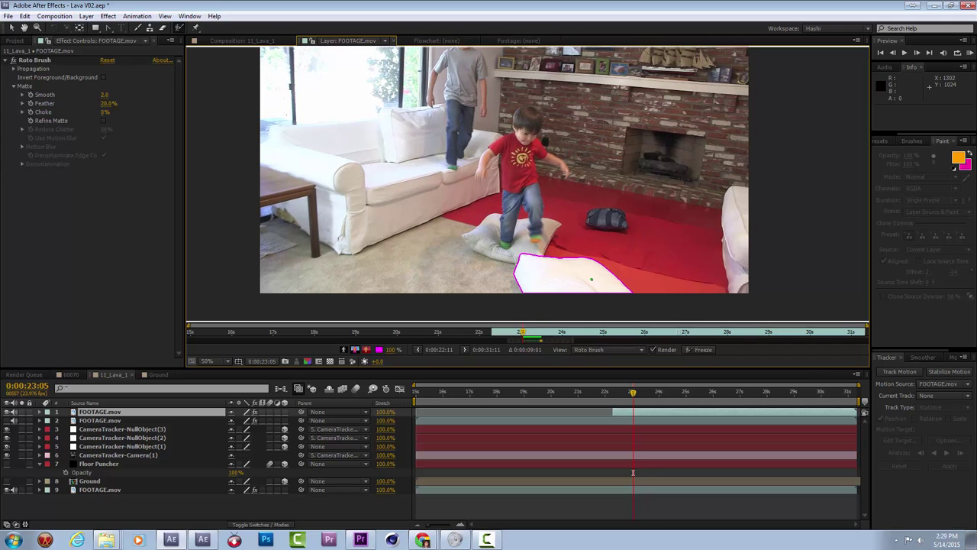
{"action": "key", "text": "Page_Up"}
{"action": "key", "text": "Page_Up"}
{"action": "key", "text": "Page_Up"}
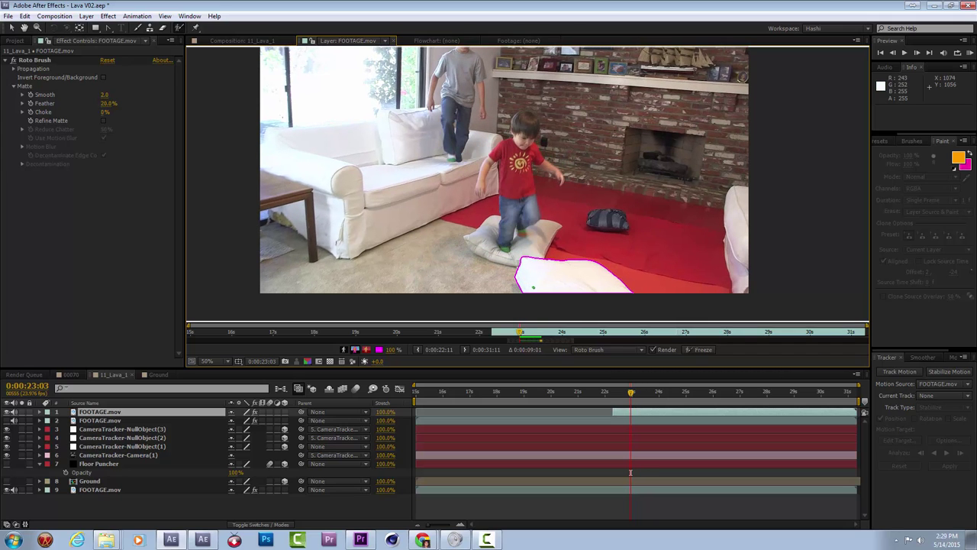
{"action": "key", "text": "Page_Up"}
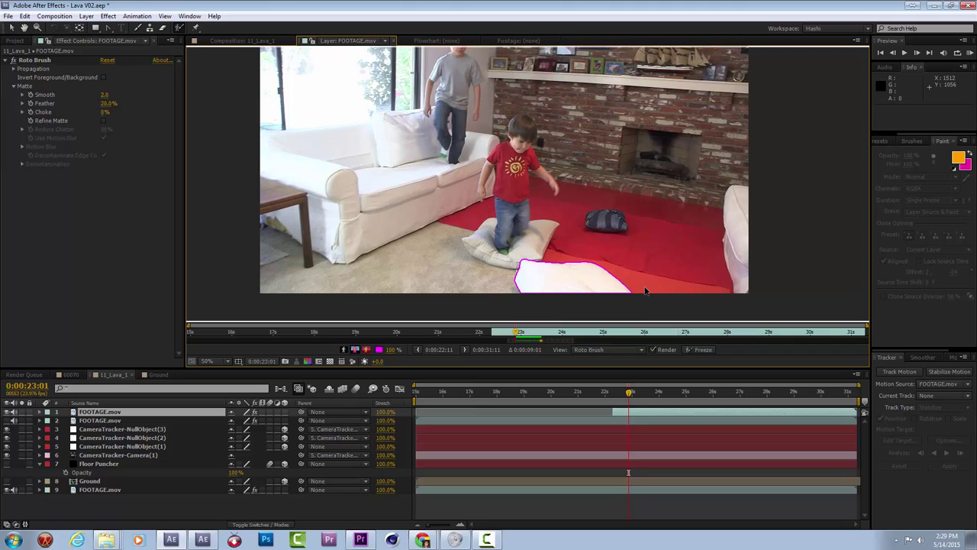
Step: Extend the Roto Brush span back to the layer's start and propagate the cushion matte through those frames
{"action": "key", "text": "Page_Up"}
{"action": "key", "text": "Page_Up"}
{"action": "key", "text": "Page_Up"}
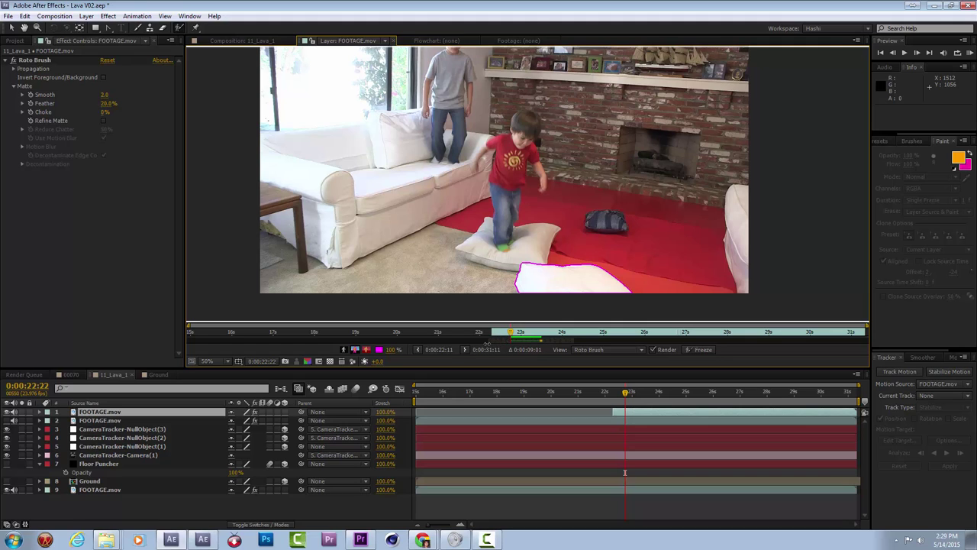
{"action": "key", "text": "Page_Up"}
{"action": "key", "text": "Page_Up"}
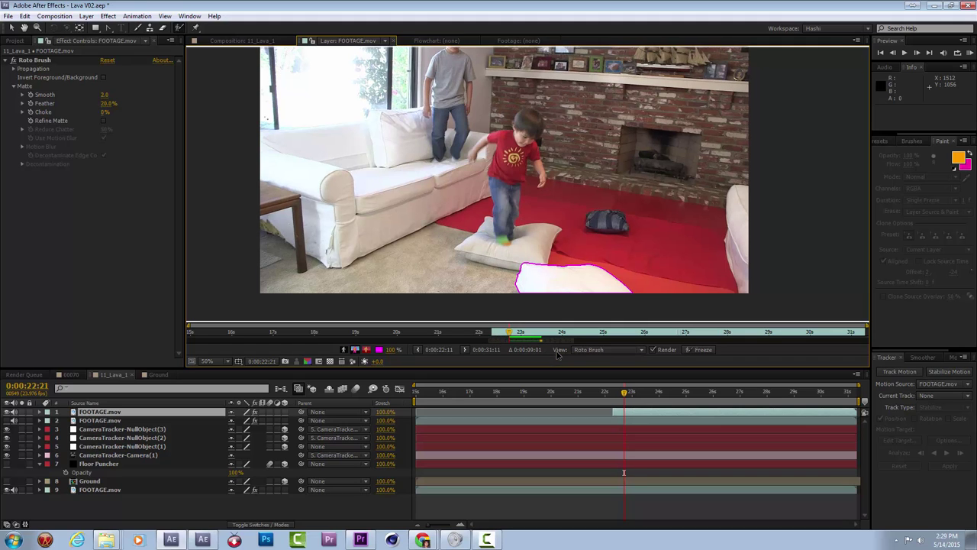
{"action": "key", "text": "Page_Up"}
{"action": "key", "text": "Page_Up"}
{"action": "key", "text": "Page_Up"}
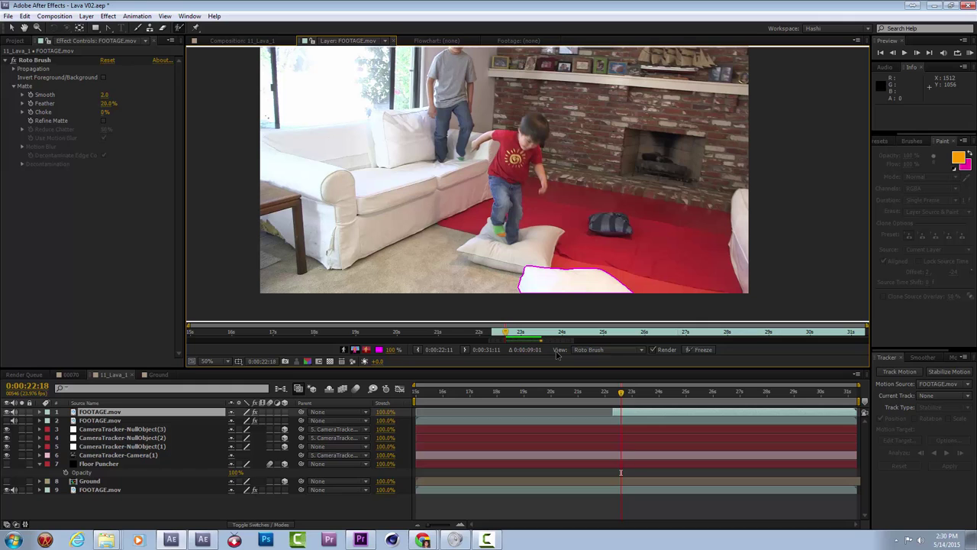
{"action": "key", "text": "Page_Up"}
{"action": "key", "text": "Page_Up"}
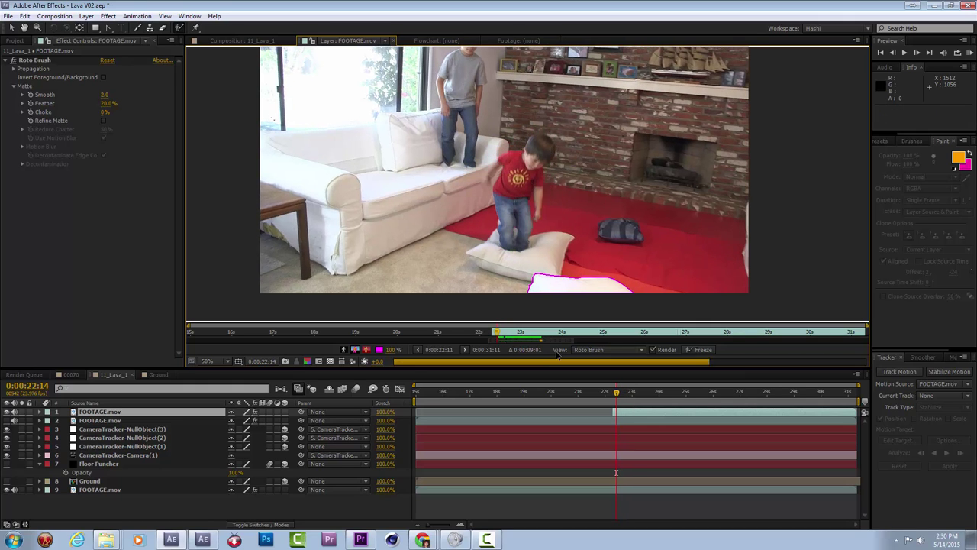
{"action": "key", "text": "Page_Up"}
{"action": "key", "text": "Page_Up"}
Step: Review the near cushion's Roto Brush outline frame by frame from the layer's start forward to 0:00:23:16
{"action": "key", "text": "space"}
{"action": "key", "text": "space"}
{"action": "key", "text": "Page_Down"}
{"action": "key", "text": "Page_Down"}
{"action": "key", "text": "Page_Down"}
{"action": "key", "text": "Page_Down"}
{"action": "key", "text": "Page_Down"}
{"action": "key", "text": "Page_Down"}
{"action": "key", "text": "Page_Down"}
{"action": "key", "text": "Page_Down"}
{"action": "key", "text": "Page_Down"}
{"action": "key", "text": "Page_Down"}
{"action": "key", "text": "Page_Down"}
{"action": "key", "text": "Page_Down"}
{"action": "key", "text": "Page_Down"}
{"action": "key", "text": "Page_Down"}
{"action": "key", "text": "Page_Down"}
{"action": "key", "text": "Page_Down"}
{"action": "key", "text": "Page_Down"}
{"action": "key", "text": "Page_Down"}
{"action": "key", "text": "Page_Down"}
{"action": "key", "text": "Page_Down"}
{"action": "key", "text": "Page_Down"}
{"action": "key", "text": "Page_Down"}
{"action": "key", "text": "Page_Down"}
{"action": "key", "text": "Page_Down"}
{"action": "key", "text": "Page_Down"}
{"action": "key", "text": "Page_Down"}
{"action": "key", "text": "Page_Down"}
{"action": "key", "text": "Page_Down"}
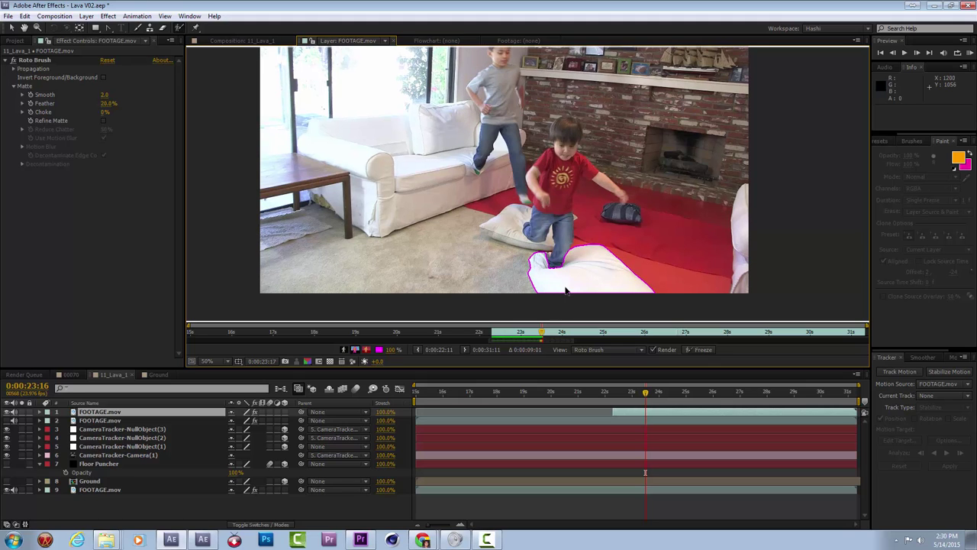
Step: Check the matte just past 0:00:23:16, and run a RAM preview to propagate it forward over the following frames
{"action": "key", "text": "Page_Down"}
{"action": "key", "text": "Page_Down"}
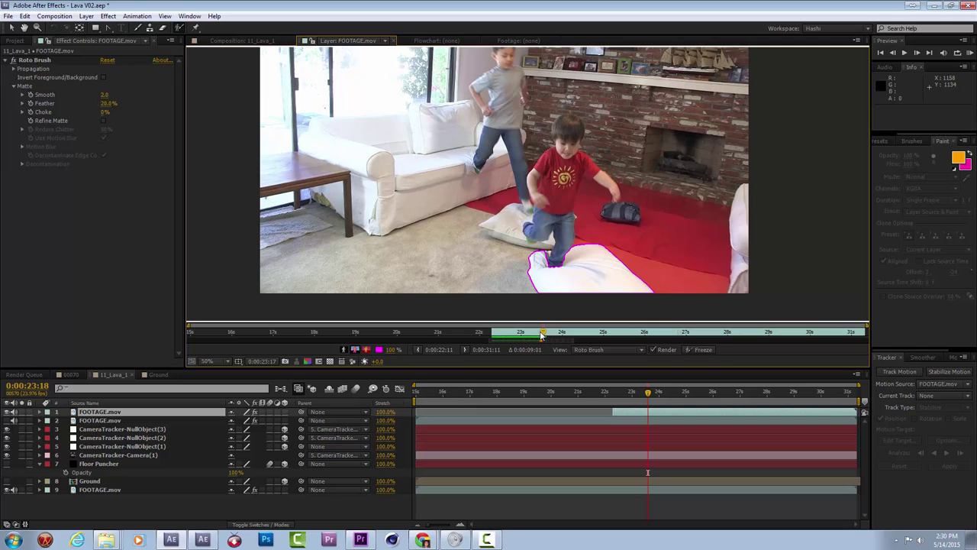
{"action": "key", "text": "Page_Up"}
{"action": "key", "text": "Page_Up"}
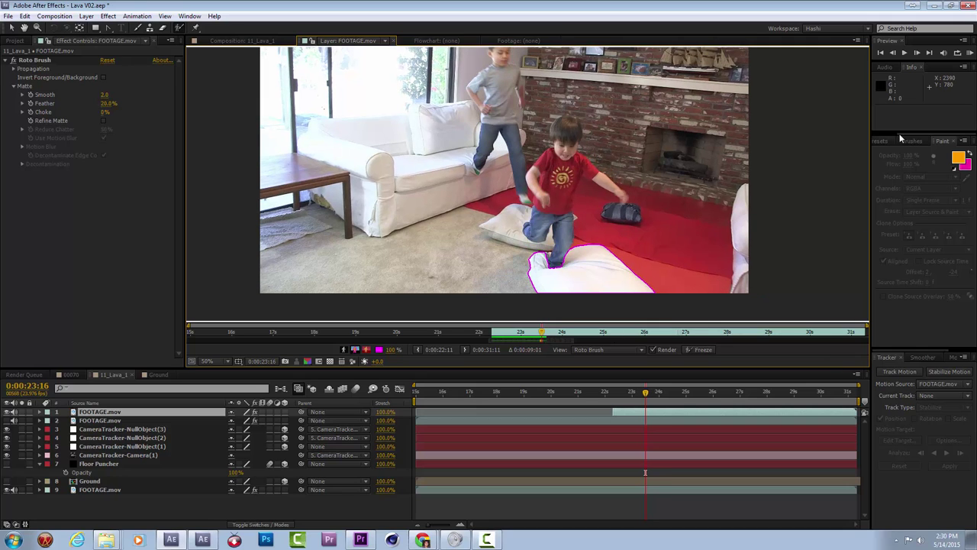
{"action": "left_click", "coordinate": [969, 53]}
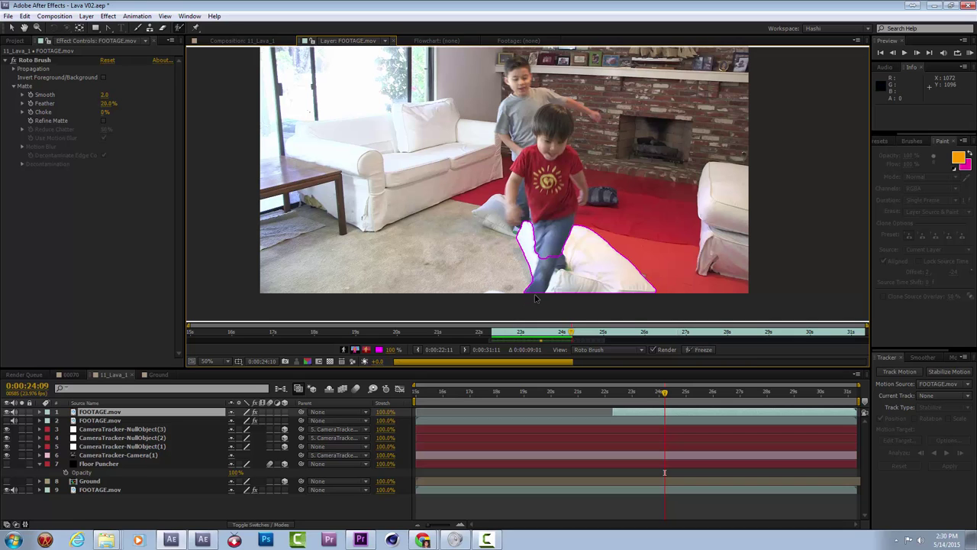
Step: Step the near cushion's Roto Brush matte from 0:00:24:09 to 0:00:24:12, undoing the last stroke made at 0:00:24:11
{"action": "key", "text": "Page_Up"}
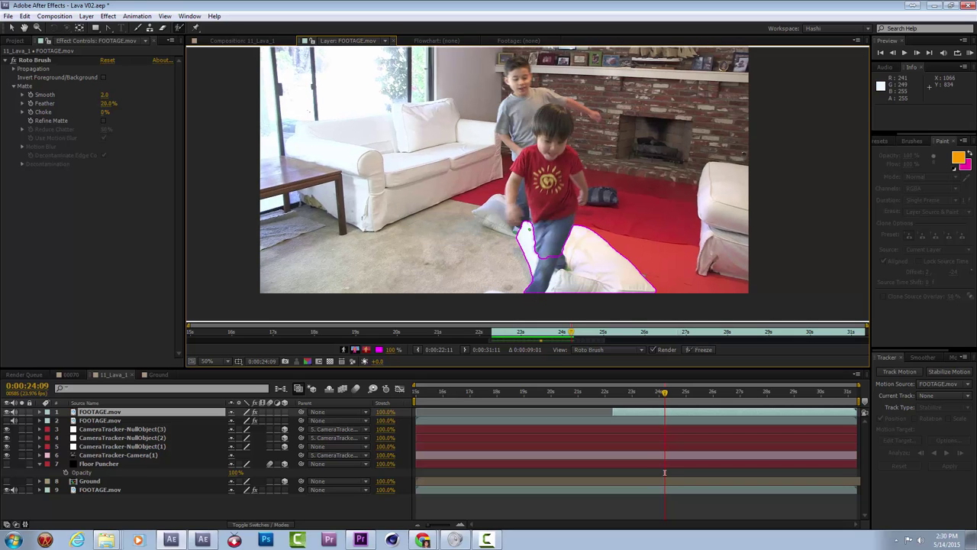
{"action": "key", "text": "Page_Down"}
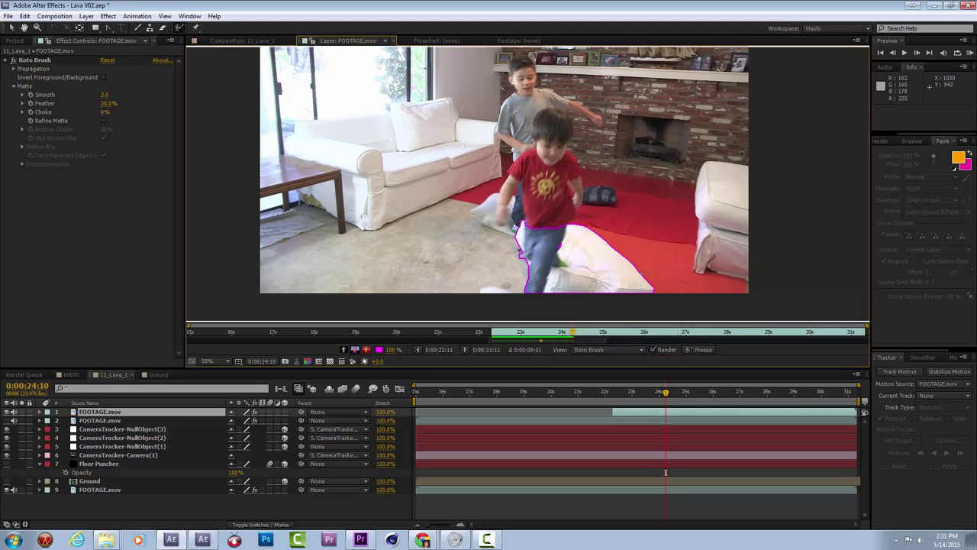
{"action": "key", "text": "Page_Down"}
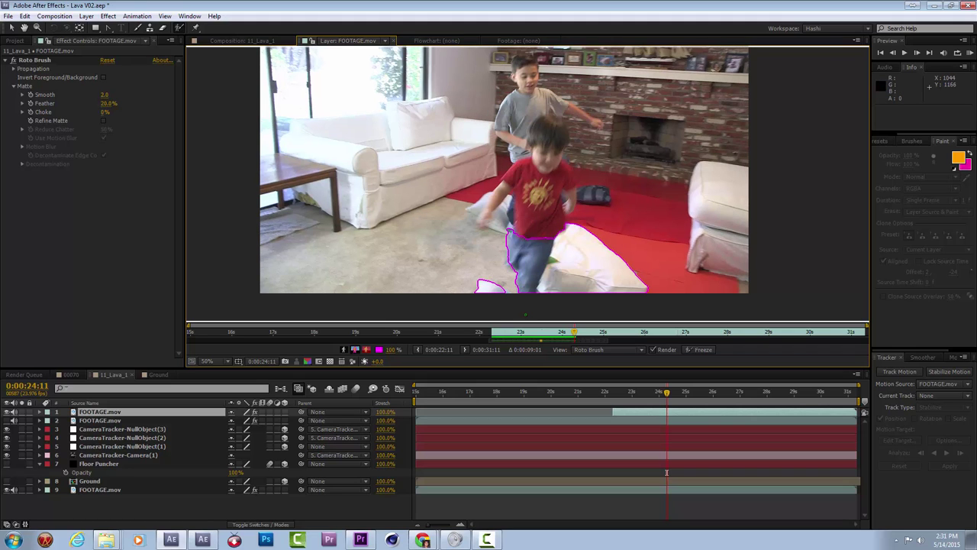
{"action": "key", "text": "ctrl+z"}
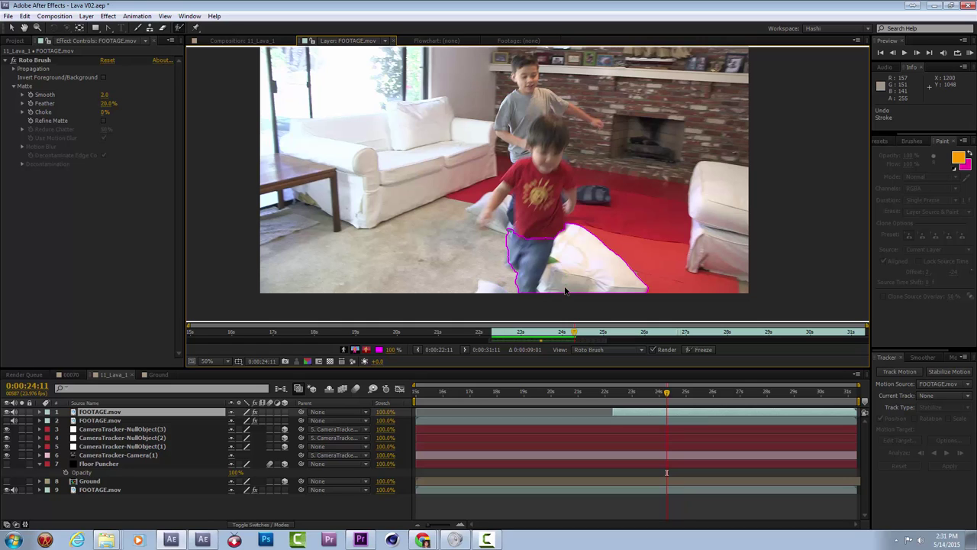
{"action": "key", "text": "Page_Down"}
{"action": "key", "text": "Page_Up"}
{"action": "key", "text": "Page_Down"}
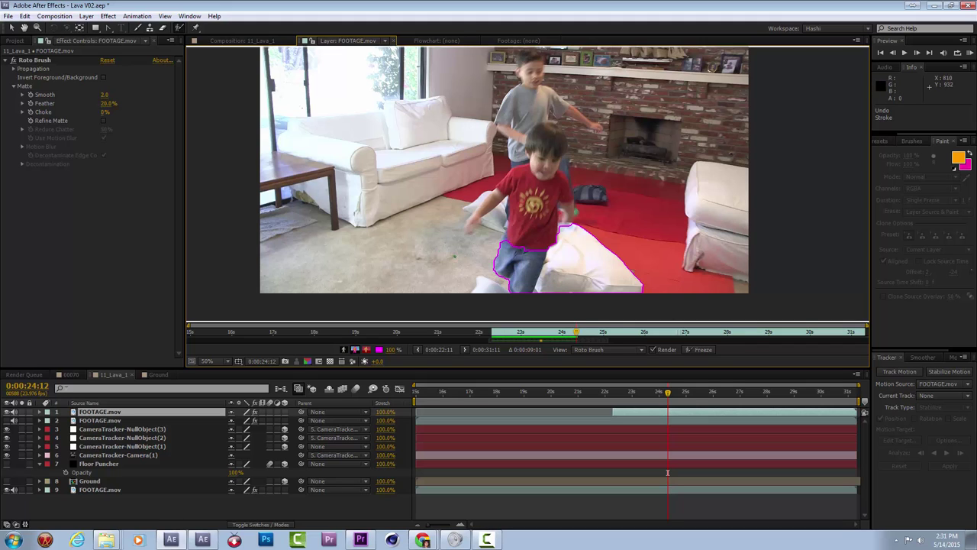
Step: Set the Roto Brush matte's Smooth to 5.1 and propagate the matte forward to 0:00:24:14
{"action": "left_click_drag", "start_coordinate": [105, 93], "coordinate": [134, 93]}
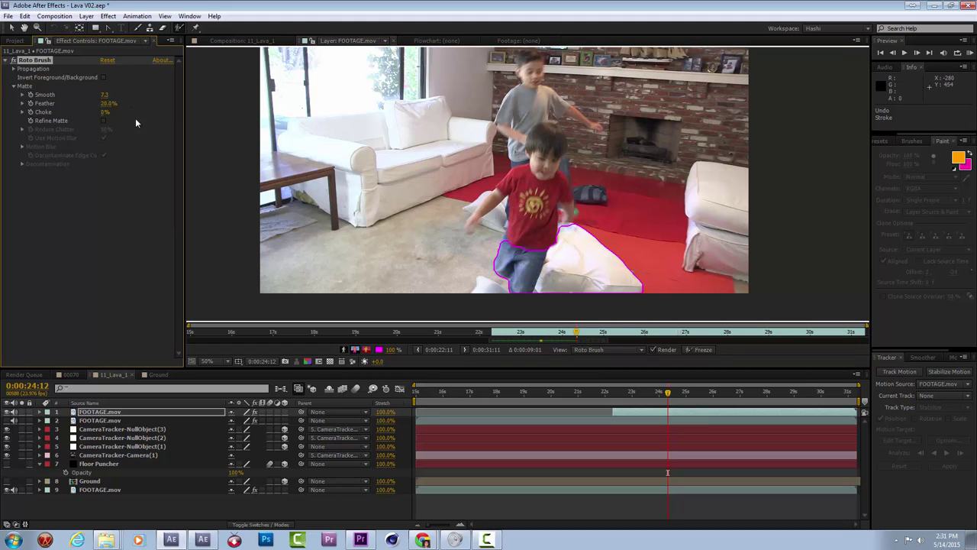
{"action": "left_click", "coordinate": [107, 102]}
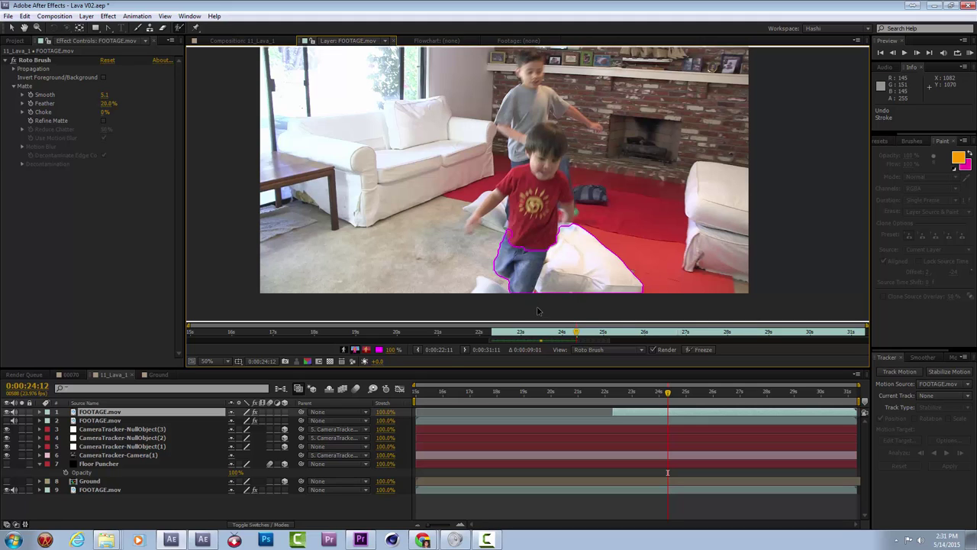
{"action": "key", "text": "Page_Down"}
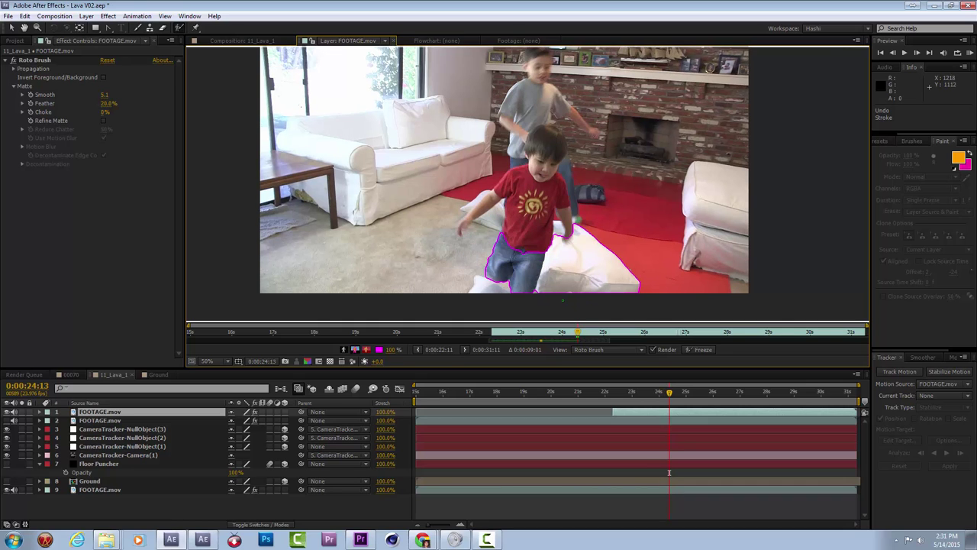
{"action": "key", "text": "Page_Down"}
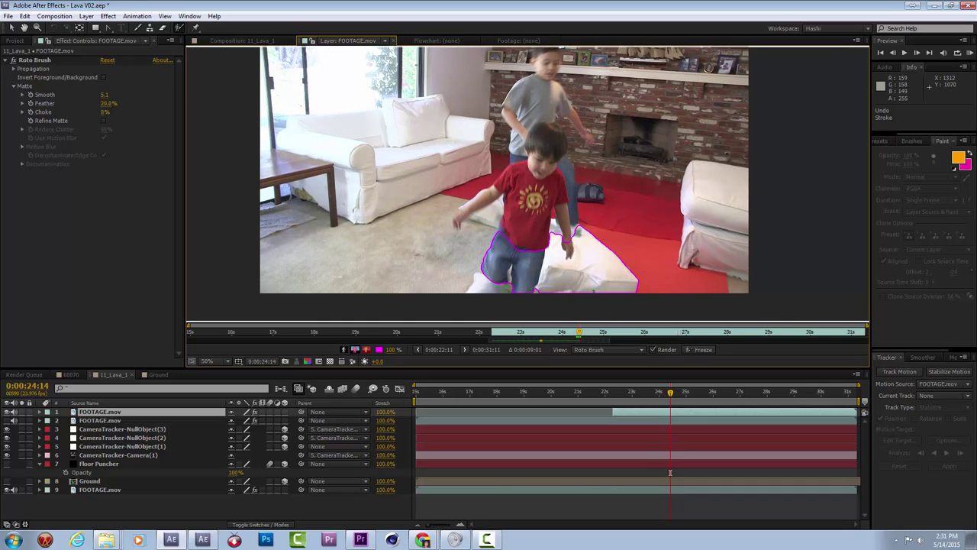
Step: Refine the matte around the younger boy's legs and the cushion, frame by frame, up to 0:00:24:20
{"action": "key", "text": "Page_Down"}
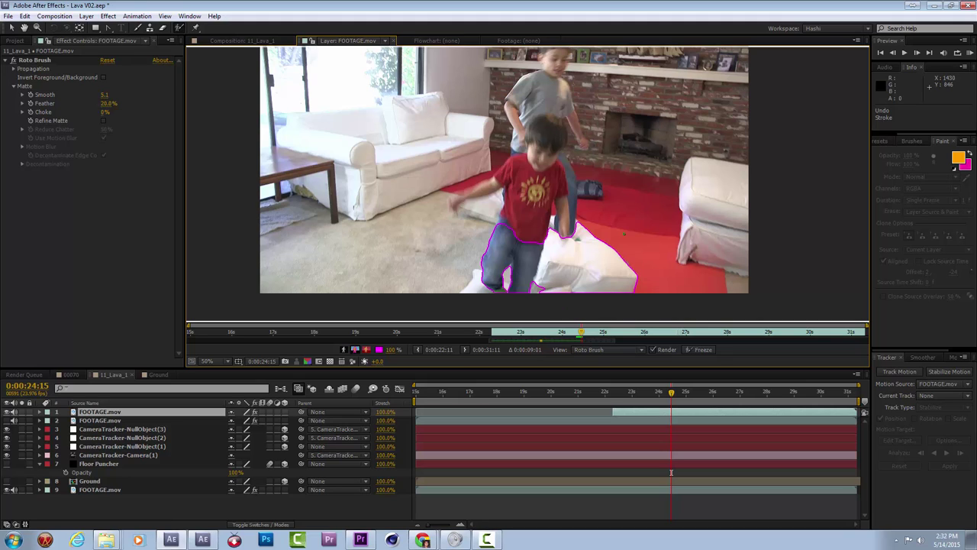
{"action": "key", "text": "Page_Down"}
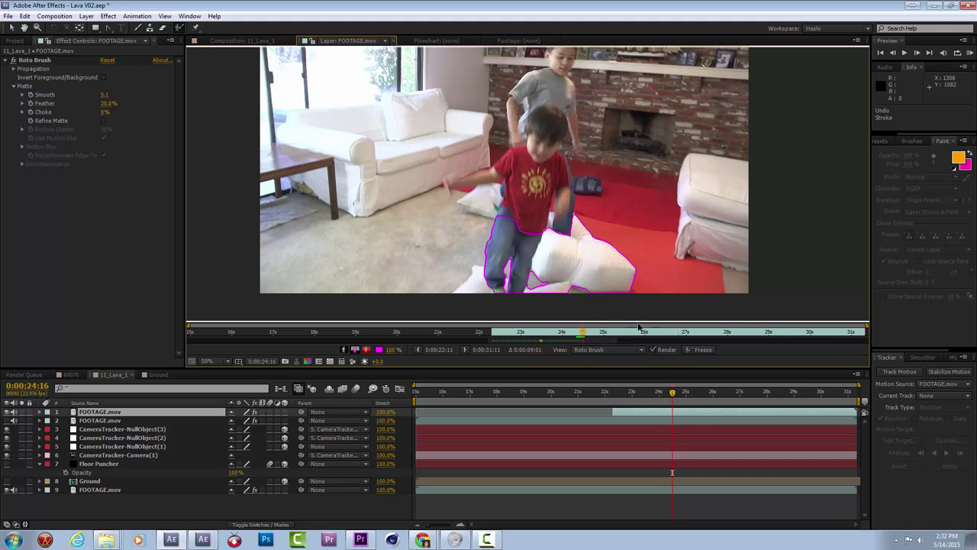
{"action": "key", "text": "Page_Down"}
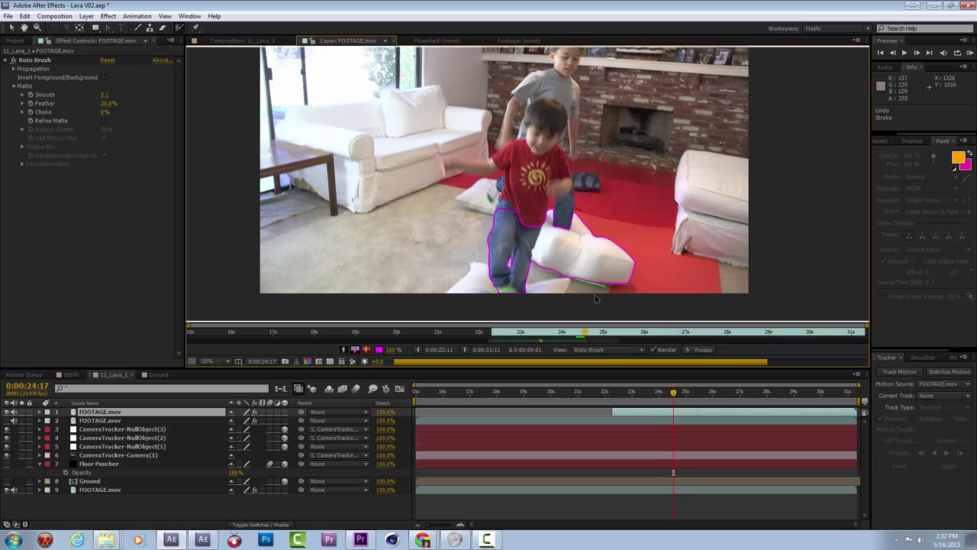
{"action": "key", "text": "Page_Down"}
{"action": "key", "text": "Page_Down"}
{"action": "key", "text": "Page_Down"}
{"action": "key", "text": "Page_Down"}
{"action": "key", "text": "Page_Down"}
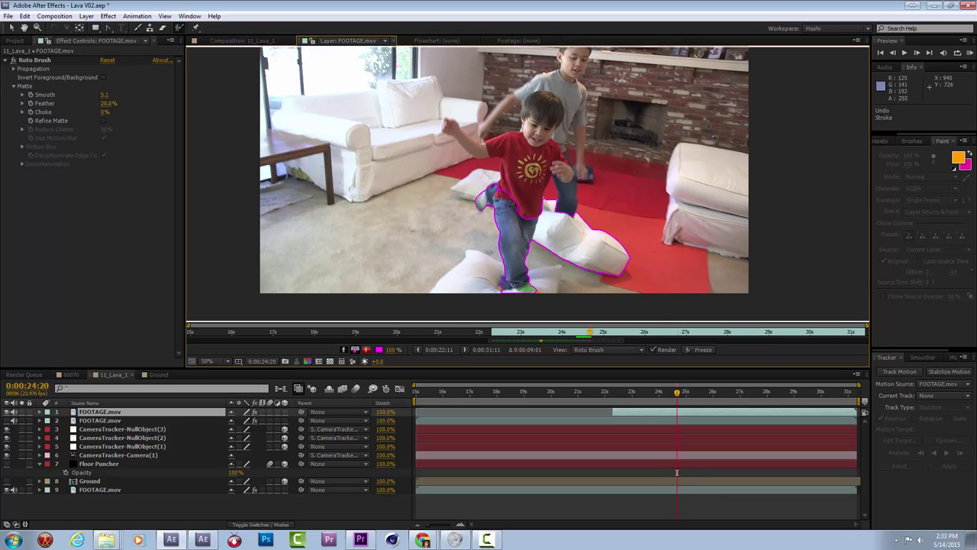
Step: Propagate the matte of the boys' legs and cushion frame by frame from 0:00:24:20 to 0:00:25:08
{"action": "key", "text": "Page_Down"}
{"action": "key", "text": "Page_Down"}
{"action": "key", "text": "Page_Down"}
{"action": "key", "text": "Page_Down"}
{"action": "key", "text": "Page_Down"}
{"action": "key", "text": "Page_Down"}
{"action": "key", "text": "Page_Down"}
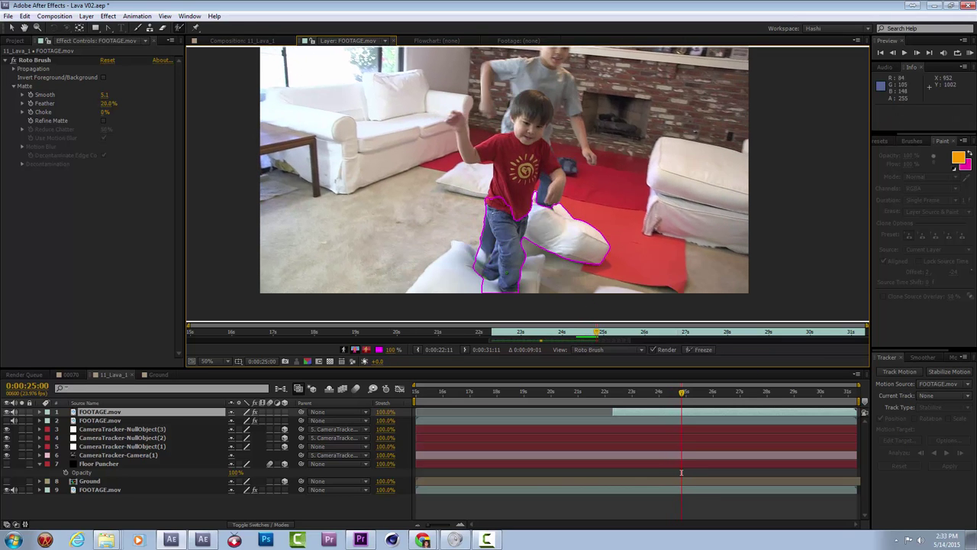
{"action": "key", "text": "Page_Down"}
{"action": "key", "text": "Page_Down"}
{"action": "key", "text": "Page_Down"}
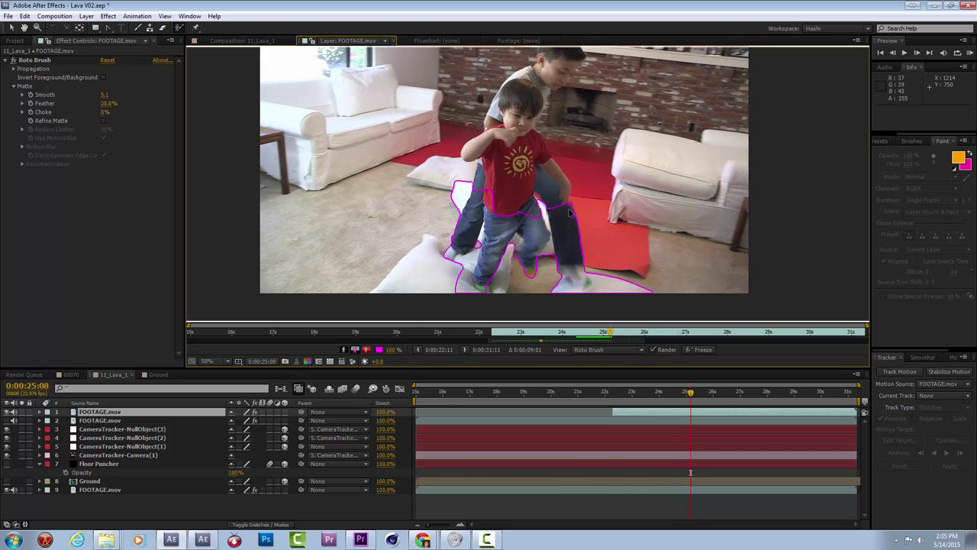
Step: Carry the Roto Brush matte of both boys' legs and the cushions forward from 0:00:25:08 to 0:00:25:16
{"action": "key", "text": "Page_Down"}
{"action": "key", "text": "Page_Down"}
{"action": "key", "text": "Page_Down"}
{"action": "key", "text": "Page_Down"}
{"action": "key", "text": "Page_Down"}
{"action": "key", "text": "Page_Down"}
{"action": "key", "text": "Page_Down"}
{"action": "key", "text": "Page_Down"}
{"action": "key", "text": "Page_Down"}
{"action": "key", "text": "Page_Down"}
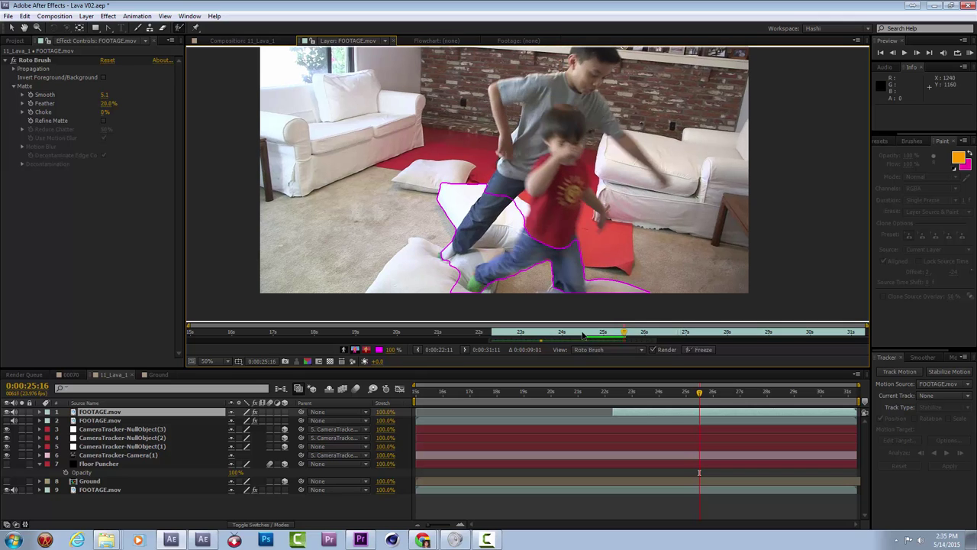
Step: Propagate the matte from 0:00:25:16 to 0:00:26:01, keeping the younger boy's arm and legs inside the outline
{"action": "key", "text": "Page_Down"}
{"action": "key", "text": "Page_Down"}
{"action": "key", "text": "Page_Down"}
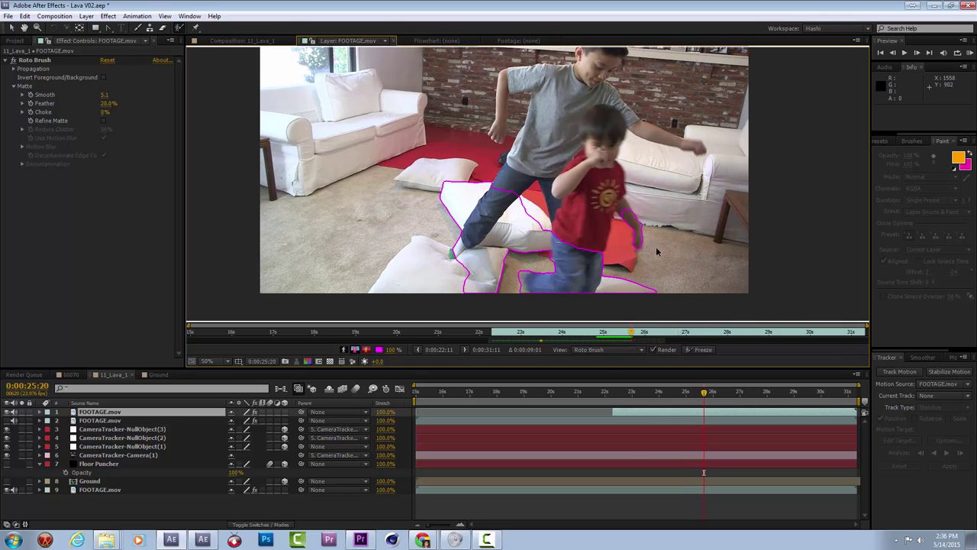
{"action": "key", "text": "Page_Down"}
{"action": "key", "text": "Page_Down"}
{"action": "key", "text": "Page_Down"}
{"action": "key", "text": "Page_Down"}
{"action": "key", "text": "Page_Down"}
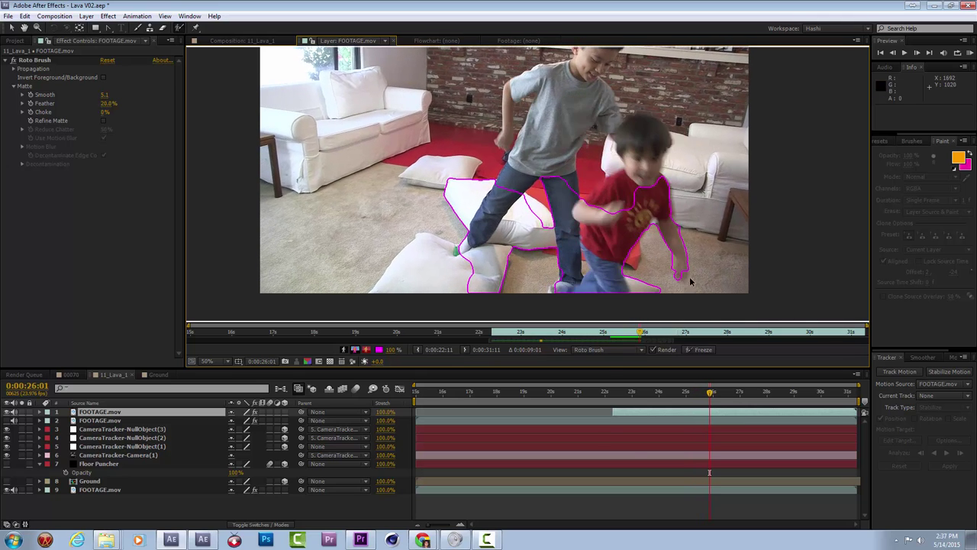
Step: Advance the matte to 0:00:26:06, adding a short Roto Brush stroke beside the crouching younger boy
{"action": "key", "text": "Page_Down"}
{"action": "key", "text": "Page_Down"}
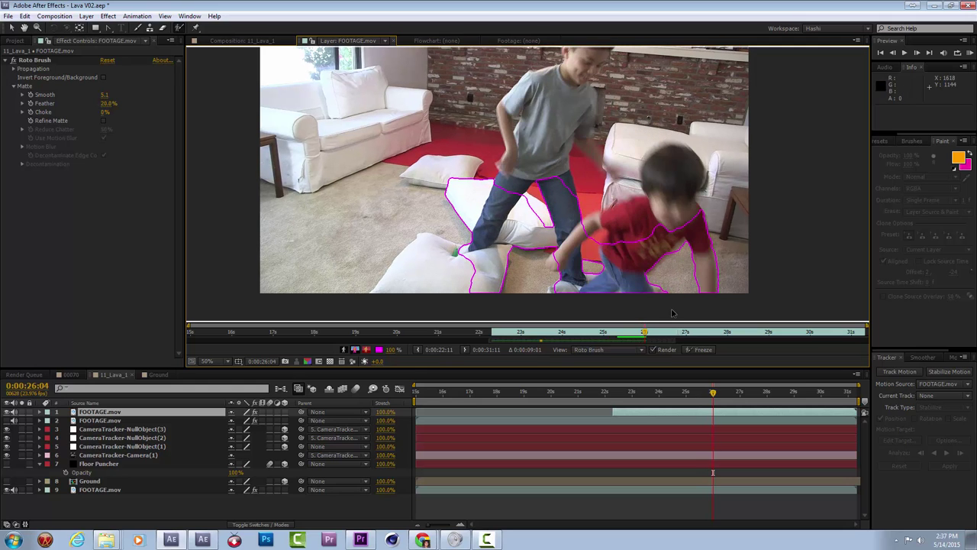
{"action": "key", "text": "Page_Down"}
{"action": "left_click_drag", "start_coordinate": [689, 298], "coordinate": [690, 299]}
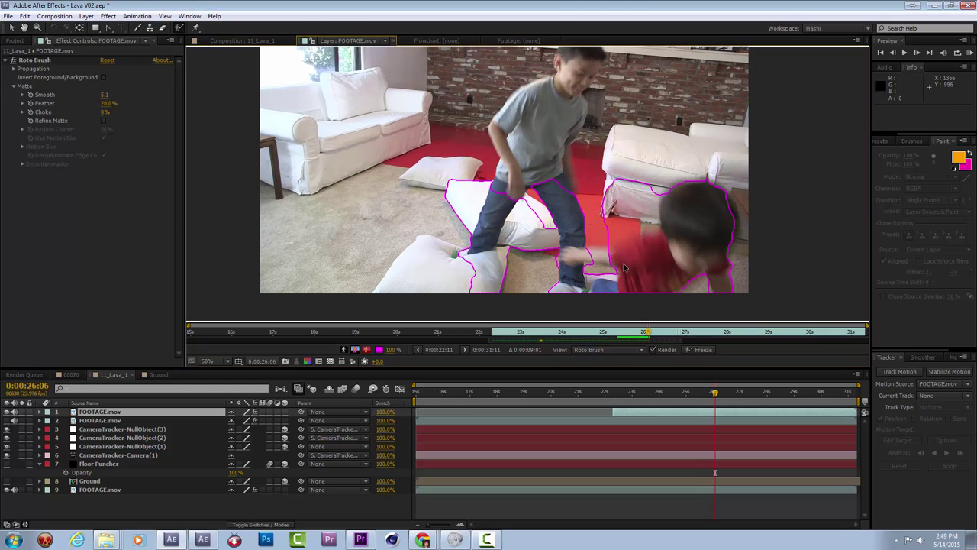
Step: Try a Roto Brush stroke beside the crouching boy at 0:00:26:06, undo it, and propagate the matte to 0:00:26:08
{"action": "left_click_drag", "start_coordinate": [742, 187], "coordinate": [739, 292]}
{"action": "key", "text": "ctrl+z"}
{"action": "key", "text": "Page_Down"}
{"action": "key", "text": "Page_Down"}
{"action": "key", "text": "Page_Down"}
{"action": "key", "text": "Page_Down"}
{"action": "key", "text": "Page_Down"}
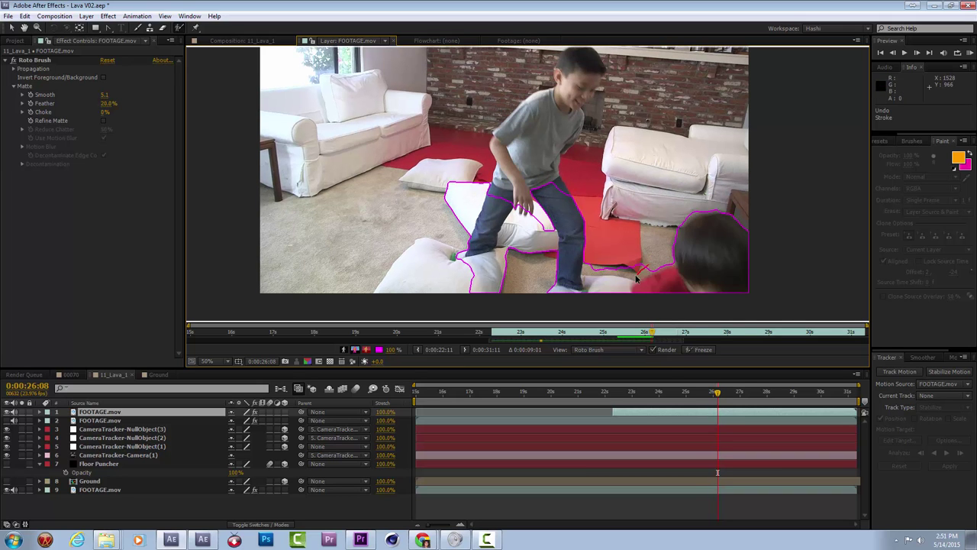
Step: Propagate the matte of the older boy's legs and the cushions from 0:00:26:08 to 0:00:26:15
{"action": "key", "text": "Page_Down"}
{"action": "key", "text": "Page_Down"}
{"action": "key", "text": "Page_Down"}
{"action": "key", "text": "Page_Down"}
{"action": "key", "text": "Page_Down"}
{"action": "key", "text": "Page_Down"}
{"action": "key", "text": "Page_Down"}
{"action": "key", "text": "Page_Down"}
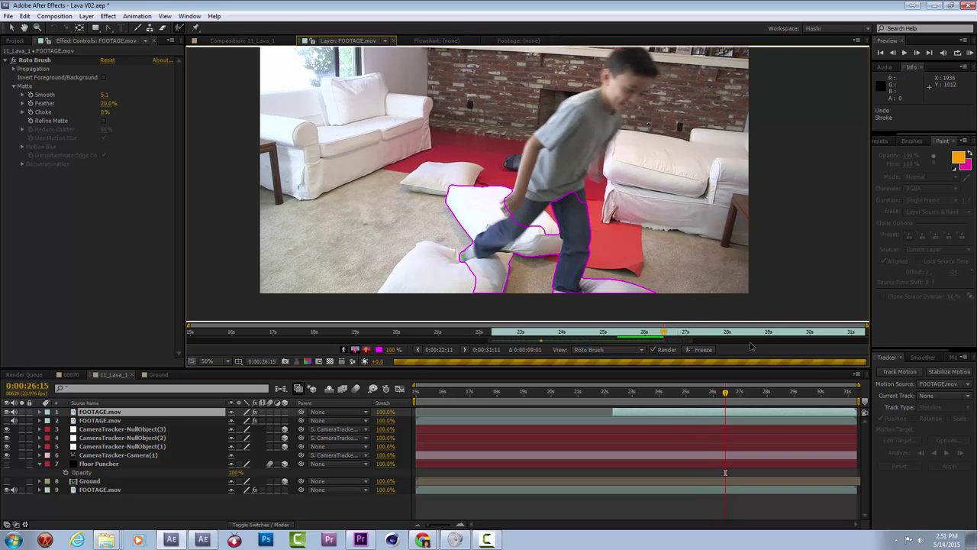
Step: Propagate the matte from 0:00:26:15 to 0:00:26:21 as the older boy steps off the cushion
{"action": "key", "text": "Page_Down"}
{"action": "key", "text": "Page_Down"}
{"action": "key", "text": "Page_Down"}
{"action": "key", "text": "Page_Down"}
{"action": "key", "text": "Page_Down"}
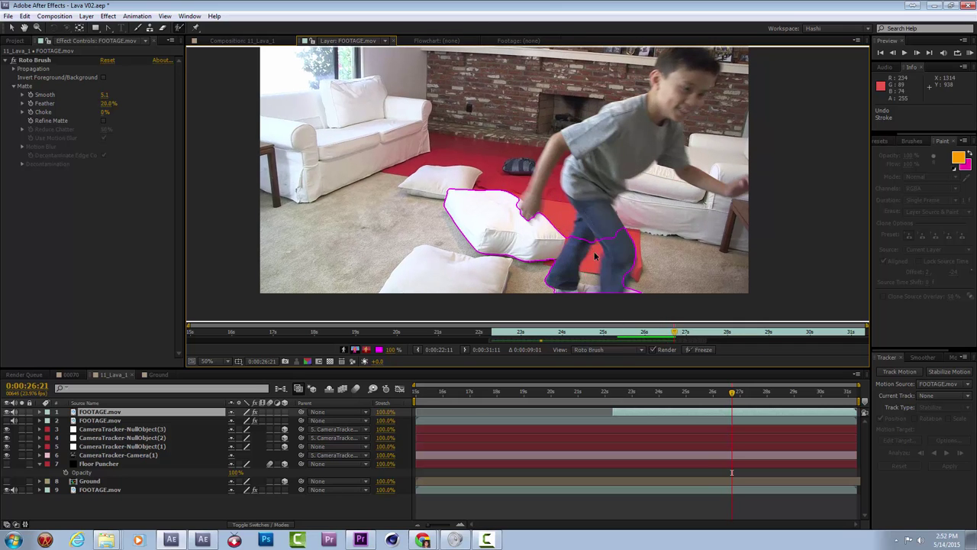
Step: Brush the older boy's leg and torso into the matte, propagating it to 0:00:27:01, and freeze the Roto Brush result
{"action": "left_click_drag", "start_coordinate": [627, 245], "coordinate": [664, 186]}
{"action": "key", "text": "Page_Down"}
{"action": "key", "text": "Page_Down"}
{"action": "key", "text": "Page_Down"}
{"action": "key", "text": "Page_Down"}
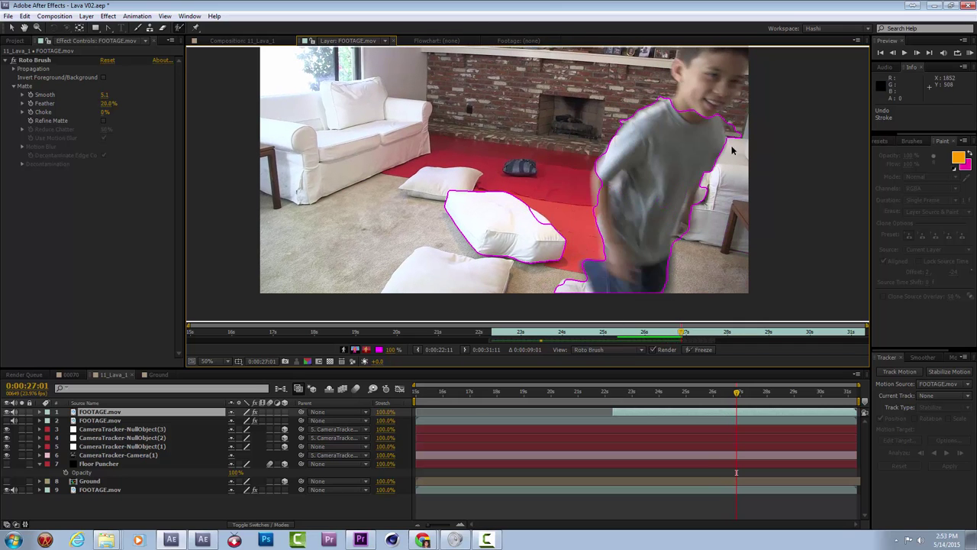
{"action": "left_click", "coordinate": [687, 347]}
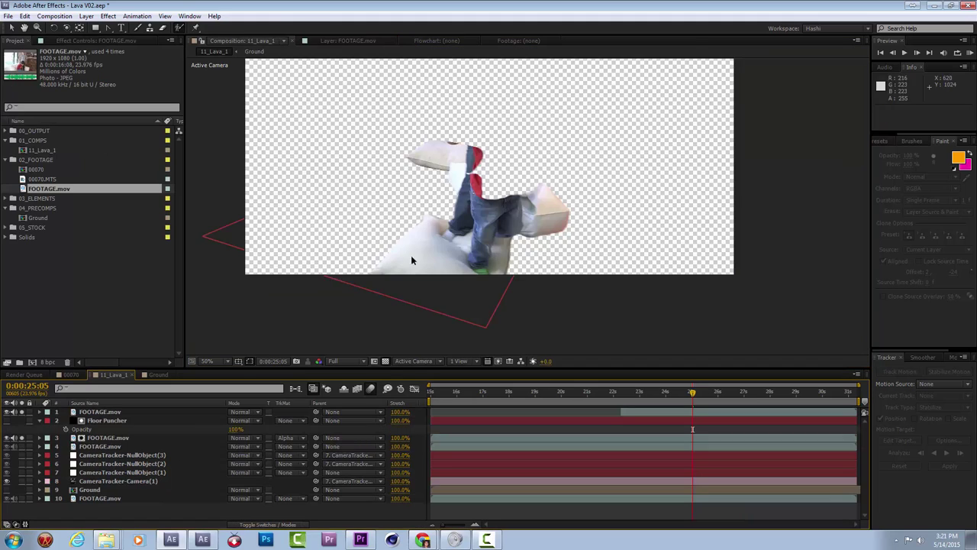
Step: Place the Floor Puncher copy directly above the lower FOOTAGE.mov copy and draw a mask on it with the Pen tool
{"action": "key", "text": "ctrl+["}
{"action": "key", "text": "ctrl+["}
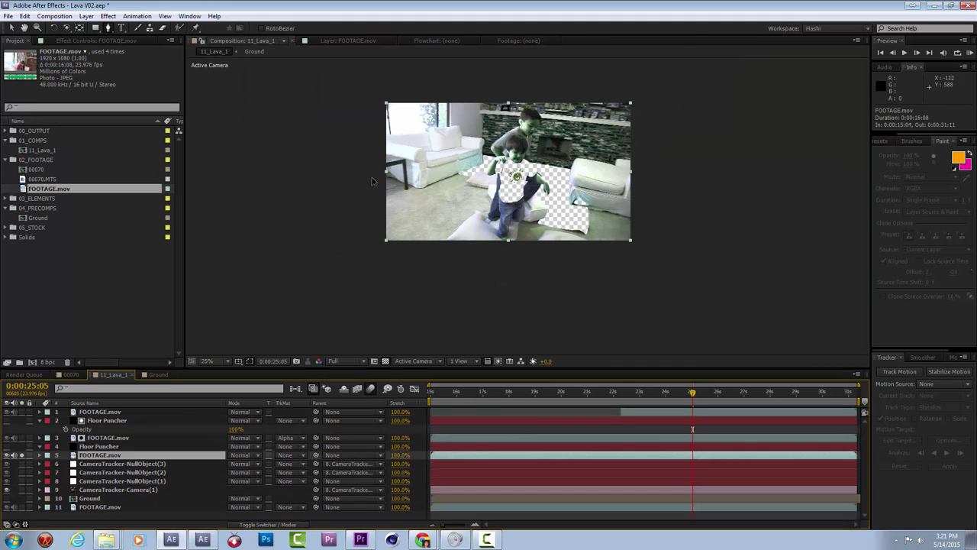
{"action": "key", "text": "g"}
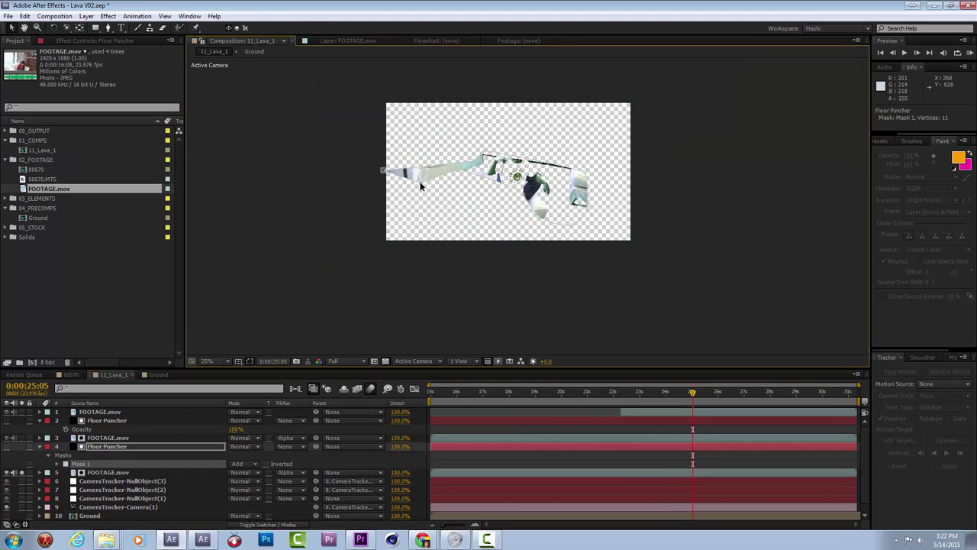
Step: Solo the background FOOTAGE.mov layer so it displays behind the lava Ground and cutout layers
{"action": "key", "text": "period"}
{"action": "scroll", "coordinate": [115, 488], "scroll_direction": "down", "scroll_amount": 1}
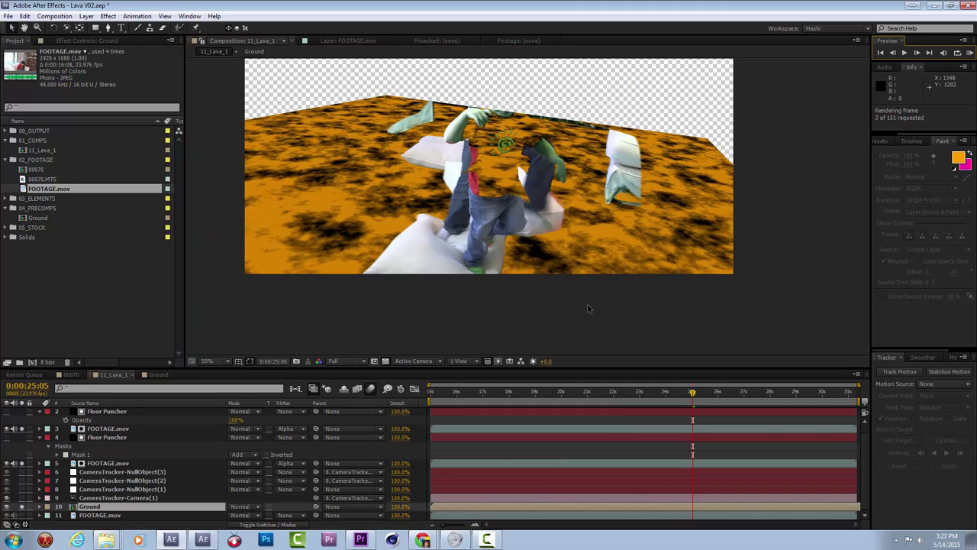
{"action": "left_click", "coordinate": [21, 513]}
{"action": "scroll", "coordinate": [115, 458], "scroll_direction": "up", "scroll_amount": 1}
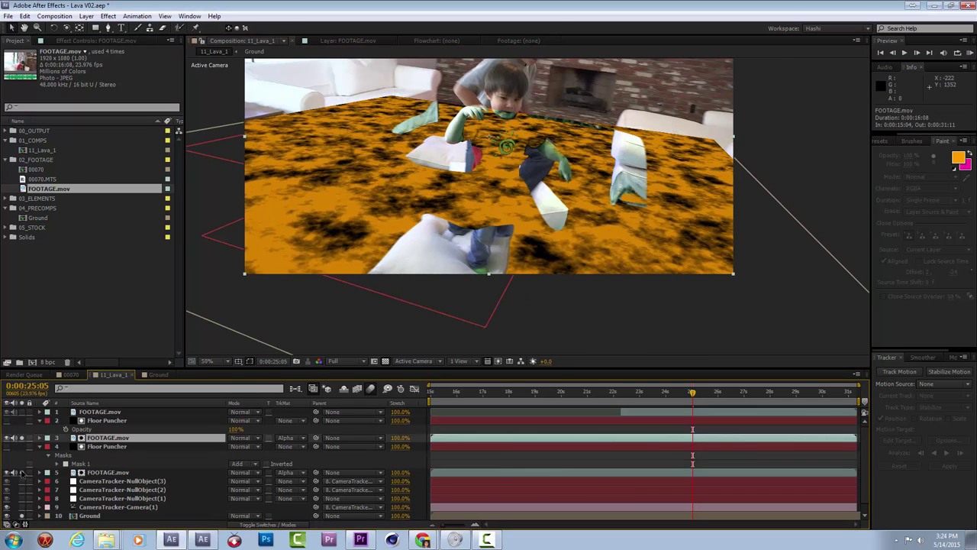
Step: Rename the topmost FOOTAGE.mov layer as FOOTAGE - Rotobrush
{"action": "left_click", "coordinate": [115, 411]}
{"action": "key", "text": "Return"}
{"action": "type", "text": "FOOTAGE - Rotobrush"}
{"action": "key", "text": "Return"}
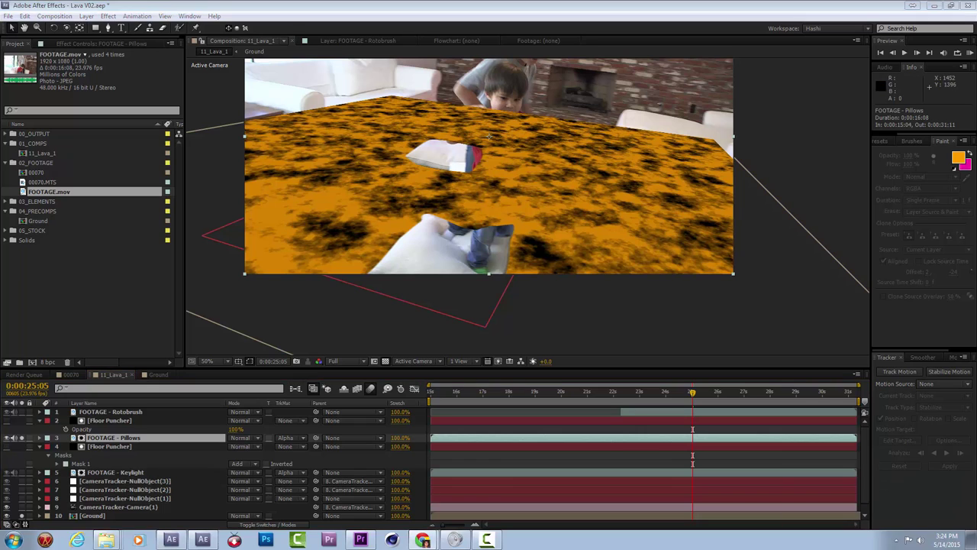
Step: Select the upper Floor Puncher layer and lower its Opacity
{"action": "left_click", "coordinate": [56, 430]}
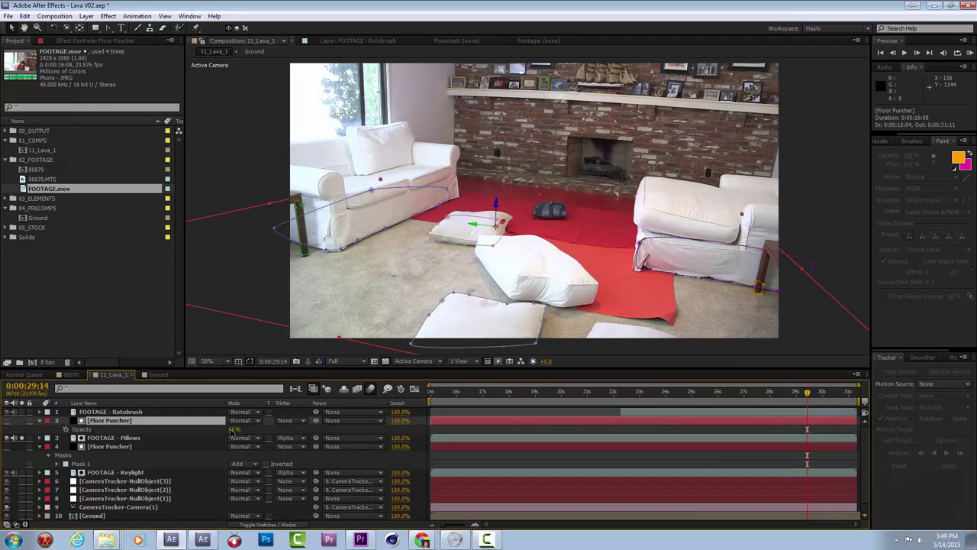
{"action": "left_click", "coordinate": [530, 267]}
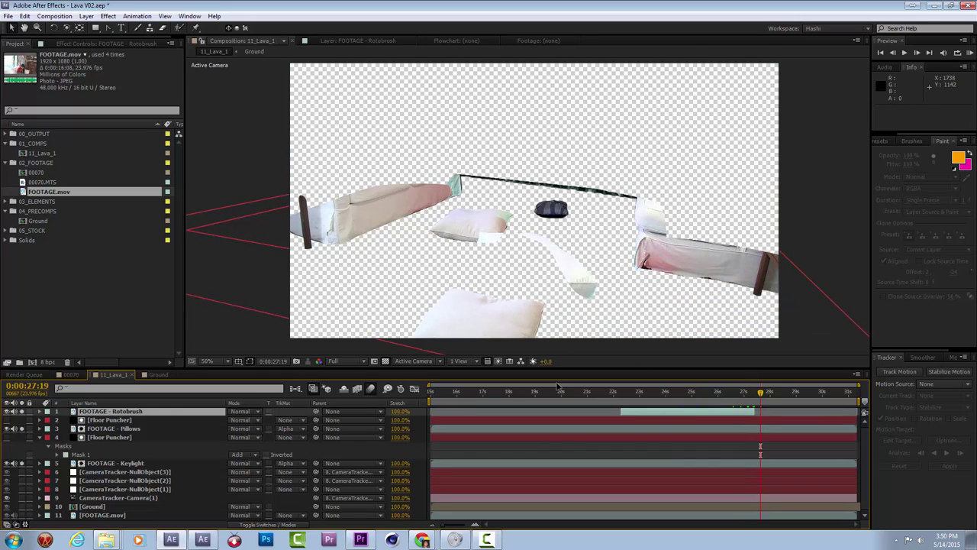
{"action": "key", "text": "ctrl+Down"}
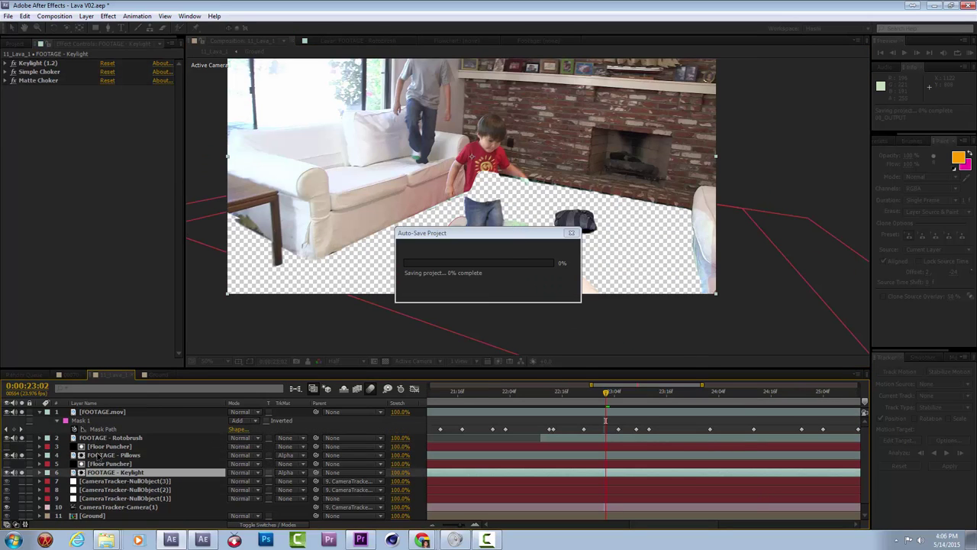
Step: Add another copy of FOOTAGE.mov at the top of the 11_Lava_1 layer stack and trim its end to 0:00:26:09
{"action": "left_click", "coordinate": [19, 43]}
{"action": "left_click_drag", "start_coordinate": [52, 201], "coordinate": [137, 412]}
{"action": "left_click_drag", "start_coordinate": [138, 412], "coordinate": [137, 429]}
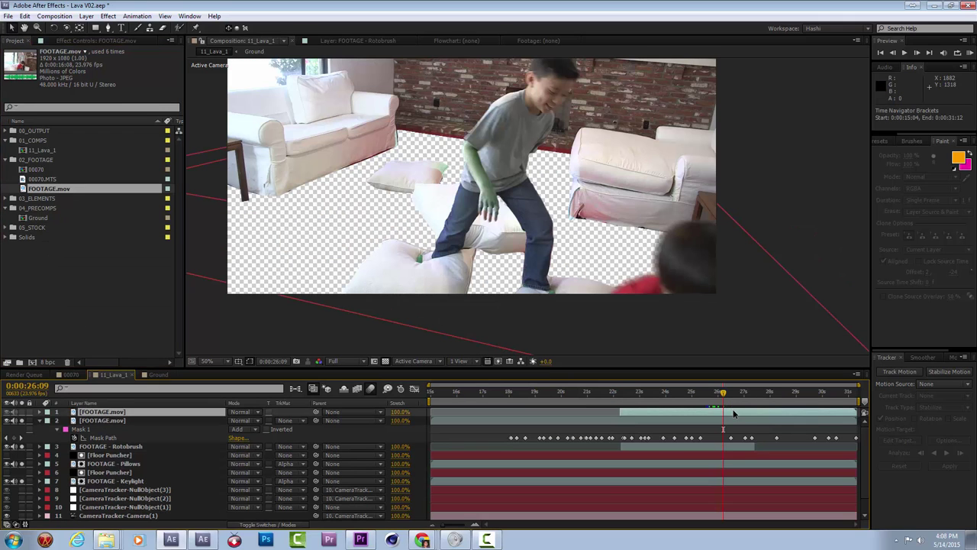
{"action": "key", "text": "alt+]"}
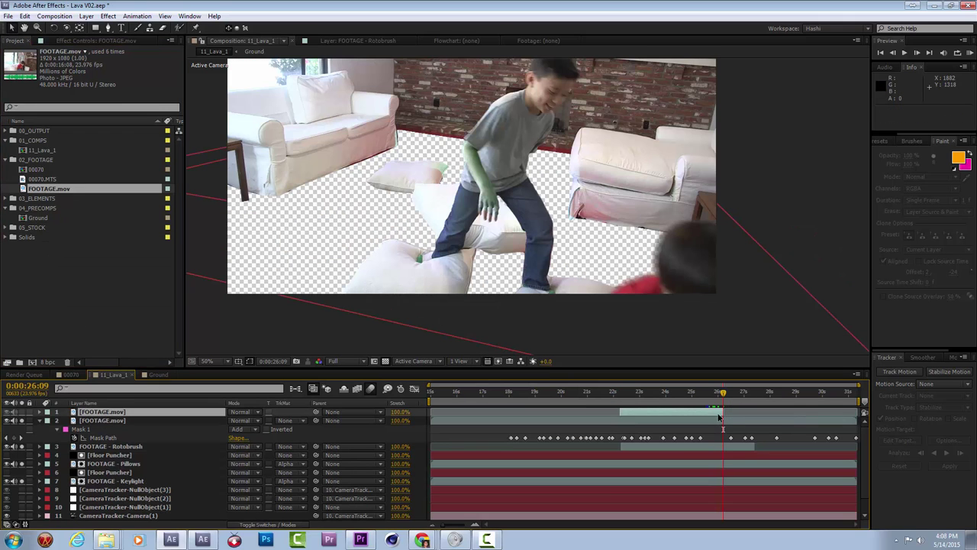
Step: Start a Roto Brush selection on the younger boy's red shirt in the top layer at 0:00:22:10, with matte Smooth set to 4.4
{"action": "key", "text": "Page_Down"}
{"action": "key", "text": "Page_Down"}
{"action": "key", "text": "Page_Down"}
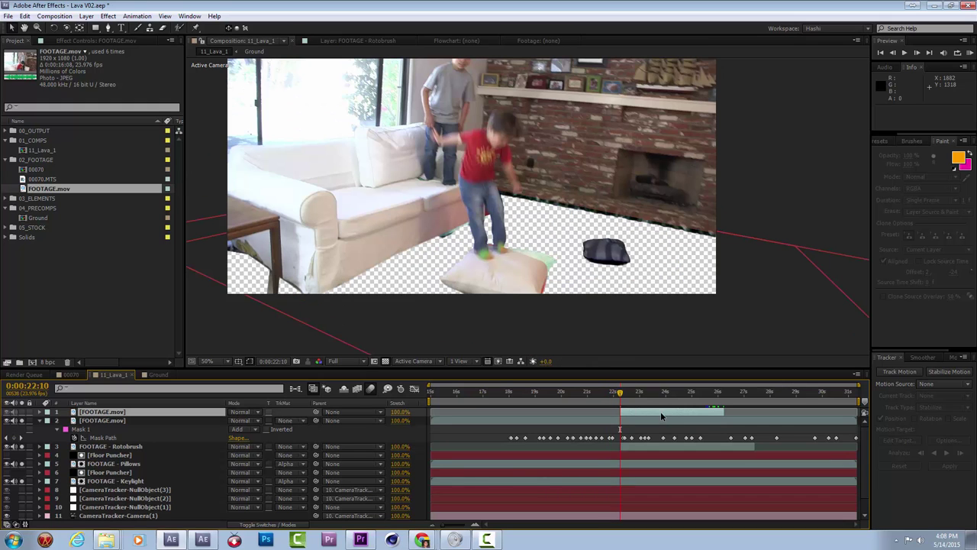
{"action": "double_click", "coordinate": [688, 411]}
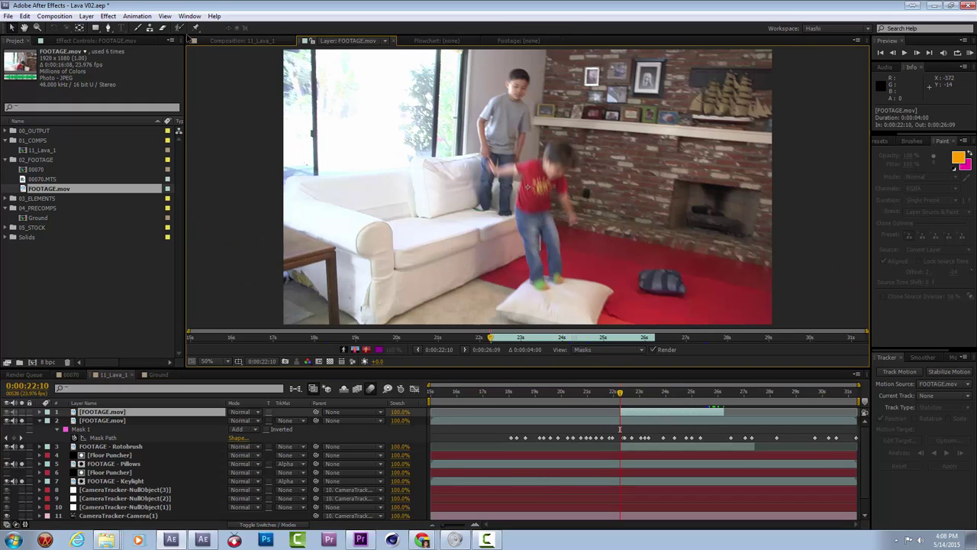
{"action": "scroll", "coordinate": [532, 196], "scroll_direction": "up", "scroll_amount": 2}
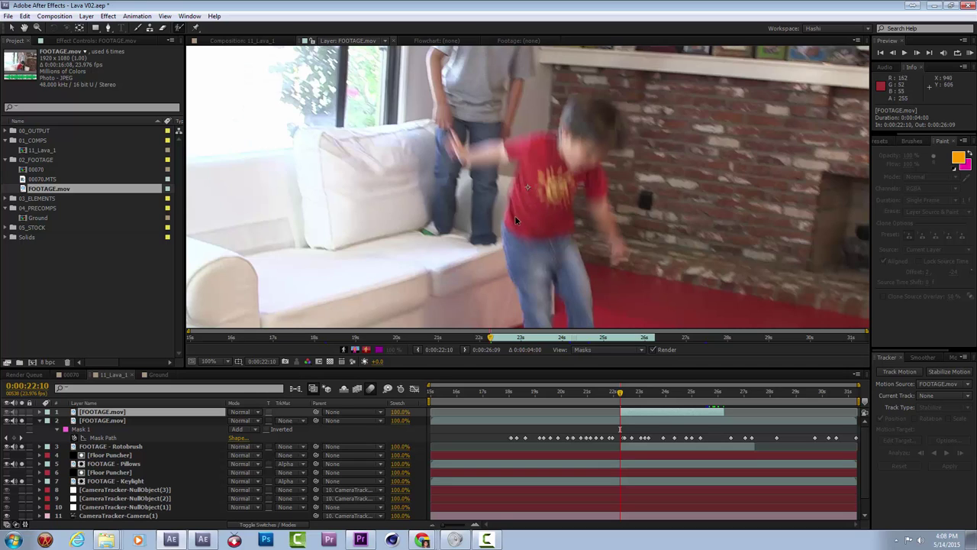
{"action": "left_click_drag", "start_coordinate": [562, 175], "coordinate": [578, 235]}
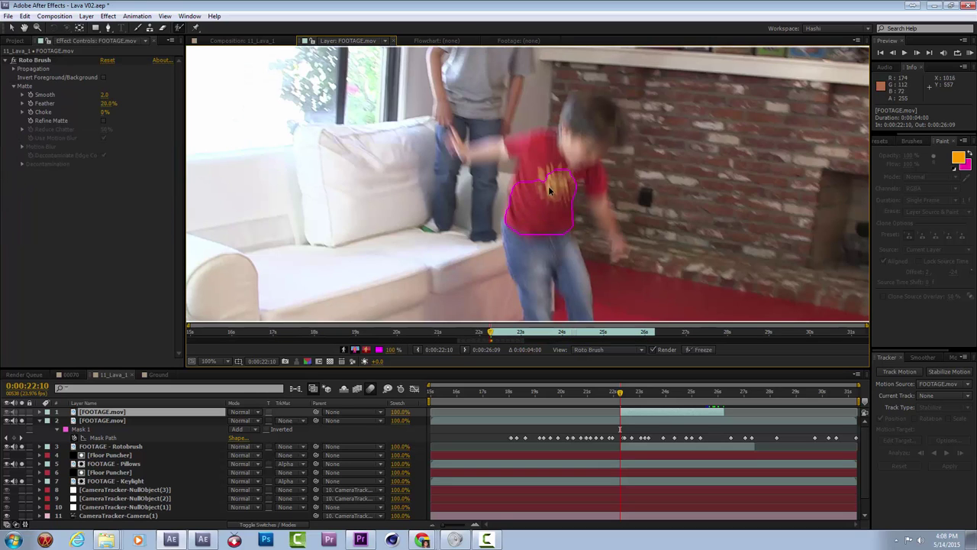
{"action": "left_click_drag", "start_coordinate": [111, 97], "coordinate": [150, 108]}
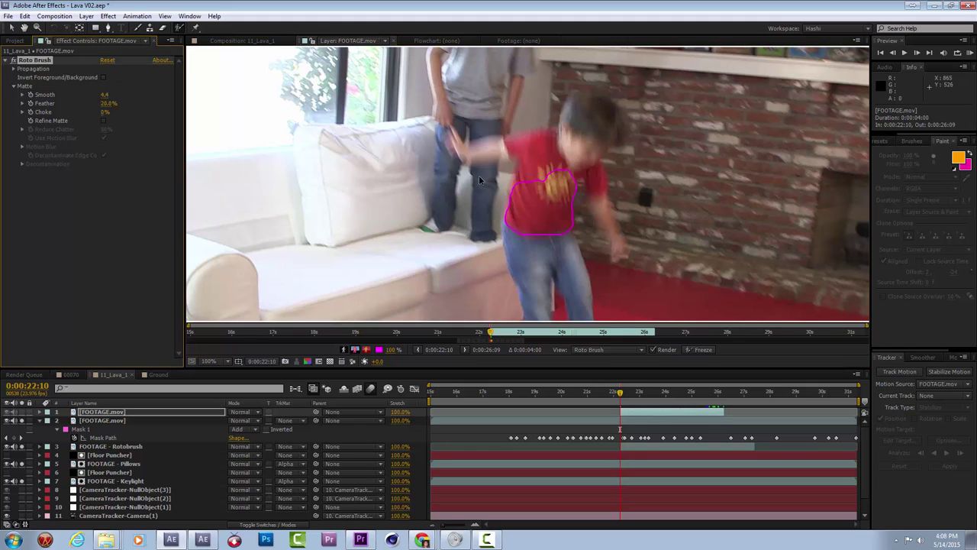
Step: Extend the Roto Brush selection over the boy's arm at 0:00:22:11 and propagate it to 0:00:22:14
{"action": "key", "text": "Page_Down"}
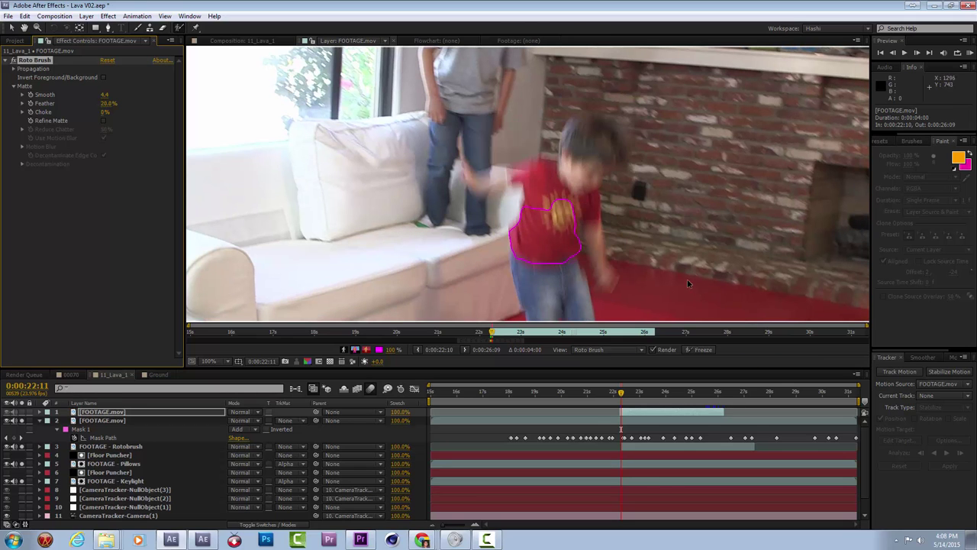
{"action": "left_click_drag", "start_coordinate": [588, 214], "coordinate": [602, 208]}
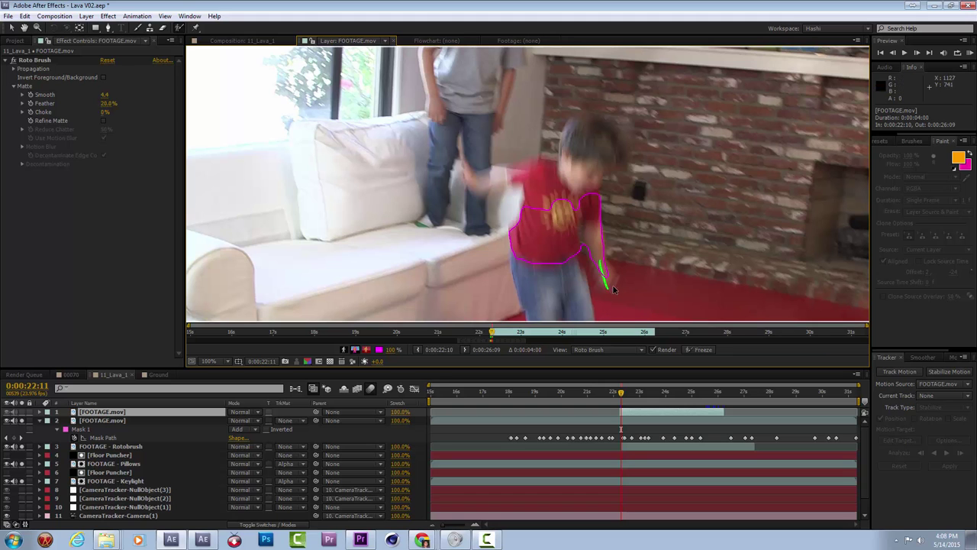
{"action": "key", "text": "Page_Down"}
{"action": "key", "text": "Page_Down"}
{"action": "key", "text": "Page_Down"}
{"action": "key", "text": "Page_Down"}
{"action": "key", "text": "Page_Down"}
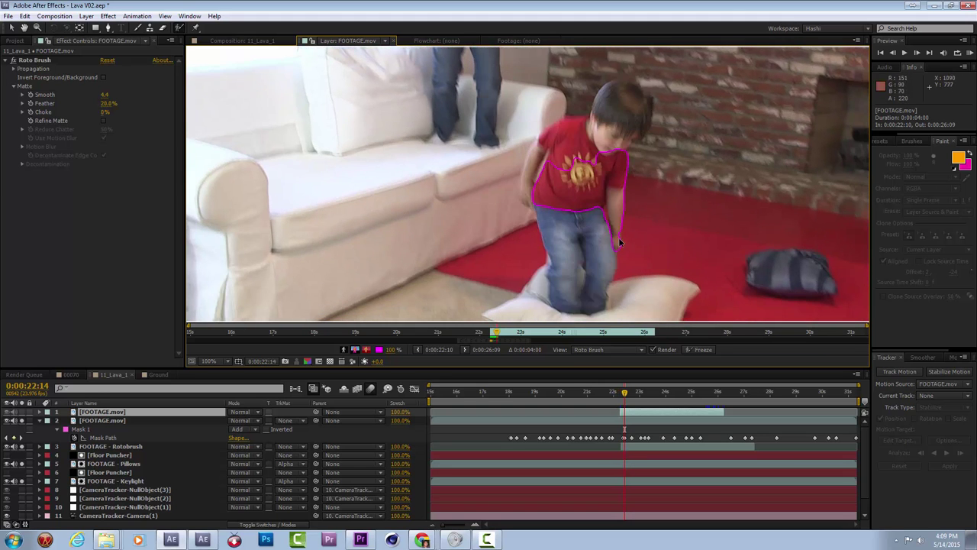
Step: Carry the boy's Roto Brush outline frame by frame to 0:00:23:15, refining it around his arms and legs
{"action": "key", "text": "Page_Down"}
{"action": "key", "text": "Page_Down"}
{"action": "key", "text": "Page_Down"}
{"action": "key", "text": "Page_Down"}
{"action": "key", "text": "Page_Down"}
{"action": "key", "text": "Page_Down"}
{"action": "key", "text": "Page_Down"}
{"action": "key", "text": "Page_Down"}
{"action": "key", "text": "Page_Down"}
{"action": "key", "text": "Page_Down"}
{"action": "key", "text": "Page_Down"}
{"action": "key", "text": "Page_Down"}
{"action": "key", "text": "Page_Down"}
{"action": "key", "text": "Page_Down"}
{"action": "key", "text": "Page_Down"}
{"action": "key", "text": "Page_Down"}
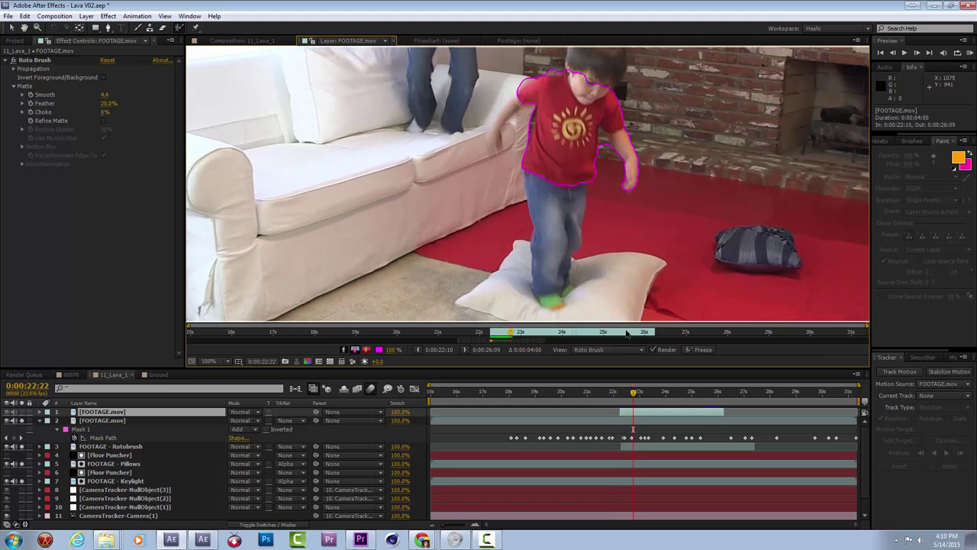
{"action": "key", "text": "Page_Down"}
{"action": "key", "text": "Page_Down"}
{"action": "key", "text": "Page_Down"}
{"action": "key", "text": "Page_Down"}
{"action": "key", "text": "Page_Down"}
{"action": "key", "text": "Page_Down"}
{"action": "key", "text": "Page_Down"}
{"action": "key", "text": "Page_Down"}
{"action": "key", "text": "Page_Down"}
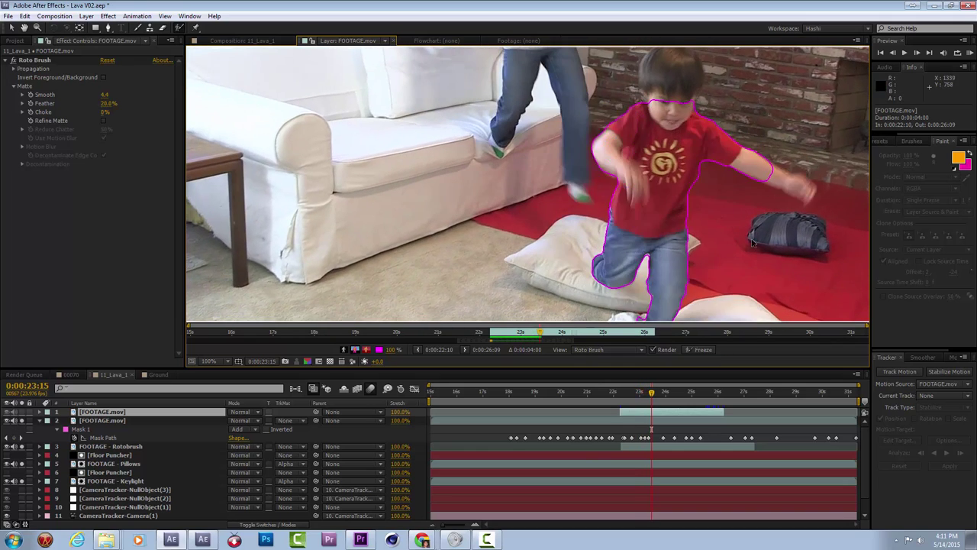
Step: Continue the frame-by-frame Roto Brush outline to 0:00:24:17, correcting the area around the boy's outstretched arm
{"action": "key", "text": "Page_Down"}
{"action": "key", "text": "Page_Down"}
{"action": "key", "text": "Page_Down"}
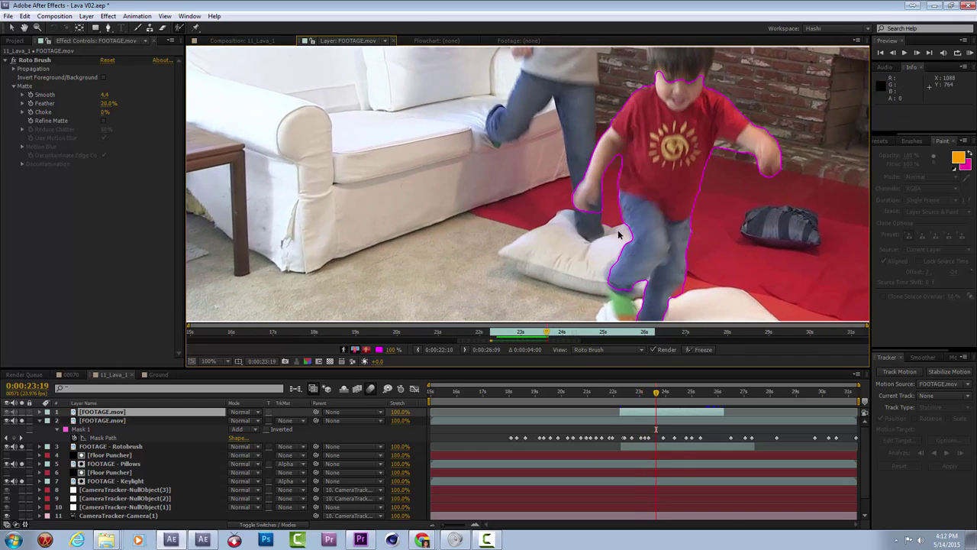
{"action": "key", "text": "Page_Down"}
{"action": "key", "text": "Page_Down"}
{"action": "key", "text": "Page_Down"}
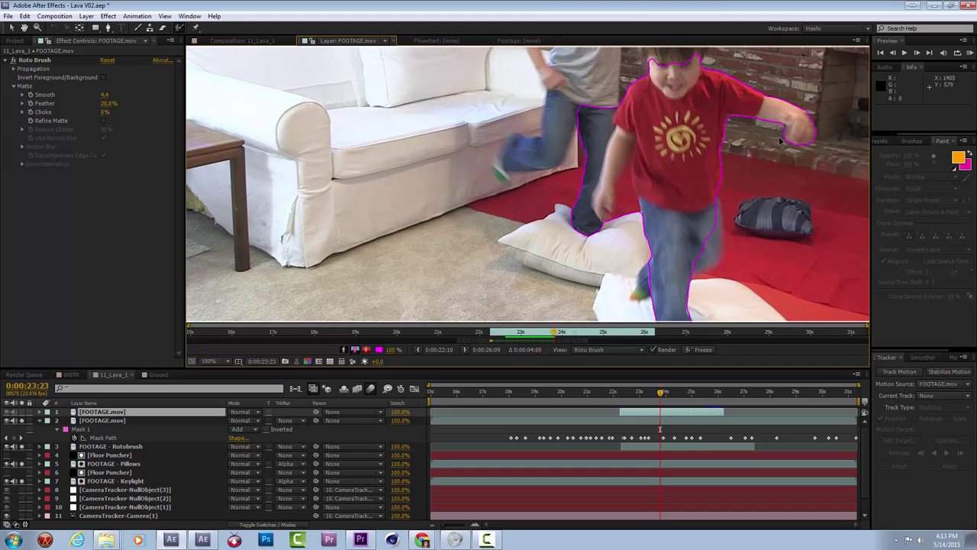
{"action": "key", "text": "Page_Down"}
{"action": "key", "text": "Page_Down"}
{"action": "key", "text": "Page_Down"}
{"action": "key", "text": "Page_Down"}
{"action": "key", "text": "Page_Down"}
{"action": "key", "text": "Page_Down"}
{"action": "key", "text": "Page_Down"}
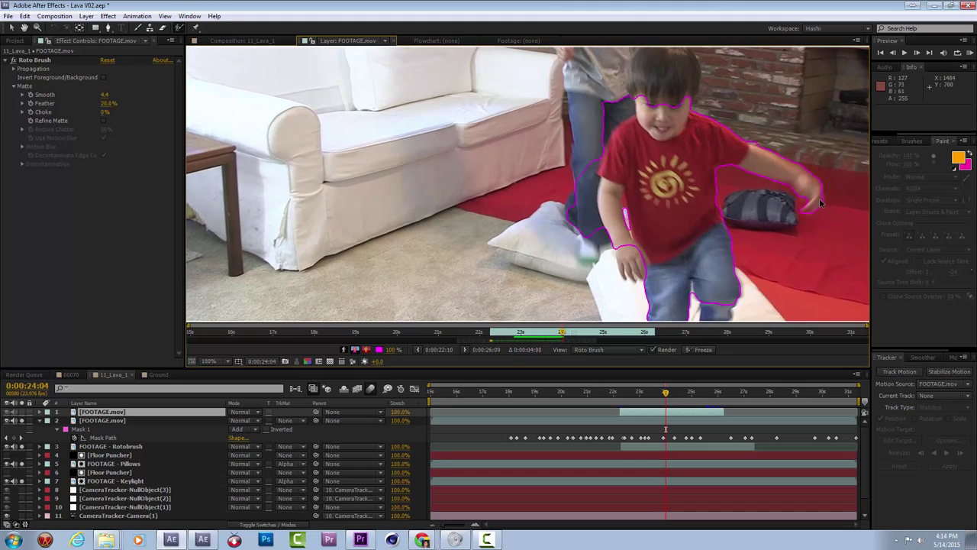
{"action": "key", "text": "Page_Down"}
{"action": "key", "text": "Page_Down"}
{"action": "key", "text": "Page_Down"}
{"action": "key", "text": "Page_Down"}
{"action": "key", "text": "Page_Down"}
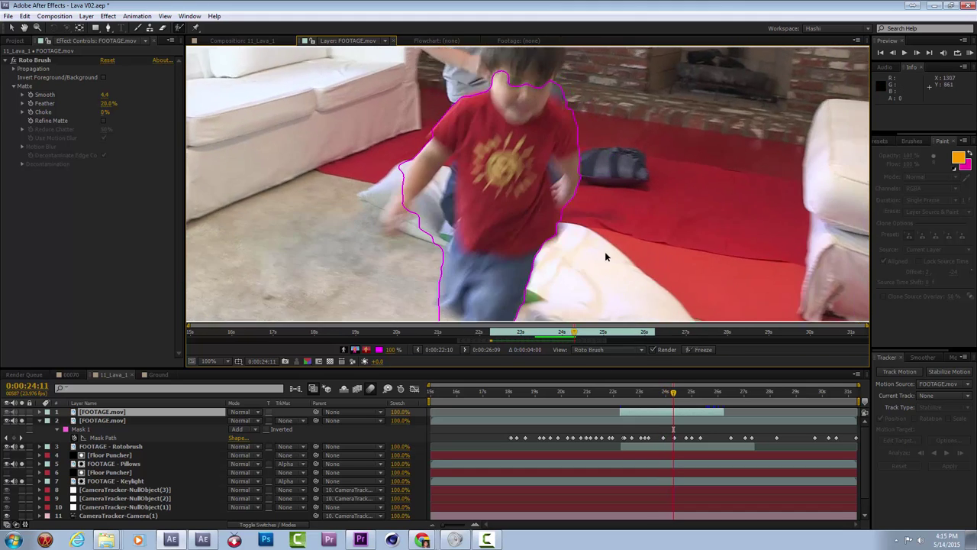
{"action": "key", "text": "Page_Down"}
{"action": "key", "text": "Page_Down"}
{"action": "key", "text": "Page_Down"}
{"action": "key", "text": "Page_Down"}
{"action": "key", "text": "Page_Down"}
{"action": "key", "text": "Page_Down"}
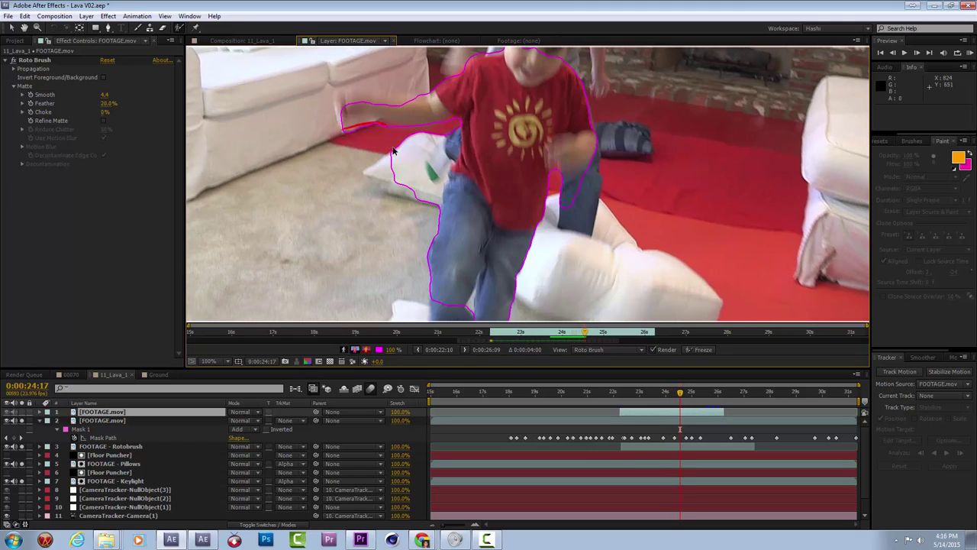
Step: Undo the last Roto Brush stroke and continue propagating the boy's outline to about 0:00:25:04
{"action": "key", "text": "comma"}
{"action": "key", "text": "ctrl+z"}
{"action": "key", "text": "Page_Down"}
{"action": "key", "text": "Page_Down"}
{"action": "key", "text": "Page_Down"}
{"action": "key", "text": "Page_Down"}
{"action": "key", "text": "Page_Down"}
{"action": "key", "text": "Page_Down"}
{"action": "key", "text": "Page_Down"}
{"action": "key", "text": "Page_Down"}
{"action": "key", "text": "Page_Down"}
{"action": "key", "text": "Page_Down"}
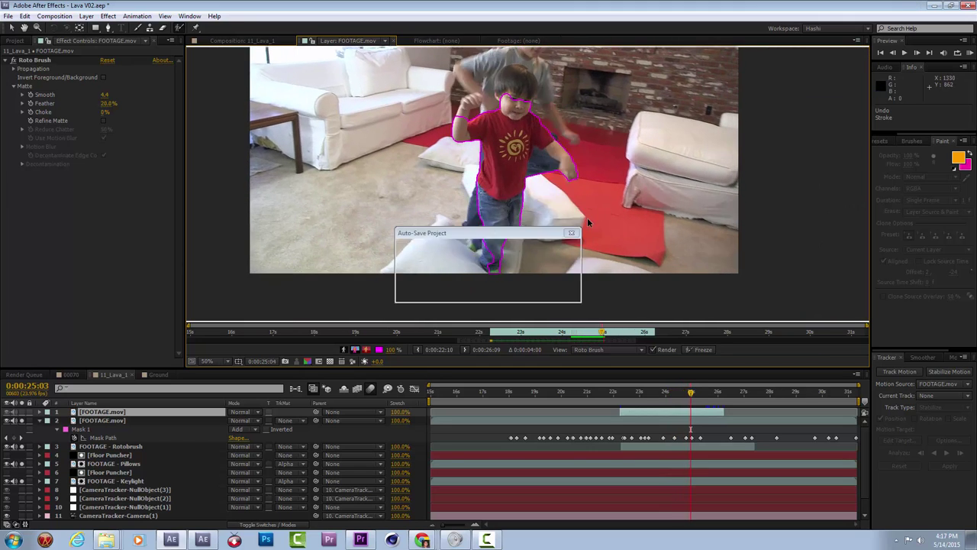
Step: Propagate the Roto Brush outline through the overlap of the two boys up to 0:00:26:06
{"action": "key", "text": "Page_Down"}
{"action": "key", "text": "Page_Down"}
{"action": "key", "text": "Page_Down"}
{"action": "key", "text": "Page_Down"}
{"action": "key", "text": "Page_Down"}
{"action": "key", "text": "Page_Down"}
{"action": "key", "text": "Page_Down"}
{"action": "key", "text": "Page_Down"}
{"action": "key", "text": "Page_Down"}
{"action": "key", "text": "Page_Down"}
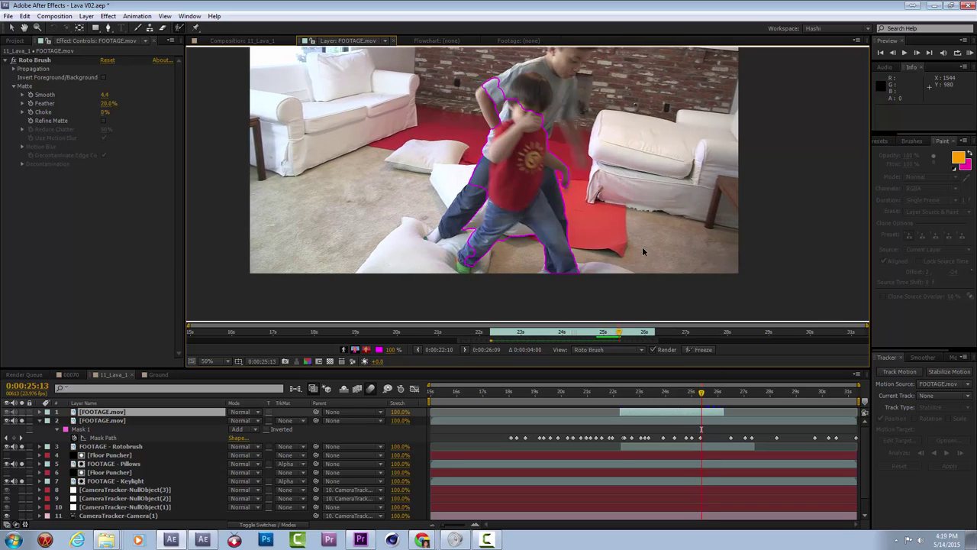
{"action": "key", "text": "Page_Down"}
{"action": "key", "text": "Page_Down"}
{"action": "key", "text": "Page_Down"}
{"action": "key", "text": "Page_Down"}
{"action": "key", "text": "Page_Down"}
{"action": "key", "text": "Page_Down"}
{"action": "key", "text": "Page_Down"}
{"action": "key", "text": "Page_Down"}
{"action": "key", "text": "Page_Down"}
{"action": "key", "text": "Page_Down"}
{"action": "key", "text": "Page_Down"}
{"action": "key", "text": "Page_Down"}
{"action": "key", "text": "Page_Down"}
{"action": "key", "text": "Page_Down"}
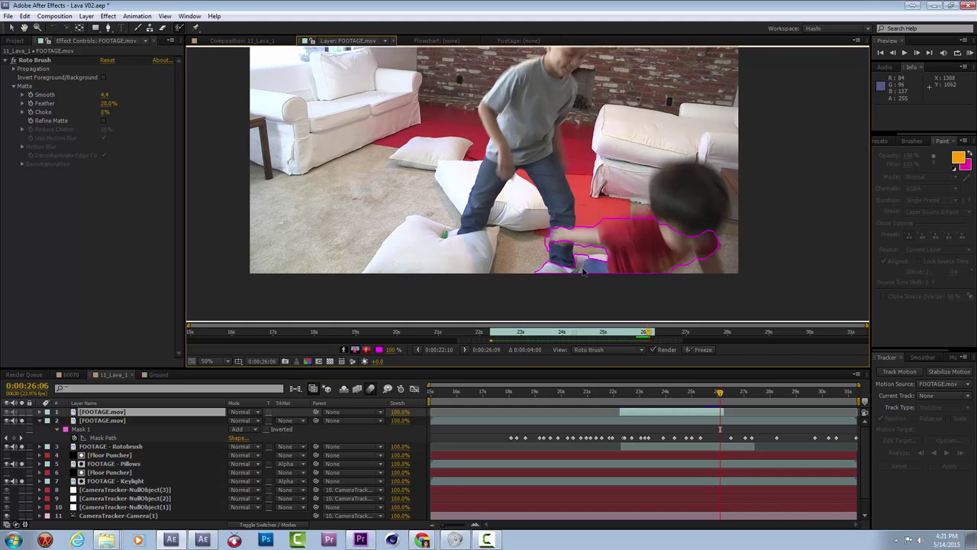
Step: Freeze the Roto Brush segmentation and return to the 11_Lava_1 composition view
{"action": "left_click", "coordinate": [698, 349]}
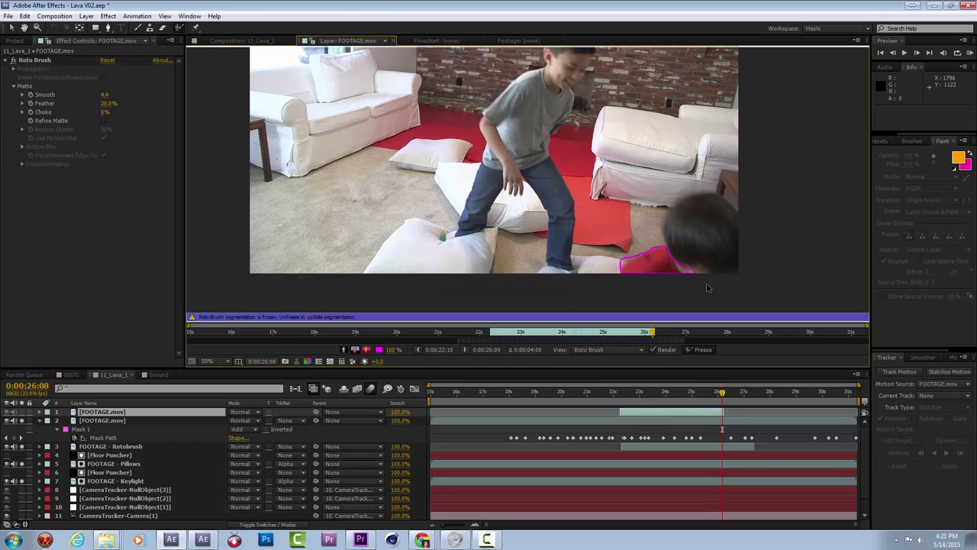
{"action": "left_click", "coordinate": [259, 42]}
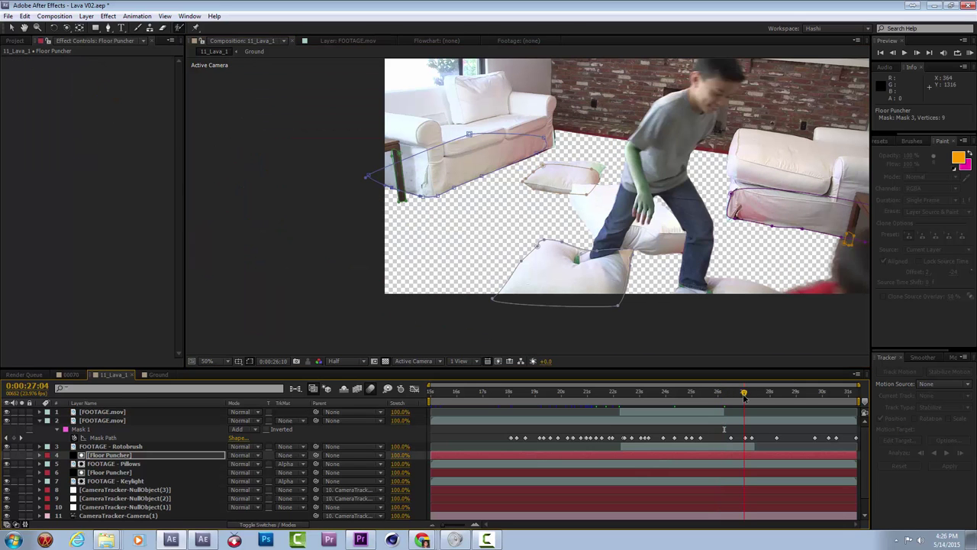
Step: Check the composite at its first frame and at 0:00:24:23, with the timeline enlarged to show every layer
{"action": "key", "text": "Home"}
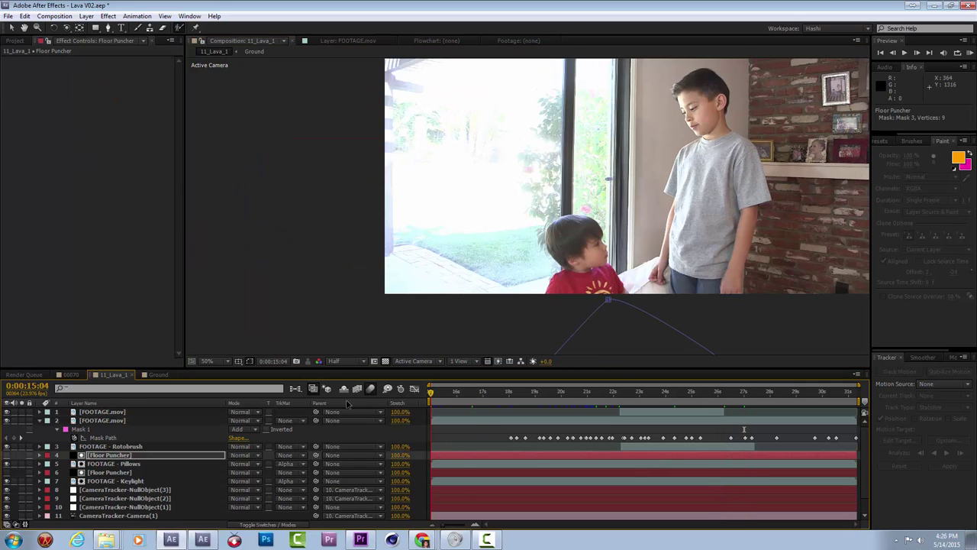
{"action": "scroll", "coordinate": [527, 168], "scroll_direction": "down", "scroll_amount": 2}
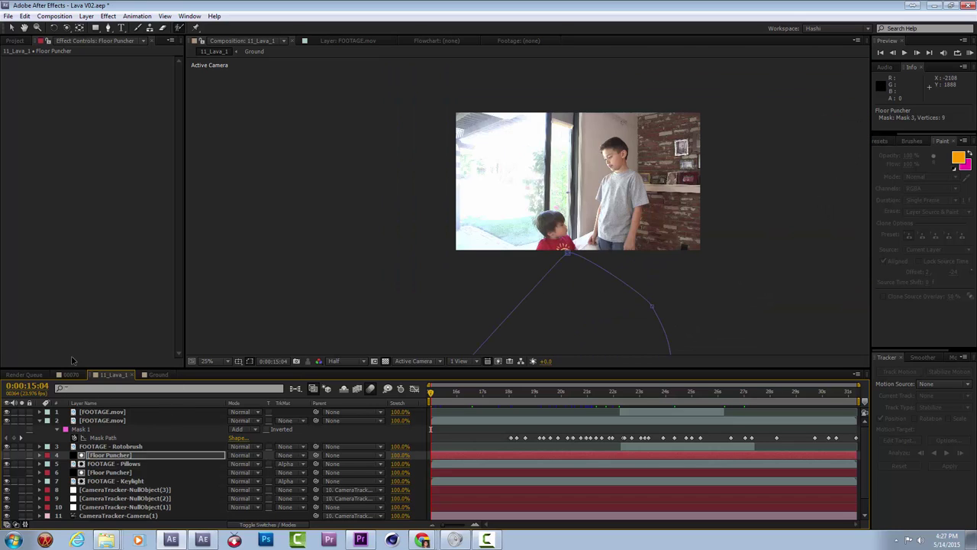
{"action": "left_click_drag", "start_coordinate": [77, 368], "coordinate": [76, 267]}
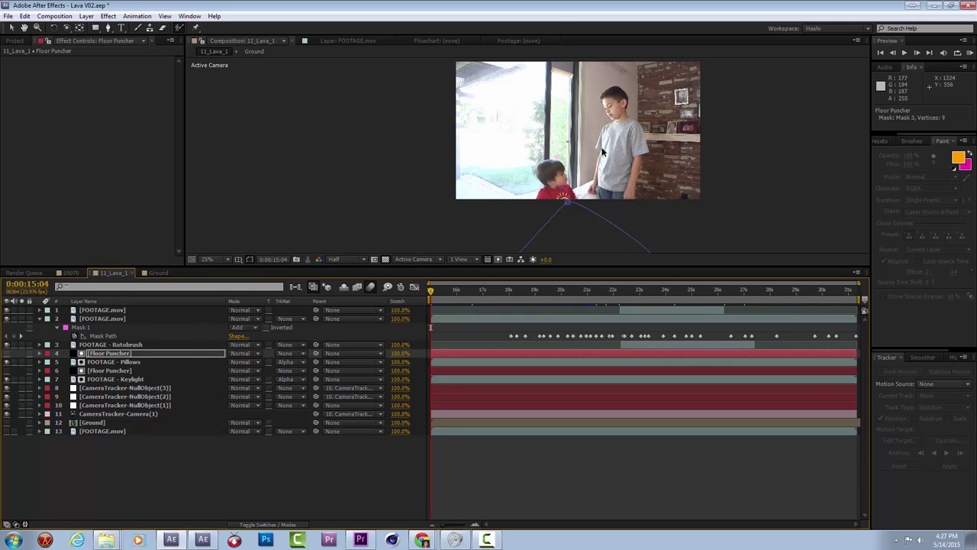
{"action": "left_click", "coordinate": [686, 292]}
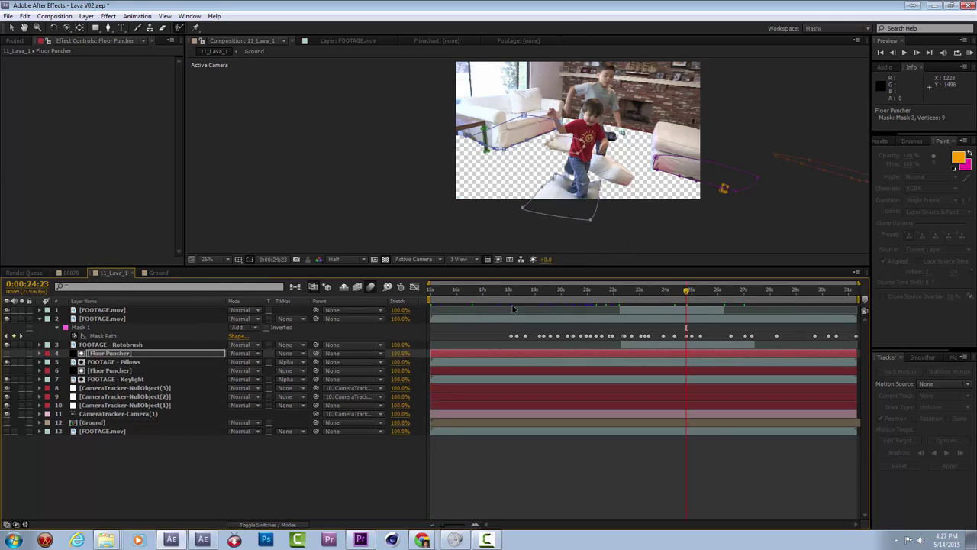
Step: Add the 11_Lava_1 composition to the render queue with PNG Sequence as its output format
{"action": "key", "text": "ctrl+m"}
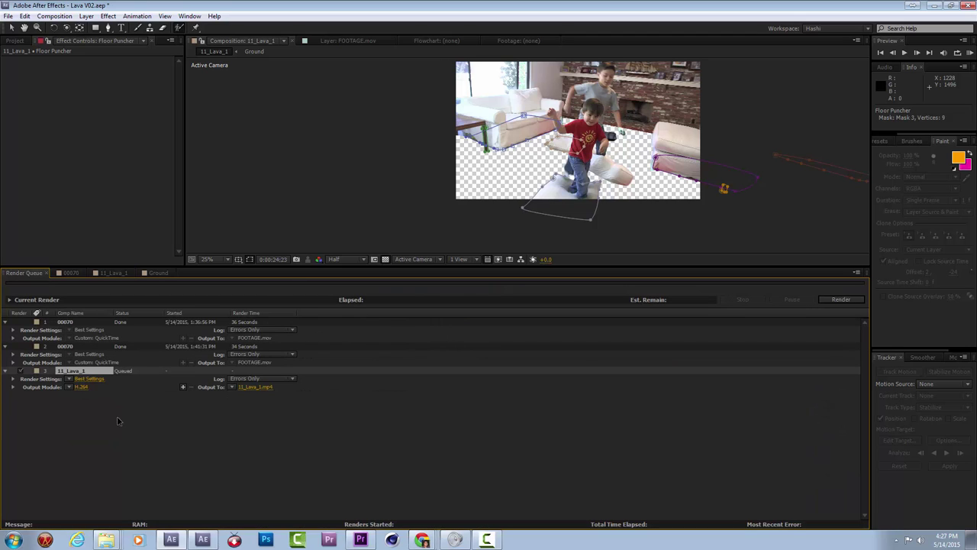
{"action": "left_click", "coordinate": [70, 388]}
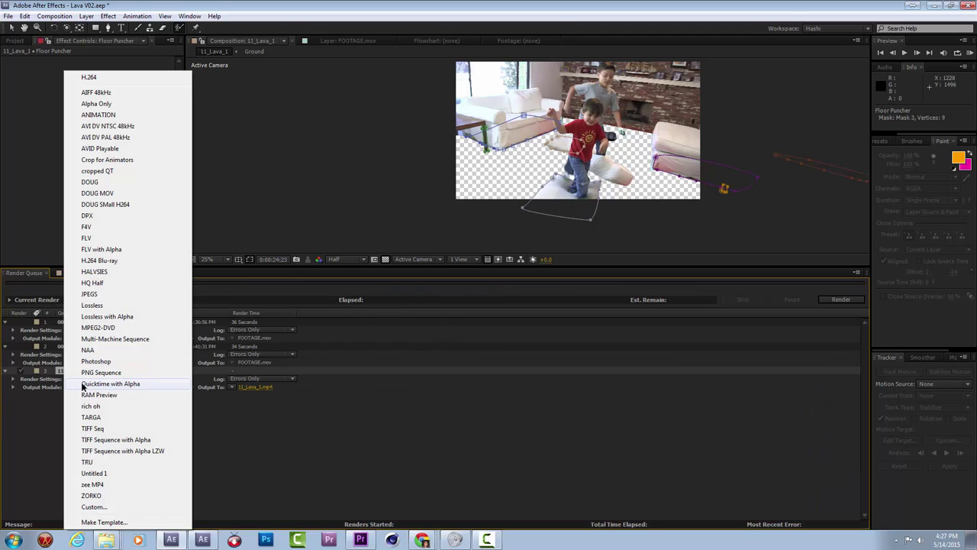
{"action": "left_click", "coordinate": [96, 373]}
Step: Create a folder named FG inside S11_LAVA's ELEMENTS folder and open it as the output location for the 11_Lava_1 render
{"action": "left_click", "coordinate": [260, 387]}
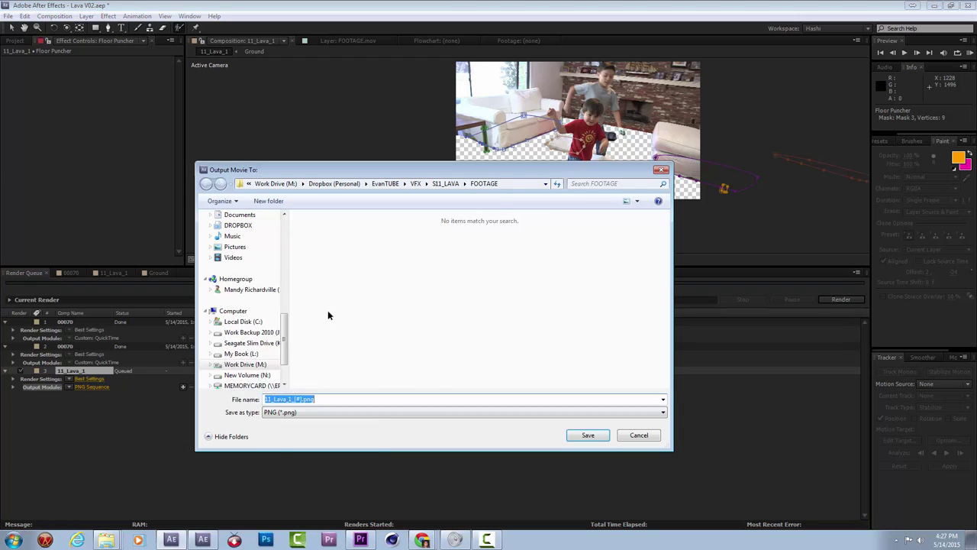
{"action": "right_click", "coordinate": [329, 312]}
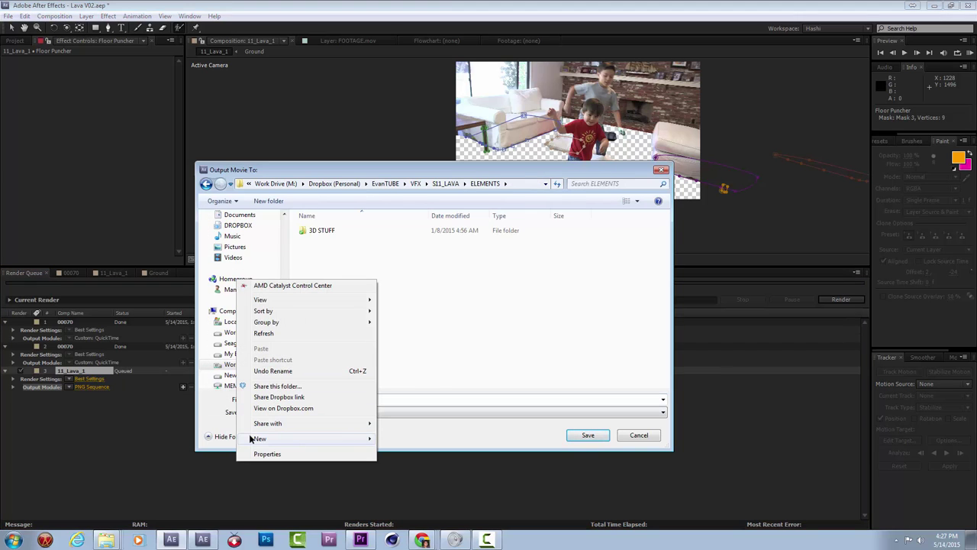
{"action": "mouse_move", "coordinate": [250, 438]}
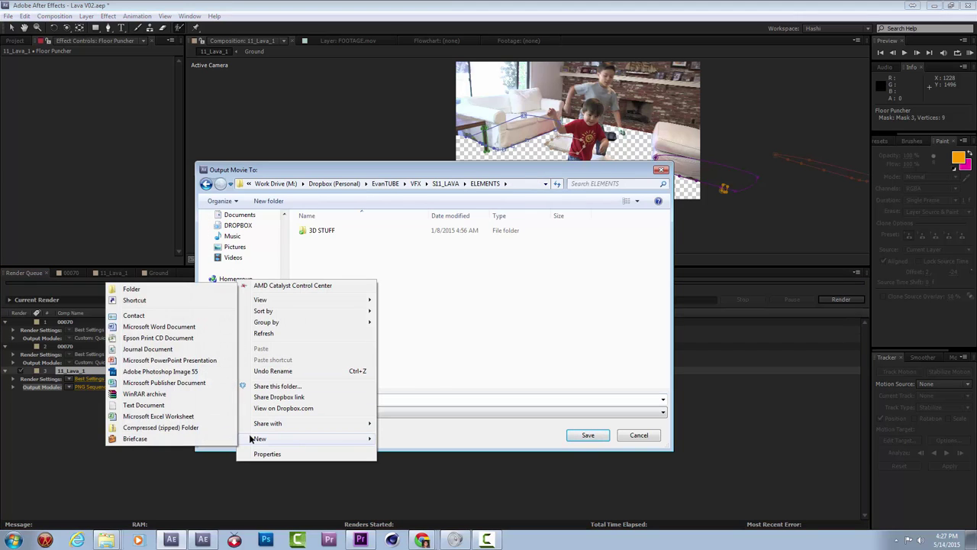
{"action": "left_click", "coordinate": [131, 289]}
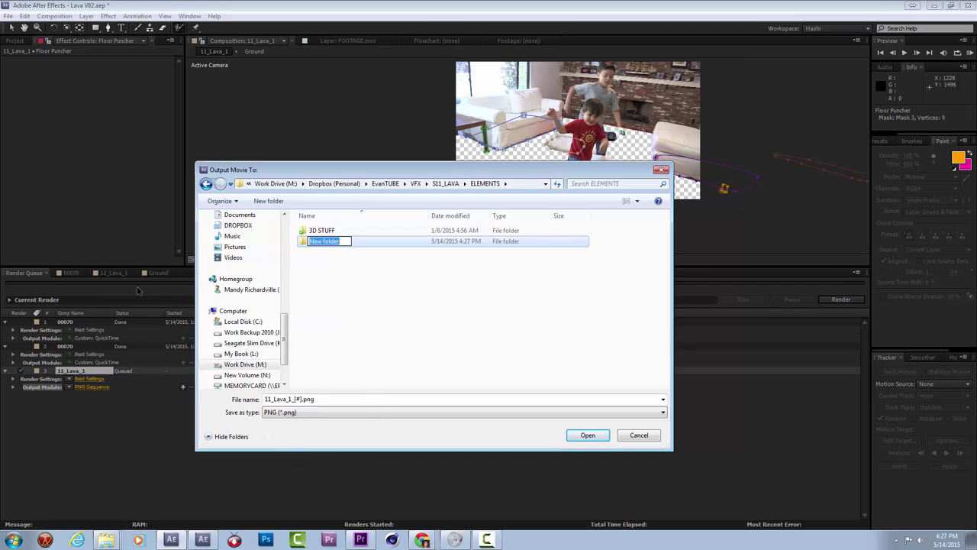
{"action": "type", "text": "F"}
{"action": "key", "text": "Return"}
{"action": "key", "text": "Return"}
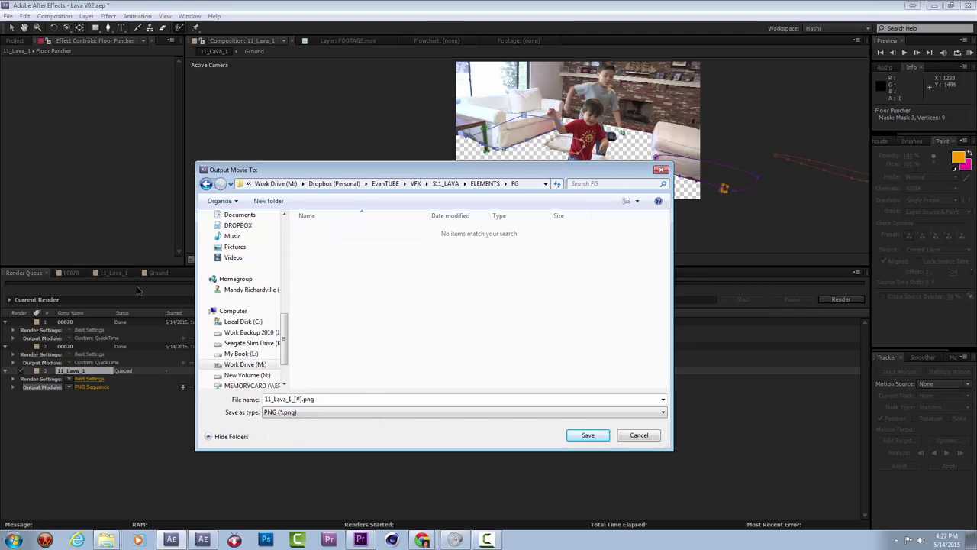
Step: Name the output PNG sequence FG and start the render
{"action": "left_click_drag", "start_coordinate": [292, 401], "coordinate": [172, 399]}
{"action": "type", "text": "FG"}
{"action": "key", "text": "Return"}
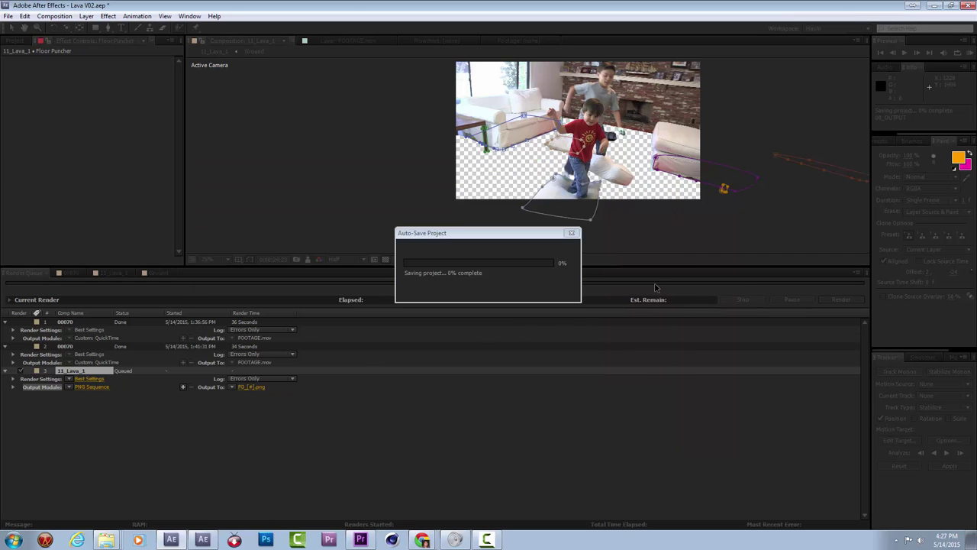
{"action": "left_click", "coordinate": [840, 299]}
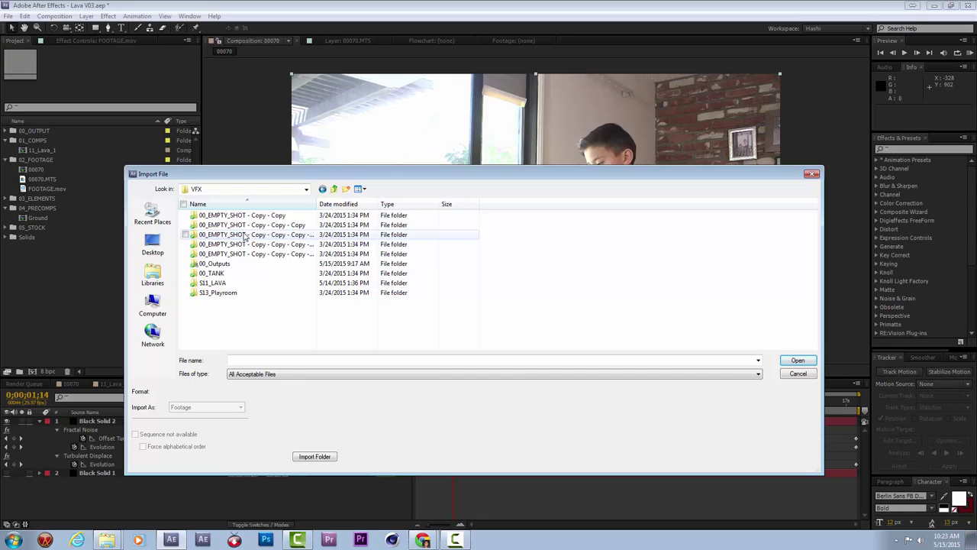
Step: Import the rendered FG PNG sequence from the S11_LAVA ELEMENTS folder and create a new composition from it
{"action": "double_click", "coordinate": [218, 284]}
{"action": "double_click", "coordinate": [215, 225]}
{"action": "double_click", "coordinate": [218, 226]}
{"action": "double_click", "coordinate": [219, 229]}
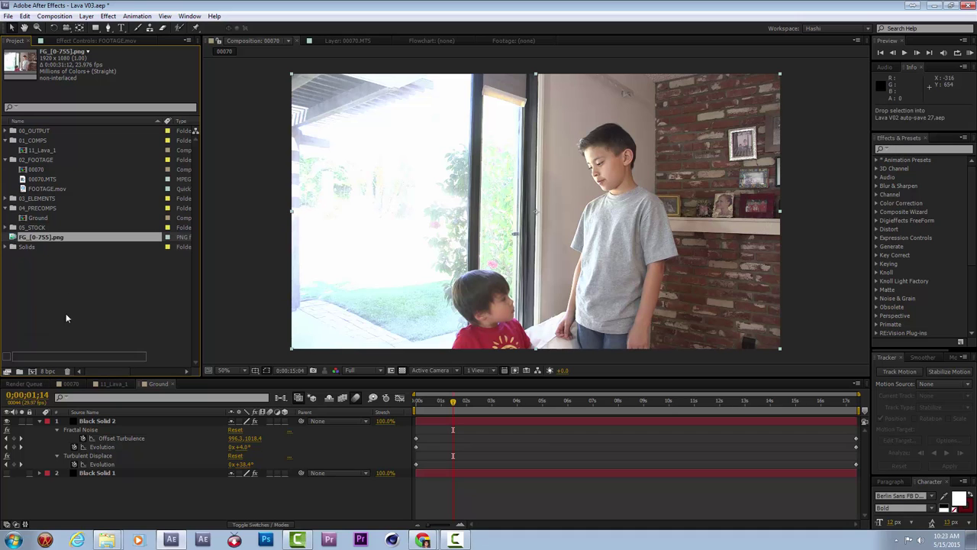
{"action": "left_click_drag", "start_coordinate": [28, 372], "coordinate": [31, 372]}
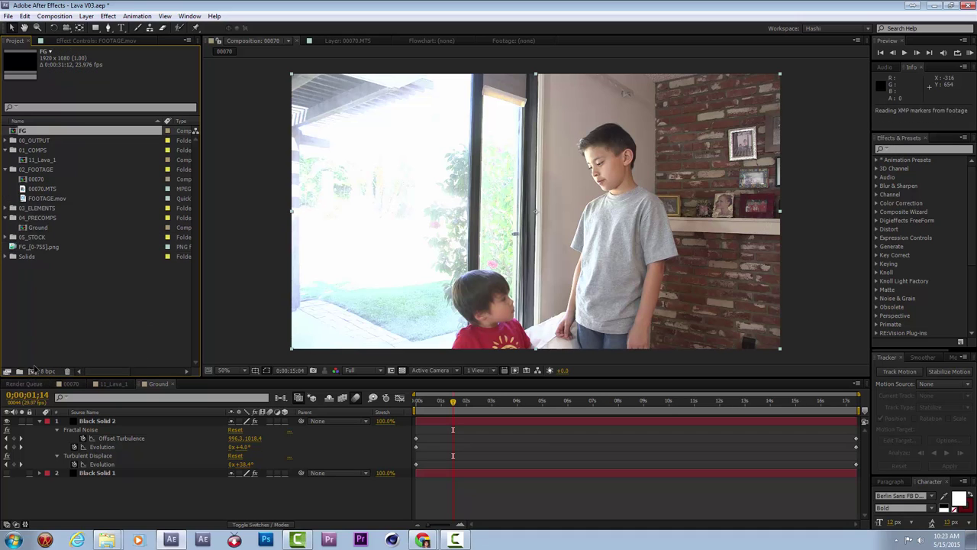
Step: Add FOOTAGE.mov to the FG composition beneath the FG_[0-755].png layer
{"action": "left_click", "coordinate": [170, 430]}
{"action": "left_click", "coordinate": [141, 420]}
{"action": "left_click_drag", "start_coordinate": [50, 190], "coordinate": [186, 487]}
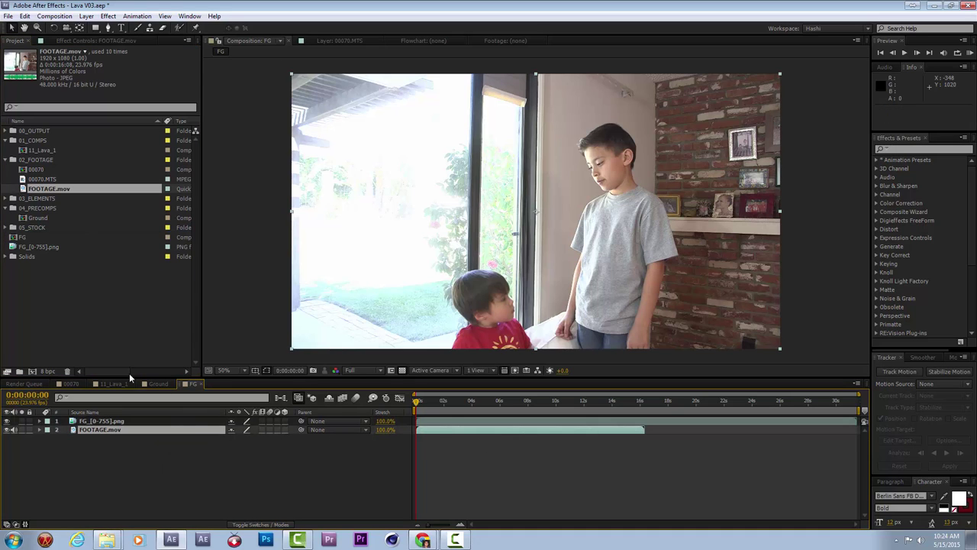
{"action": "left_click", "coordinate": [124, 423]}
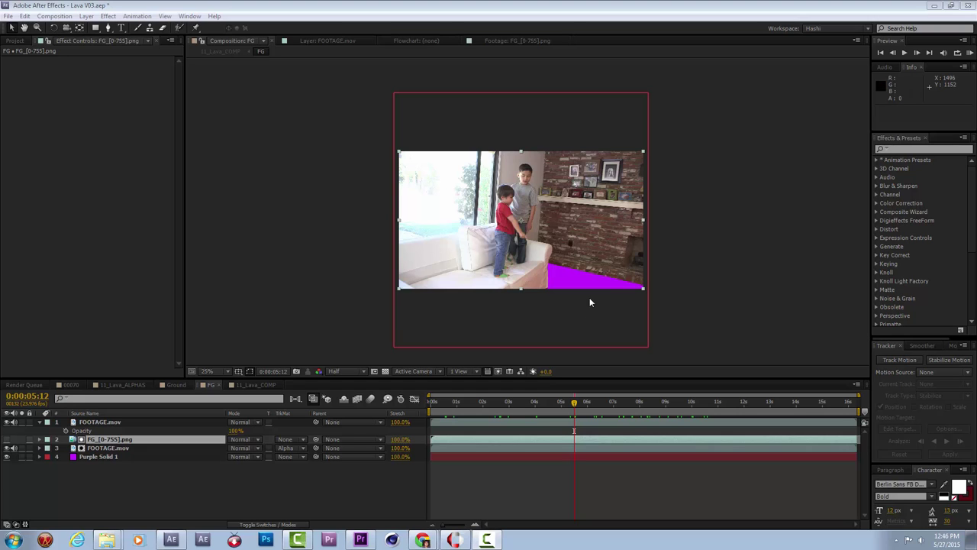
Step: Examine how FG_[0-755].png mattes FOOTAGE.mov over the purple solid, close up and at several points between 0:00:05:12 and 0:00:09:04
{"action": "left_click", "coordinate": [723, 328]}
{"action": "key", "text": "period"}
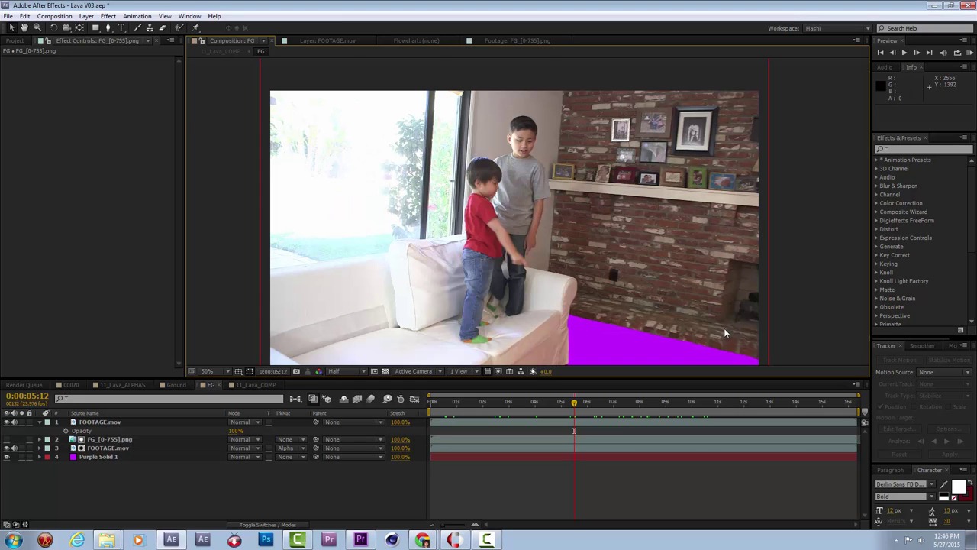
{"action": "left_click", "coordinate": [105, 440]}
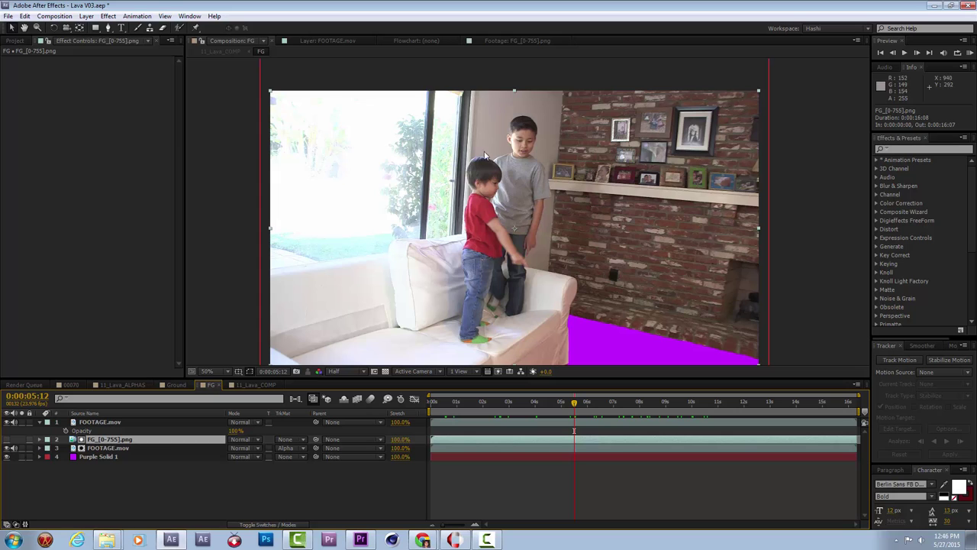
{"action": "key", "text": "period"}
{"action": "key", "text": "comma"}
{"action": "key", "text": "comma"}
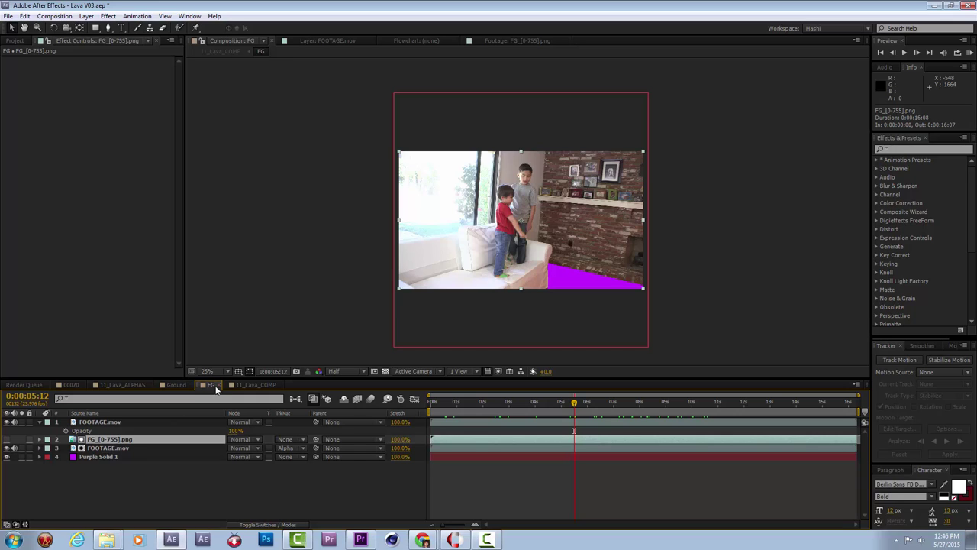
{"action": "left_click", "coordinate": [115, 440]}
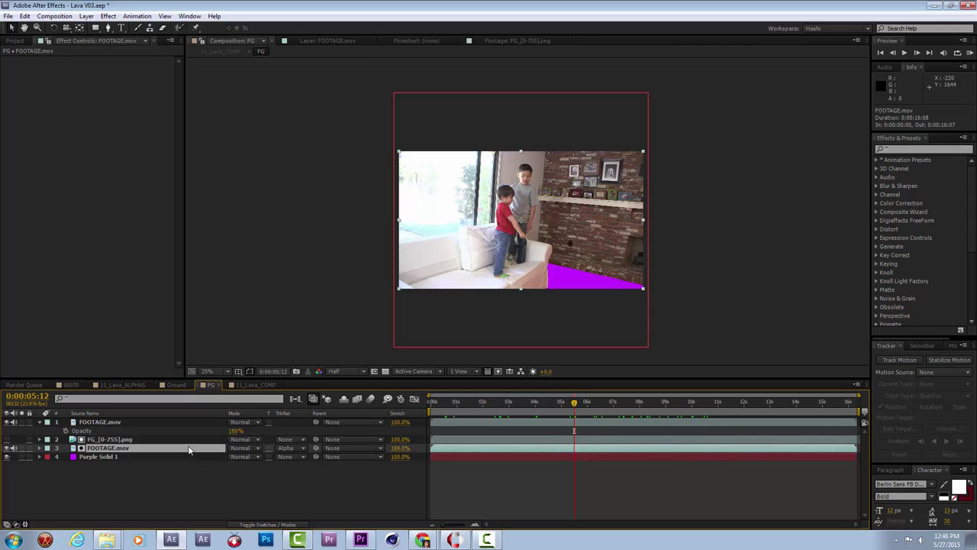
{"action": "left_click", "coordinate": [7, 441]}
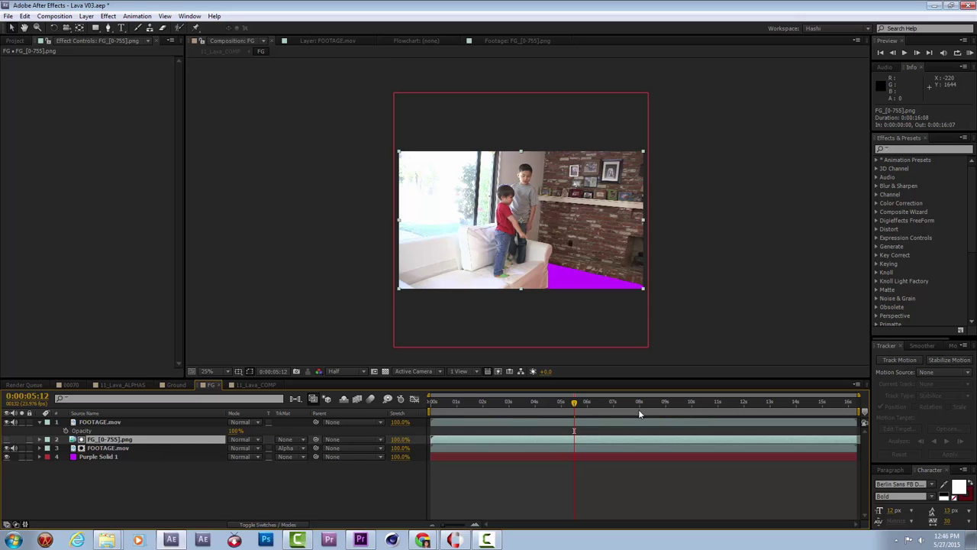
{"action": "key", "text": "space"}
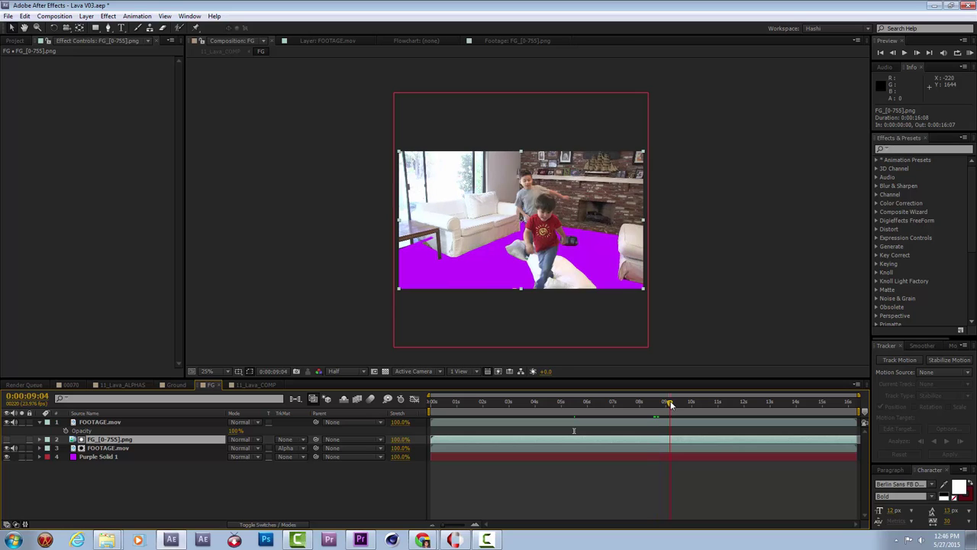
{"action": "left_click", "coordinate": [628, 403]}
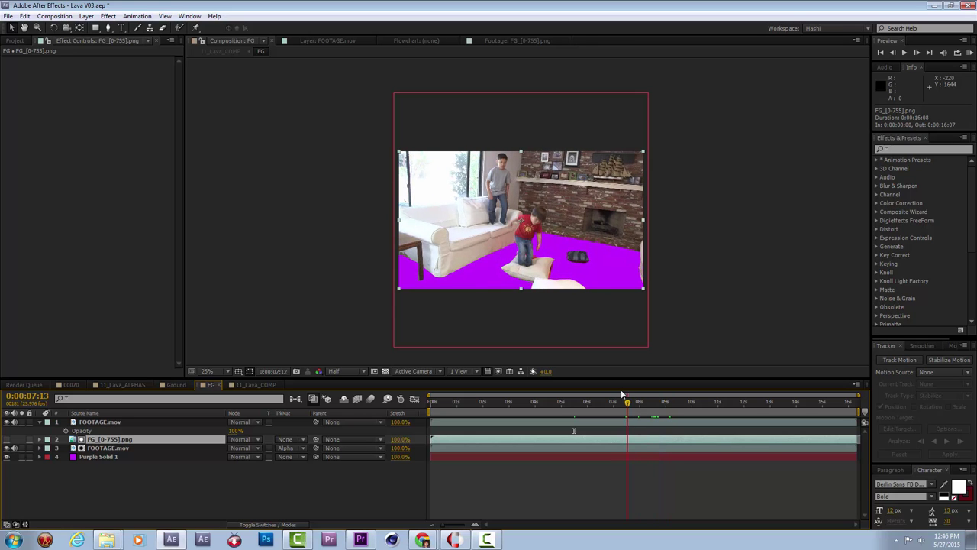
Step: Make the Purple Solid 1 layer a guide layer
{"action": "left_click", "coordinate": [161, 456]}
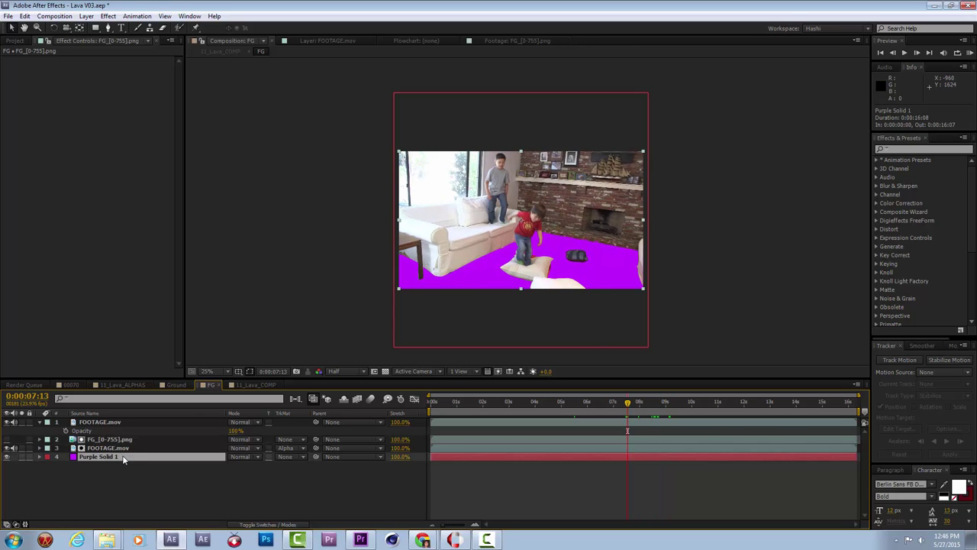
{"action": "right_click", "coordinate": [106, 458]}
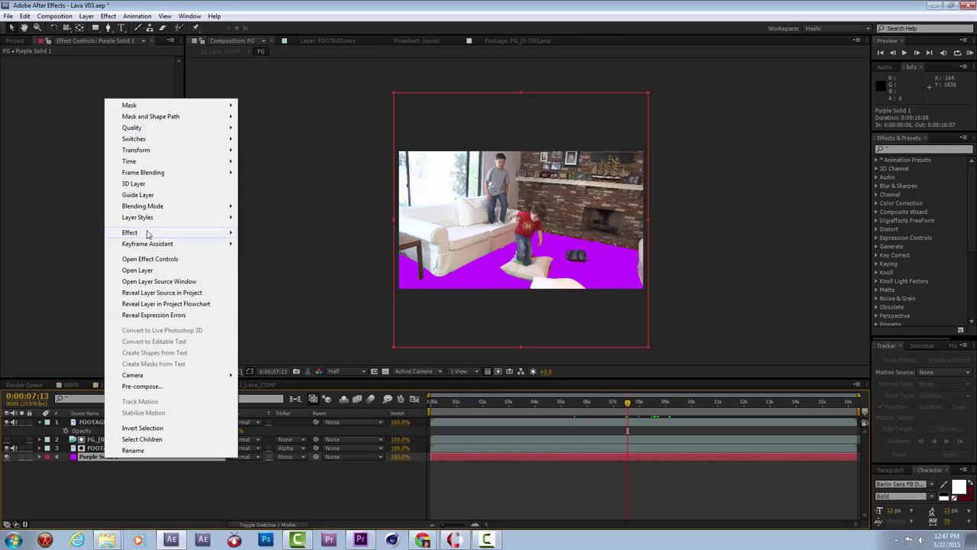
{"action": "left_click", "coordinate": [162, 196]}
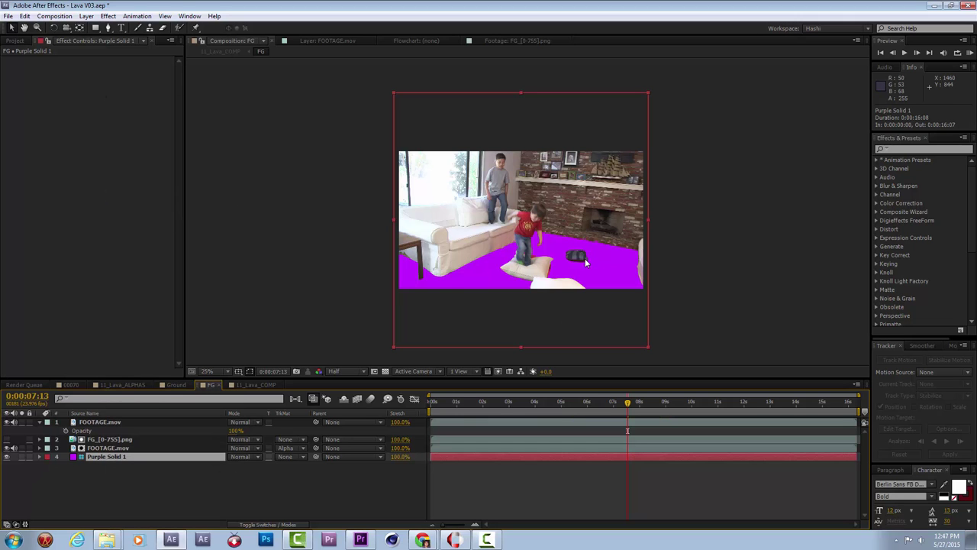
Step: Inspect the foreground edges against the purple solid at 50% magnification from 0:00:05:16 onward
{"action": "key", "text": "period"}
{"action": "left_click", "coordinate": [580, 403]}
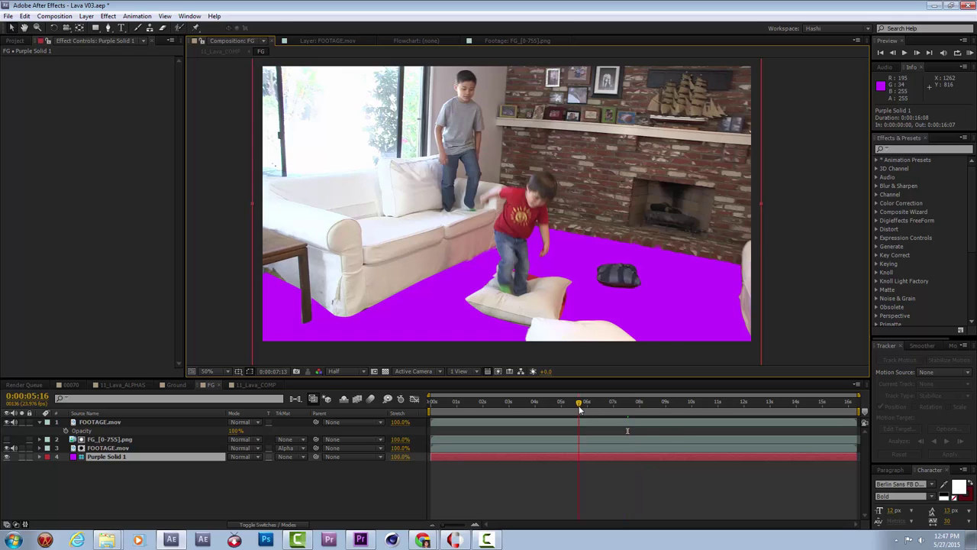
{"action": "left_click_drag", "start_coordinate": [608, 411], "coordinate": [709, 410]}
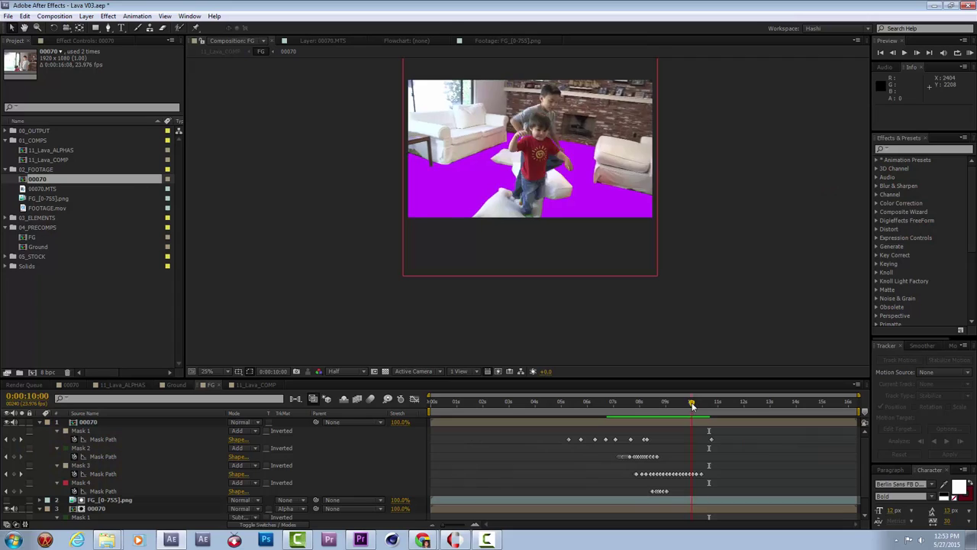
Step: Review the animated mask paths on the 00070 layers from 0:00:10:00 back to 0:00:07:06 and collapse both layers
{"action": "key", "text": "Page_Up"}
{"action": "key", "text": "Page_Up"}
{"action": "key", "text": "Page_Up"}
{"action": "key", "text": "Page_Up"}
{"action": "key", "text": "Page_Up"}
{"action": "key", "text": "Page_Up"}
{"action": "key", "text": "Page_Up"}
{"action": "key", "text": "Page_Up"}
{"action": "key", "text": "Page_Up"}
{"action": "key", "text": "Page_Up"}
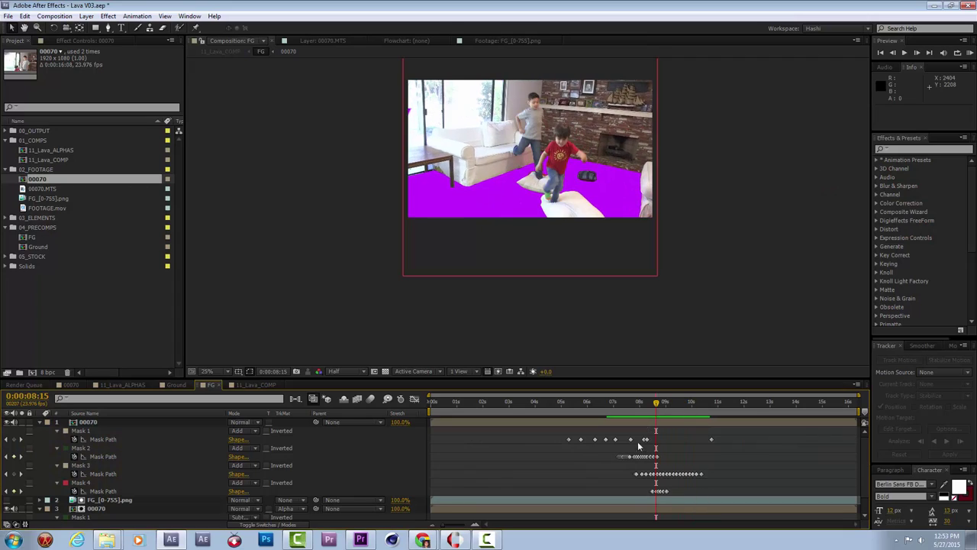
{"action": "left_click", "coordinate": [645, 440]}
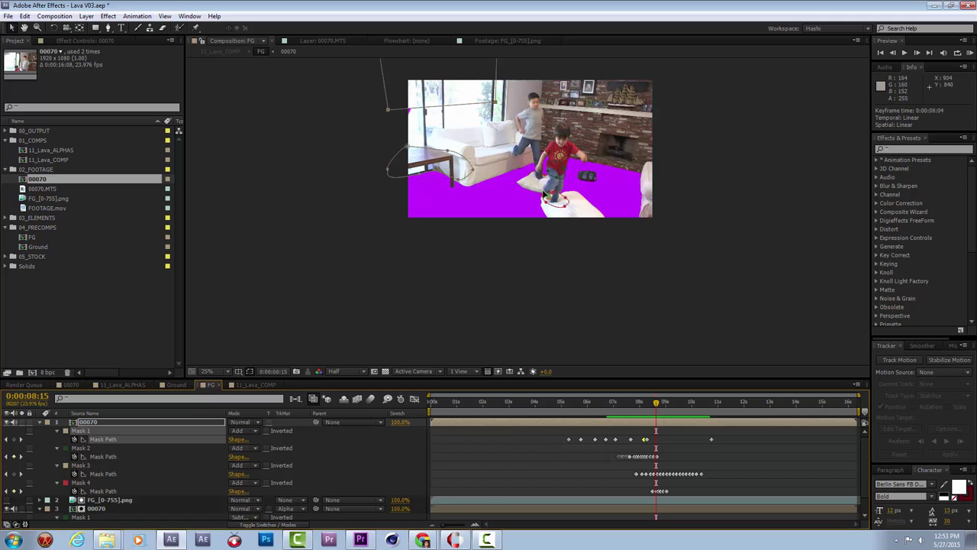
{"action": "left_click_drag", "start_coordinate": [654, 403], "coordinate": [621, 416]}
{"action": "left_click", "coordinate": [40, 423]}
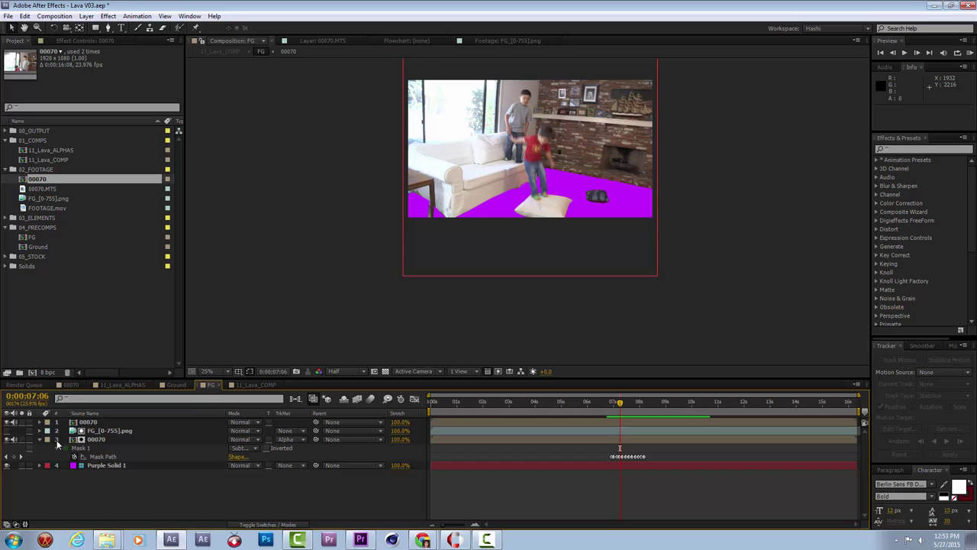
{"action": "left_click", "coordinate": [41, 440]}
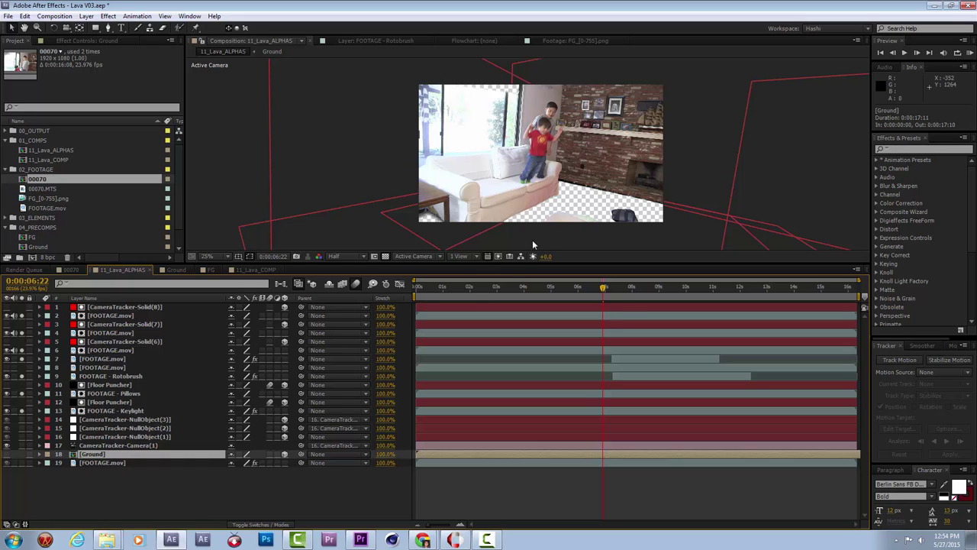
Step: Compare the 11_Lava_ALPHAS composition at 0:00:08:04 with the FG composition
{"action": "left_click_drag", "start_coordinate": [614, 290], "coordinate": [637, 296]}
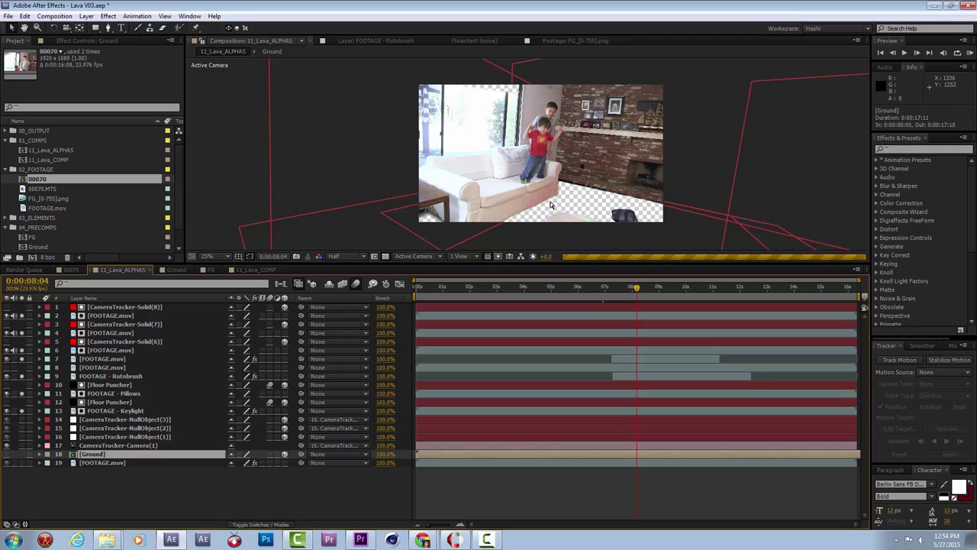
{"action": "left_click", "coordinate": [210, 270]}
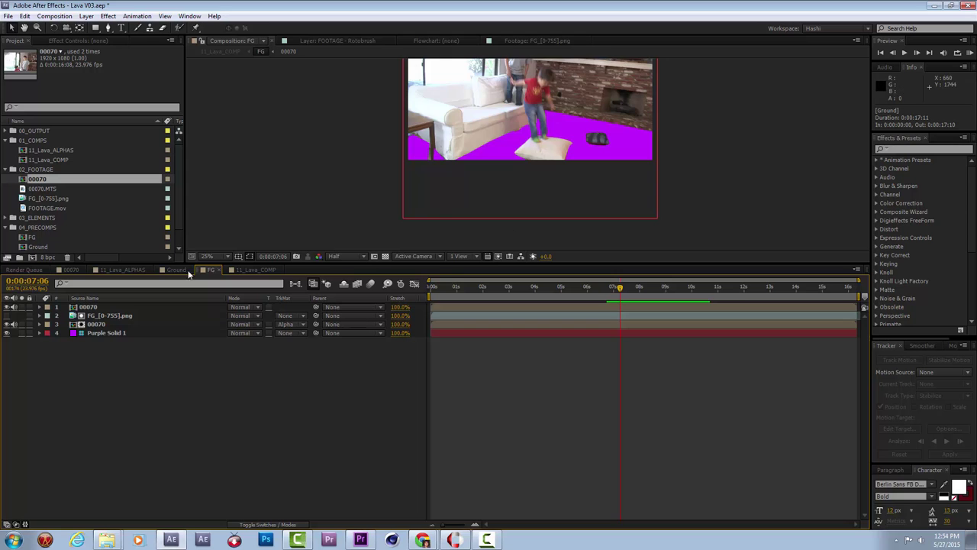
{"action": "left_click", "coordinate": [115, 270]}
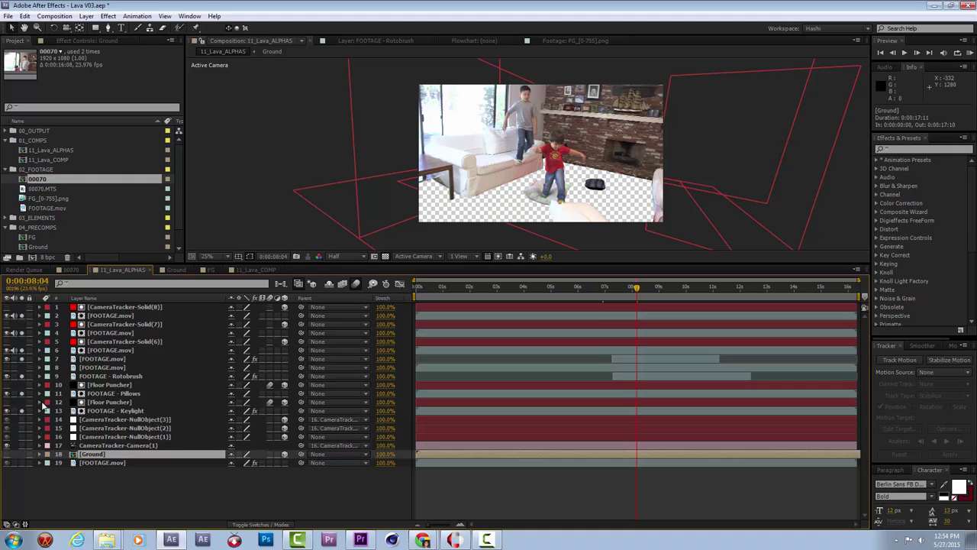
Step: Turn off solo and visibility for layers 1 to 15 in the 11_Lava_ALPHAS composition
{"action": "left_click", "coordinate": [121, 437]}
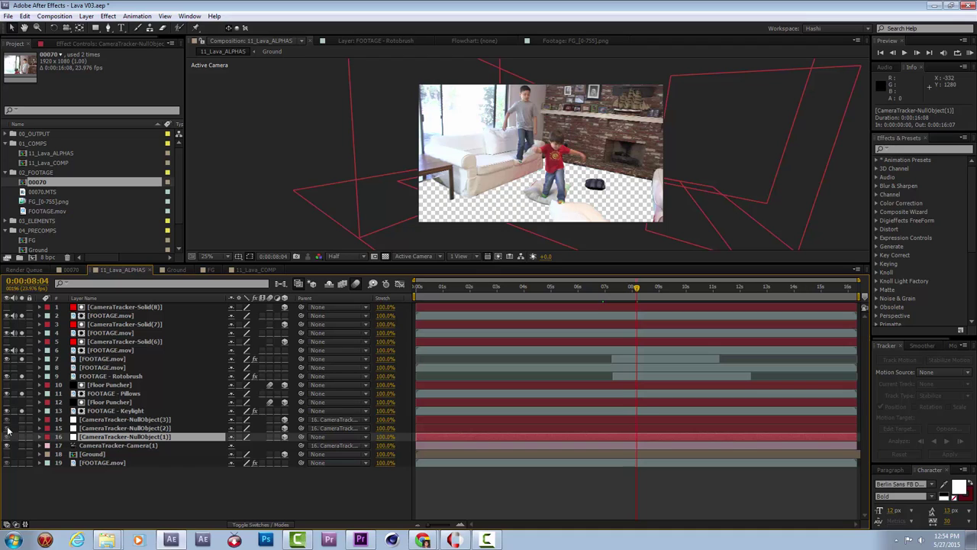
{"action": "left_click_drag", "start_coordinate": [6, 360], "coordinate": [9, 324]}
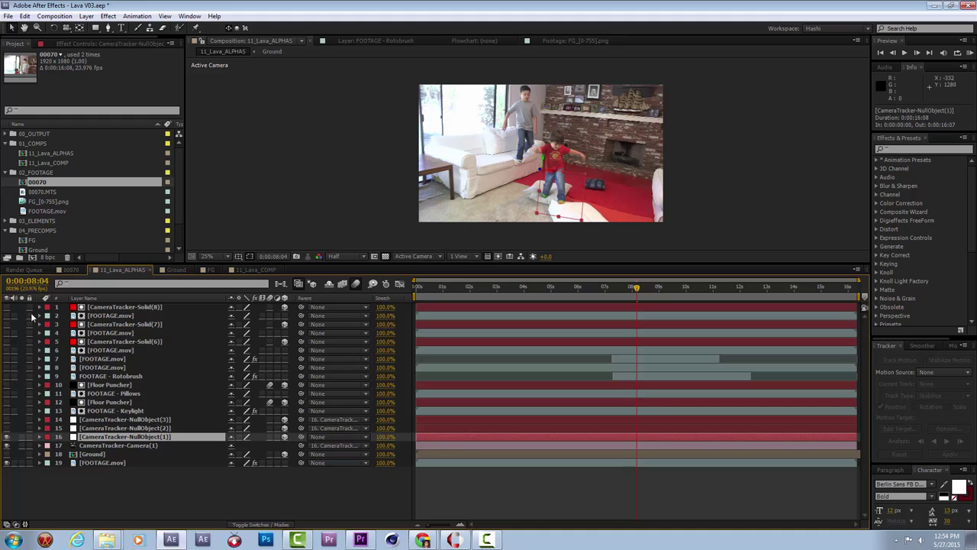
{"action": "mouse_move", "coordinate": [31, 311]}
{"action": "left_mouse_down"}
{"action": "mouse_move", "coordinate": [30, 407]}
{"action": "mouse_move", "coordinate": [30, 308]}
{"action": "left_mouse_up"}
Step: Label layers 1 to 15, from CameraTracker-Solid(8) to CameraTracker-NullObject(2), Dark Green
{"action": "left_click", "coordinate": [92, 310]}
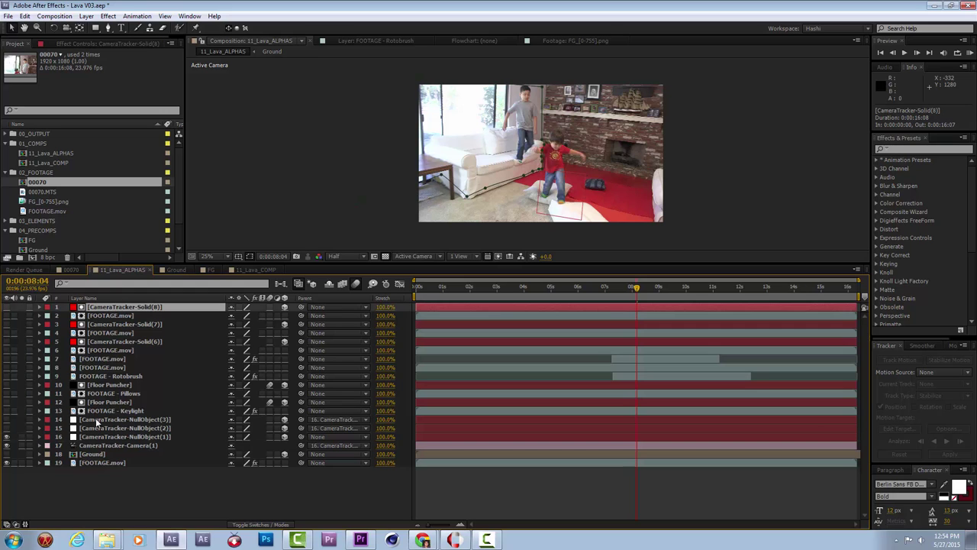
{"action": "left_click", "coordinate": [96, 428], "text": "shift"}
{"action": "right_click", "coordinate": [94, 430]}
{"action": "left_click", "coordinate": [47, 430]}
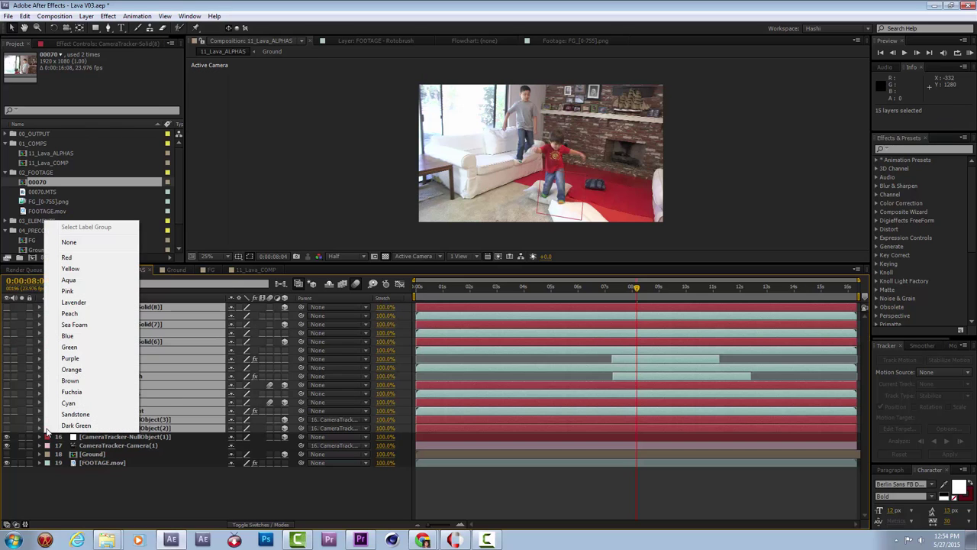
{"action": "left_click", "coordinate": [76, 425]}
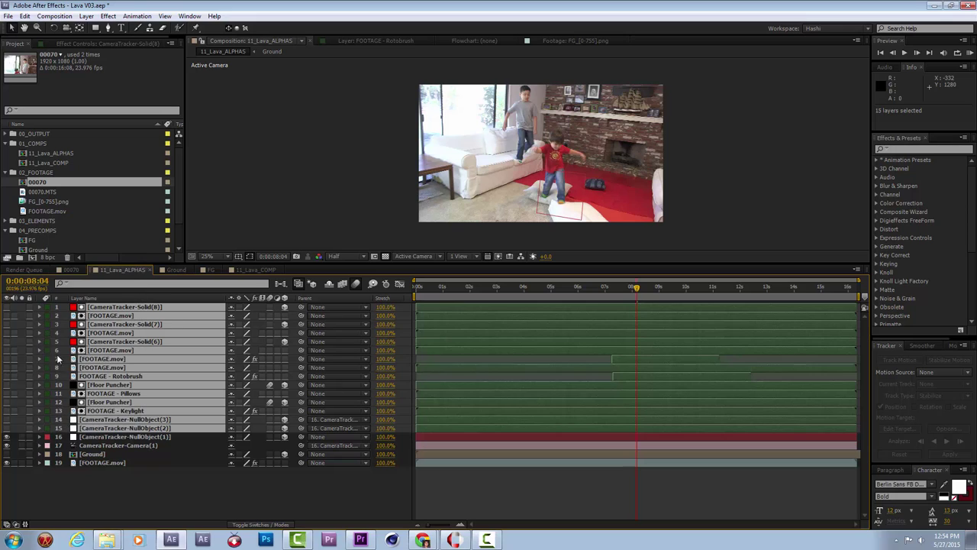
Step: Lock layers 1 to 15 in the 11_Lava_ALPHAS composition and hide them as shy layers
{"action": "left_click_drag", "start_coordinate": [33, 307], "coordinate": [29, 428]}
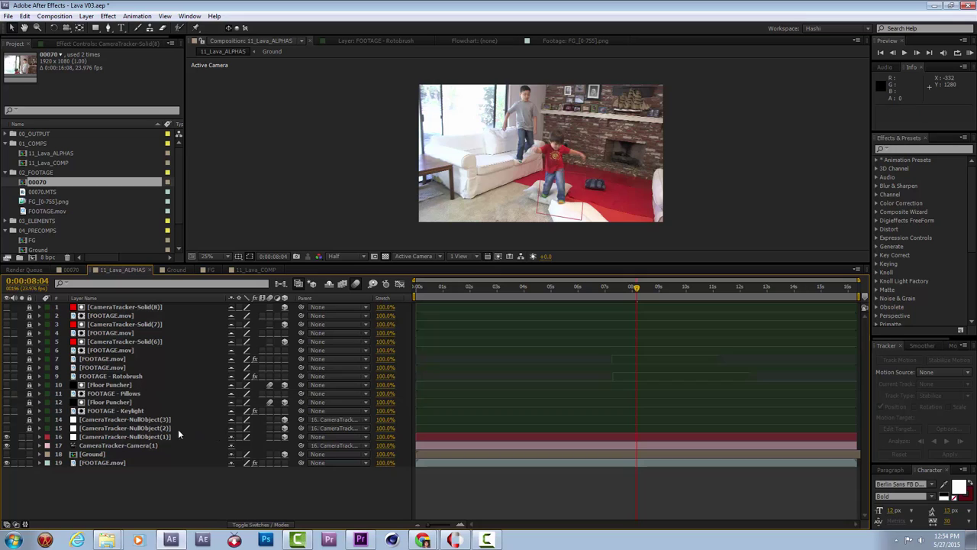
{"action": "left_click", "coordinate": [328, 284]}
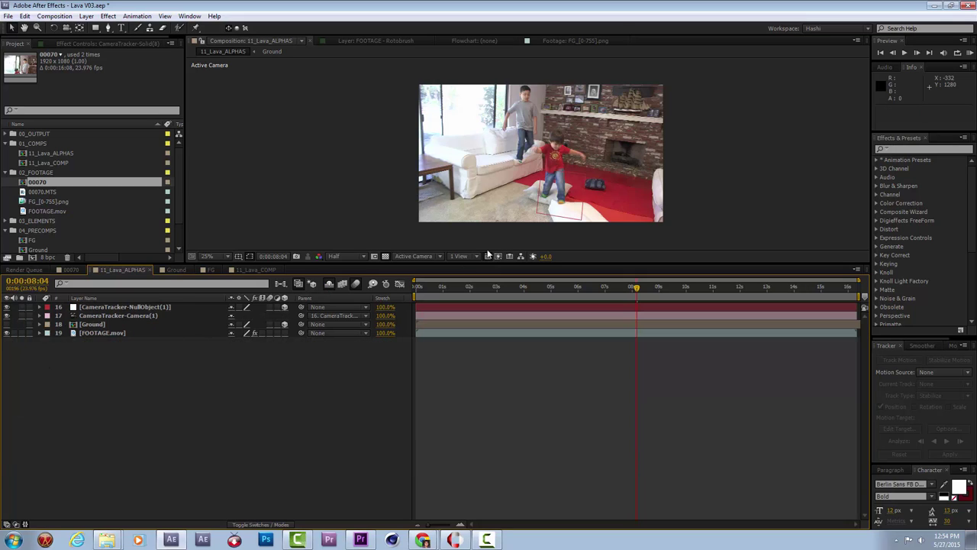
Step: Make the Ground layer visible and add the FG precomp above CameraTracker-NullObject(1) in the 11_Lava_ALPHAS composition
{"action": "left_click", "coordinate": [110, 335]}
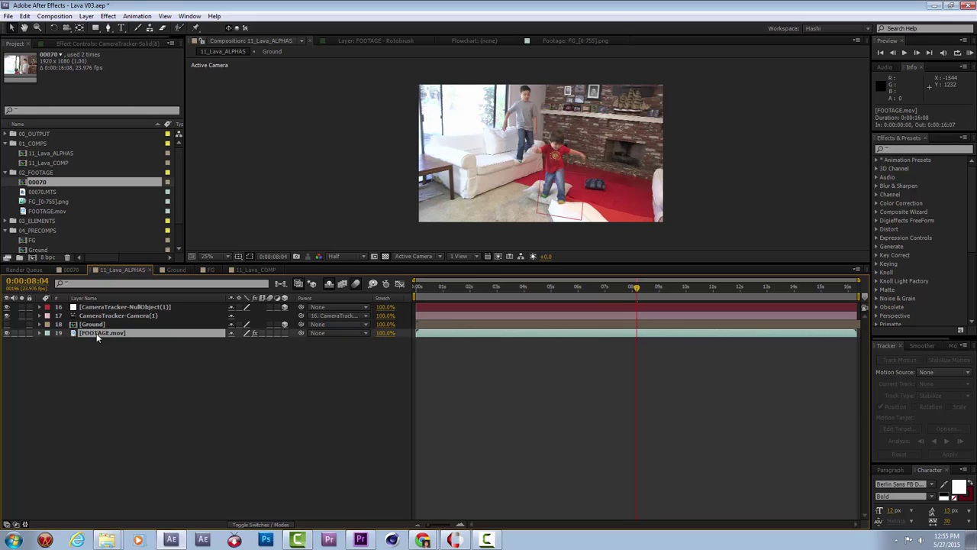
{"action": "left_click", "coordinate": [7, 325]}
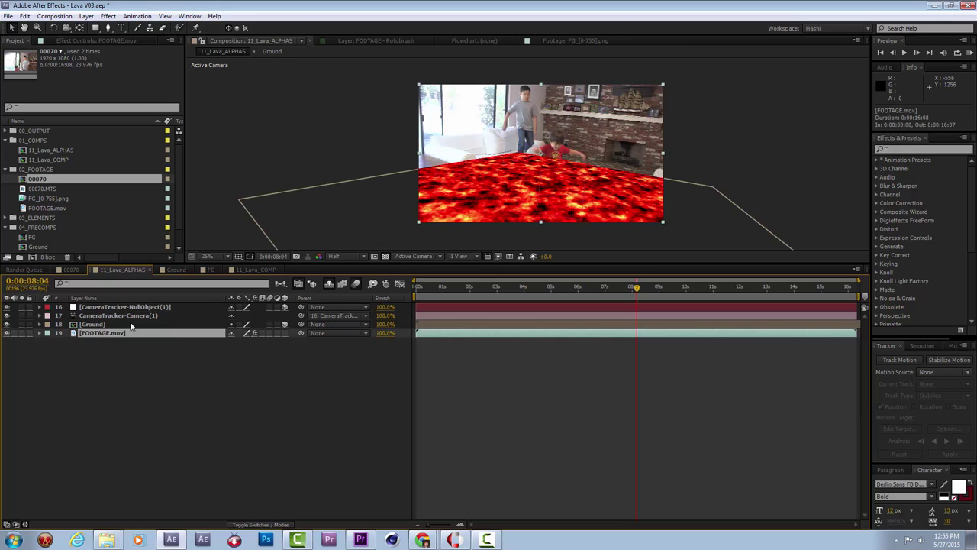
{"action": "left_click", "coordinate": [39, 238]}
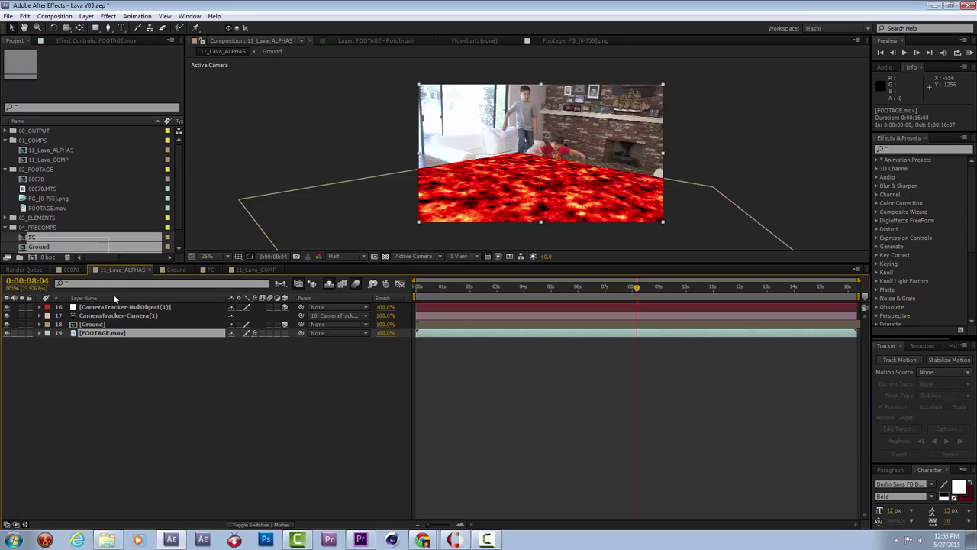
{"action": "scroll", "coordinate": [40, 229], "scroll_direction": "down", "scroll_amount": 1}
{"action": "left_click_drag", "start_coordinate": [39, 219], "coordinate": [226, 308]}
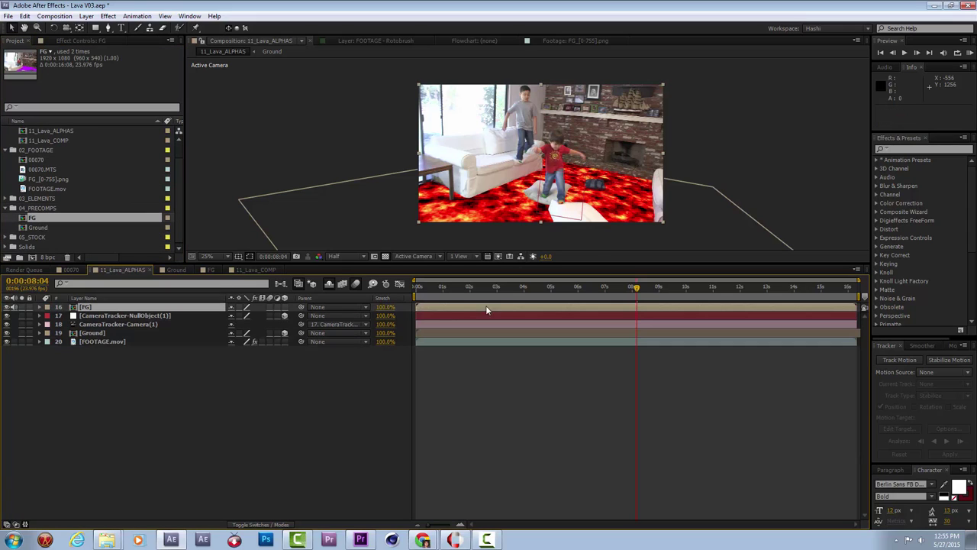
{"action": "scroll", "coordinate": [579, 183], "scroll_direction": "up", "scroll_amount": 1}
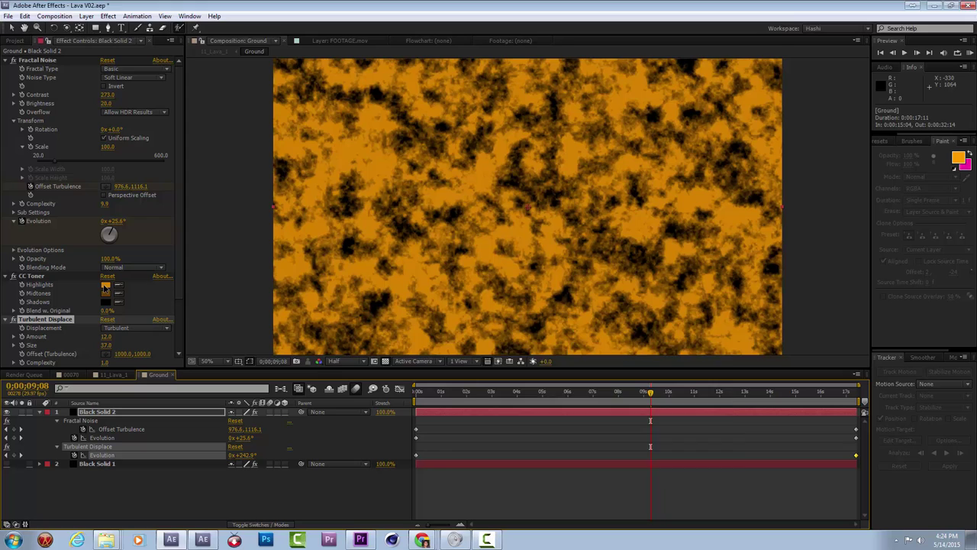
Step: Set the CC Toner highlights colour on Black Solid 2 in the Ground composition to light yellow
{"action": "left_click", "coordinate": [105, 286]}
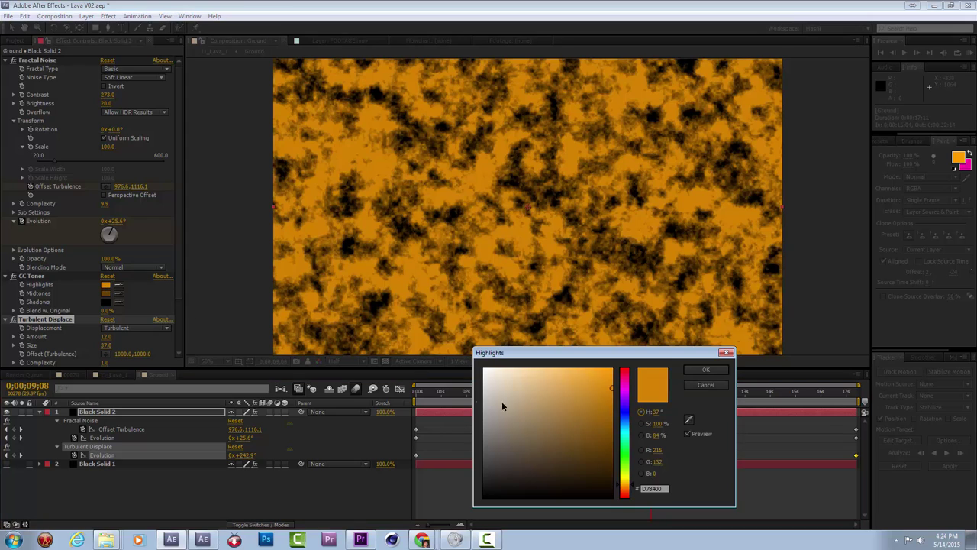
{"action": "left_click", "coordinate": [620, 389]}
{"action": "left_click", "coordinate": [599, 369]}
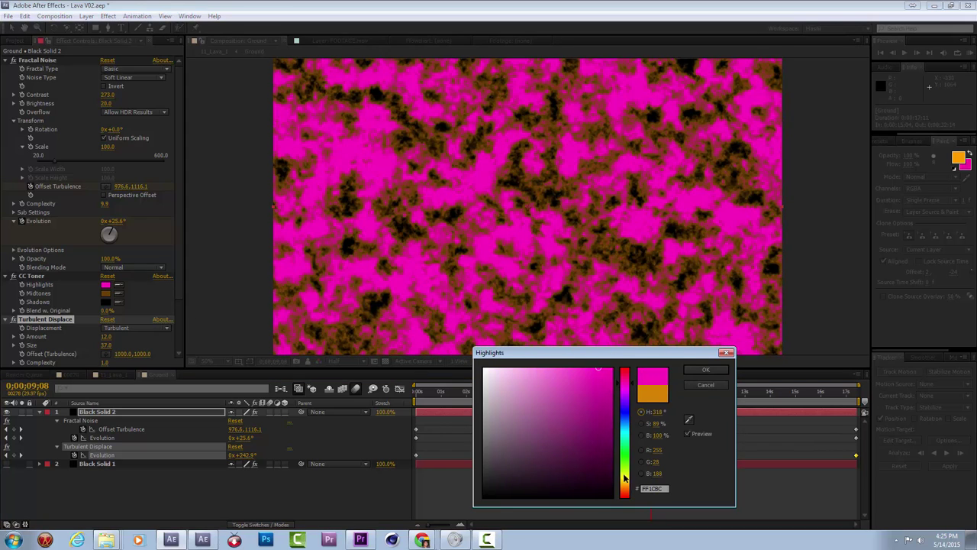
{"action": "left_click", "coordinate": [625, 476]}
{"action": "left_click_drag", "start_coordinate": [584, 371], "coordinate": [566, 365]}
{"action": "left_click", "coordinate": [701, 370]}
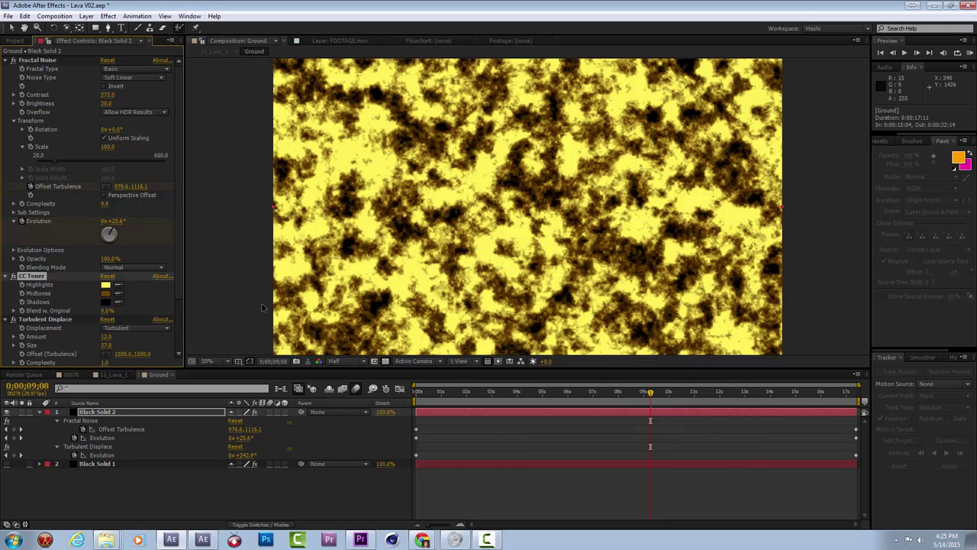
Step: Set the CC Toner midtones colour on Black Solid 2 to pure red, FF0000
{"action": "left_click", "coordinate": [106, 293]}
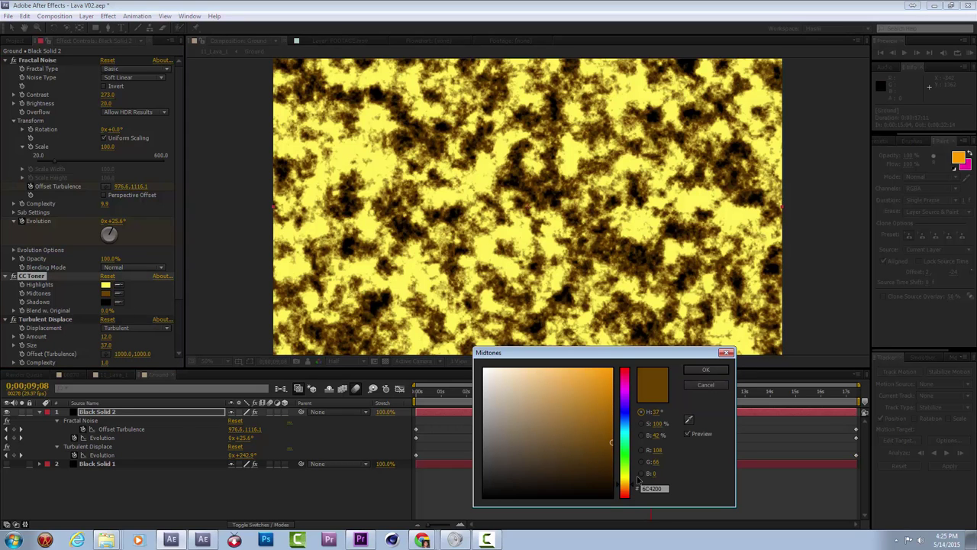
{"action": "left_click_drag", "start_coordinate": [626, 435], "coordinate": [624, 369]}
{"action": "left_click", "coordinate": [613, 371]}
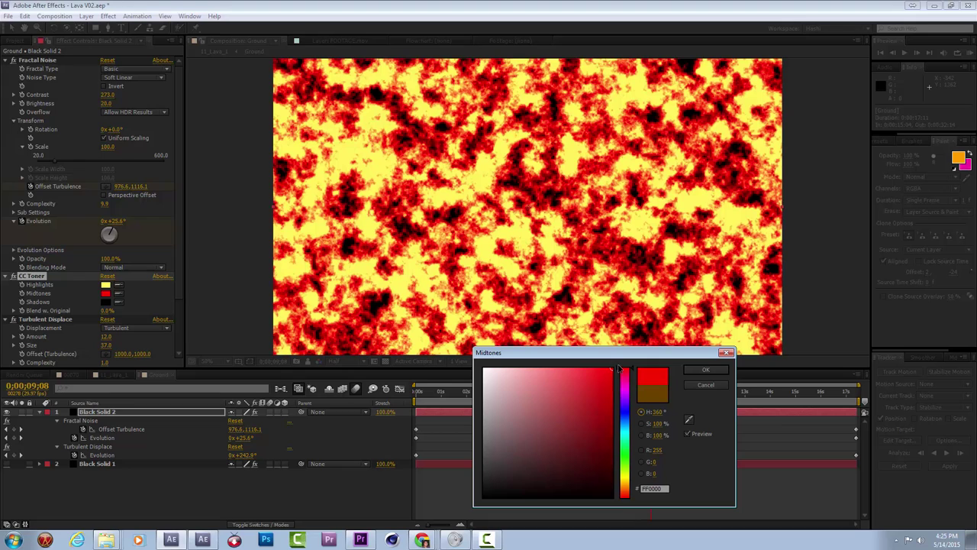
{"action": "left_click", "coordinate": [701, 370]}
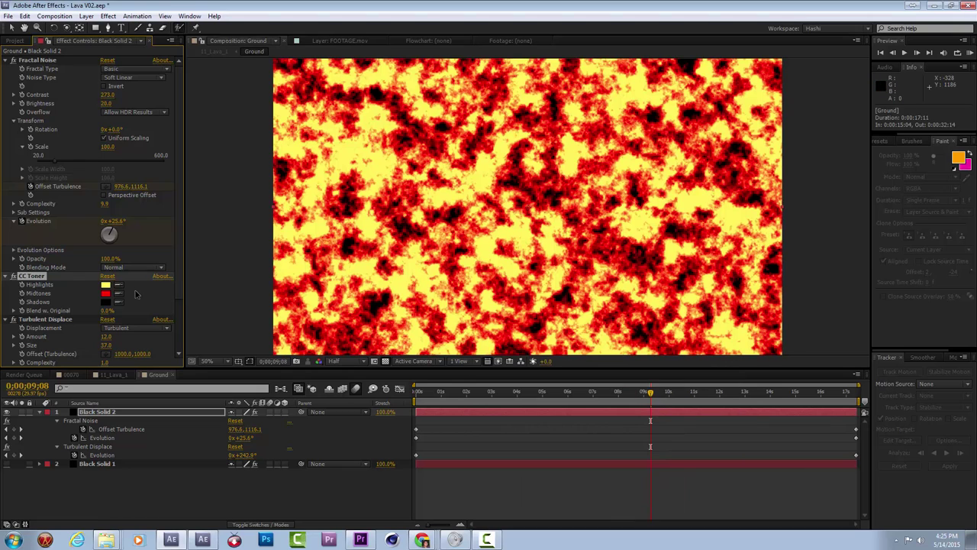
Step: Set Black Solid 2's Fractal Noise contrast to 169 and brightness to -5, and return to the 11_Lava_1 composition
{"action": "mouse_move", "coordinate": [111, 106]}
{"action": "left_mouse_down"}
{"action": "mouse_move", "coordinate": [89, 110]}
{"action": "mouse_move", "coordinate": [109, 97]}
{"action": "mouse_move", "coordinate": [68, 110]}
{"action": "mouse_move", "coordinate": [110, 105]}
{"action": "mouse_move", "coordinate": [103, 107]}
{"action": "left_mouse_up"}
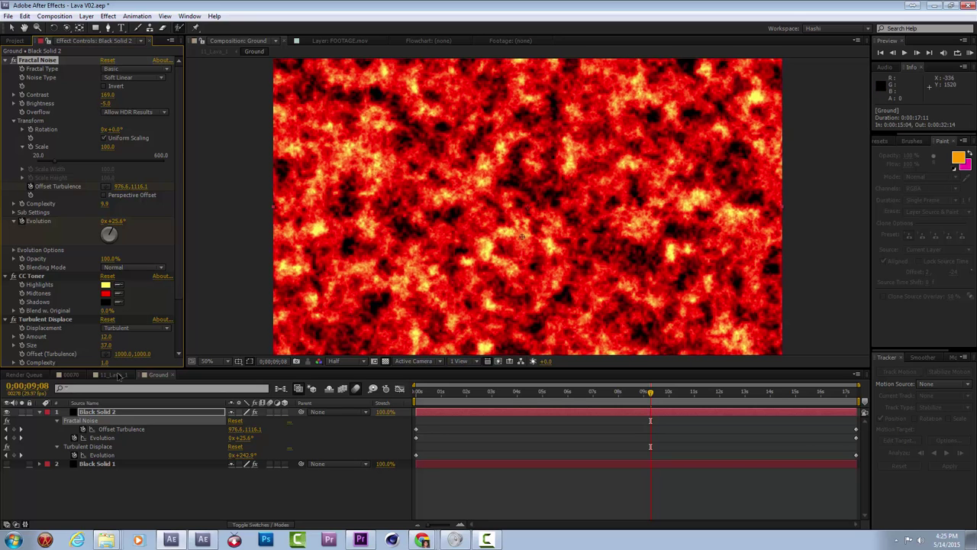
{"action": "left_click", "coordinate": [114, 375]}
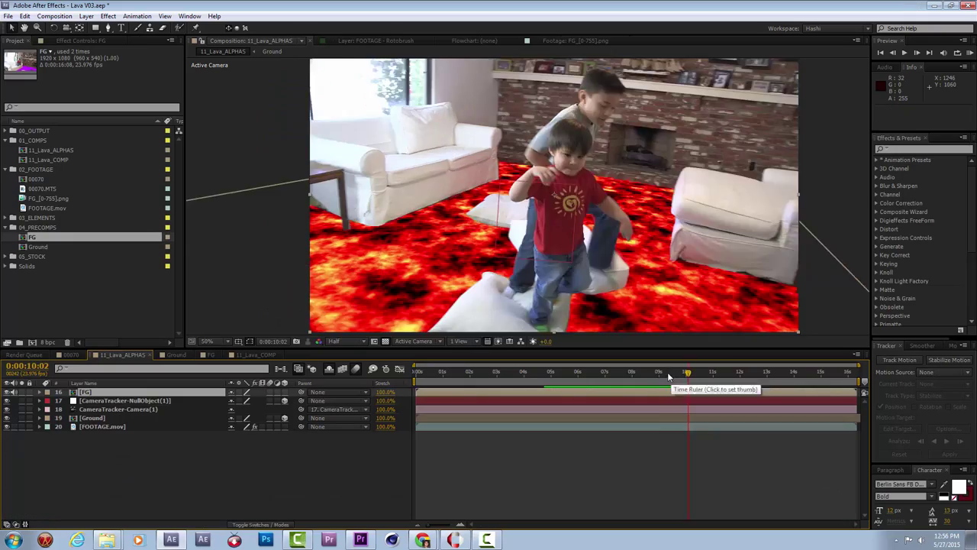
Step: Preview the lava composite in 11_Lava_ALPHAS from 0:00:04:22 and scrub on to 0:00:11:01
{"action": "left_click_drag", "start_coordinate": [604, 379], "coordinate": [650, 382]}
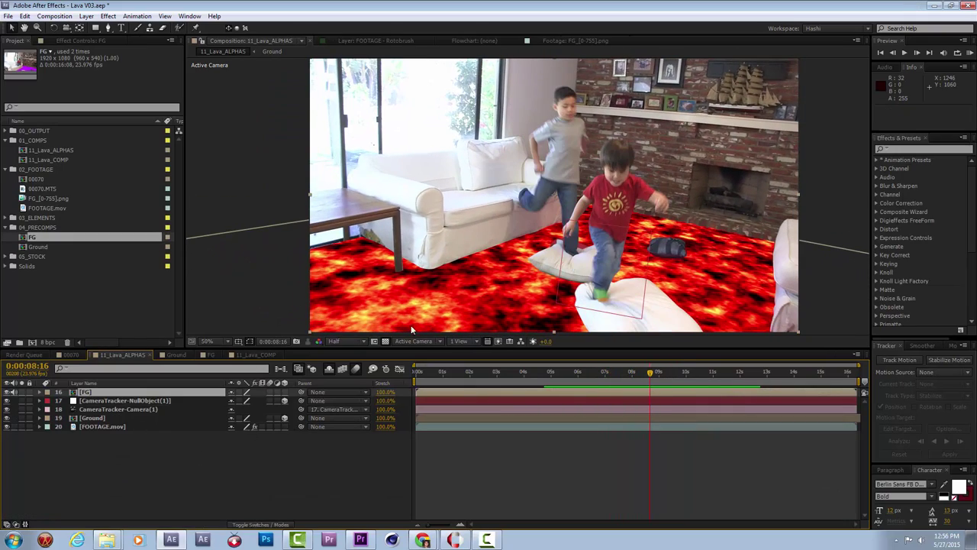
{"action": "left_click", "coordinate": [550, 375]}
{"action": "left_click", "coordinate": [970, 53]}
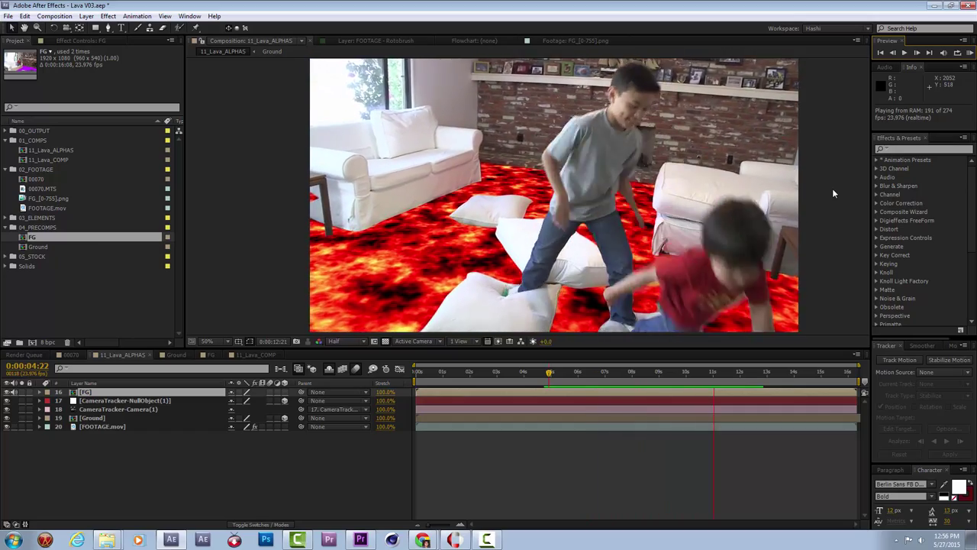
{"action": "left_click", "coordinate": [539, 246]}
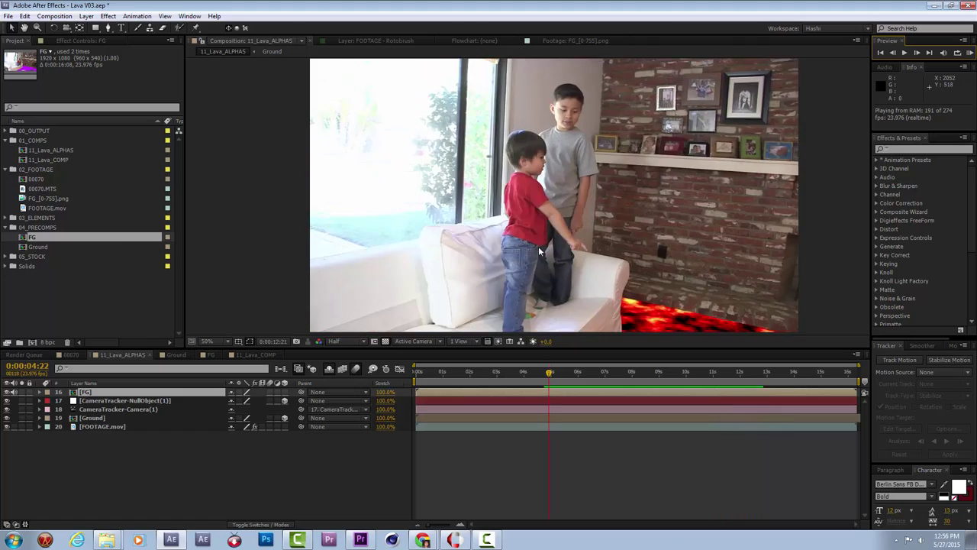
{"action": "left_click_drag", "start_coordinate": [581, 374], "coordinate": [714, 373]}
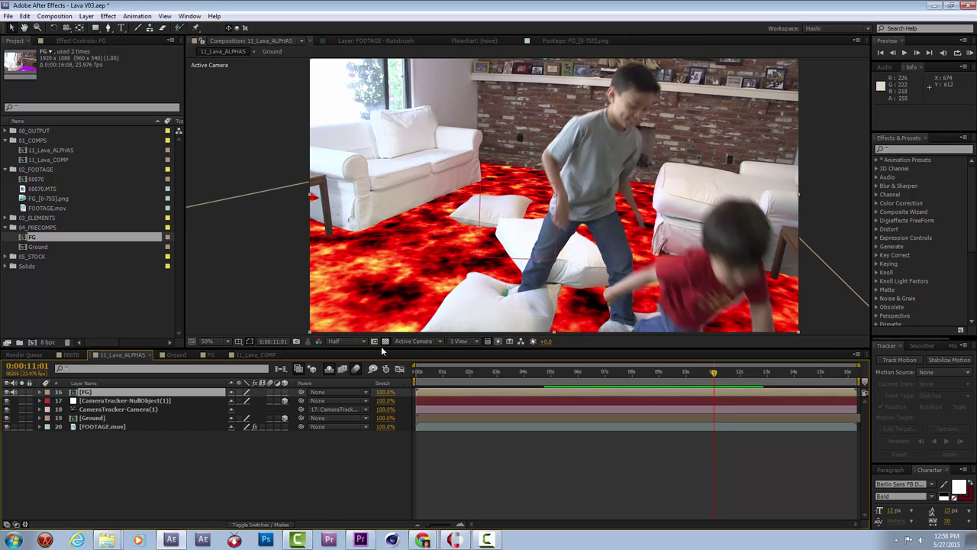
Step: Inspect the lava texture in the Ground precomp around 0;00;10;22, enlarge the viewer area, and return to 11_Lava_ALPHAS
{"action": "double_click", "coordinate": [93, 418]}
{"action": "mouse_move", "coordinate": [699, 376]}
{"action": "left_mouse_down"}
{"action": "mouse_move", "coordinate": [410, 379]}
{"action": "mouse_move", "coordinate": [687, 382]}
{"action": "left_mouse_up"}
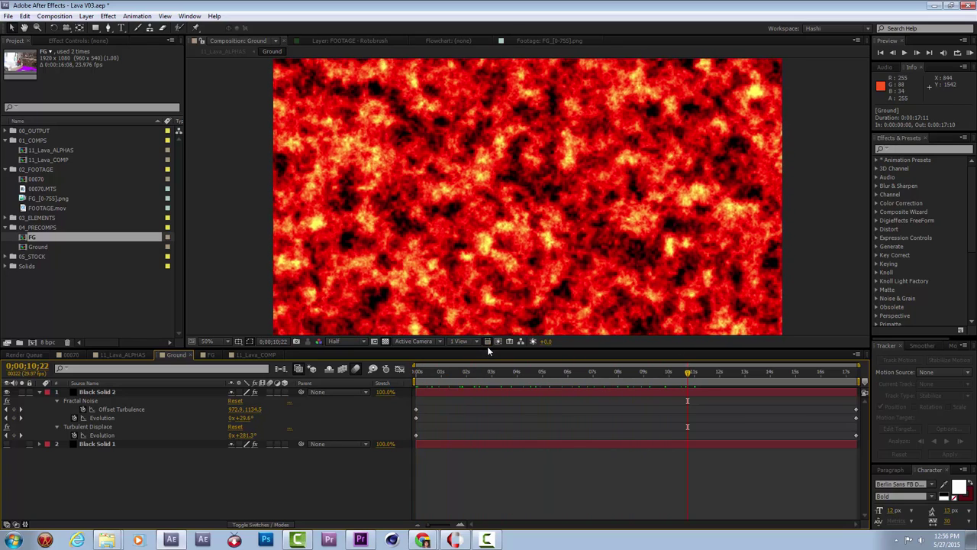
{"action": "left_click_drag", "start_coordinate": [488, 350], "coordinate": [495, 406]}
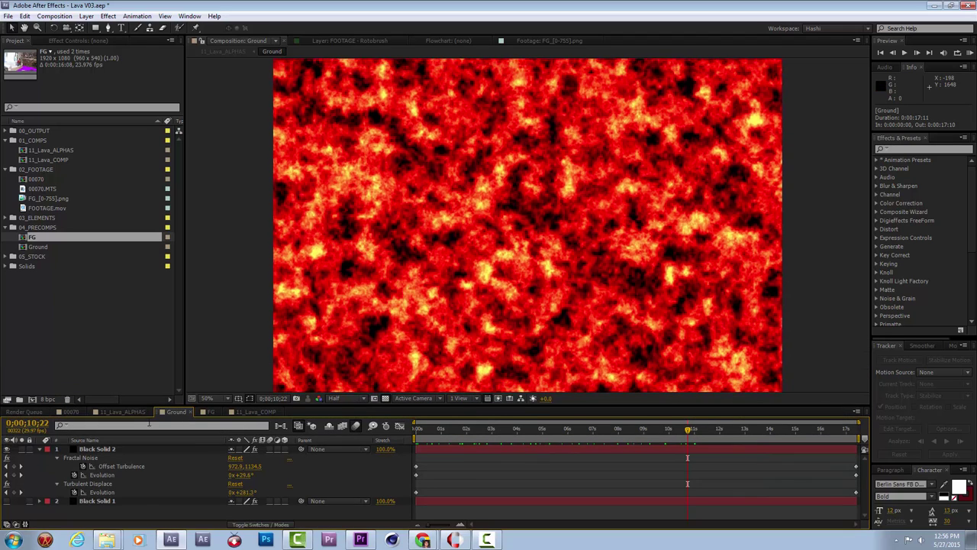
{"action": "left_click", "coordinate": [122, 412]}
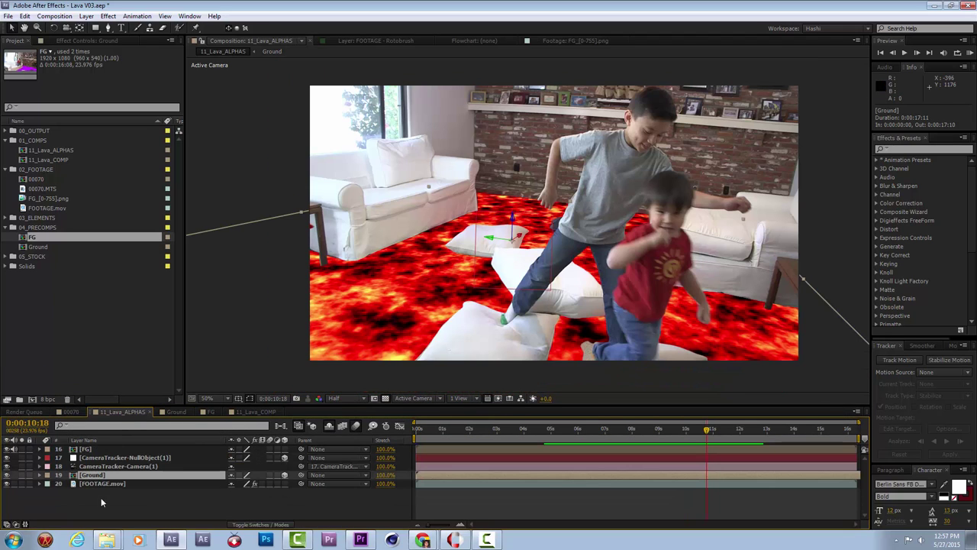
Step: Rotate the 3D Ground layer 90° about its Z axis and check the lava at earlier frames
{"action": "left_click_drag", "start_coordinate": [510, 217], "coordinate": [486, 222]}
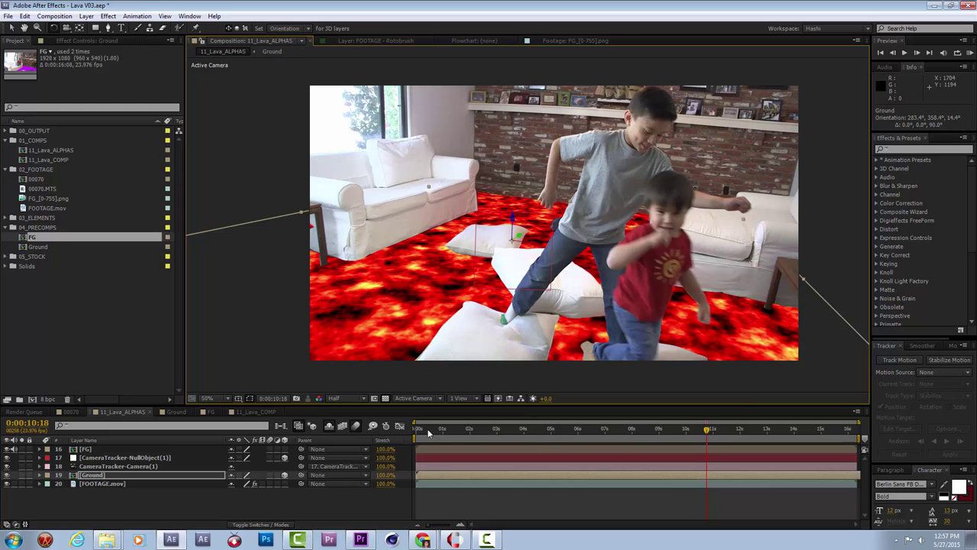
{"action": "left_click", "coordinate": [609, 428]}
{"action": "left_click_drag", "start_coordinate": [620, 425], "coordinate": [638, 437]}
Step: Review the Fractal Noise, CC Toner and Turbulent Displace settings on Black Solid 2 in the Ground composition
{"action": "left_click", "coordinate": [176, 412]}
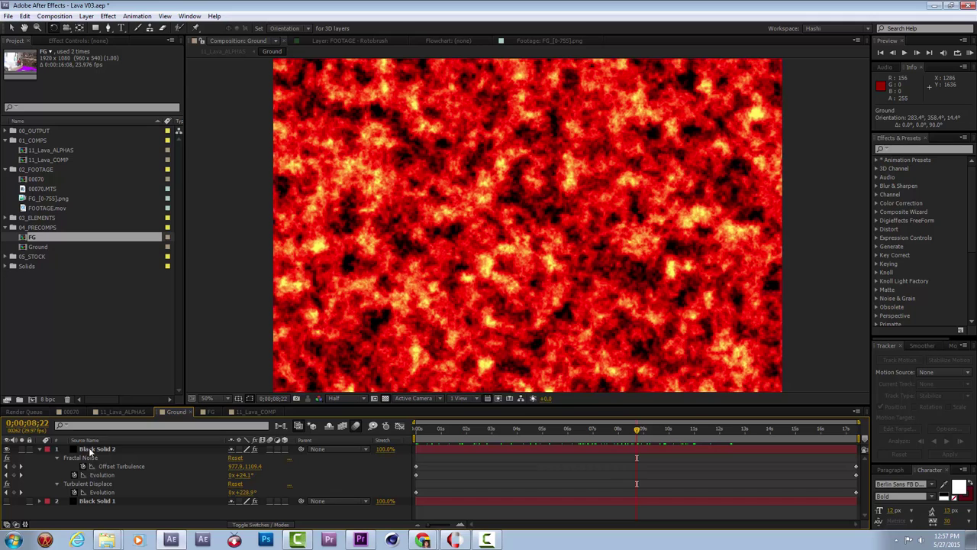
{"action": "left_click", "coordinate": [89, 450]}
{"action": "left_click", "coordinate": [41, 450]}
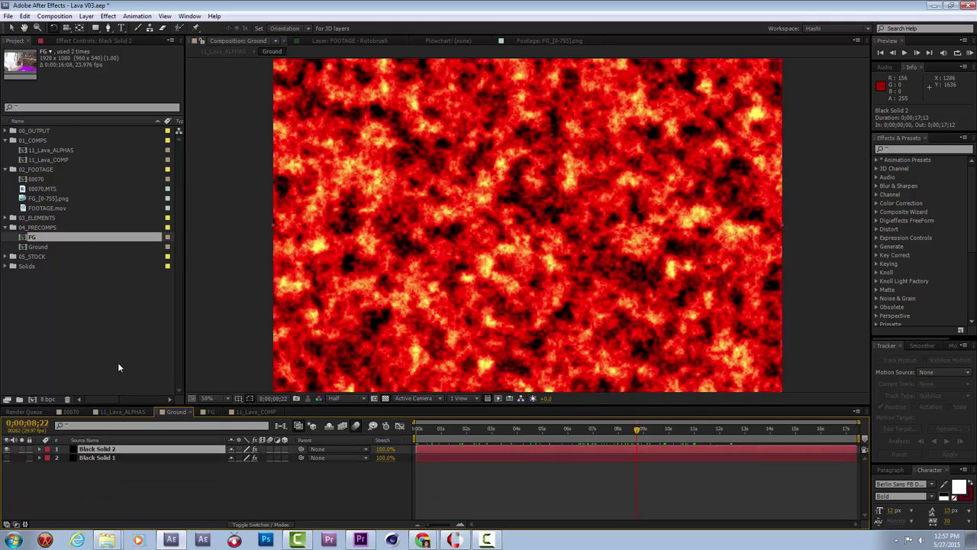
{"action": "left_click", "coordinate": [94, 41]}
{"action": "left_click", "coordinate": [23, 59]}
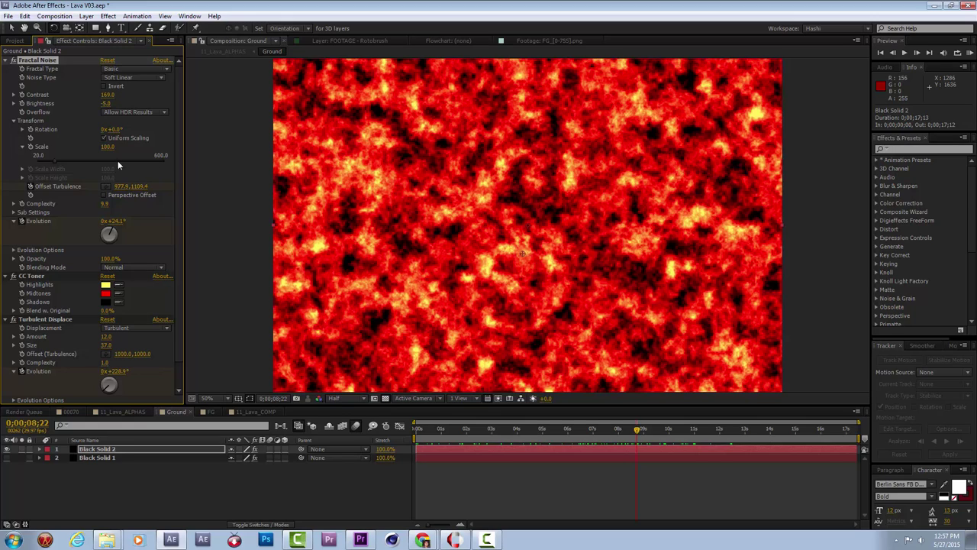
{"action": "left_click", "coordinate": [31, 279]}
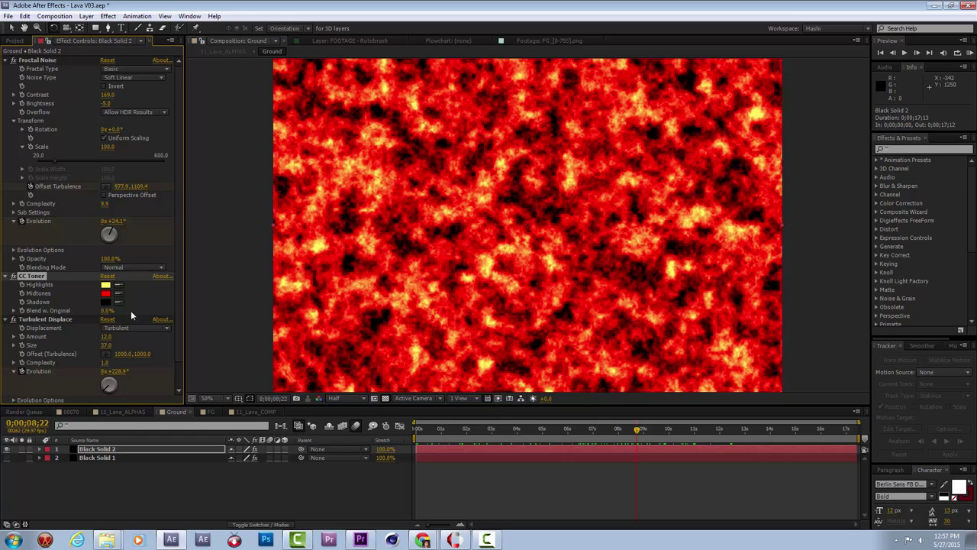
{"action": "left_click", "coordinate": [32, 321]}
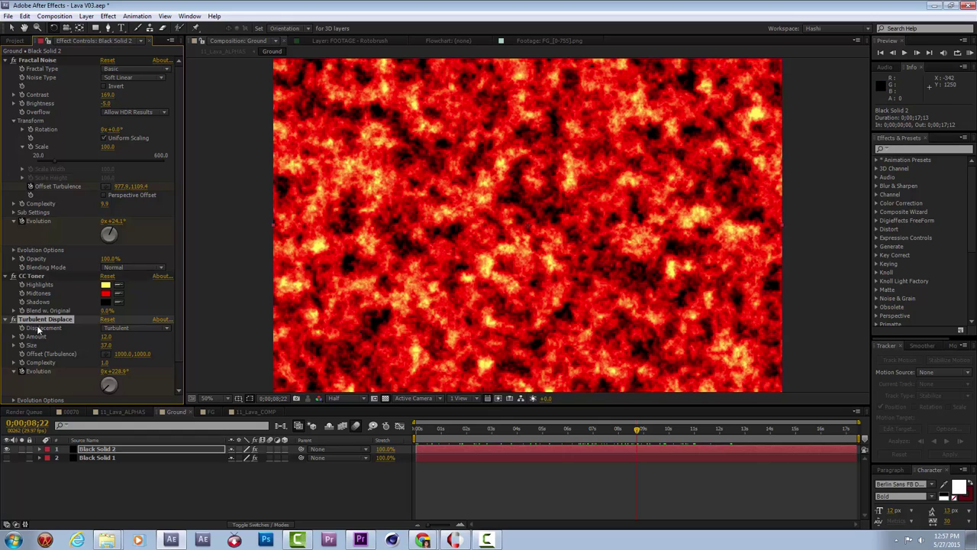
{"action": "left_click", "coordinate": [6, 61]}
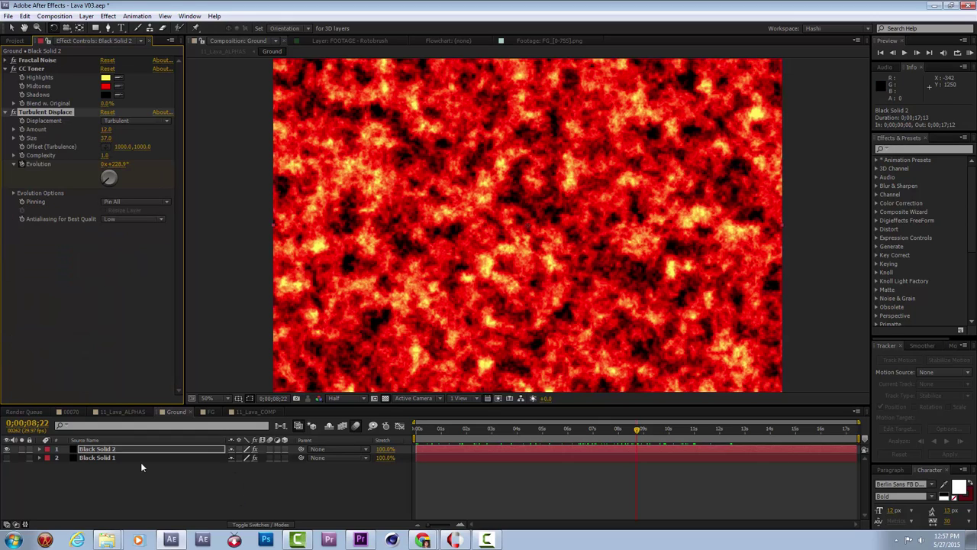
Step: Reveal Black Solid 2's keyframes and examine how the Offset Turbulence and Evolution animation moves the lava over time
{"action": "key", "text": "u"}
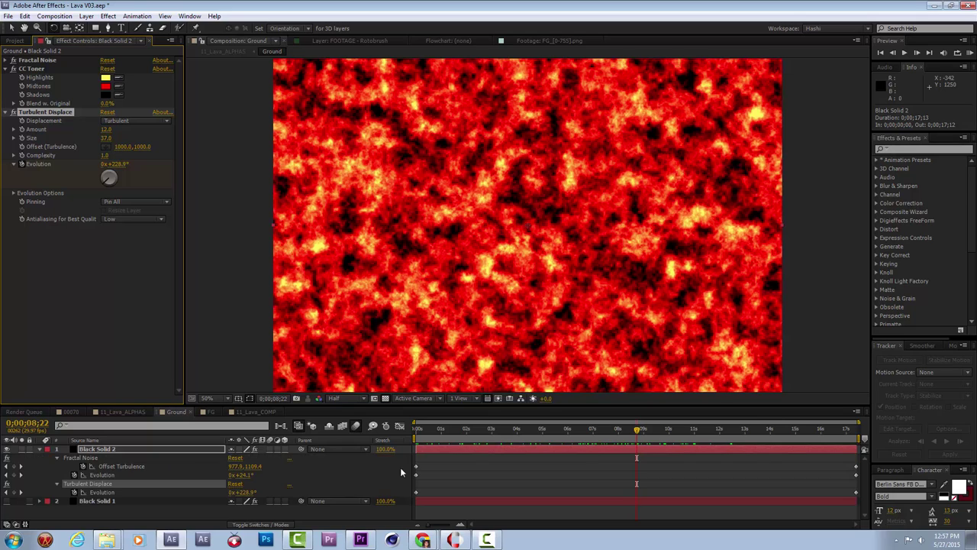
{"action": "left_click", "coordinate": [419, 434]}
{"action": "left_click", "coordinate": [124, 466]}
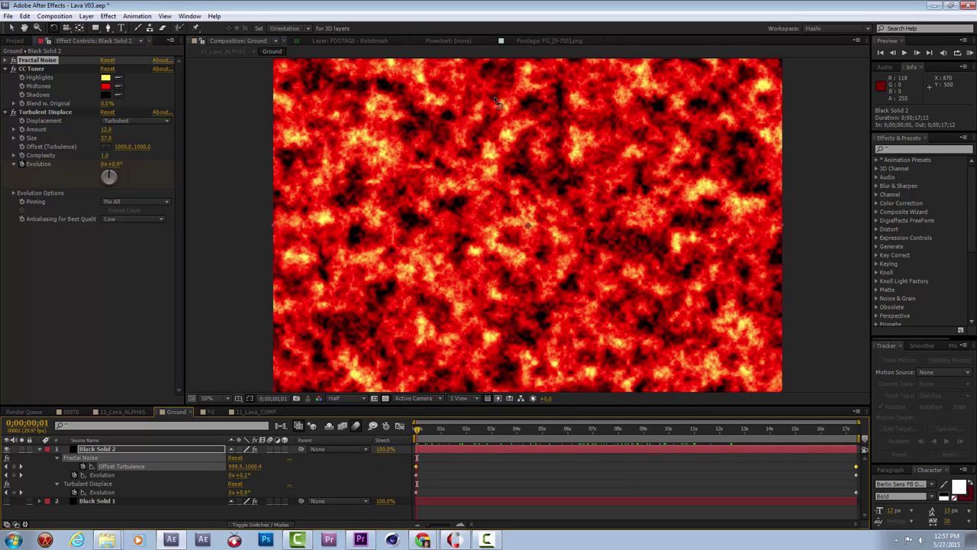
{"action": "left_click", "coordinate": [113, 477]}
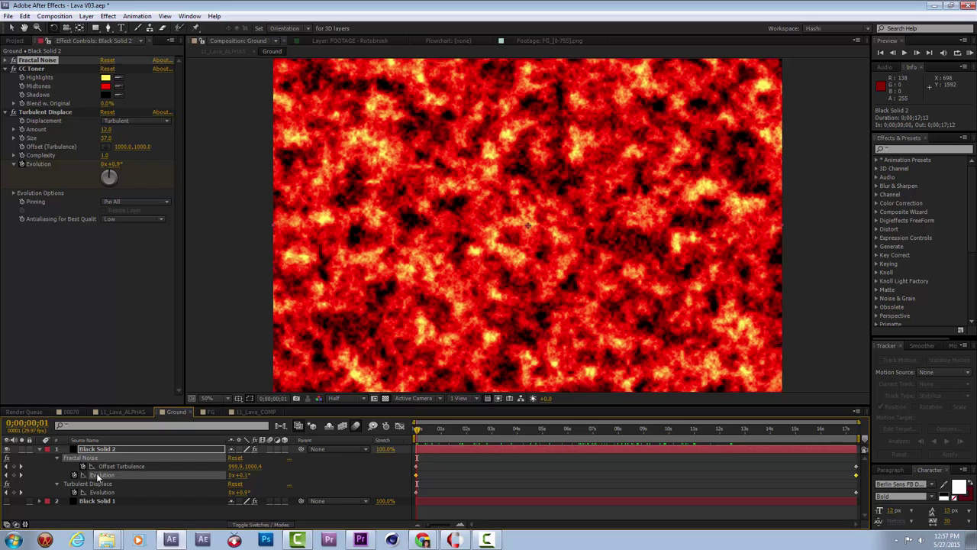
{"action": "left_click_drag", "start_coordinate": [419, 433], "coordinate": [506, 475]}
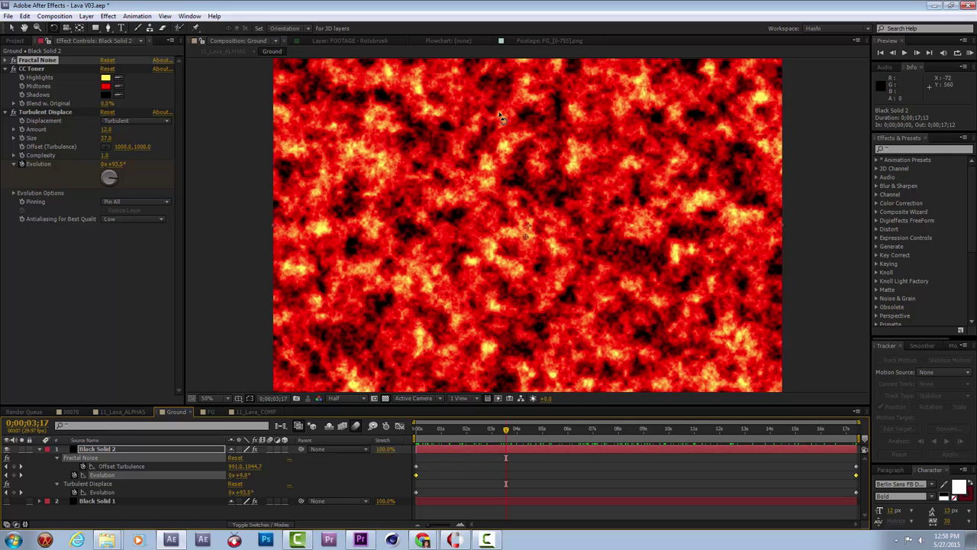
{"action": "key", "text": "space"}
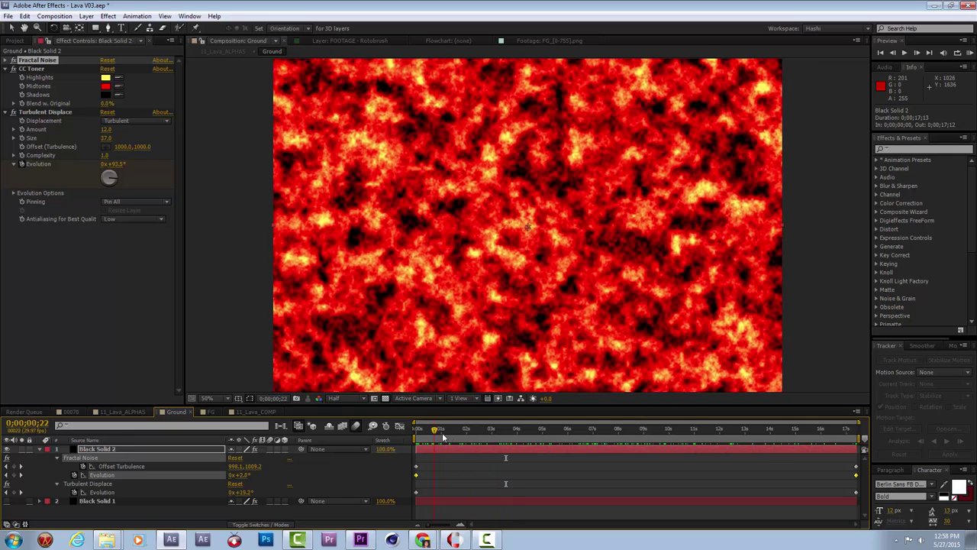
{"action": "left_click_drag", "start_coordinate": [534, 442], "coordinate": [544, 464]}
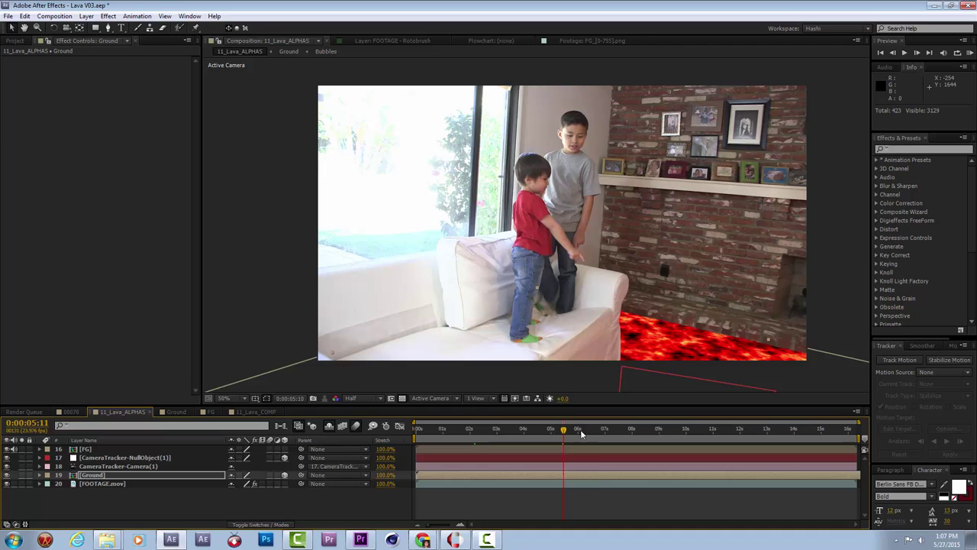
Step: Check how the foreground sits on the lava at 0:00:07:20, 0:00:09:19 and 0:00:10:04, comparing the FG and Ground layers
{"action": "left_click_drag", "start_coordinate": [582, 434], "coordinate": [629, 431]}
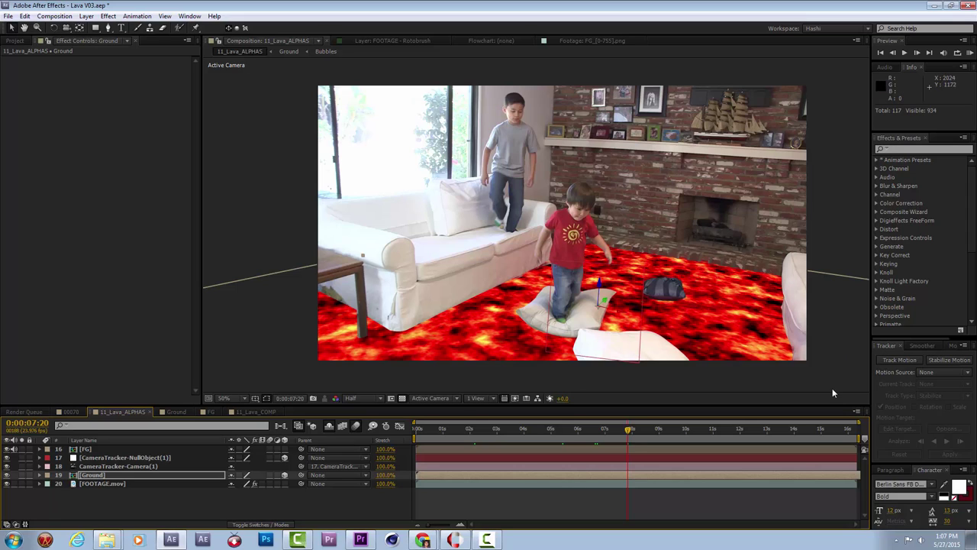
{"action": "left_click_drag", "start_coordinate": [633, 430], "coordinate": [680, 432]}
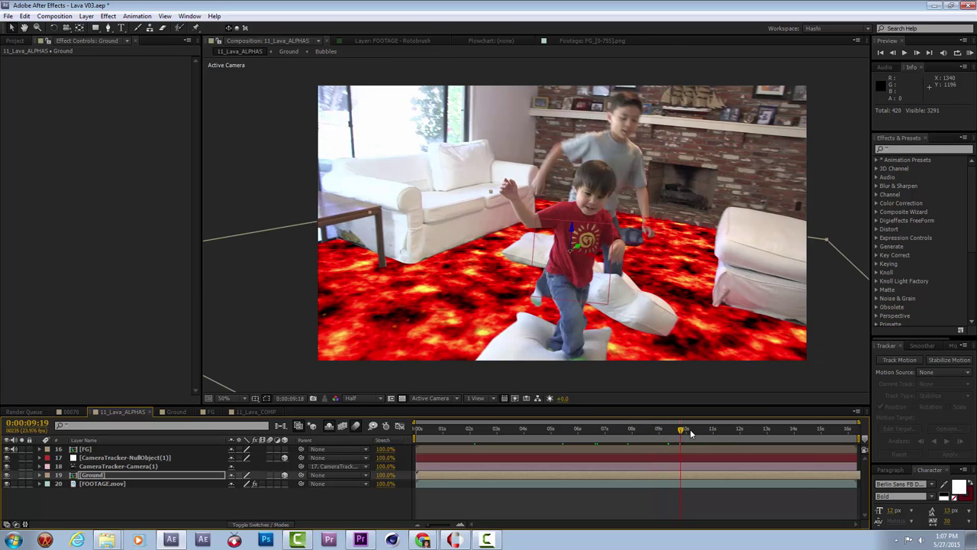
{"action": "left_click", "coordinate": [691, 430]}
{"action": "left_click", "coordinate": [97, 450]}
{"action": "left_click", "coordinate": [99, 475]}
{"action": "left_click", "coordinate": [99, 449]}
{"action": "left_click", "coordinate": [99, 475]}
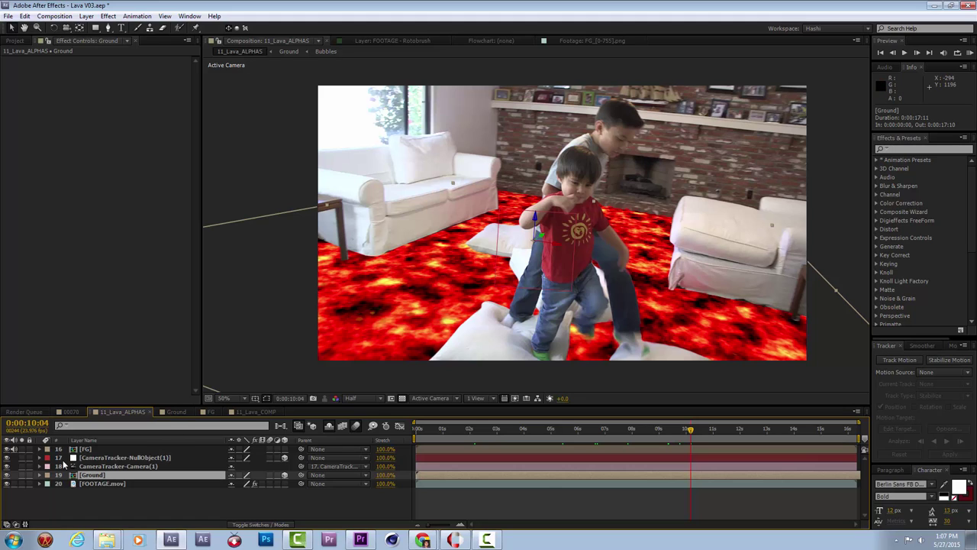
Step: Apply the Light Wrap effect to the FG layer with Ground as its background layer
{"action": "left_click", "coordinate": [98, 452]}
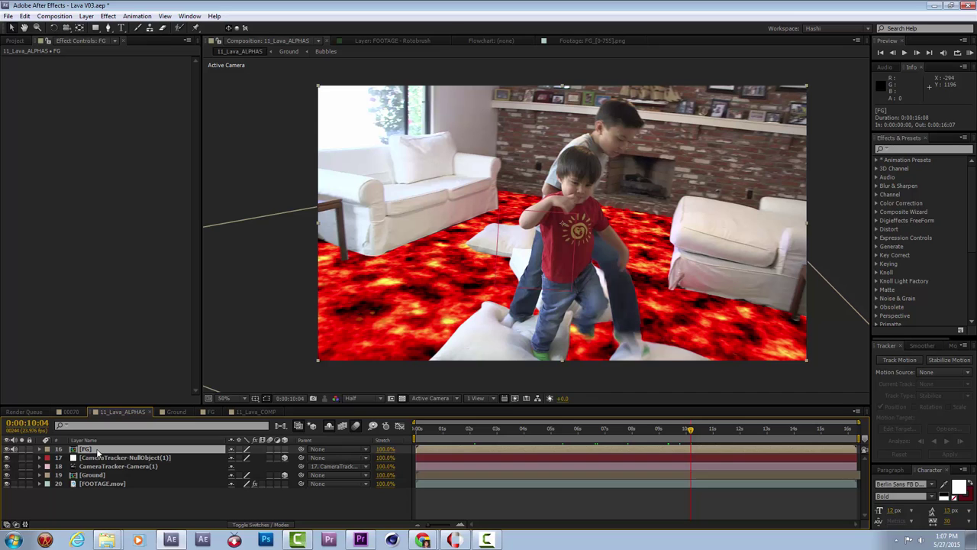
{"action": "right_click", "coordinate": [84, 120]}
{"action": "mouse_move", "coordinate": [137, 300]}
{"action": "mouse_move", "coordinate": [142, 278]}
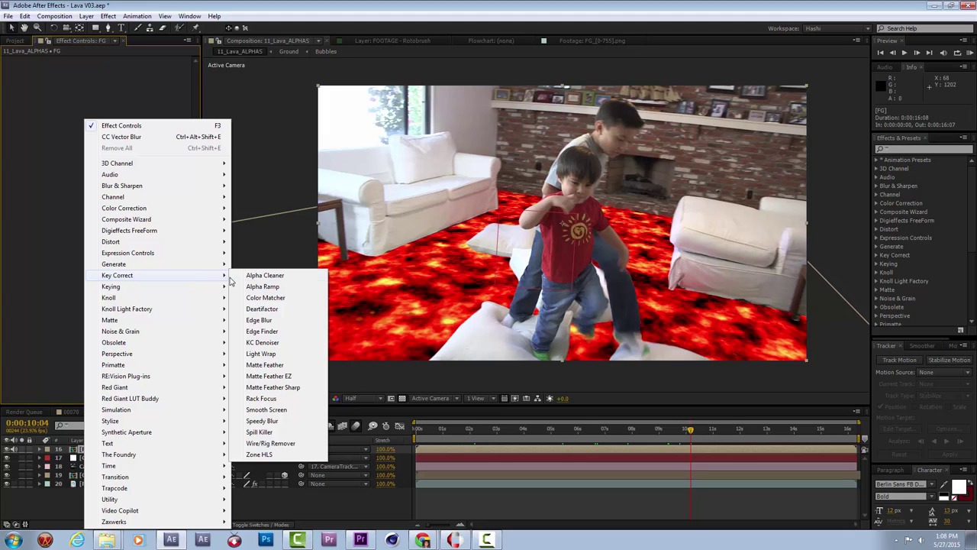
{"action": "left_click", "coordinate": [267, 353]}
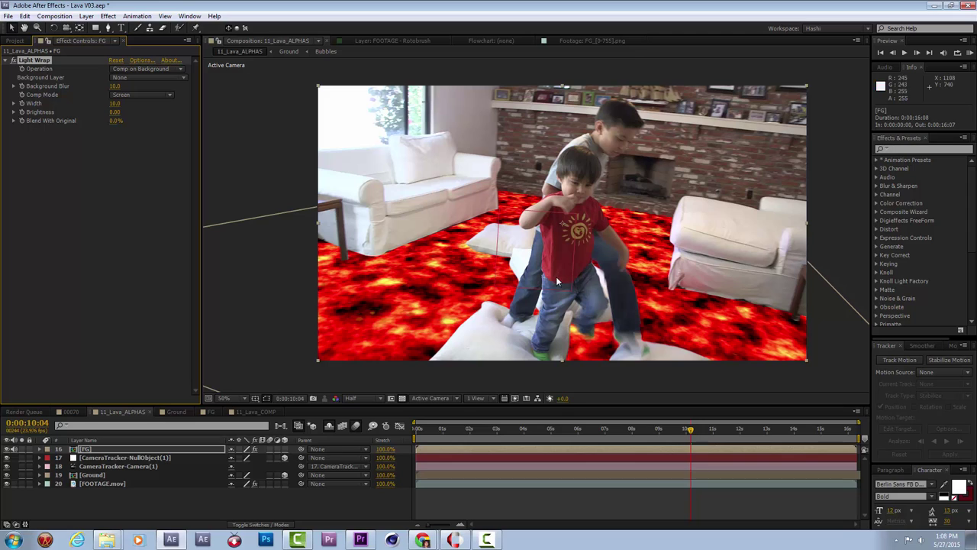
{"action": "left_click", "coordinate": [124, 77]}
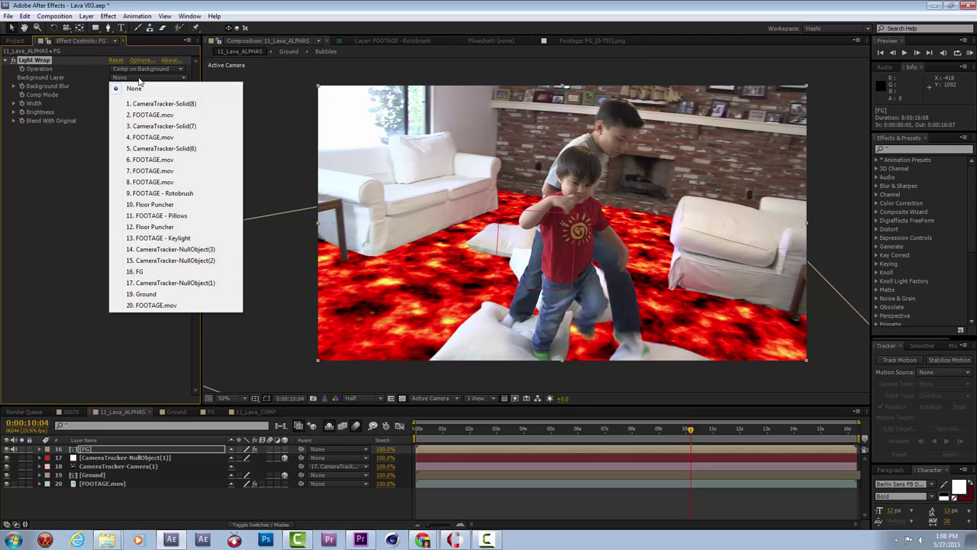
{"action": "left_click", "coordinate": [148, 294]}
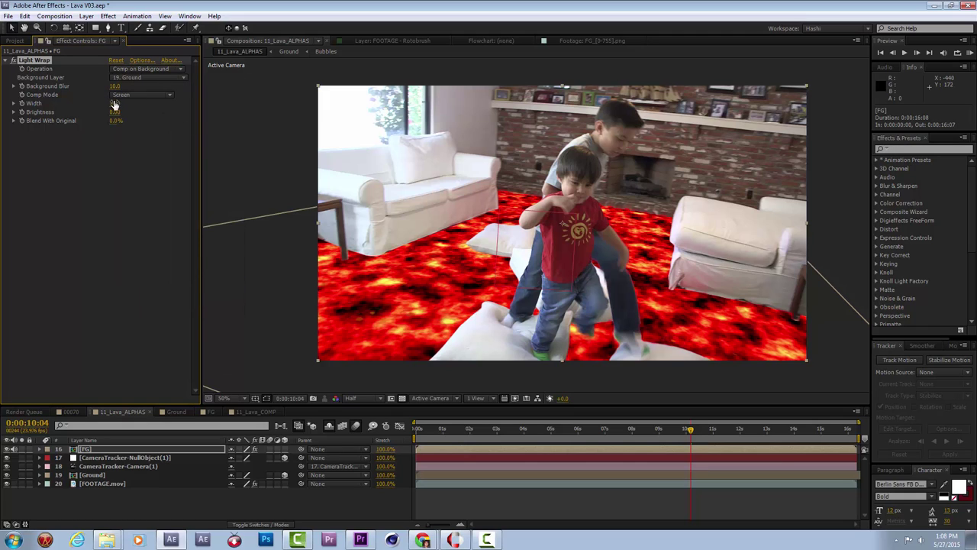
Step: Set FG's Light Wrap width to 61 and brightness to 0.06
{"action": "left_click_drag", "start_coordinate": [114, 103], "coordinate": [297, 188]}
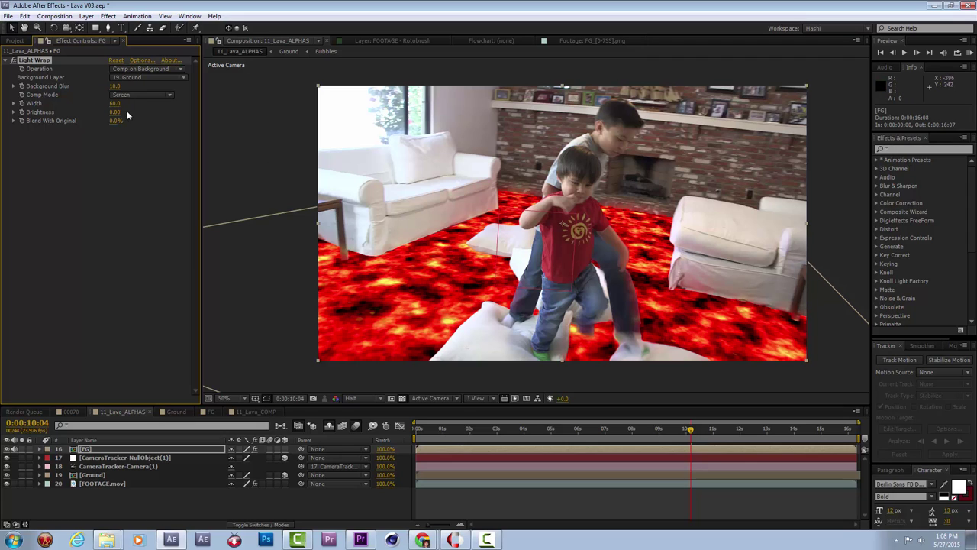
{"action": "left_click_drag", "start_coordinate": [114, 111], "coordinate": [217, 122]}
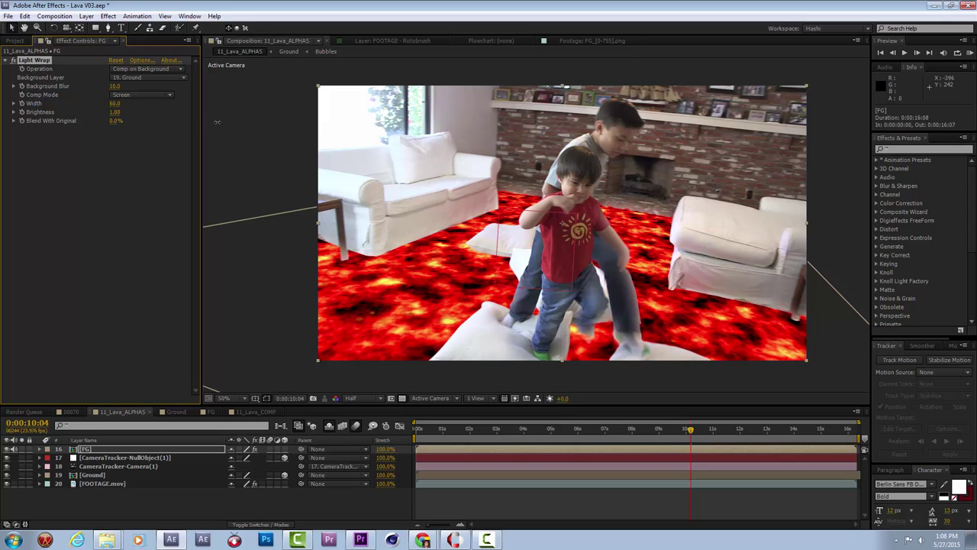
{"action": "mouse_move", "coordinate": [114, 111]}
{"action": "left_mouse_down"}
{"action": "mouse_move", "coordinate": [338, 99]}
{"action": "mouse_move", "coordinate": [129, 118]}
{"action": "left_mouse_up"}
{"action": "left_click", "coordinate": [103, 476]}
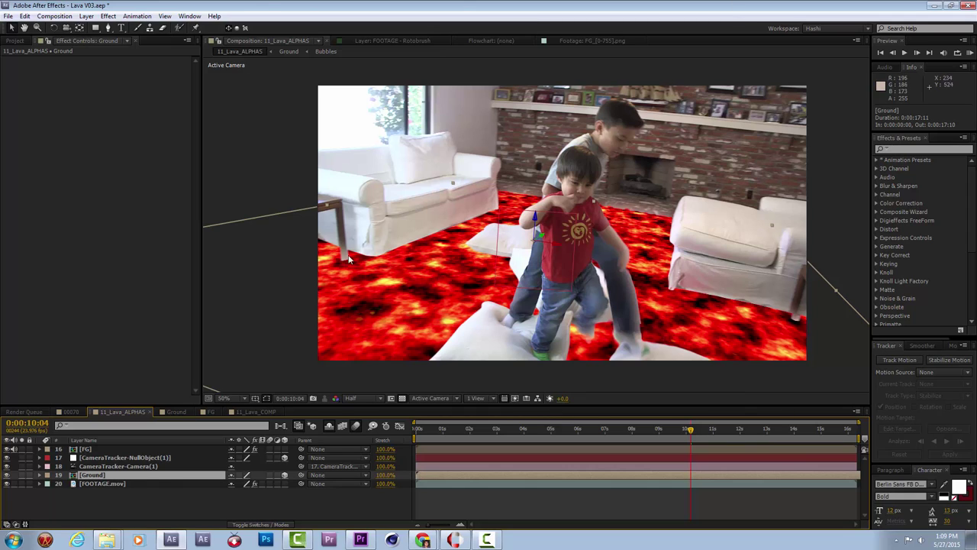
{"action": "left_click", "coordinate": [113, 450]}
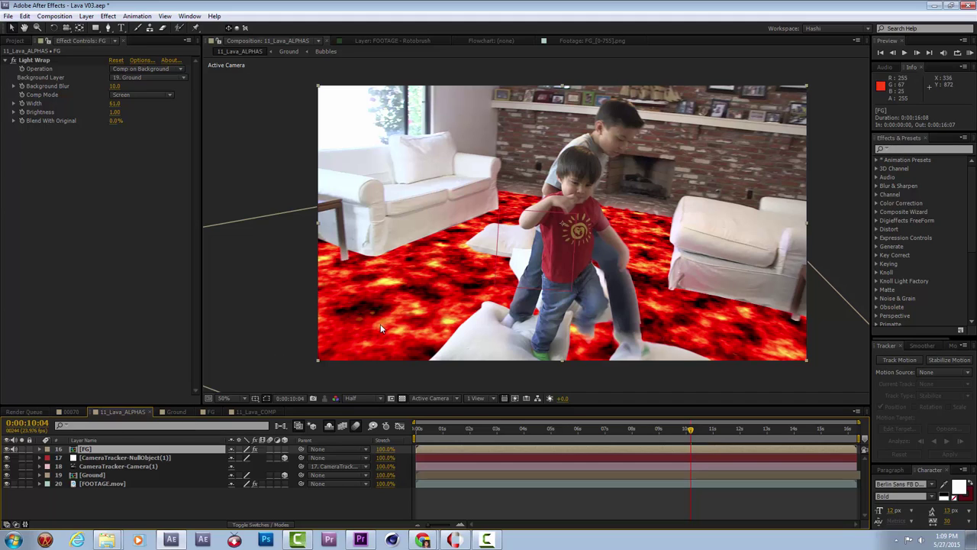
{"action": "left_click_drag", "start_coordinate": [115, 112], "coordinate": [15, 142]}
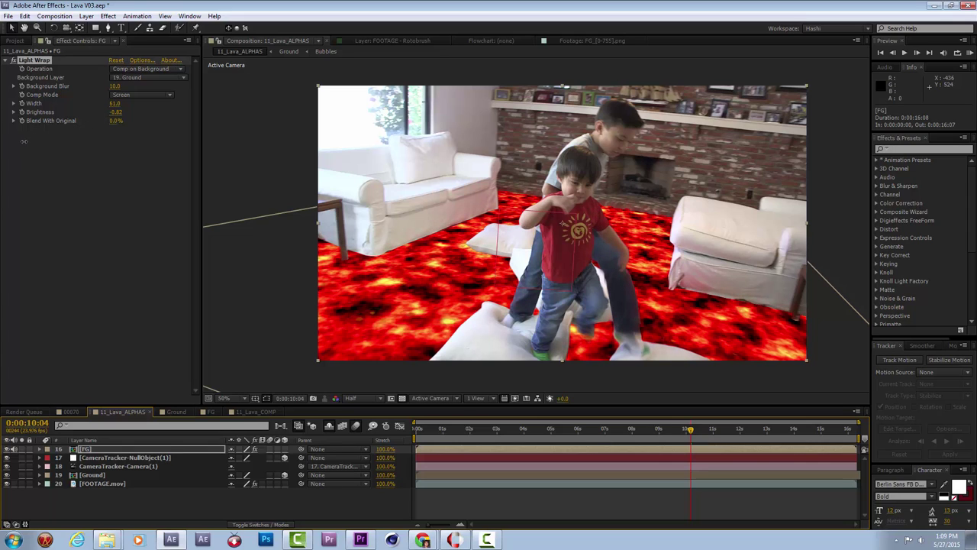
Step: Set Light Wrap's comp mode to Add and its background blur to 153, inspecting the foreground edges up close
{"action": "left_click", "coordinate": [143, 95]}
{"action": "left_click", "coordinate": [147, 151]}
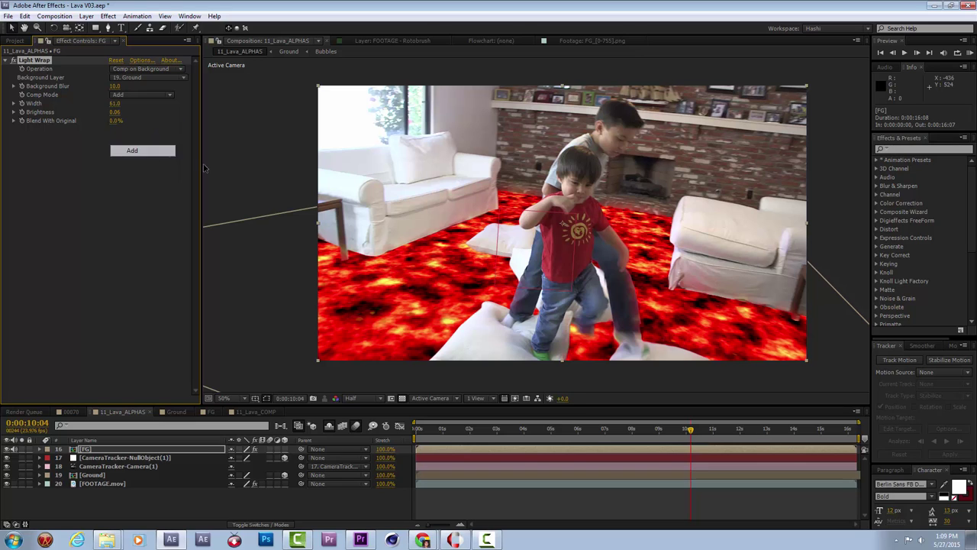
{"action": "key", "text": "period"}
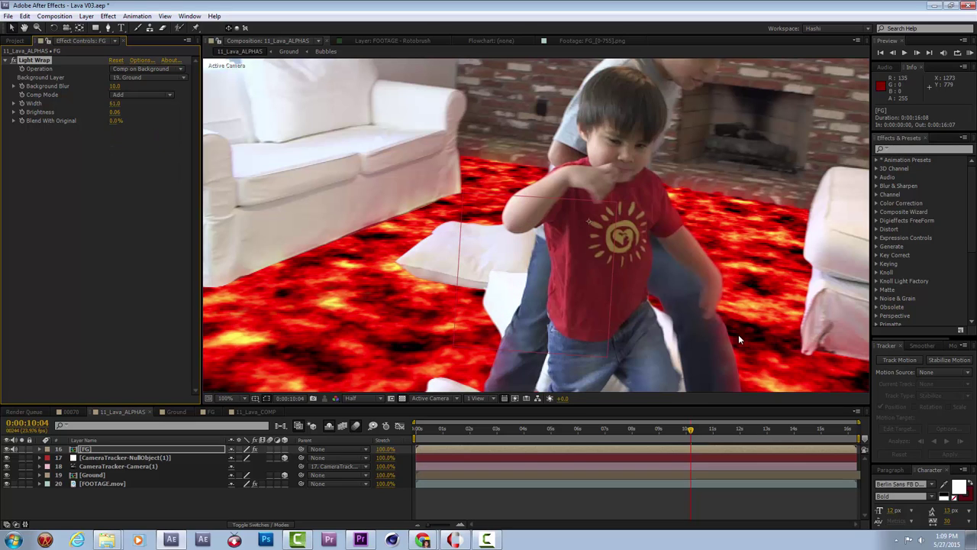
{"action": "key", "text": "comma"}
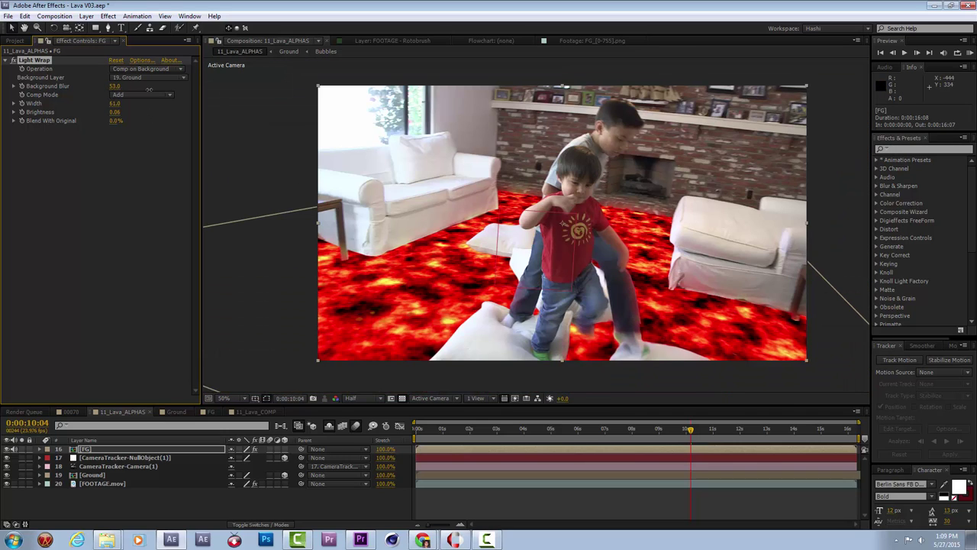
{"action": "left_click_drag", "start_coordinate": [154, 91], "coordinate": [233, 96]}
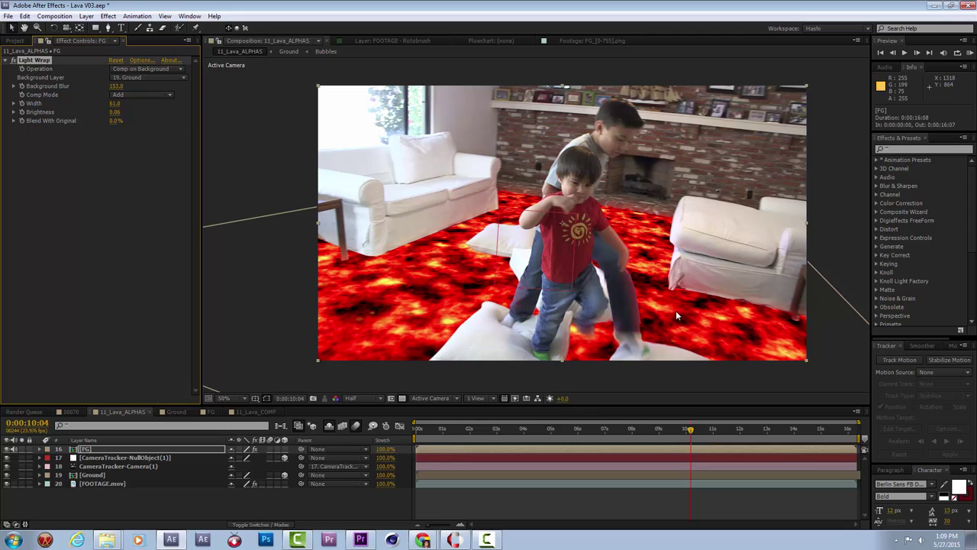
Step: Turn a duplicate of Ground placed above FG into an adjustment layer and scale it to 151%, 160%, 128%
{"action": "left_click", "coordinate": [97, 476]}
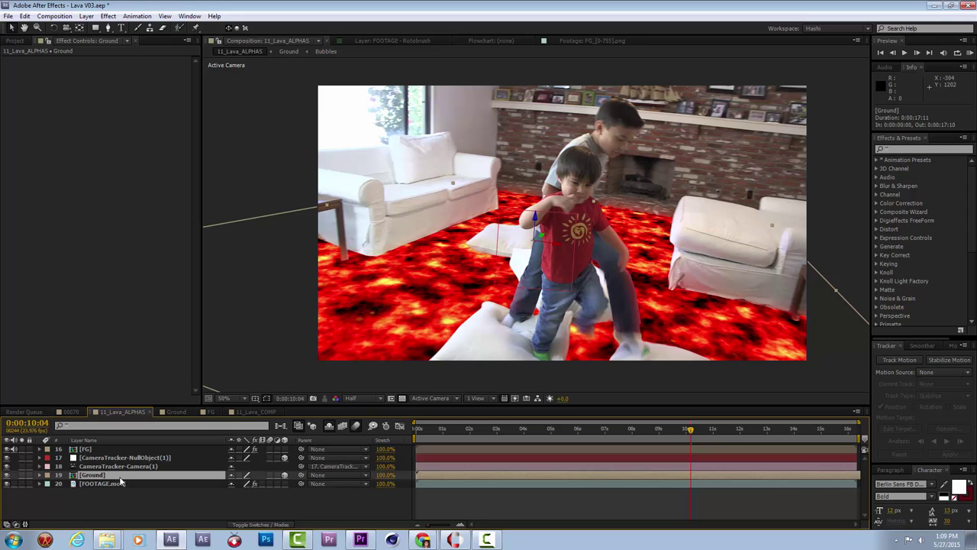
{"action": "key", "text": "ctrl+d"}
{"action": "left_click_drag", "start_coordinate": [112, 476], "coordinate": [116, 449]}
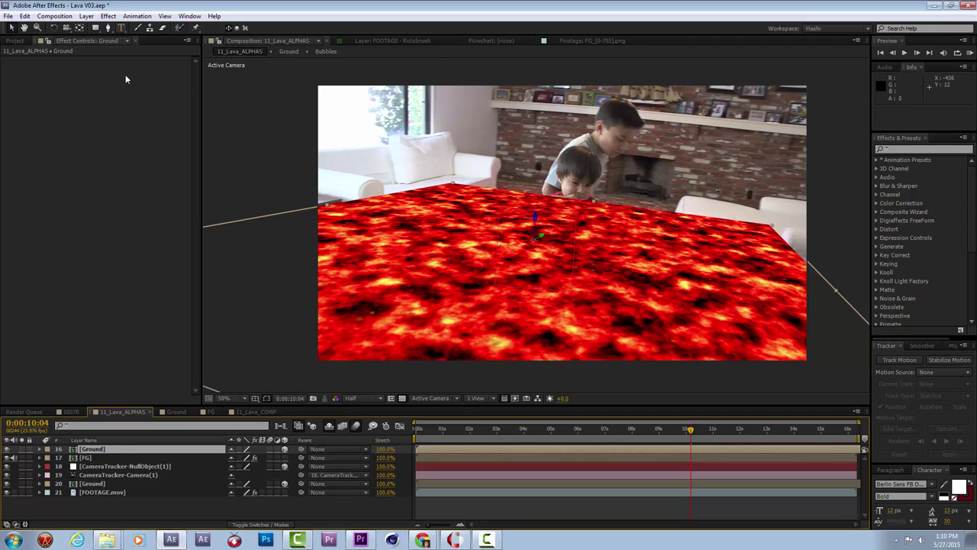
{"action": "left_click", "coordinate": [278, 450]}
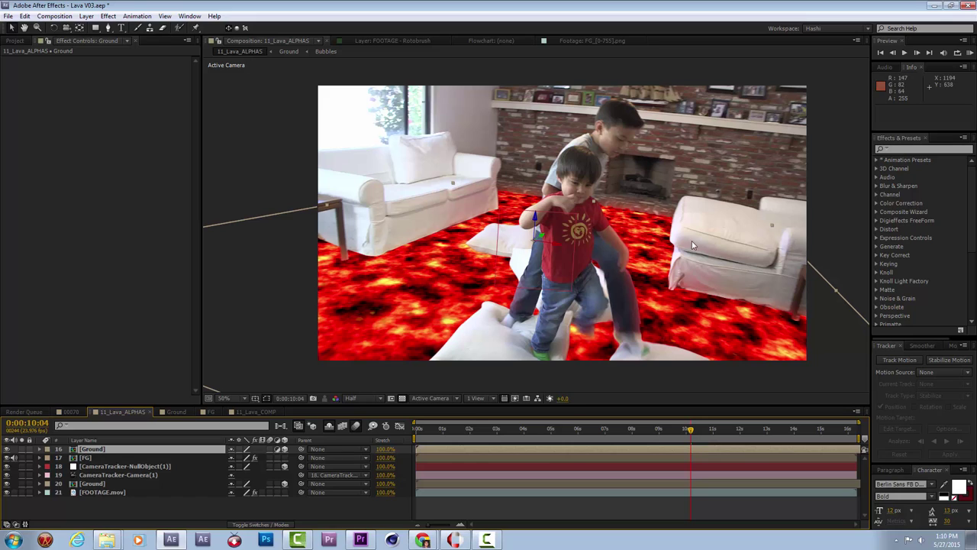
{"action": "left_click_drag", "start_coordinate": [773, 228], "coordinate": [796, 227]}
Step: Add a Stylize Glow effect to the Ground adjustment layer and set its glow radius to 50
{"action": "right_click", "coordinate": [718, 226]}
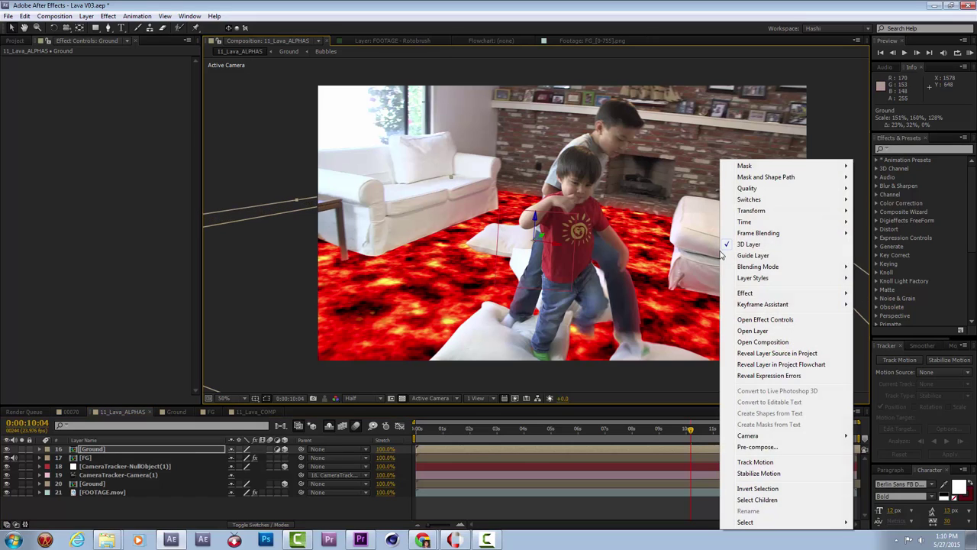
{"action": "mouse_move", "coordinate": [756, 294]}
{"action": "mouse_move", "coordinate": [669, 289]}
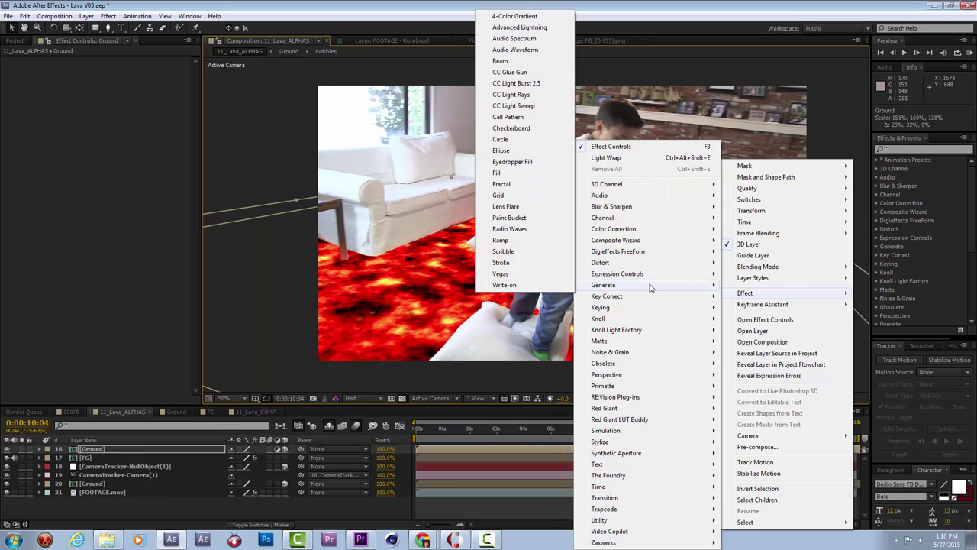
{"action": "mouse_move", "coordinate": [615, 514]}
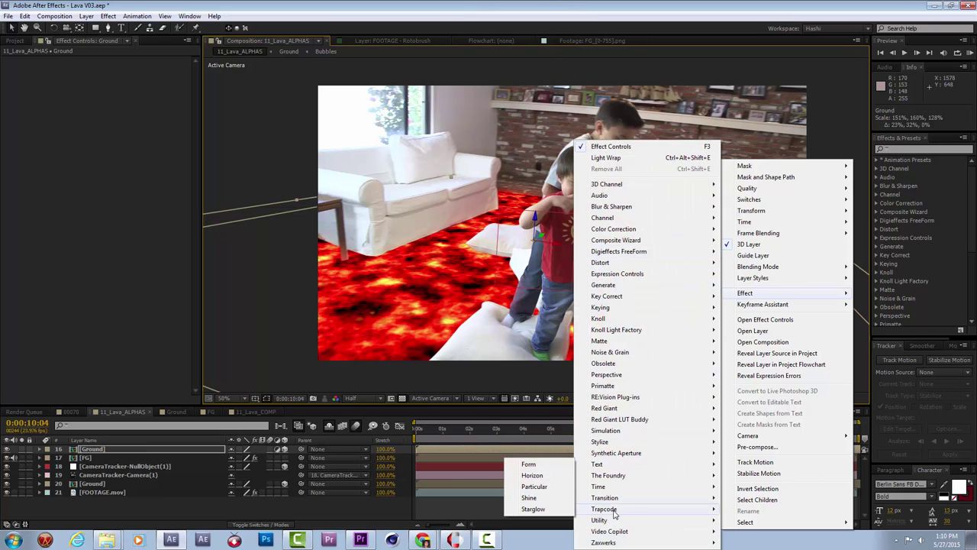
{"action": "mouse_move", "coordinate": [603, 441]}
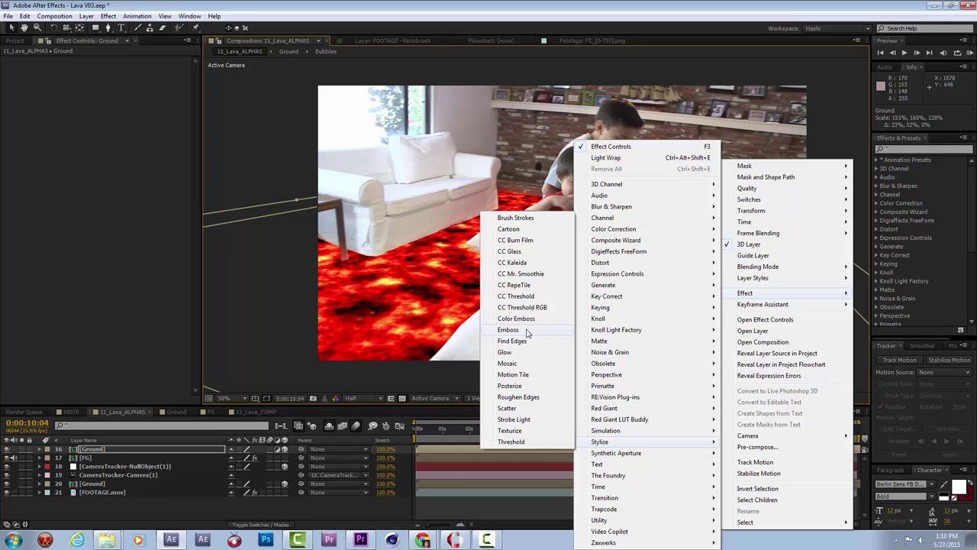
{"action": "left_click", "coordinate": [505, 352]}
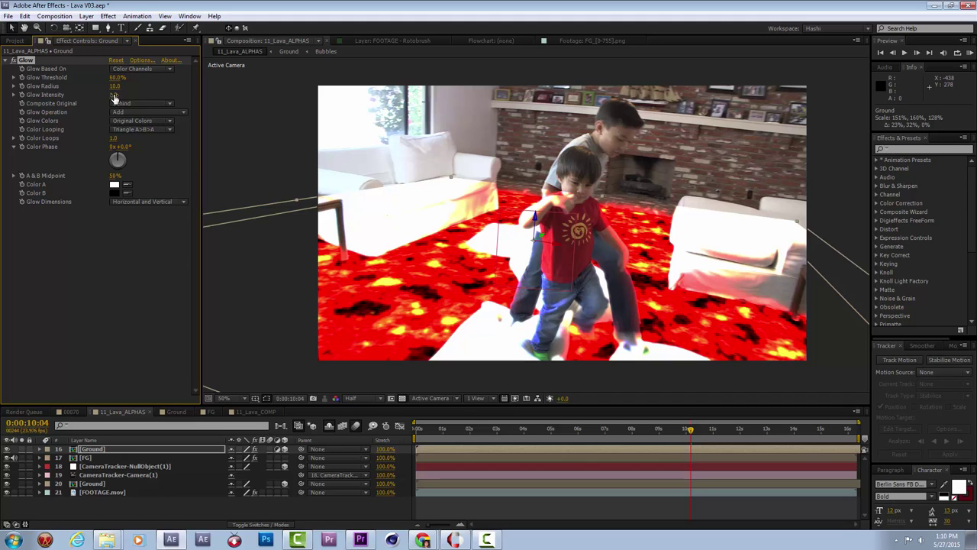
{"action": "left_click_drag", "start_coordinate": [136, 96], "coordinate": [160, 124]}
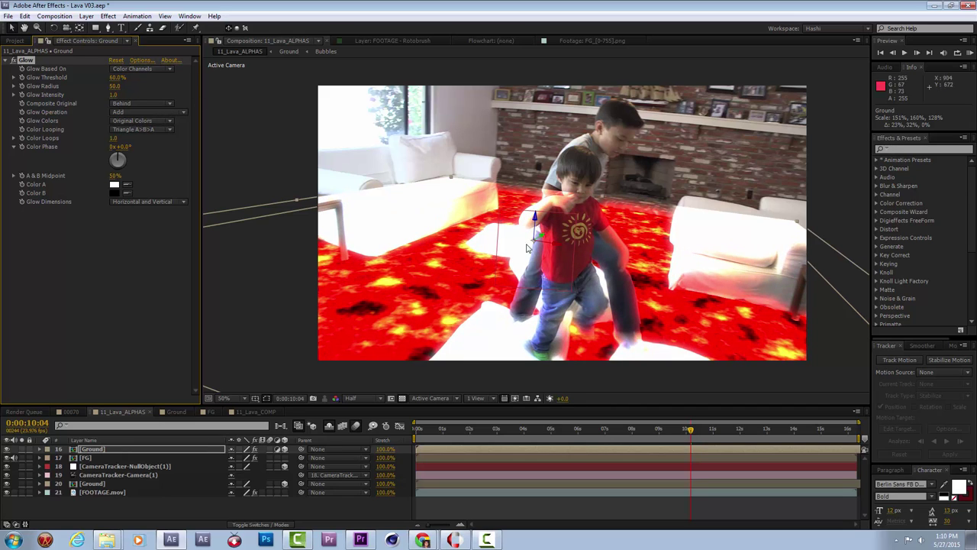
Step: Enlarge the Ground adjustment layer further and check its glow at frames between 0:00:07:14 and 0:00:12:05
{"action": "key", "text": "F4"}
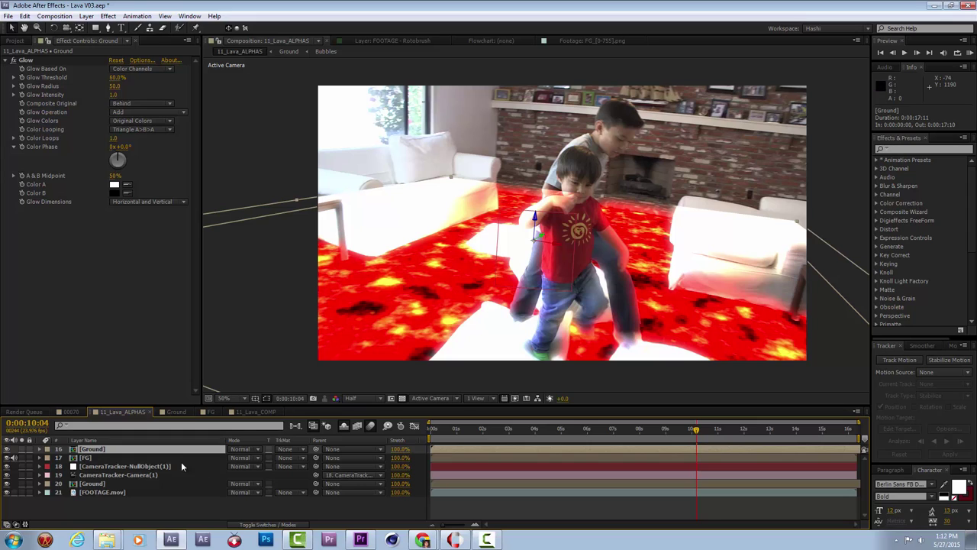
{"action": "left_click", "coordinate": [92, 449]}
{"action": "left_click_drag", "start_coordinate": [800, 214], "coordinate": [832, 218]}
{"action": "left_click_drag", "start_coordinate": [687, 432], "coordinate": [630, 432]}
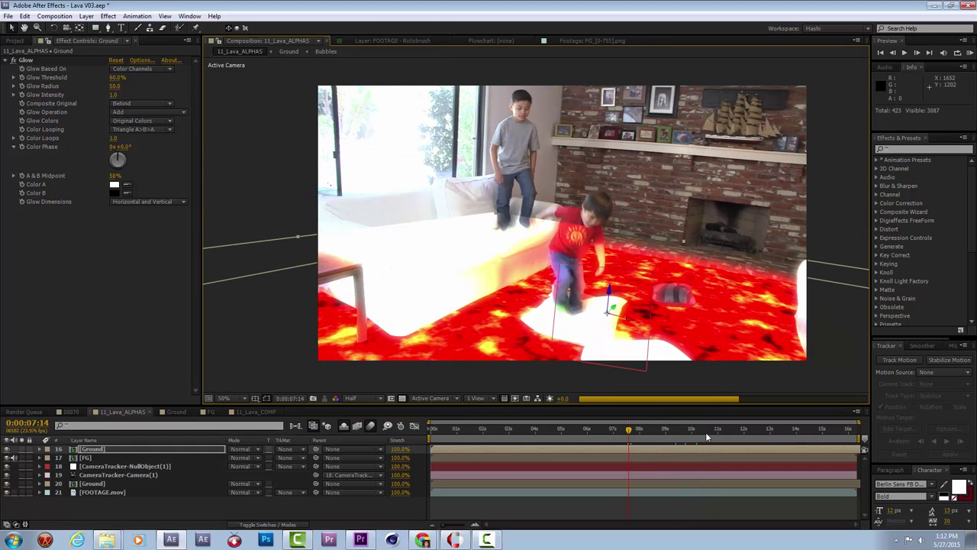
{"action": "left_click", "coordinate": [705, 433]}
{"action": "left_click", "coordinate": [750, 432]}
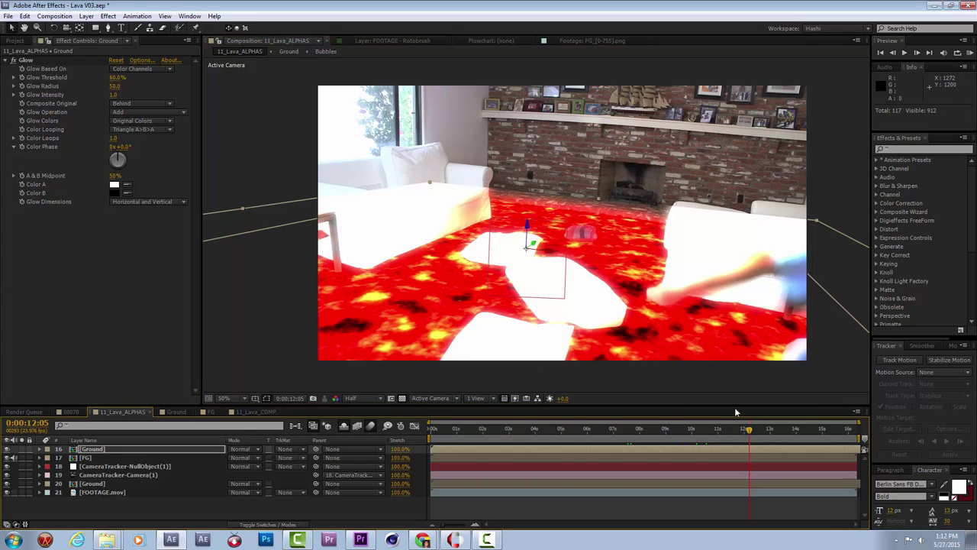
{"action": "left_click", "coordinate": [692, 432]}
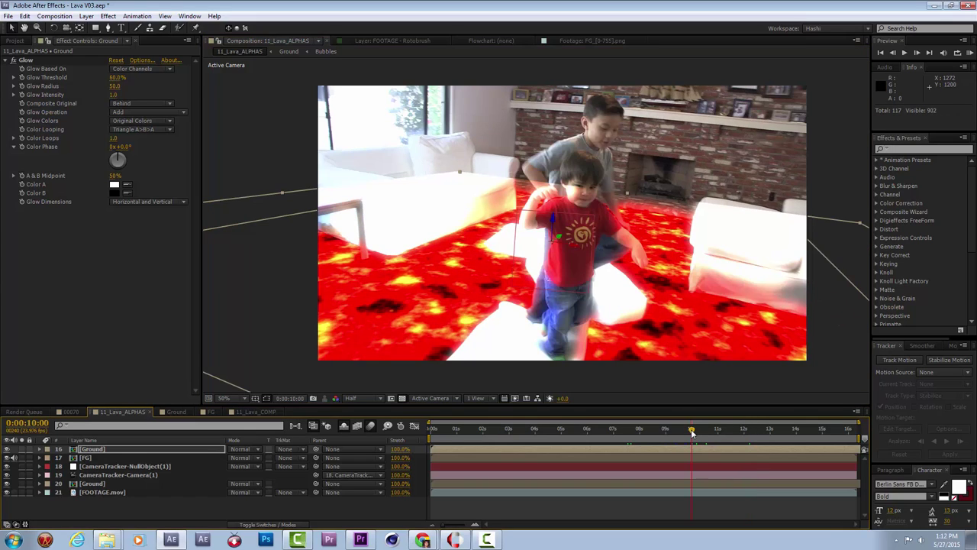
Step: At 0:00:10:05, start a Pen mask on the Ground adjustment layer along the lava's far edge, from beyond the sofa to the armchair
{"action": "left_click", "coordinate": [109, 29]}
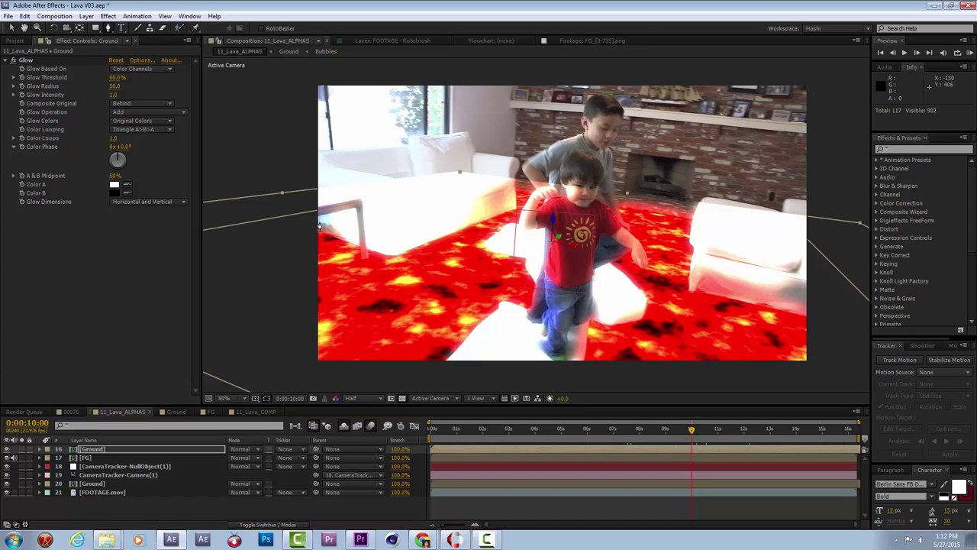
{"action": "left_click", "coordinate": [744, 437]}
{"action": "left_click", "coordinate": [709, 434]}
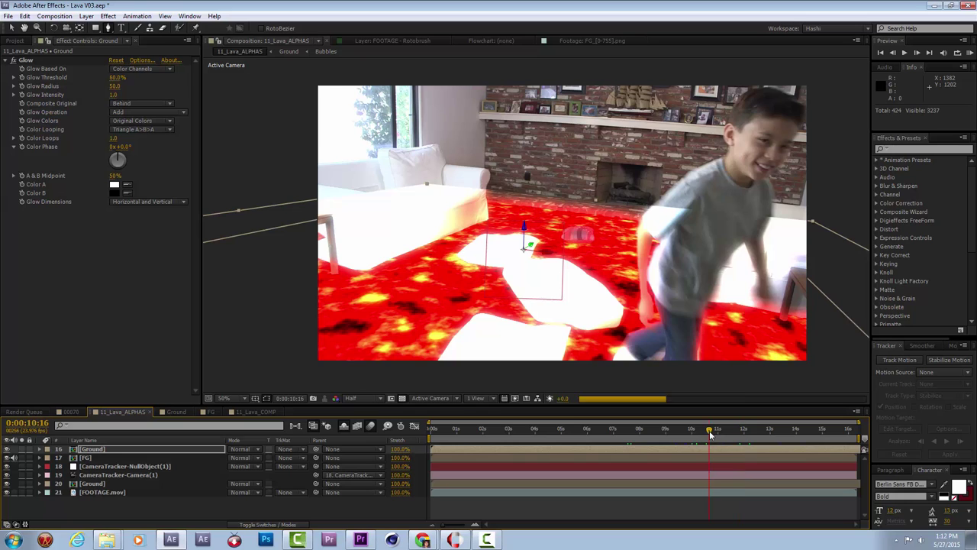
{"action": "left_click_drag", "start_coordinate": [709, 433], "coordinate": [697, 433]}
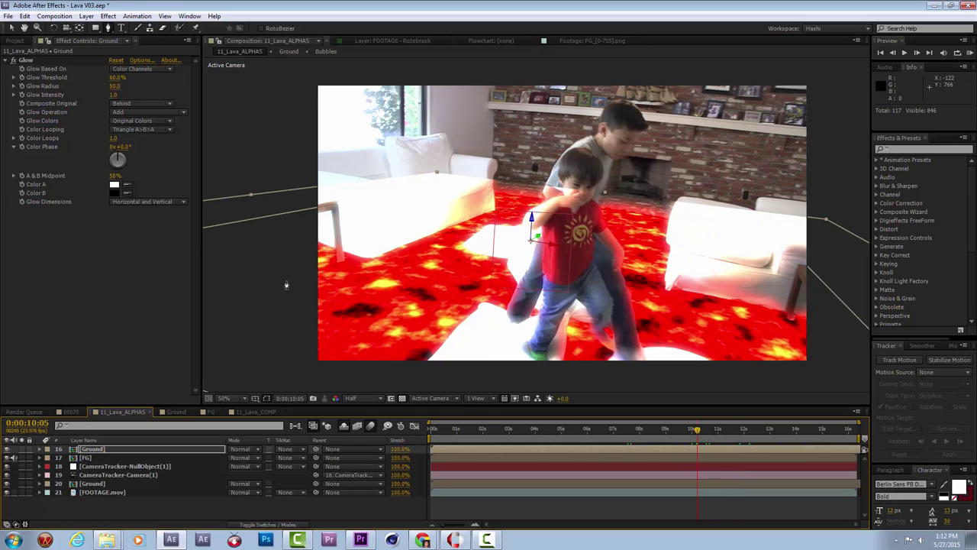
{"action": "left_click_drag", "start_coordinate": [254, 269], "coordinate": [348, 268]}
{"action": "left_click", "coordinate": [392, 253]}
{"action": "left_click", "coordinate": [495, 217]}
{"action": "left_click_drag", "start_coordinate": [501, 187], "coordinate": [610, 200]}
{"action": "left_click", "coordinate": [535, 187]}
{"action": "left_click", "coordinate": [625, 196]}
{"action": "left_click", "coordinate": [661, 213]}
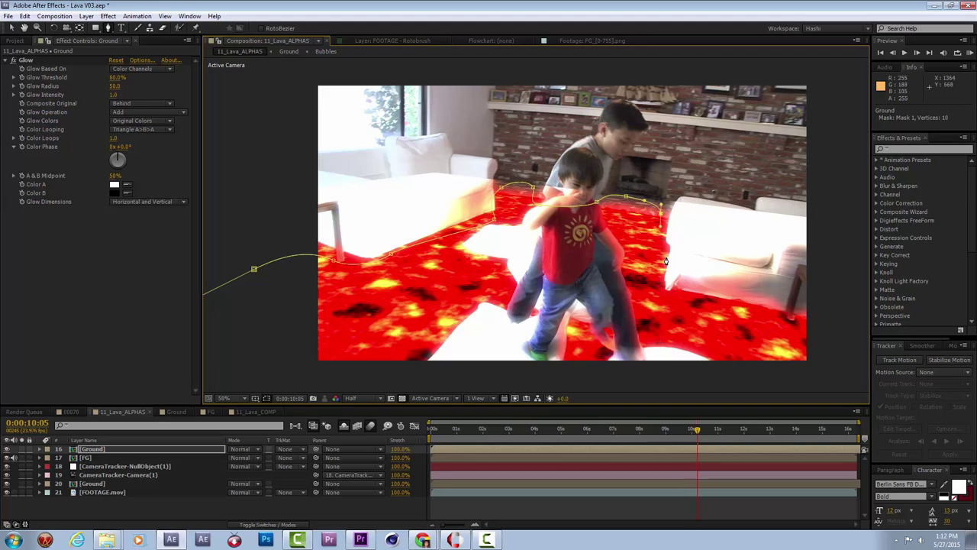
Step: Complete the mask around the visible lava, following the armchair, the boys and the pillows, and close it outside the frame
{"action": "left_click", "coordinate": [681, 300]}
{"action": "left_click_drag", "start_coordinate": [793, 324], "coordinate": [805, 346]}
{"action": "left_click_drag", "start_coordinate": [779, 384], "coordinate": [752, 387]}
{"action": "left_click_drag", "start_coordinate": [517, 381], "coordinate": [479, 382]}
{"action": "key", "text": "ctrl+z"}
{"action": "left_click", "coordinate": [689, 348]}
{"action": "left_click", "coordinate": [636, 288]}
{"action": "left_click", "coordinate": [626, 241]}
{"action": "left_click", "coordinate": [493, 222]}
{"action": "left_click", "coordinate": [500, 274]}
{"action": "left_click", "coordinate": [474, 306]}
{"action": "left_click", "coordinate": [393, 379]}
{"action": "left_click", "coordinate": [337, 380]}
{"action": "left_click_drag", "start_coordinate": [254, 365], "coordinate": [238, 338]}
{"action": "left_click_drag", "start_coordinate": [254, 271], "coordinate": [294, 250]}
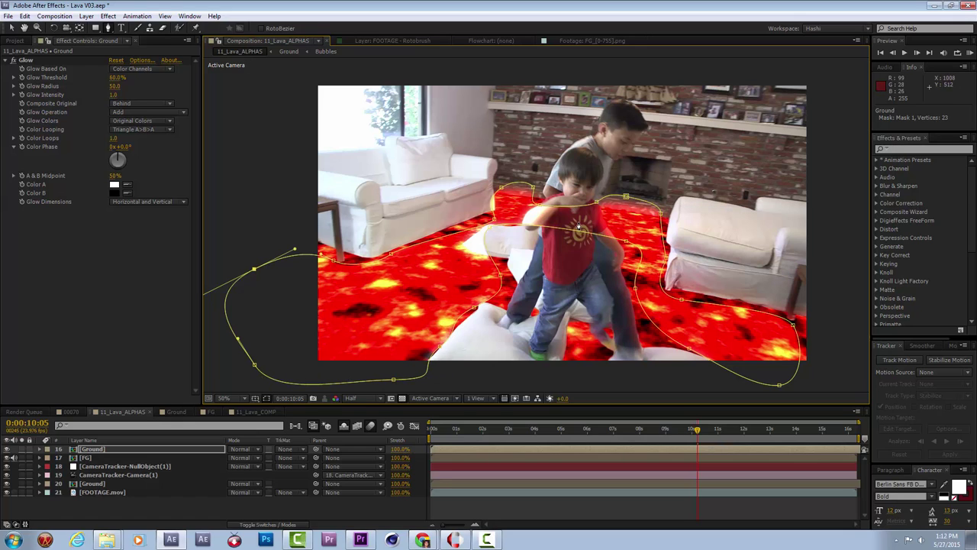
Step: Feather Mask 1 on the Ground adjustment layer by 171 pixels
{"action": "key", "text": "f"}
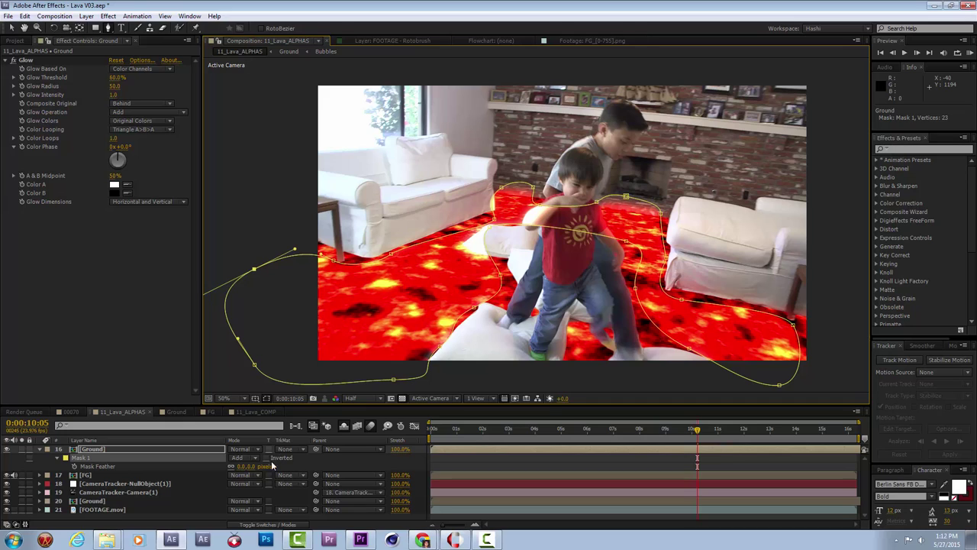
{"action": "left_click_drag", "start_coordinate": [252, 467], "coordinate": [353, 469]}
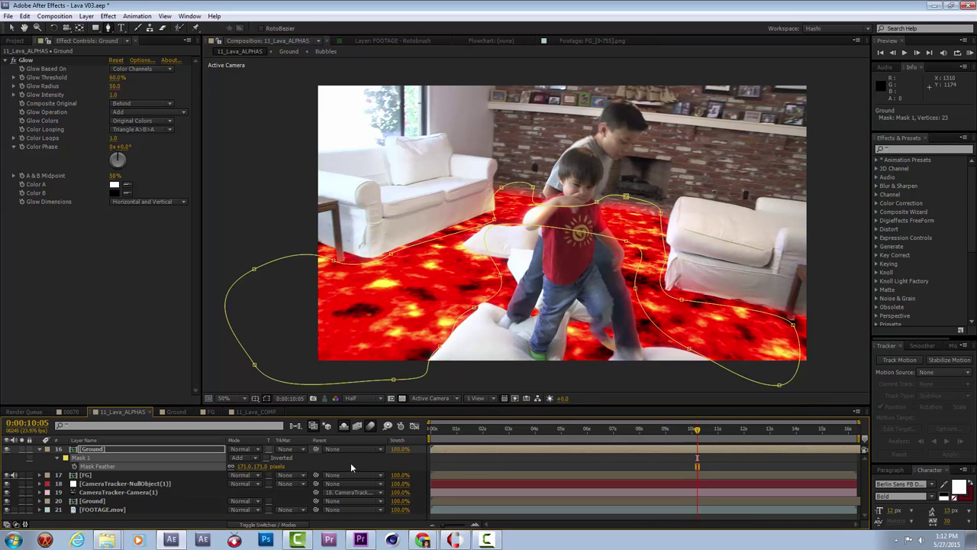
{"action": "left_click", "coordinate": [351, 463]}
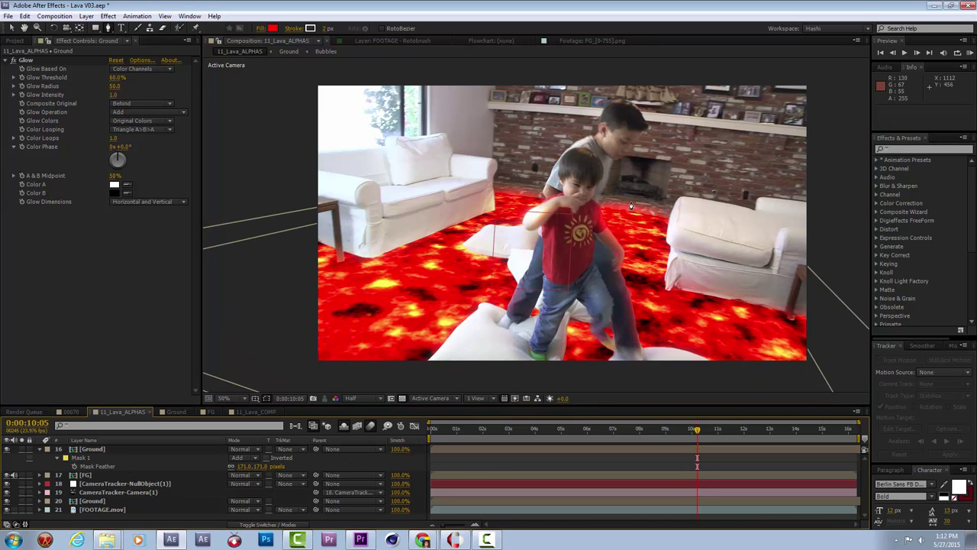
Step: Check the feathered glow against the FG layer at frames between 0:00:05:02 and 0:00:13:12
{"action": "left_click_drag", "start_coordinate": [687, 433], "coordinate": [637, 432]}
{"action": "left_click", "coordinate": [564, 432]}
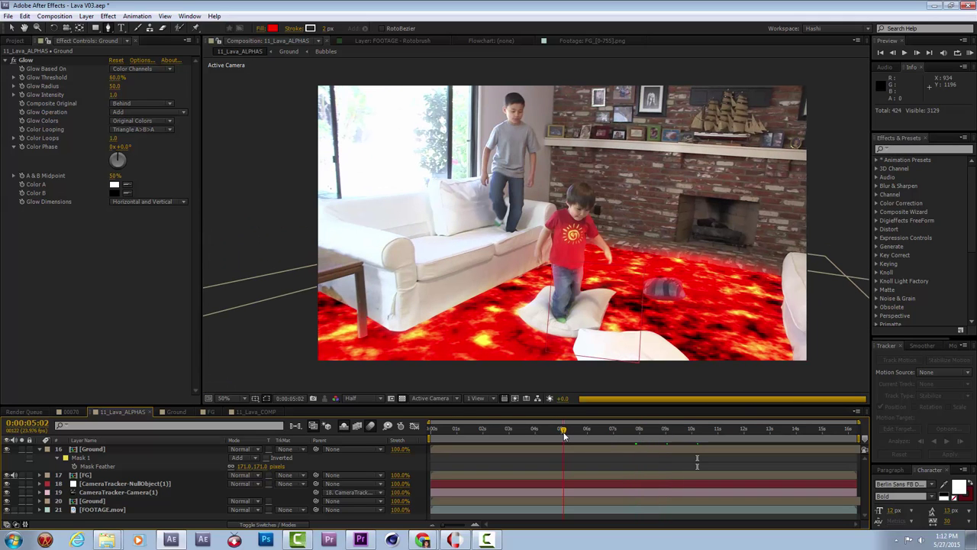
{"action": "left_click", "coordinate": [575, 475]}
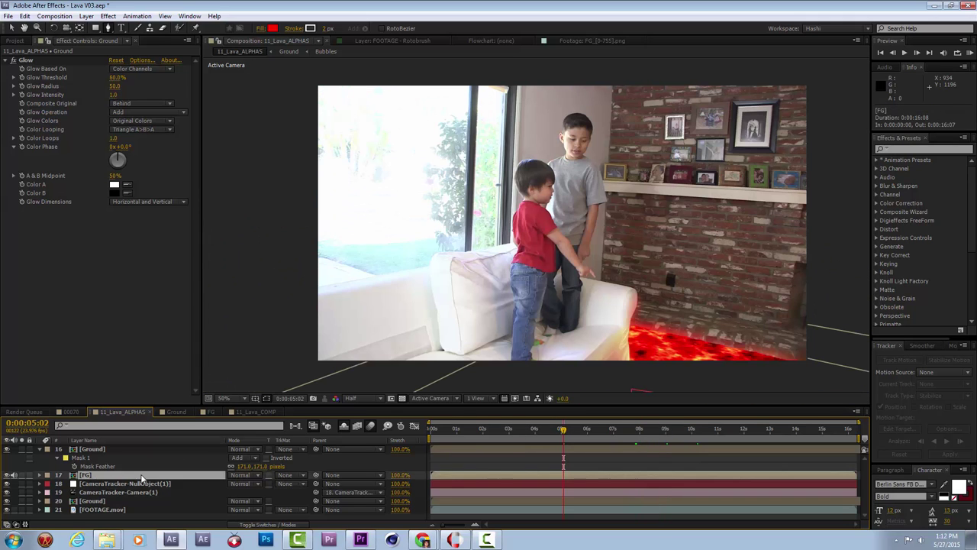
{"action": "left_click", "coordinate": [612, 432]}
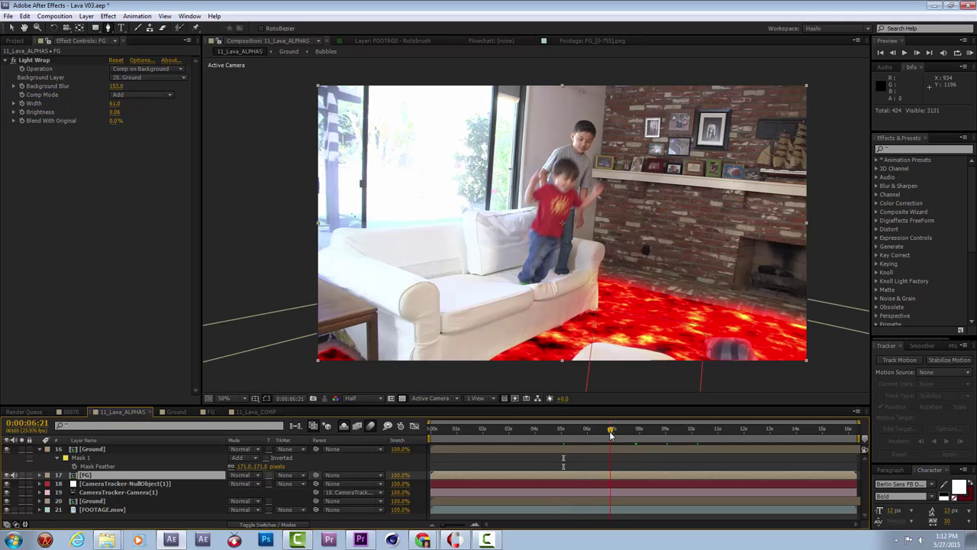
{"action": "left_click", "coordinate": [647, 434]}
{"action": "left_click", "coordinate": [668, 434]}
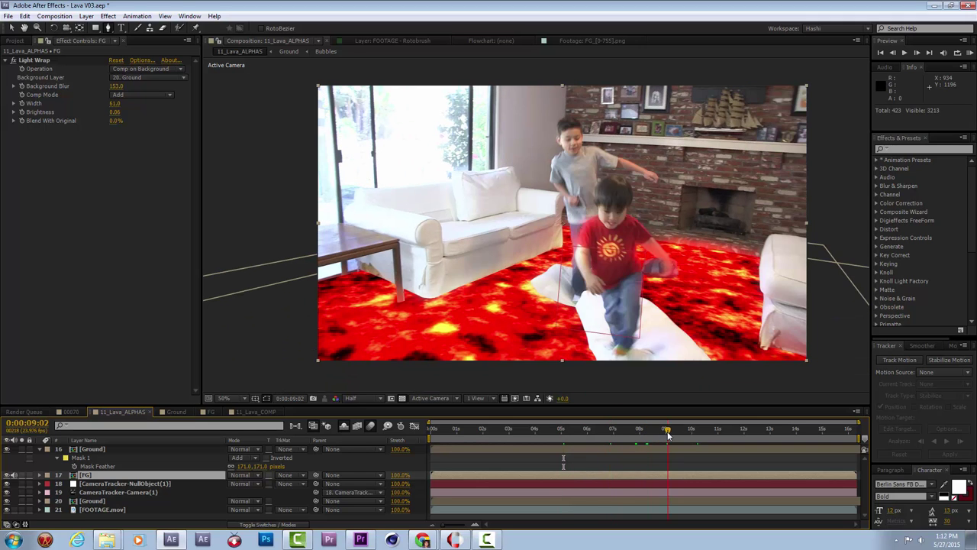
{"action": "left_click", "coordinate": [692, 434]}
{"action": "left_click", "coordinate": [720, 433]}
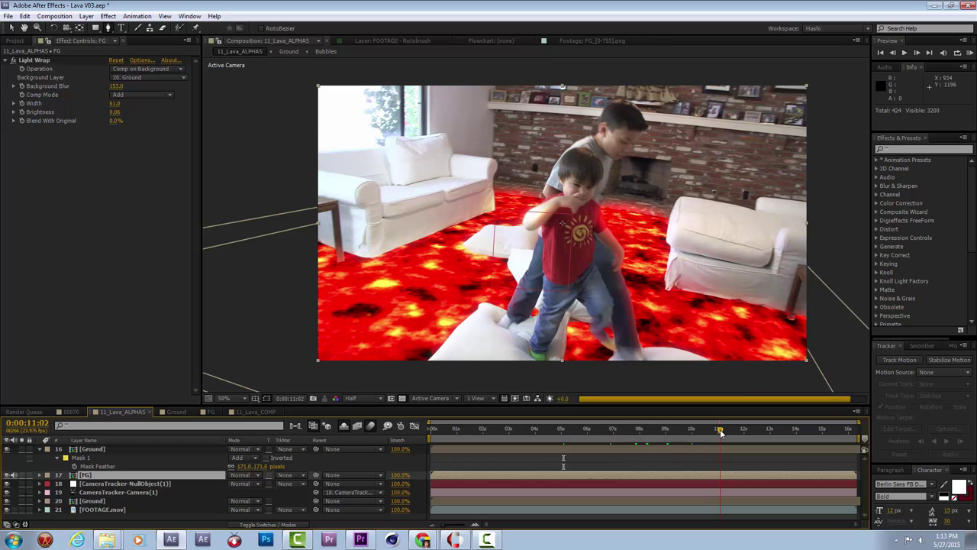
{"action": "left_click", "coordinate": [784, 431]}
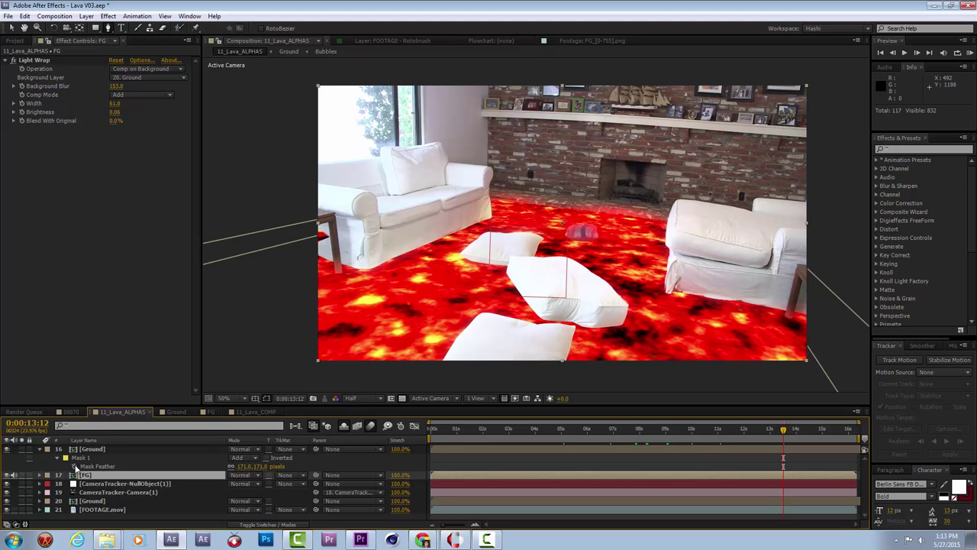
Step: Start keyframing Mask 1's path on the Ground adjustment layer and move the keyframe to about 9.5 seconds
{"action": "left_click", "coordinate": [93, 450]}
{"action": "left_click", "coordinate": [95, 458]}
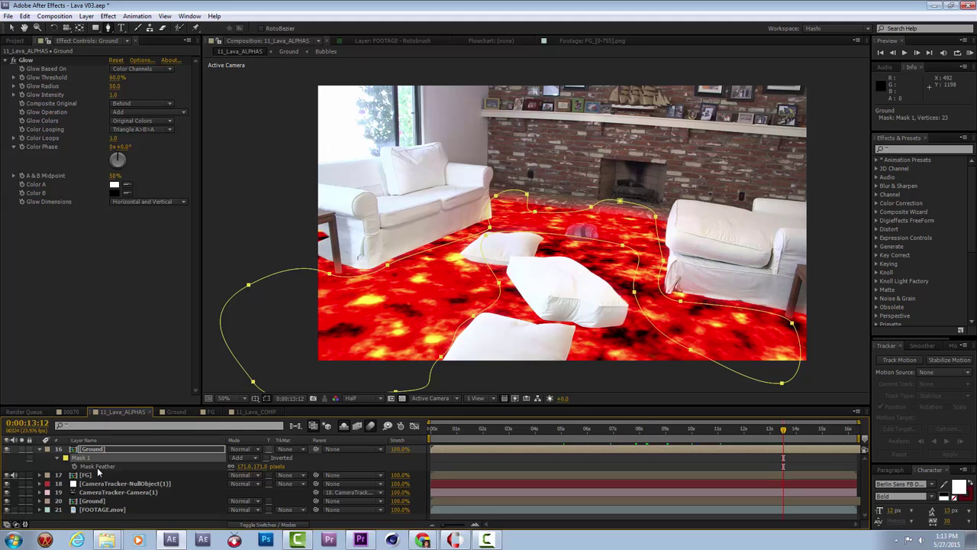
{"action": "key", "text": "m"}
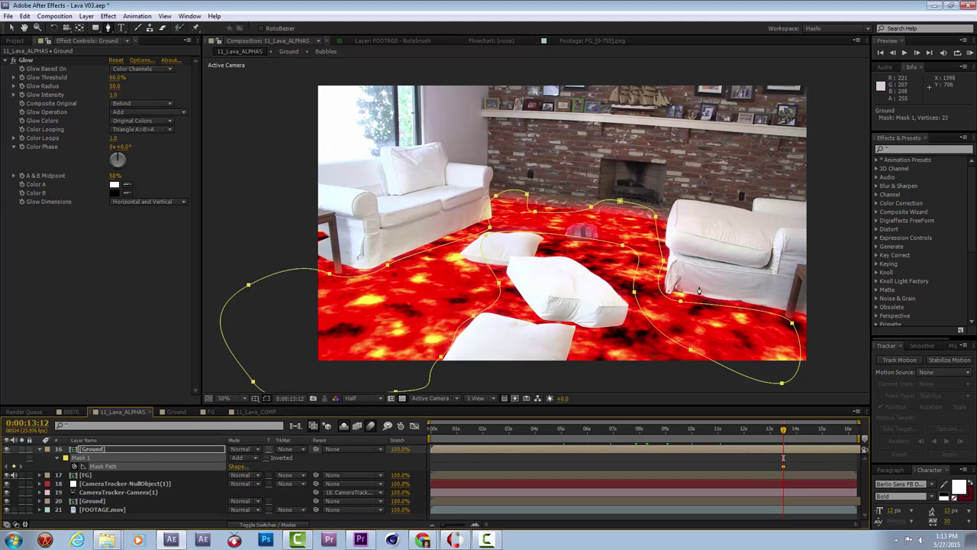
{"action": "key", "text": "v"}
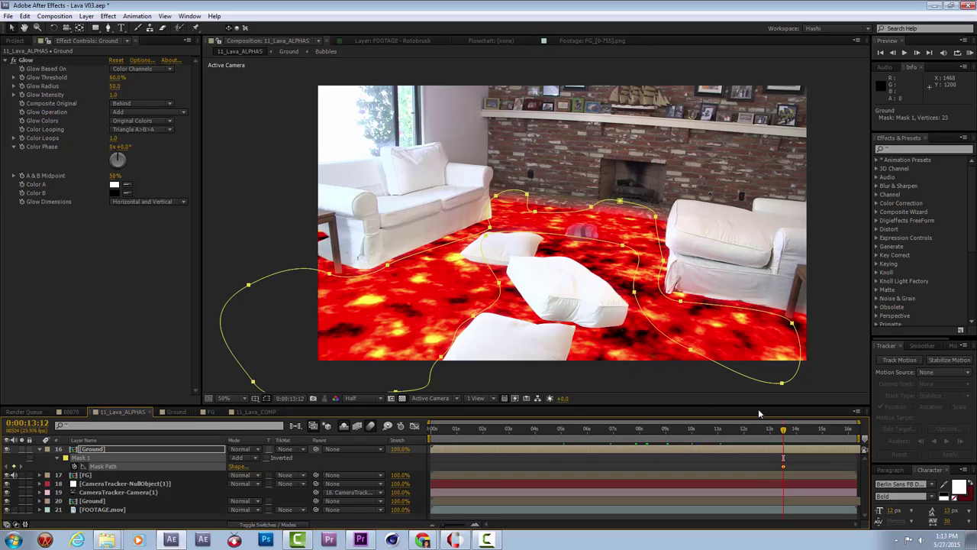
{"action": "left_click", "coordinate": [784, 459]}
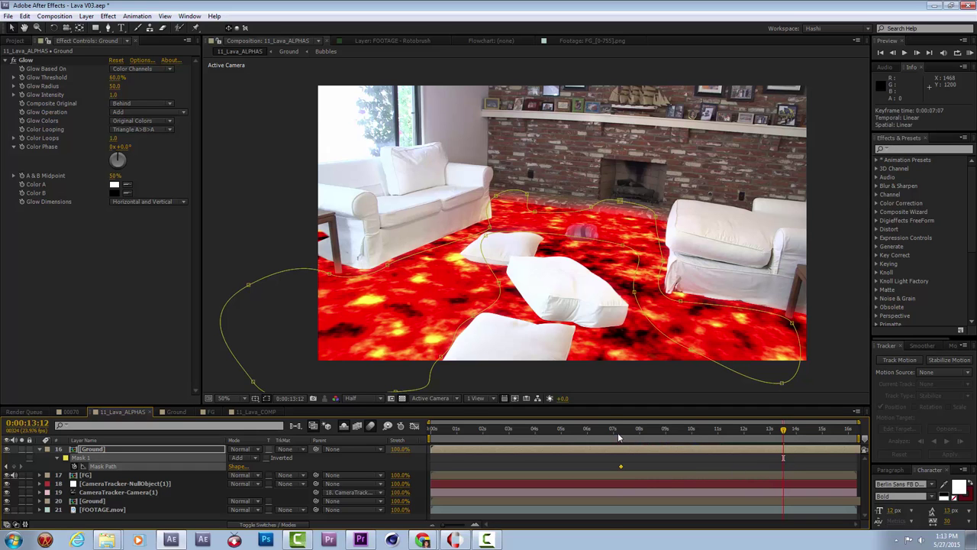
{"action": "left_click", "coordinate": [619, 434]}
{"action": "left_click", "coordinate": [676, 440]}
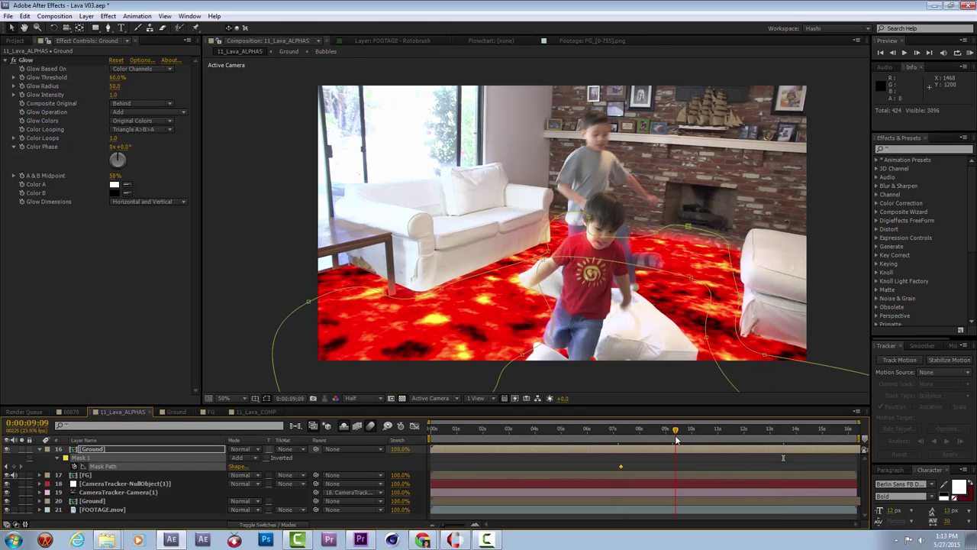
{"action": "left_click", "coordinate": [686, 441]}
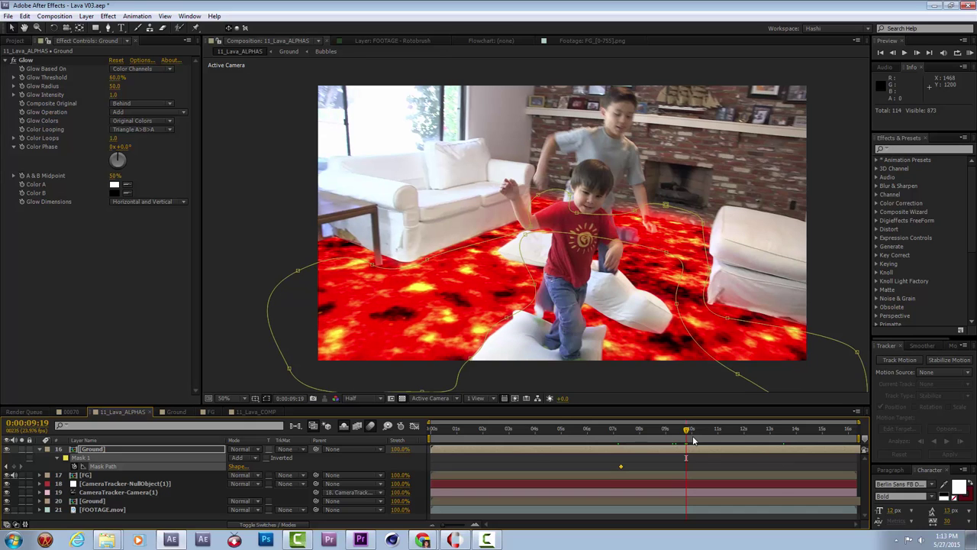
{"action": "left_click", "coordinate": [781, 437]}
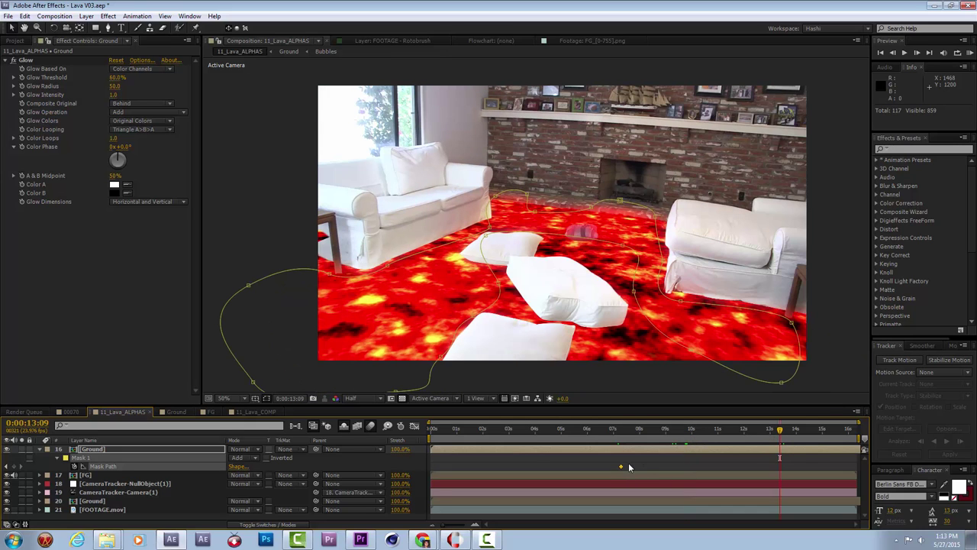
{"action": "left_click_drag", "start_coordinate": [618, 467], "coordinate": [679, 466]}
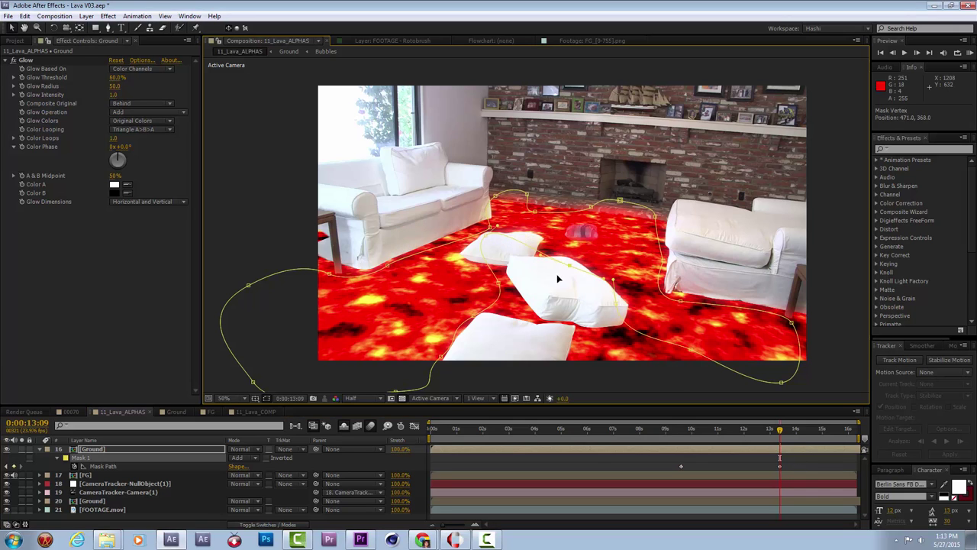
Step: At 0:00:13:09, reshape Mask 1 by moving its points around the pillows, along the sofa and beside the armchair
{"action": "left_click_drag", "start_coordinate": [527, 315], "coordinate": [475, 281]}
{"action": "left_click_drag", "start_coordinate": [440, 356], "coordinate": [413, 357]}
{"action": "left_click_drag", "start_coordinate": [388, 266], "coordinate": [345, 280]}
{"action": "left_click_drag", "start_coordinate": [492, 233], "coordinate": [480, 210]}
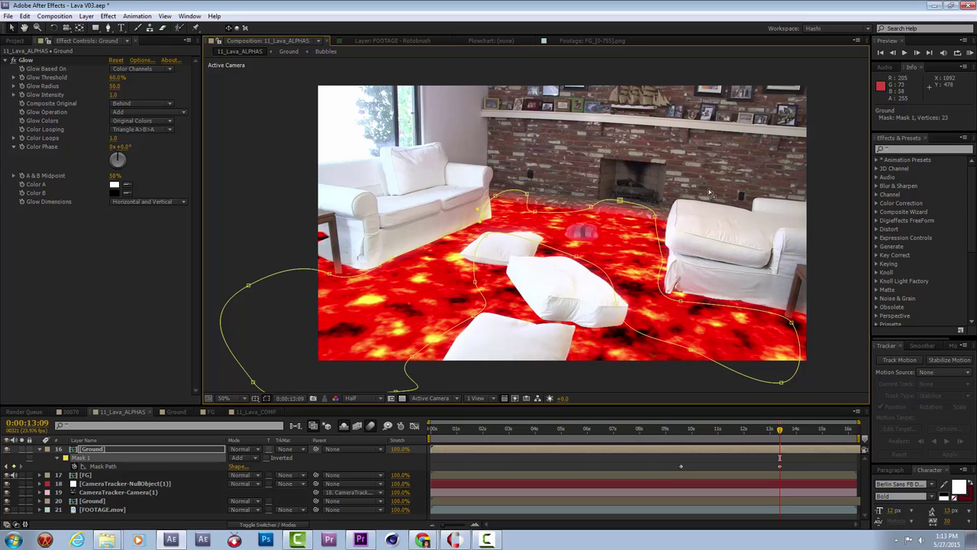
{"action": "left_click_drag", "start_coordinate": [654, 212], "coordinate": [664, 210]}
{"action": "left_click", "coordinate": [752, 462]}
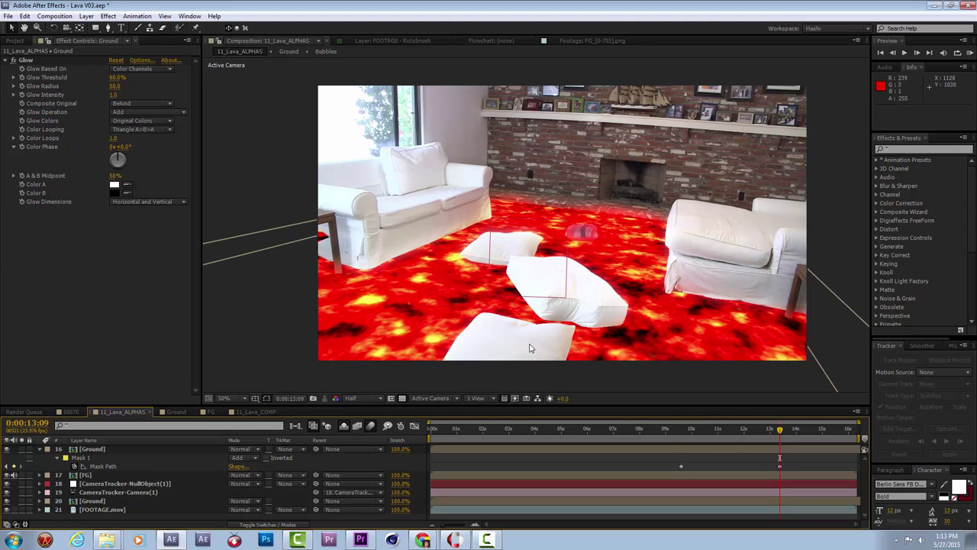
Step: Create a new adjustment layer in 11_Lava_ALPHAS and make it a 3D layer
{"action": "left_click", "coordinate": [86, 16]}
{"action": "mouse_move", "coordinate": [113, 32]}
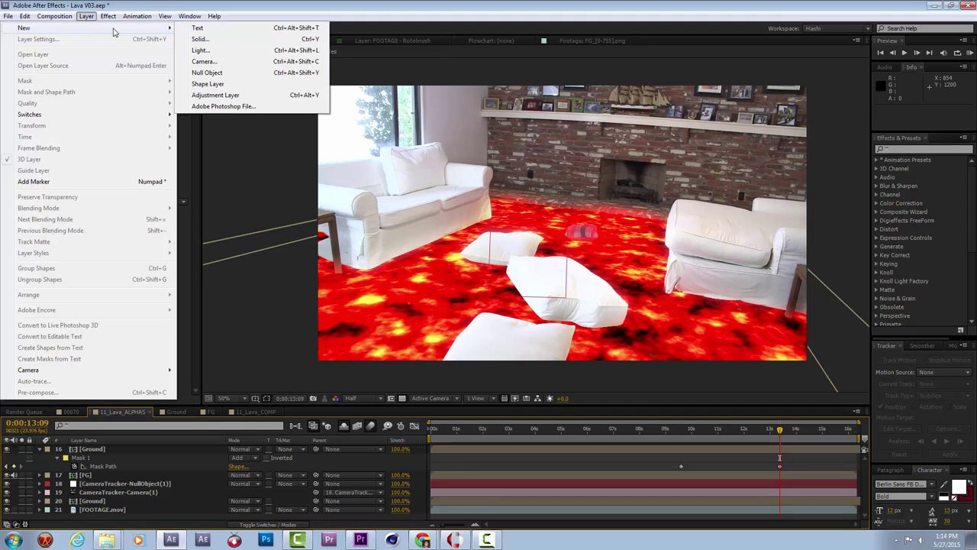
{"action": "left_click", "coordinate": [215, 95]}
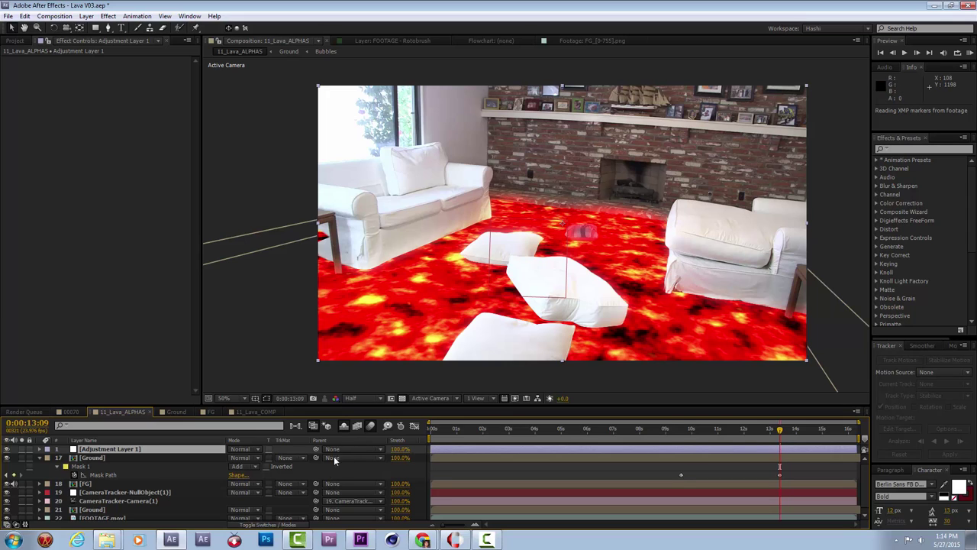
{"action": "left_click", "coordinate": [286, 525]}
{"action": "left_click", "coordinate": [284, 451]}
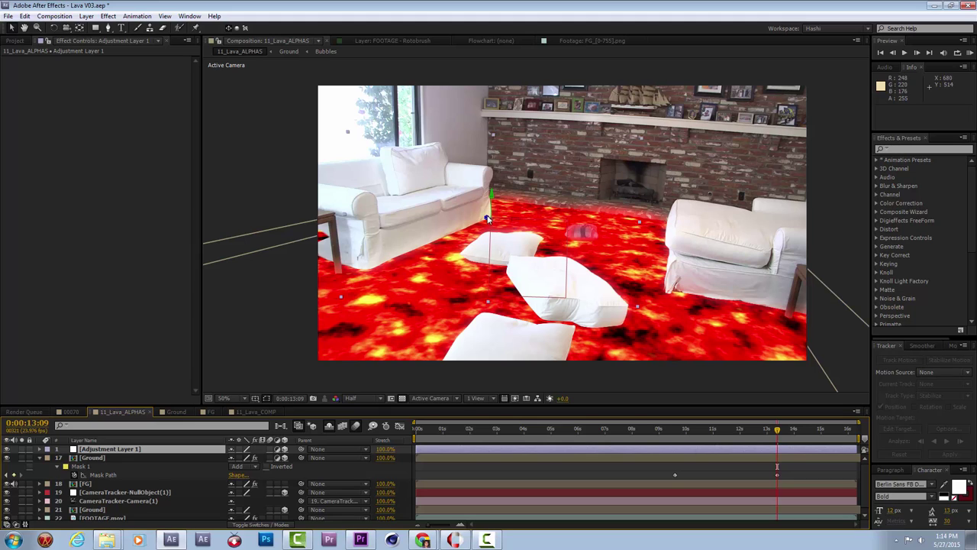
Step: Rotate the new adjustment layer slightly in 3D and move it to the middle of the room, above the centre pillow
{"action": "key", "text": "w"}
{"action": "left_click_drag", "start_coordinate": [506, 232], "coordinate": [510, 237]}
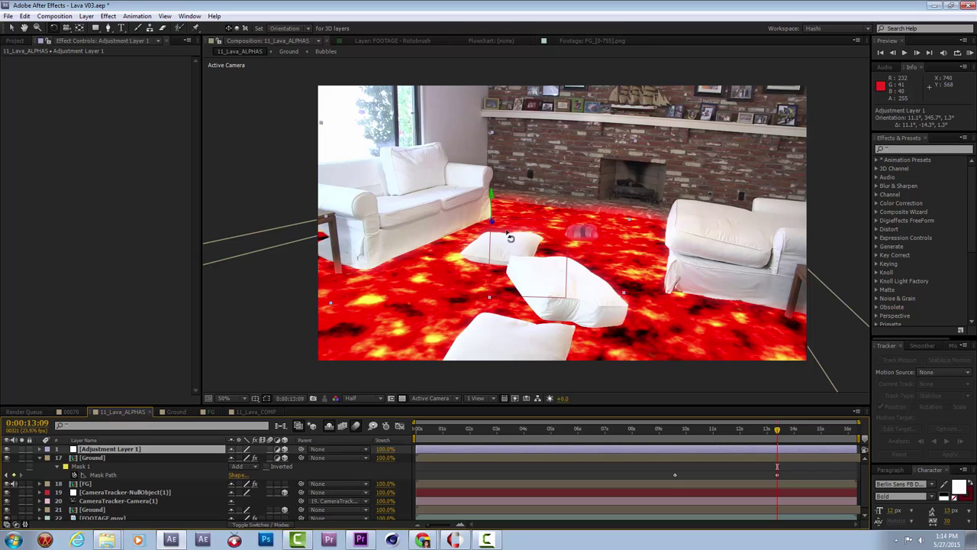
{"action": "key", "text": "v"}
{"action": "left_click_drag", "start_coordinate": [492, 221], "coordinate": [596, 251]}
{"action": "key", "text": "w"}
{"action": "left_click_drag", "start_coordinate": [592, 239], "coordinate": [595, 241]}
Step: Check the 3D adjustment layer's placement at frames between 0:00:06:10 and 0:00:12:06
{"action": "left_click", "coordinate": [767, 431]}
{"action": "left_click", "coordinate": [751, 432]}
{"action": "left_click", "coordinate": [675, 436]}
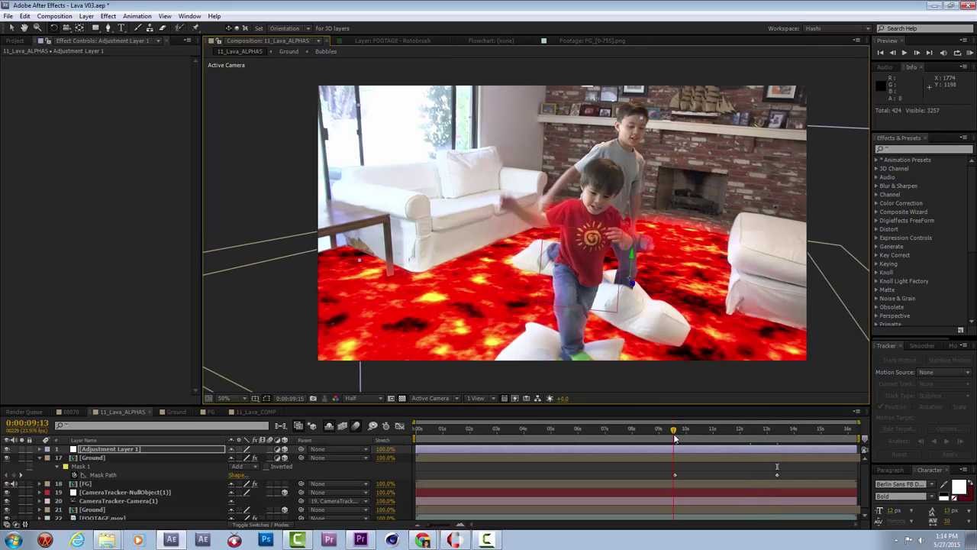
{"action": "left_click", "coordinate": [646, 432]}
{"action": "left_click", "coordinate": [623, 432]}
{"action": "left_click", "coordinate": [590, 432]}
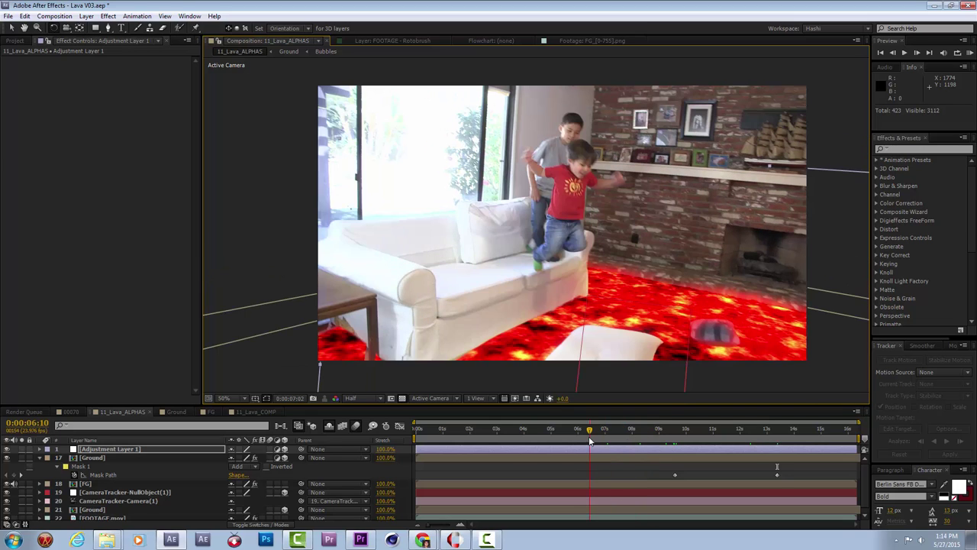
{"action": "left_click", "coordinate": [684, 440]}
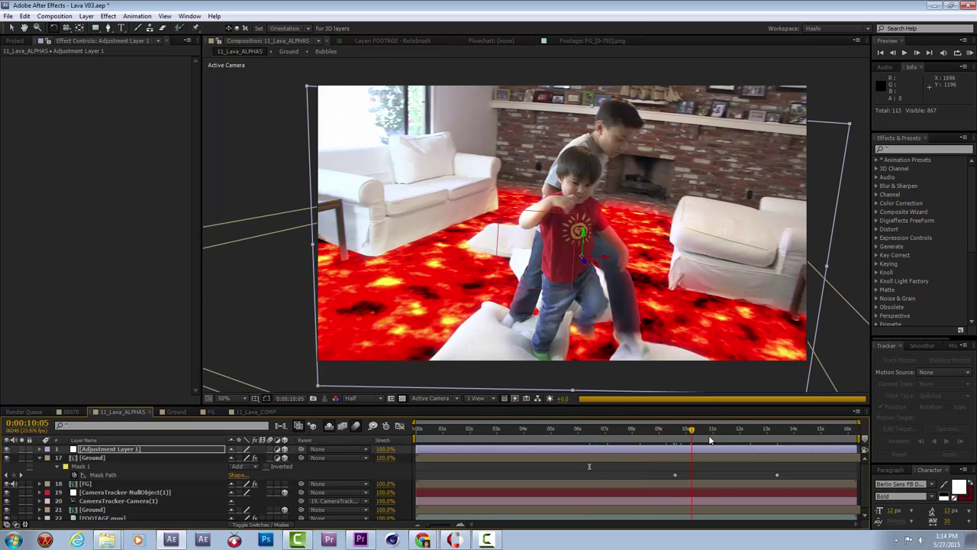
{"action": "left_click", "coordinate": [717, 440]}
{"action": "left_click", "coordinate": [746, 432]}
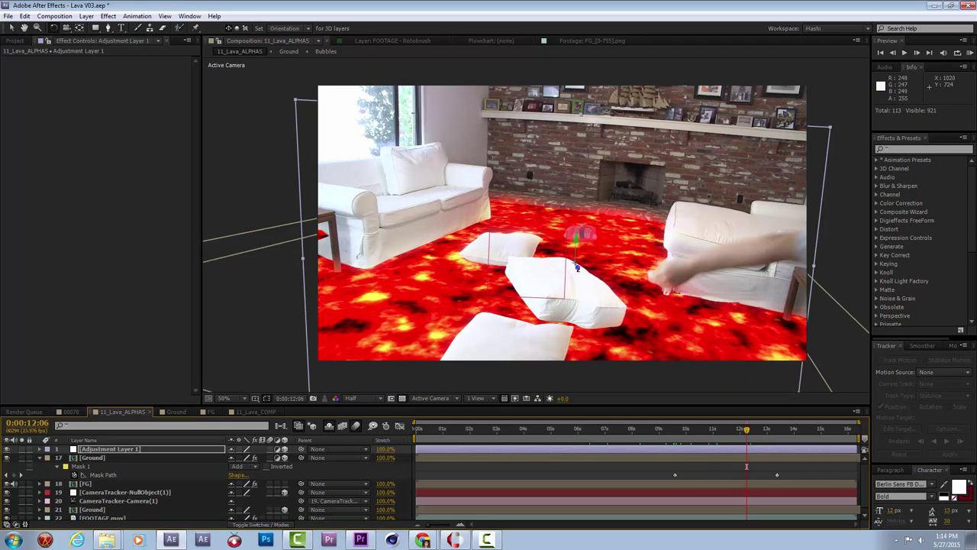
Step: Scale Adjustment Layer 1 to about 188% by 229% so it extends well beyond the frame, and add CC Toner to it
{"action": "key", "text": "comma"}
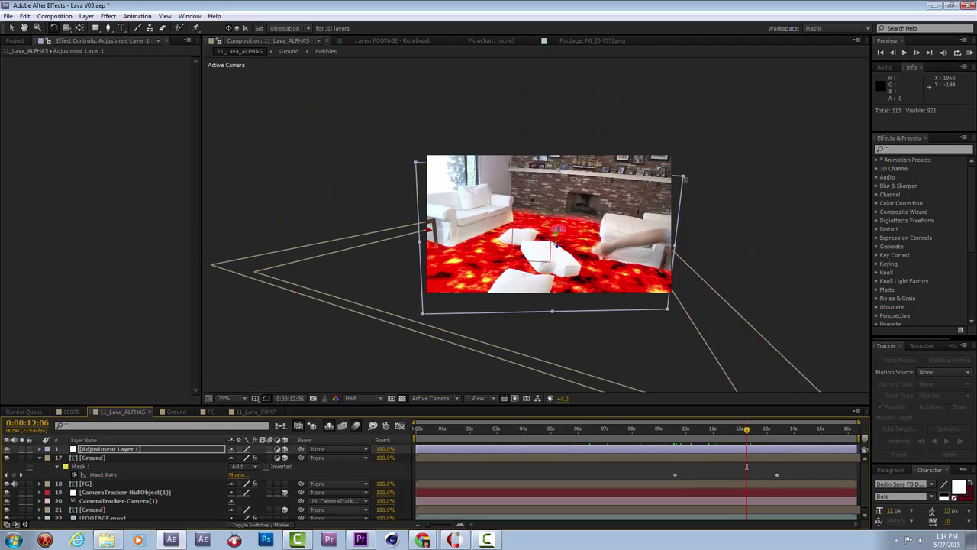
{"action": "left_click_drag", "start_coordinate": [684, 177], "coordinate": [798, 91]}
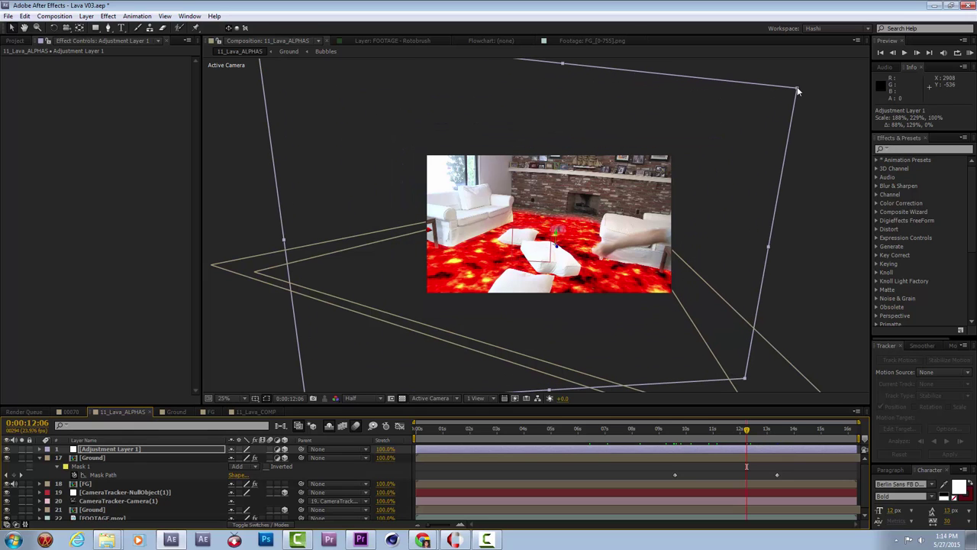
{"action": "right_click", "coordinate": [518, 160]}
{"action": "mouse_move", "coordinate": [557, 294]}
{"action": "mouse_move", "coordinate": [404, 231]}
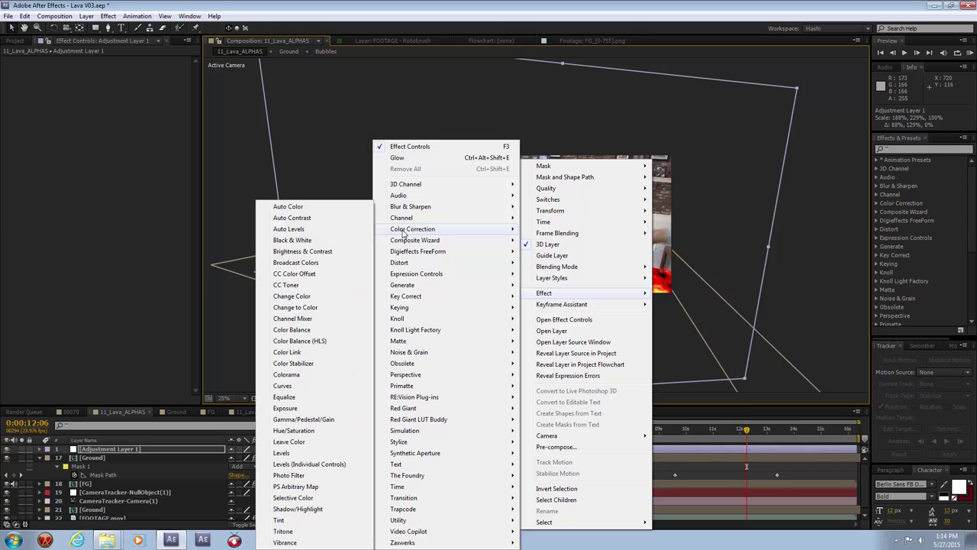
{"action": "left_click", "coordinate": [309, 286]}
Step: Copy the CC Toner settings from Black Solid 2 in the Ground composition to Adjustment Layer 1 and set Blend w. Original to about 96%
{"action": "left_click", "coordinate": [249, 412]}
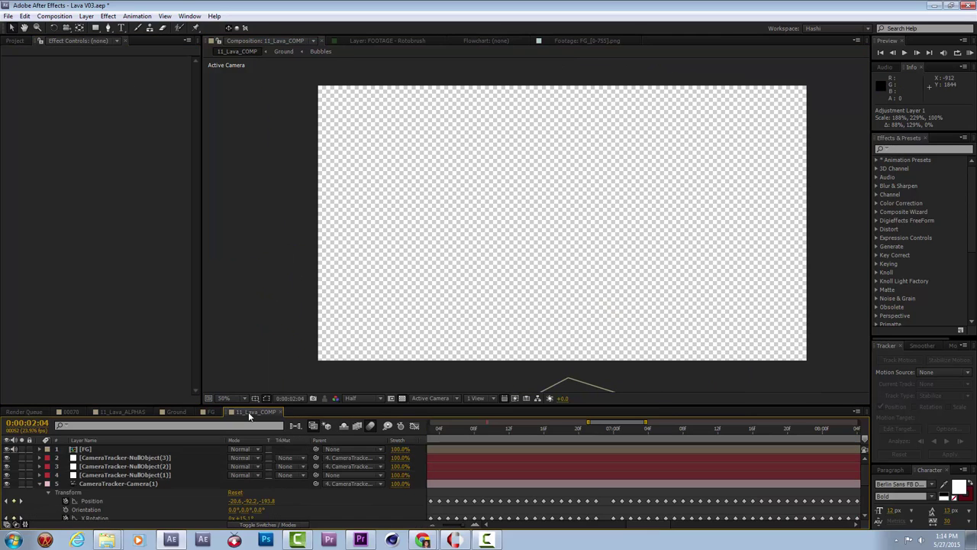
{"action": "left_click", "coordinate": [176, 411]}
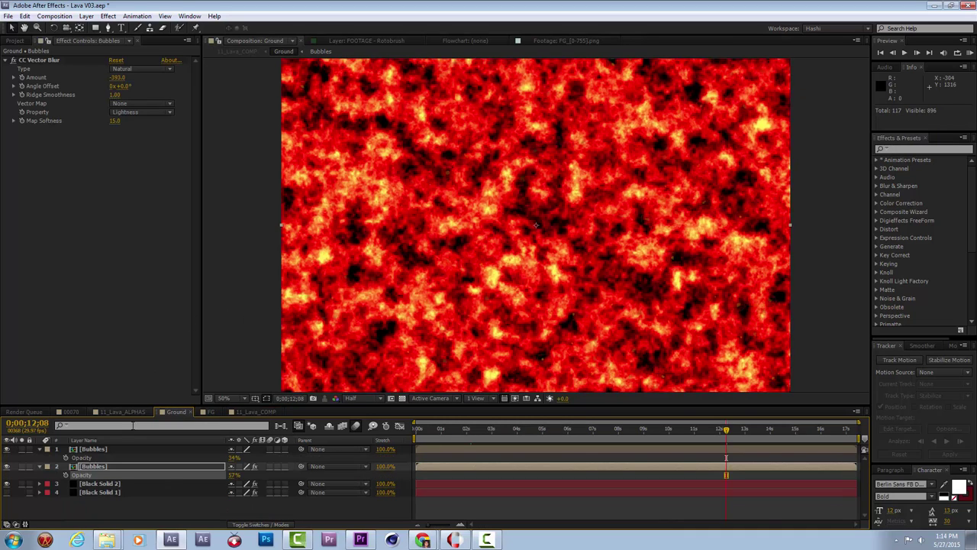
{"action": "left_click", "coordinate": [102, 484]}
{"action": "left_click", "coordinate": [52, 70]}
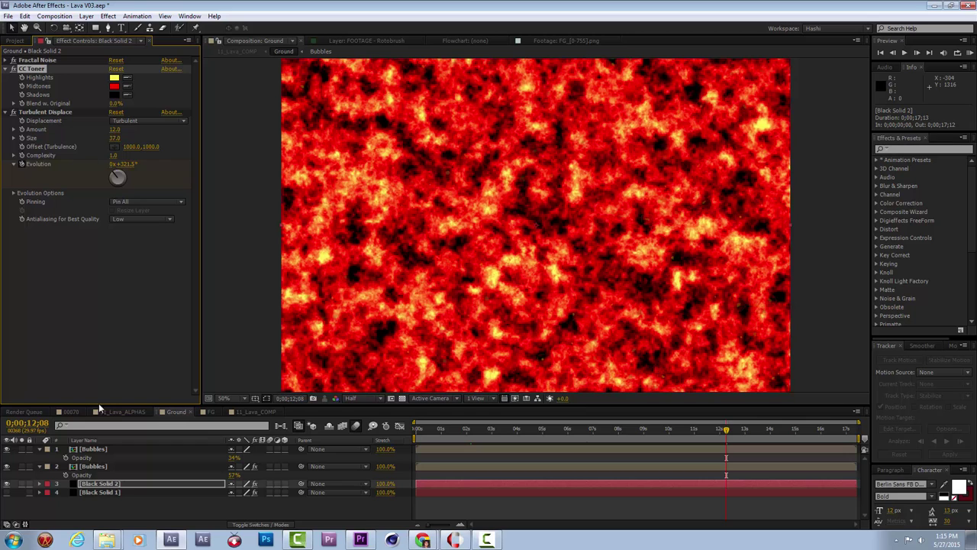
{"action": "left_click", "coordinate": [121, 412]}
{"action": "left_click", "coordinate": [38, 60]}
{"action": "key", "text": "period"}
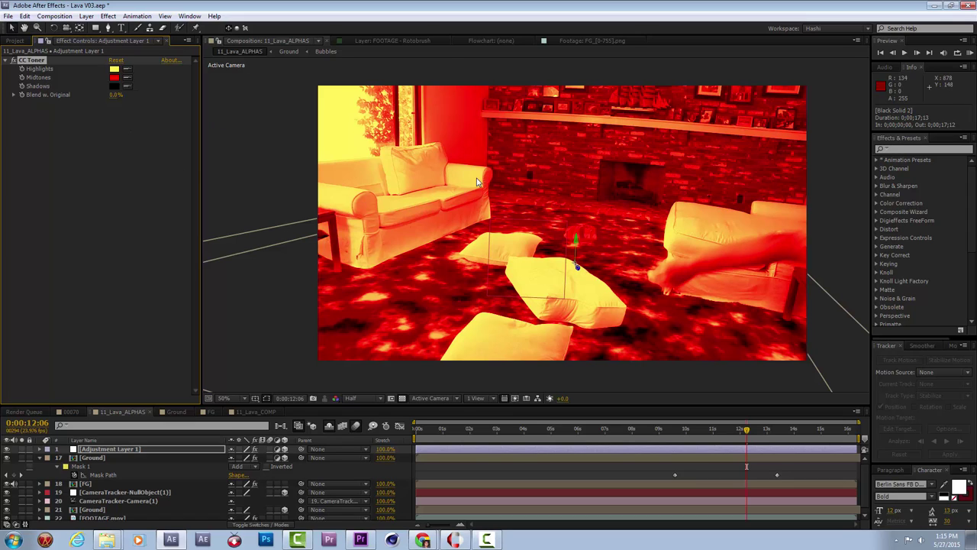
{"action": "left_click_drag", "start_coordinate": [113, 98], "coordinate": [257, 89]}
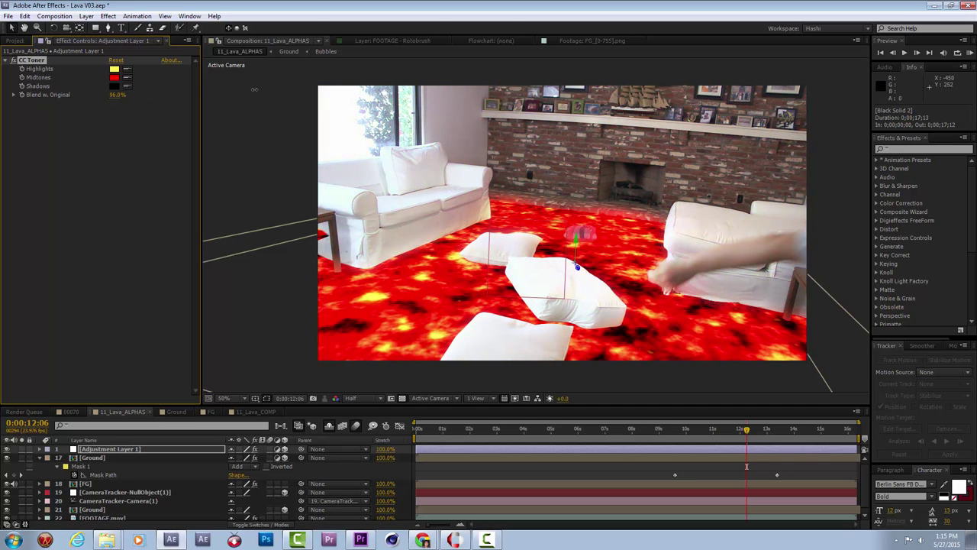
Step: Set CC Toner's Blend w. Original to 41% and draw a rectangular mask on Adjustment Layer 1 covering the floor and furniture
{"action": "mouse_move", "coordinate": [249, 93]}
{"action": "left_mouse_down"}
{"action": "mouse_move", "coordinate": [222, 103]}
{"action": "mouse_move", "coordinate": [236, 97]}
{"action": "left_mouse_up"}
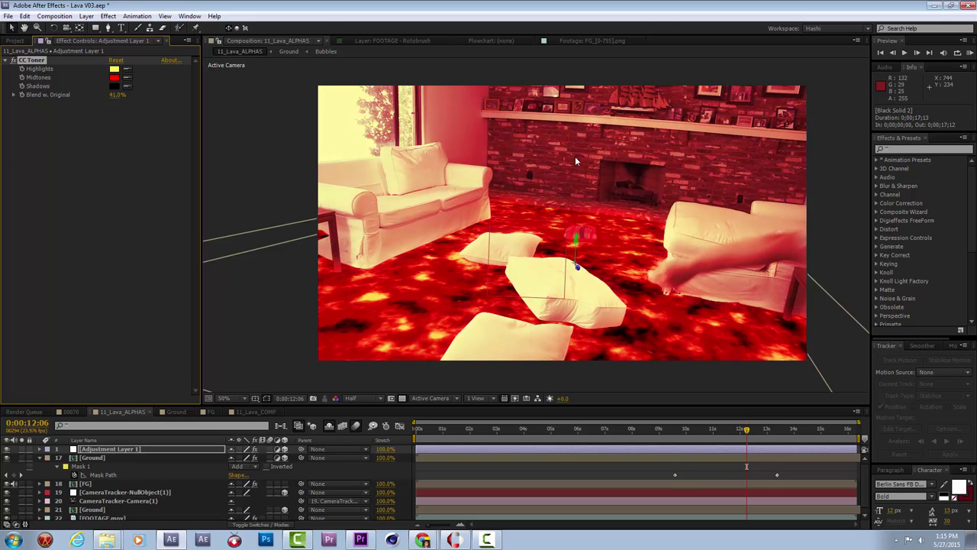
{"action": "key", "text": "comma"}
{"action": "key", "text": "comma"}
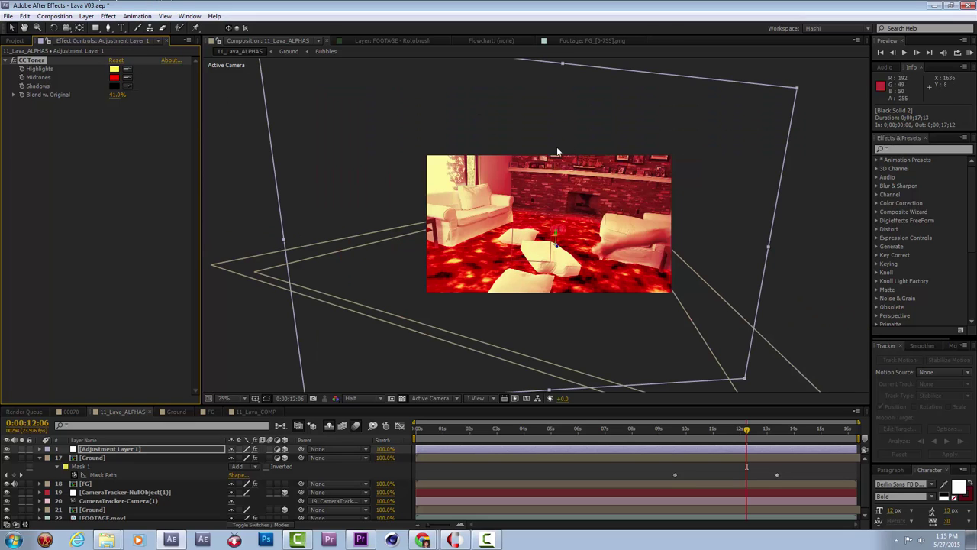
{"action": "key", "text": "q"}
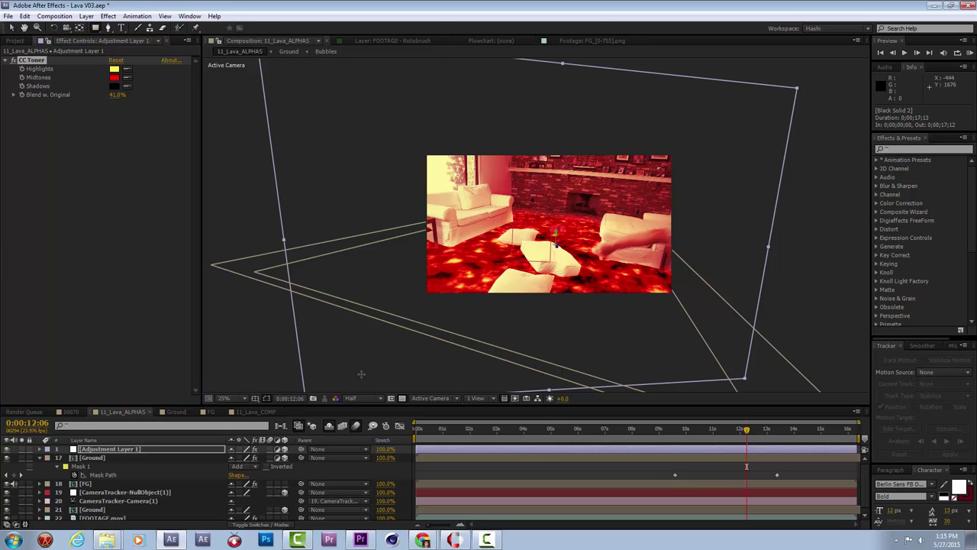
{"action": "left_click_drag", "start_coordinate": [330, 388], "coordinate": [763, 209]}
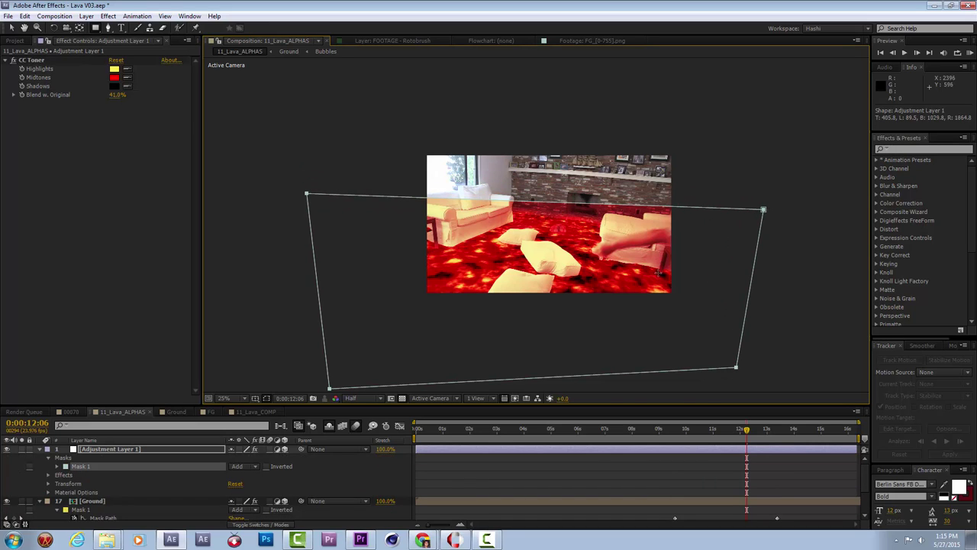
Step: Set Mask 1's feather on Adjustment Layer 1 to 360 pixels and shift its upper-right corner slightly outward
{"action": "key", "text": "f"}
{"action": "left_click_drag", "start_coordinate": [242, 467], "coordinate": [289, 454]}
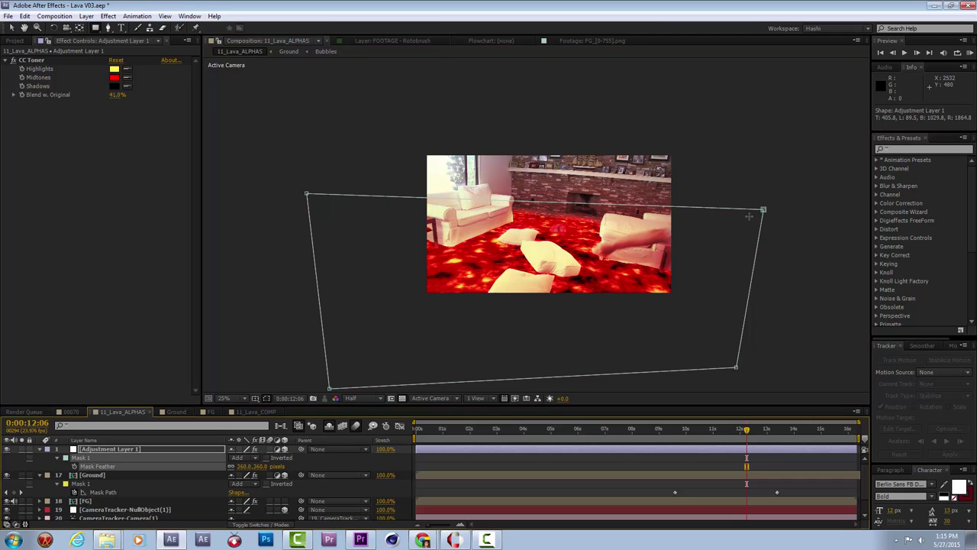
{"action": "left_click_drag", "start_coordinate": [763, 209], "coordinate": [737, 105]}
{"action": "key", "text": "ctrl+z"}
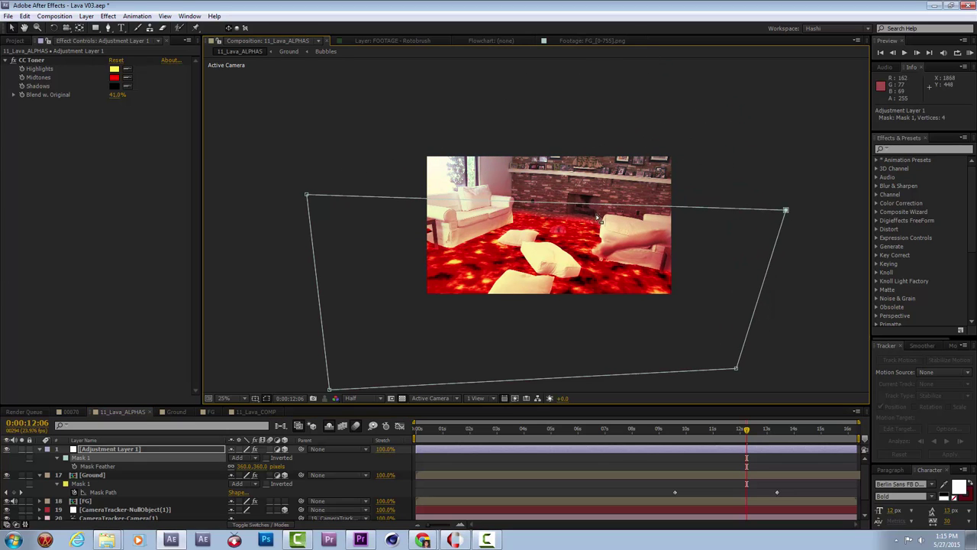
{"action": "key", "text": "period"}
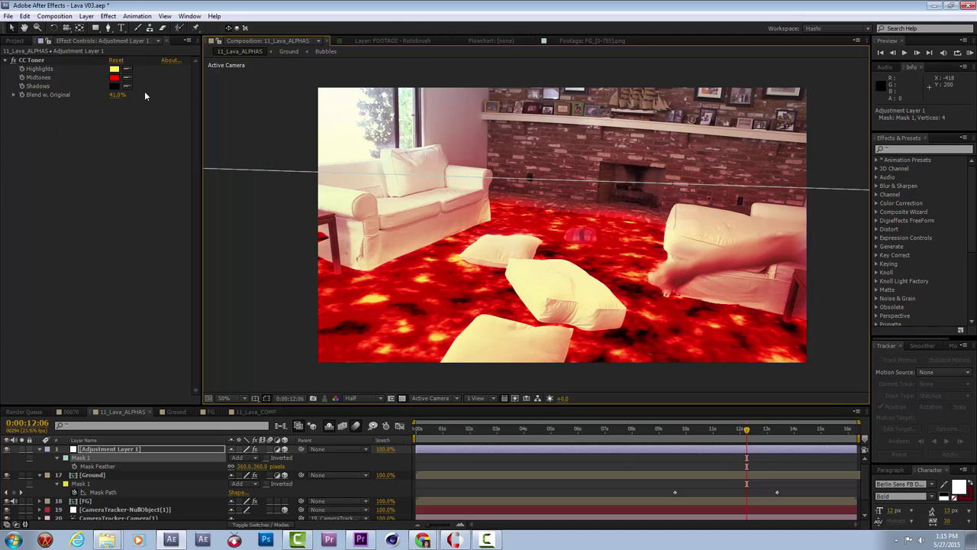
Step: Set CC Toner's Shadows to the same red as its Midtones and collapse the Adjustment Layer 1 and Ground layer properties
{"action": "left_click", "coordinate": [127, 85]}
{"action": "left_click", "coordinate": [115, 77]}
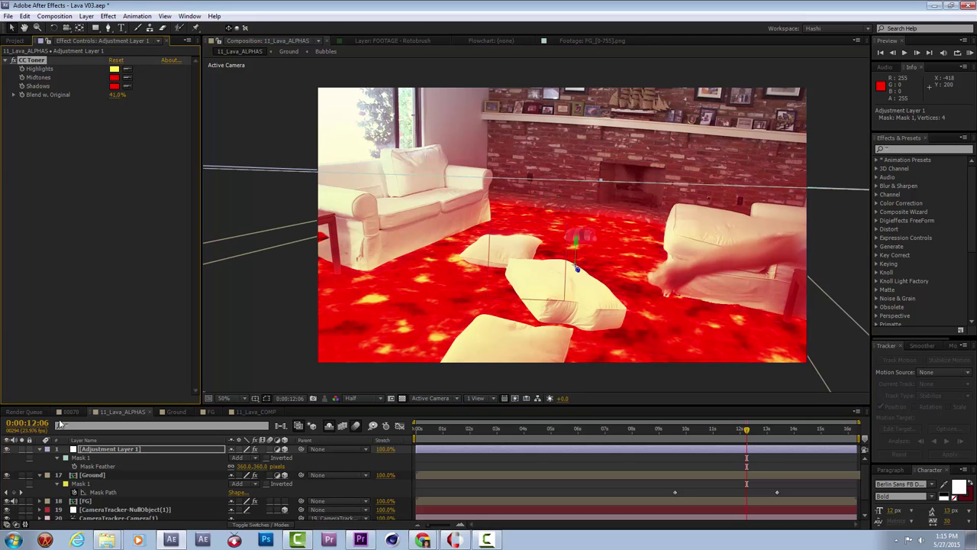
{"action": "left_click", "coordinate": [41, 450]}
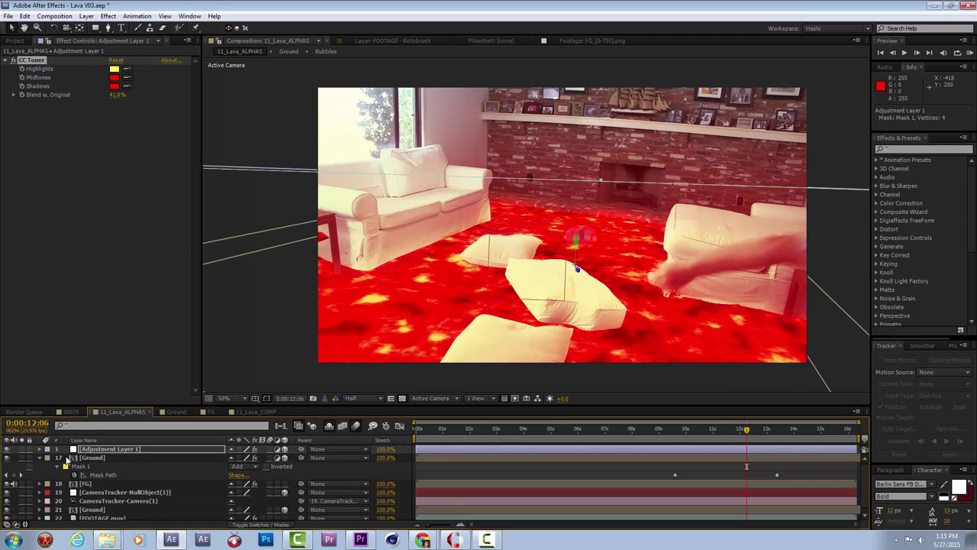
{"action": "left_click", "coordinate": [41, 458]}
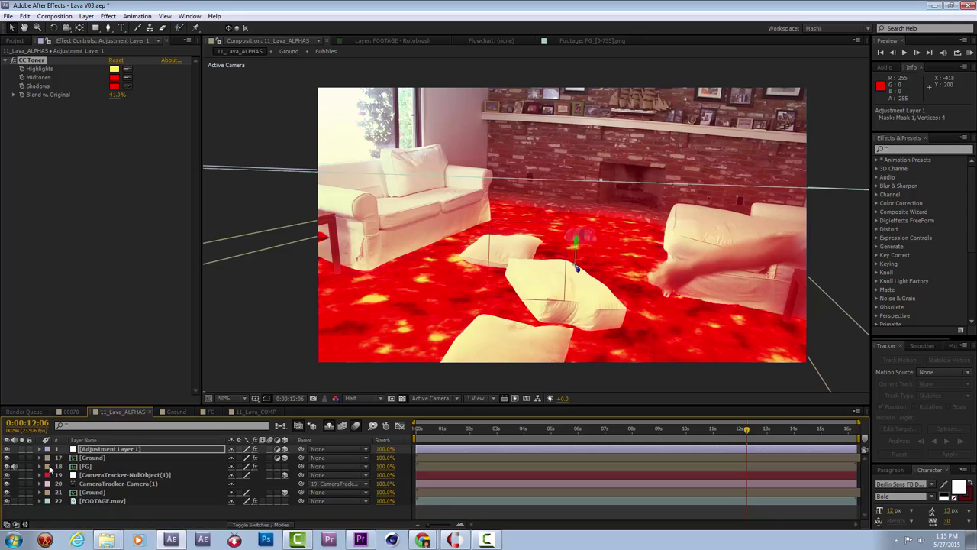
Step: Duplicate the FG layer, place the copy above Adjustment Layer 1 and remove its Light Wrap effect
{"action": "left_click", "coordinate": [95, 463]}
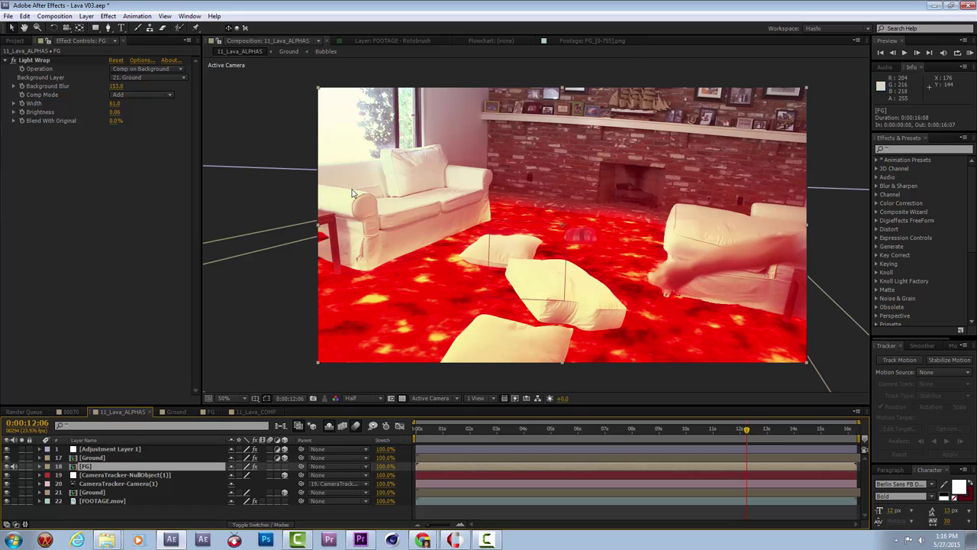
{"action": "key", "text": "KP_1"}
{"action": "key", "text": "KP_8"}
{"action": "left_click_drag", "start_coordinate": [109, 469], "coordinate": [105, 444]}
{"action": "left_click", "coordinate": [34, 60]}
{"action": "key", "text": "Delete"}
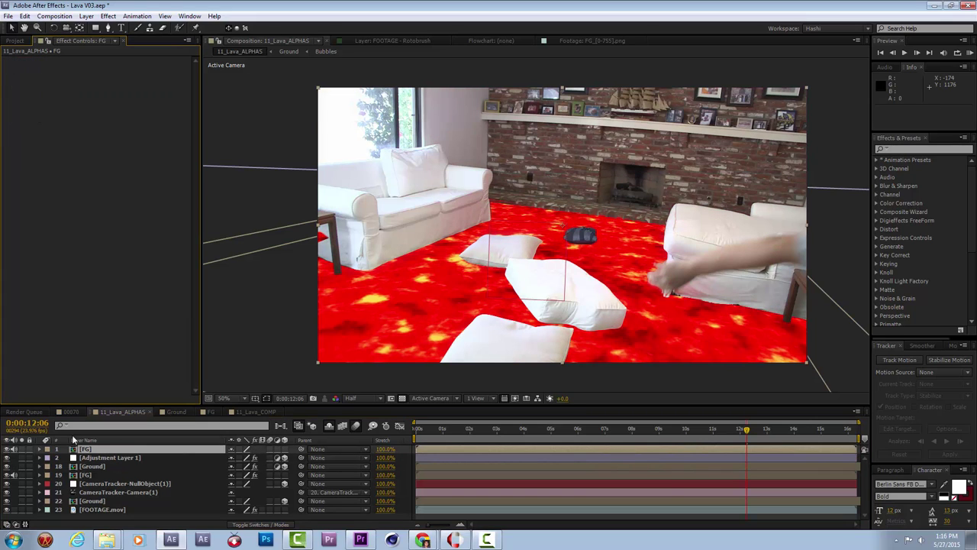
Step: Set Adjustment Layer 1's track matte to Alpha Matte using the FG copy
{"action": "left_click", "coordinate": [96, 457]}
{"action": "key", "text": "F4"}
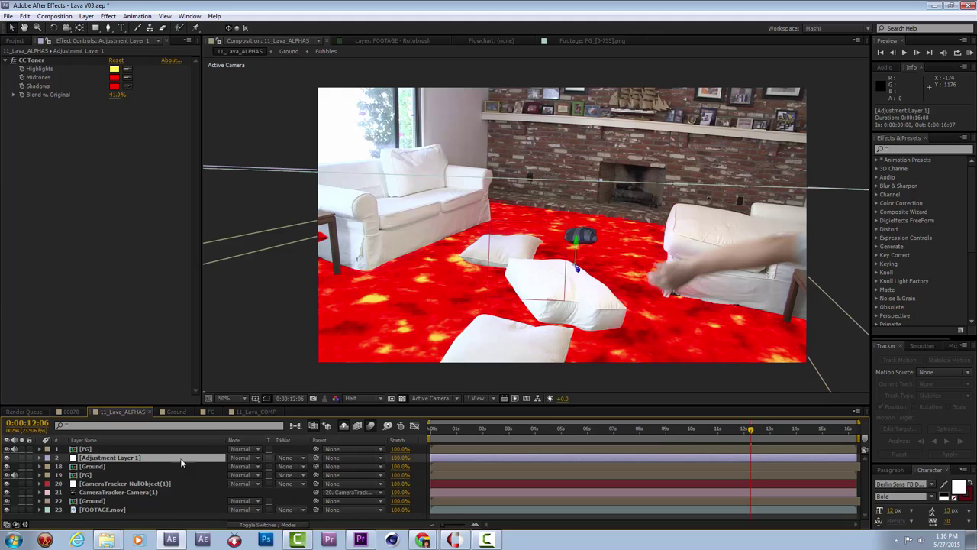
{"action": "left_click", "coordinate": [284, 457]}
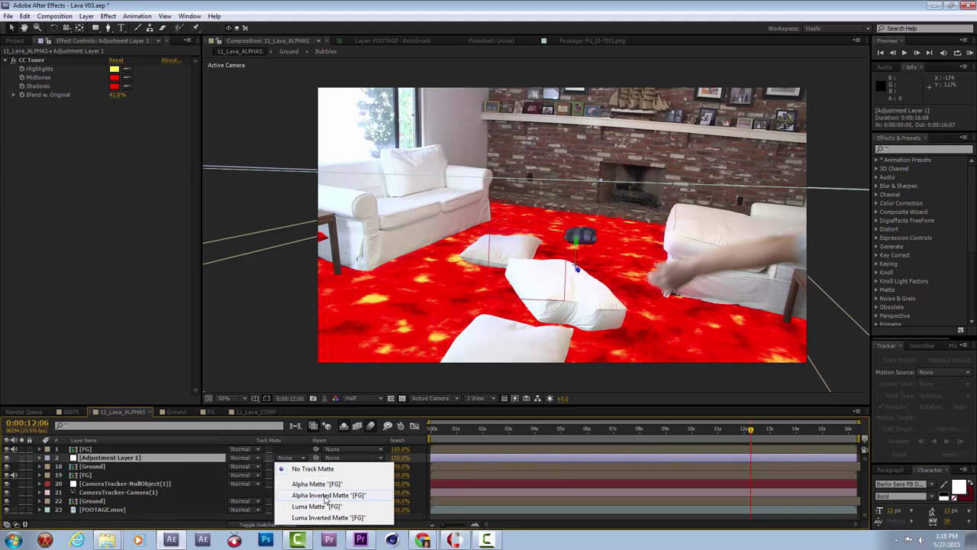
{"action": "left_click", "coordinate": [317, 484]}
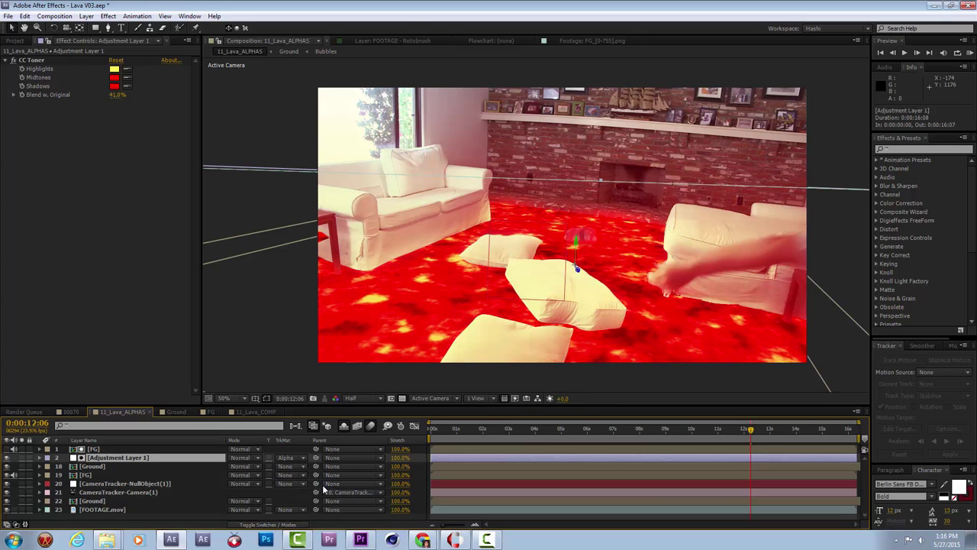
Step: Compare the frame with Adjustment Layer 1 hidden and shown, and delete the duplicate FG layer
{"action": "left_click", "coordinate": [7, 457]}
{"action": "left_click", "coordinate": [8, 457]}
{"action": "left_click", "coordinate": [8, 458]}
{"action": "left_click", "coordinate": [8, 458]}
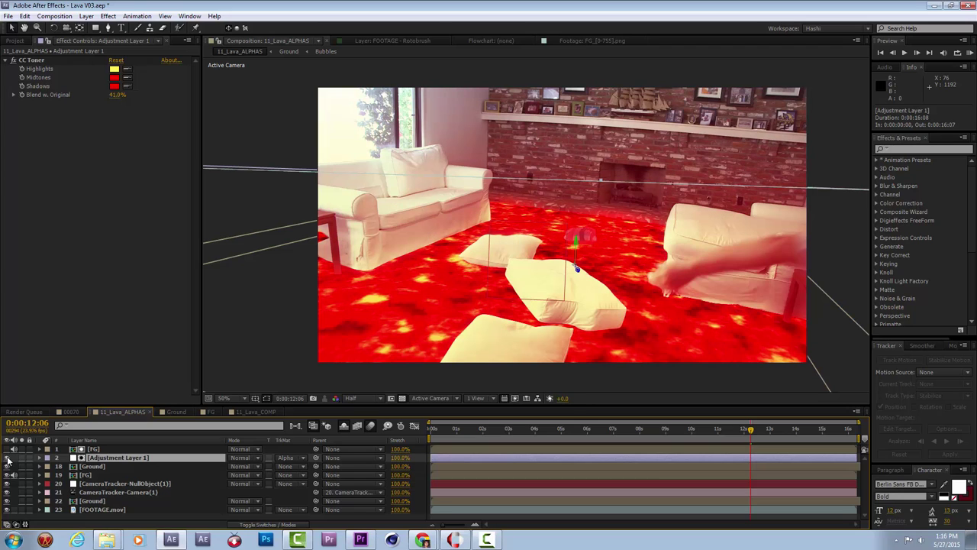
{"action": "left_click", "coordinate": [104, 450]}
{"action": "key", "text": "Delete"}
Step: Try Adjustment Layer 1 below the FG layer, and move it back directly above the upper Ground layer
{"action": "left_click", "coordinate": [126, 448]}
{"action": "mouse_move", "coordinate": [113, 453]}
{"action": "left_mouse_down"}
{"action": "mouse_move", "coordinate": [121, 473]}
{"action": "mouse_move", "coordinate": [107, 471]}
{"action": "left_mouse_up"}
{"action": "left_click", "coordinate": [109, 468]}
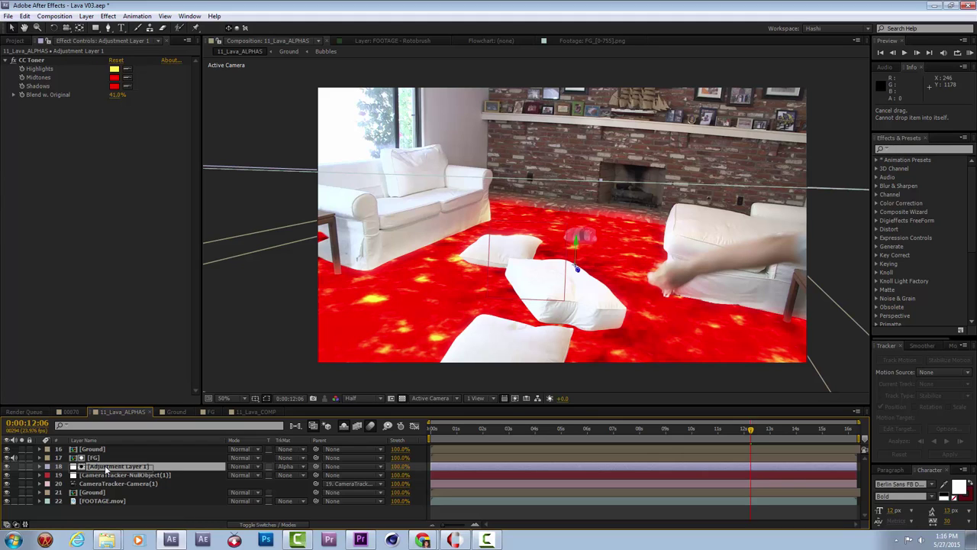
{"action": "left_click_drag", "start_coordinate": [106, 471], "coordinate": [107, 468]}
{"action": "left_click_drag", "start_coordinate": [107, 469], "coordinate": [118, 446]}
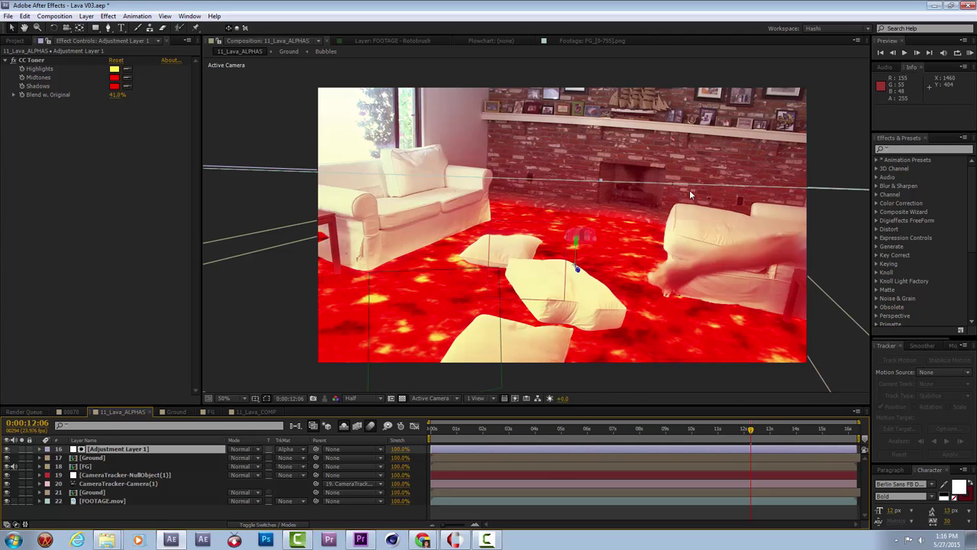
Step: Check the toned, masked look at frames 0:00:07:13, 0:00:04:08 and 0:00:14:20
{"action": "scroll", "coordinate": [689, 189], "scroll_direction": "down", "scroll_amount": 2}
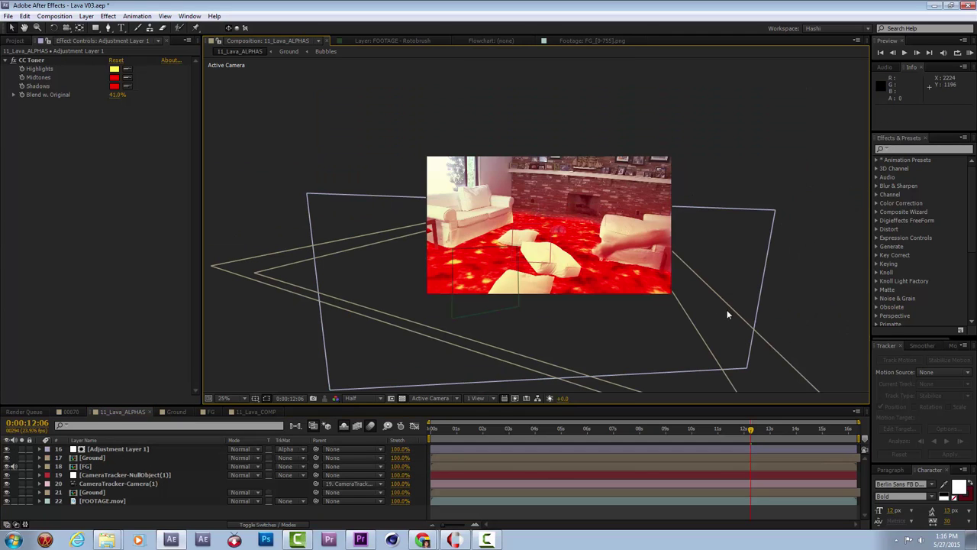
{"action": "left_click", "coordinate": [109, 449]}
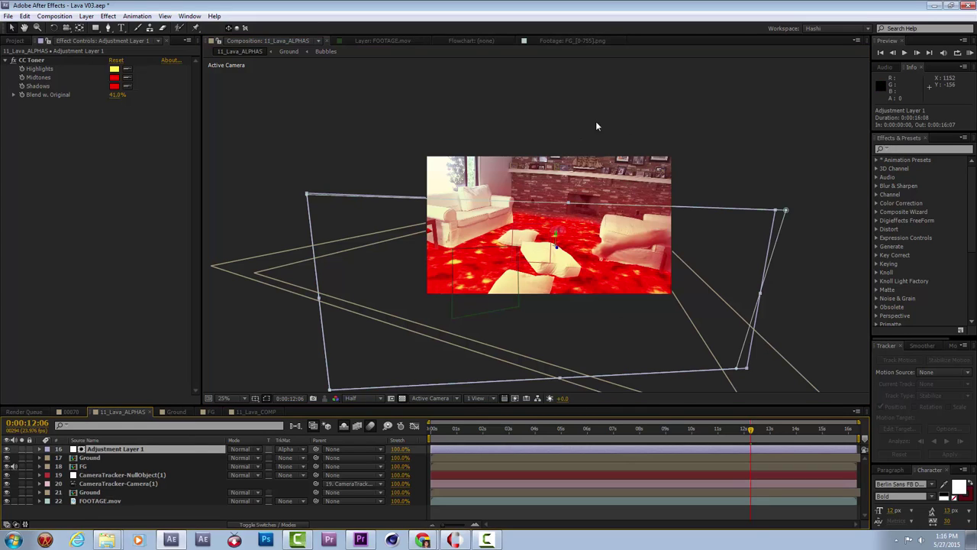
{"action": "left_click_drag", "start_coordinate": [735, 429], "coordinate": [627, 429]}
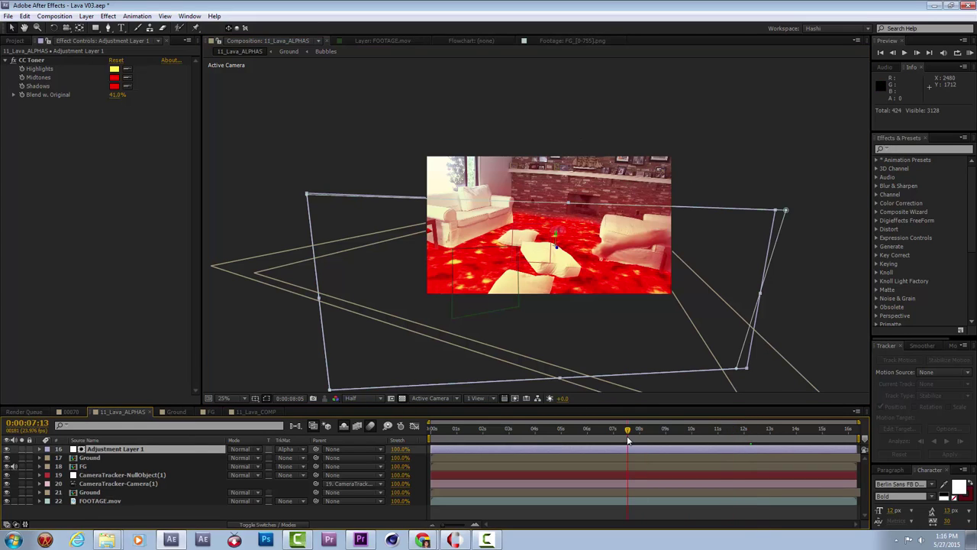
{"action": "left_click", "coordinate": [544, 429]}
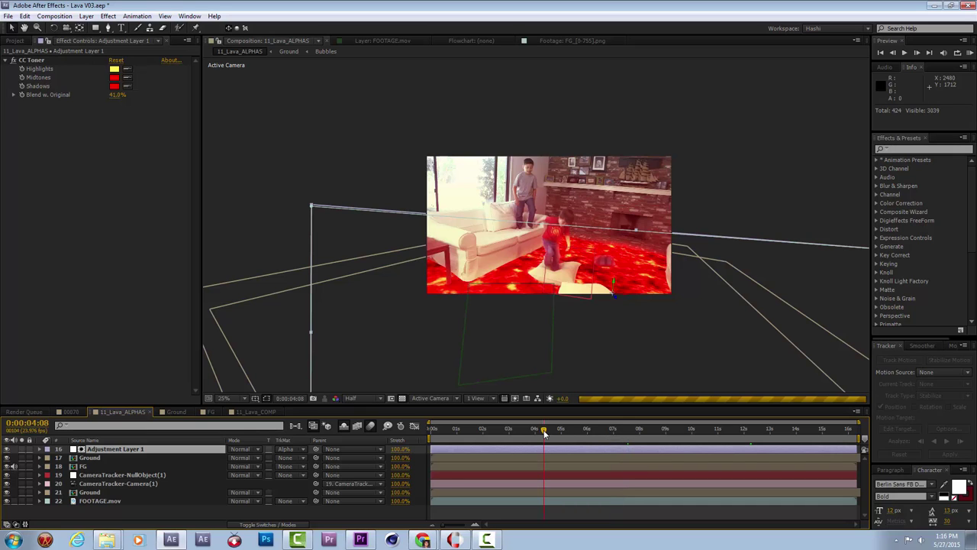
{"action": "left_click_drag", "start_coordinate": [544, 432], "coordinate": [819, 435]}
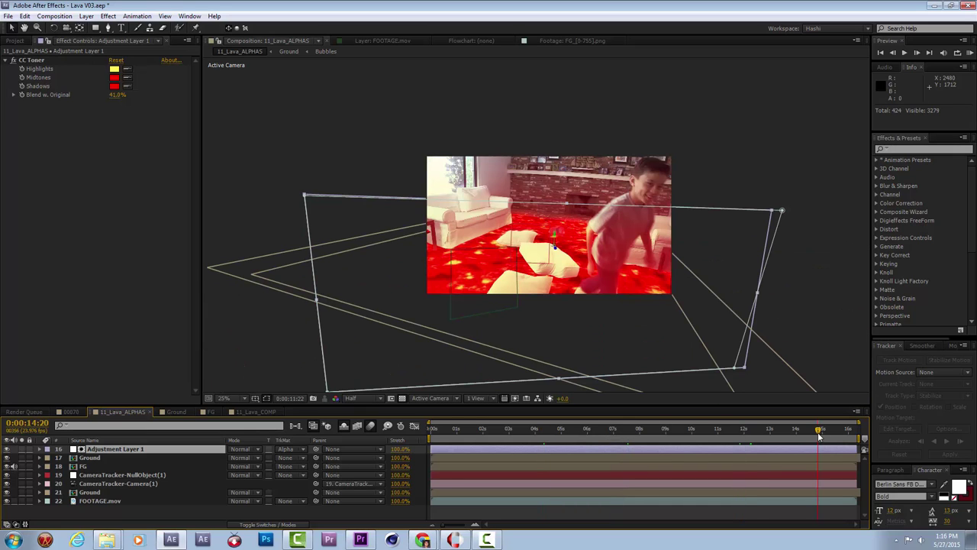
{"action": "left_click", "coordinate": [700, 115]}
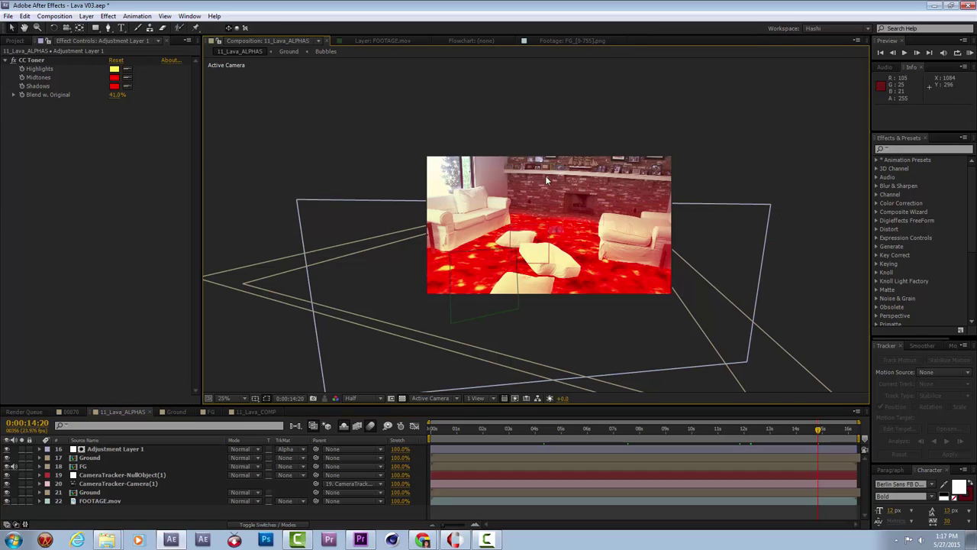
{"action": "key", "text": "period"}
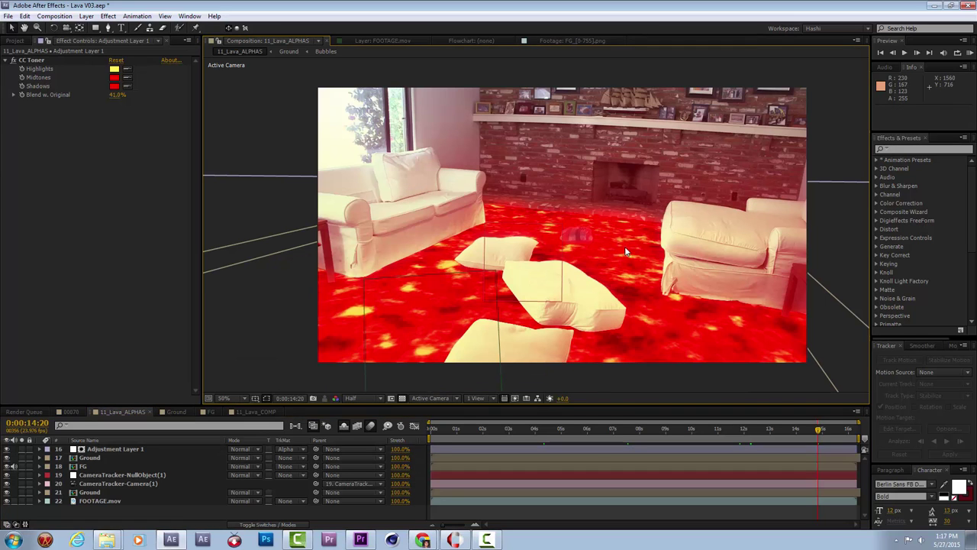
Step: Set Adjustment Layer 1's track matte back to No Track Matte
{"action": "left_click", "coordinate": [118, 449]}
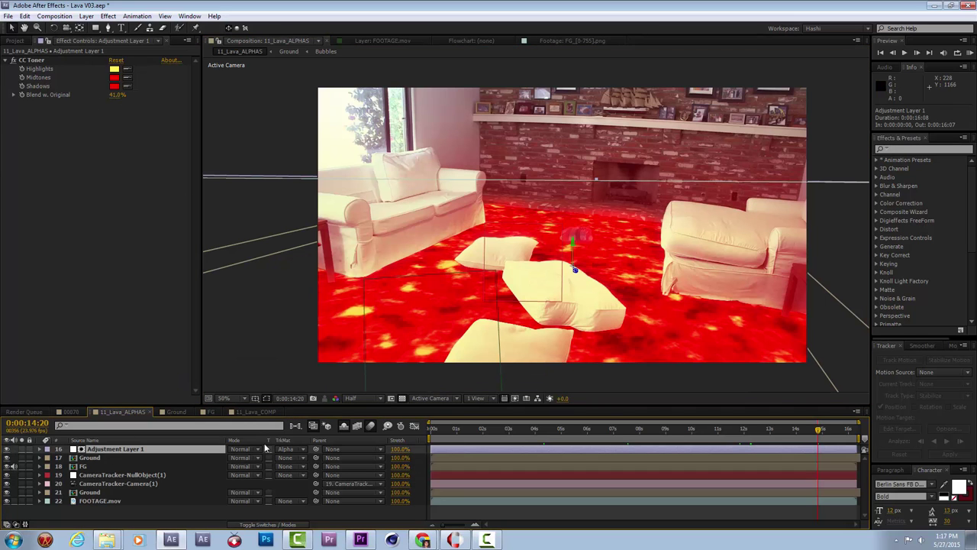
{"action": "left_click", "coordinate": [291, 448]}
{"action": "left_click", "coordinate": [310, 460]}
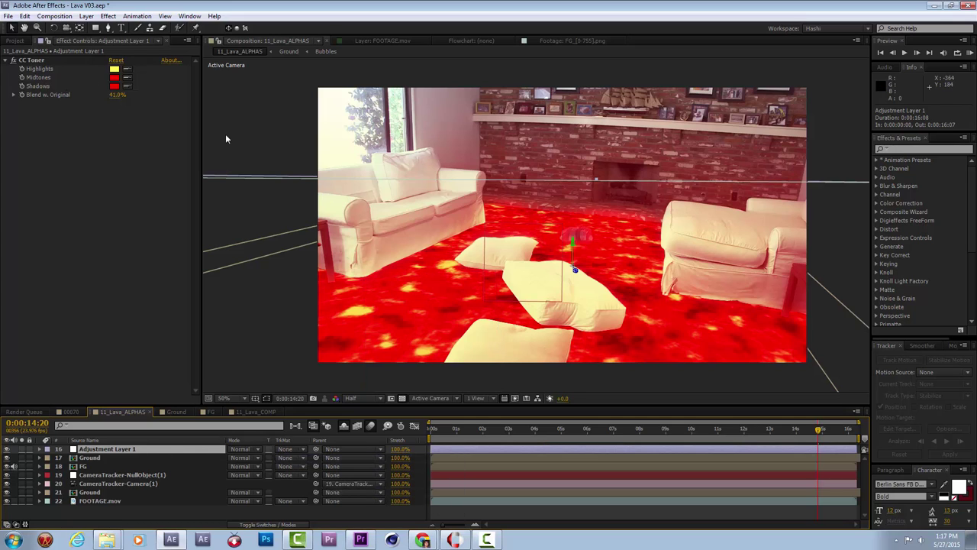
Step: Add Brightness & Contrast above CC Toner on Adjustment Layer 1, with Brightness at -39 and Contrast at 21
{"action": "right_click", "coordinate": [123, 120]}
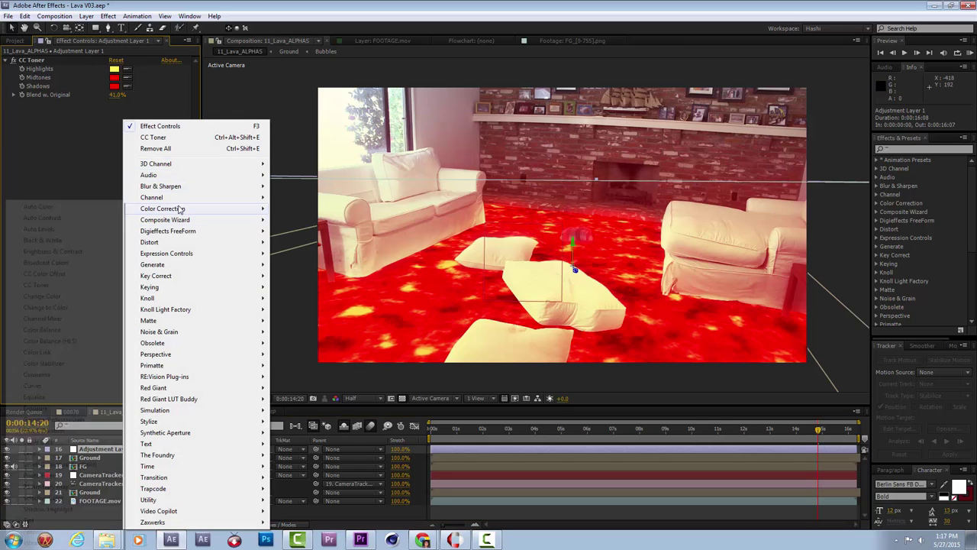
{"action": "mouse_move", "coordinate": [174, 210]}
{"action": "left_click", "coordinate": [76, 259]}
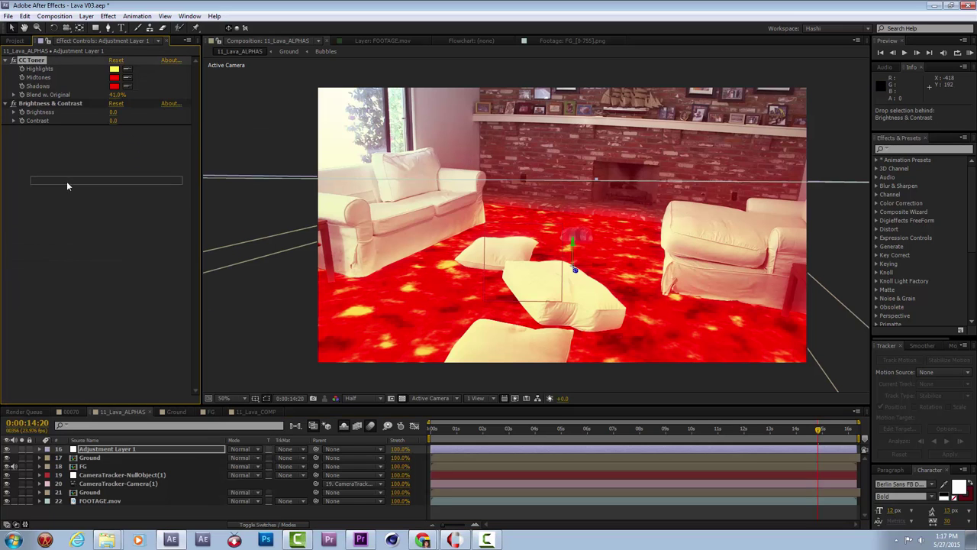
{"action": "left_click_drag", "start_coordinate": [46, 103], "coordinate": [46, 58]}
{"action": "mouse_move", "coordinate": [115, 79]}
{"action": "left_mouse_down"}
{"action": "mouse_move", "coordinate": [131, 75]}
{"action": "mouse_move", "coordinate": [87, 78]}
{"action": "mouse_move", "coordinate": [107, 77]}
{"action": "left_mouse_up"}
{"action": "left_click", "coordinate": [67, 84]}
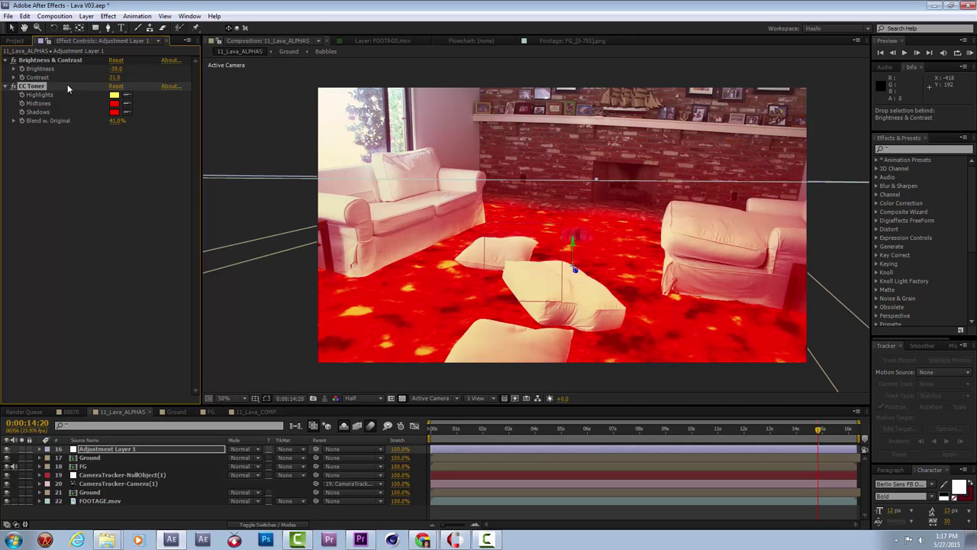
Step: With CC Toner temporarily off, reshape Adjustment Layer 1's mask into a narrow horizontal band across the sofas and fireplace, and re-enable the effect
{"action": "left_click", "coordinate": [13, 86]}
{"action": "key", "text": "comma"}
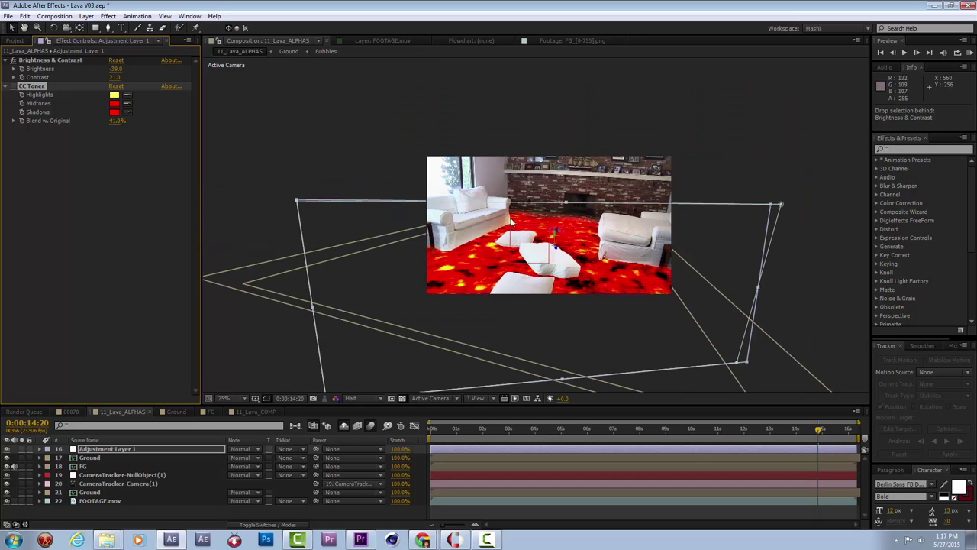
{"action": "key", "text": "comma"}
{"action": "left_click_drag", "start_coordinate": [430, 313], "coordinate": [453, 236]}
{"action": "left_click_drag", "start_coordinate": [640, 293], "coordinate": [647, 229]}
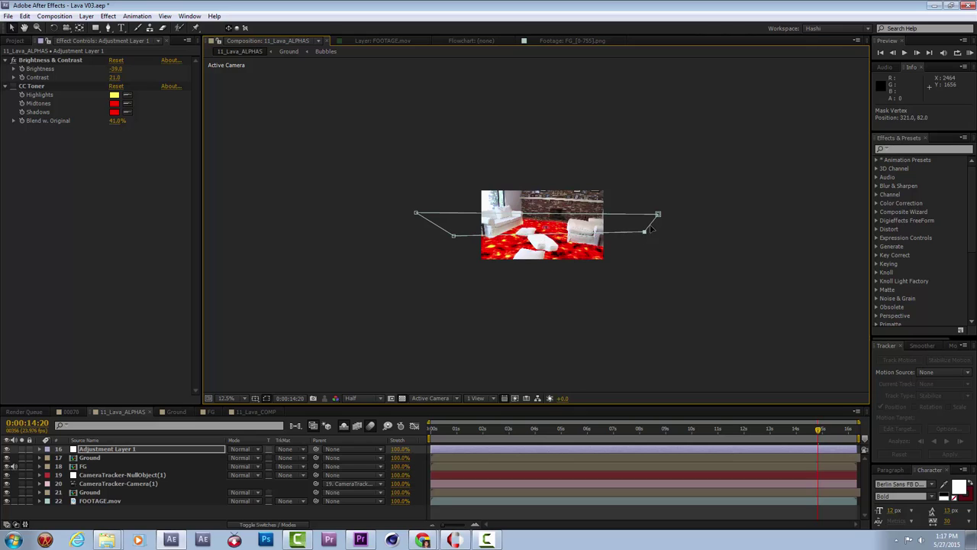
{"action": "mouse_move", "coordinate": [549, 215]}
{"action": "left_mouse_down"}
{"action": "mouse_move", "coordinate": [547, 190]}
{"action": "mouse_move", "coordinate": [560, 205]}
{"action": "mouse_move", "coordinate": [550, 211]}
{"action": "left_mouse_up"}
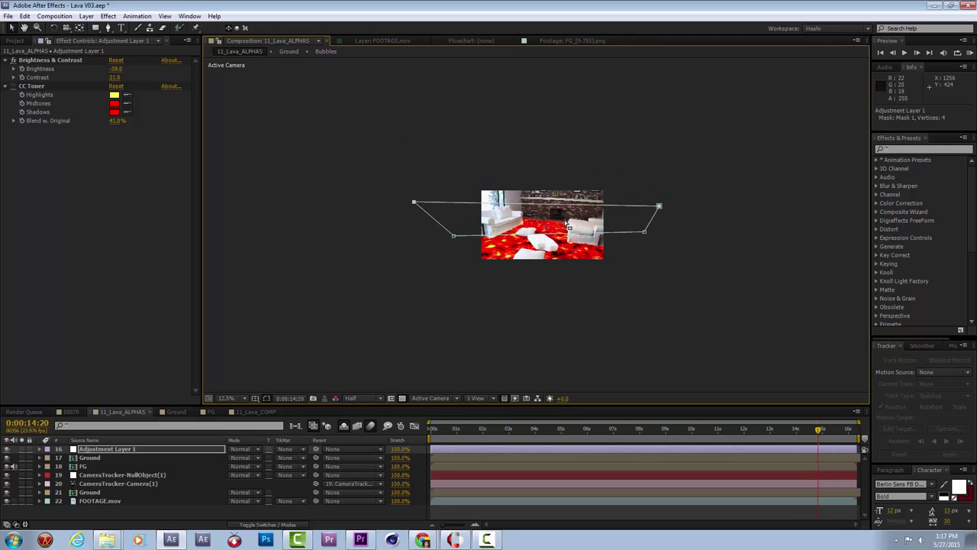
{"action": "scroll", "coordinate": [535, 225], "scroll_direction": "up", "scroll_amount": 4}
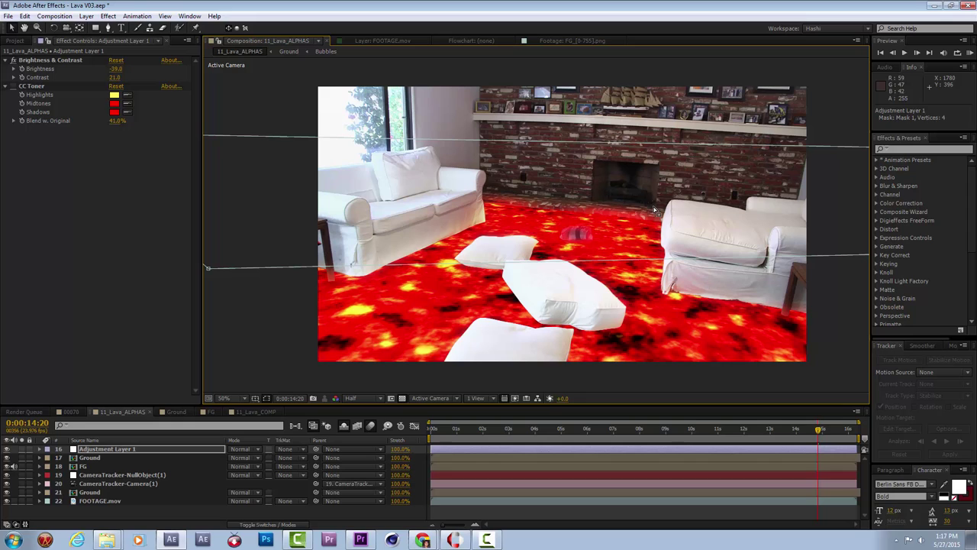
{"action": "left_click", "coordinate": [12, 87]}
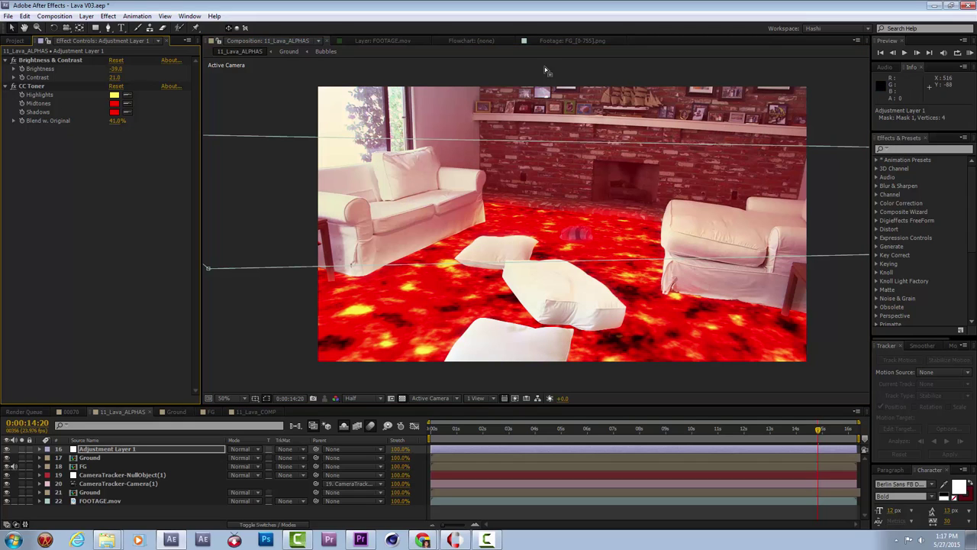
Step: Place Brightness & Contrast below CC Toner with Brightness at -12 and Contrast at 65, and set CC Toner's Blend w. Original to 45%
{"action": "left_click_drag", "start_coordinate": [48, 59], "coordinate": [84, 167]}
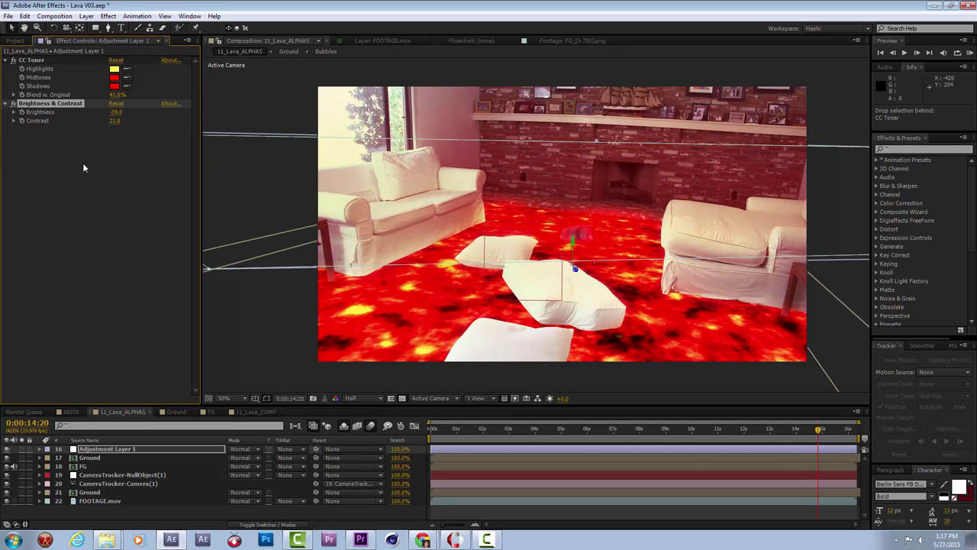
{"action": "left_click", "coordinate": [115, 103]}
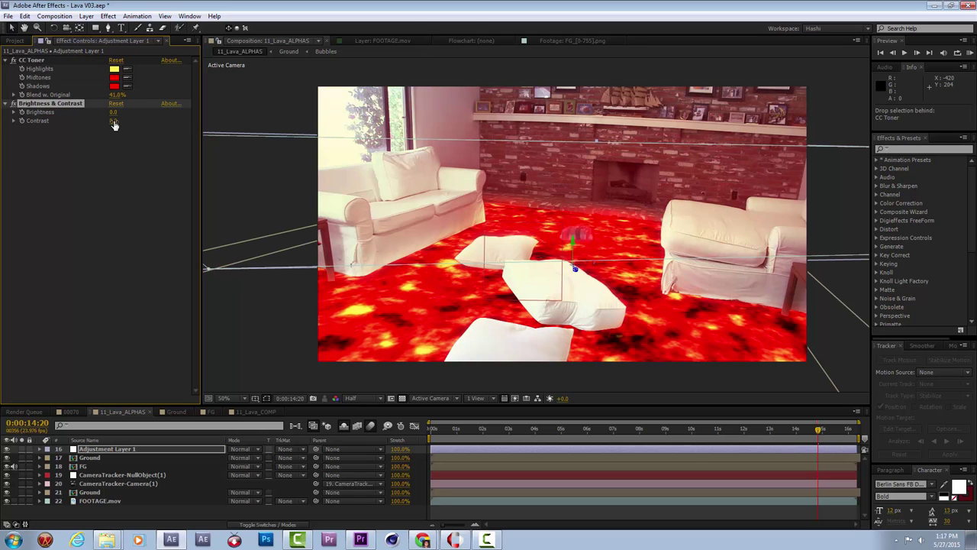
{"action": "left_click_drag", "start_coordinate": [123, 121], "coordinate": [122, 94]}
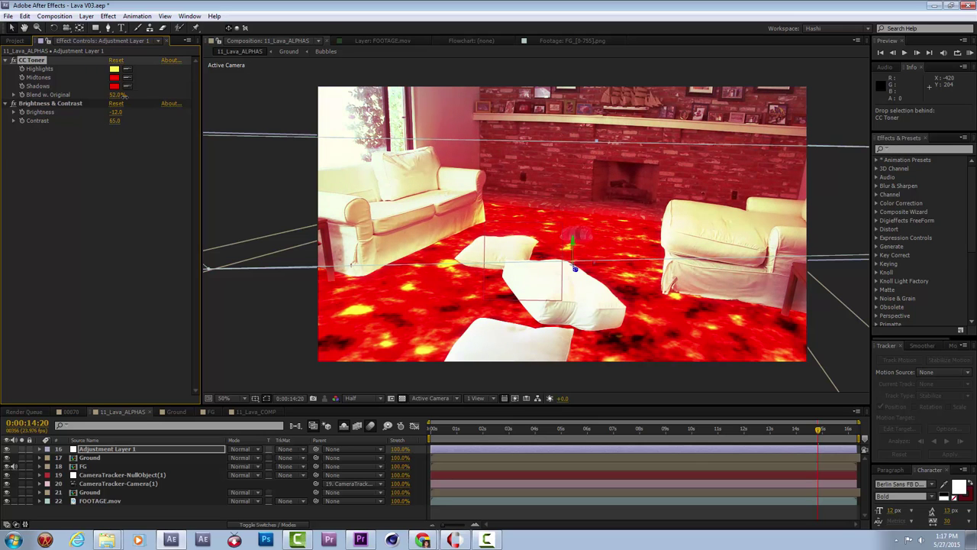
Step: Change CC Toner's Shadows color on Adjustment Layer 1 to a softer crimson red
{"action": "left_click_drag", "start_coordinate": [461, 305], "coordinate": [473, 351]}
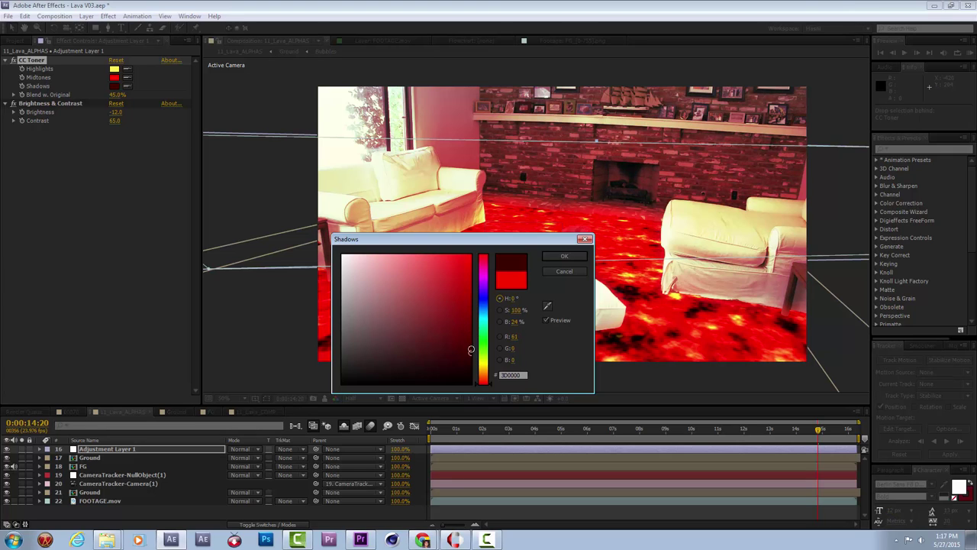
{"action": "mouse_move", "coordinate": [365, 345]}
{"action": "left_mouse_down"}
{"action": "mouse_move", "coordinate": [433, 310]}
{"action": "mouse_move", "coordinate": [437, 266]}
{"action": "mouse_move", "coordinate": [434, 278]}
{"action": "left_mouse_up"}
{"action": "left_click", "coordinate": [565, 271]}
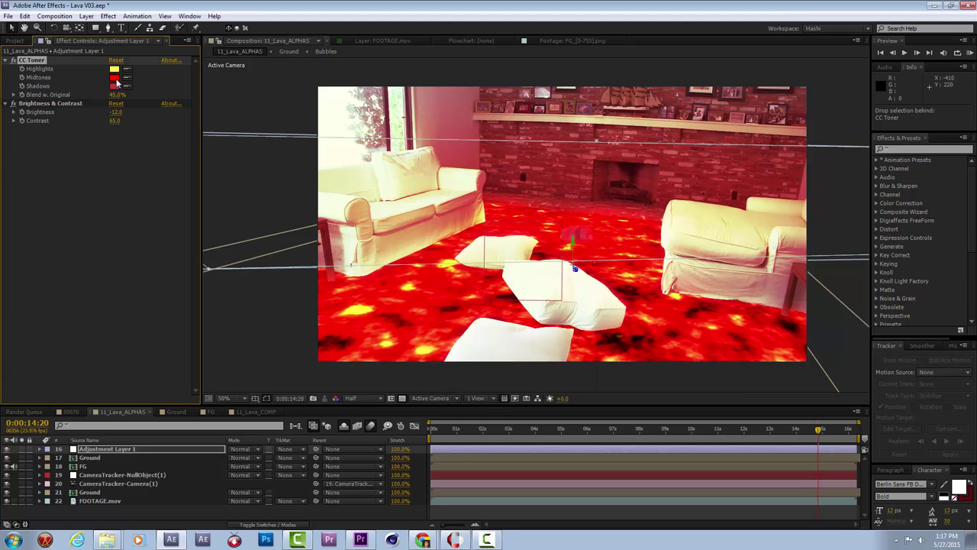
Step: Set CC Toner's Midtones color to the golden orange EAA819
{"action": "left_click", "coordinate": [115, 77]}
{"action": "left_click", "coordinate": [443, 291]}
{"action": "left_click", "coordinate": [447, 269]}
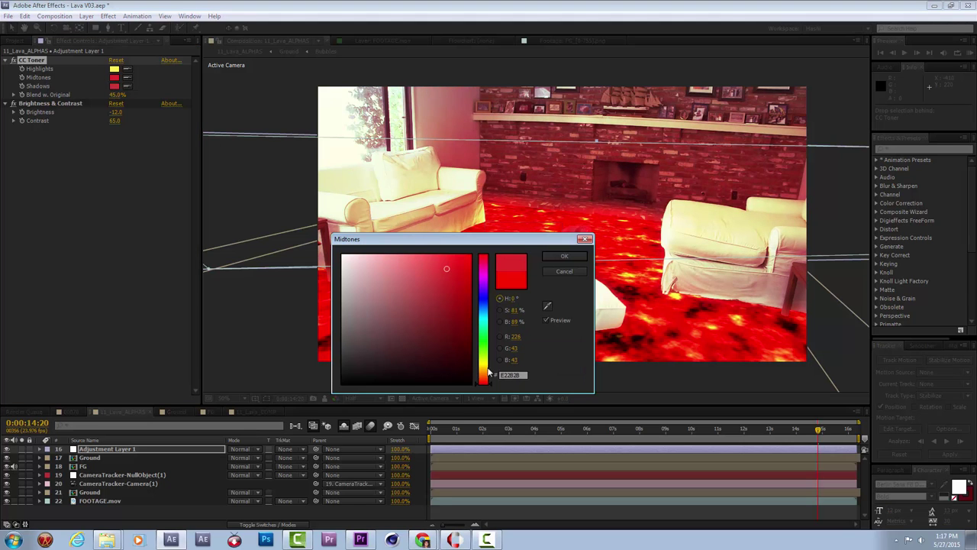
{"action": "left_click", "coordinate": [483, 362]}
{"action": "left_click", "coordinate": [444, 315]}
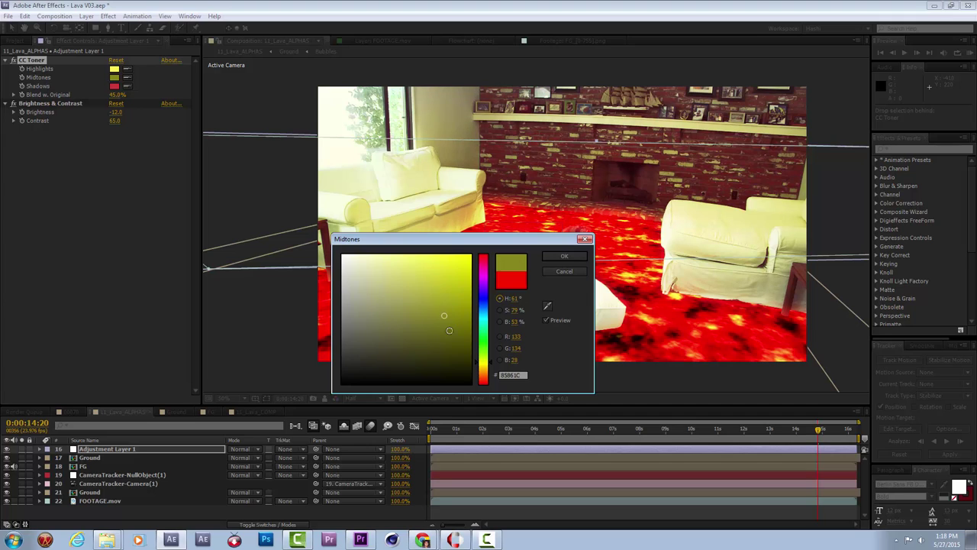
{"action": "left_click", "coordinate": [485, 371]}
{"action": "left_click", "coordinate": [452, 276]}
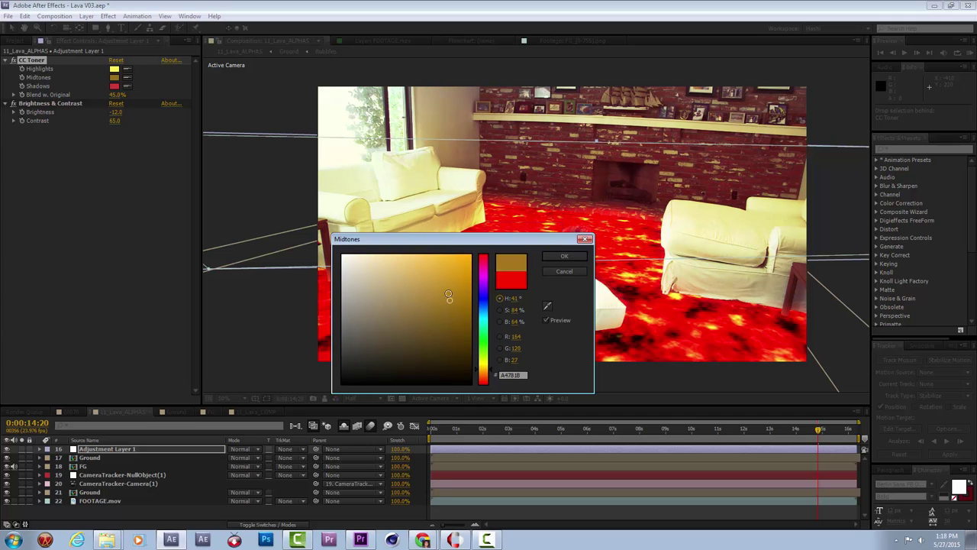
{"action": "mouse_move", "coordinate": [452, 279]}
{"action": "left_mouse_down"}
{"action": "mouse_move", "coordinate": [456, 257]}
{"action": "mouse_move", "coordinate": [442, 251]}
{"action": "mouse_move", "coordinate": [457, 265]}
{"action": "left_mouse_up"}
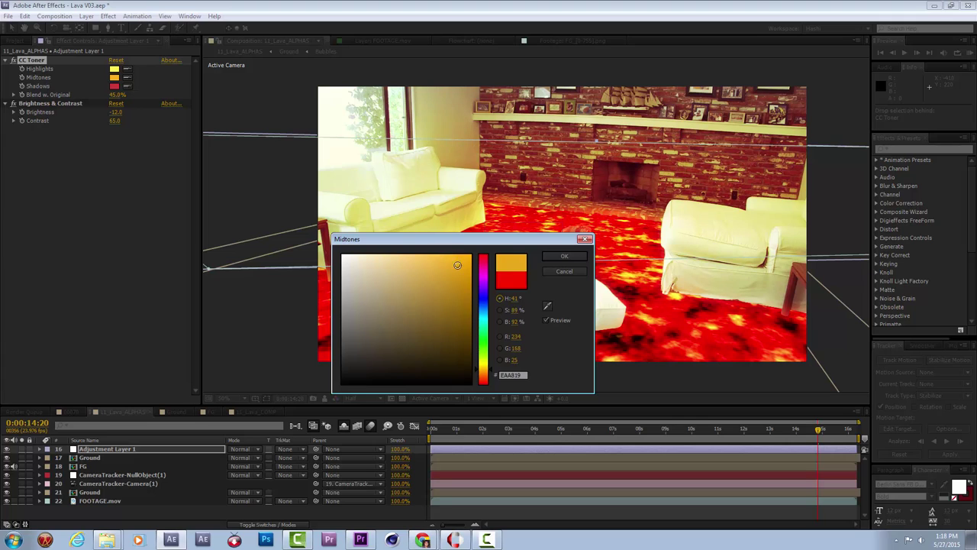
{"action": "left_click", "coordinate": [564, 257]}
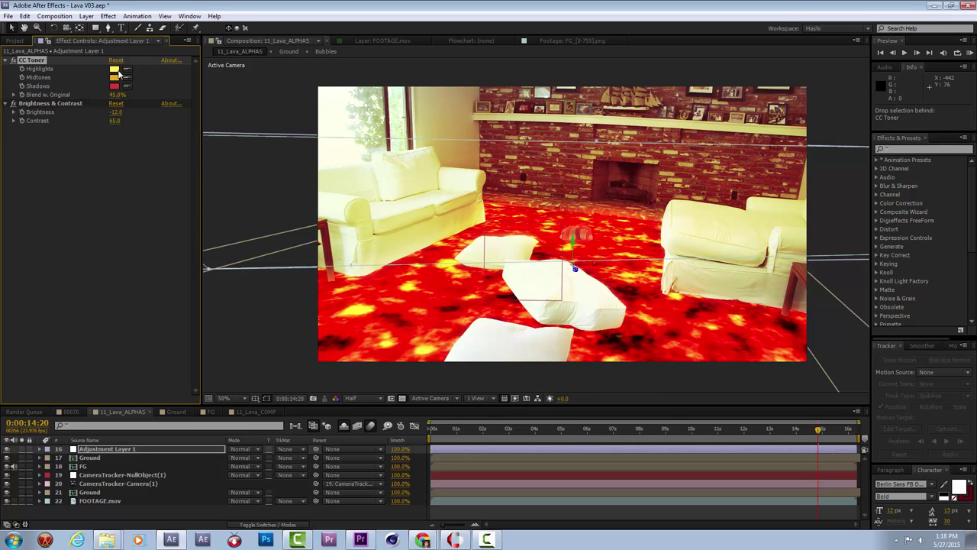
Step: Set CC Toner's Highlights color to the pale yellow FFF68F
{"action": "left_click", "coordinate": [116, 69]}
{"action": "mouse_move", "coordinate": [457, 261]}
{"action": "left_mouse_down"}
{"action": "mouse_move", "coordinate": [464, 257]}
{"action": "mouse_move", "coordinate": [376, 243]}
{"action": "left_mouse_up"}
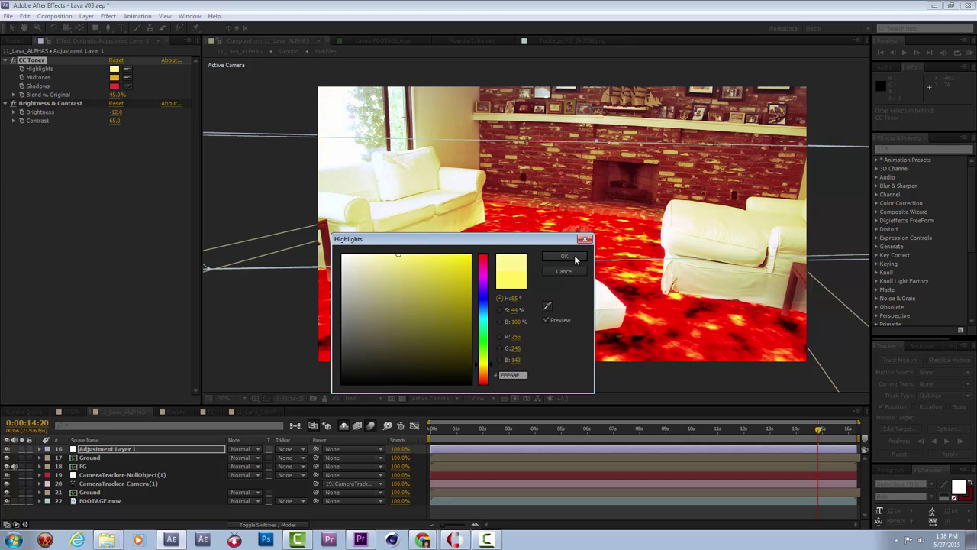
{"action": "left_click", "coordinate": [564, 257]}
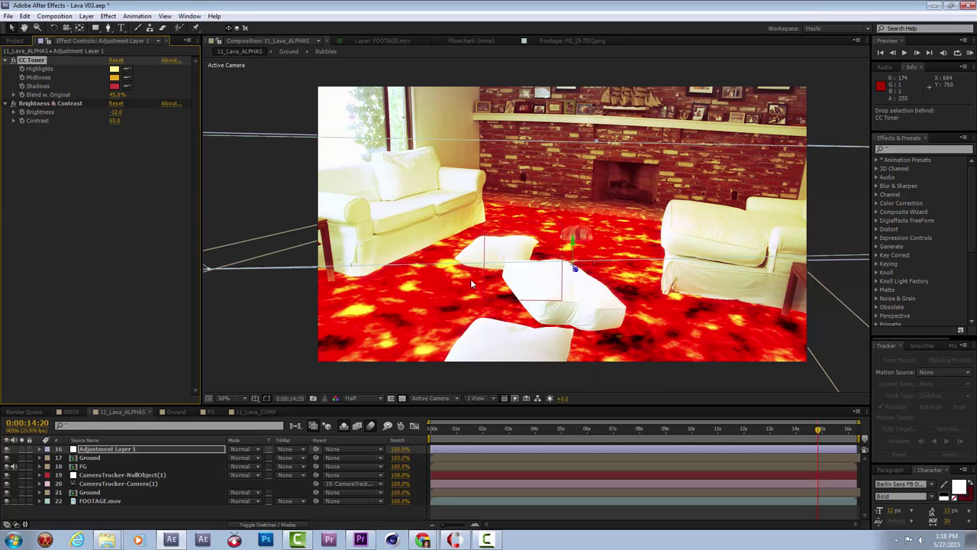
Step: Reshape Adjustment Layer 1's mask by moving its lower-left, upper-right and upper-left corner points slightly inward outside the frame
{"action": "key", "text": "comma"}
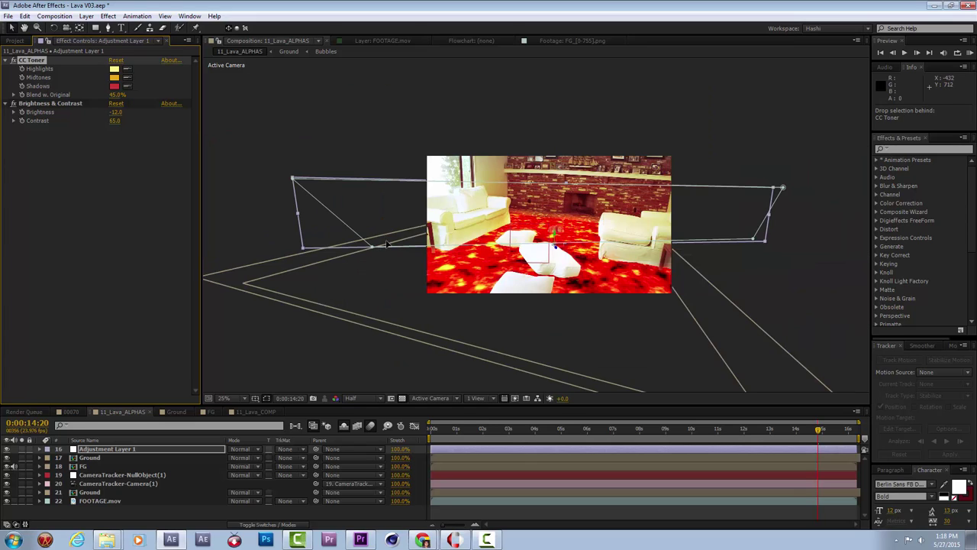
{"action": "left_click_drag", "start_coordinate": [387, 243], "coordinate": [392, 243]}
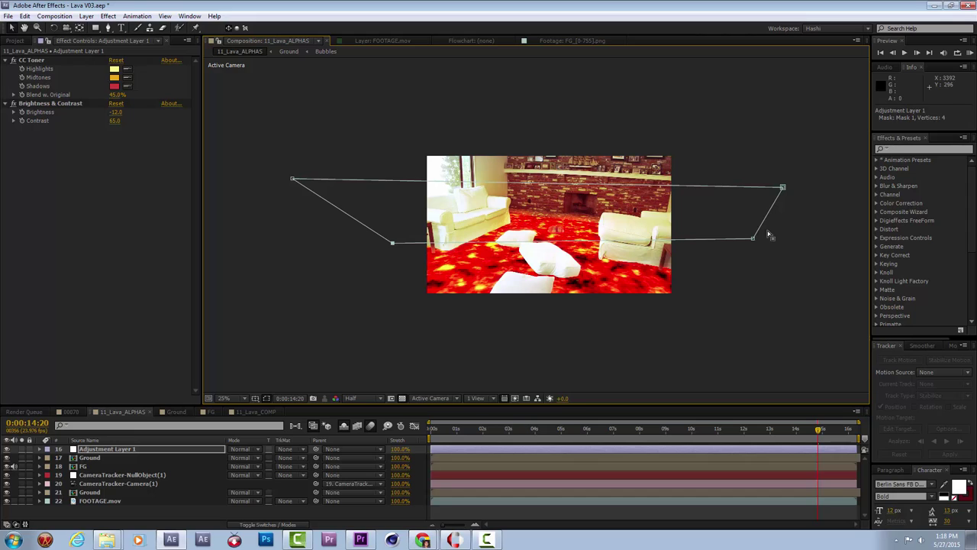
{"action": "left_click_drag", "start_coordinate": [782, 188], "coordinate": [773, 191]}
{"action": "left_click_drag", "start_coordinate": [293, 180], "coordinate": [325, 164]}
Step: Set Brightness on Adjustment Layer 1's Brightness & Contrast effect to -30
{"action": "mouse_move", "coordinate": [112, 113]}
{"action": "left_mouse_down"}
{"action": "mouse_move", "coordinate": [96, 118]}
{"action": "mouse_move", "coordinate": [105, 117]}
{"action": "left_mouse_up"}
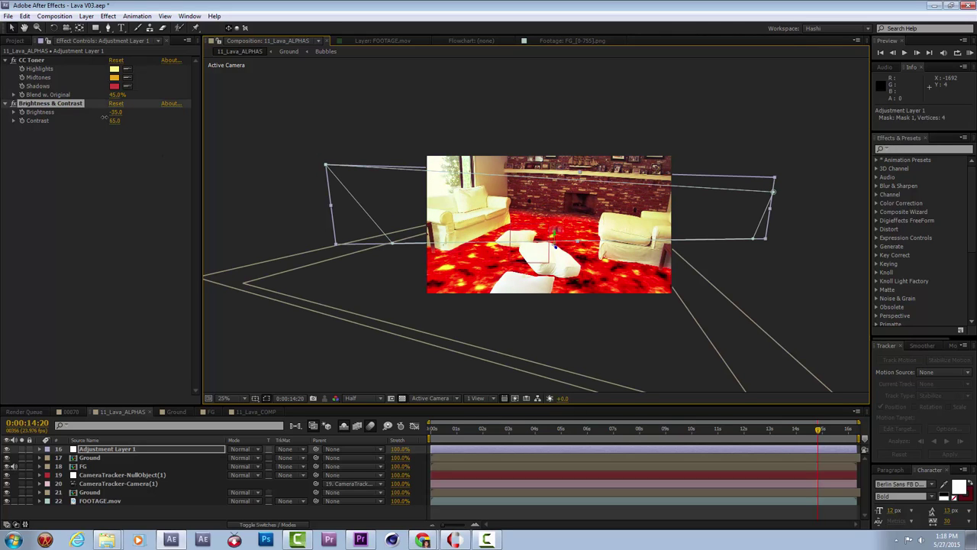
{"action": "key", "text": "period"}
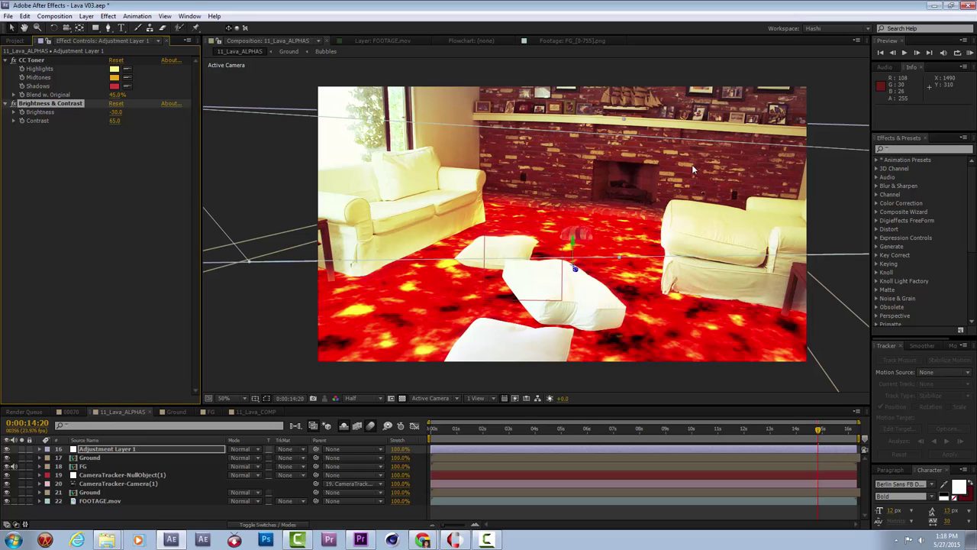
Step: Toggle the visibility of the Ground layer above FG to compare the picture with and without its glow
{"action": "left_click", "coordinate": [789, 507]}
{"action": "key", "text": "comma"}
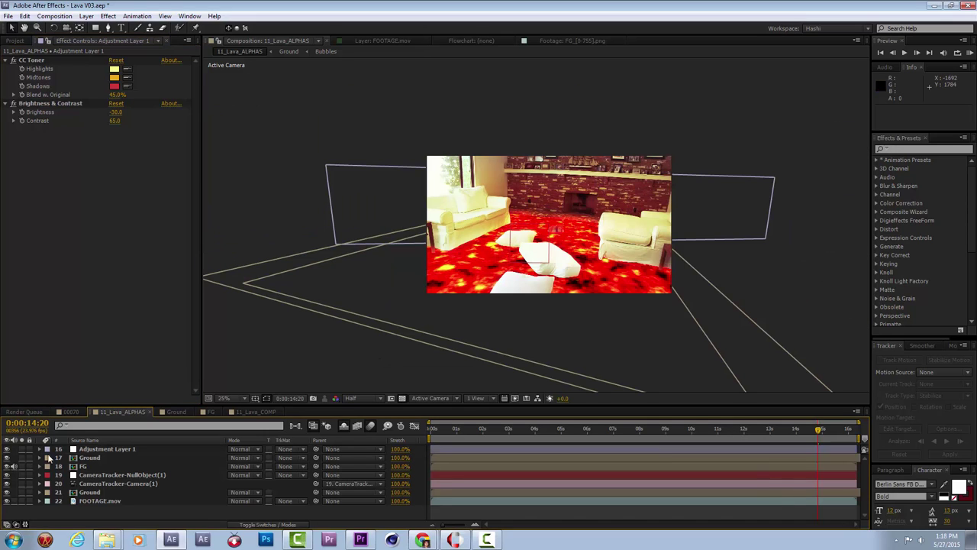
{"action": "left_click", "coordinate": [8, 457]}
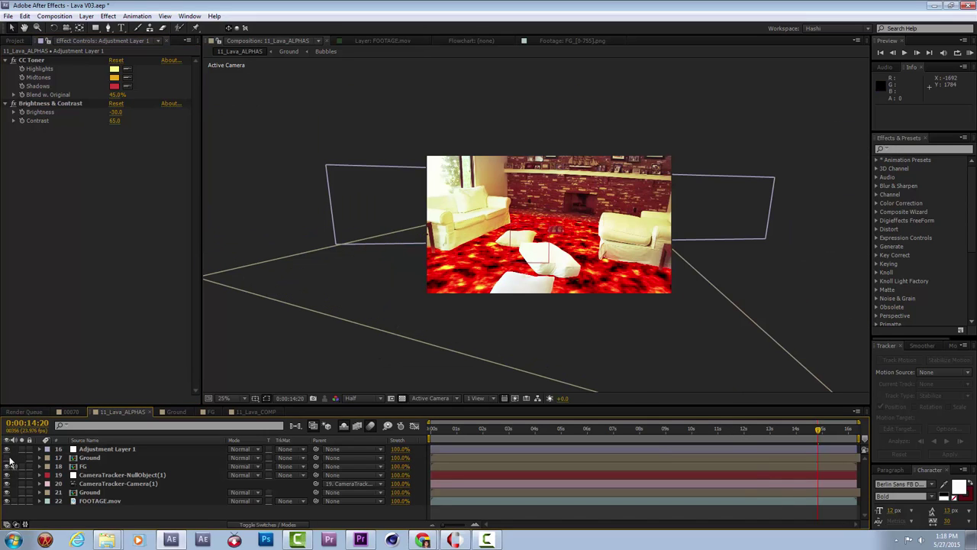
{"action": "left_click", "coordinate": [8, 457]}
{"action": "left_click", "coordinate": [8, 457]}
{"action": "left_click", "coordinate": [8, 458]}
{"action": "left_click", "coordinate": [8, 458]}
{"action": "left_click", "coordinate": [7, 457]}
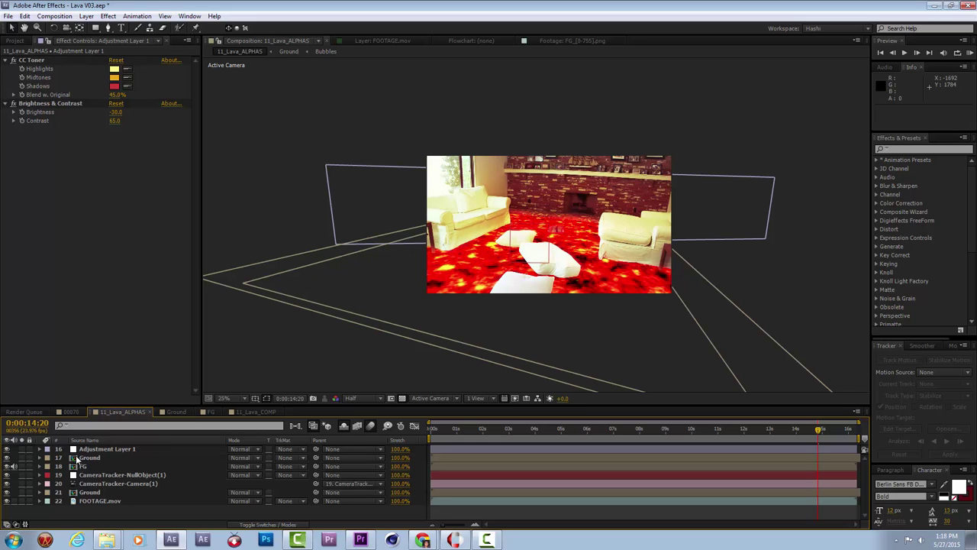
Step: Set the Opacity of the glowing Ground layer above FG to 60%
{"action": "left_click", "coordinate": [85, 457]}
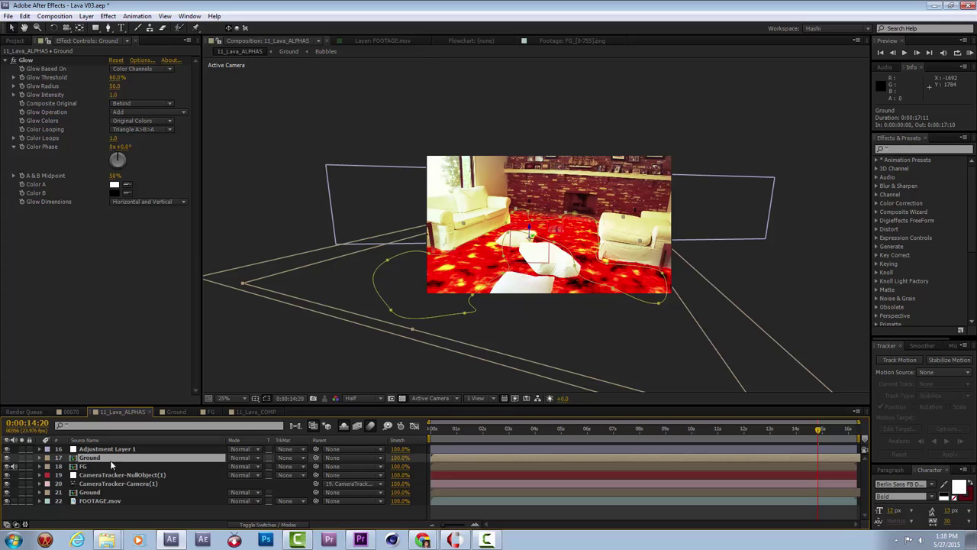
{"action": "key", "text": "t"}
{"action": "left_click_drag", "start_coordinate": [236, 467], "coordinate": [195, 467]}
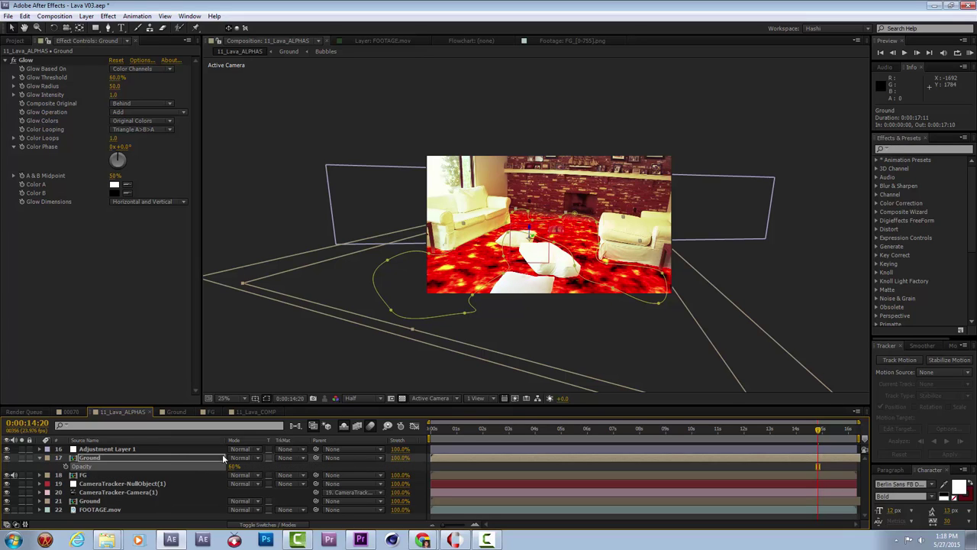
Step: Raise the upper-right corner point of Adjustment Layer 1's mask and pull it slightly inward
{"action": "left_click", "coordinate": [107, 449]}
{"action": "mouse_move", "coordinate": [764, 192]}
{"action": "left_mouse_down"}
{"action": "mouse_move", "coordinate": [763, 168]}
{"action": "mouse_move", "coordinate": [762, 179]}
{"action": "left_mouse_up"}
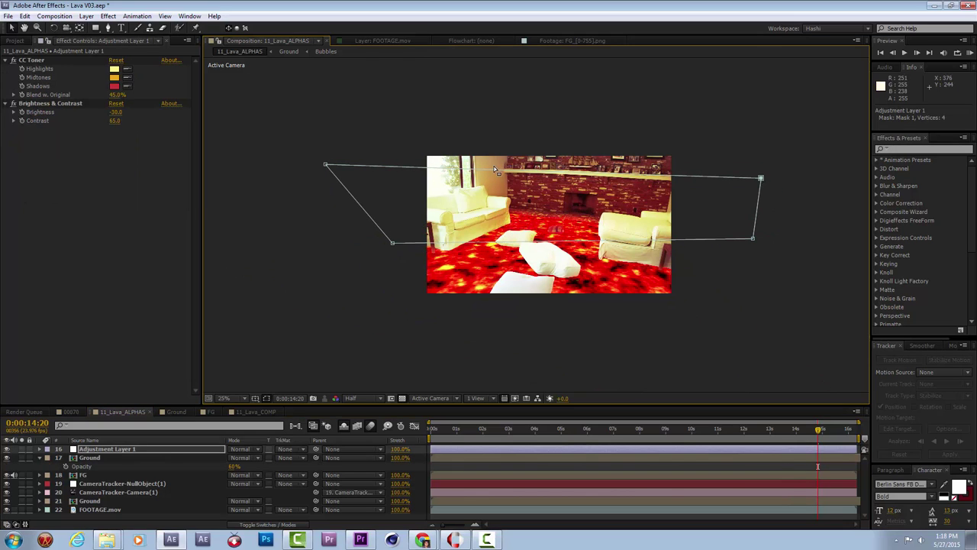
{"action": "key", "text": "period"}
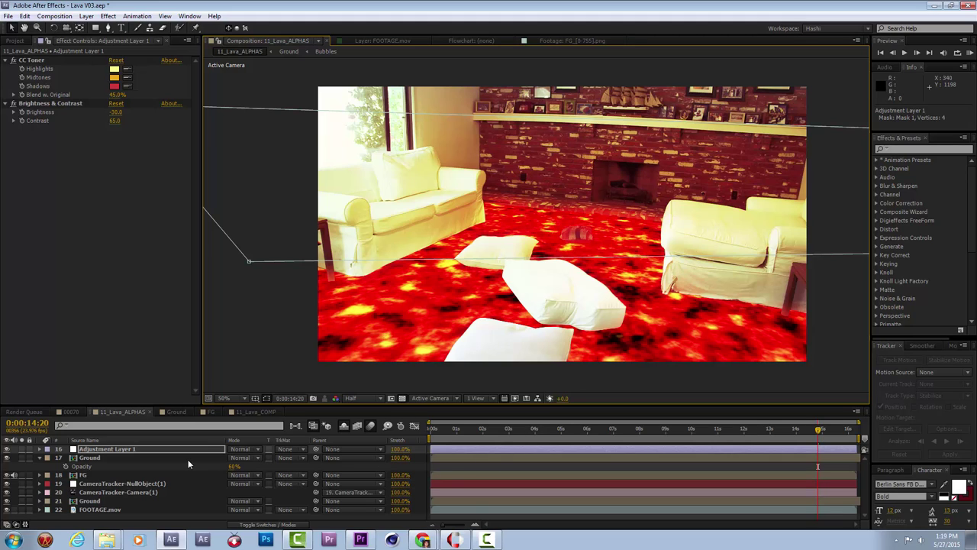
Step: Keyframe Adjustment Layer 1's Opacity at 100% on frame 0:00:14:20 and shift that keyframe to between 12 and 13 seconds
{"action": "key", "text": "t"}
{"action": "left_click", "coordinate": [65, 457]}
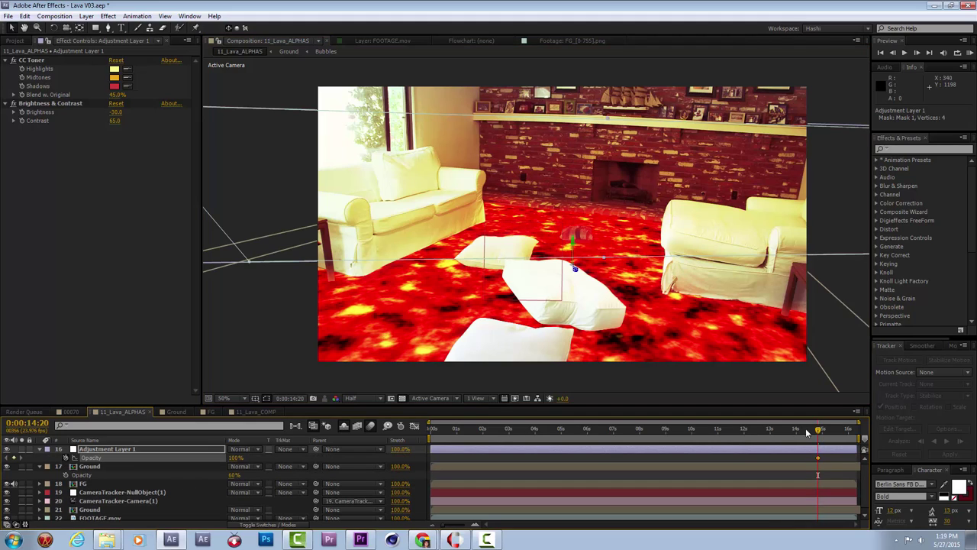
{"action": "left_click", "coordinate": [663, 437]}
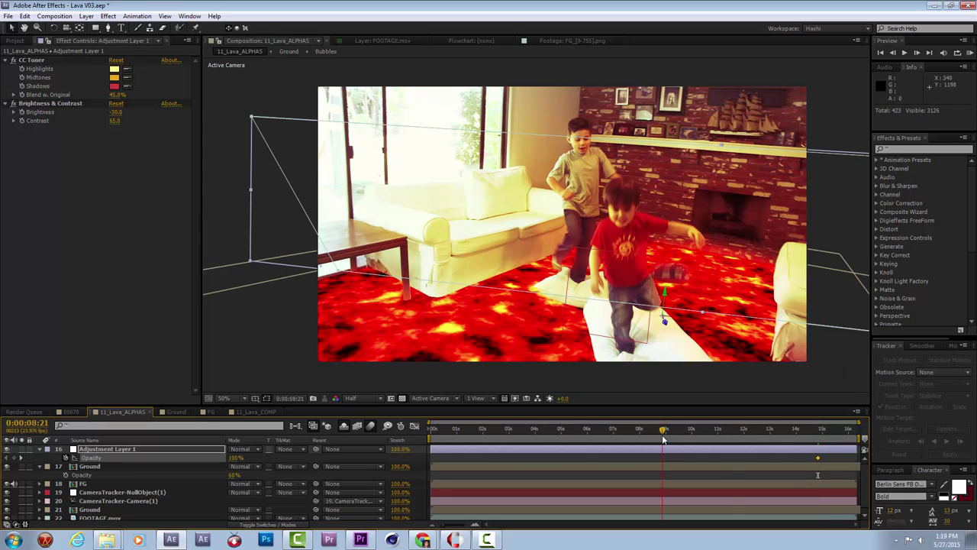
{"action": "left_click", "coordinate": [648, 439]}
{"action": "left_click_drag", "start_coordinate": [818, 458], "coordinate": [762, 459]}
Step: Add a 0% Opacity keyframe at 0:00:05:05 on Adjustment Layer 1 and shift both keyframes earlier, the first to 0:00:04:17
{"action": "left_click", "coordinate": [606, 433]}
{"action": "left_click_drag", "start_coordinate": [606, 433], "coordinate": [566, 439]}
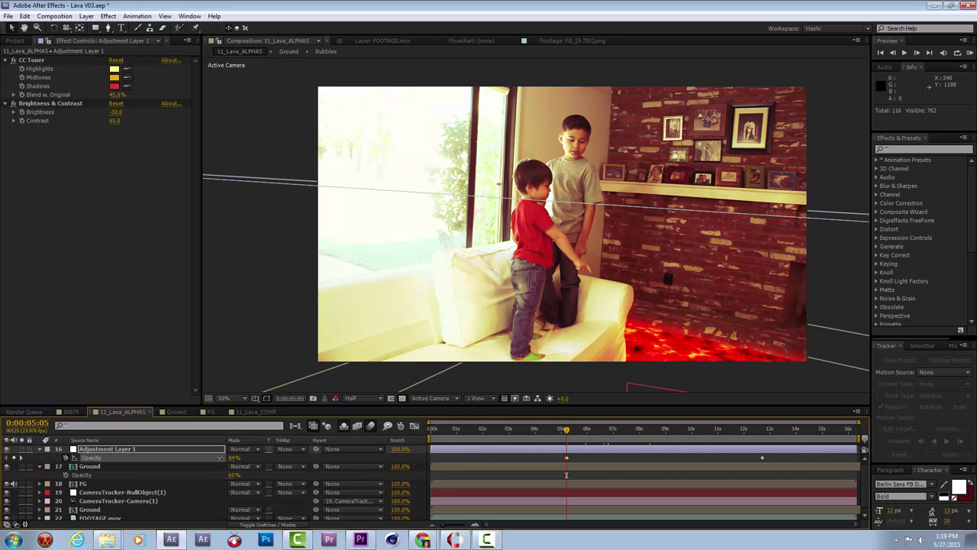
{"action": "left_click_drag", "start_coordinate": [203, 461], "coordinate": [157, 468]}
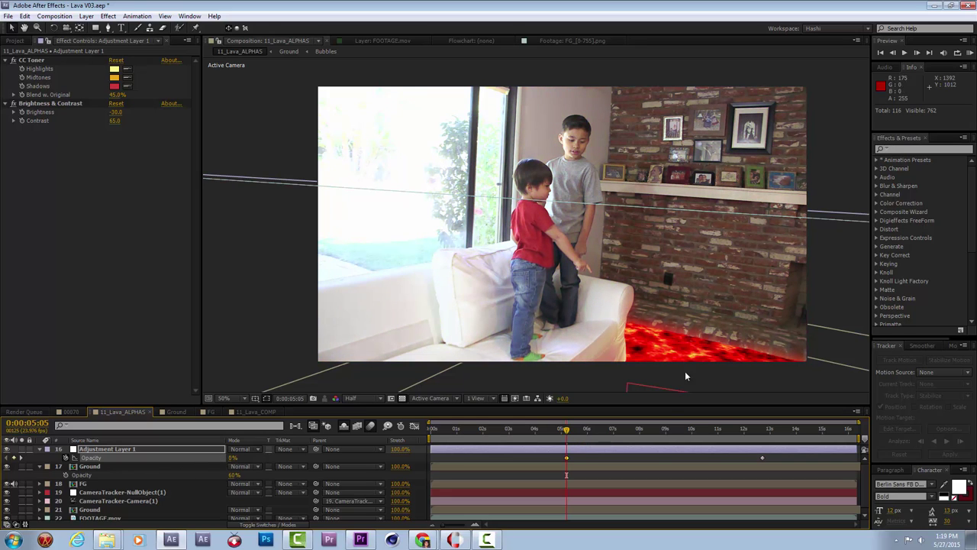
{"action": "left_click_drag", "start_coordinate": [567, 457], "coordinate": [536, 430]}
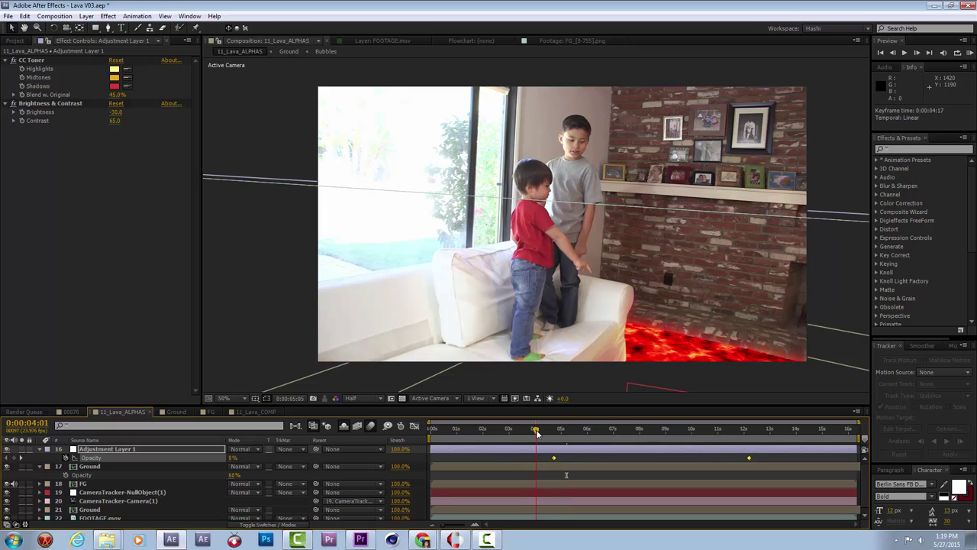
Step: Scrub through the opacity fade and run a RAM preview from 0:00:04:12
{"action": "left_click", "coordinate": [750, 431]}
{"action": "left_click_drag", "start_coordinate": [749, 431], "coordinate": [548, 432]}
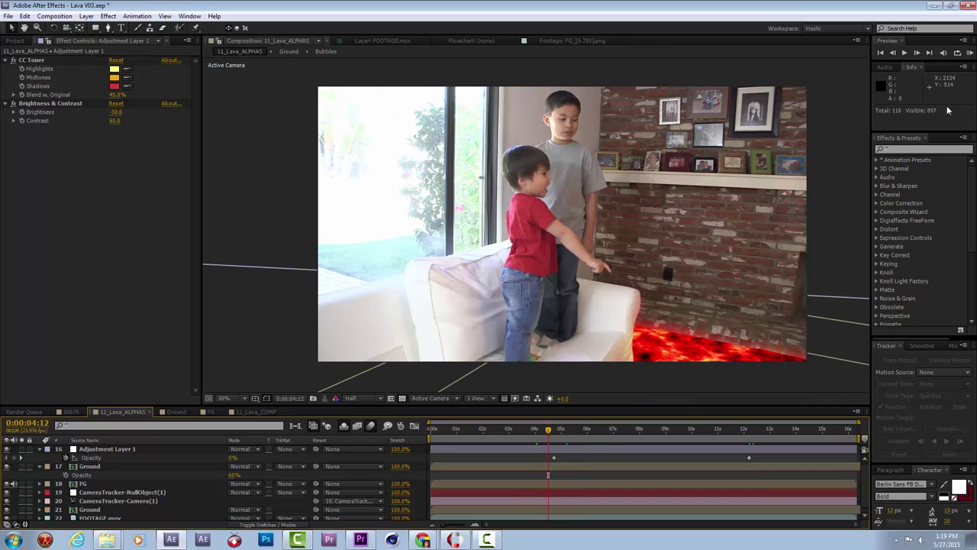
{"action": "left_click", "coordinate": [970, 54]}
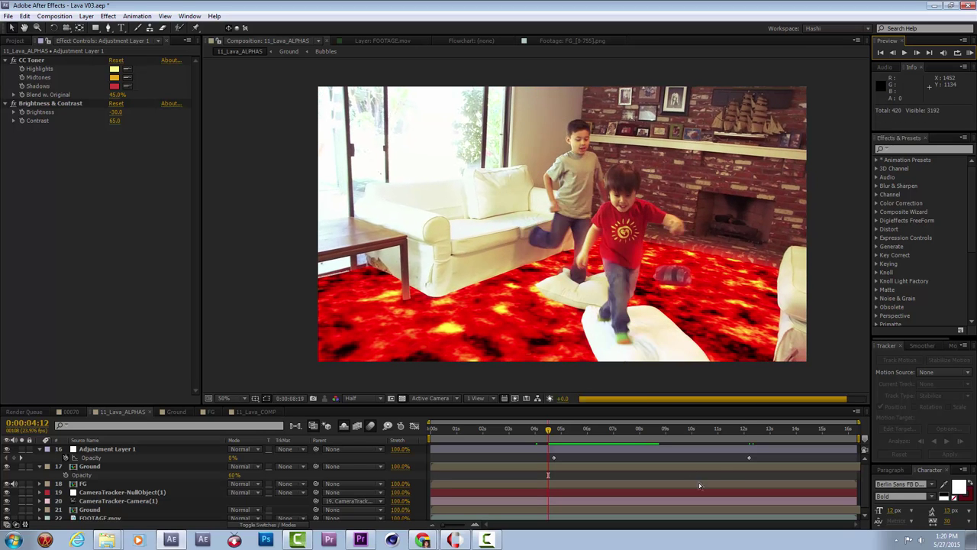
Step: Shorten Adjustment Layer 1's opacity fade by moving its 100% keyframe to 0:00:09:12, checking the look at 0:00:08:19
{"action": "left_click_drag", "start_coordinate": [611, 431], "coordinate": [661, 433]}
{"action": "left_click_drag", "start_coordinate": [748, 458], "coordinate": [718, 462]}
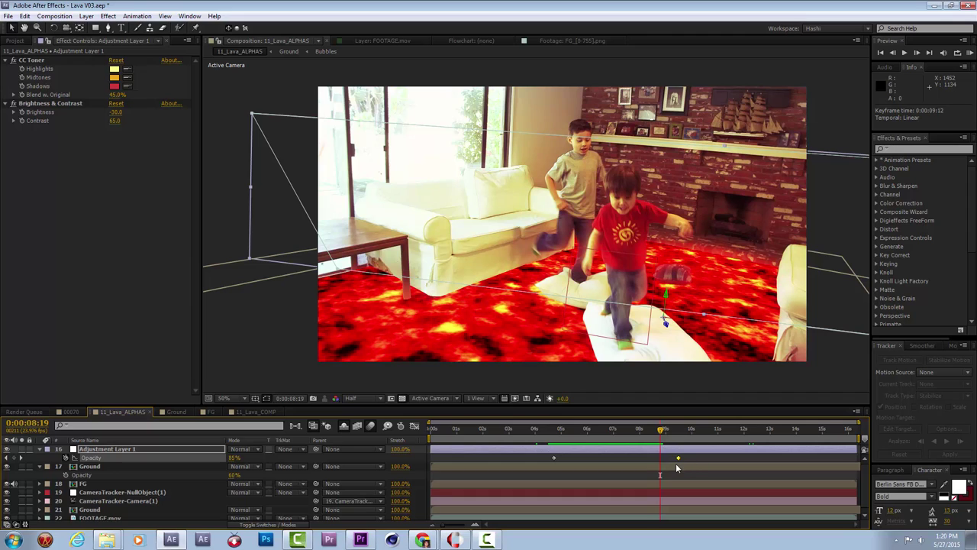
{"action": "left_click_drag", "start_coordinate": [673, 461], "coordinate": [683, 463]}
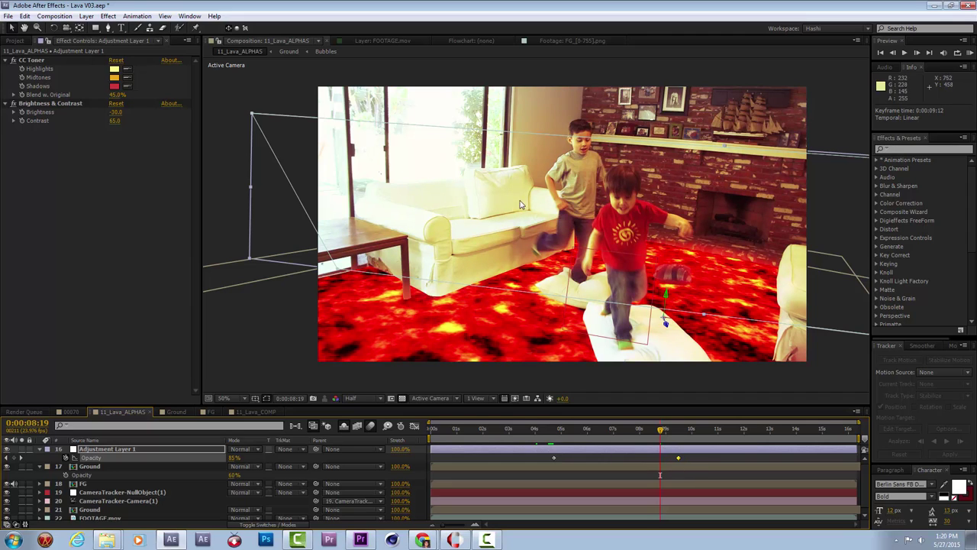
{"action": "left_click", "coordinate": [730, 459]}
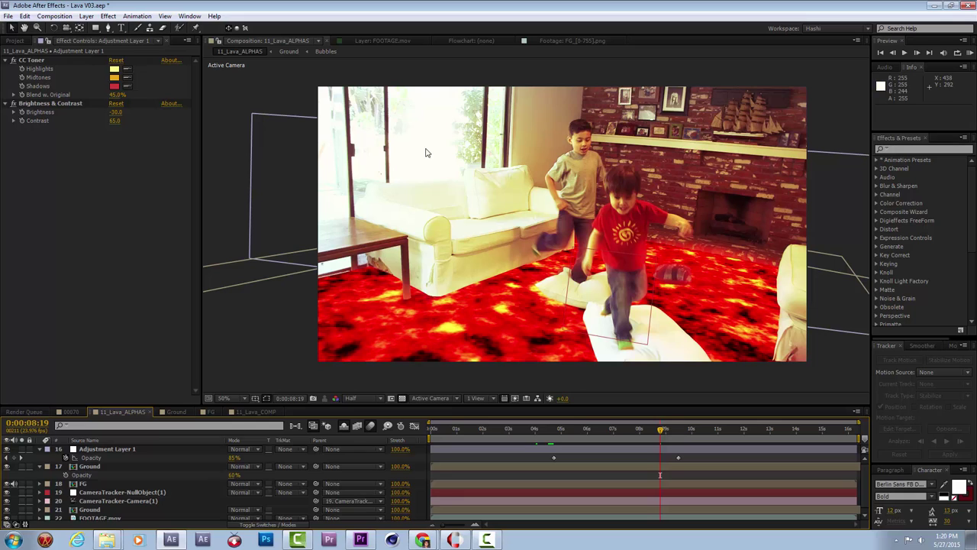
Step: Duplicate the Ground layer below the tracker camera and apply a Ramp effect to the copy
{"action": "left_click", "coordinate": [108, 509]}
{"action": "left_click", "coordinate": [96, 457]}
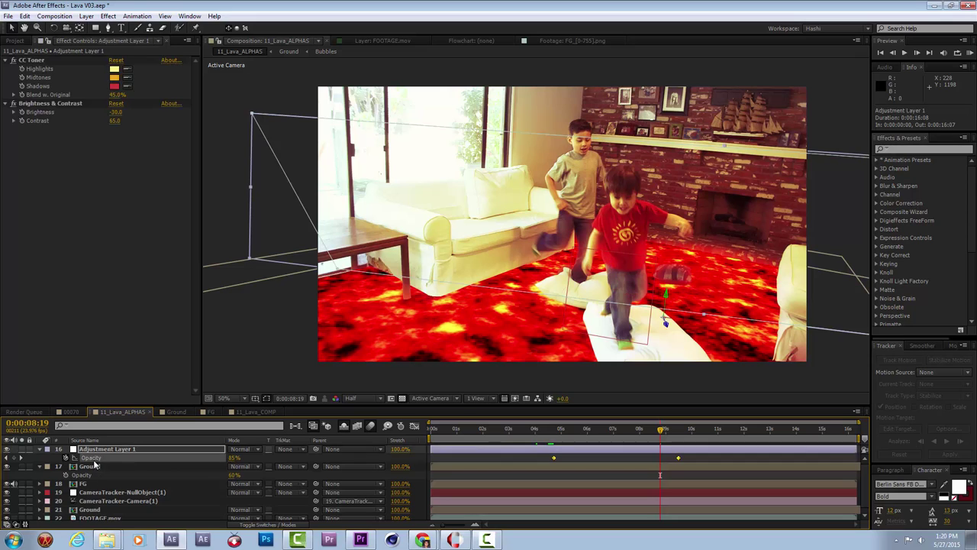
{"action": "left_click", "coordinate": [100, 466]}
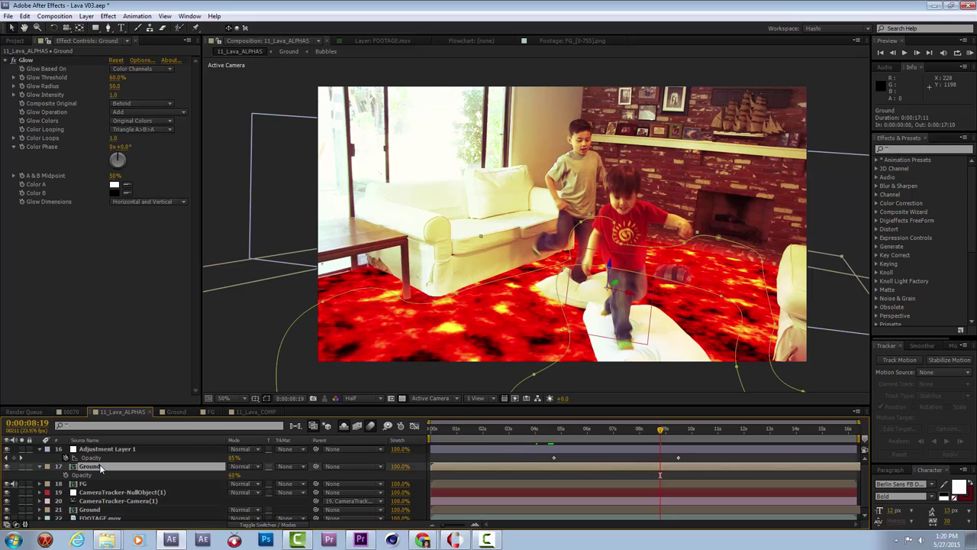
{"action": "left_click", "coordinate": [91, 510]}
{"action": "key", "text": "ctrl+d"}
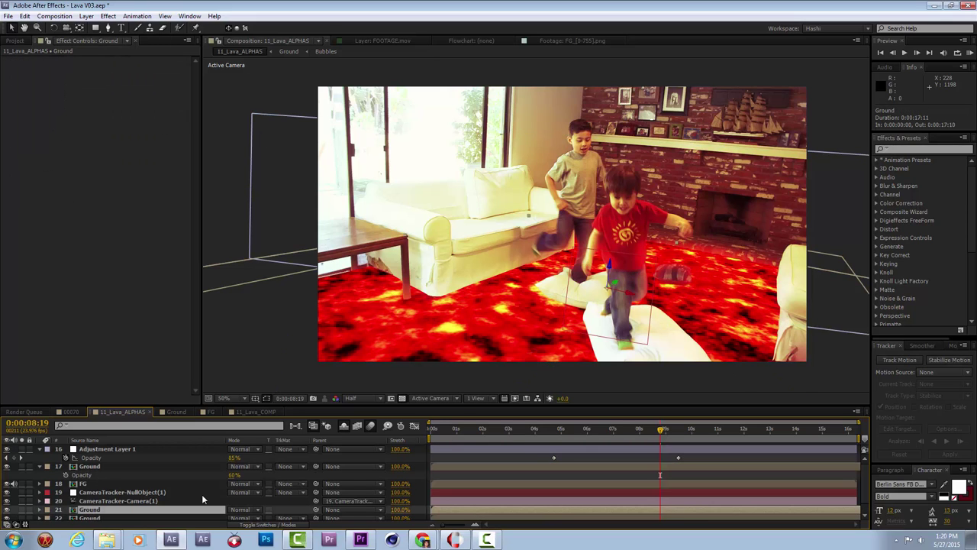
{"action": "right_click", "coordinate": [90, 207]}
{"action": "mouse_move", "coordinate": [153, 265]}
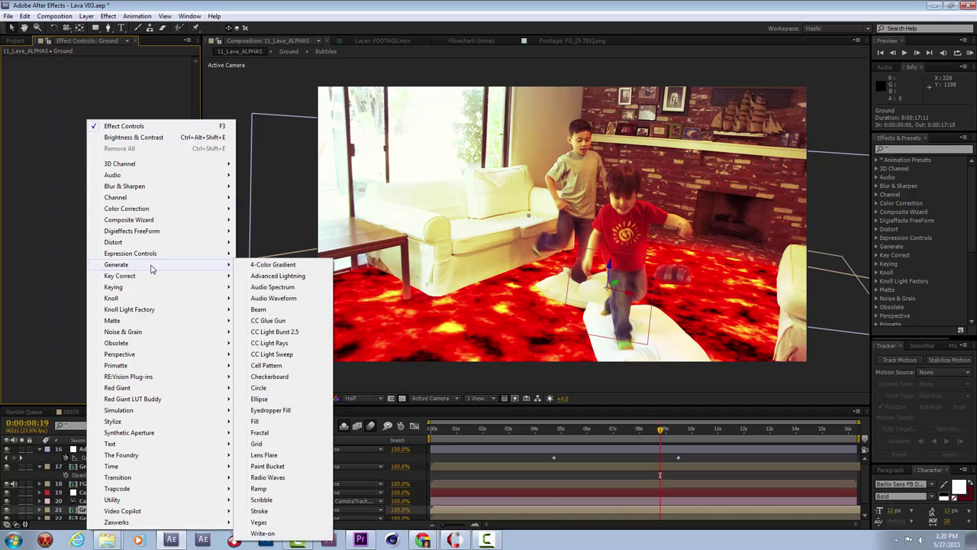
{"action": "left_click", "coordinate": [260, 489]}
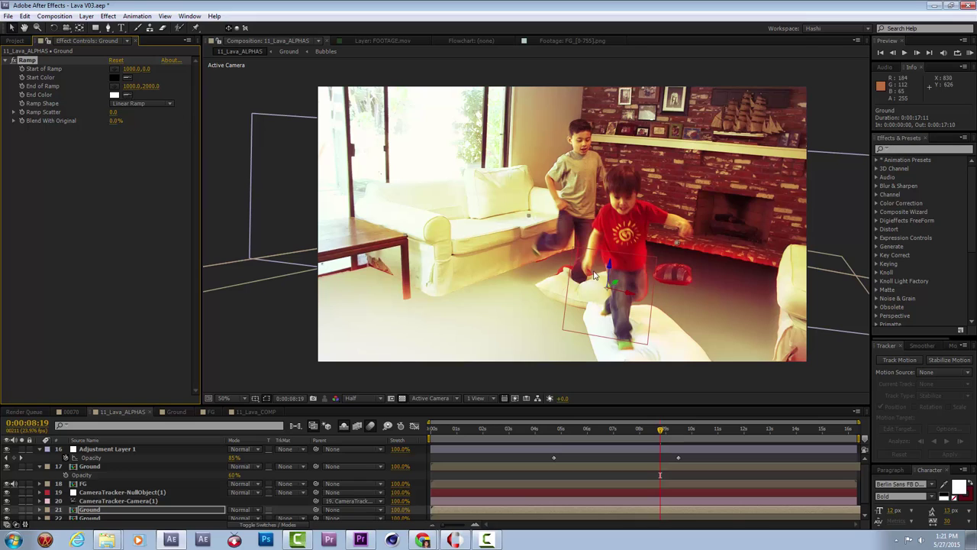
Step: Place the ramp's start point at about 1143.9, 775.6 and its end point at about 264.6, 1979.1
{"action": "key", "text": "comma"}
{"action": "key", "text": "comma"}
{"action": "left_click_drag", "start_coordinate": [471, 302], "coordinate": [501, 235]}
{"action": "left_click_drag", "start_coordinate": [560, 240], "coordinate": [426, 249]}
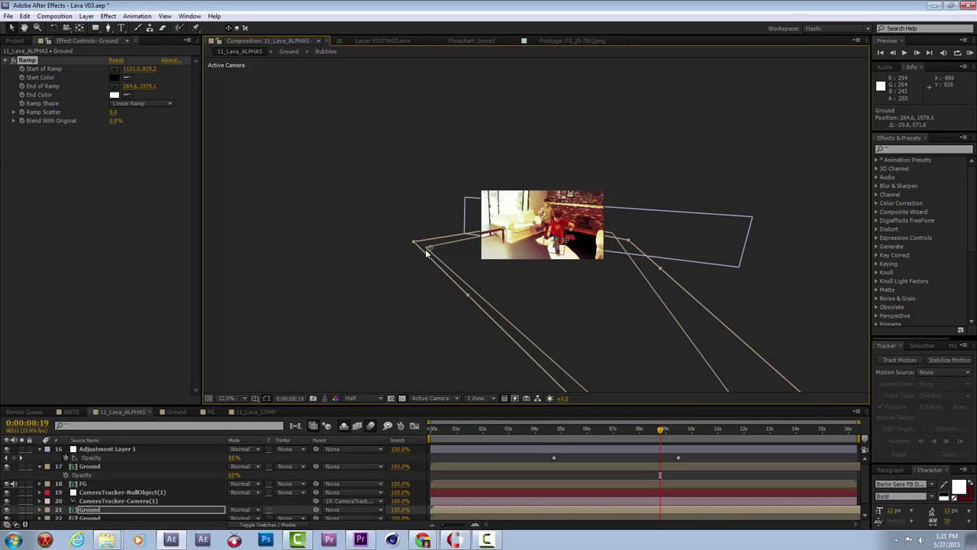
{"action": "left_click_drag", "start_coordinate": [566, 246], "coordinate": [569, 243]}
{"action": "key", "text": "period"}
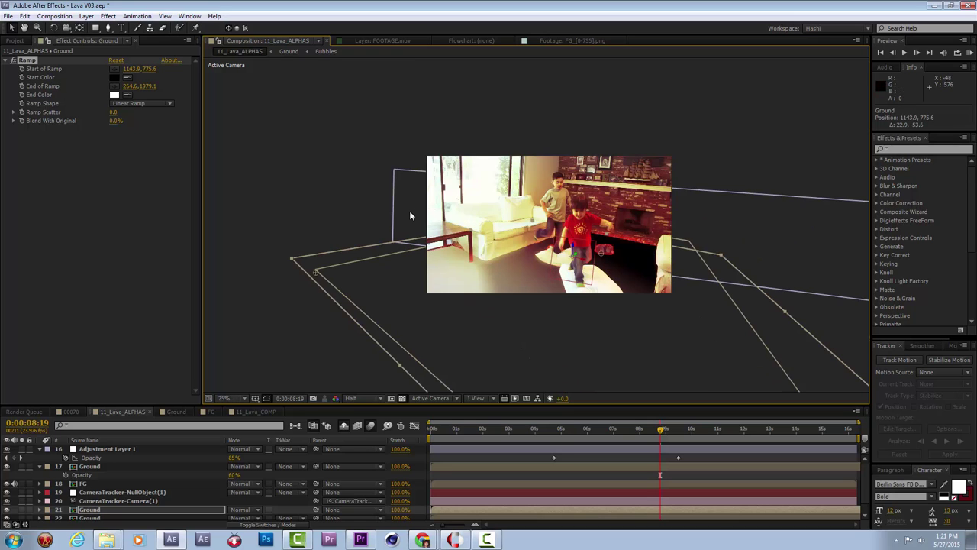
Step: Try the Overlay and Multiply blending modes on the ramped Ground copy
{"action": "left_click", "coordinate": [252, 510]}
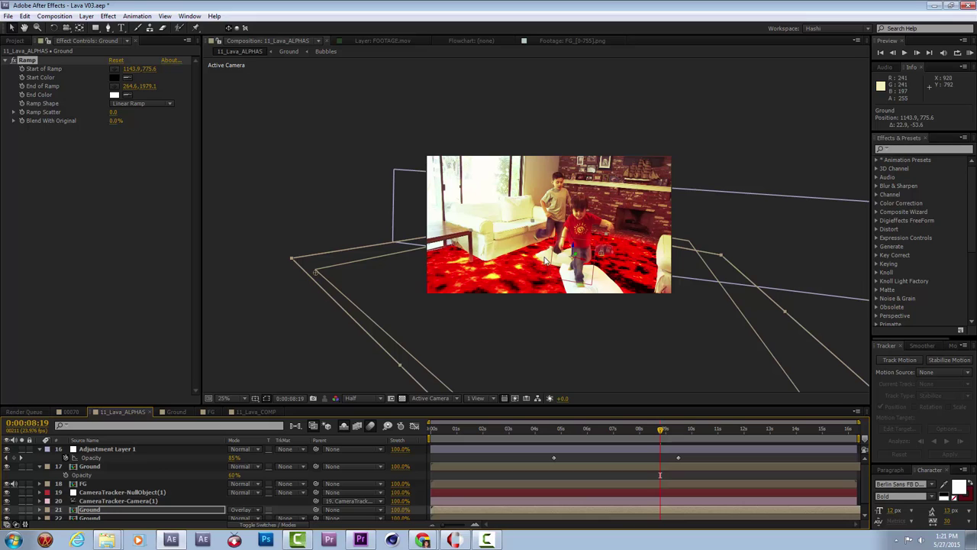
{"action": "left_click", "coordinate": [252, 510]}
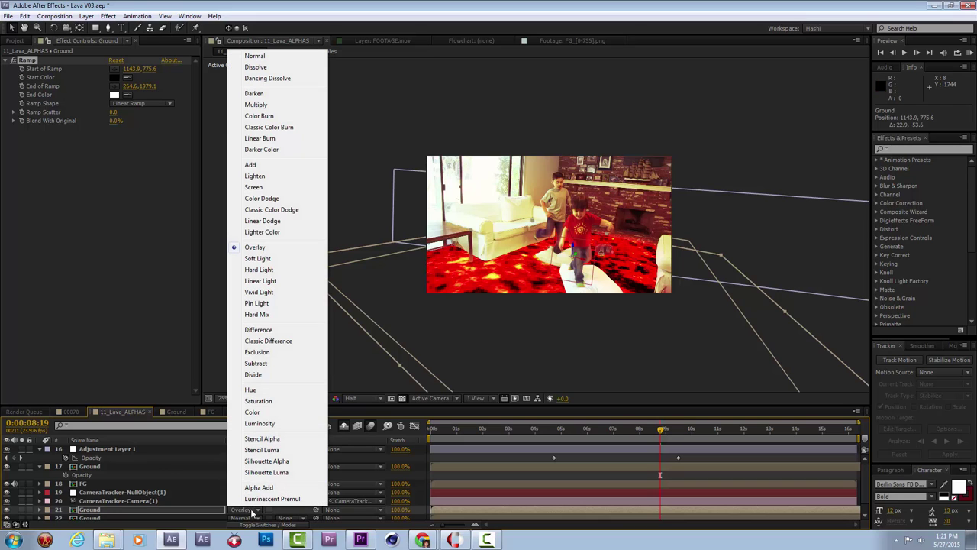
{"action": "left_click", "coordinate": [257, 105]}
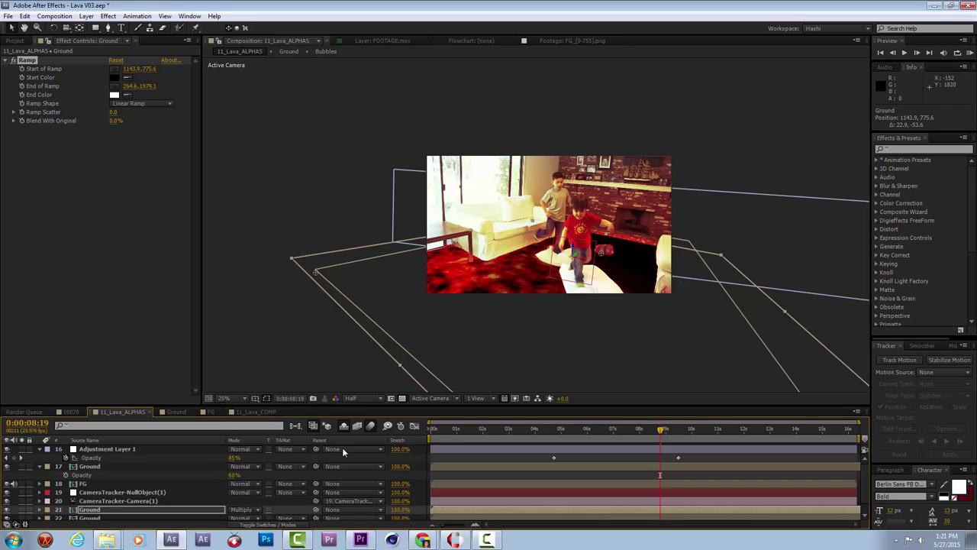
Step: Set the ramped Ground copy's blending mode to Screen and its Opacity to 64%
{"action": "left_click", "coordinate": [252, 510]}
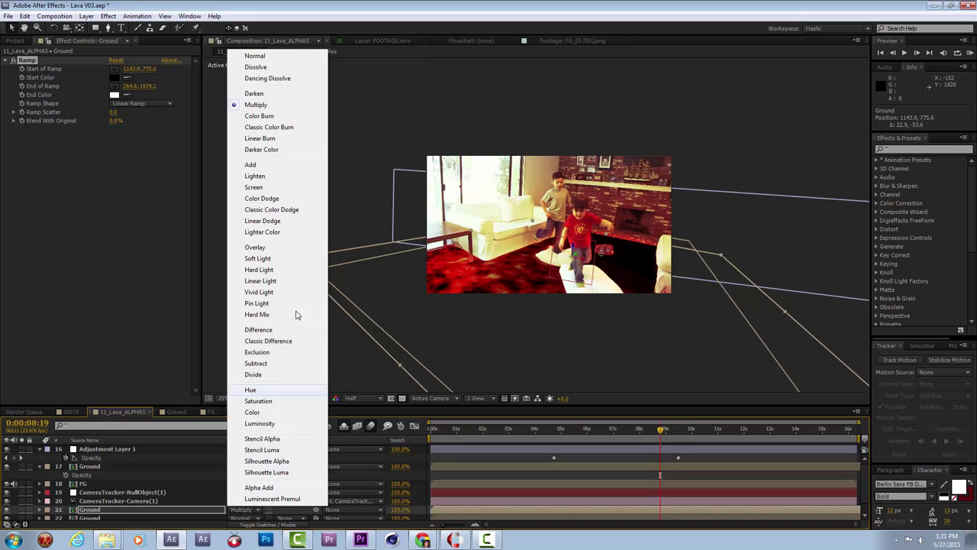
{"action": "left_click", "coordinate": [269, 187]}
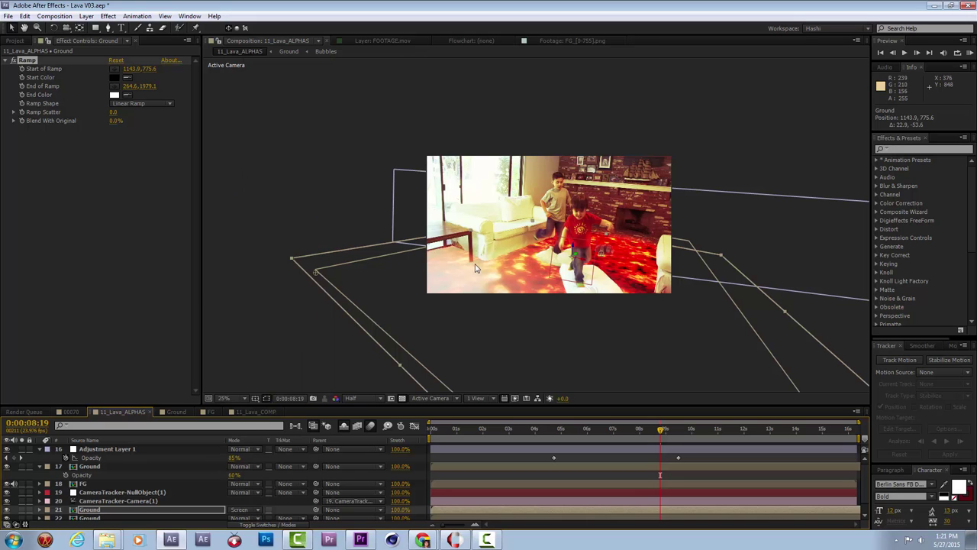
{"action": "key", "text": "period"}
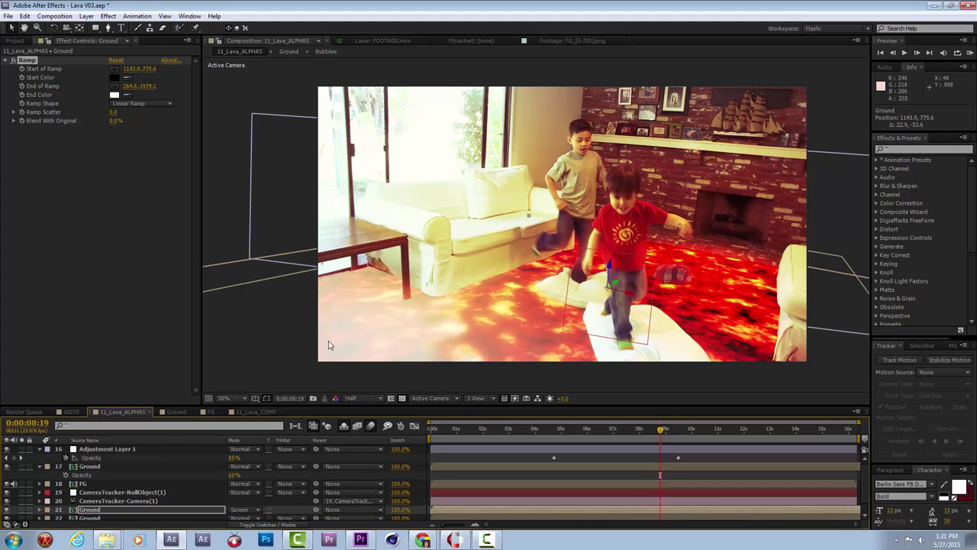
{"action": "key", "text": "t"}
{"action": "left_click_drag", "start_coordinate": [233, 517], "coordinate": [161, 521]}
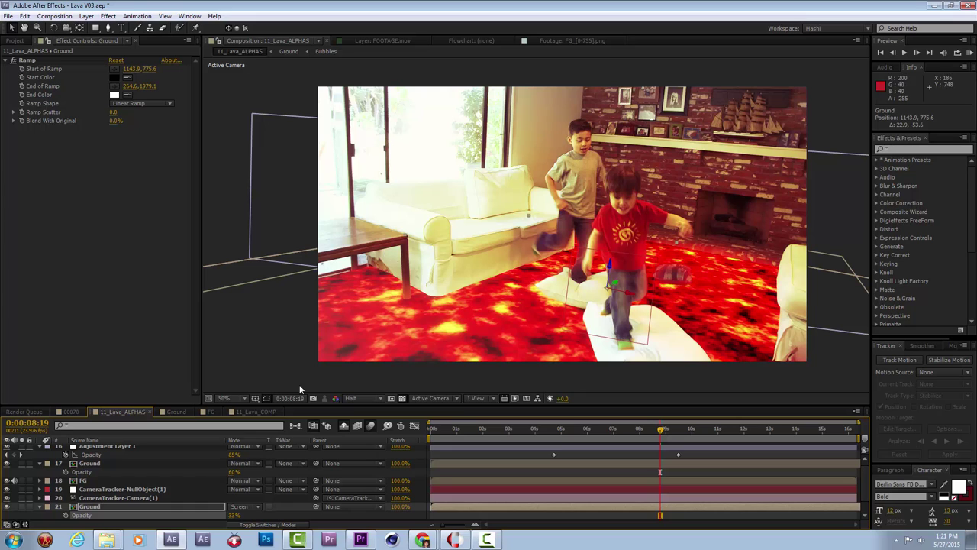
{"action": "mouse_move", "coordinate": [234, 516]}
{"action": "left_mouse_down"}
{"action": "mouse_move", "coordinate": [253, 510]}
{"action": "mouse_move", "coordinate": [244, 513]}
{"action": "left_mouse_up"}
Step: Sample a yellow from the lava as the ramp's End Color and move its end point to about -171.9, 1628.4
{"action": "left_click", "coordinate": [129, 95]}
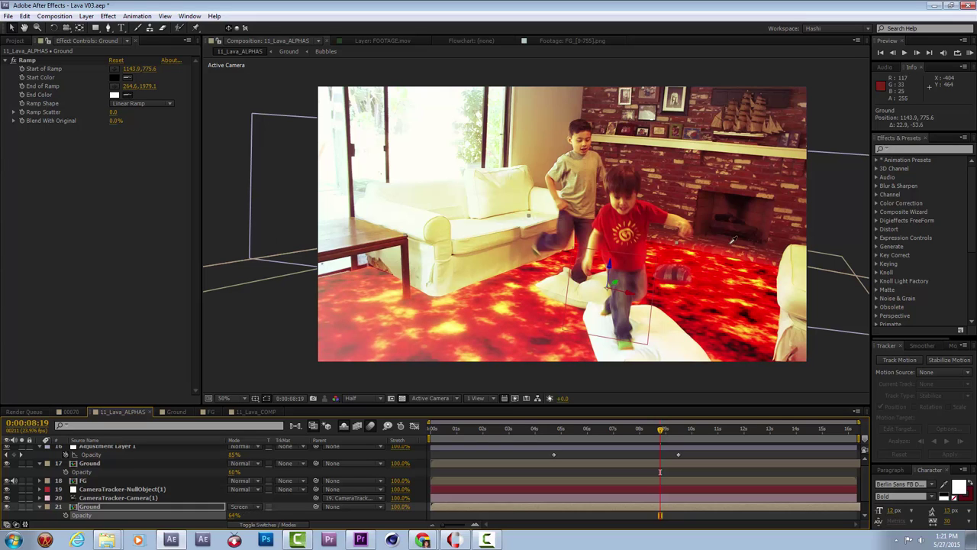
{"action": "left_click", "coordinate": [747, 303]}
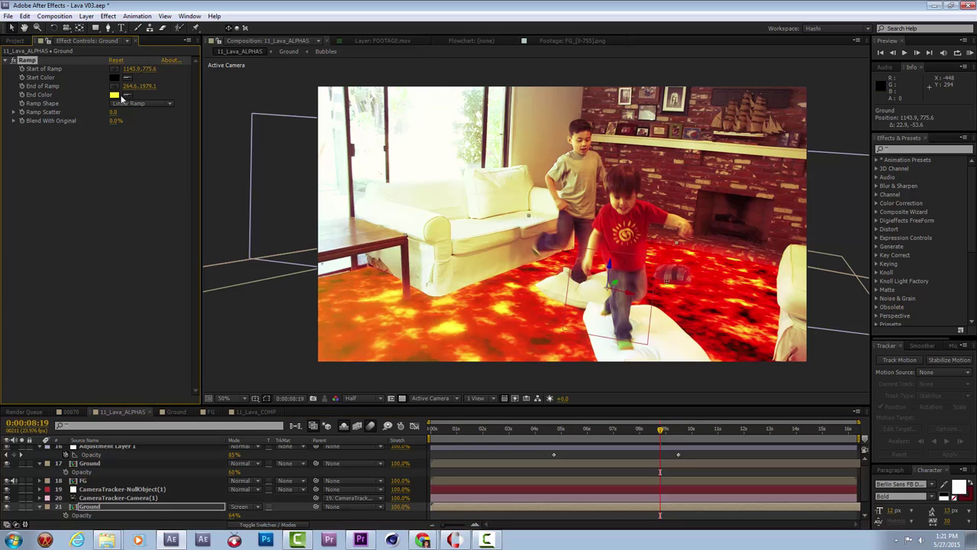
{"action": "scroll", "coordinate": [467, 298], "scroll_direction": "down", "scroll_amount": 2}
{"action": "left_click_drag", "start_coordinate": [313, 276], "coordinate": [374, 241]}
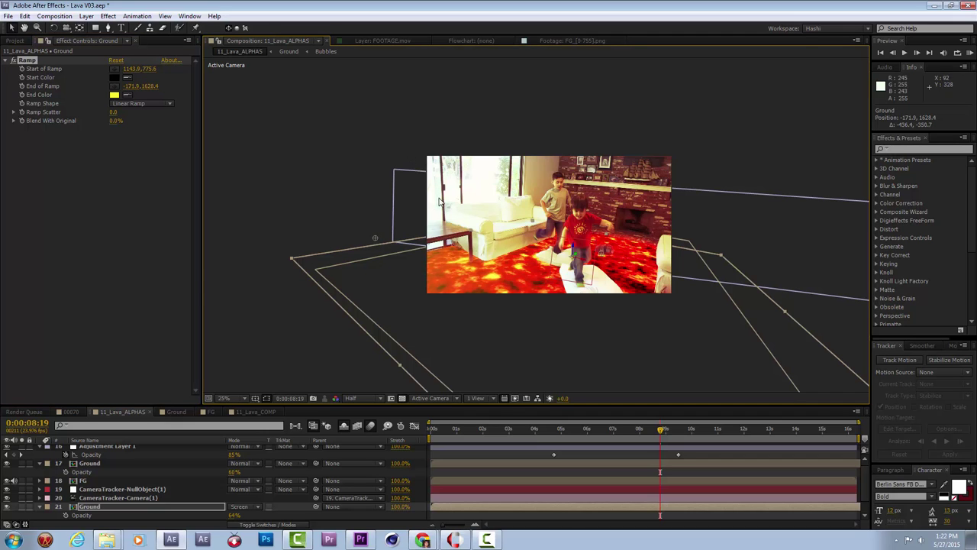
{"action": "key", "text": "period"}
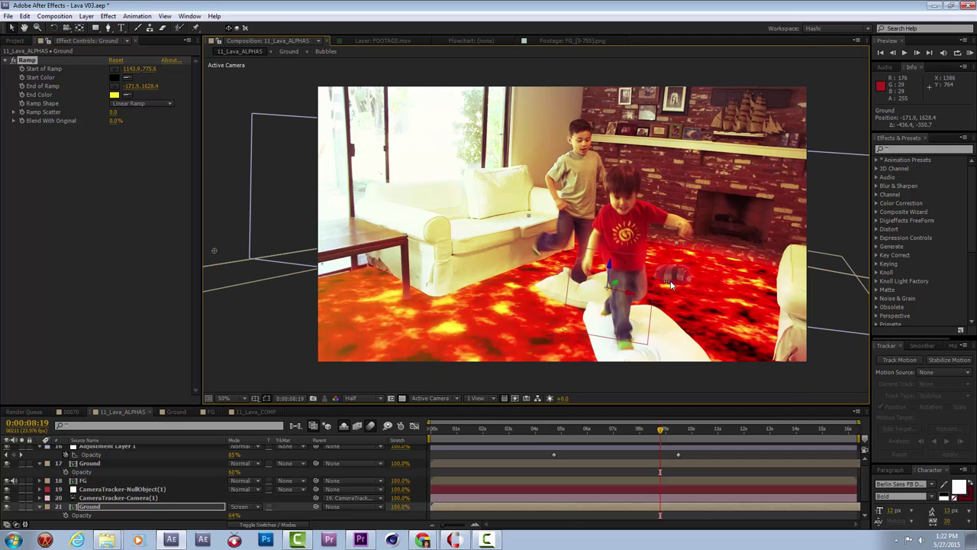
Step: Reposition the ramp's start point to about 847.7, 1367.9 and its end point to about 346.5, 1611.3
{"action": "left_click_drag", "start_coordinate": [668, 285], "coordinate": [543, 339]}
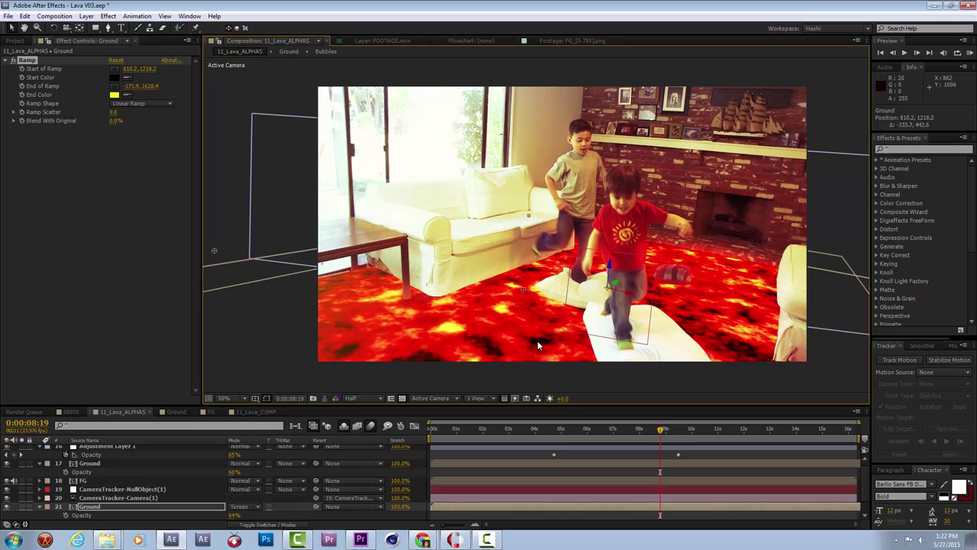
{"action": "left_click_drag", "start_coordinate": [519, 291], "coordinate": [484, 308]}
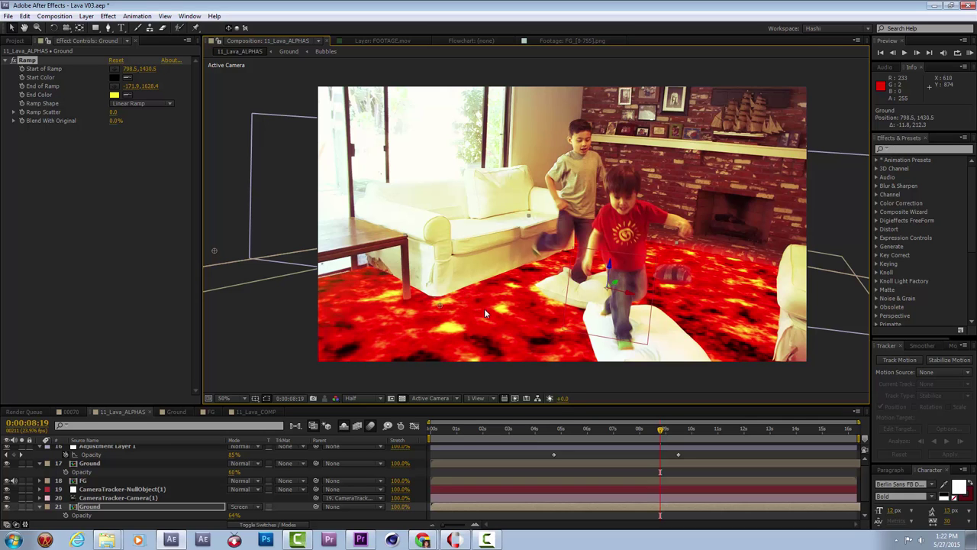
{"action": "left_click_drag", "start_coordinate": [214, 254], "coordinate": [312, 294]}
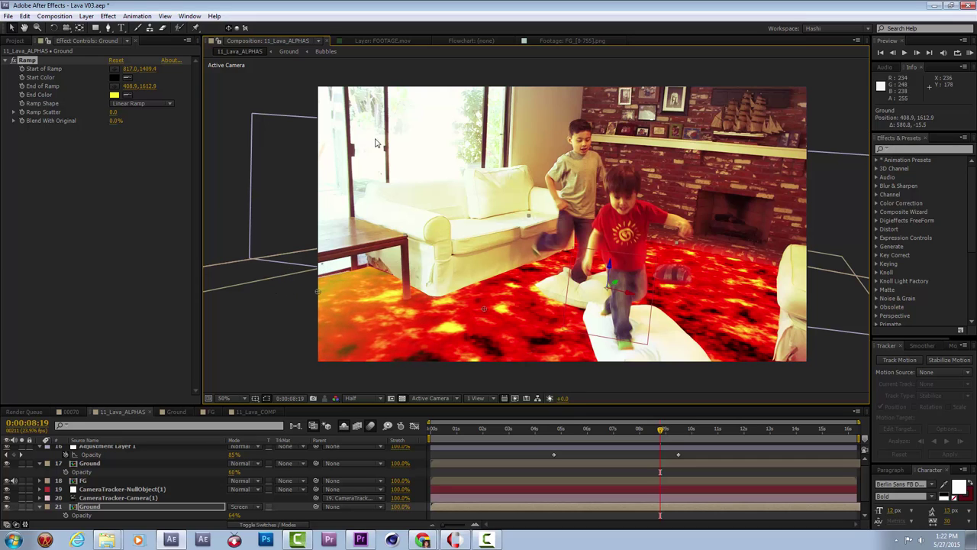
{"action": "left_click_drag", "start_coordinate": [486, 310], "coordinate": [504, 307]}
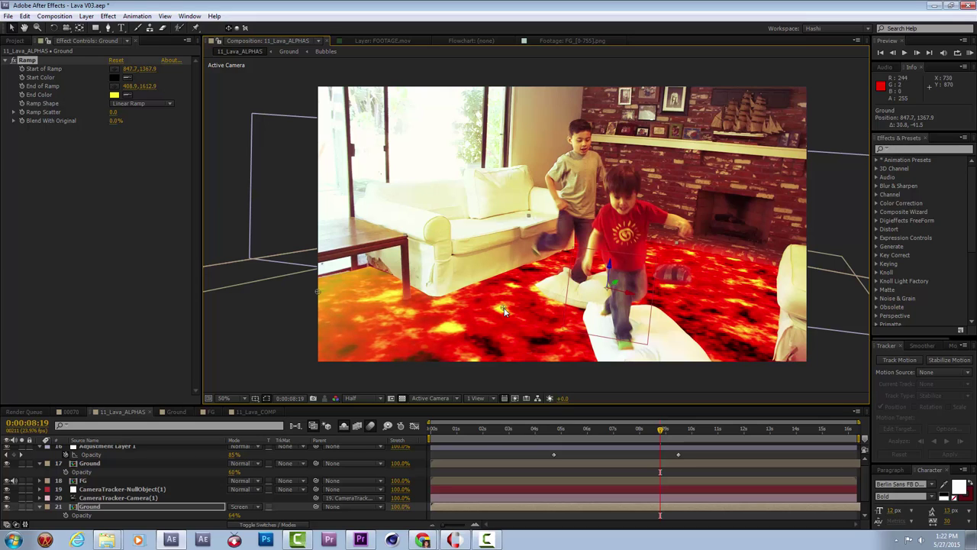
{"action": "left_click_drag", "start_coordinate": [313, 294], "coordinate": [304, 287]}
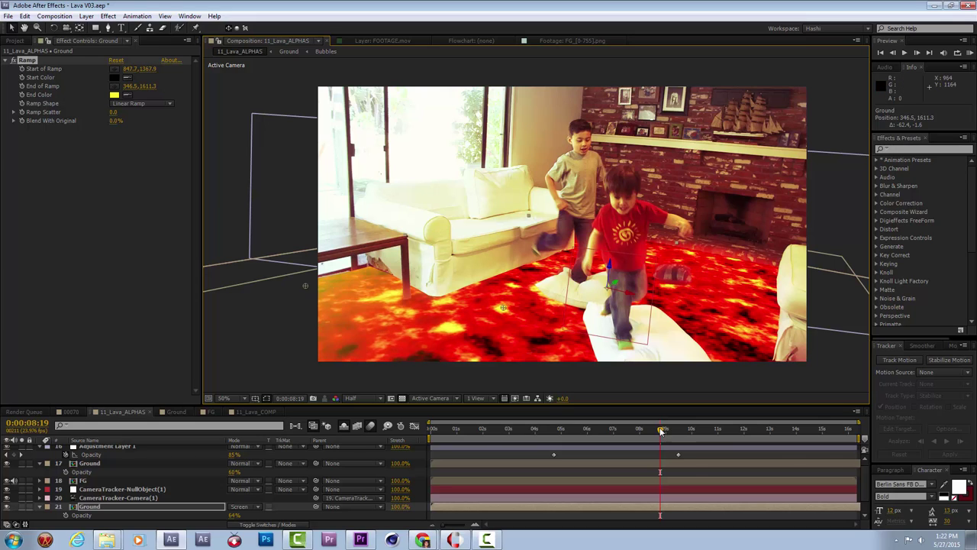
Step: Scrub between about 9 and 13 seconds to check the ramp on the lava, stopping at 0:00:11:04
{"action": "left_click_drag", "start_coordinate": [643, 430], "coordinate": [675, 431]}
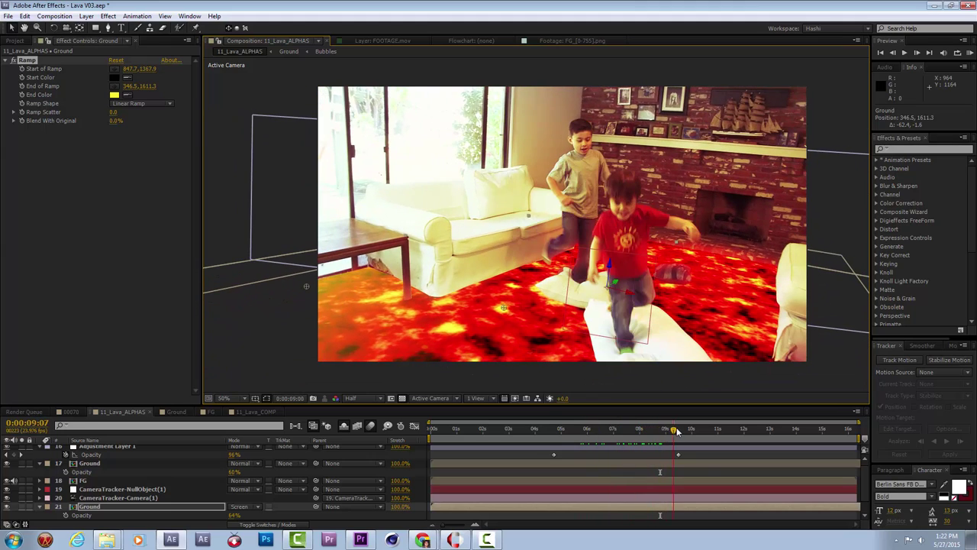
{"action": "left_click", "coordinate": [708, 431]}
{"action": "left_click", "coordinate": [746, 431]}
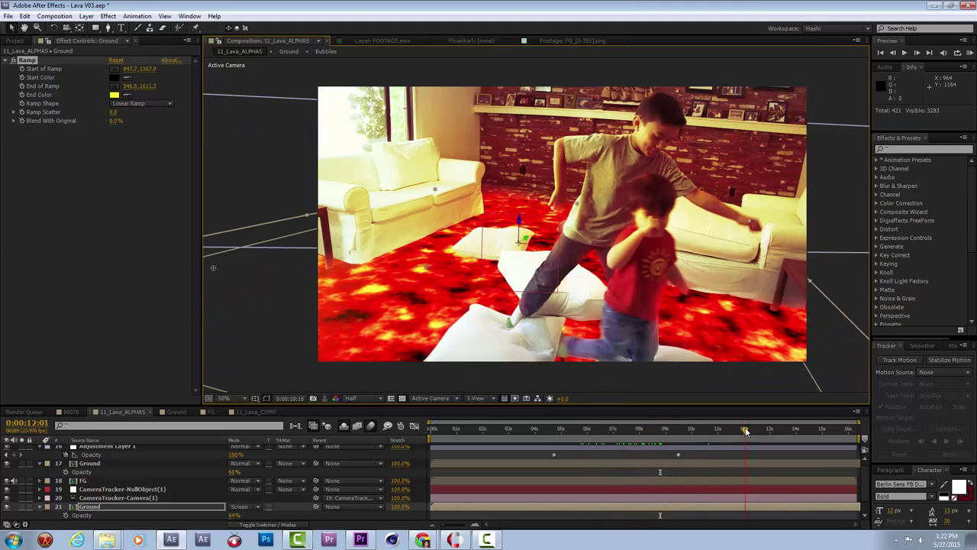
{"action": "left_click", "coordinate": [724, 431]}
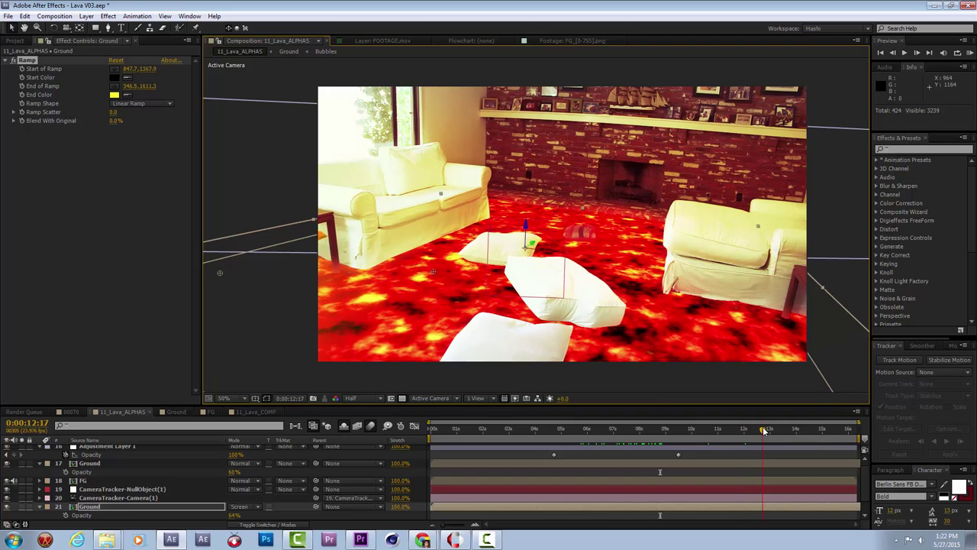
{"action": "left_click", "coordinate": [722, 432]}
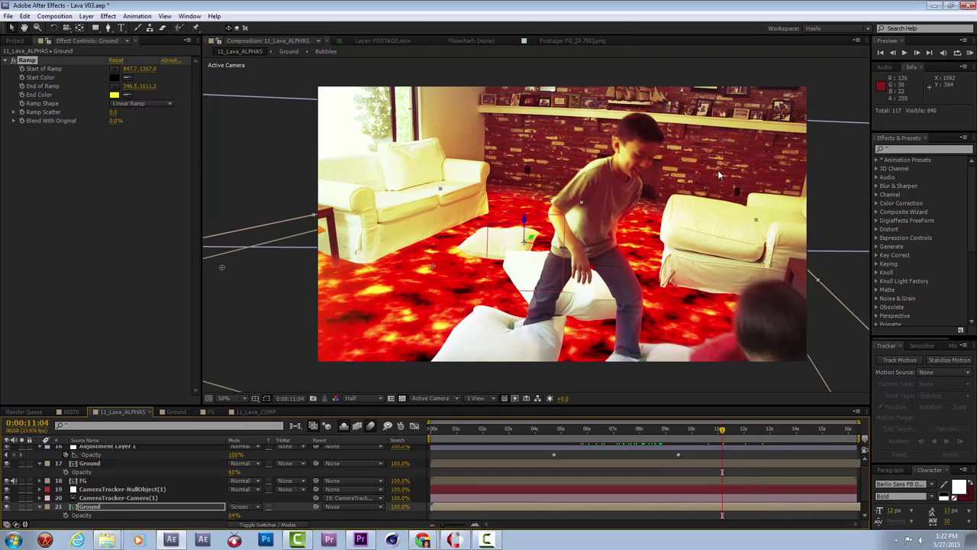
Step: Change the CC Toner Shadows color on Adjustment Layer 1 to bright red FC0000
{"action": "left_click", "coordinate": [133, 451]}
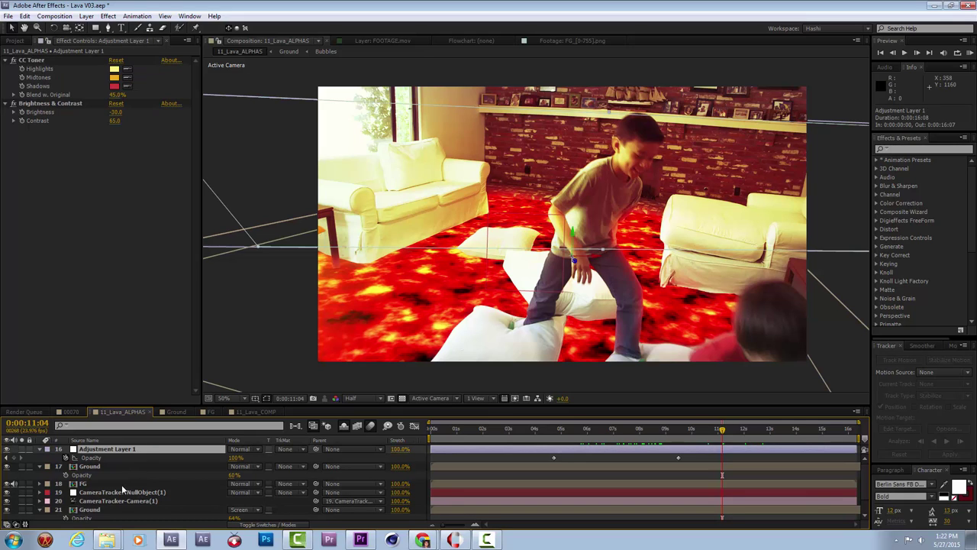
{"action": "left_click", "coordinate": [115, 87]}
{"action": "mouse_move", "coordinate": [447, 317]}
{"action": "left_mouse_down"}
{"action": "mouse_move", "coordinate": [454, 325]}
{"action": "mouse_move", "coordinate": [414, 328]}
{"action": "mouse_move", "coordinate": [465, 291]}
{"action": "mouse_move", "coordinate": [481, 255]}
{"action": "left_mouse_up"}
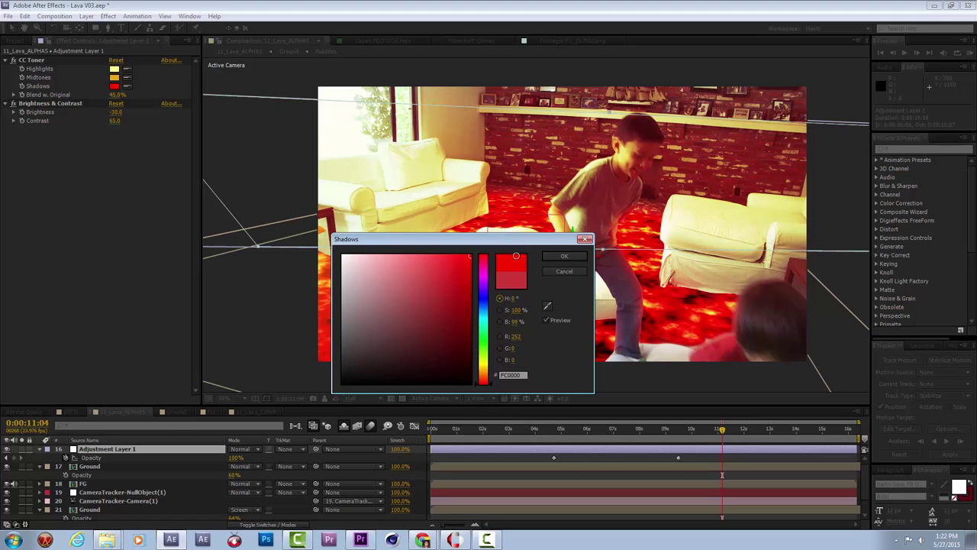
{"action": "left_click", "coordinate": [562, 257]}
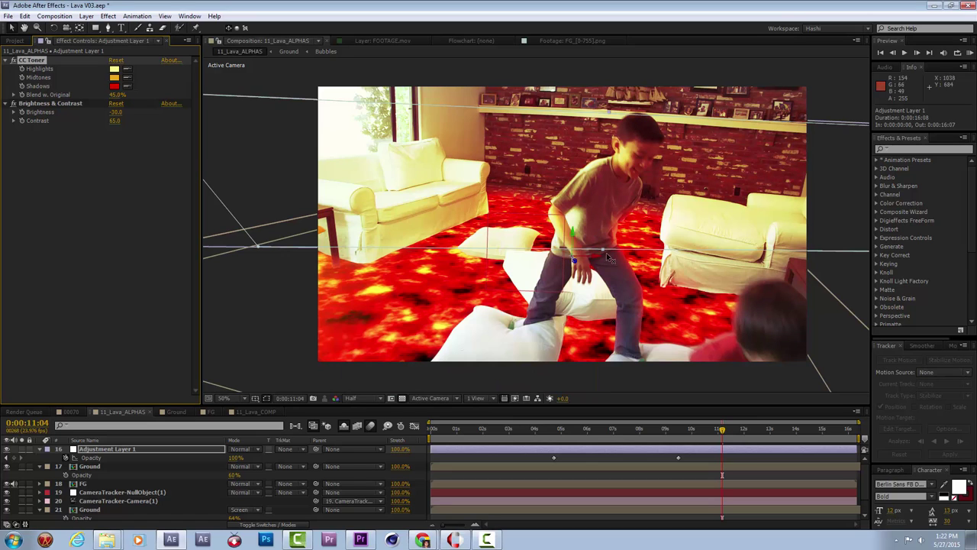
{"action": "left_click", "coordinate": [713, 470]}
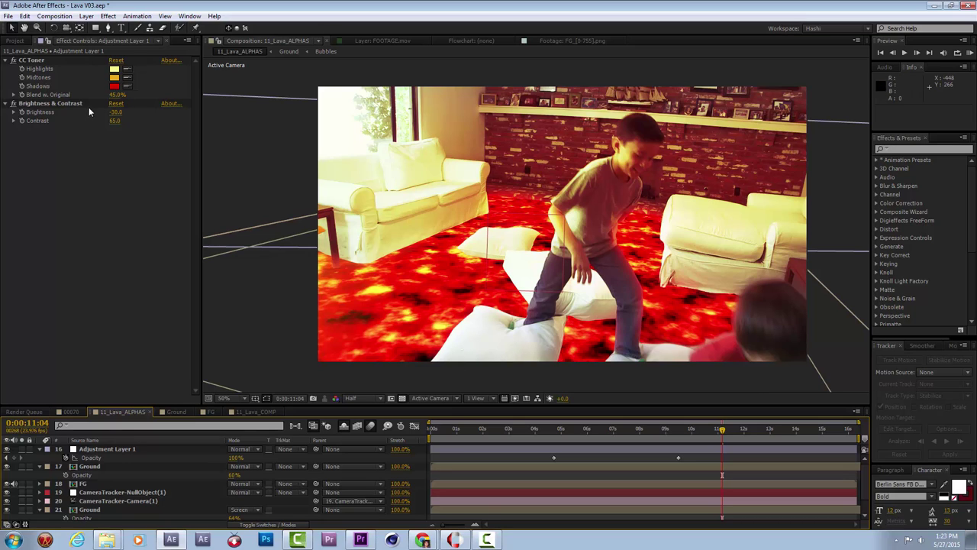
Step: Change the CC Toner Highlights color on Adjustment Layer 1 to golden yellow D2A10A
{"action": "left_click", "coordinate": [115, 69]}
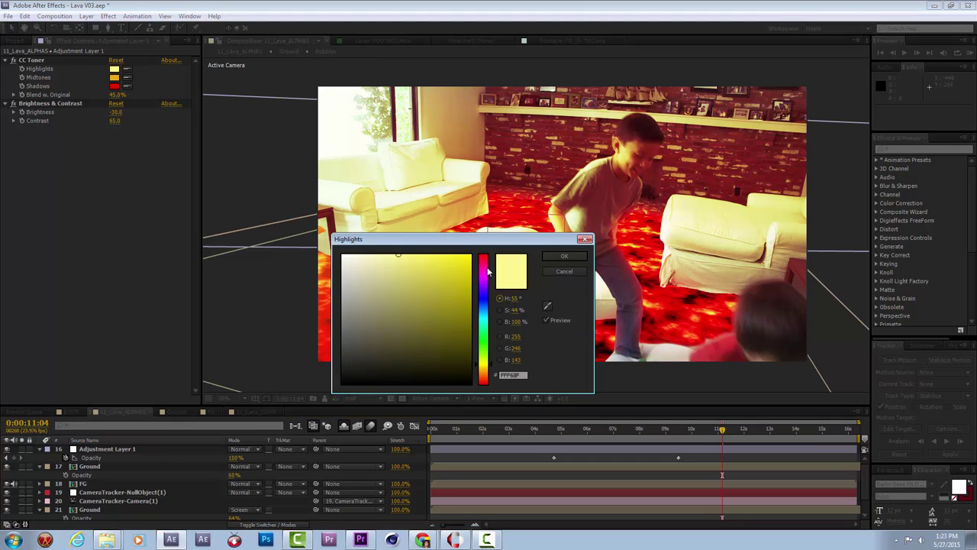
{"action": "left_click_drag", "start_coordinate": [491, 370], "coordinate": [489, 375]}
{"action": "mouse_move", "coordinate": [416, 272]}
{"action": "left_mouse_down"}
{"action": "mouse_move", "coordinate": [442, 263]}
{"action": "mouse_move", "coordinate": [464, 286]}
{"action": "mouse_move", "coordinate": [511, 277]}
{"action": "mouse_move", "coordinate": [477, 282]}
{"action": "left_mouse_up"}
{"action": "left_click_drag", "start_coordinate": [493, 376], "coordinate": [493, 368]}
{"action": "mouse_move", "coordinate": [458, 281]}
{"action": "left_mouse_down"}
{"action": "mouse_move", "coordinate": [463, 289]}
{"action": "mouse_move", "coordinate": [447, 269]}
{"action": "mouse_move", "coordinate": [465, 277]}
{"action": "left_mouse_up"}
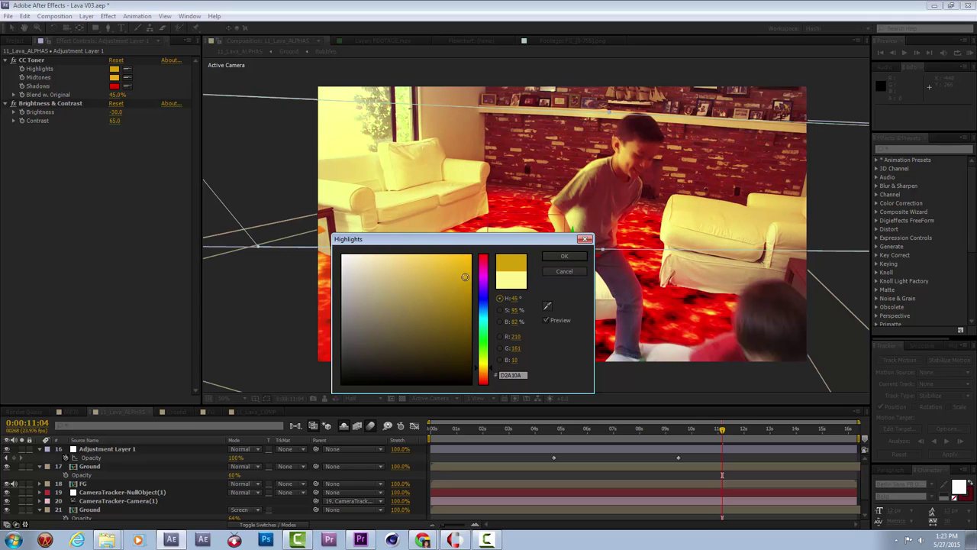
{"action": "left_click", "coordinate": [561, 257]}
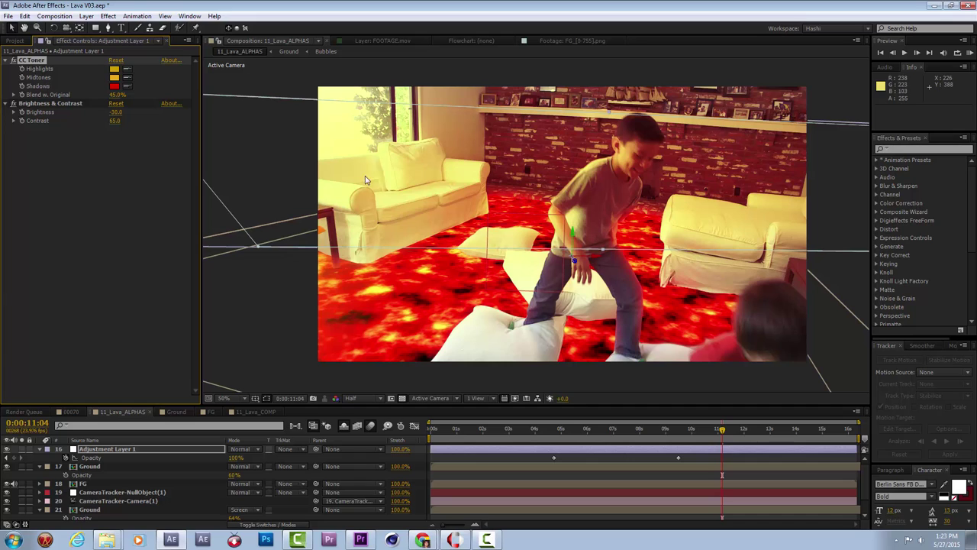
{"action": "key", "text": "comma"}
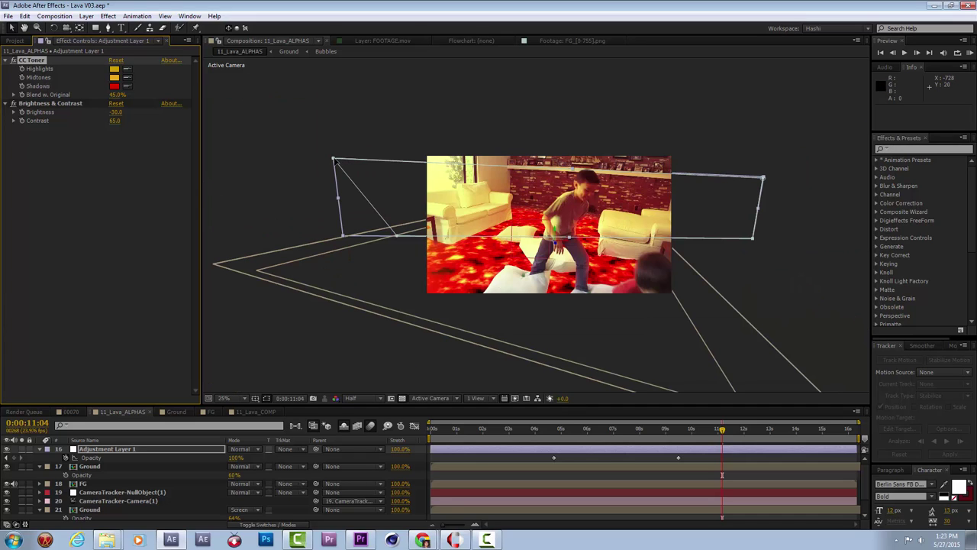
Step: Reshape the mask on Adjustment Layer 1 to cover the lava floor, pillows and armchair while leaving out the window and white sofa
{"action": "left_click_drag", "start_coordinate": [336, 162], "coordinate": [400, 237]}
{"action": "left_click_drag", "start_coordinate": [549, 183], "coordinate": [508, 186]}
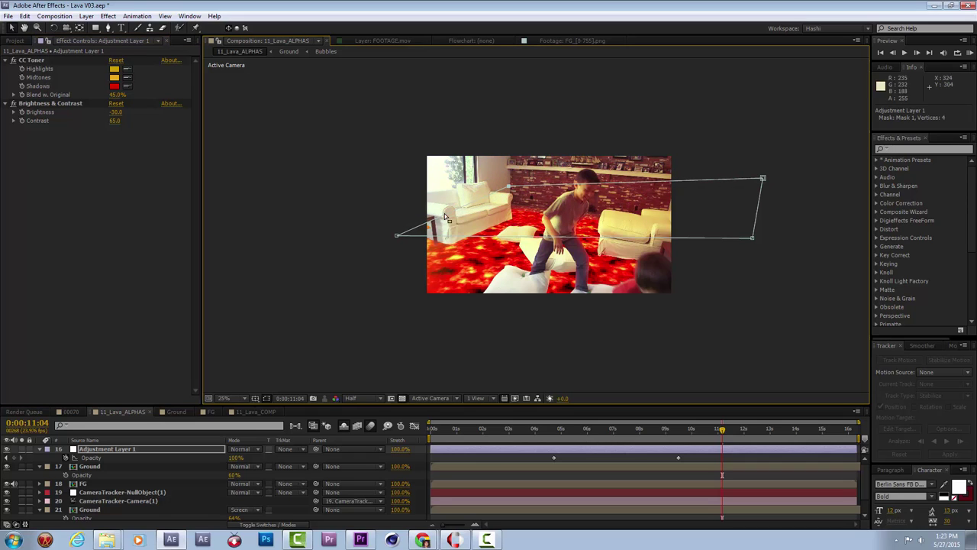
{"action": "left_click_drag", "start_coordinate": [398, 238], "coordinate": [390, 265]}
{"action": "left_click_drag", "start_coordinate": [751, 239], "coordinate": [671, 349]}
{"action": "mouse_move", "coordinate": [508, 186]}
{"action": "left_mouse_down"}
{"action": "mouse_move", "coordinate": [523, 203]}
{"action": "mouse_move", "coordinate": [503, 197]}
{"action": "left_mouse_up"}
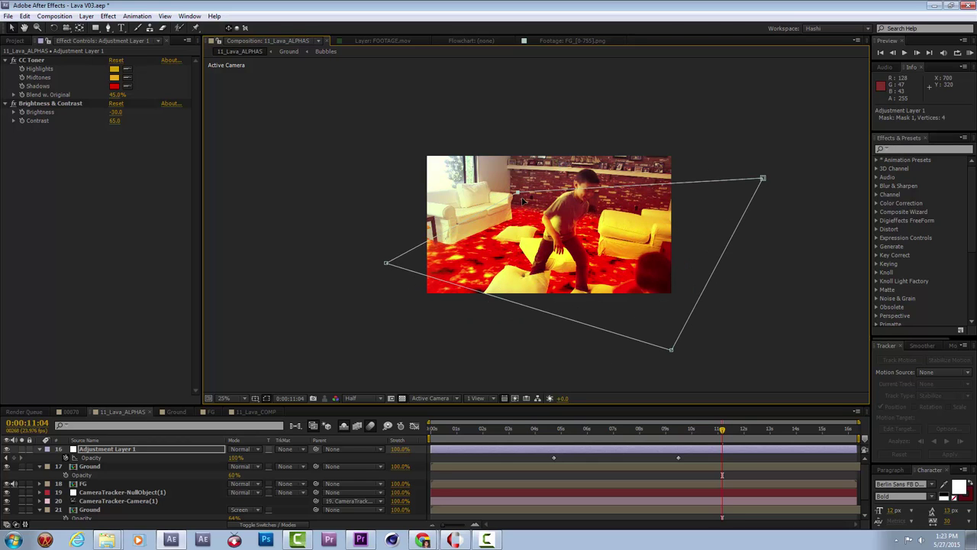
Step: Set the Opacity keyframe of Adjustment Layer 1 at 0:00:09:12 to 72%
{"action": "key", "text": "period"}
{"action": "left_click", "coordinate": [679, 439]}
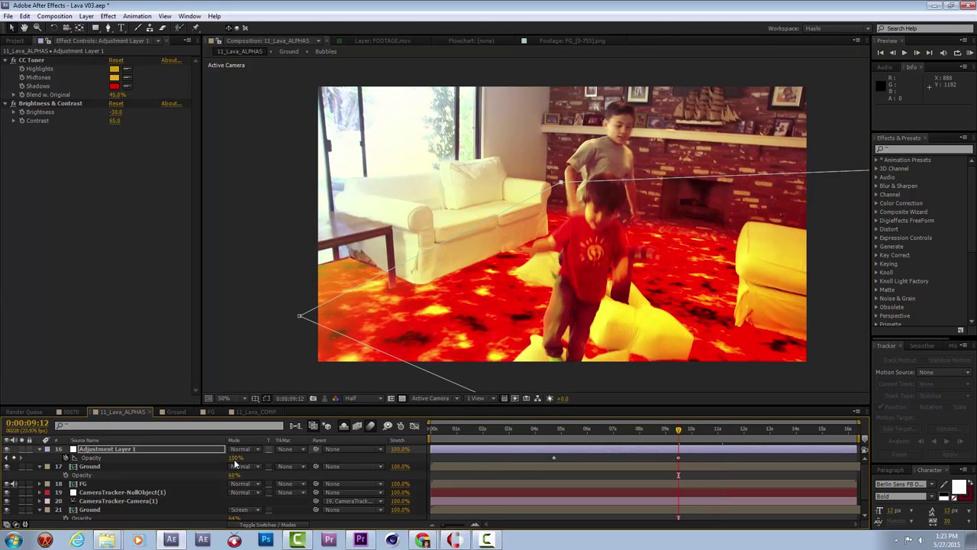
{"action": "left_click_drag", "start_coordinate": [236, 462], "coordinate": [218, 467]}
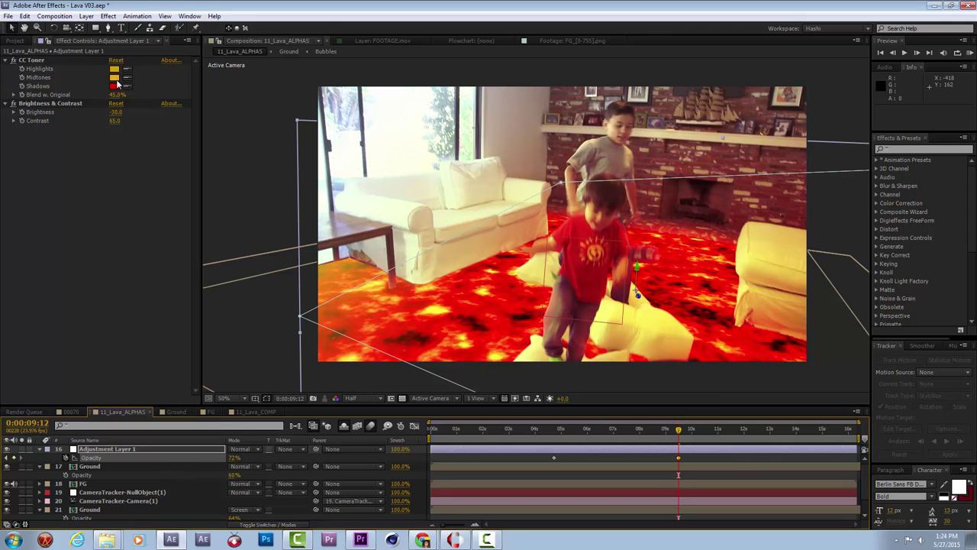
Step: Change the CC Toner Midtones color to dark gold BB8001 and set Blend w. Original to 44%
{"action": "left_click", "coordinate": [115, 78]}
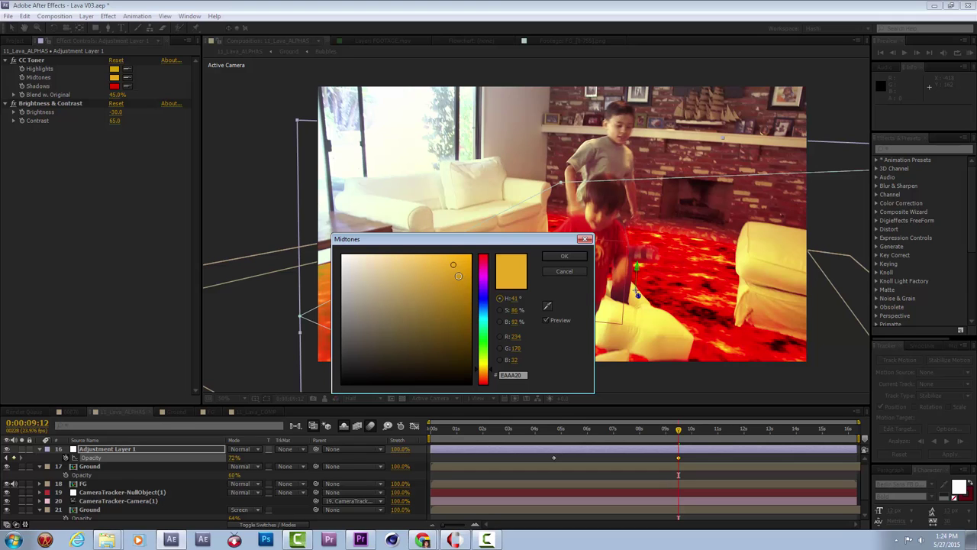
{"action": "left_click", "coordinate": [461, 282]}
{"action": "left_click_drag", "start_coordinate": [466, 286], "coordinate": [471, 290]}
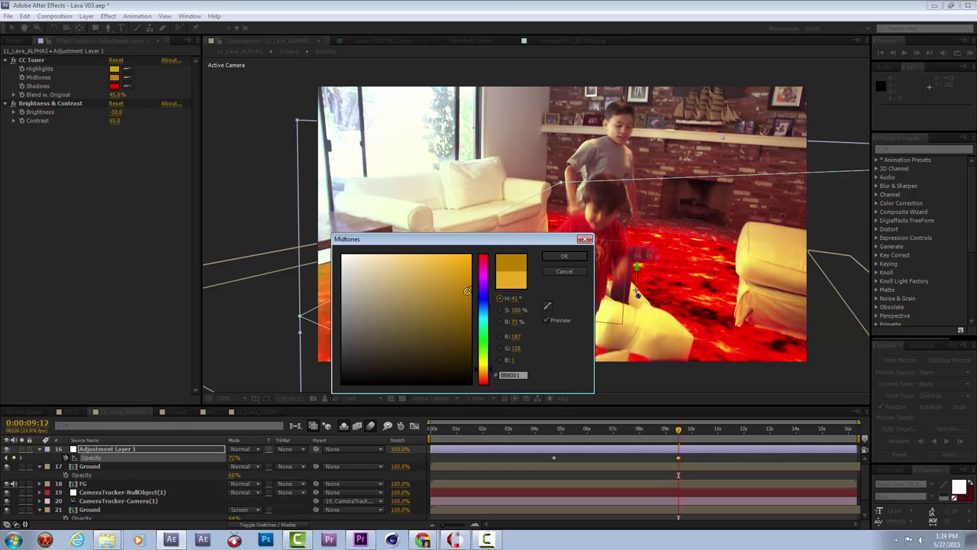
{"action": "left_click", "coordinate": [556, 258]}
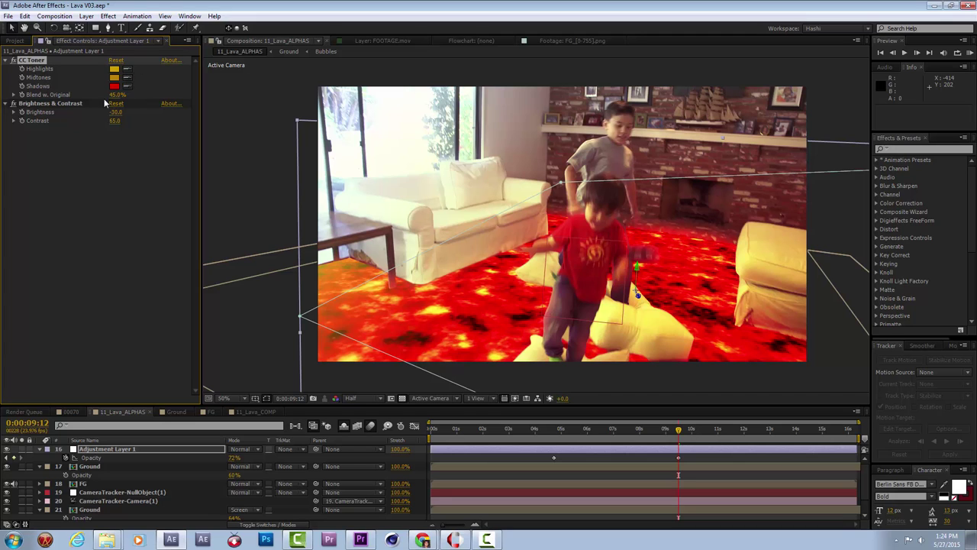
{"action": "mouse_move", "coordinate": [116, 94]}
{"action": "left_mouse_down"}
{"action": "mouse_move", "coordinate": [134, 94]}
{"action": "mouse_move", "coordinate": [116, 95]}
{"action": "left_mouse_up"}
Step: Preview the toning at several times up to 0:00:14:12 and change the CC Toner Highlights color to pale yellow F7D671
{"action": "left_click_drag", "start_coordinate": [695, 435], "coordinate": [732, 433]}
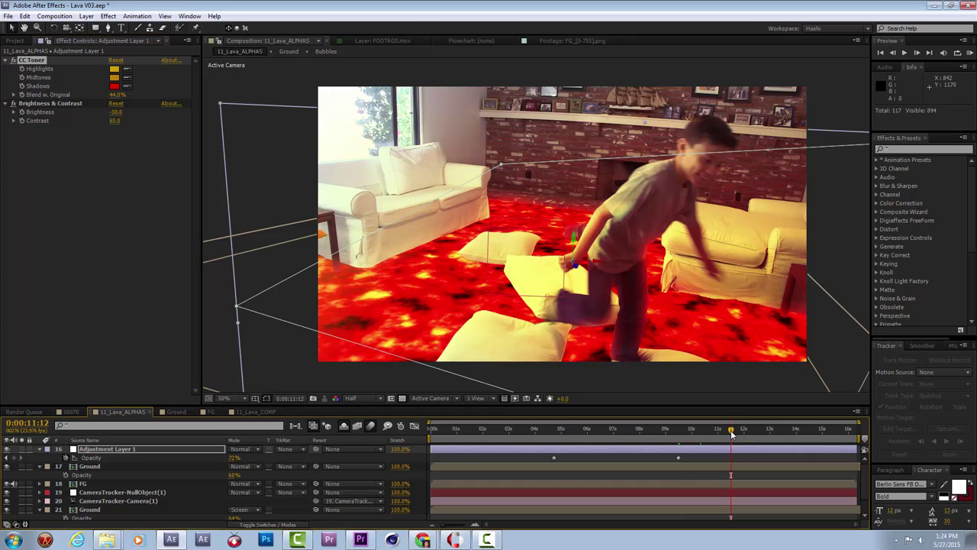
{"action": "left_click", "coordinate": [679, 439]}
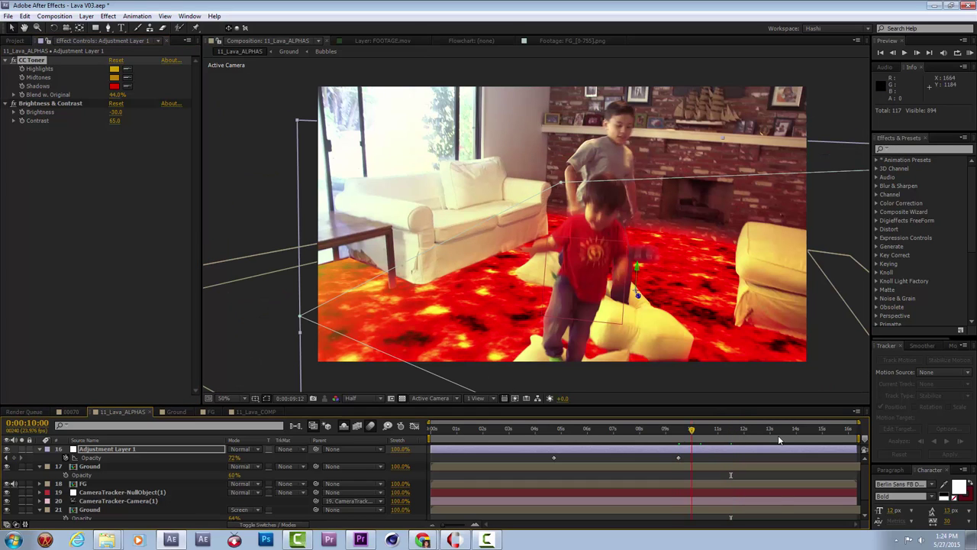
{"action": "left_click", "coordinate": [782, 439]}
{"action": "left_click", "coordinate": [811, 440]}
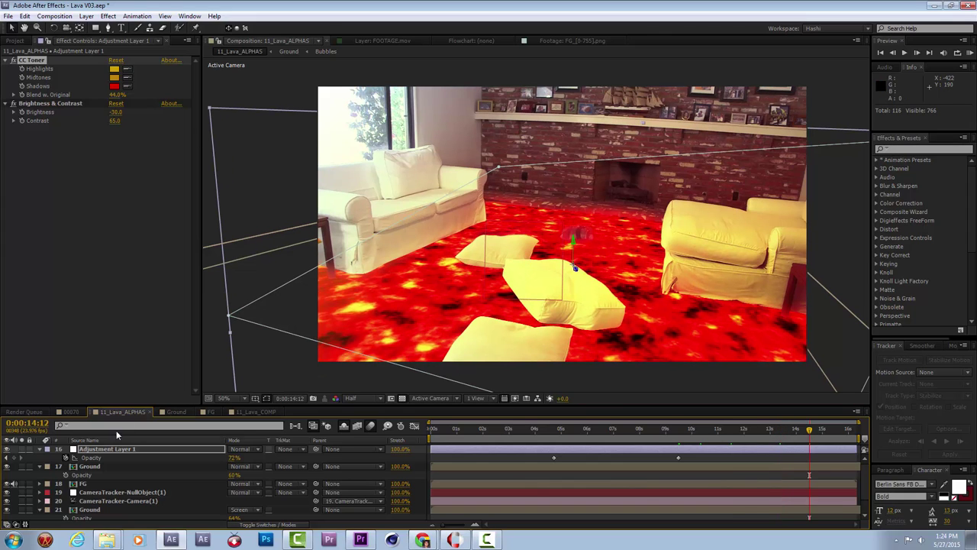
{"action": "left_click", "coordinate": [114, 69]}
{"action": "mouse_move", "coordinate": [447, 263]}
{"action": "left_mouse_down"}
{"action": "mouse_move", "coordinate": [415, 279]}
{"action": "mouse_move", "coordinate": [374, 271]}
{"action": "mouse_move", "coordinate": [396, 254]}
{"action": "left_mouse_up"}
{"action": "left_click_drag", "start_coordinate": [402, 258], "coordinate": [411, 258]}
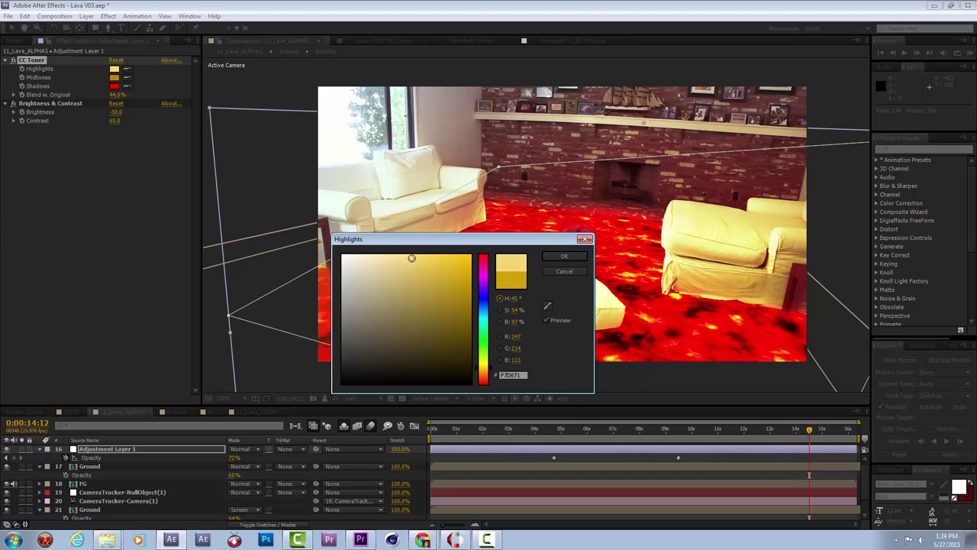
{"action": "left_click", "coordinate": [566, 260]}
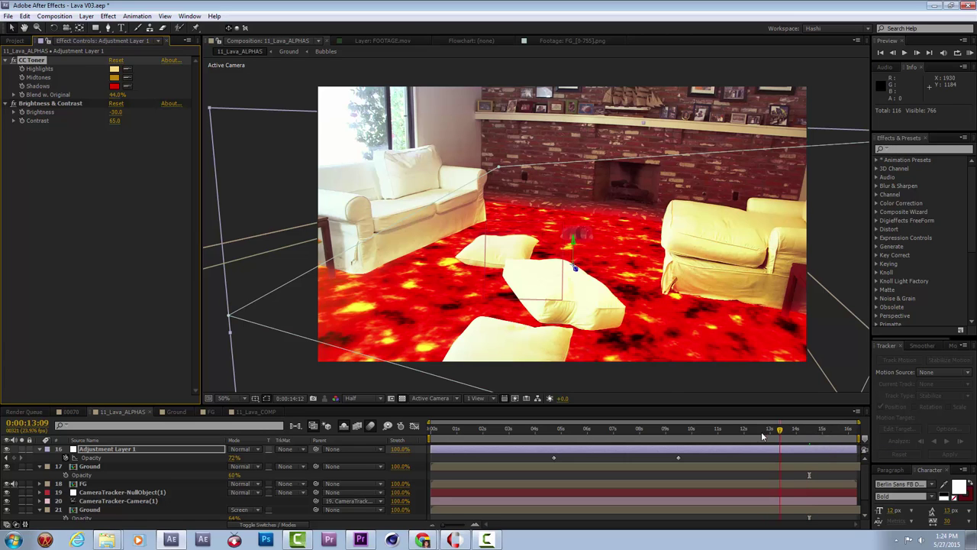
Step: Scrub between about 6 and 16 seconds to check the toned footage, stopping at 0:00:14:13
{"action": "left_click", "coordinate": [760, 430]}
{"action": "left_click_drag", "start_coordinate": [666, 440], "coordinate": [666, 441]}
{"action": "left_click_drag", "start_coordinate": [601, 436], "coordinate": [796, 433]}
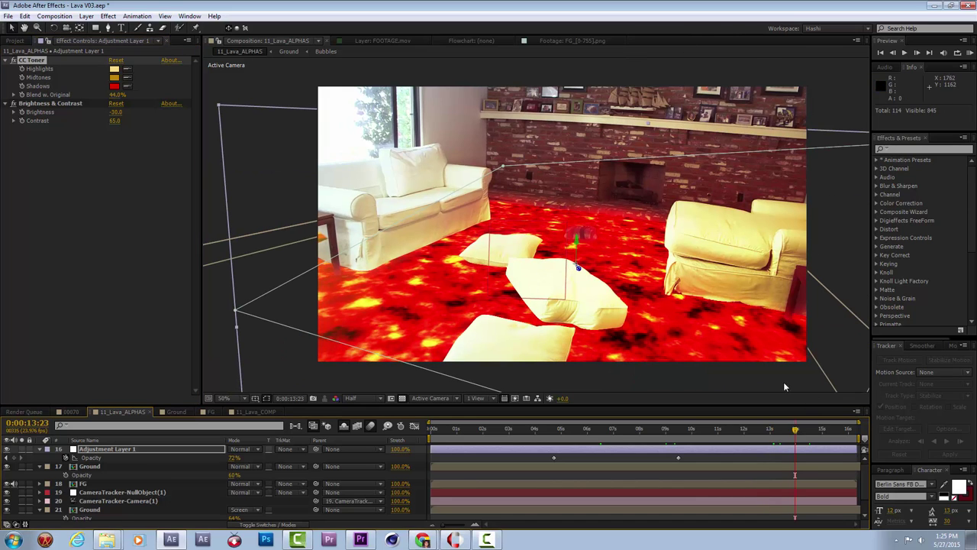
{"action": "left_click_drag", "start_coordinate": [821, 431], "coordinate": [864, 434]}
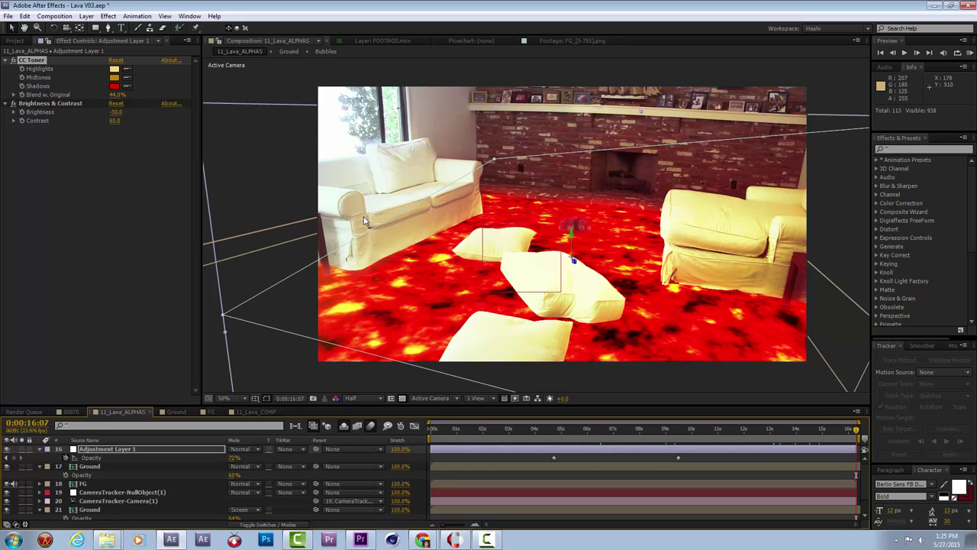
{"action": "left_click_drag", "start_coordinate": [807, 429], "coordinate": [811, 449]}
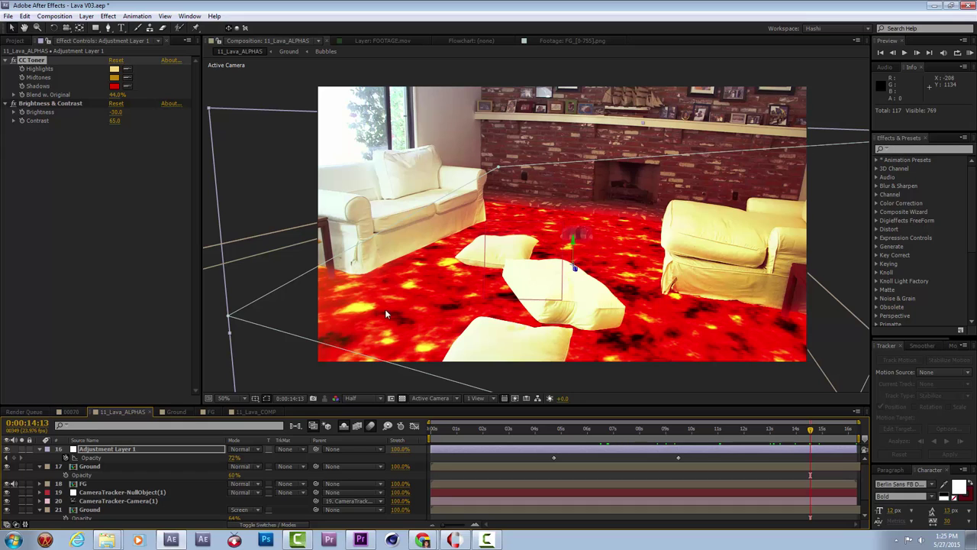
Step: Duplicate Adjustment Layer 1 and remove CC Toner and Brightness & Contrast from the upper copy
{"action": "left_click", "coordinate": [107, 450]}
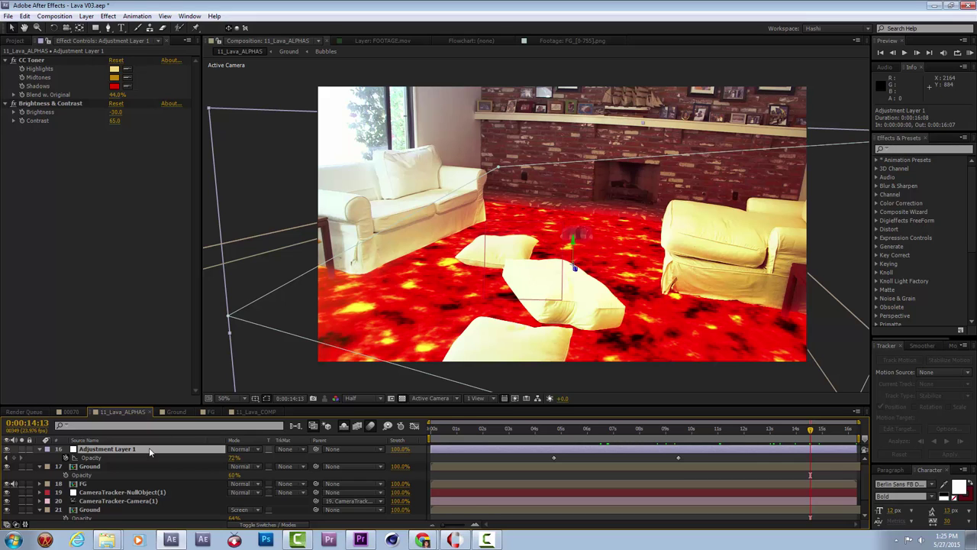
{"action": "key", "text": "ctrl+d"}
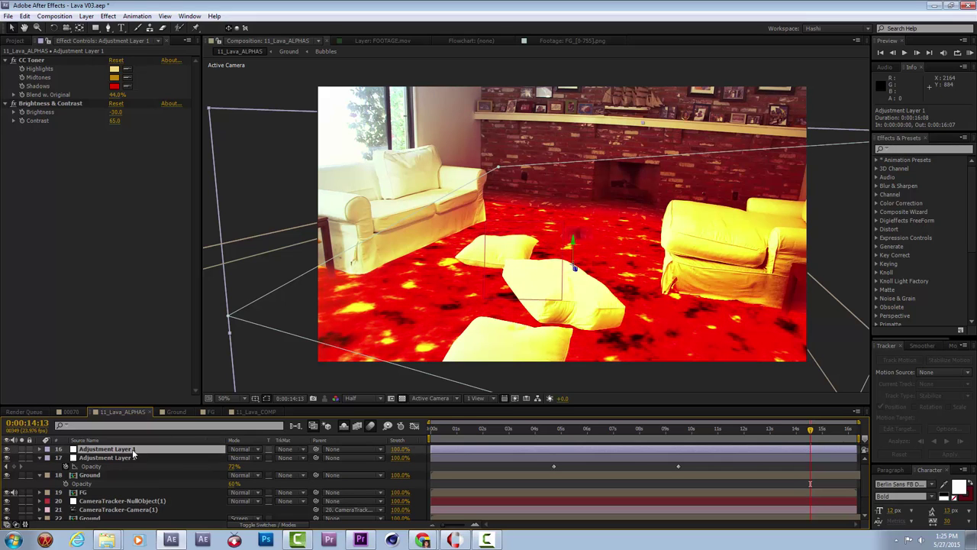
{"action": "left_click", "coordinate": [51, 102], "text": "shift"}
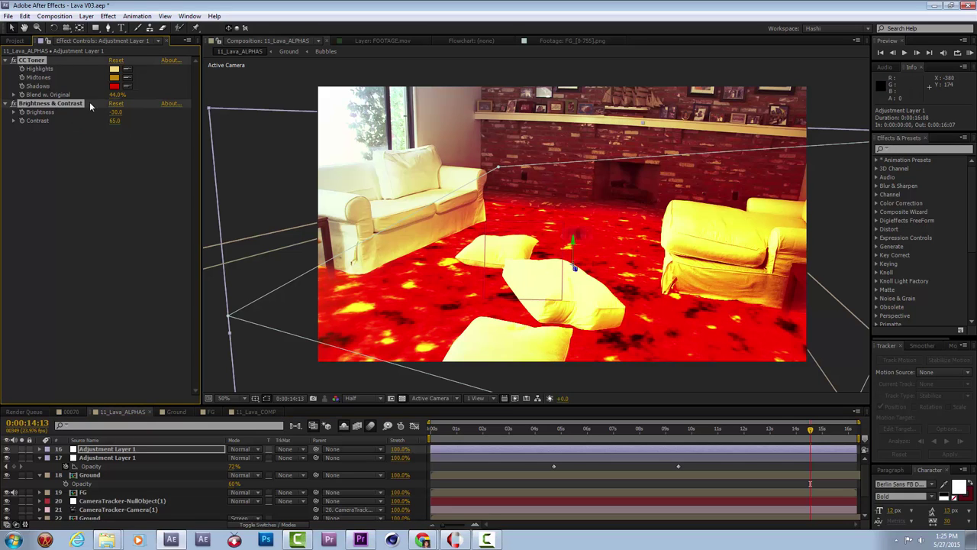
{"action": "key", "text": "Delete"}
Step: Apply the Turbulent Displace effect to the upper copy of Adjustment Layer 1
{"action": "right_click", "coordinate": [116, 121]}
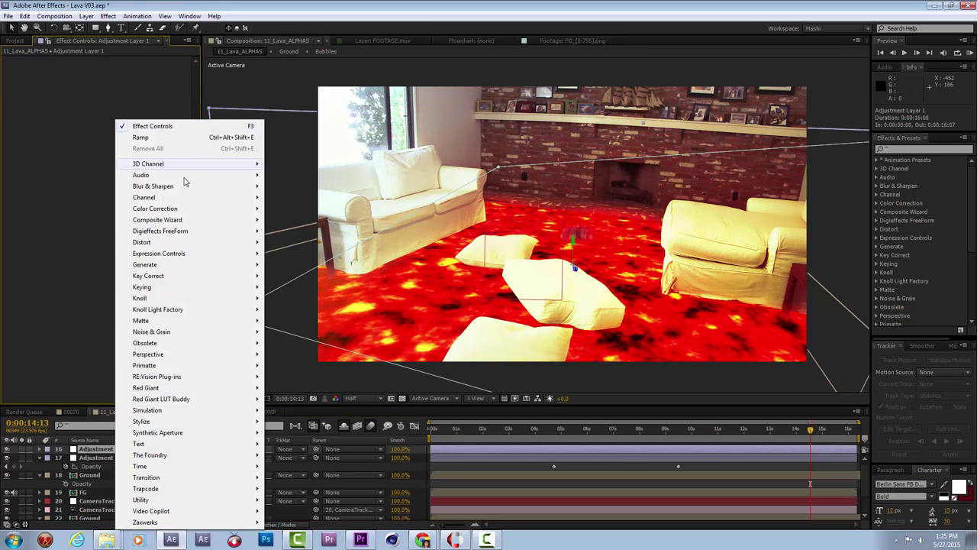
{"action": "mouse_move", "coordinate": [193, 259]}
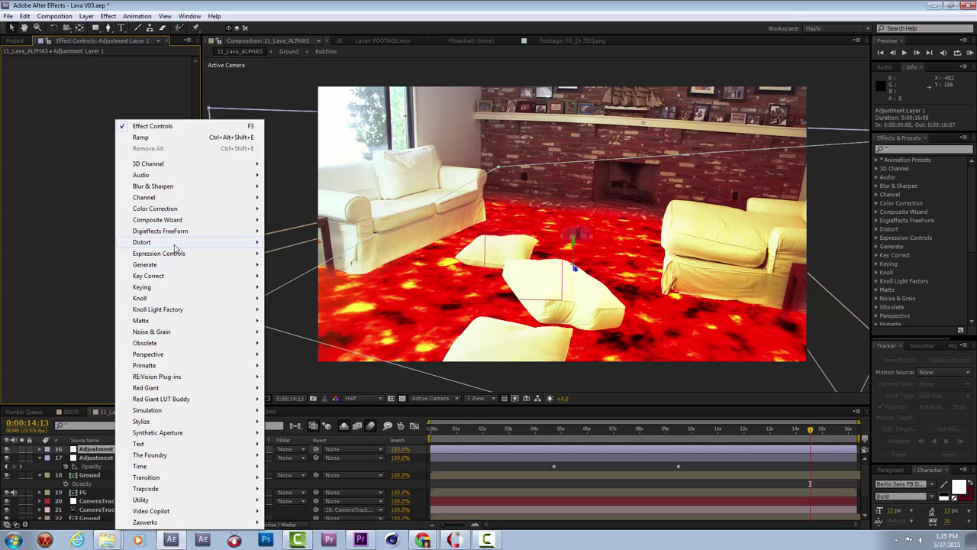
{"action": "mouse_move", "coordinate": [178, 243]}
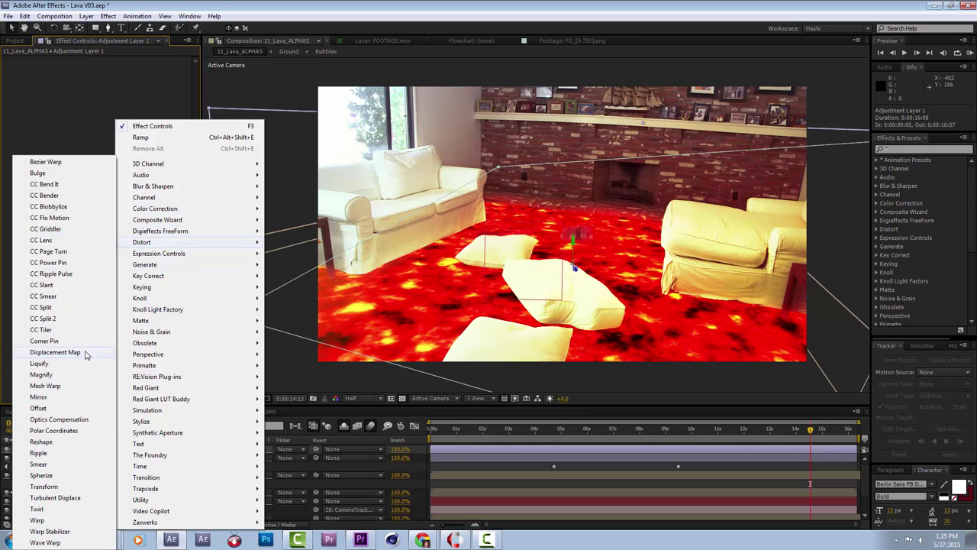
{"action": "left_click", "coordinate": [82, 497]}
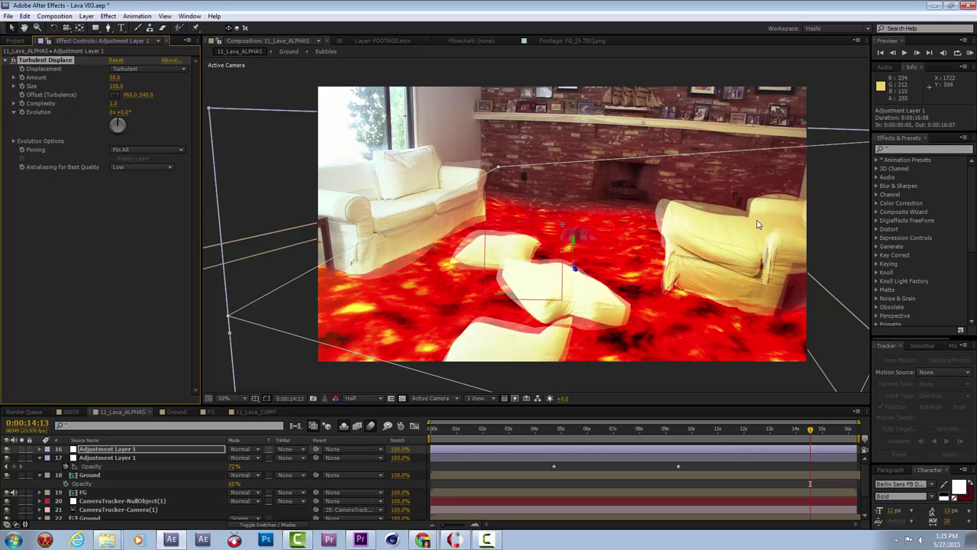
Step: Remove the Opacity keyframes from the Turbulent Displace adjustment layer and set its Mask 1 feather to 24 pixels
{"action": "left_click", "coordinate": [167, 451]}
{"action": "key", "text": "t"}
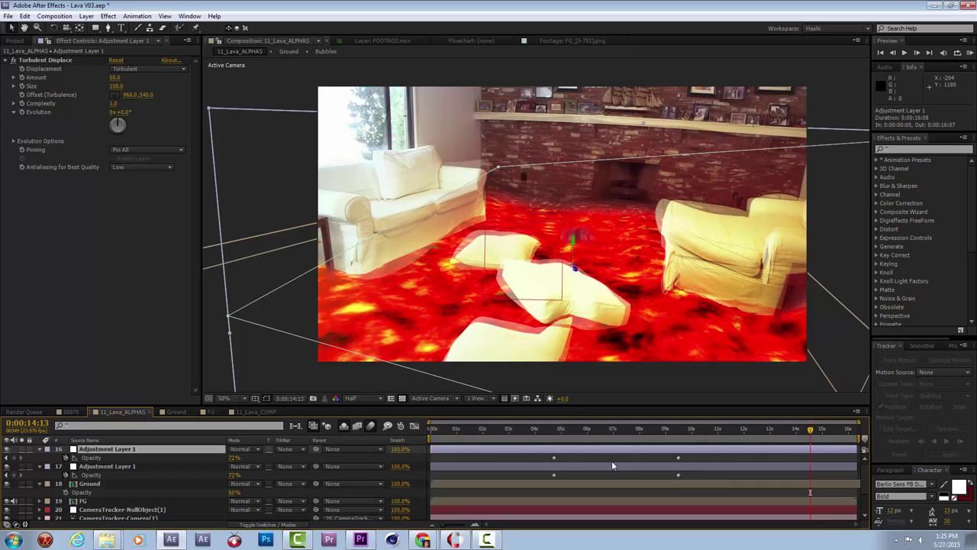
{"action": "left_click_drag", "start_coordinate": [550, 455], "coordinate": [736, 467]}
{"action": "key", "text": "Delete"}
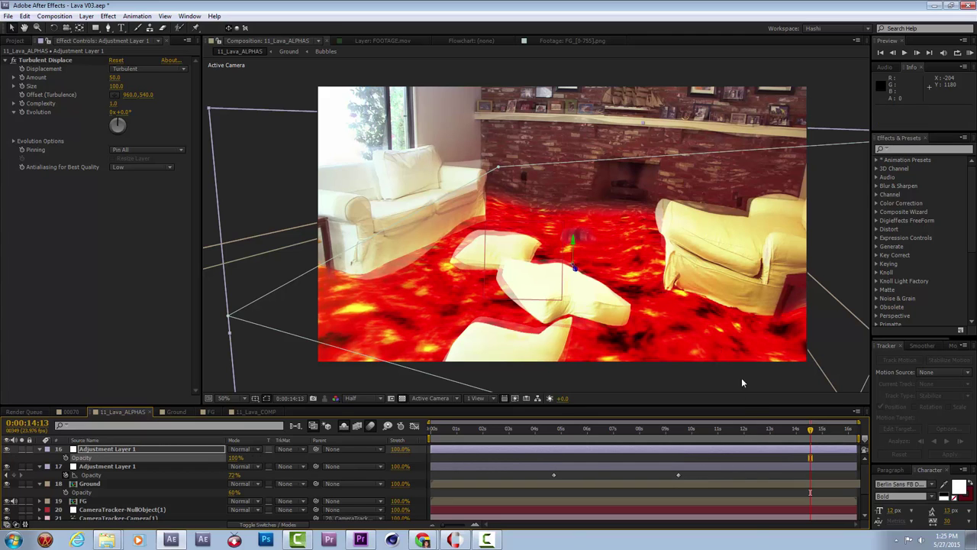
{"action": "key", "text": "f"}
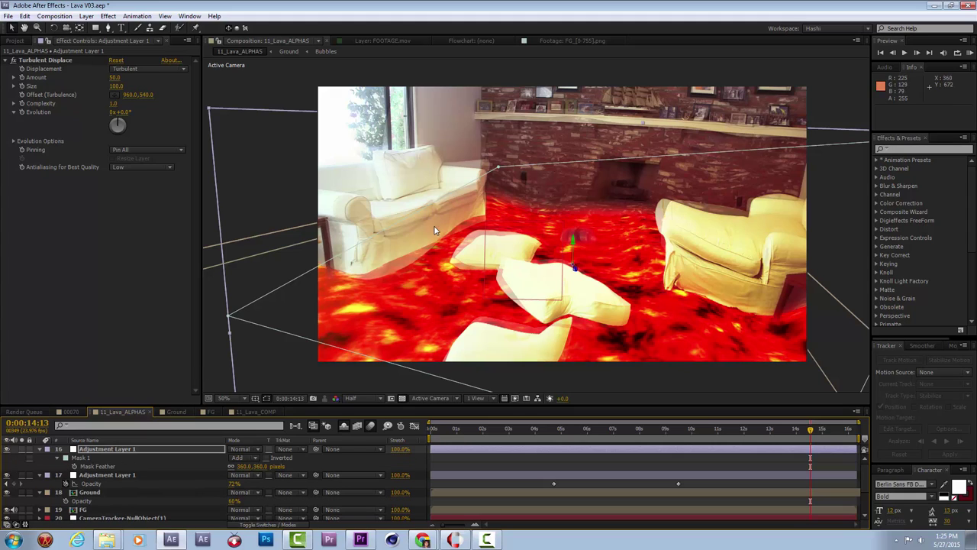
{"action": "left_click_drag", "start_coordinate": [248, 468], "coordinate": [11, 483]}
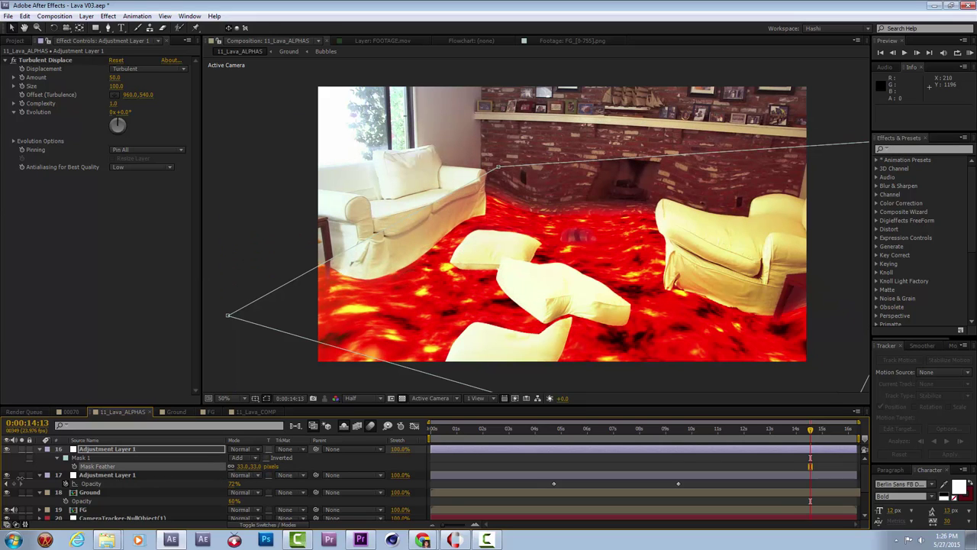
Step: Reshape the mask on the Turbulent Displace layer into a four-cornered area over the lava floor, below the fireplace wall
{"action": "left_click_drag", "start_coordinate": [498, 170], "coordinate": [445, 233]}
{"action": "left_click_drag", "start_coordinate": [406, 177], "coordinate": [445, 197]}
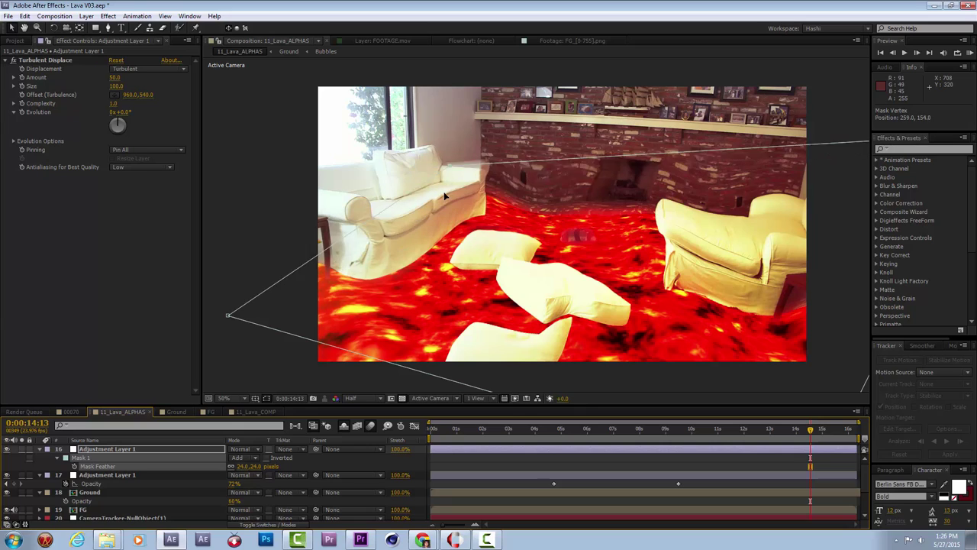
{"action": "key", "text": "comma"}
{"action": "left_click_drag", "start_coordinate": [764, 181], "coordinate": [693, 209]}
{"action": "left_click_drag", "start_coordinate": [674, 366], "coordinate": [687, 335]}
{"action": "left_click_drag", "start_coordinate": [383, 271], "coordinate": [481, 213]}
Step: Set the Turbulent Displace Size to 7
{"action": "left_click_drag", "start_coordinate": [116, 89], "coordinate": [82, 101]}
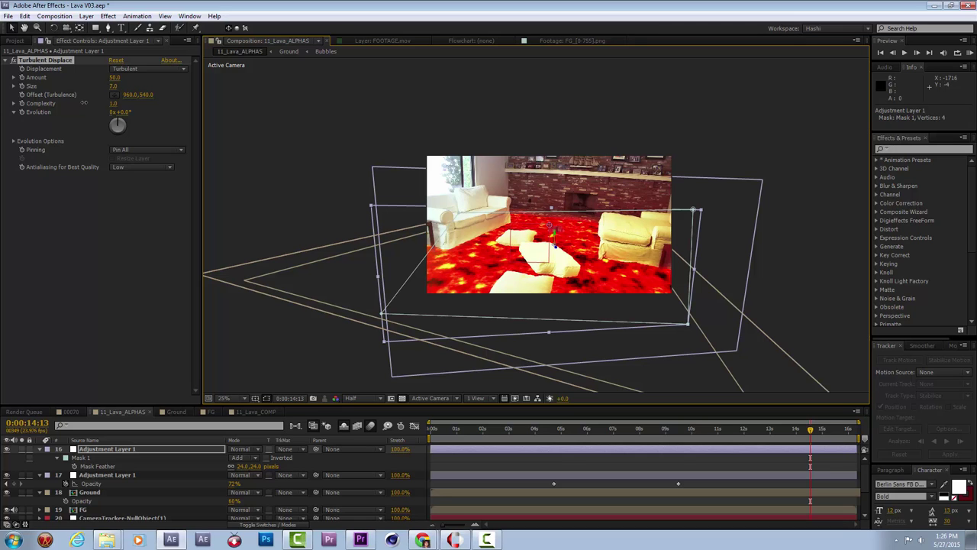
{"action": "key", "text": "period"}
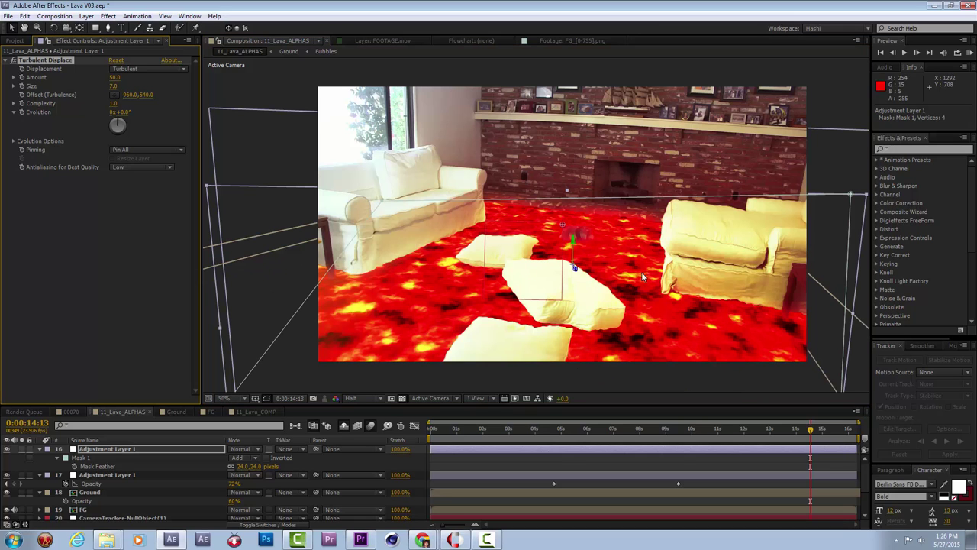
Step: At 0:00:10:20, lower the two upper corners of the Turbulent Displace layer's mask to run across the base of the sofa
{"action": "left_click", "coordinate": [787, 431]}
{"action": "mouse_move", "coordinate": [724, 432]}
{"action": "left_mouse_down"}
{"action": "mouse_move", "coordinate": [689, 432]}
{"action": "mouse_move", "coordinate": [714, 432]}
{"action": "left_mouse_up"}
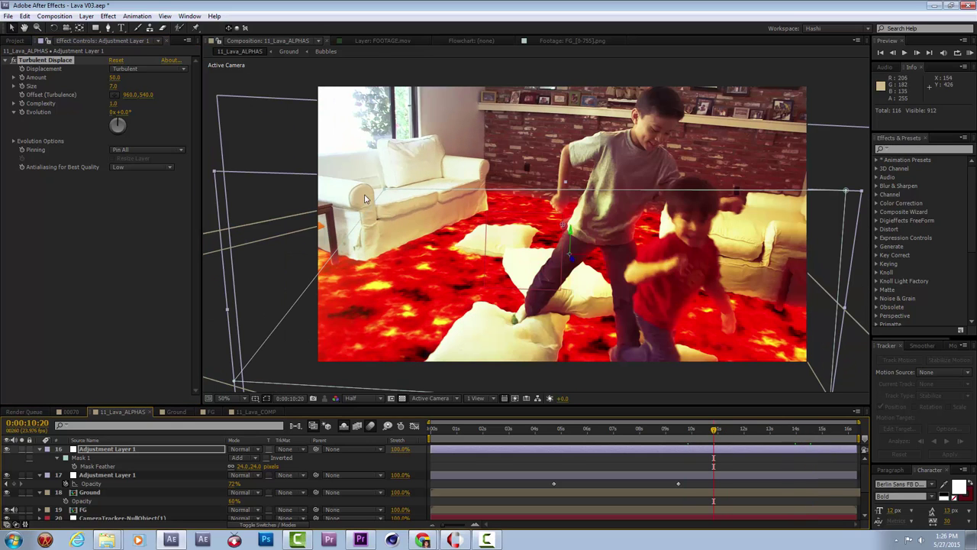
{"action": "left_click_drag", "start_coordinate": [365, 199], "coordinate": [334, 246]}
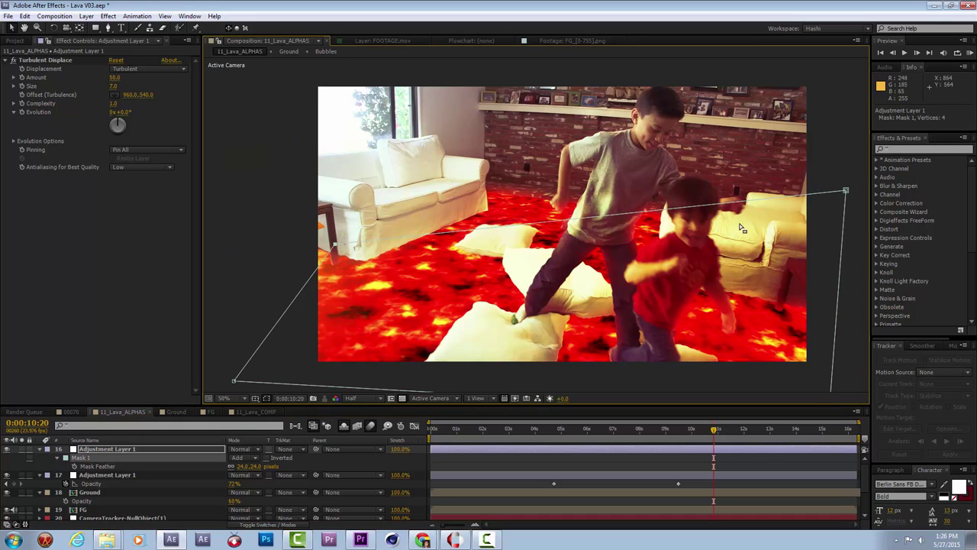
{"action": "left_click_drag", "start_coordinate": [846, 191], "coordinate": [814, 255]}
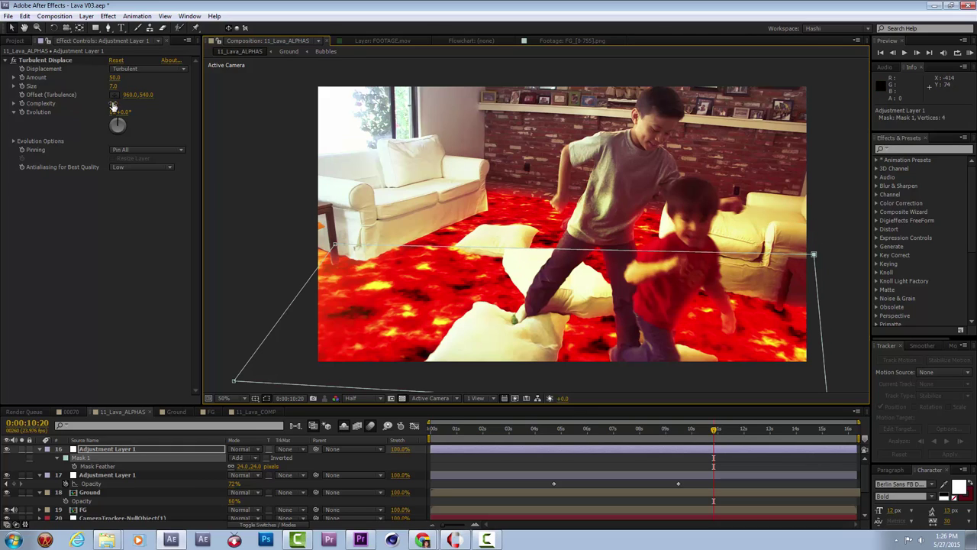
Step: Try moving the Turbulent Displace offset point down over the lava floor to 1098, 884
{"action": "left_click", "coordinate": [35, 68]}
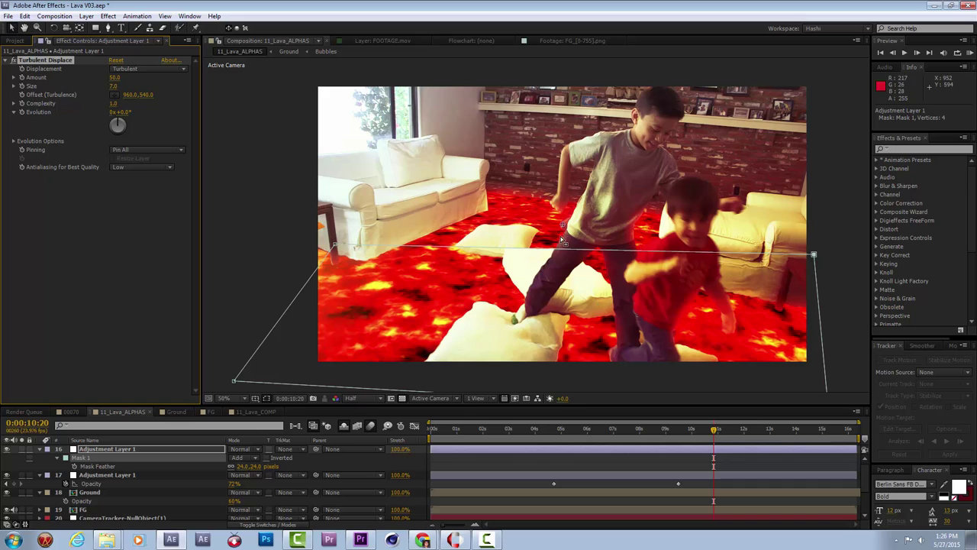
{"action": "left_click", "coordinate": [10, 29]}
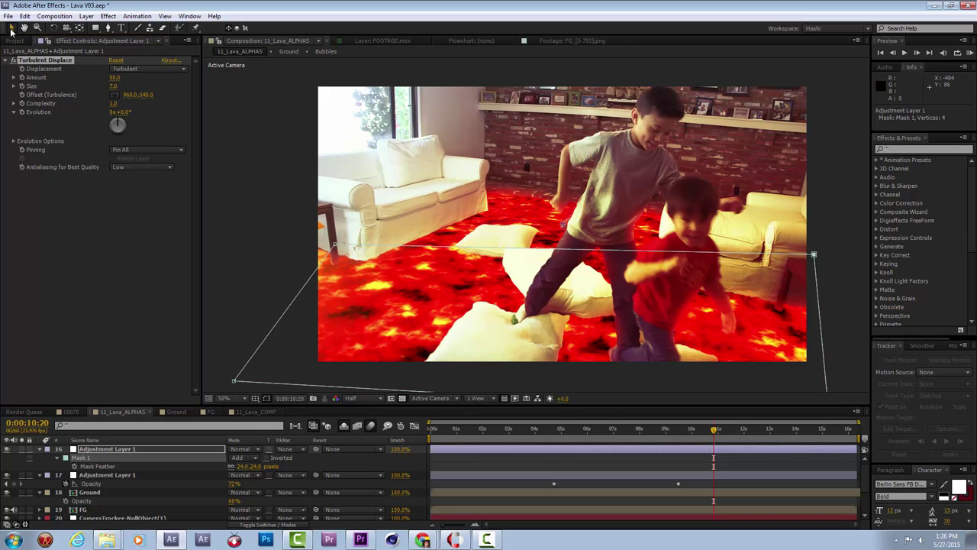
{"action": "left_click", "coordinate": [65, 98]}
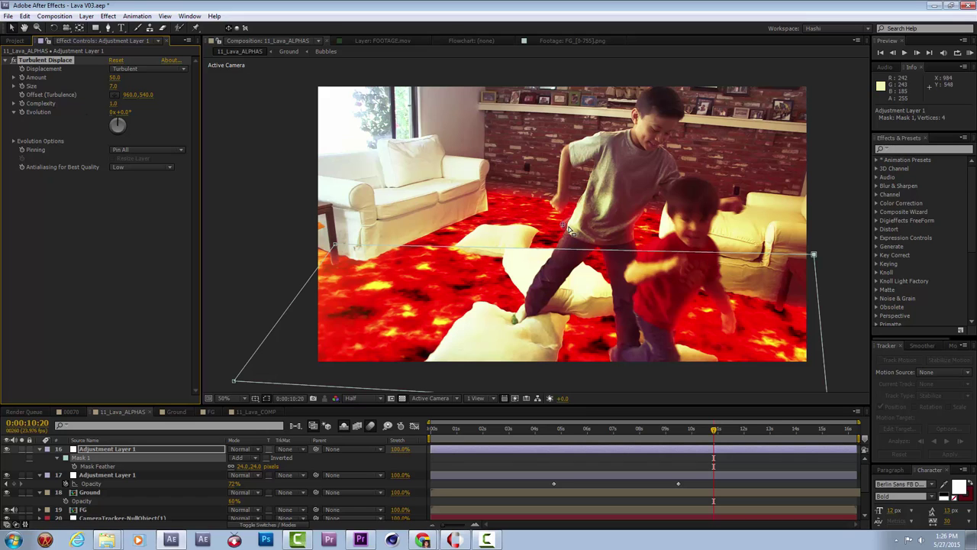
{"action": "left_click_drag", "start_coordinate": [564, 228], "coordinate": [593, 320]}
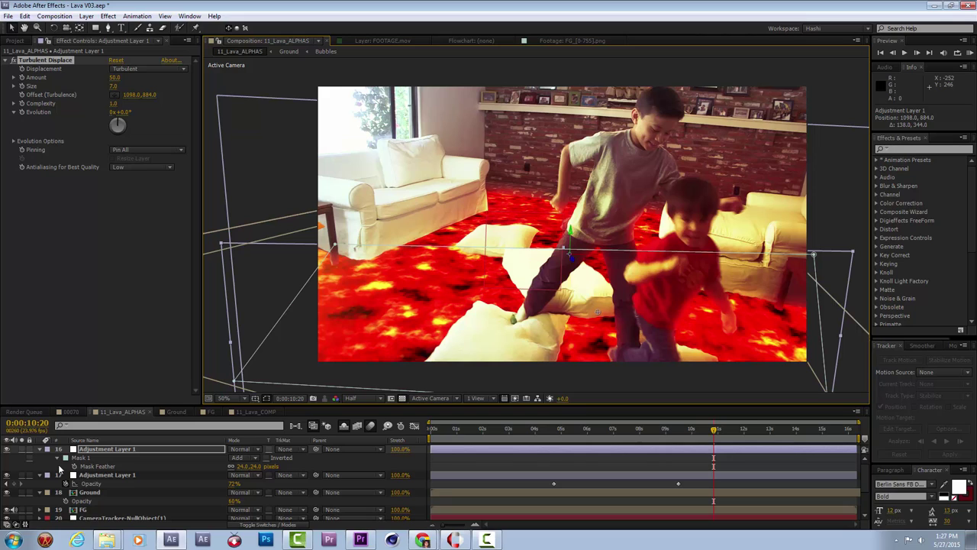
Step: Drive the Turbulent Displace Offset (Turbulence) with the expression [960,time*-500] and preview the distortion
{"action": "left_click", "coordinate": [22, 94], "text": "alt"}
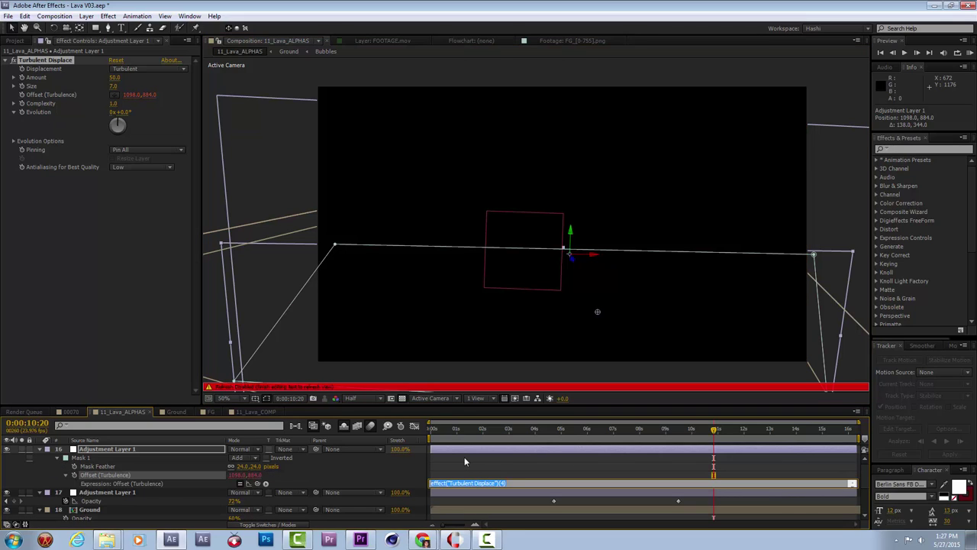
{"action": "key", "text": "BackSpace"}
{"action": "type", "text": "[960,time*-500"}
{"action": "left_click", "coordinate": [570, 469]}
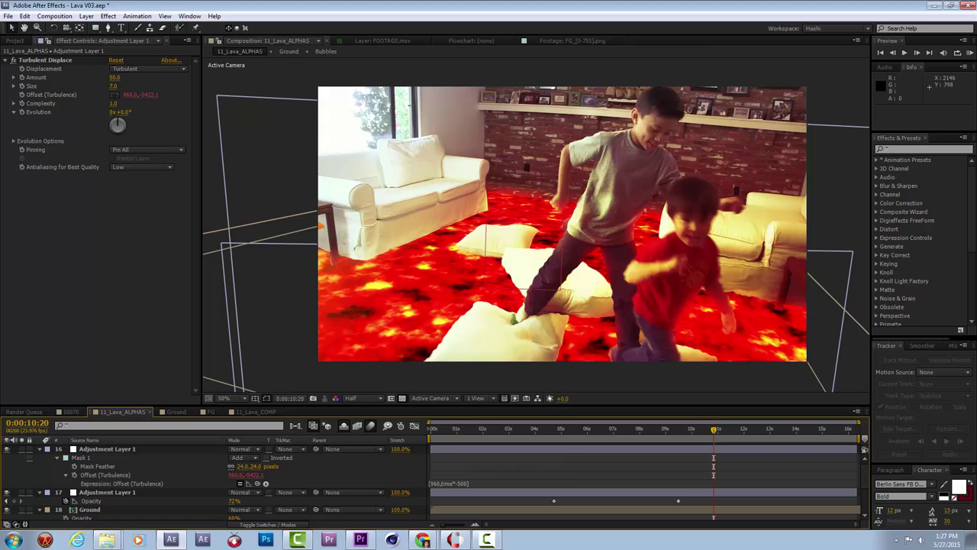
{"action": "left_click", "coordinate": [971, 56]}
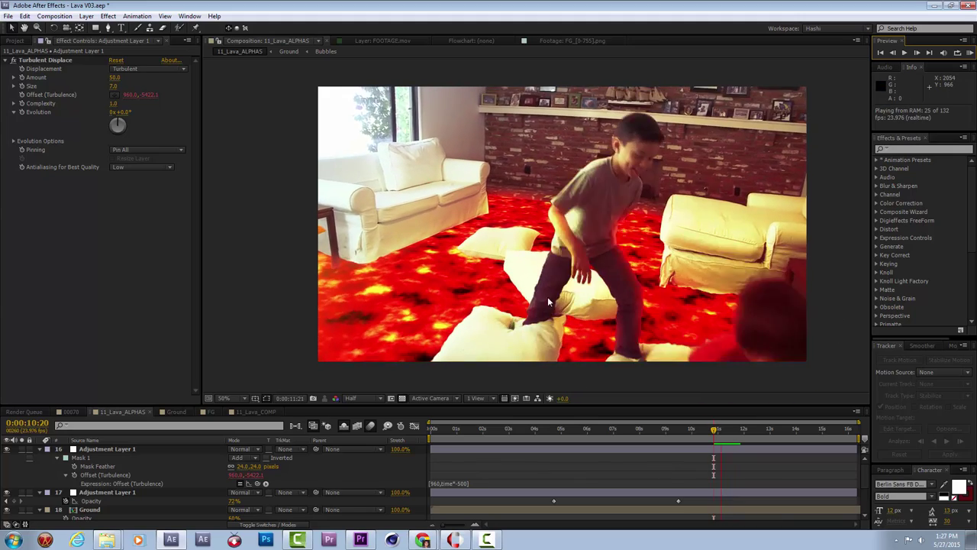
{"action": "left_click", "coordinate": [554, 329]}
Step: Change the Offset (Turbulence) expression to [960,time*-200] and preview the slower distortion
{"action": "left_click", "coordinate": [460, 484]}
{"action": "left_click", "coordinate": [460, 483]}
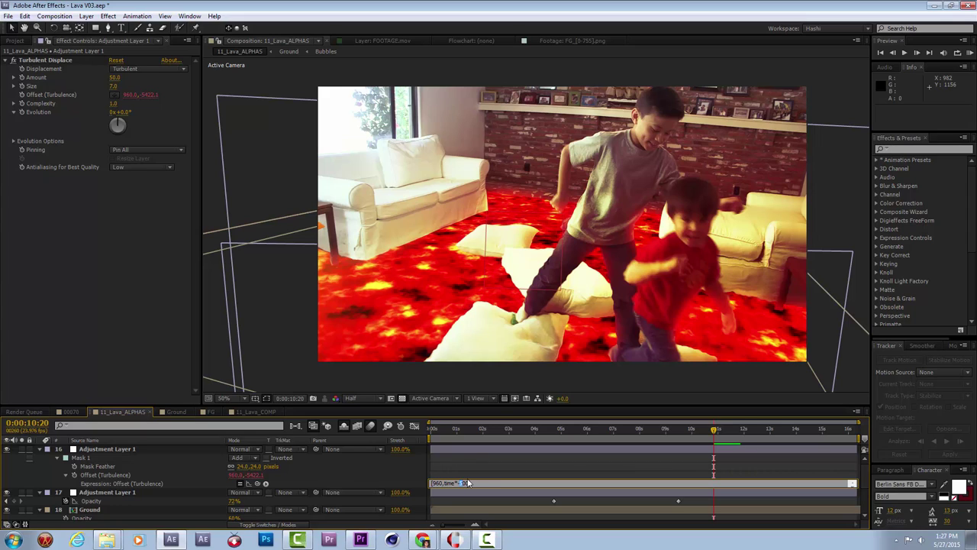
{"action": "left_click", "coordinate": [508, 459]}
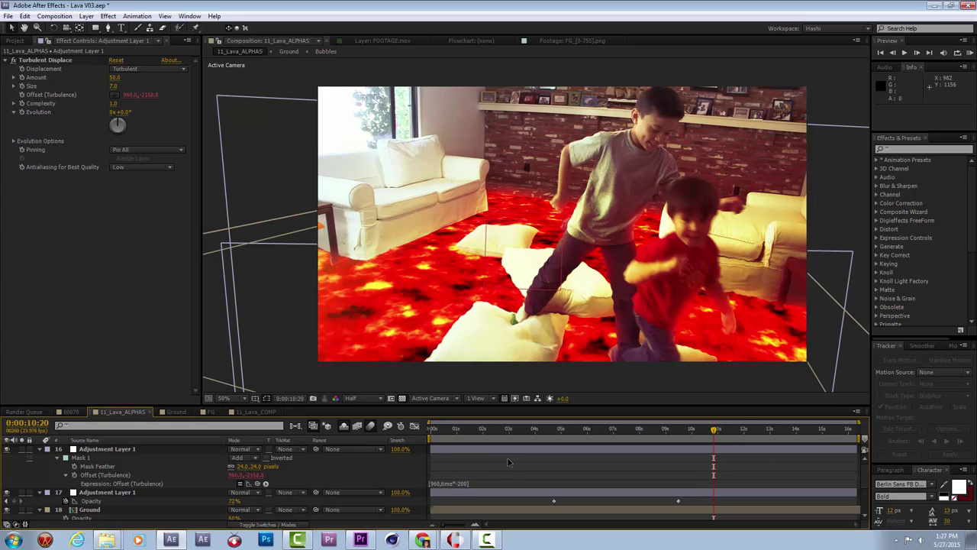
{"action": "left_click", "coordinate": [970, 52]}
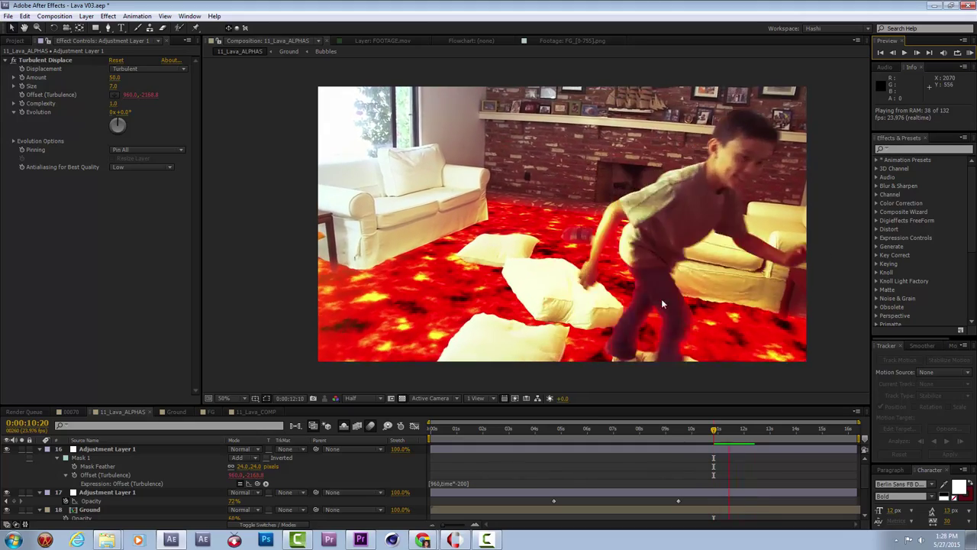
{"action": "key", "text": "space"}
Step: At 0:00:11:12, set the Mask 1 feather of the Turbulent Displace adjustment layer to 198 pixels
{"action": "left_click_drag", "start_coordinate": [726, 430], "coordinate": [731, 430]}
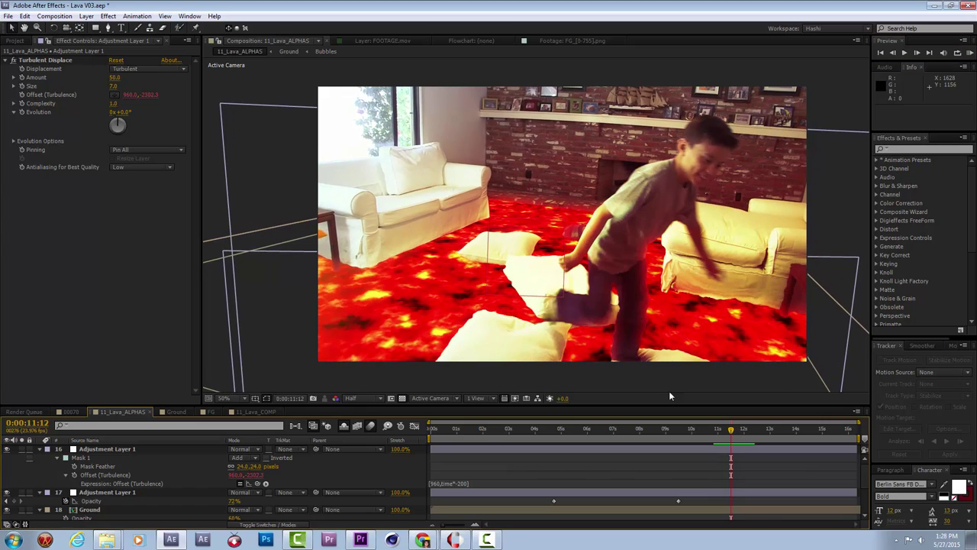
{"action": "left_click", "coordinate": [34, 66]}
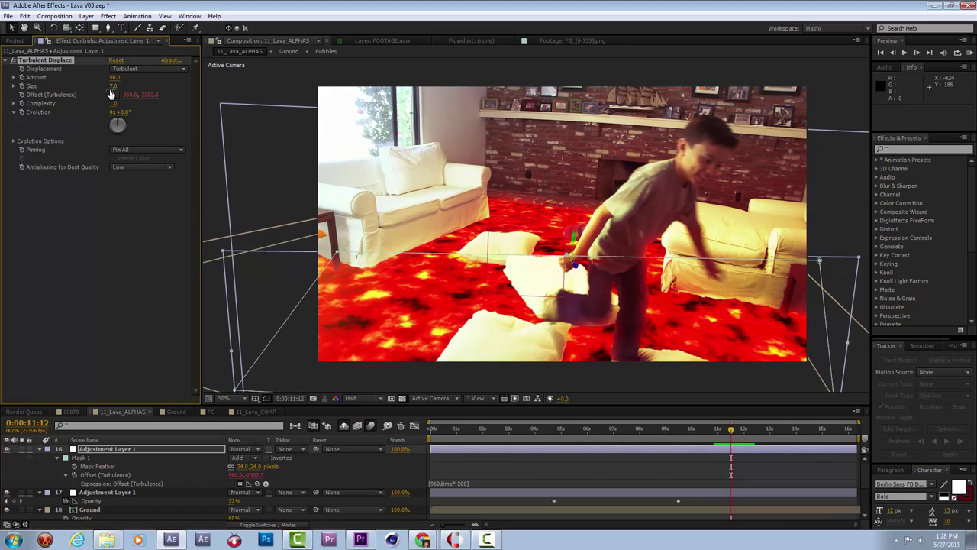
{"action": "left_click", "coordinate": [197, 451]}
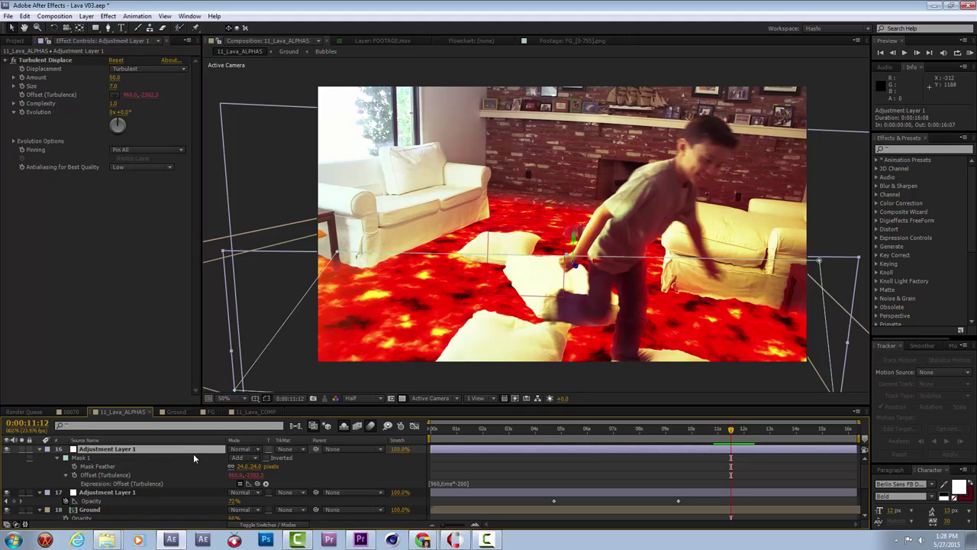
{"action": "left_click", "coordinate": [243, 467]}
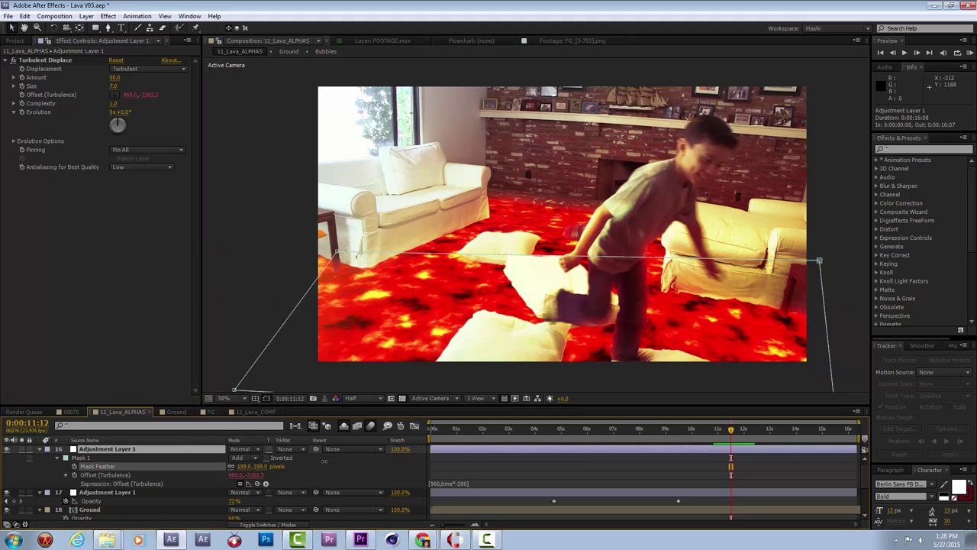
{"action": "scroll", "coordinate": [733, 237], "scroll_direction": "up", "scroll_amount": 3}
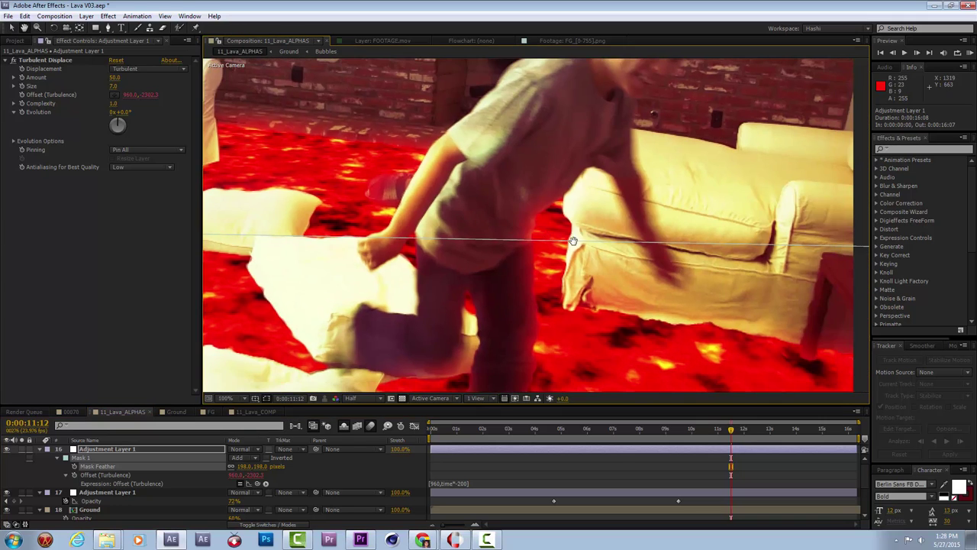
{"action": "scroll", "coordinate": [572, 241], "scroll_direction": "up", "scroll_amount": 2}
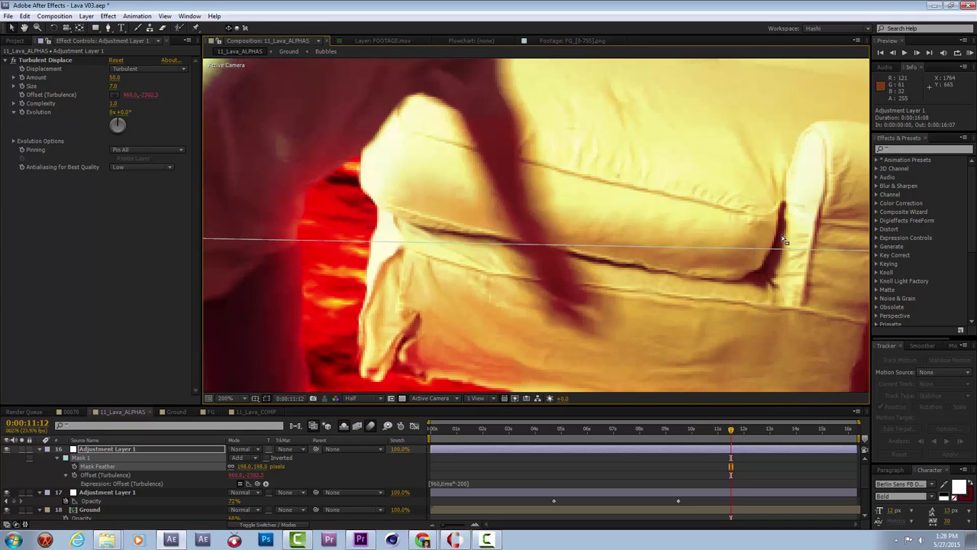
Step: Reshape the Turbulent Displace layer's mask by moving its lower-left corner farther outside the frame and slightly raising its upper-left corner
{"action": "scroll", "coordinate": [782, 235], "scroll_direction": "down", "scroll_amount": 3}
{"action": "mouse_move", "coordinate": [649, 239]}
{"action": "left_mouse_down"}
{"action": "mouse_move", "coordinate": [640, 336]}
{"action": "mouse_move", "coordinate": [633, 300]}
{"action": "mouse_move", "coordinate": [653, 231]}
{"action": "left_mouse_up"}
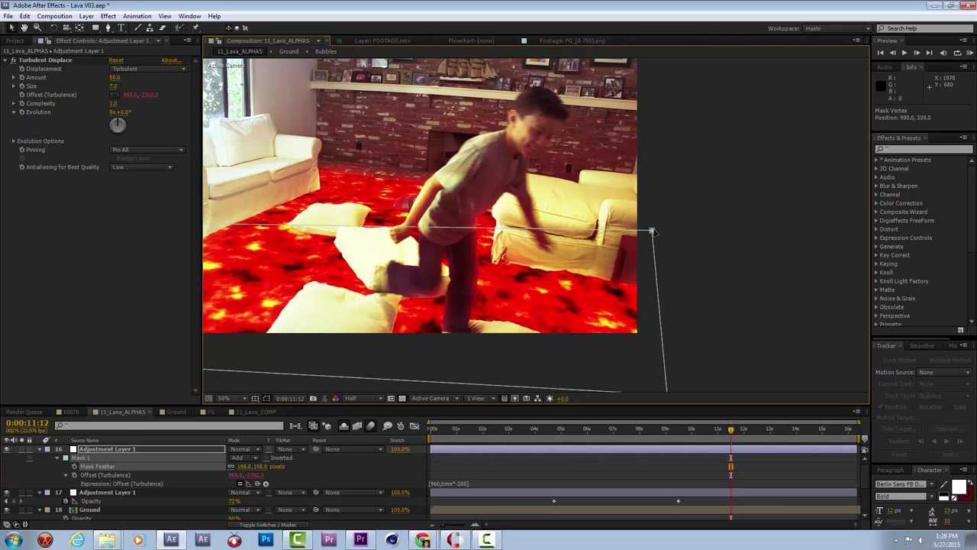
{"action": "scroll", "coordinate": [653, 231], "scroll_direction": "down", "scroll_amount": 2}
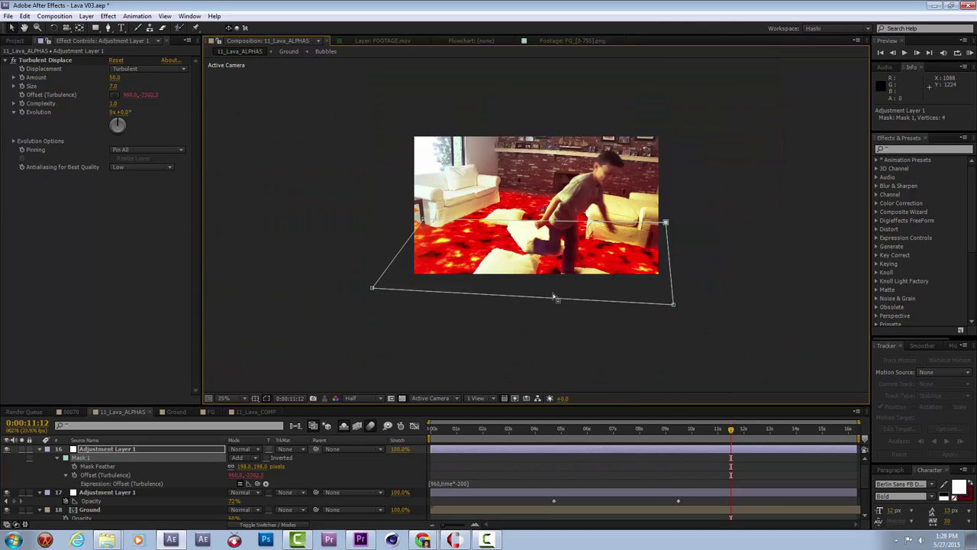
{"action": "left_click_drag", "start_coordinate": [371, 289], "coordinate": [344, 327]}
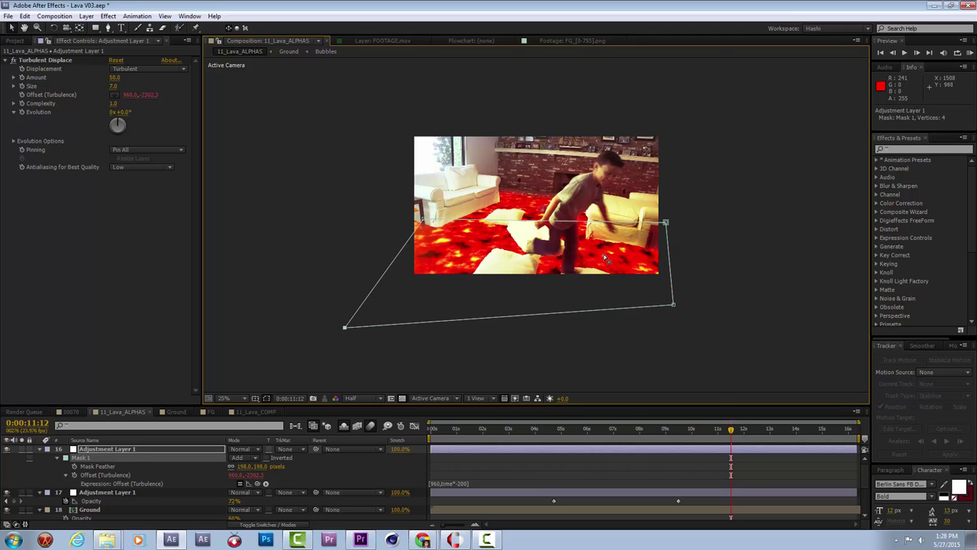
{"action": "scroll", "coordinate": [516, 226], "scroll_direction": "up", "scroll_amount": 2}
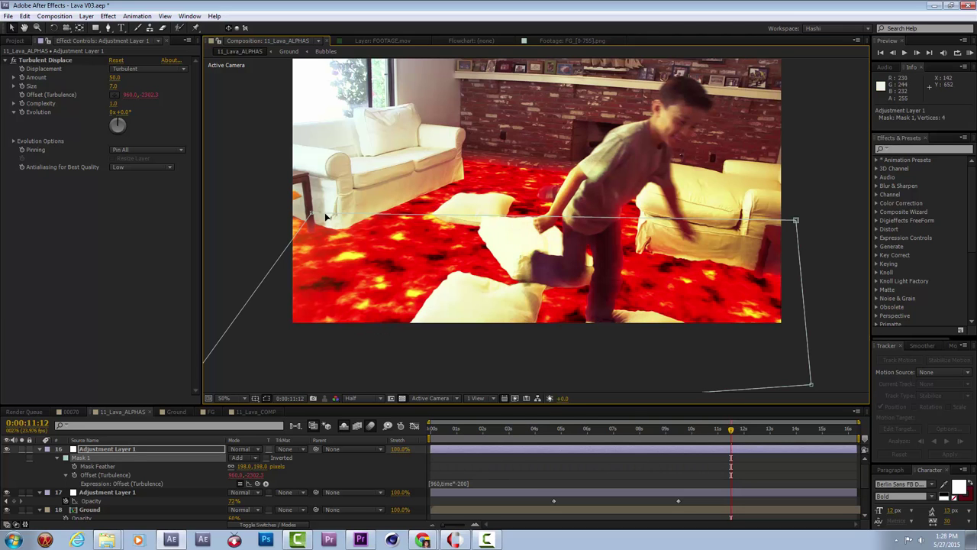
{"action": "left_click_drag", "start_coordinate": [315, 216], "coordinate": [398, 67]}
{"action": "key", "text": "ctrl+z"}
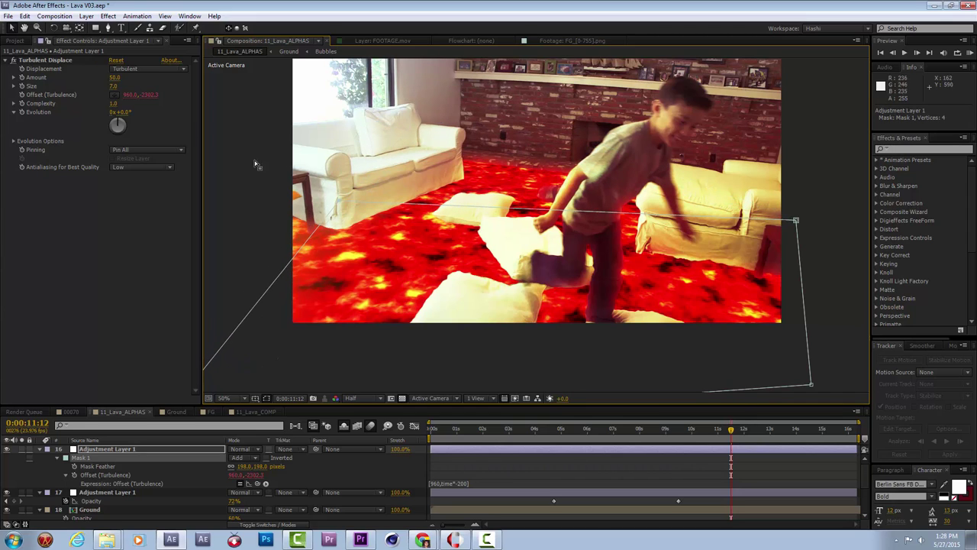
Step: Try a Turbulent Displace Complexity of 6.1 and inspect the pillow and sofa edges up close
{"action": "left_click", "coordinate": [113, 108]}
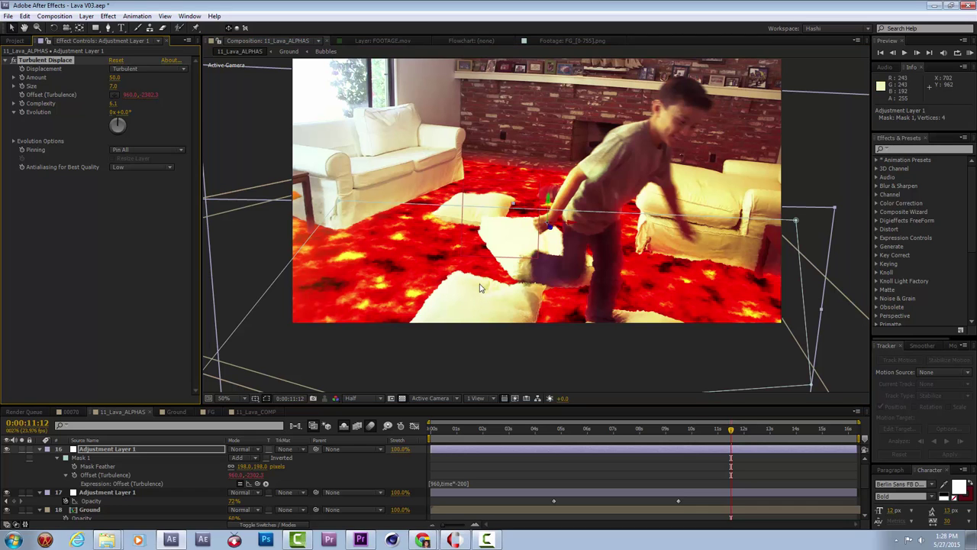
{"action": "scroll", "coordinate": [686, 265], "scroll_direction": "up", "scroll_amount": 2}
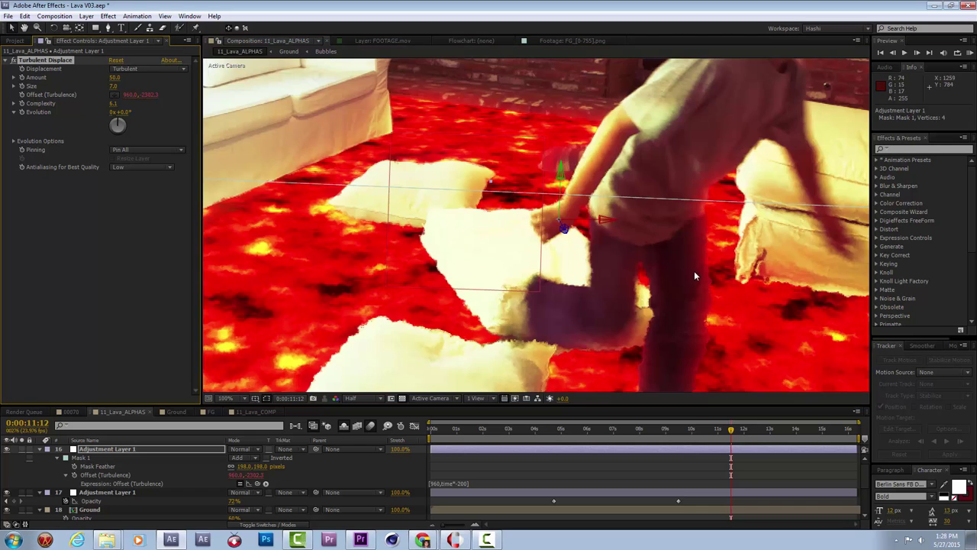
{"action": "scroll", "coordinate": [342, 216], "scroll_direction": "down", "scroll_amount": 3}
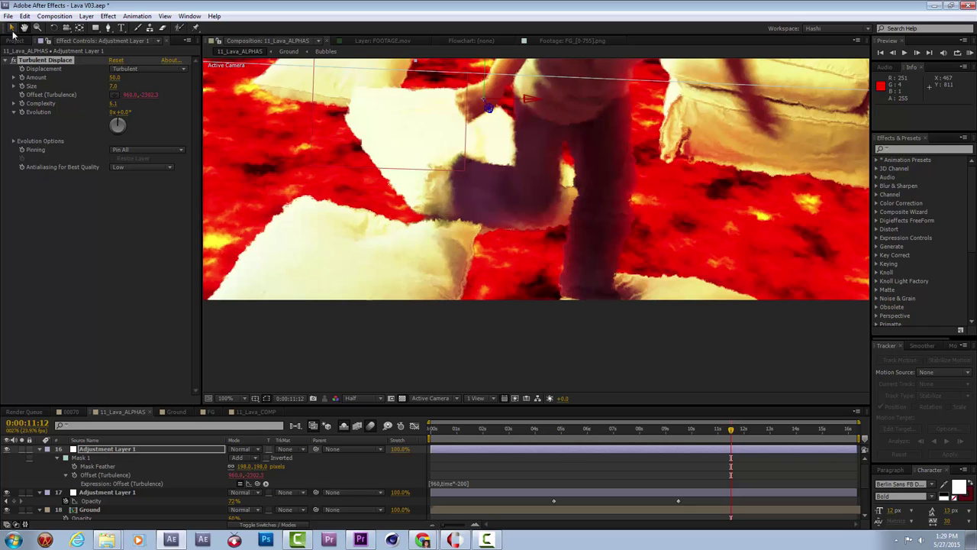
Step: Set the Turbulent Displace Complexity to 2 and check the distortion over the full frame
{"action": "left_click", "coordinate": [133, 203]}
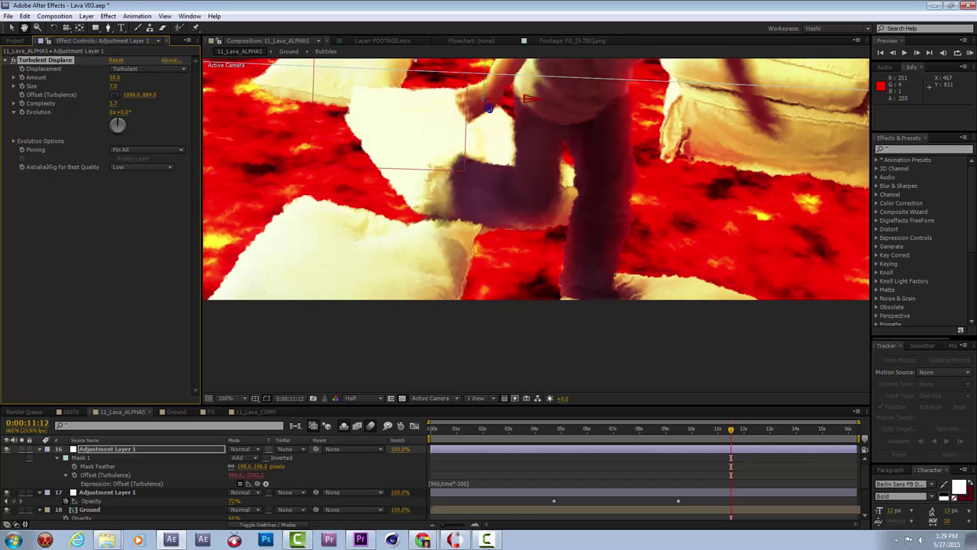
{"action": "left_click_drag", "start_coordinate": [30, 192], "coordinate": [7, 235]}
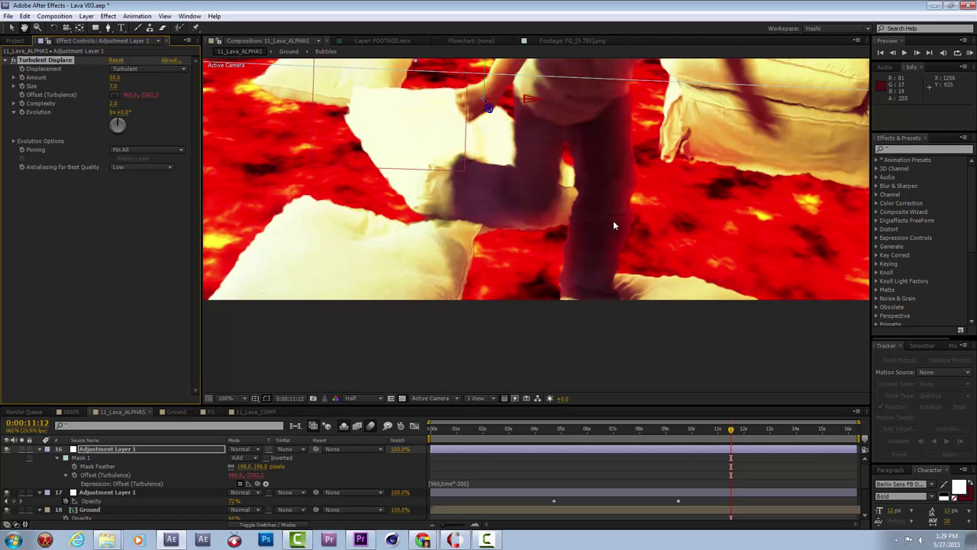
{"action": "scroll", "coordinate": [614, 220], "scroll_direction": "down", "scroll_amount": 2}
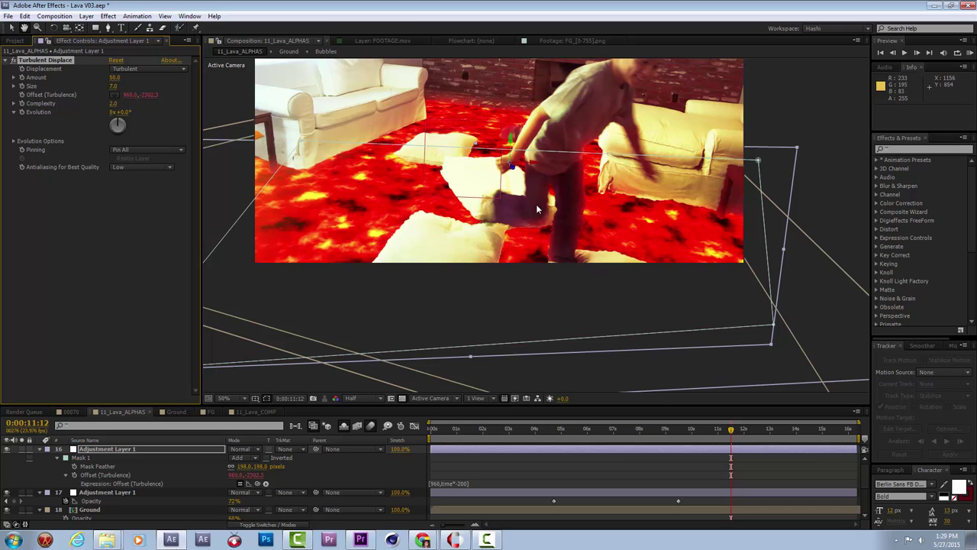
{"action": "scroll", "coordinate": [635, 216], "scroll_direction": "up", "scroll_amount": 3}
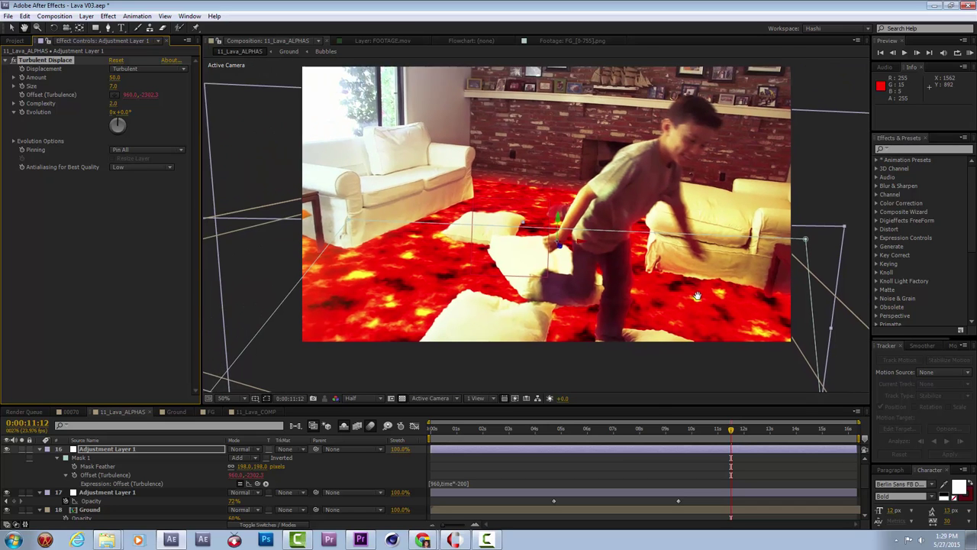
Step: Preview the finished heat distortion from 0:00:11:12 and again from 0:00:08:23
{"action": "left_click", "coordinate": [970, 53]}
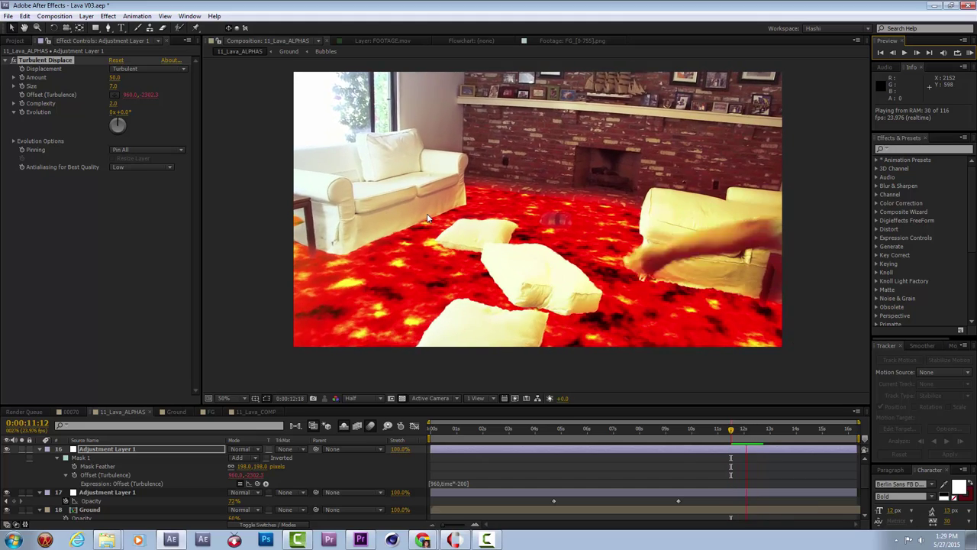
{"action": "key", "text": "space"}
{"action": "left_click", "coordinate": [666, 430]}
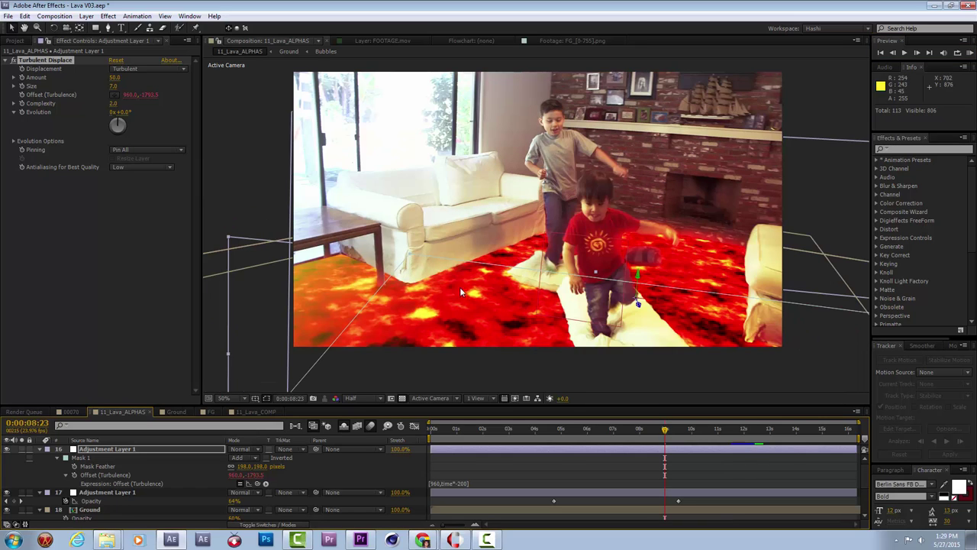
{"action": "left_click", "coordinate": [970, 52]}
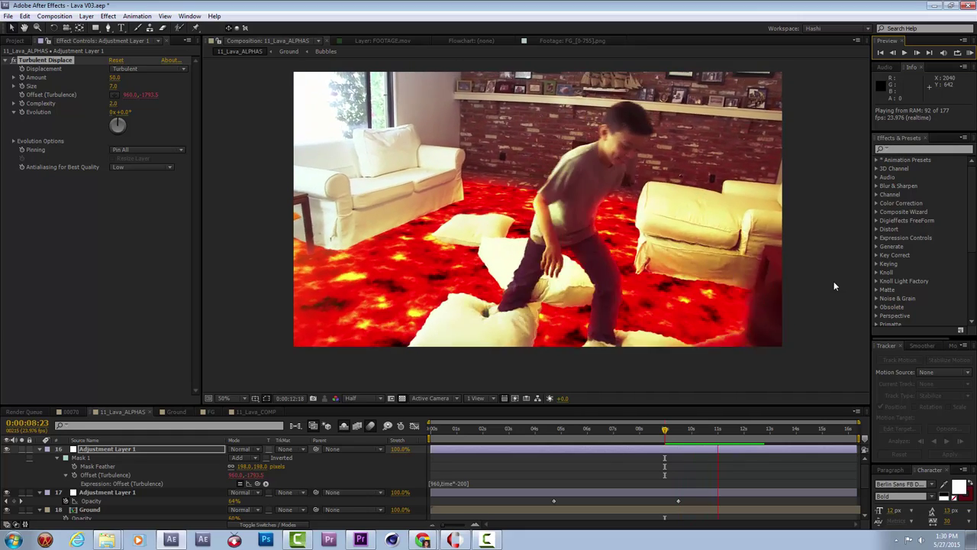
{"action": "key", "text": "space"}
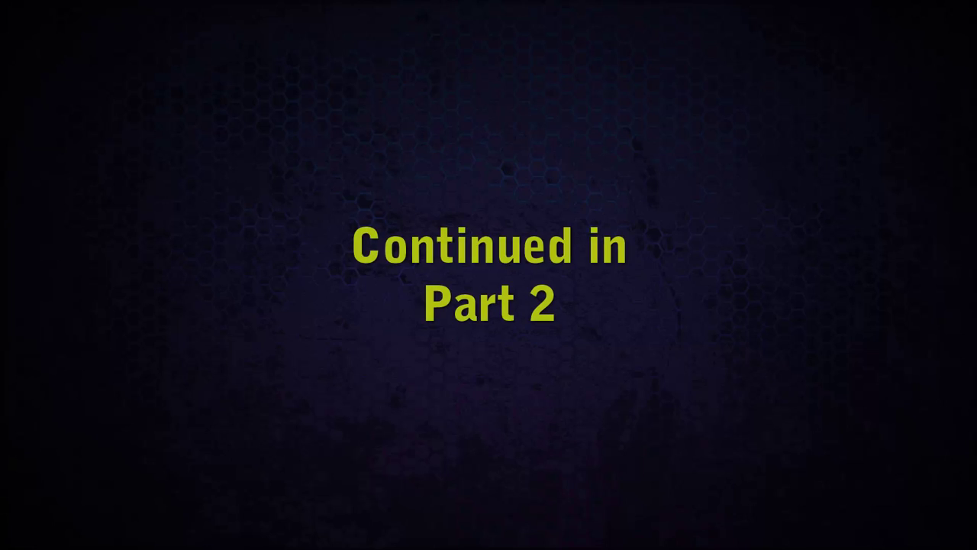